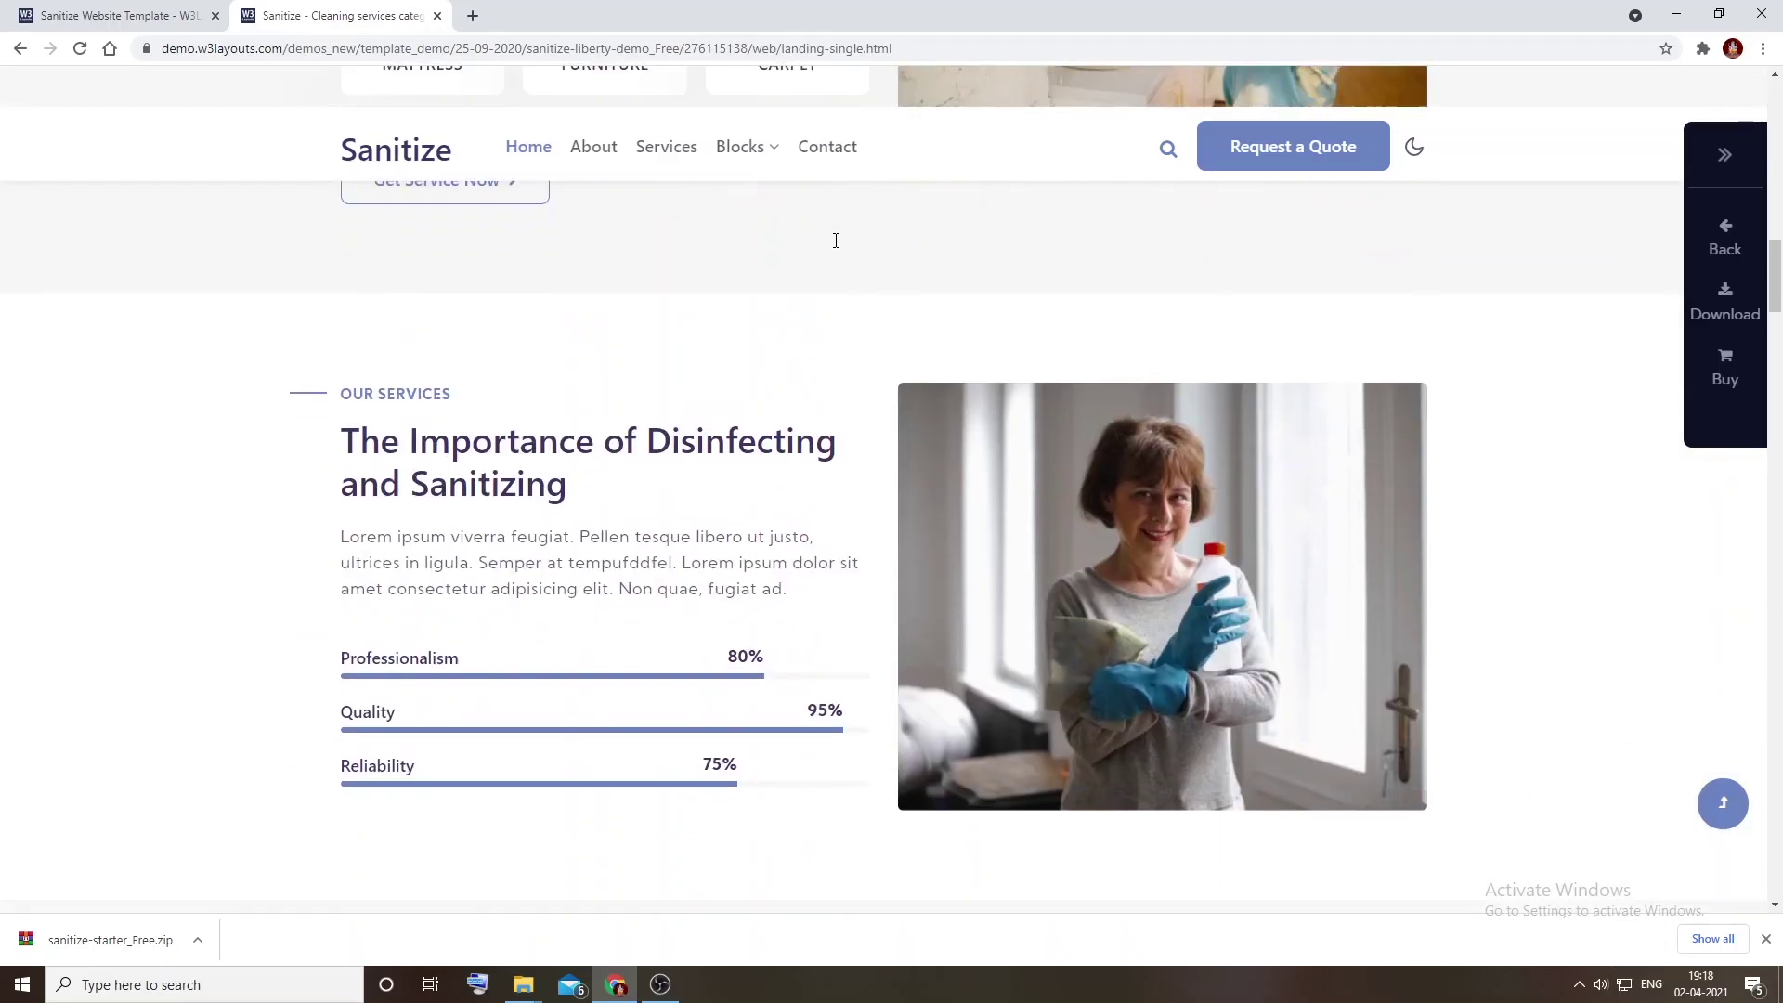
Step: Scroll the Sanitize landing page, jump to What To Expect via Blocks, then go back
scroll(836, 240, down, 20)
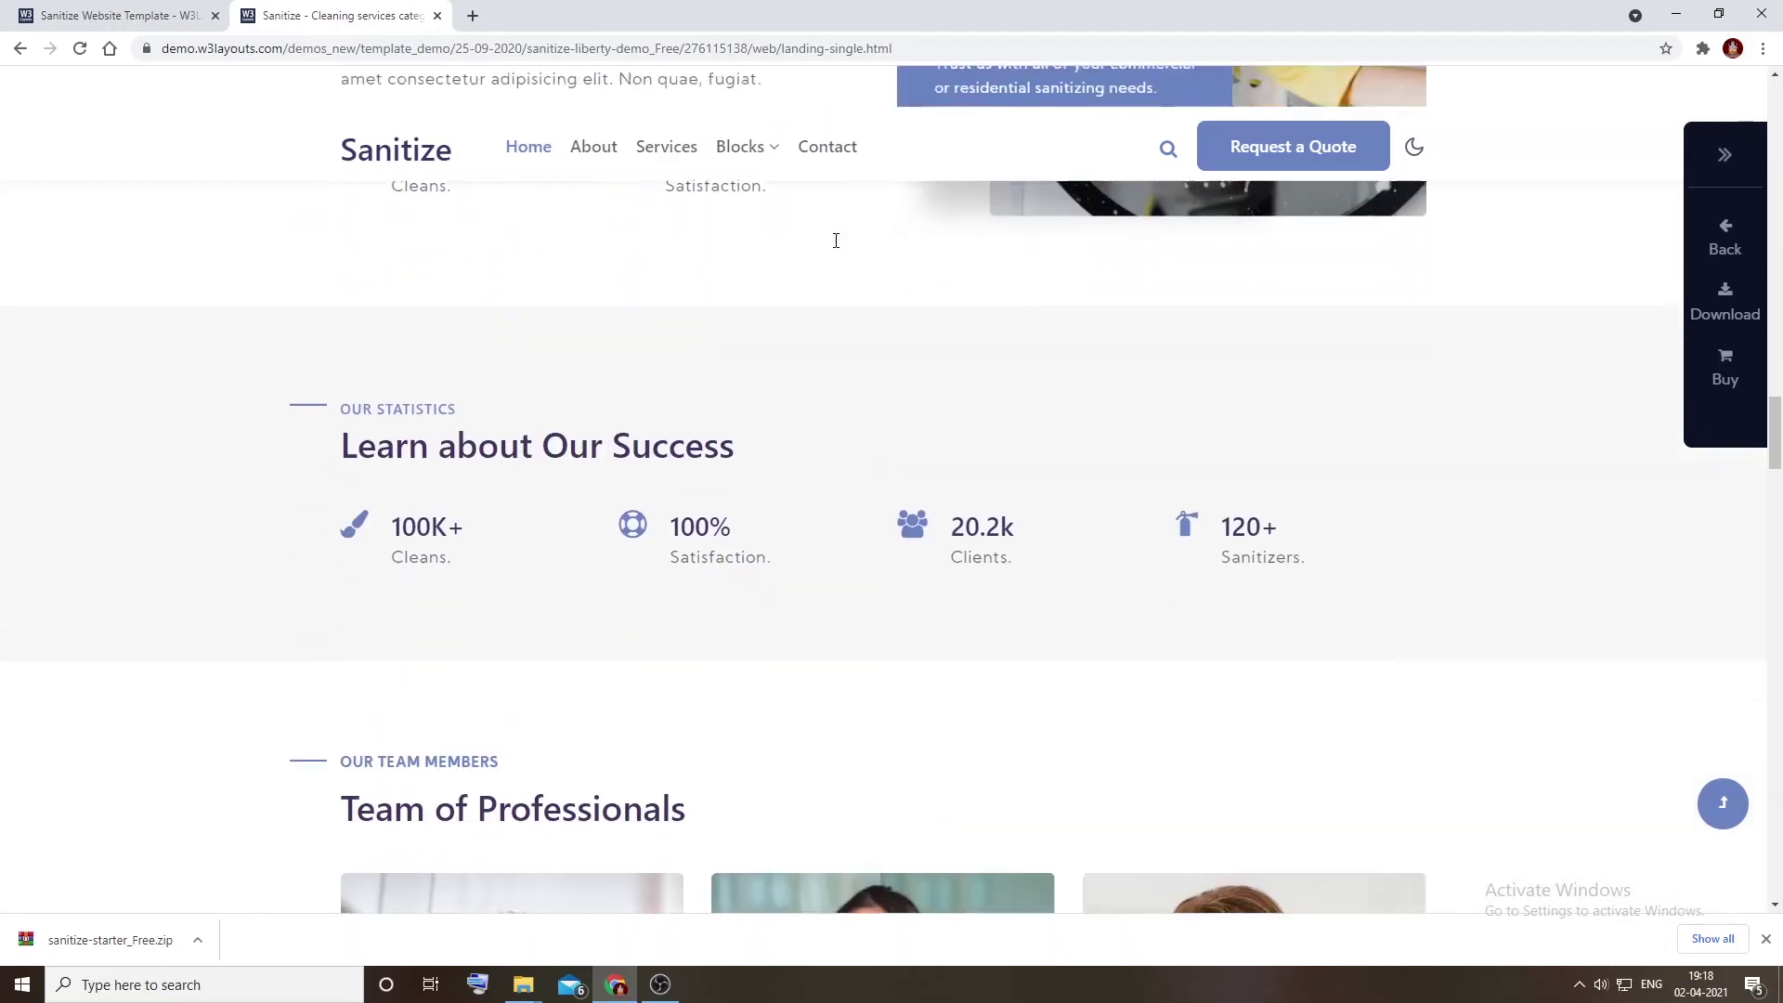
scroll(836, 241, down, 20)
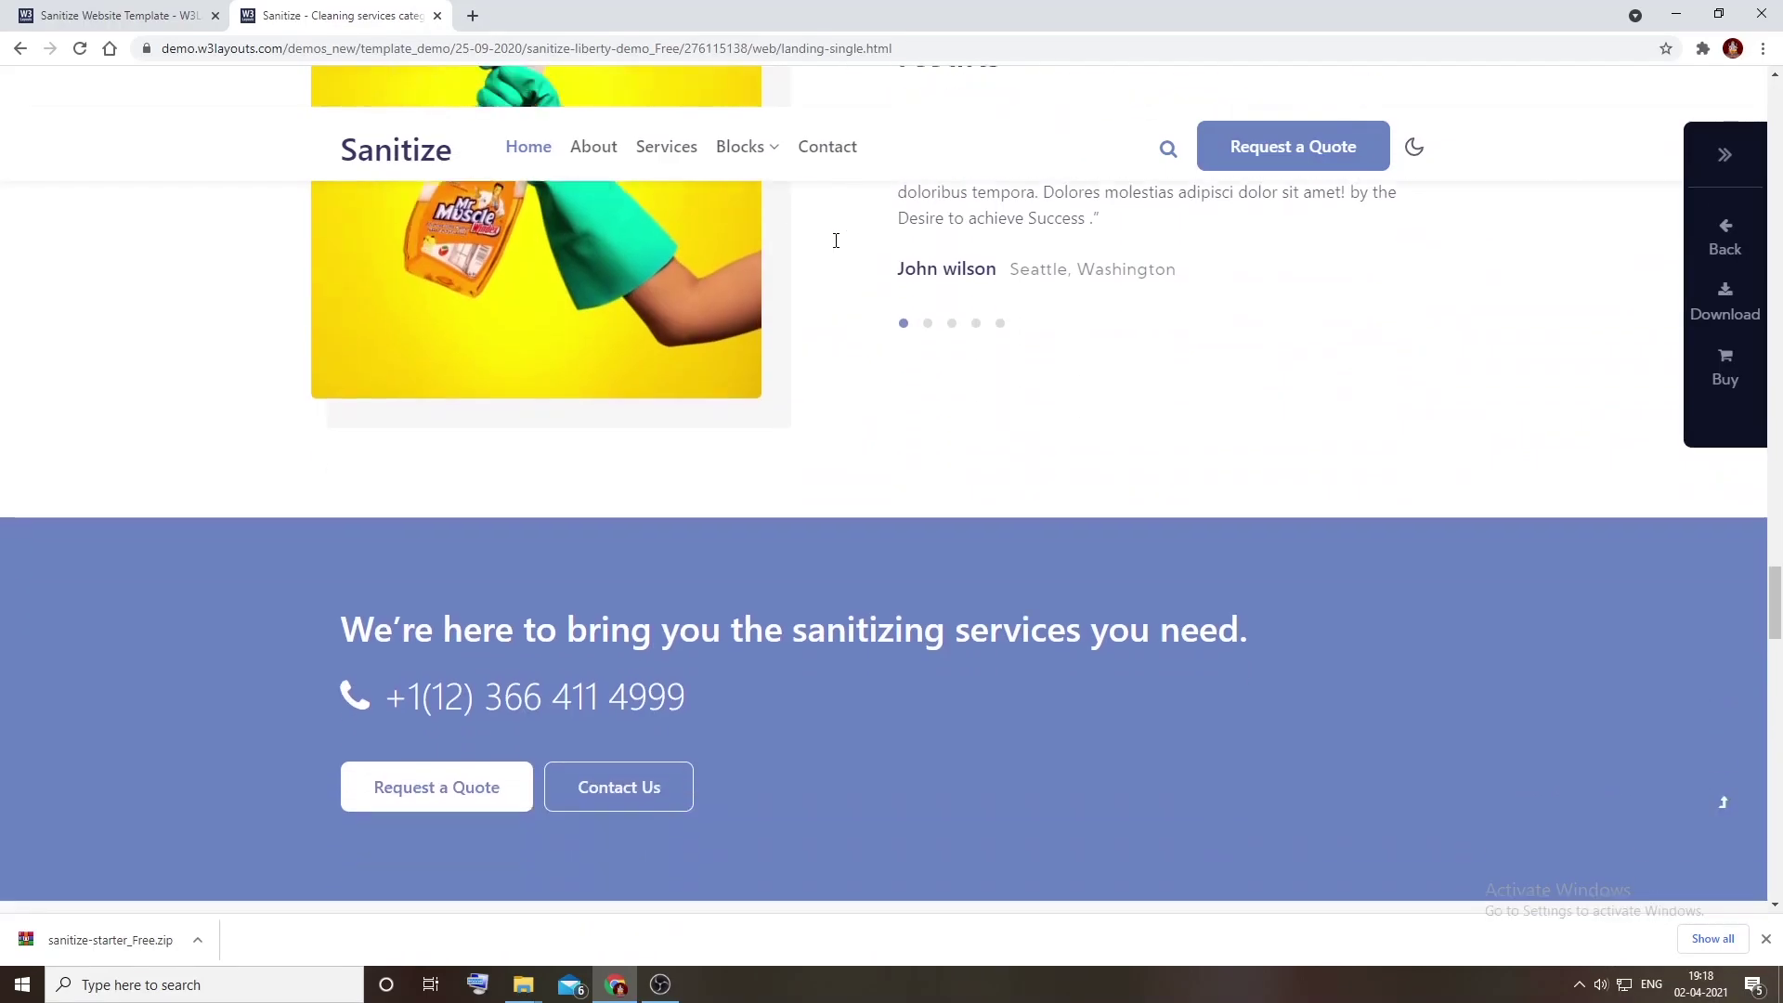
scroll(836, 241, down, 10)
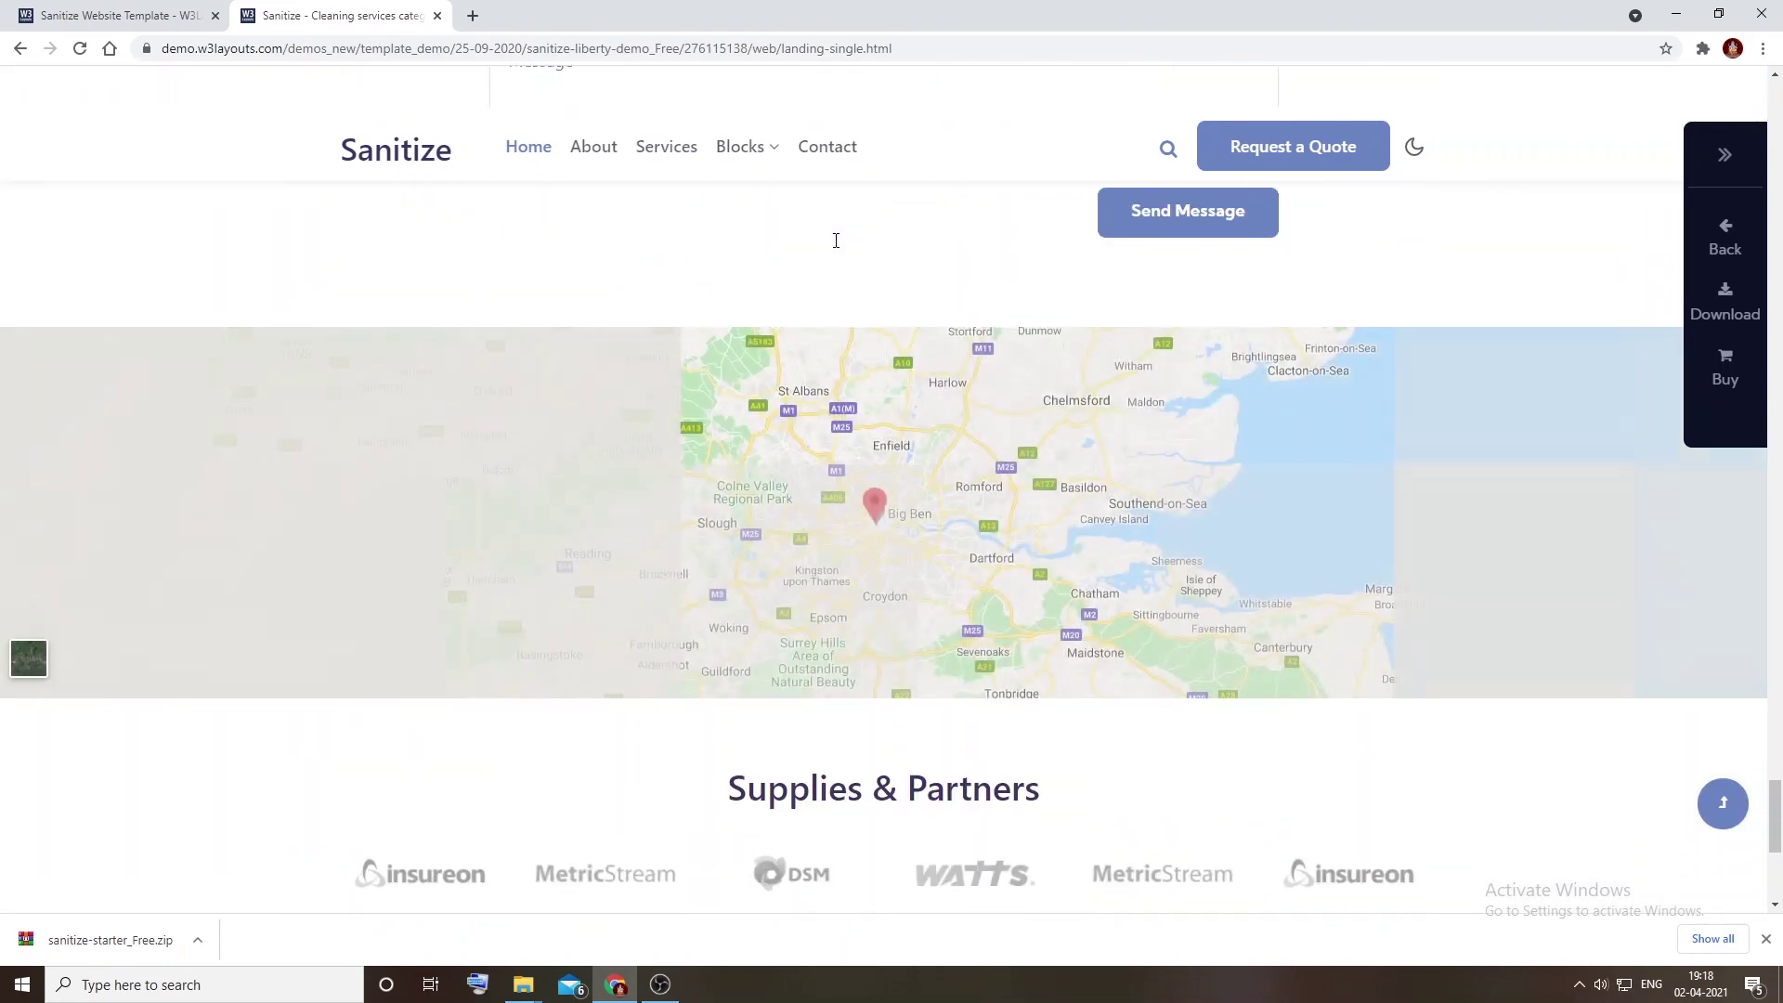
scroll(836, 241, up, 20)
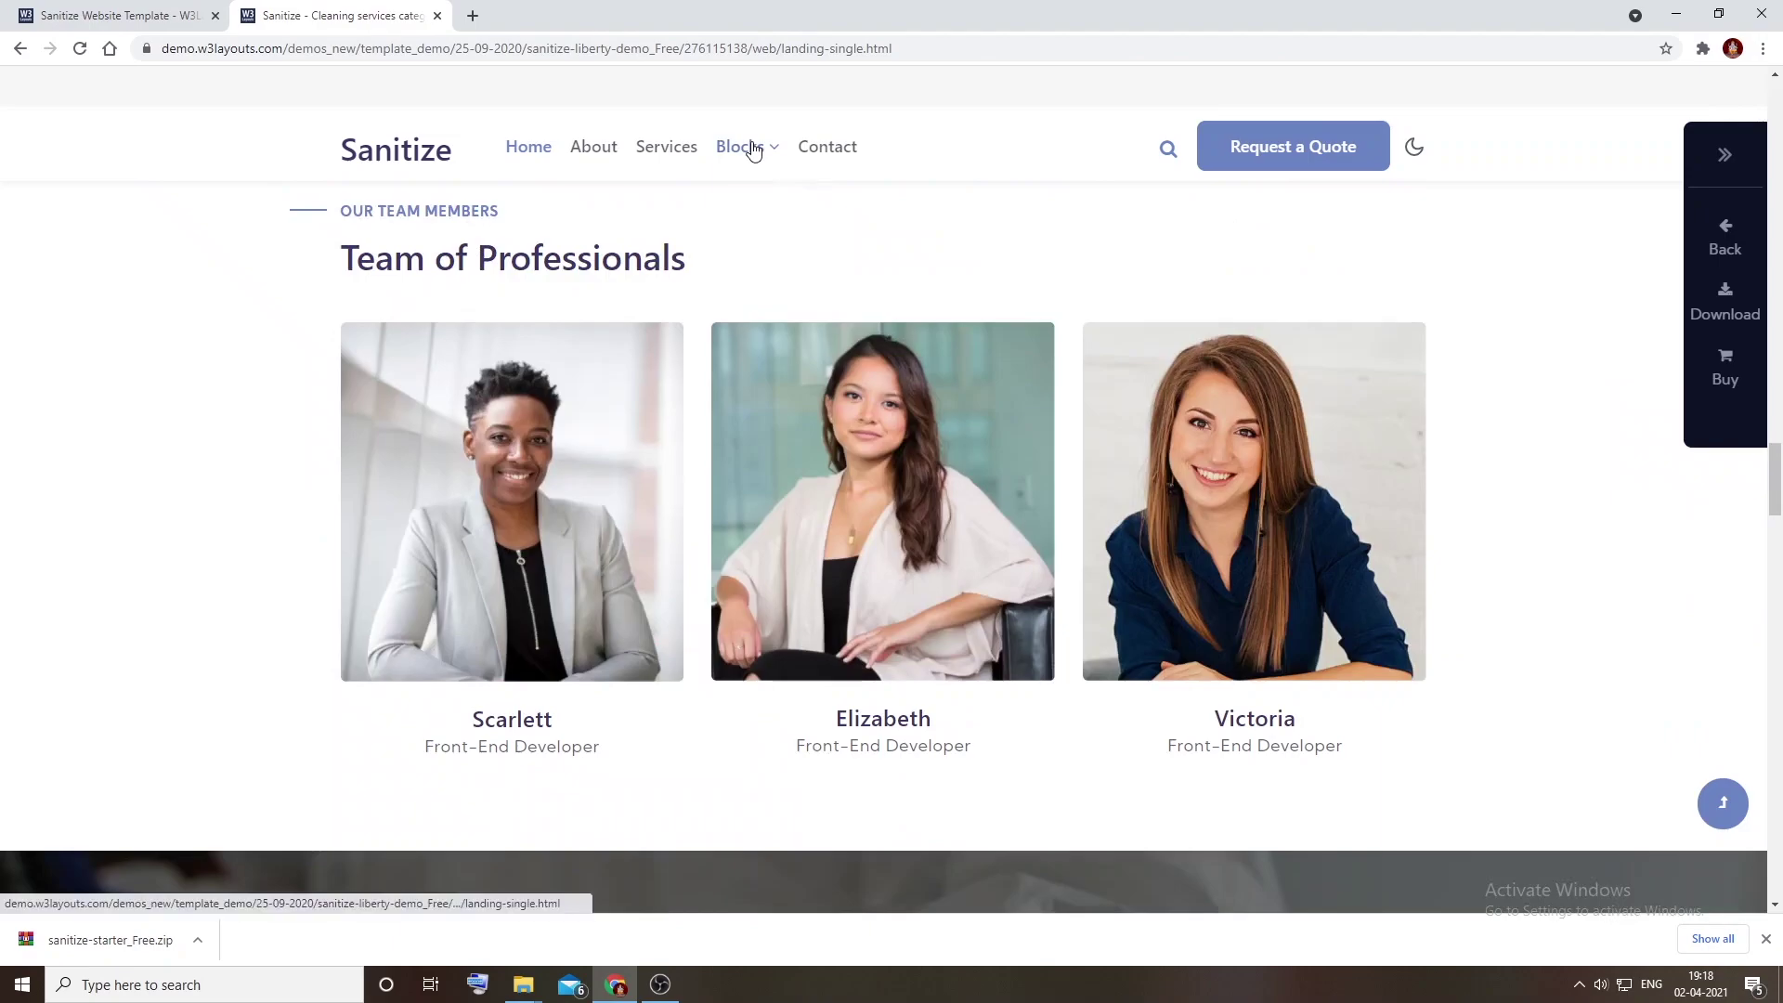
click(752, 147)
click(767, 241)
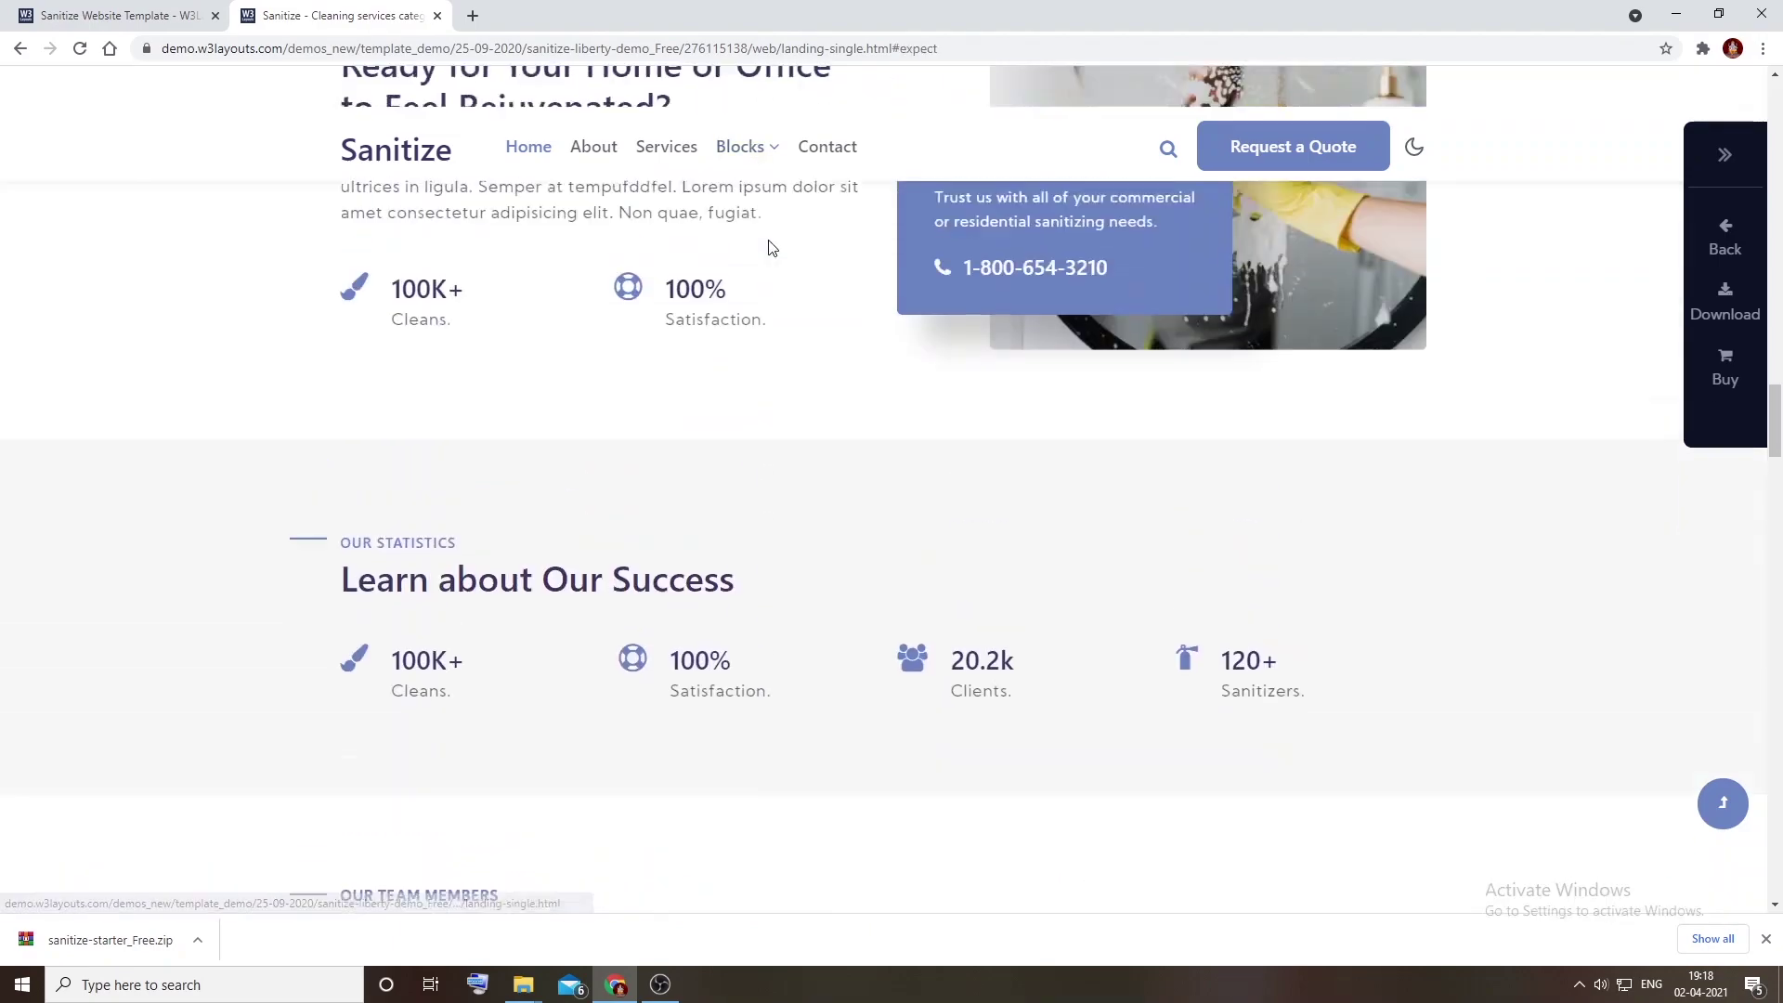
click(18, 51)
click(18, 51)
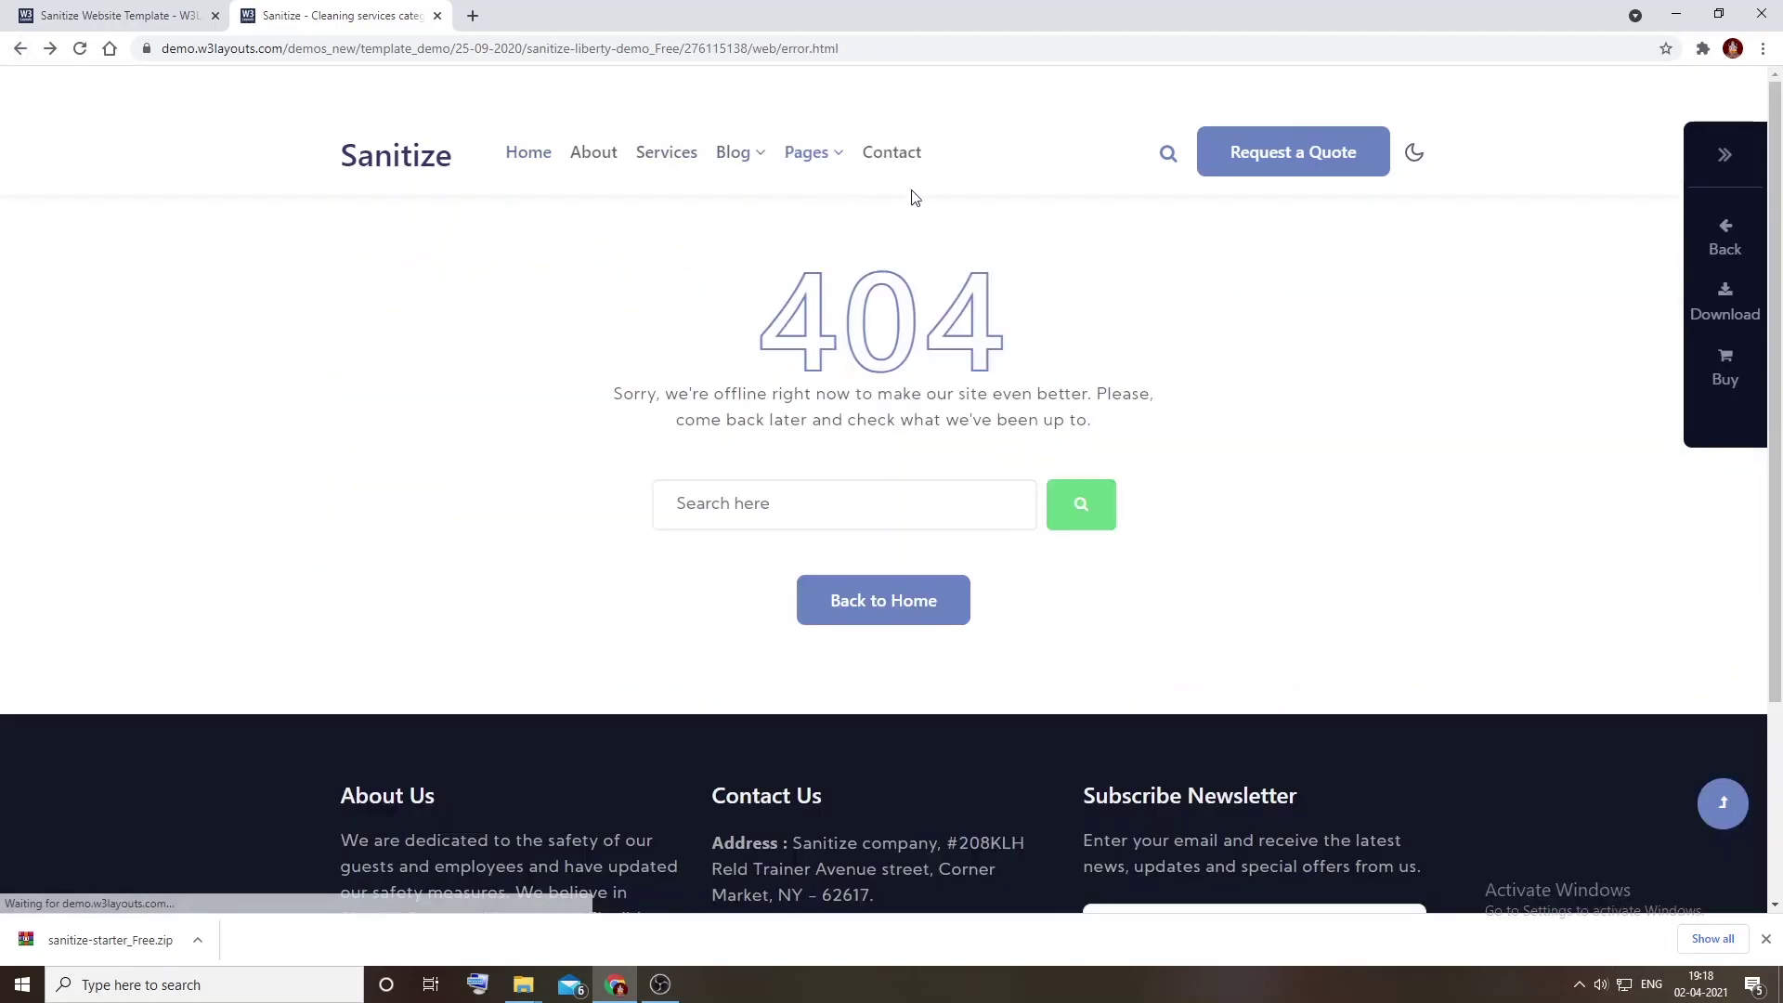
Step: Open the Contact page and try the search overlay with test text 'ukjhk', then close it
click(912, 165)
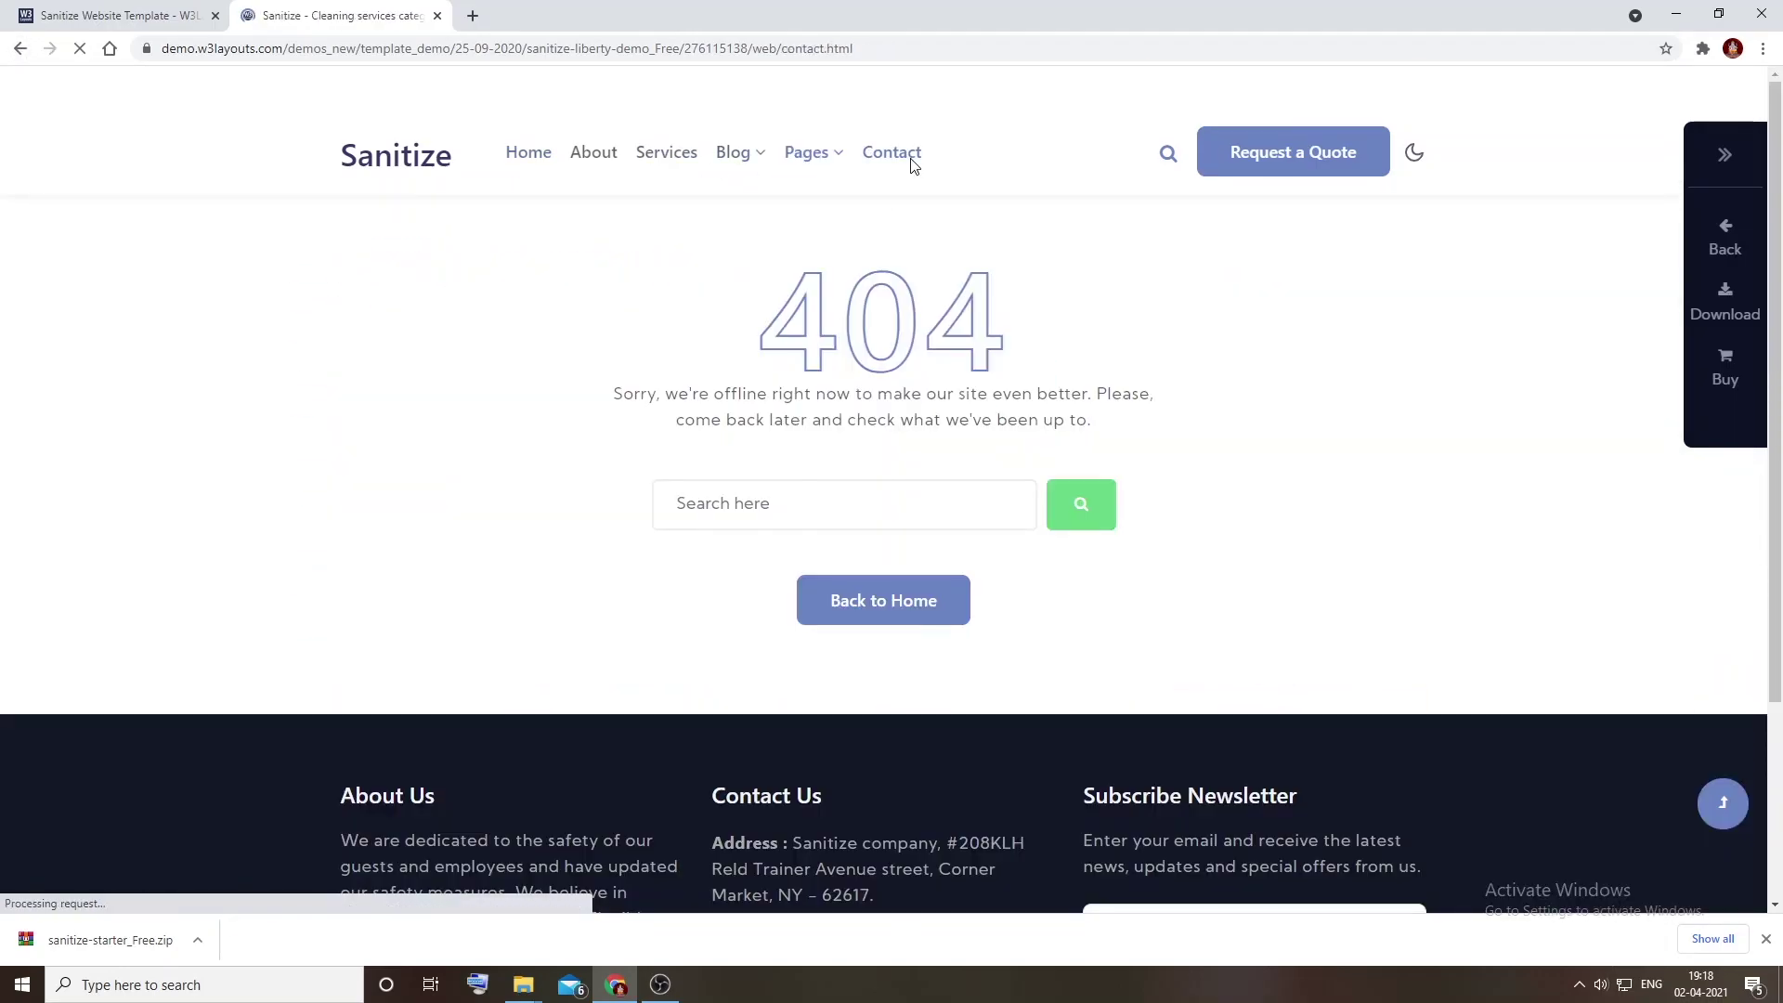
scroll(911, 164, down, 20)
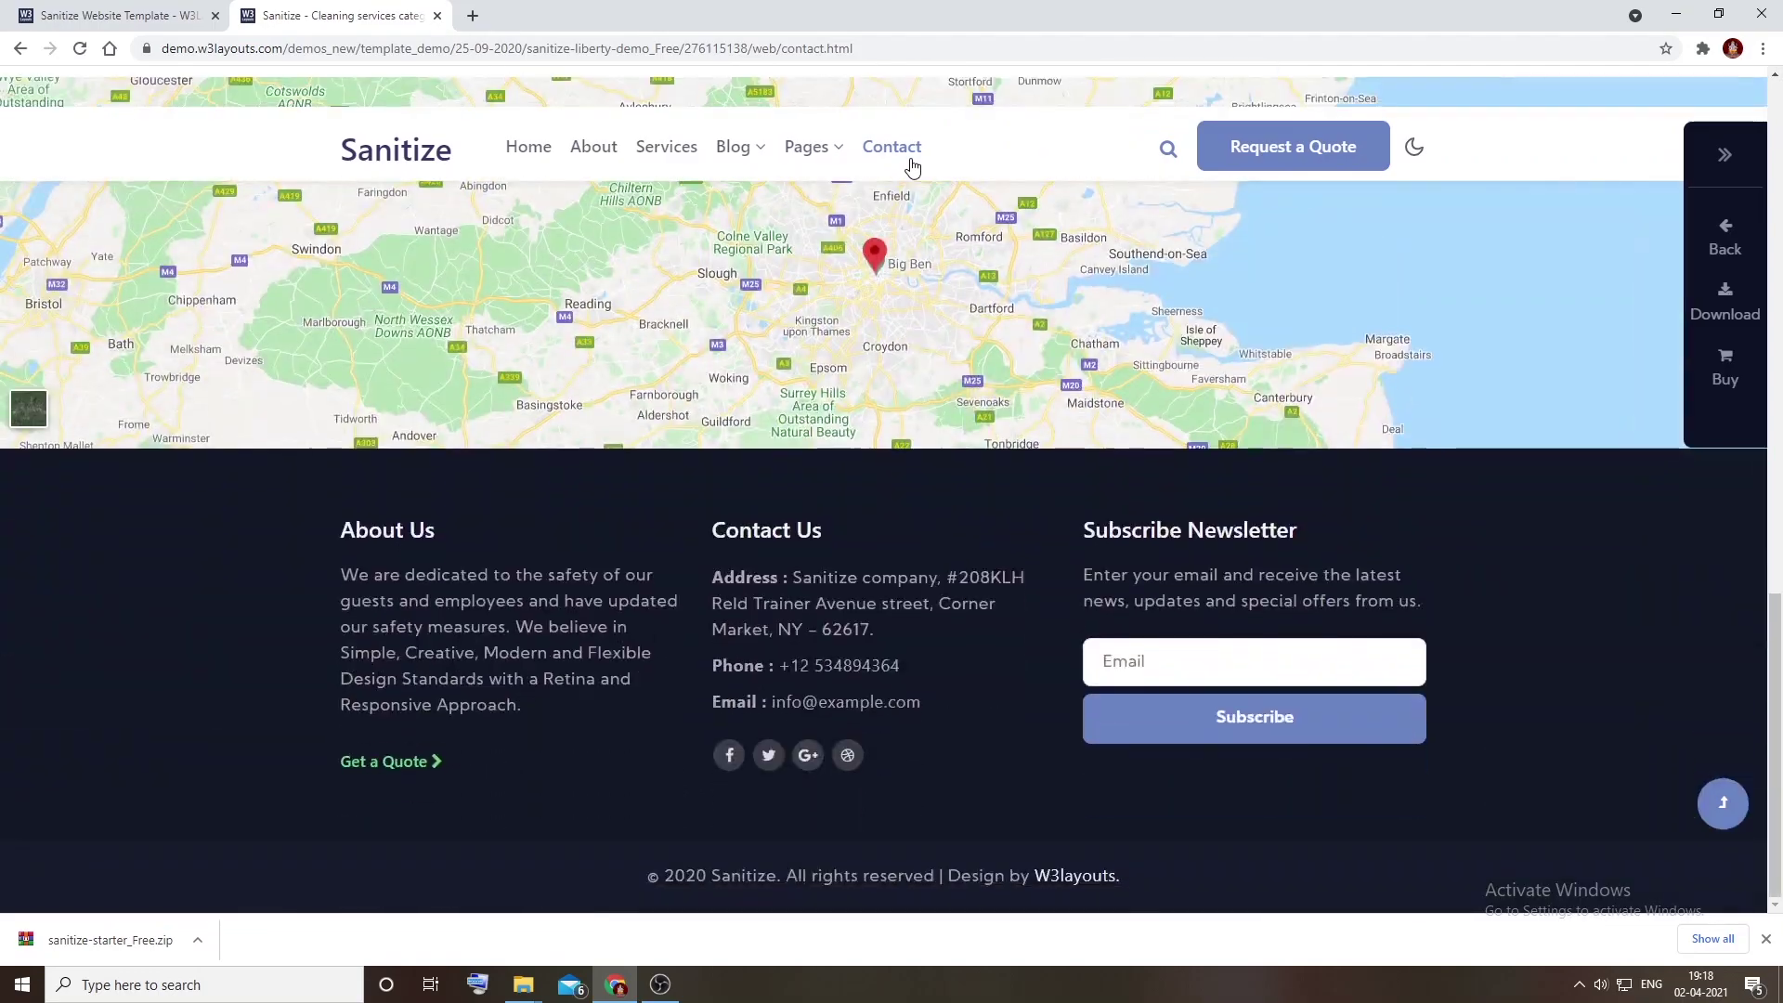
scroll(991, 290, up, 20)
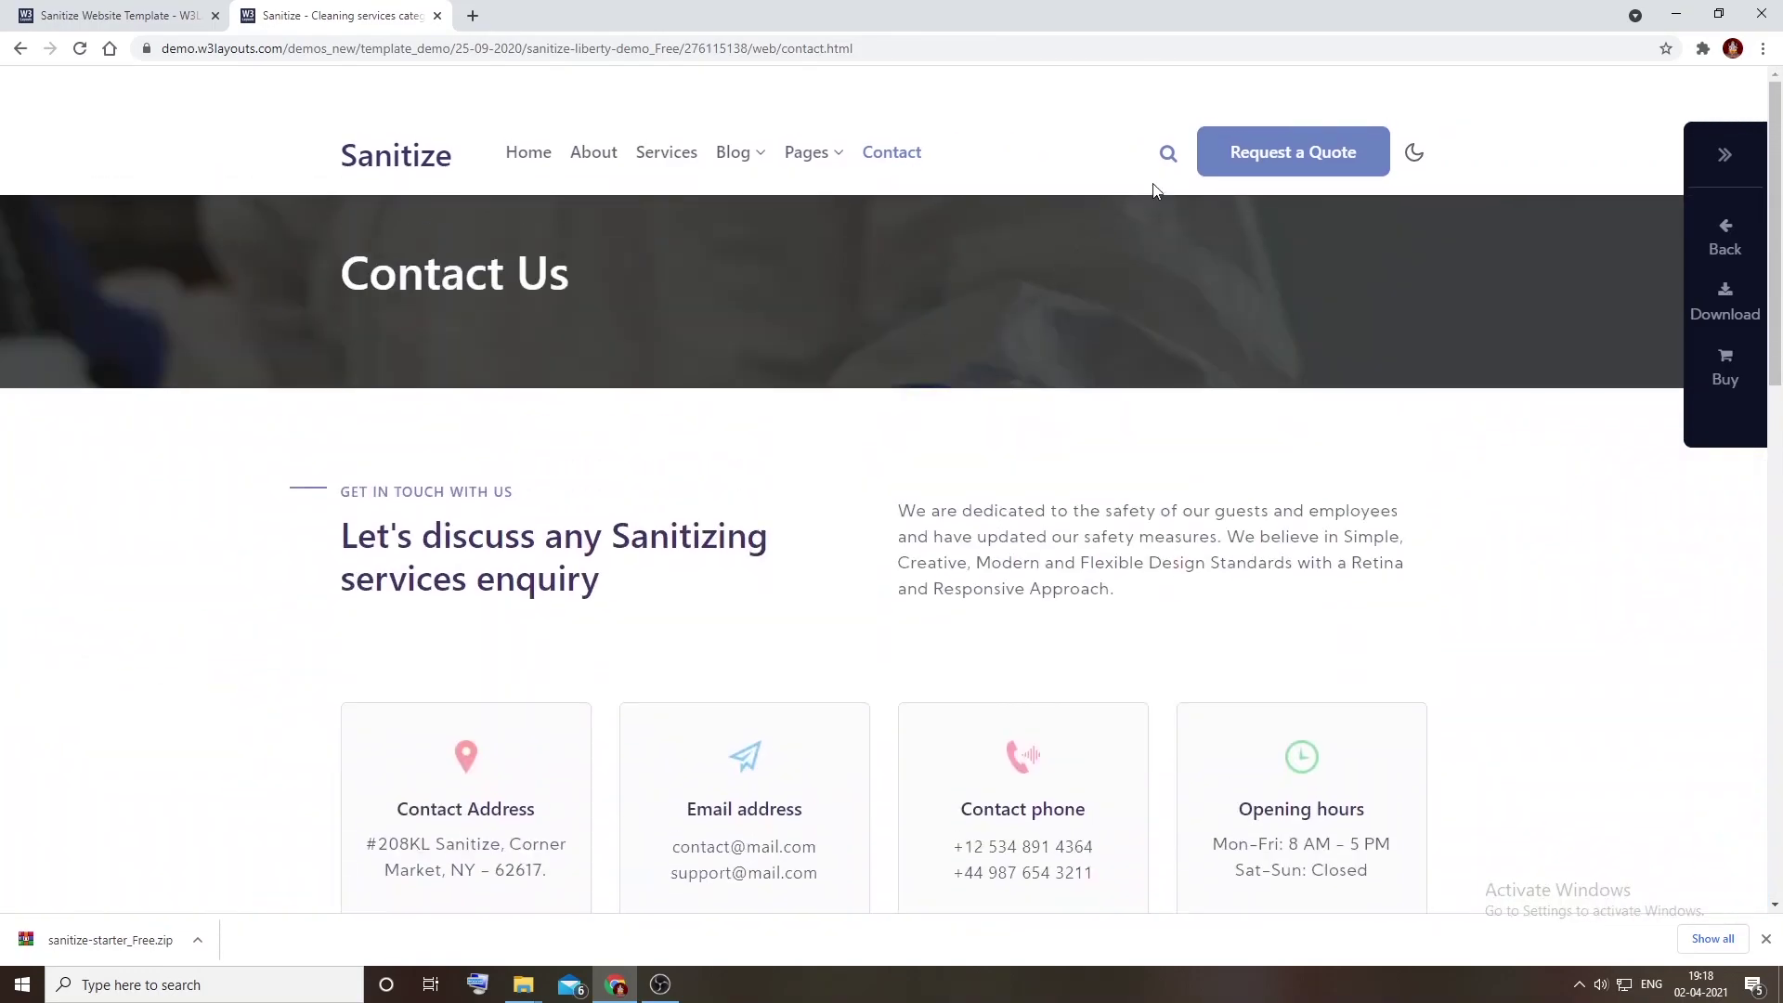
click(1169, 149)
click(689, 456)
text(ukjhk)
key(ctrl+BackSpace)
click(1147, 342)
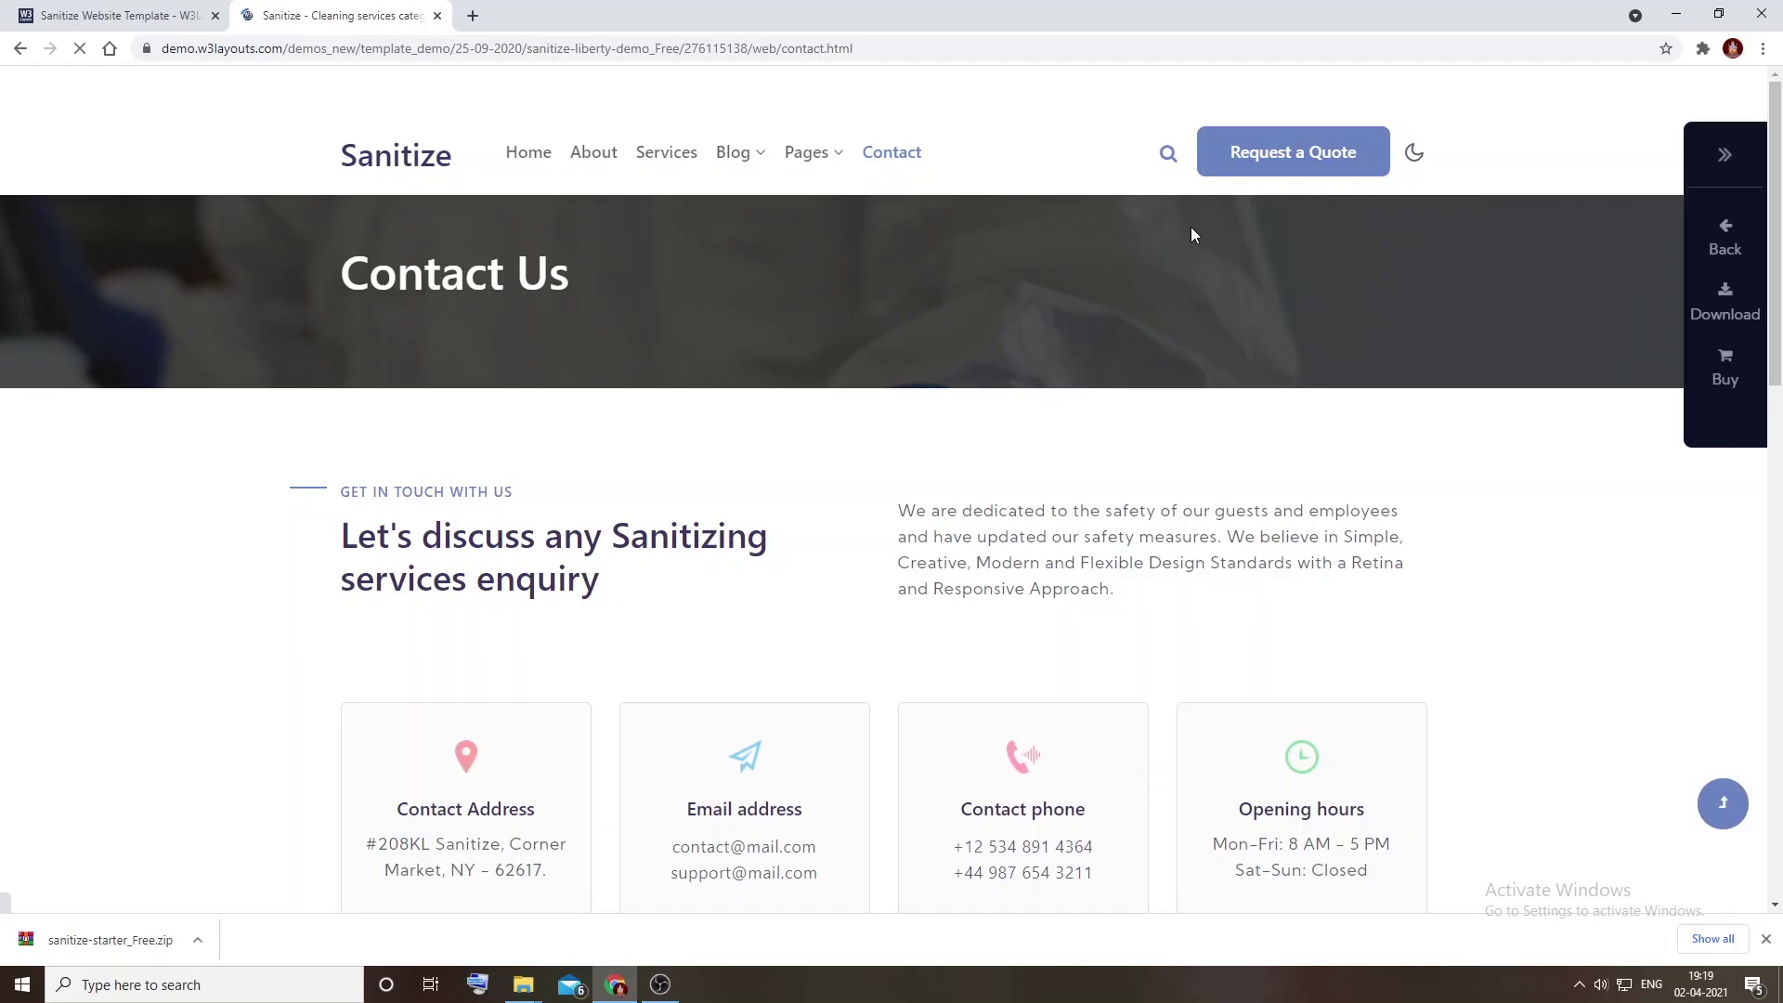
Step: Try the contact form's Name, Email, Subject and Message fields, then enable dark mode
scroll(1142, 283, down, 10)
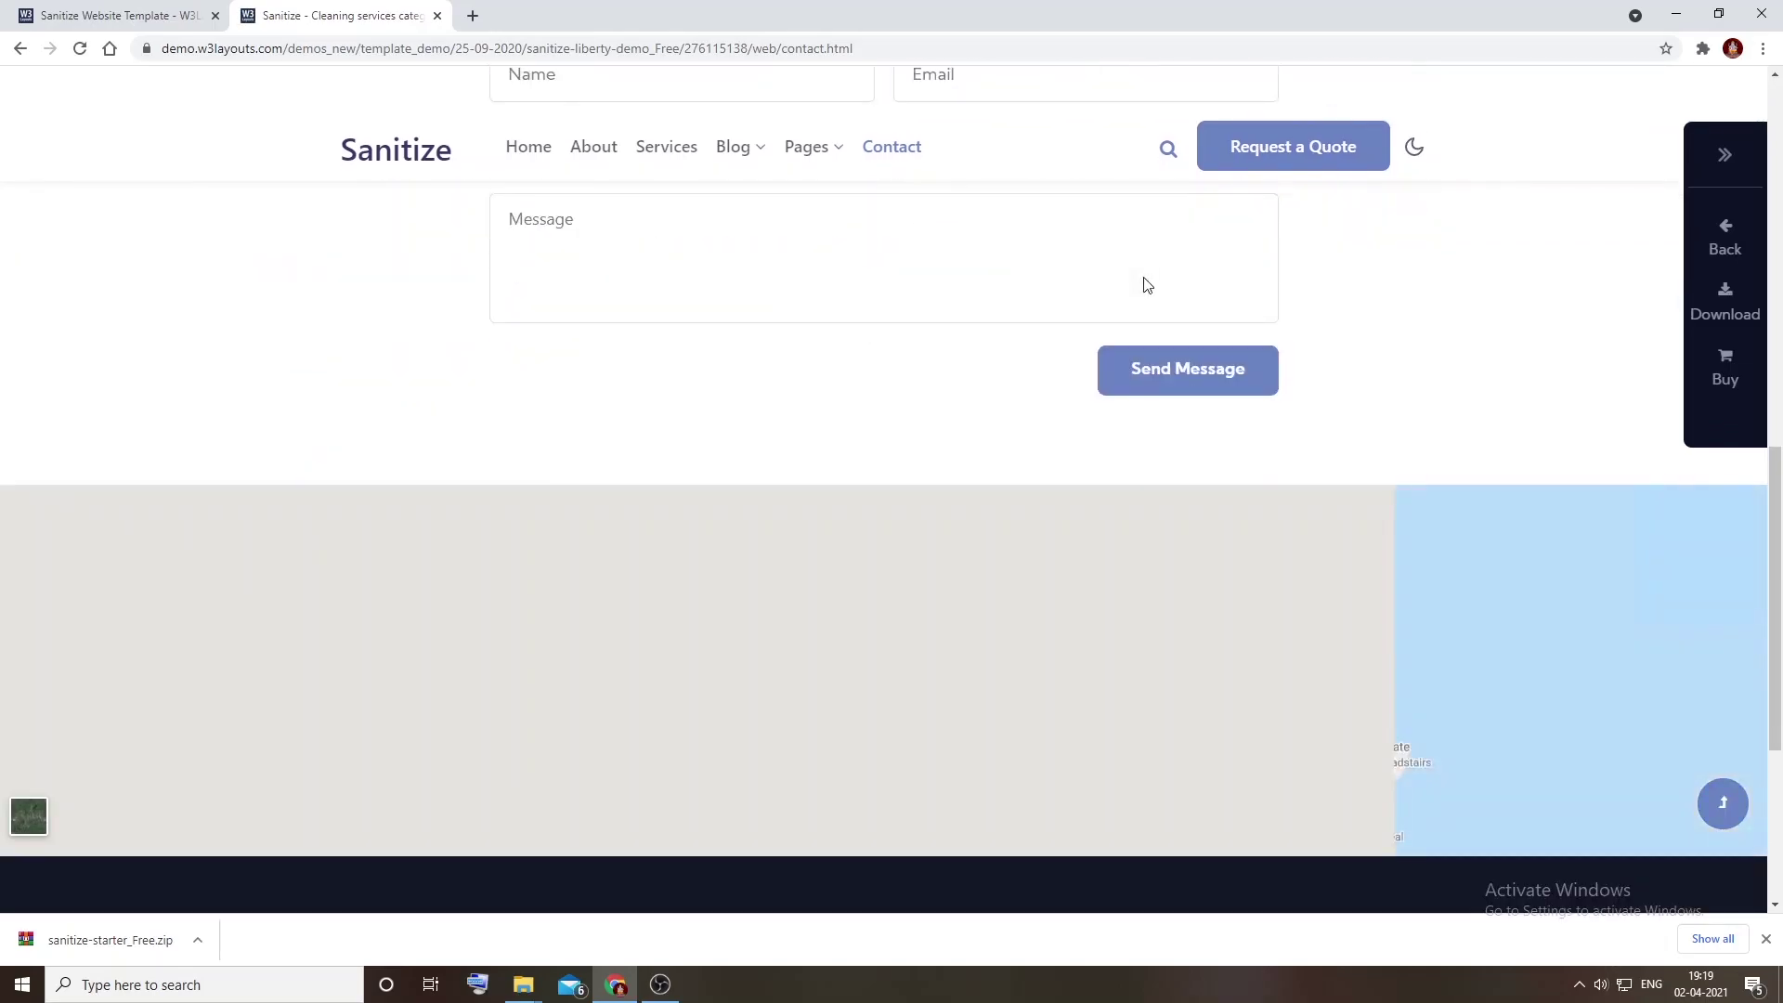
scroll(1142, 283, up, 2)
click(929, 446)
scroll(930, 446, up, 3)
click(890, 599)
click(789, 549)
click(995, 541)
click(1063, 610)
click(1128, 702)
scroll(1068, 682, down, 5)
scroll(1203, 444, down, 4)
scroll(1167, 413, up, 15)
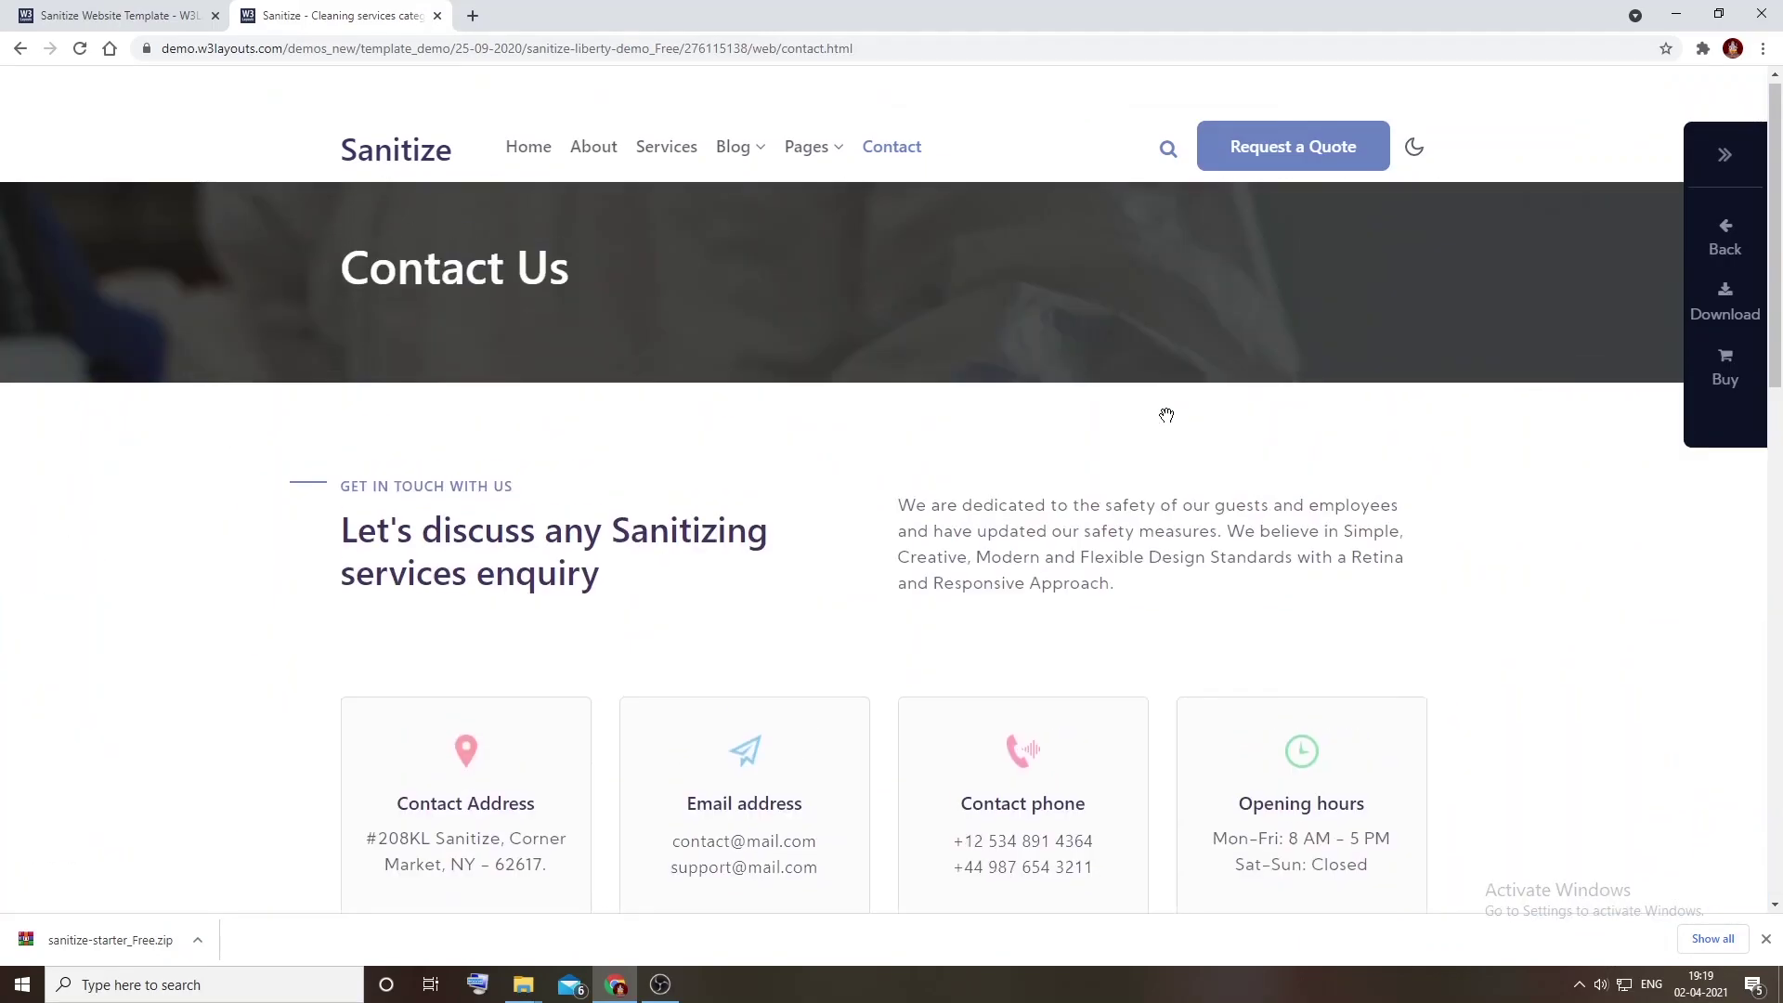
click(1415, 154)
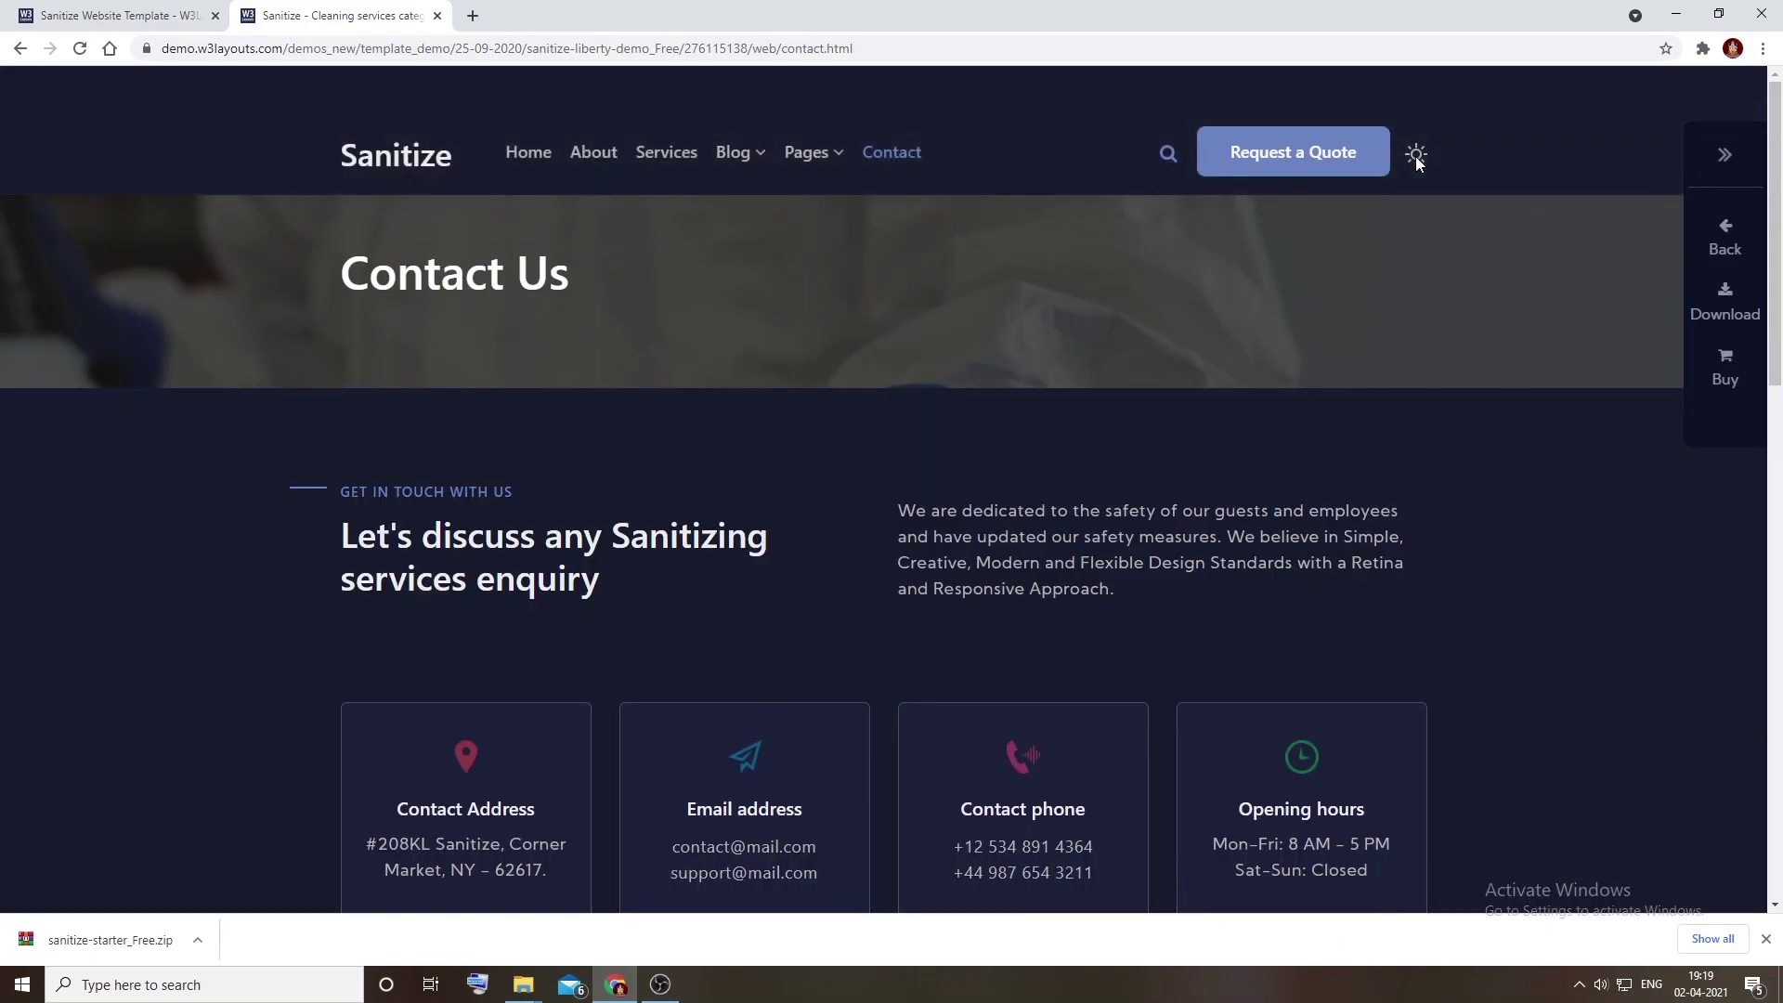
Step: Toggle the Contact page between light and dark themes, leaving it dark
scroll(1148, 465, down, 6)
scroll(1147, 468, up, 6)
scroll(1148, 469, down, 10)
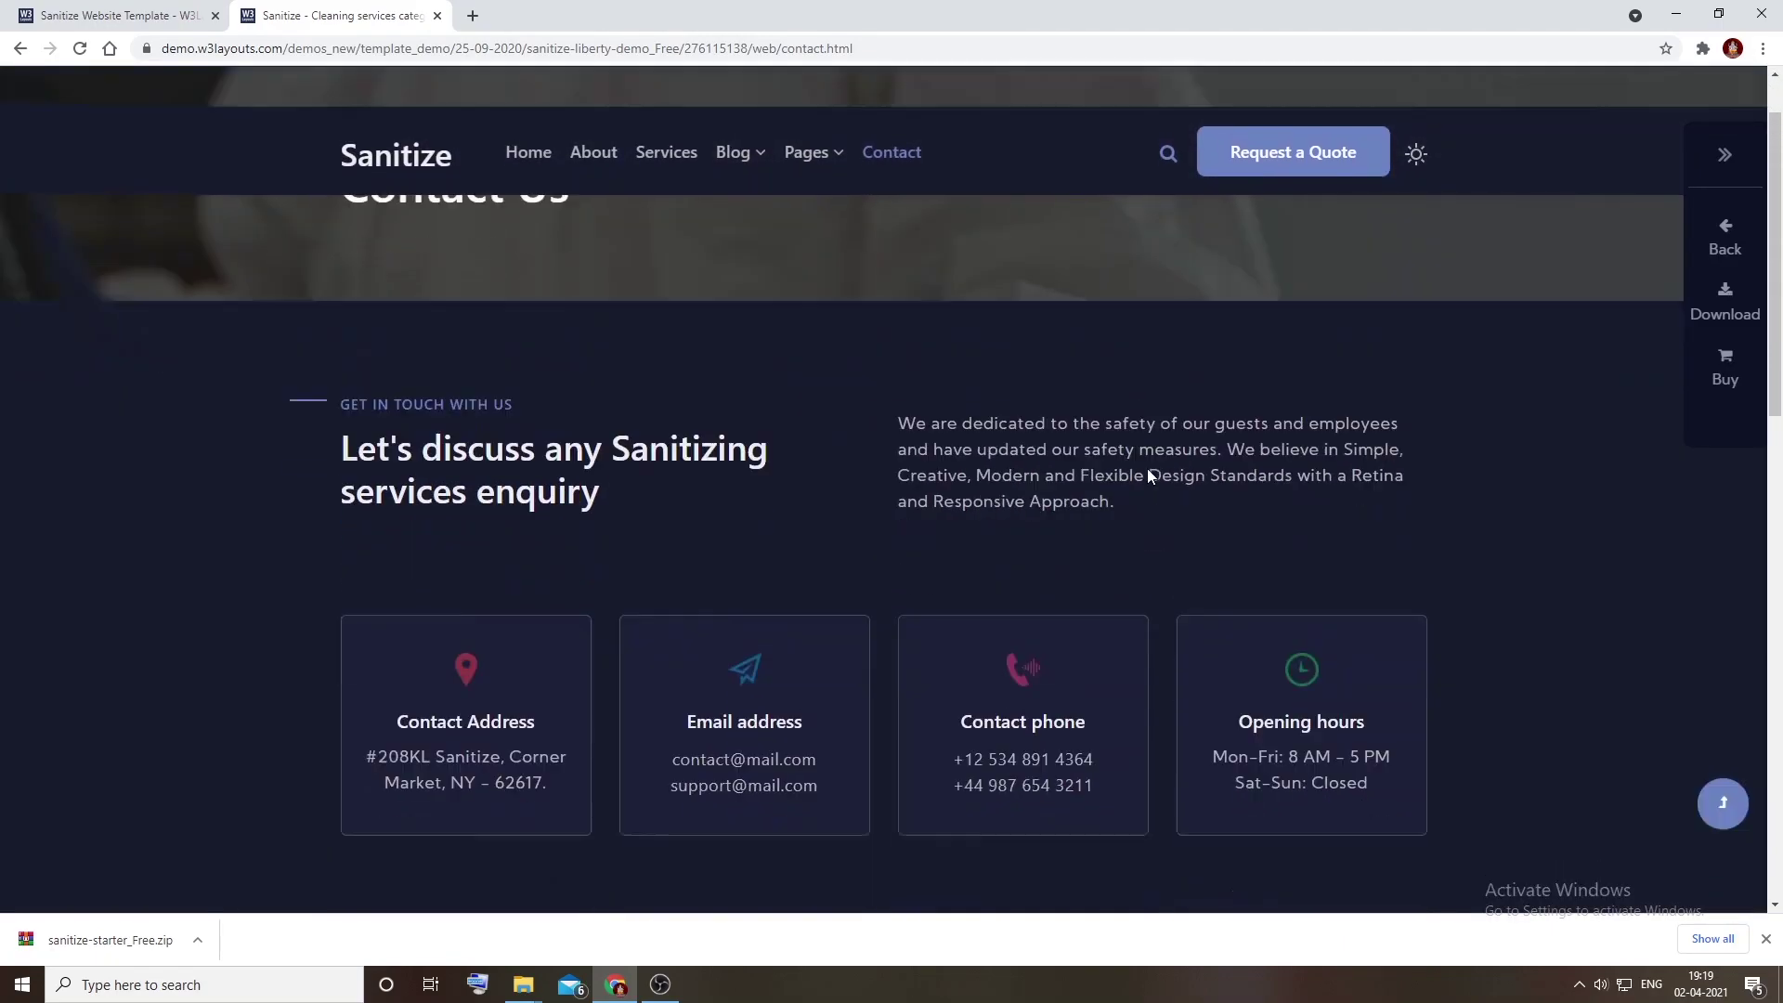
scroll(1146, 469, up, 3)
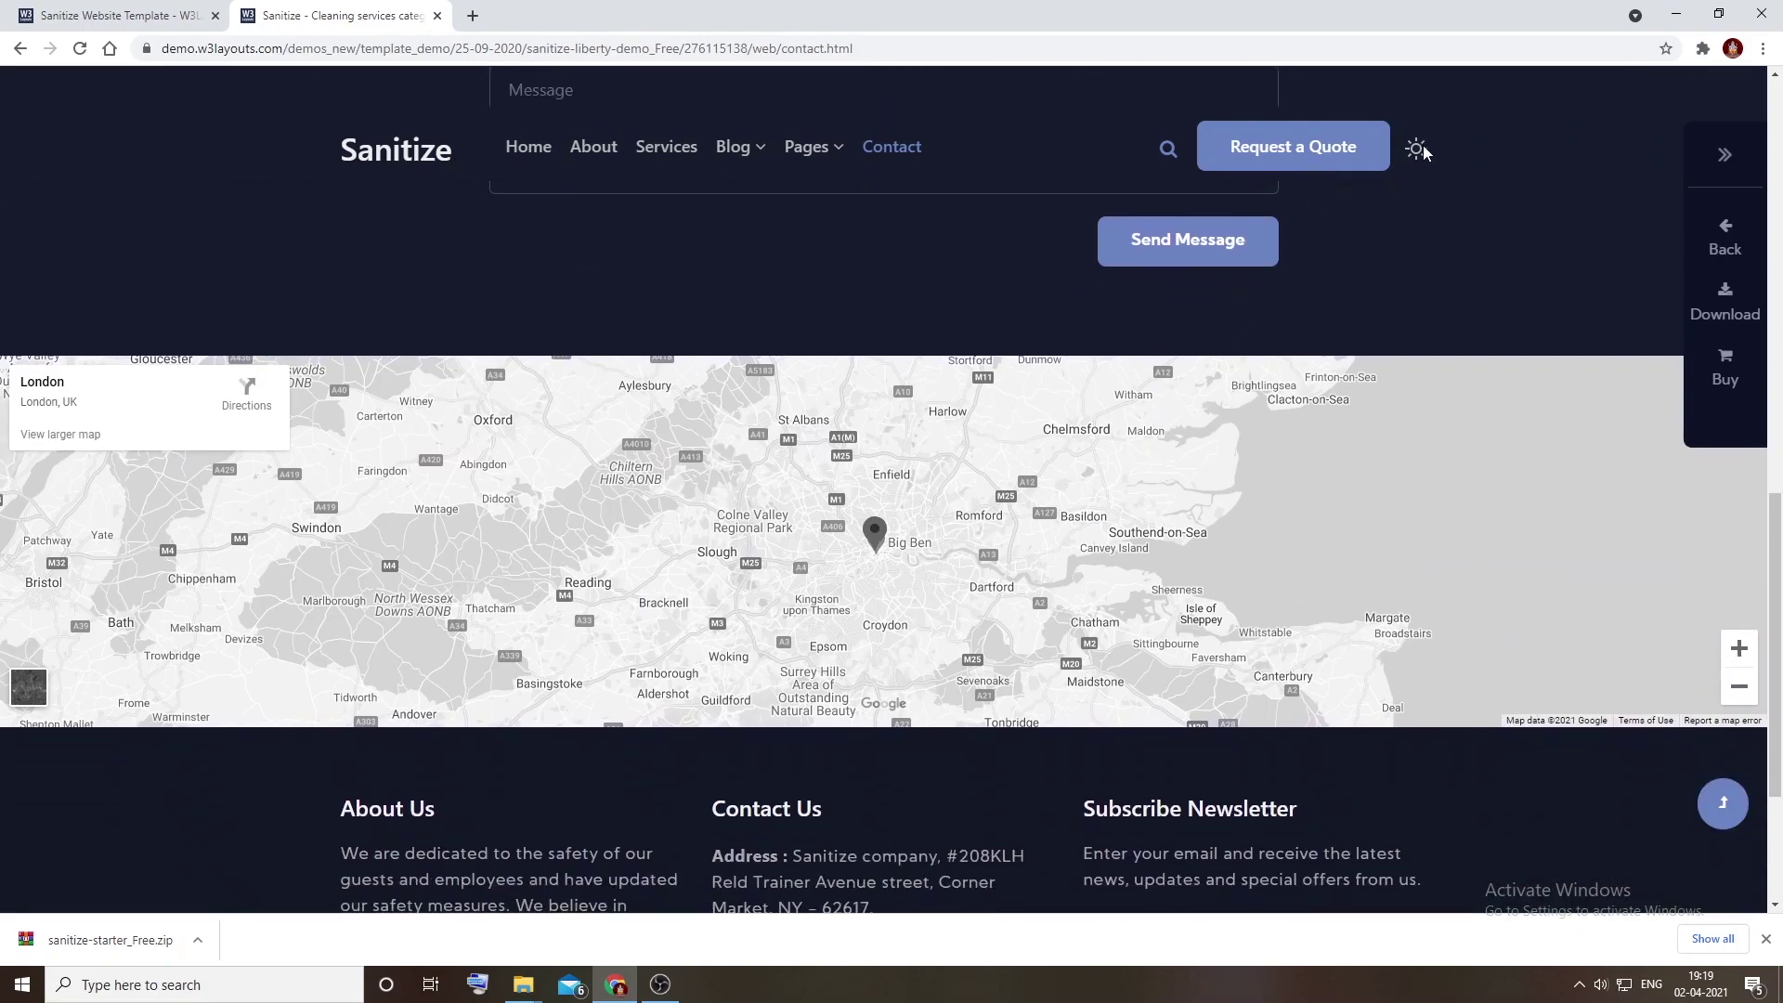
click(1424, 150)
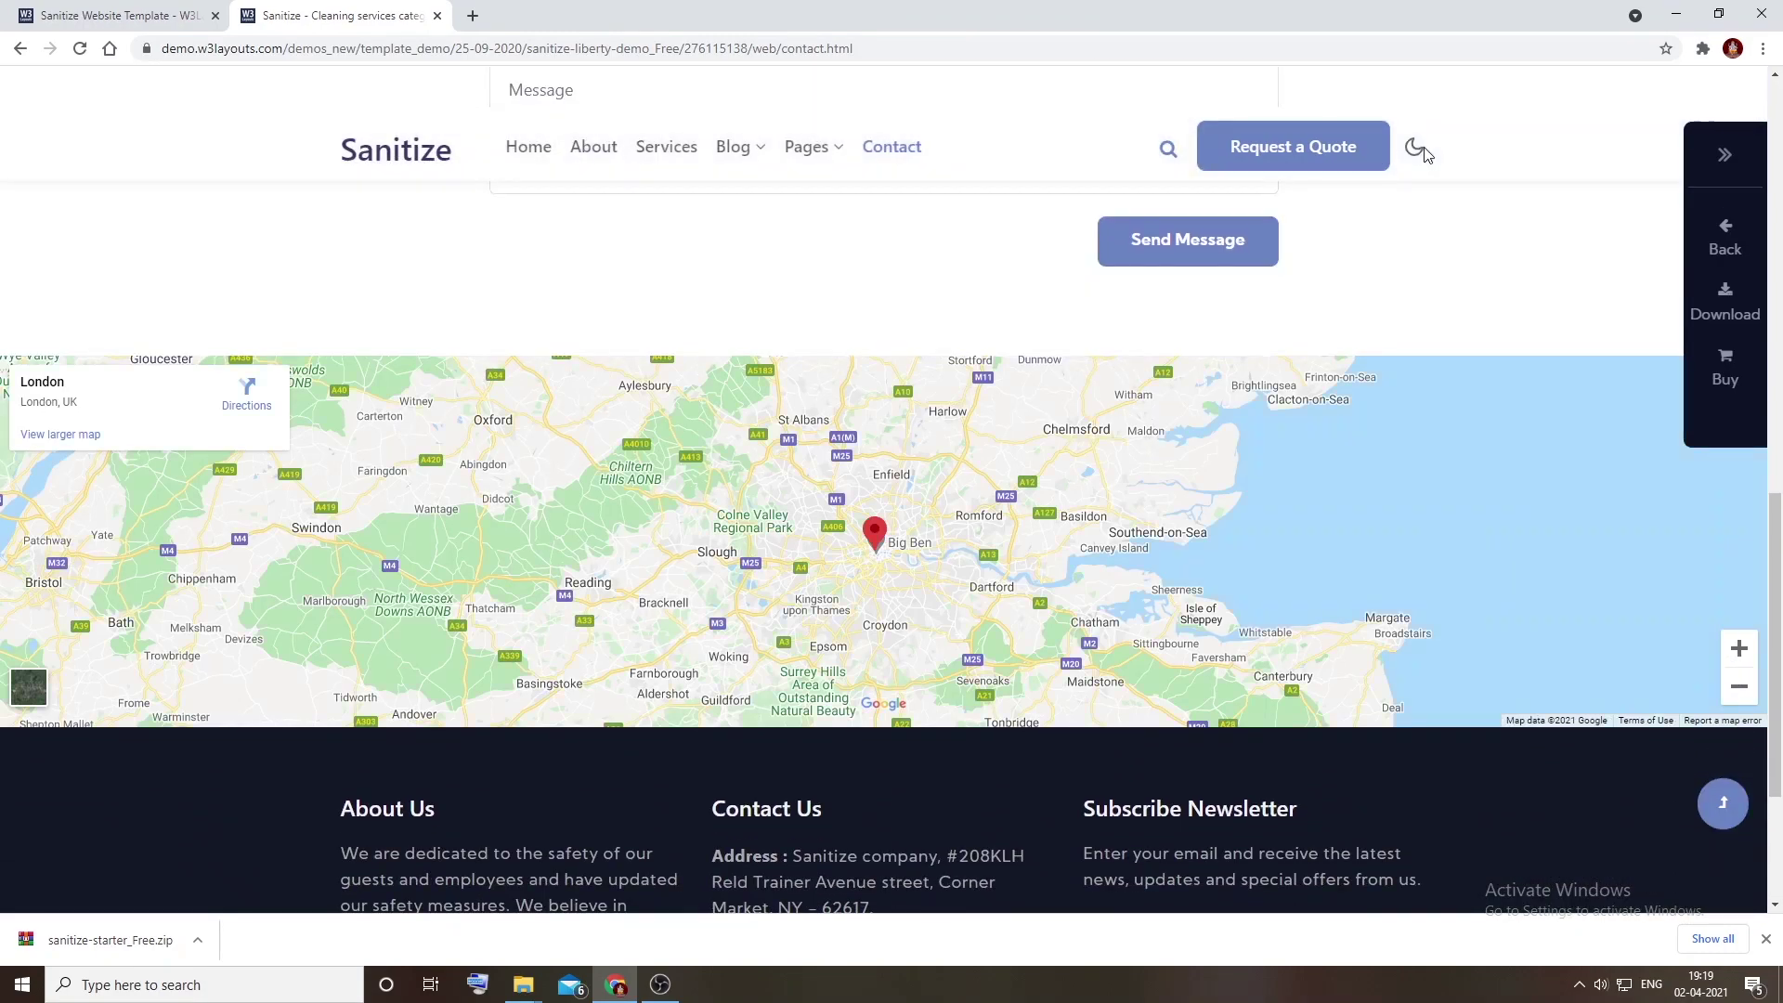
click(1424, 150)
click(1417, 148)
click(1417, 149)
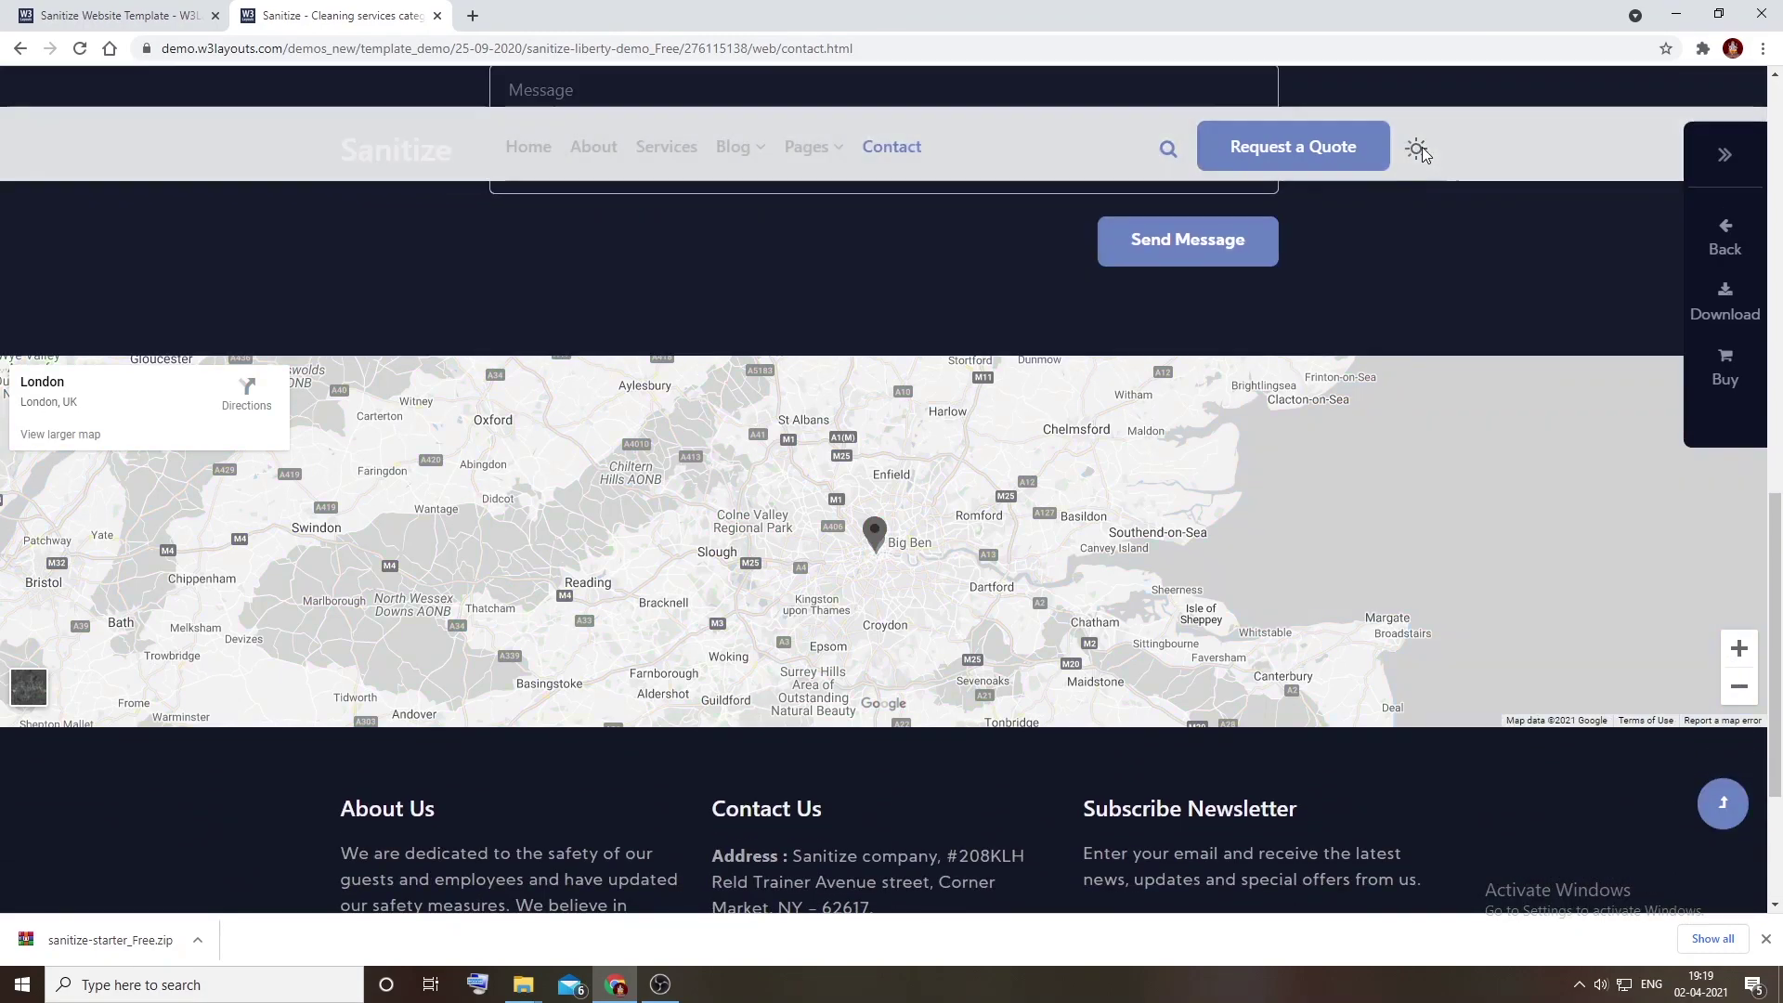
click(1417, 148)
click(1418, 148)
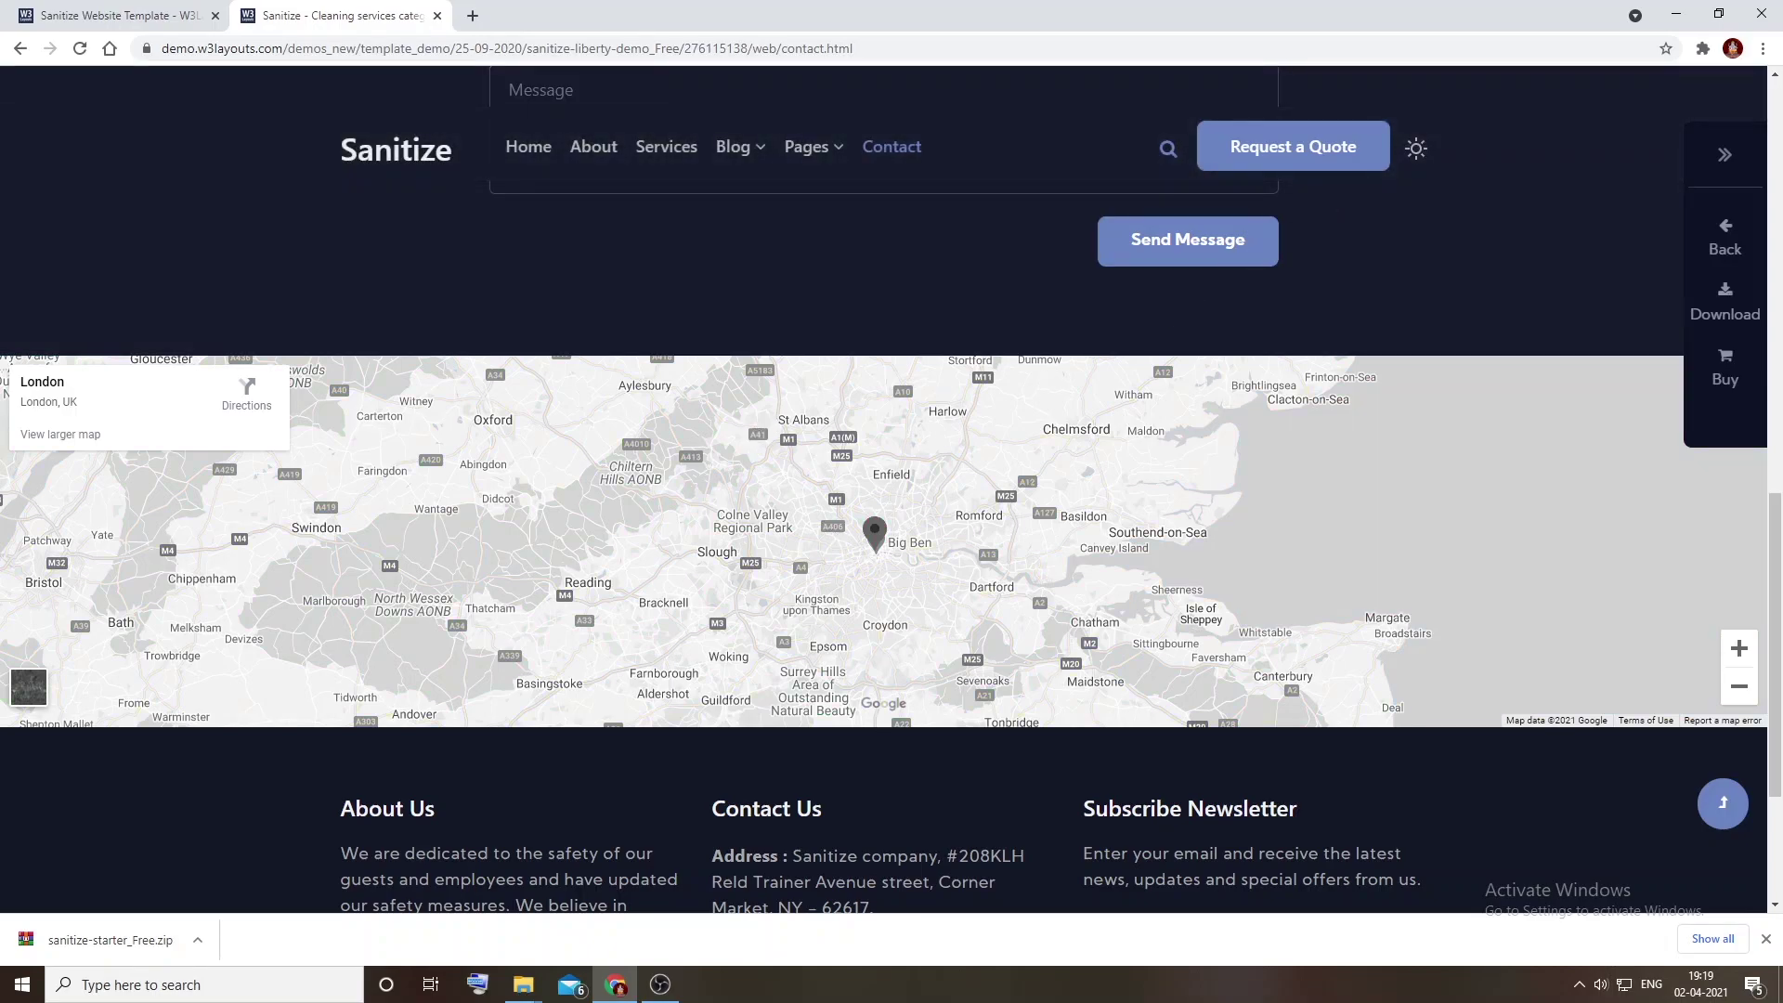
Step: Pan the London map, then show the downloaded sanitize-starter_Free.zip in its folder
drag(749, 439, 628, 423)
right_click(608, 287)
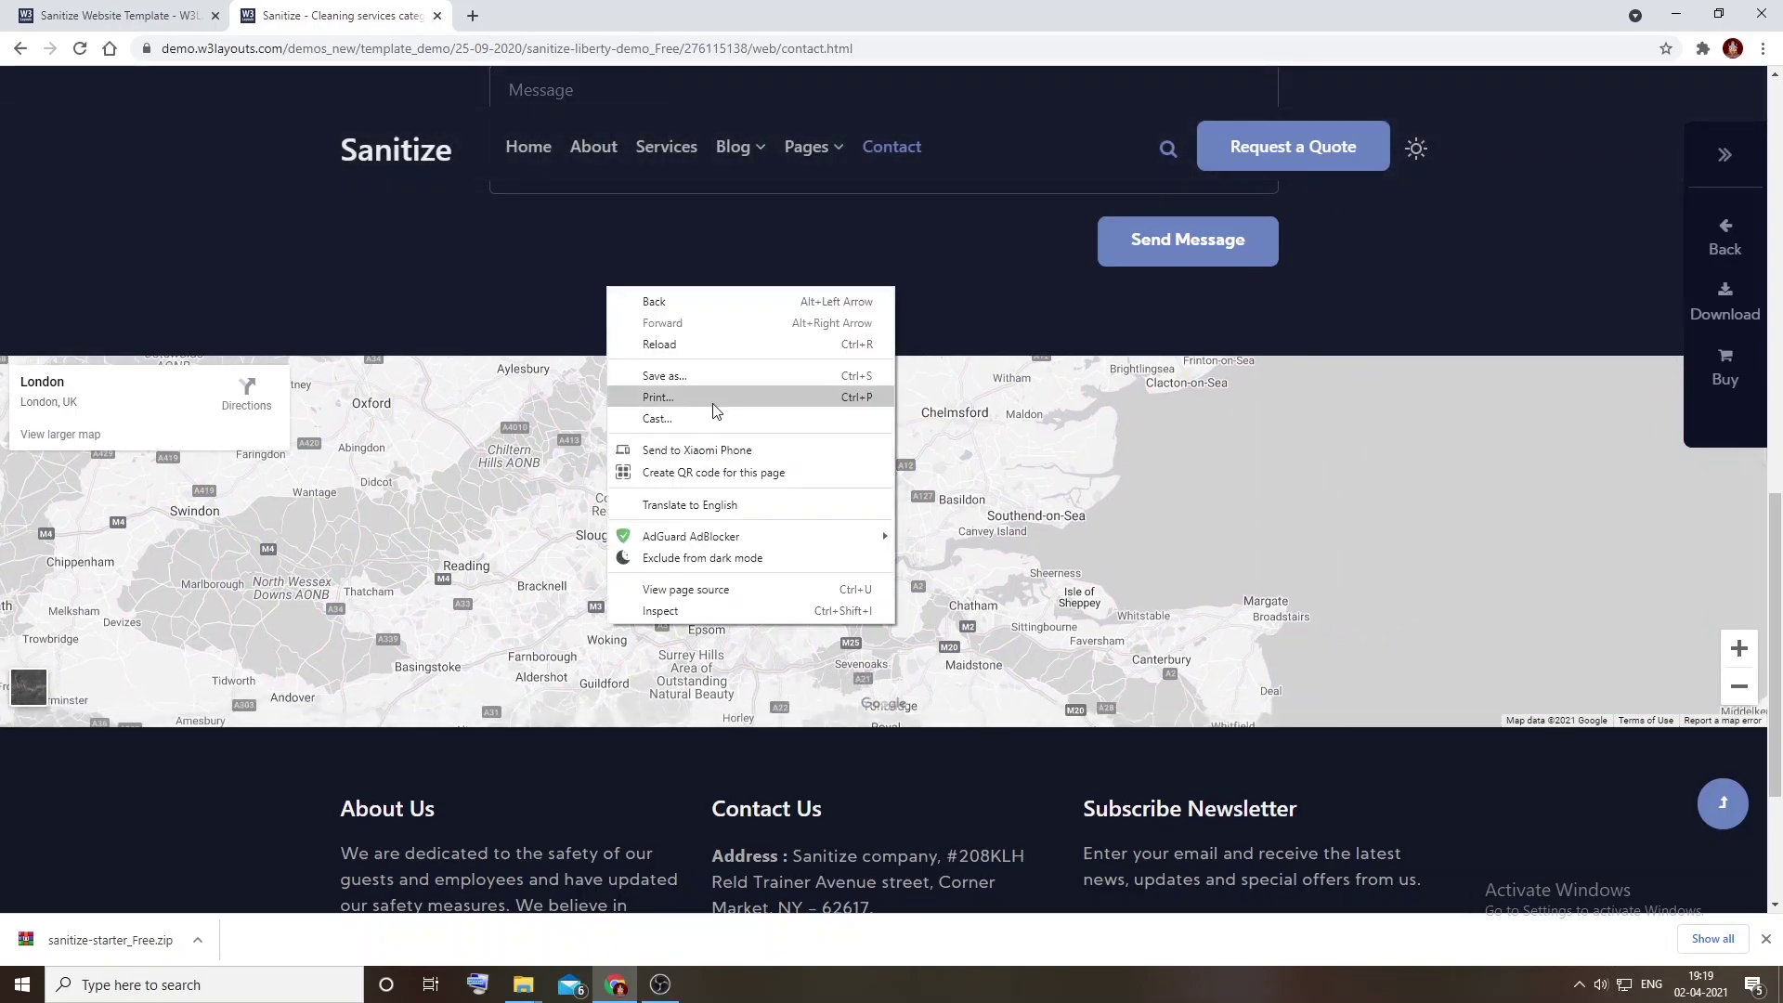
click(1055, 294)
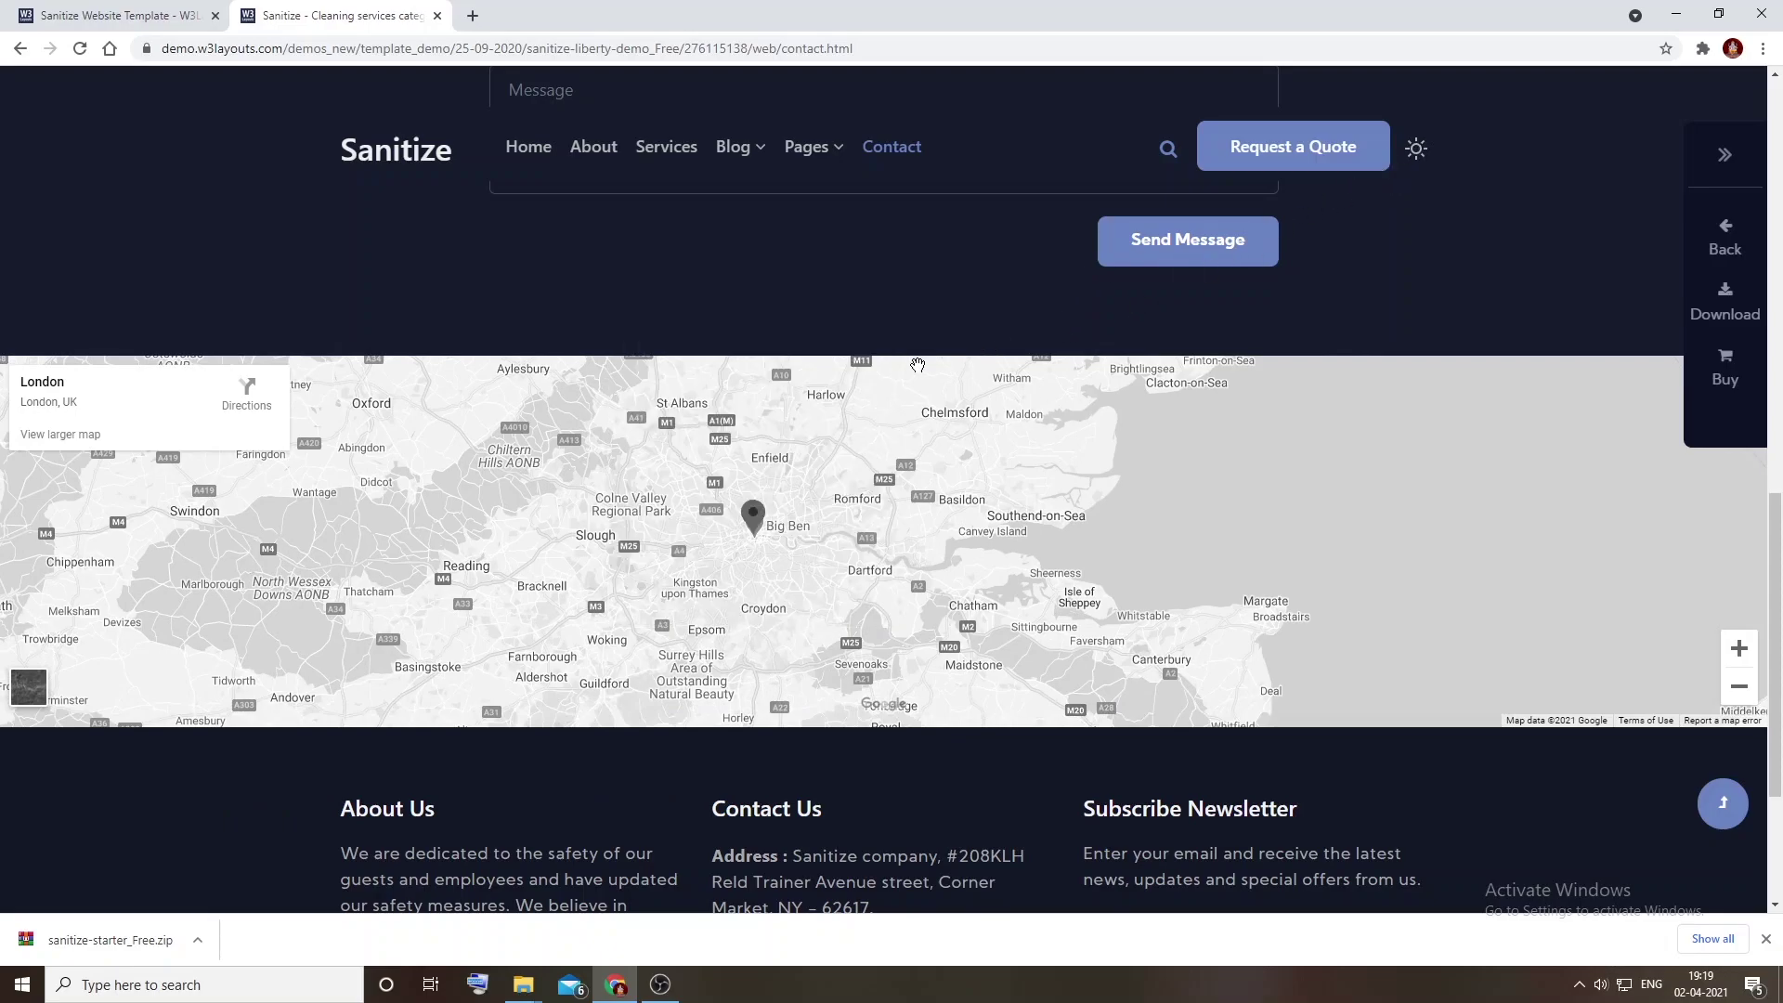
click(197, 940)
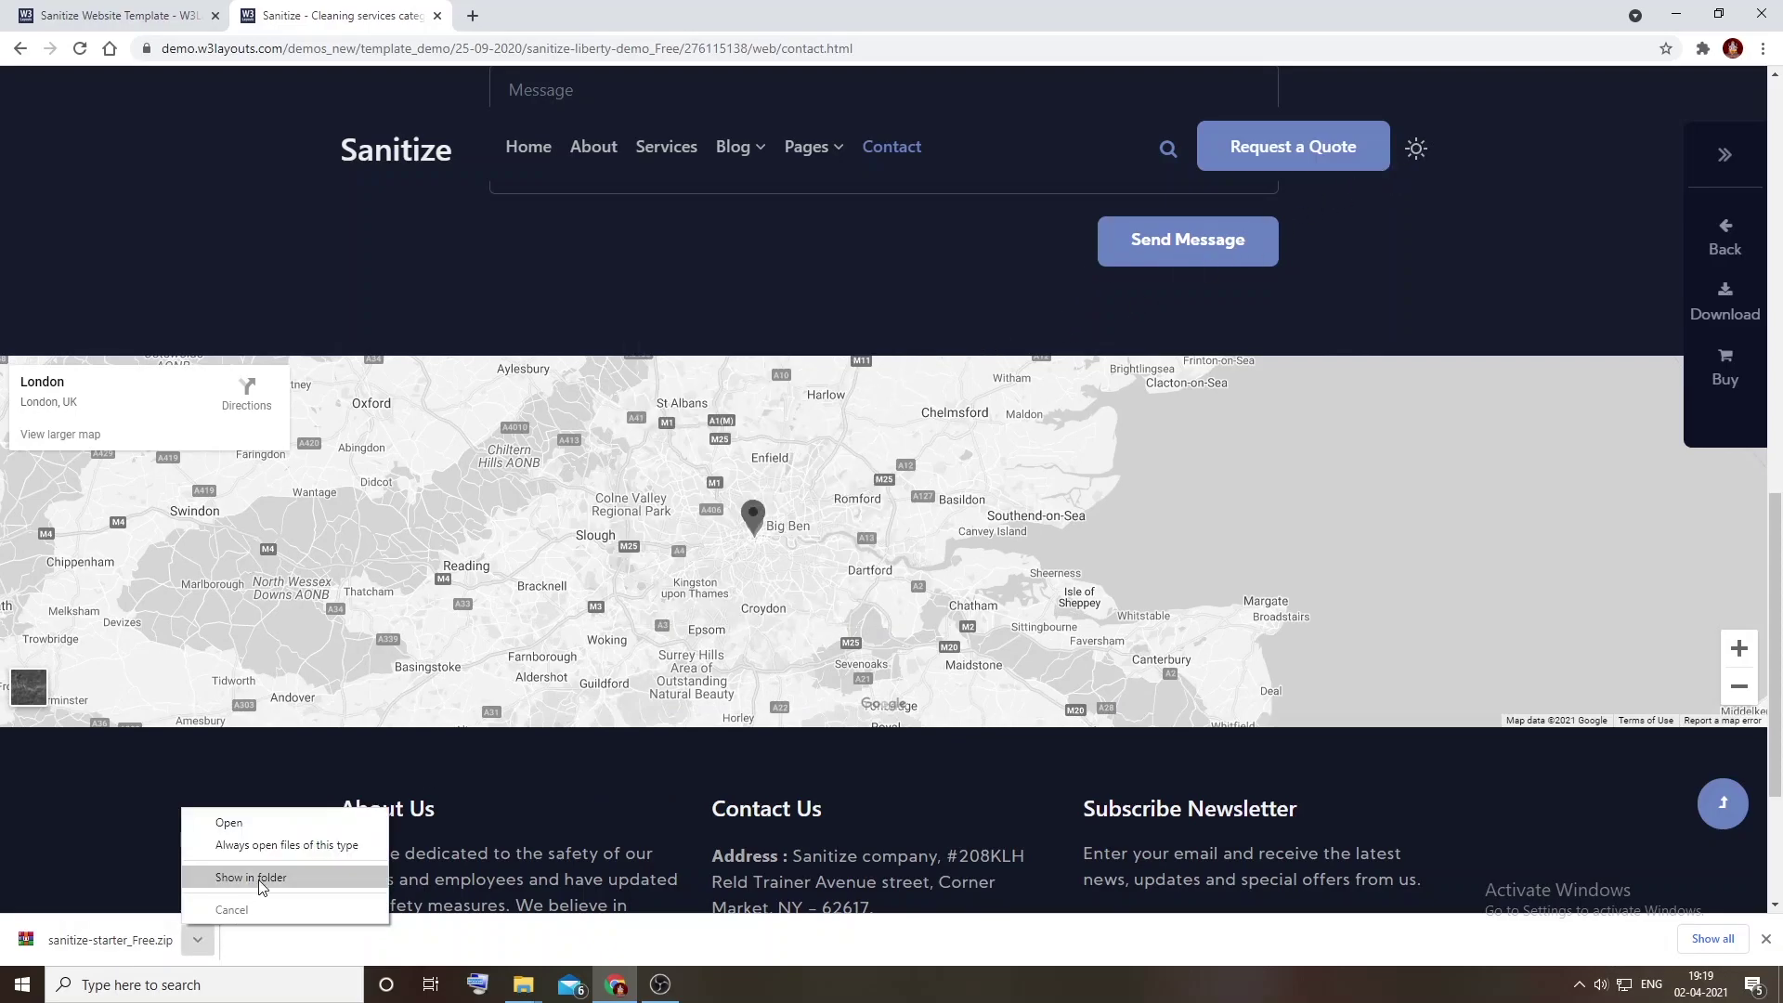
click(263, 878)
Step: Extract sanitize-starter_Free.zip to its folder and open starter/starter-license-W3Layouts.txt
right_click(244, 142)
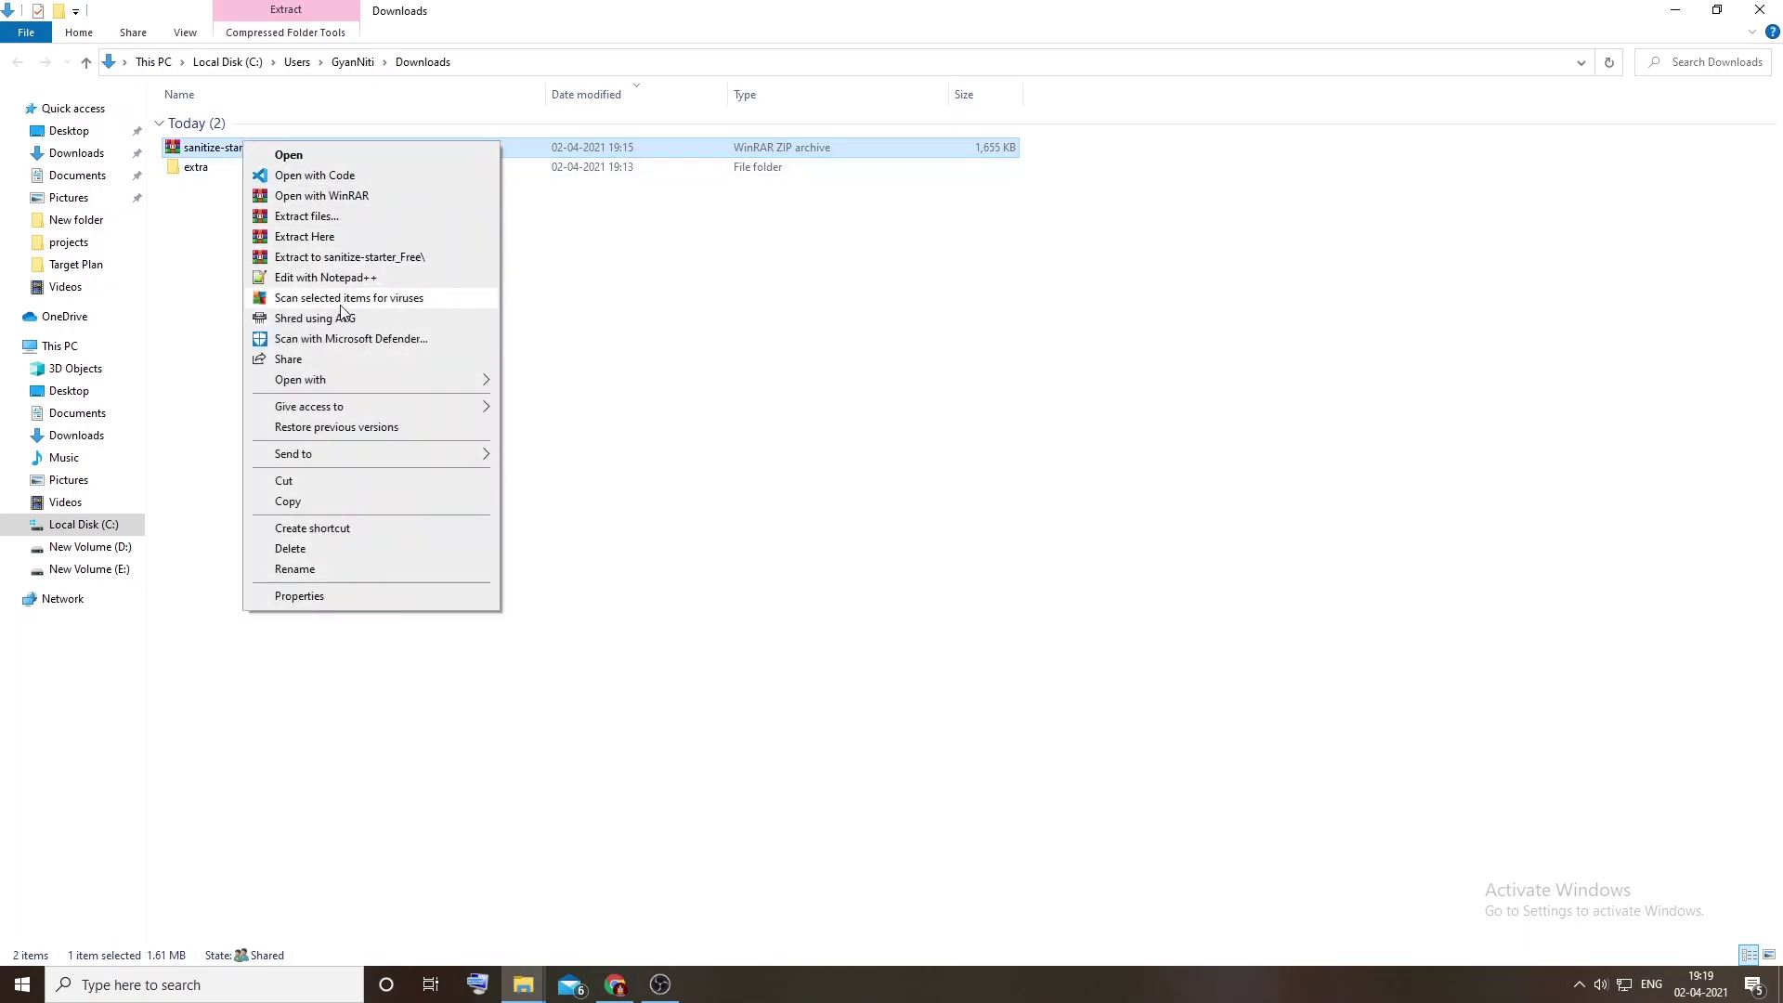
click(354, 257)
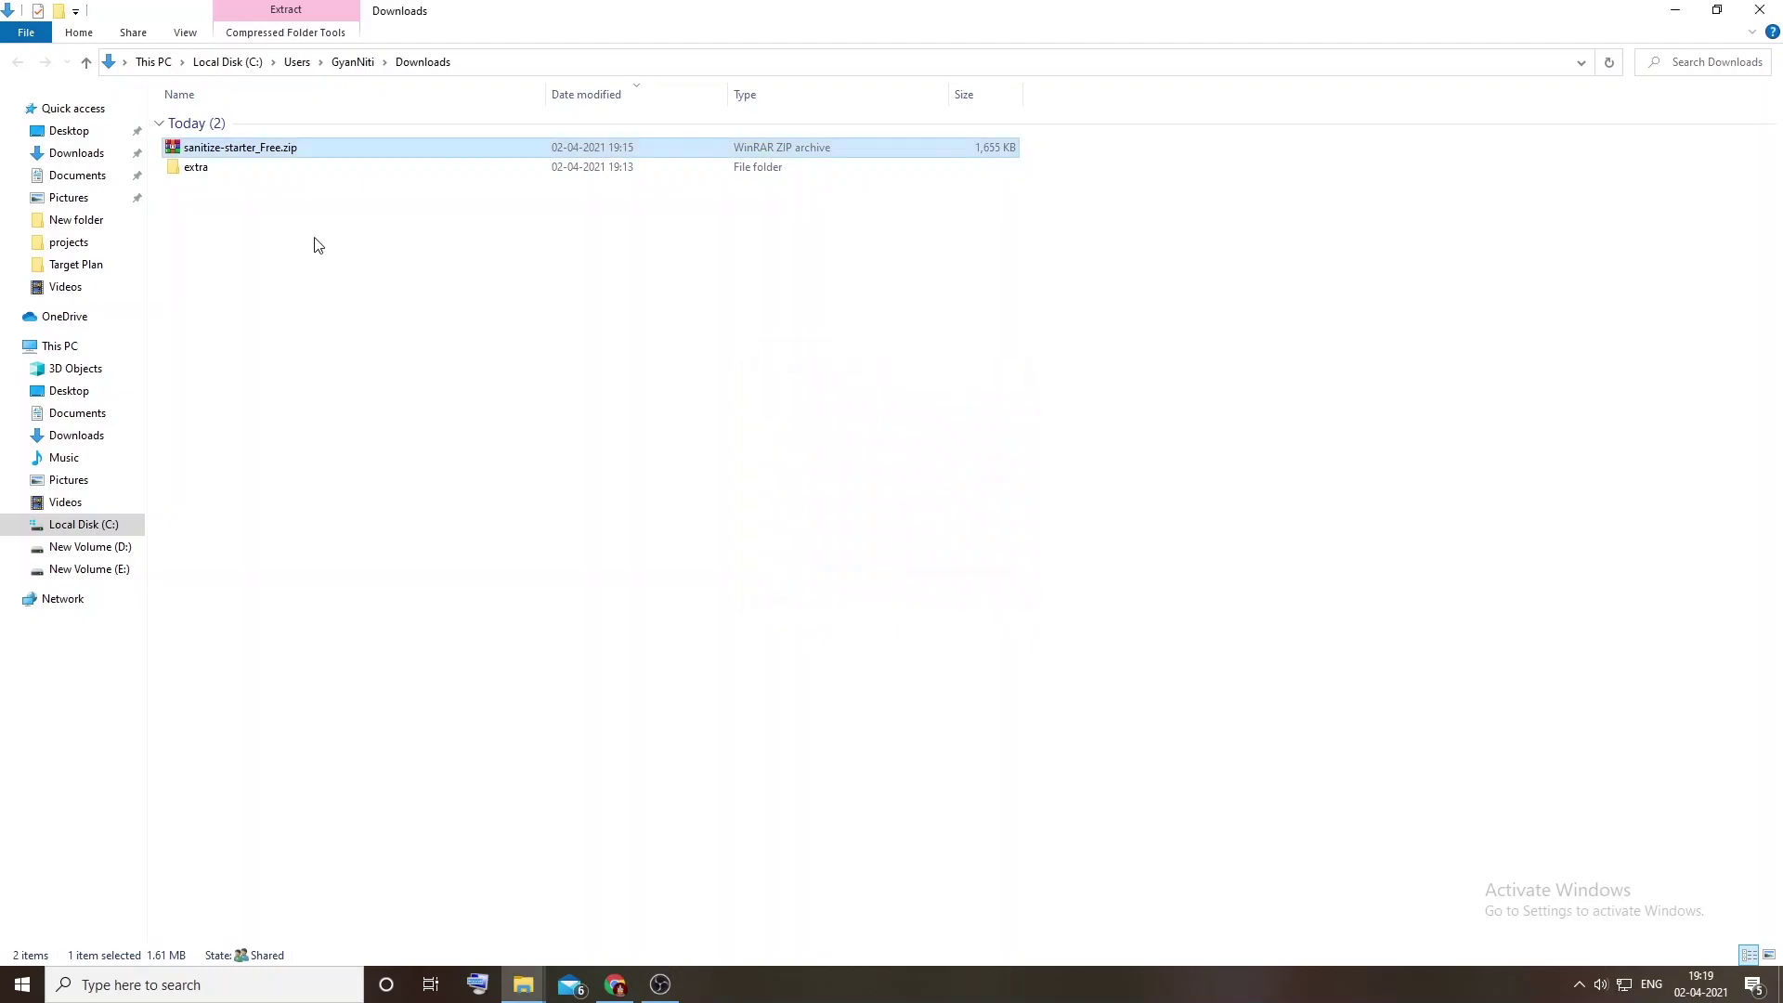
double_click(260, 165)
double_click(212, 126)
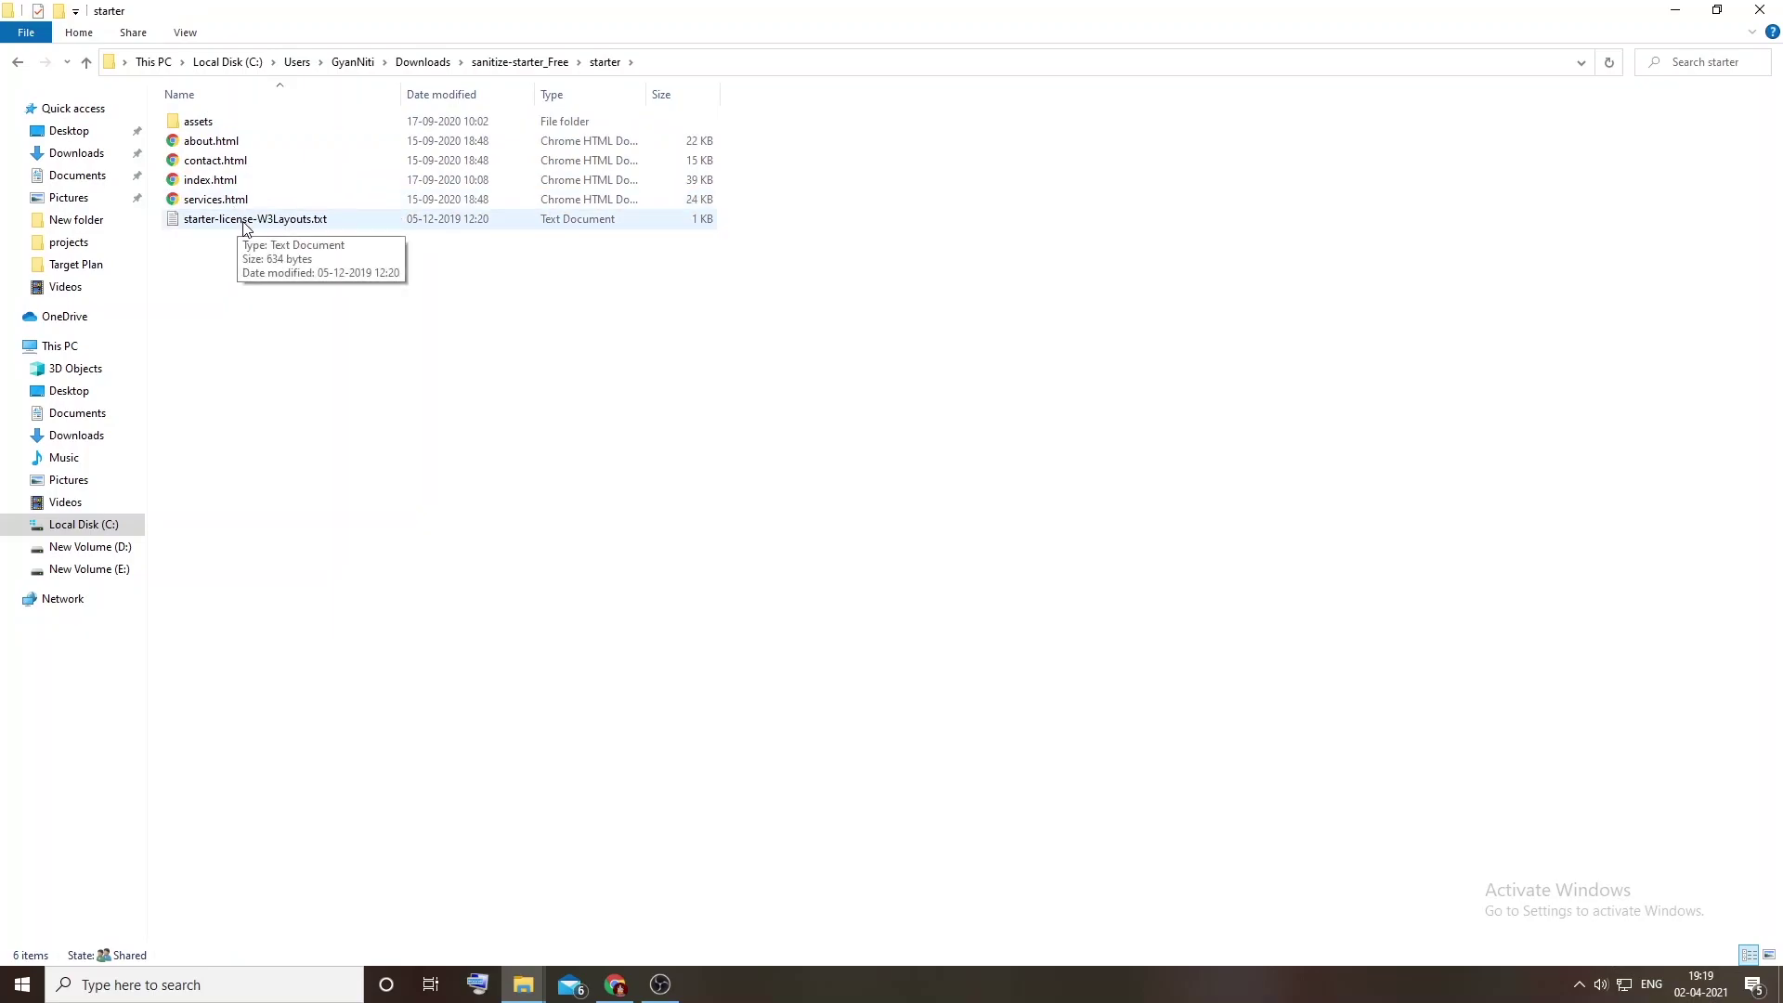
double_click(246, 223)
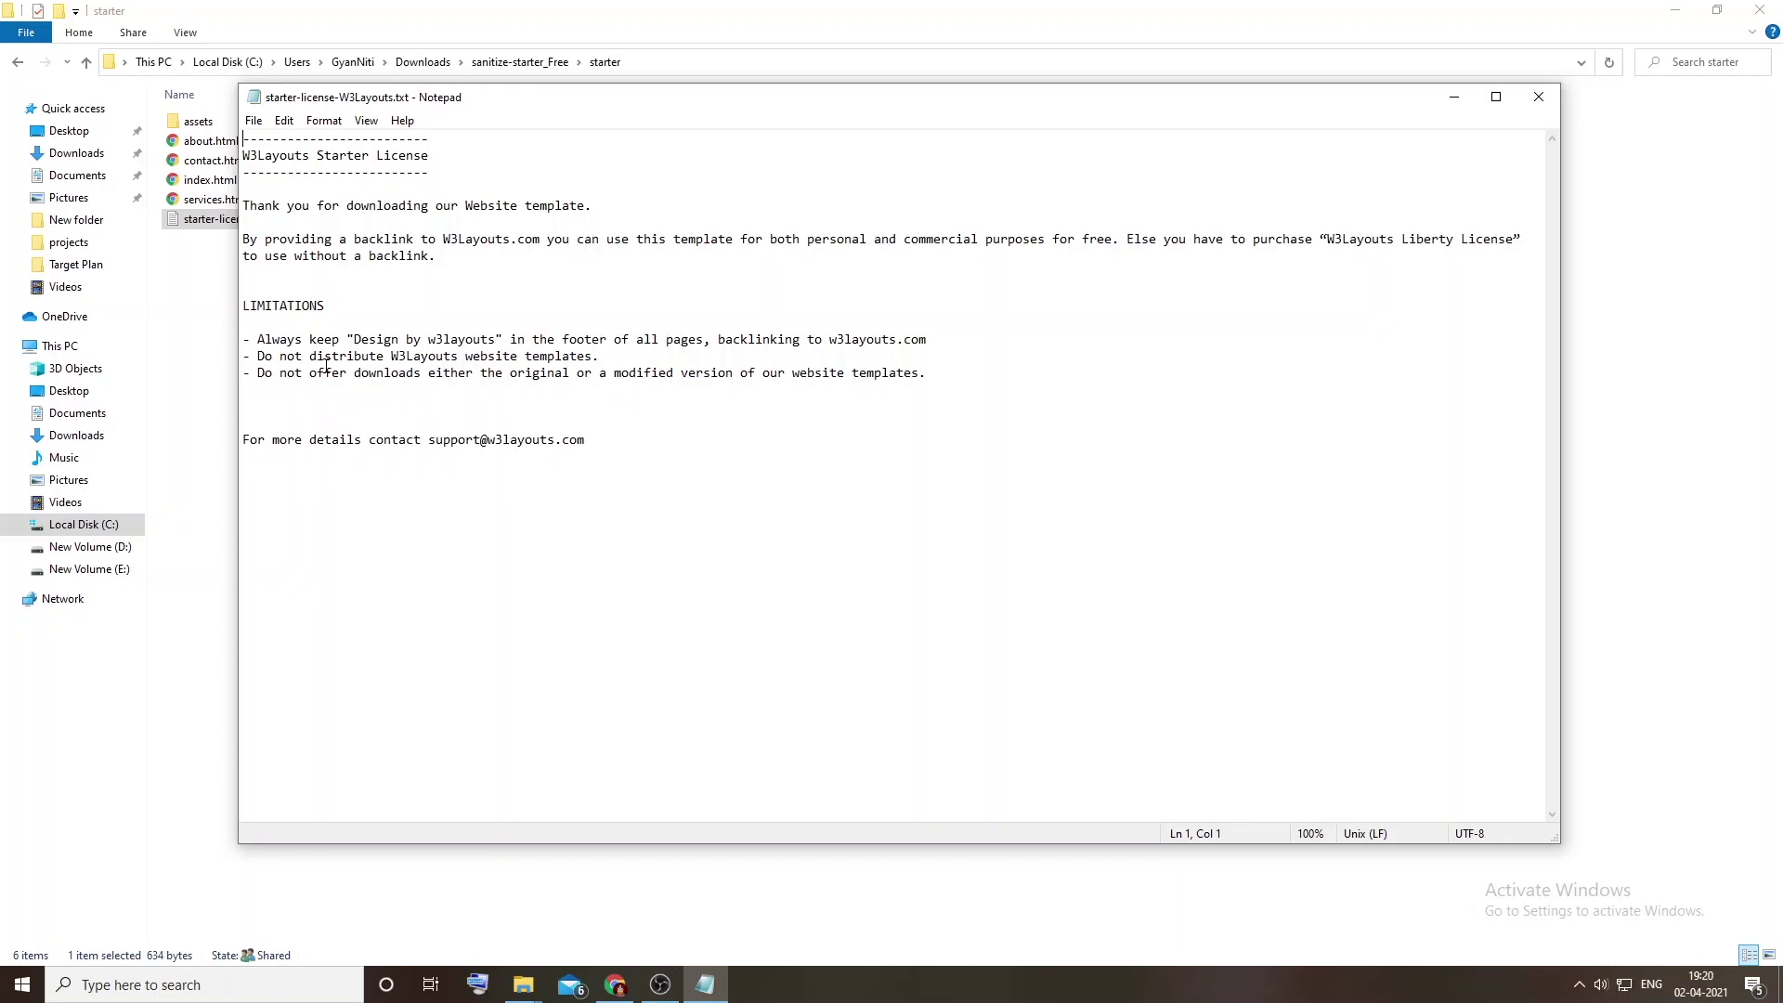
Step: Highlight the license's LIMITATIONS lines on distribution and downloads, then close Notepad
drag(324, 362, 535, 357)
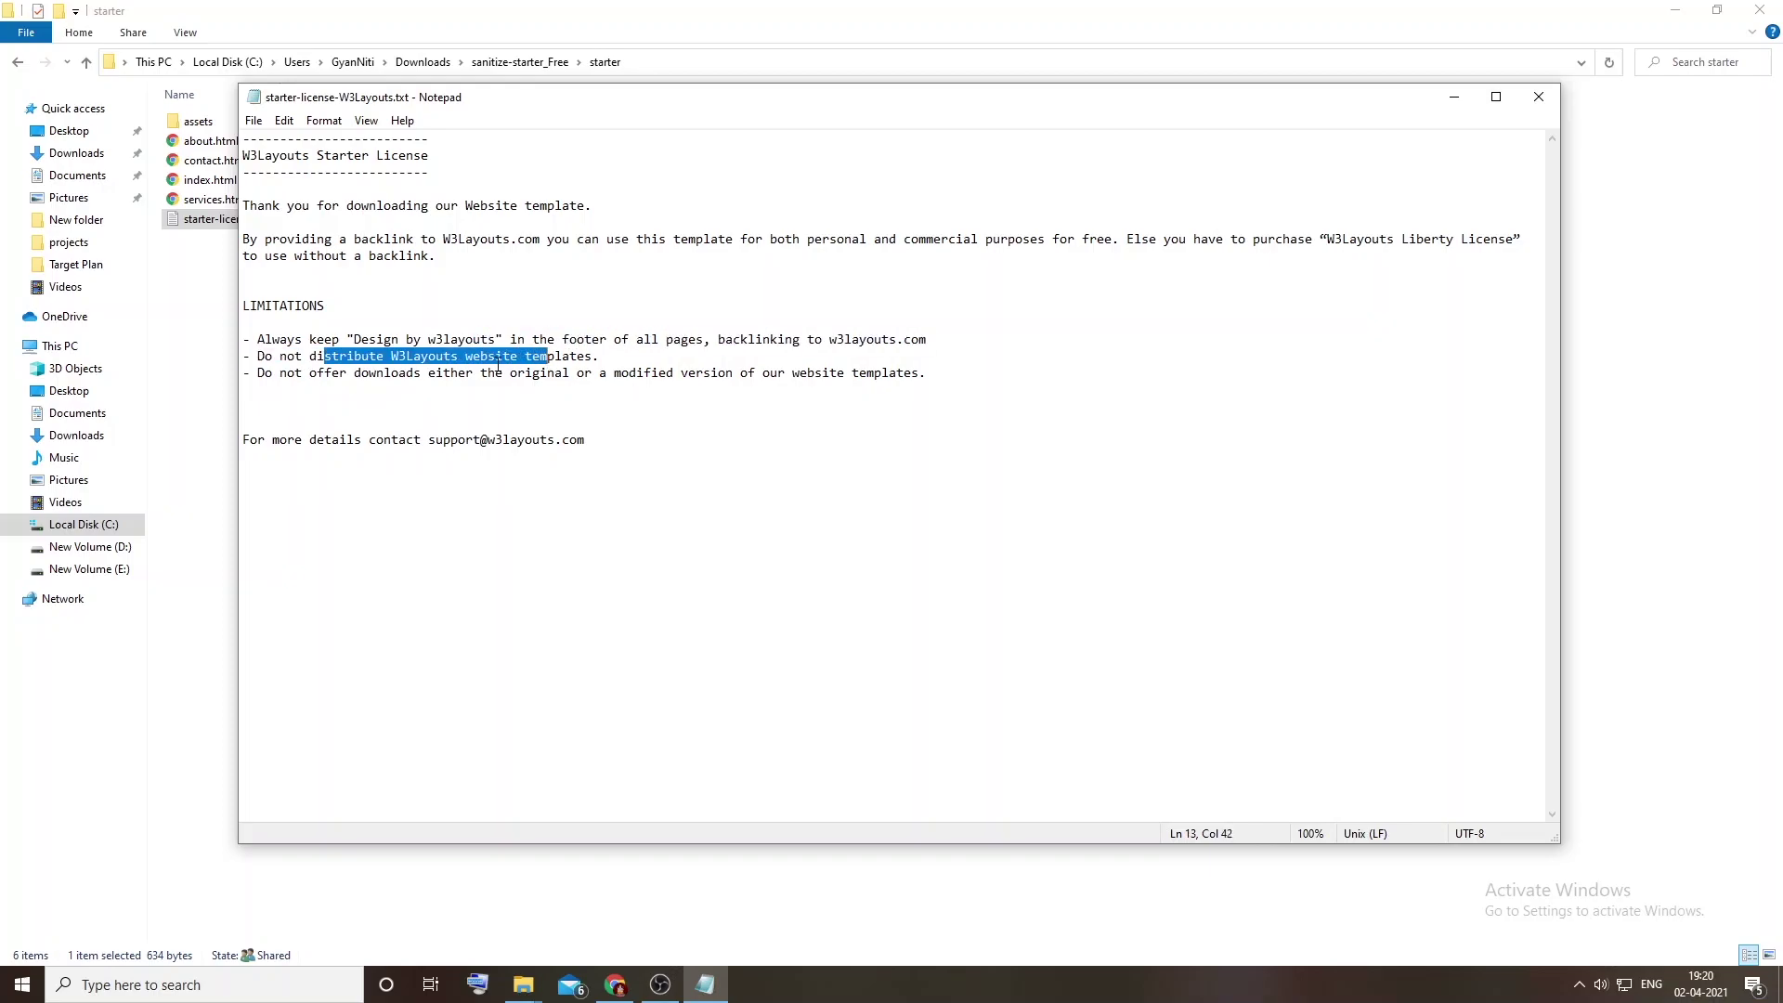
drag(362, 374, 467, 373)
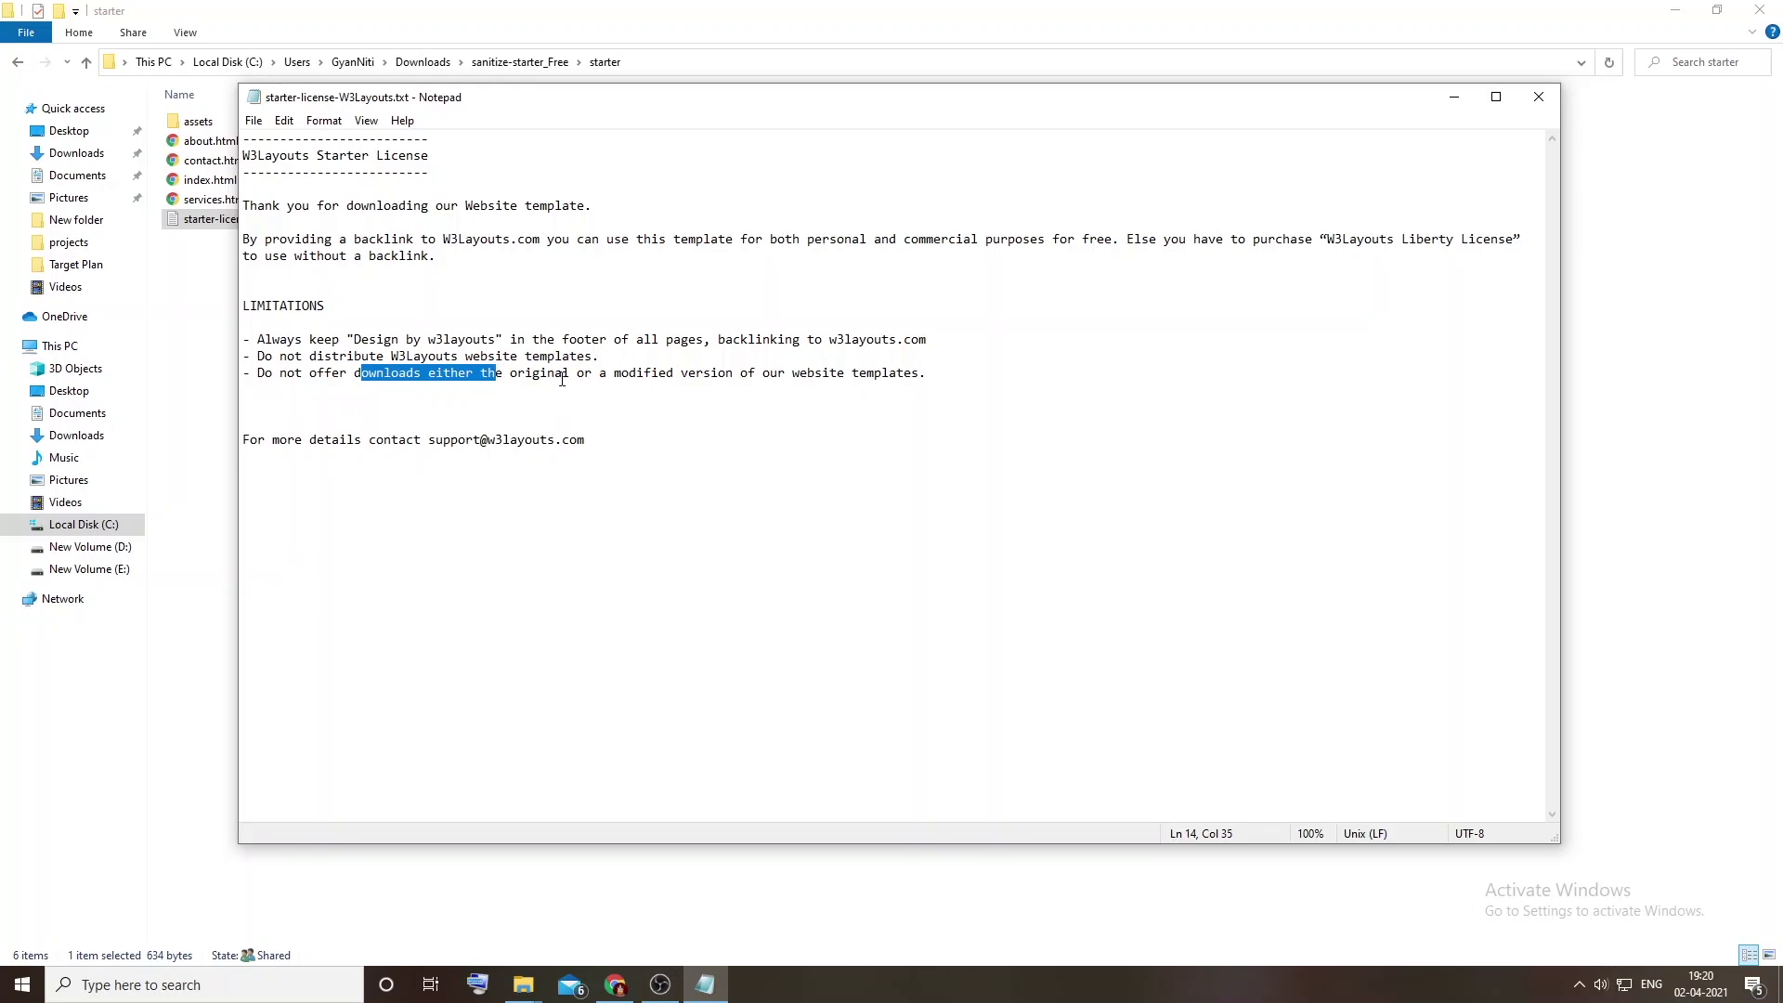
click(498, 373)
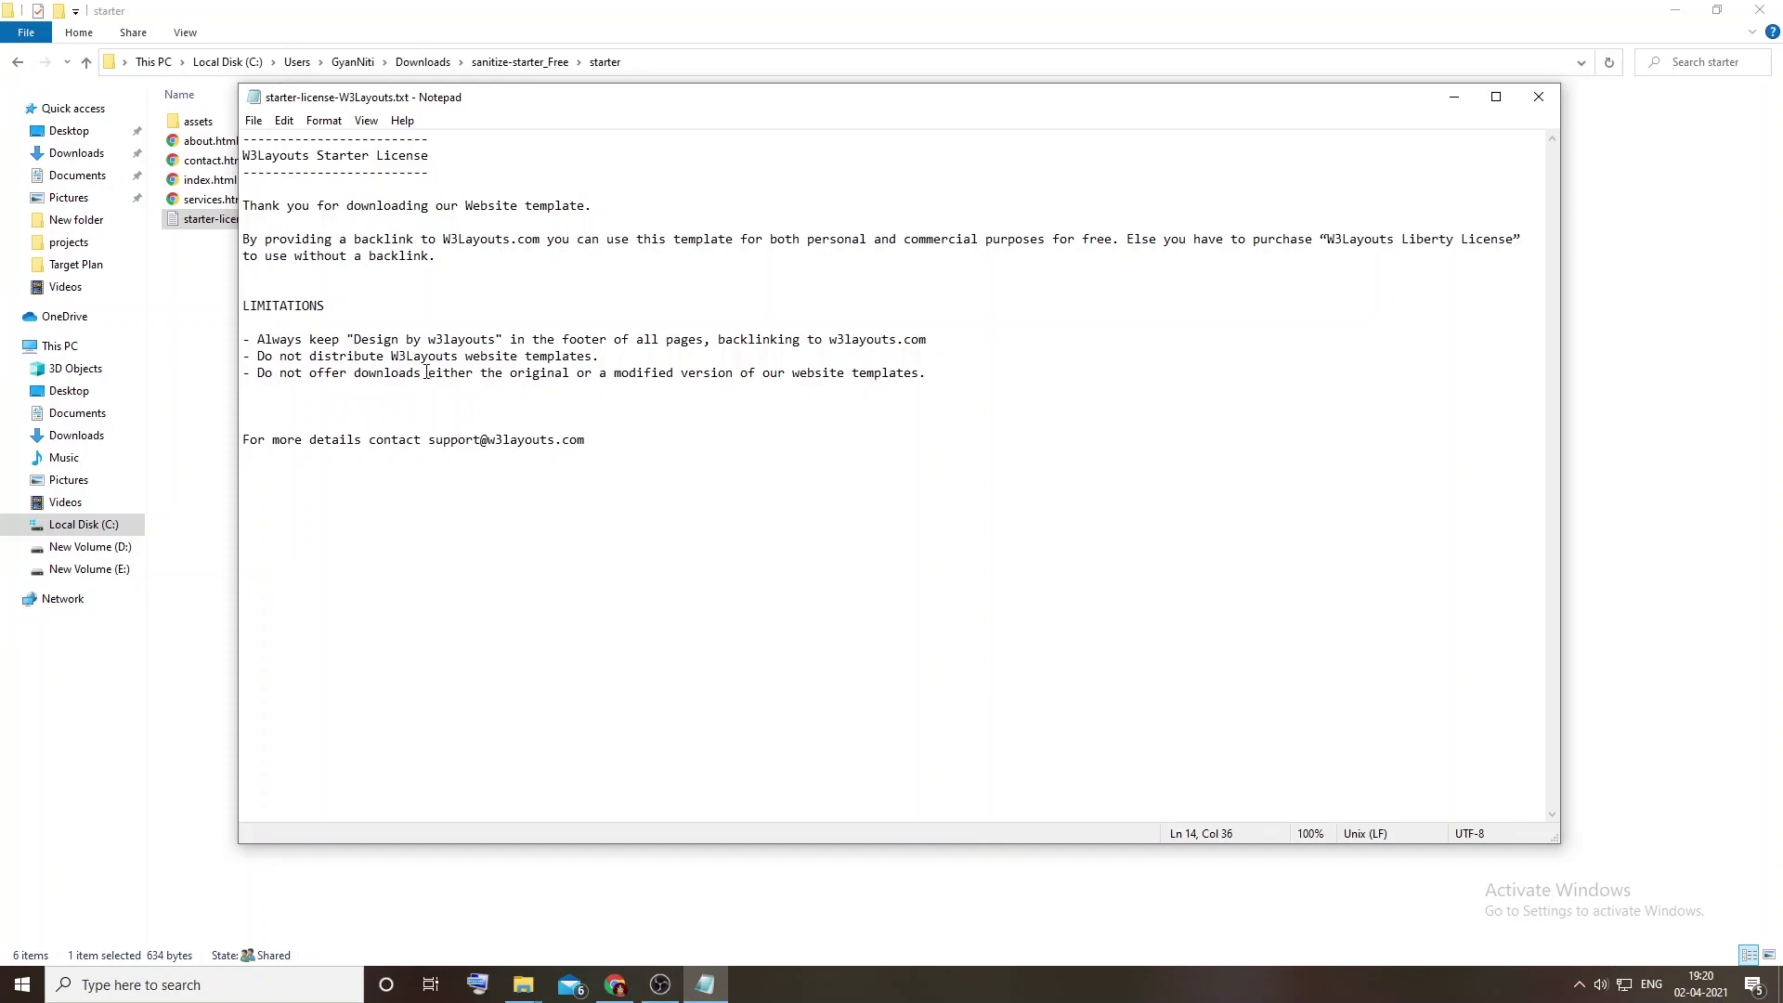
drag(444, 372, 815, 384)
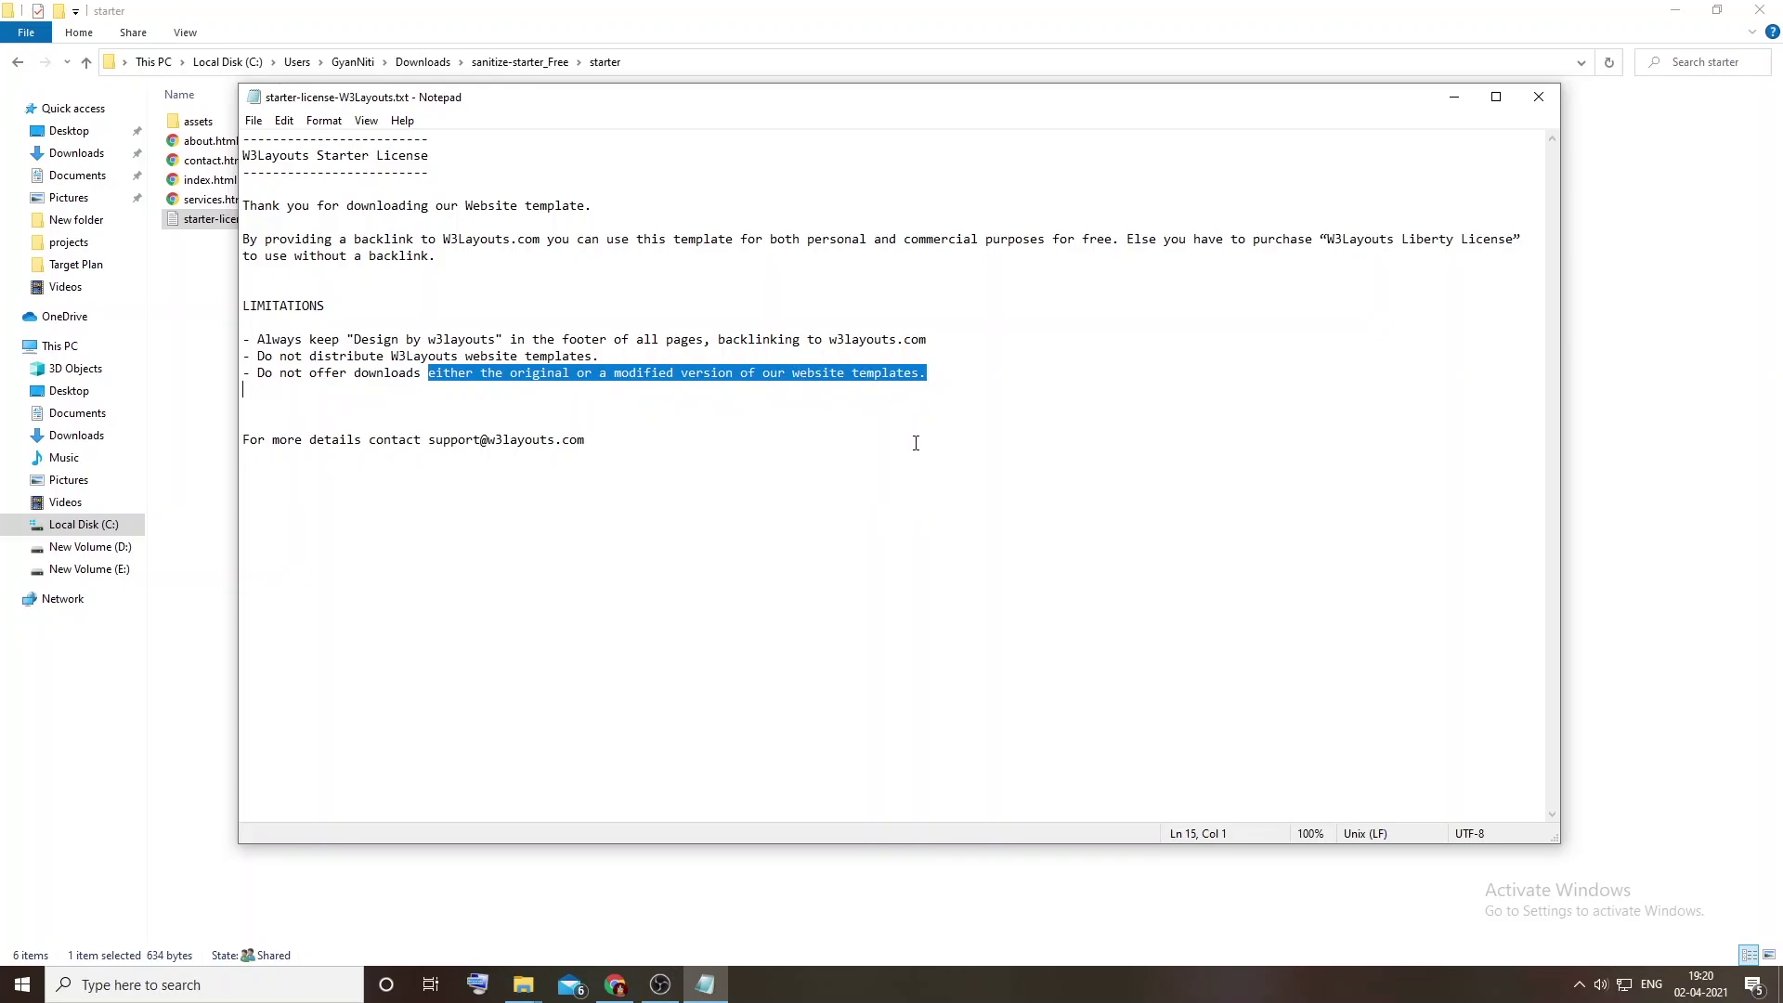
click(743, 488)
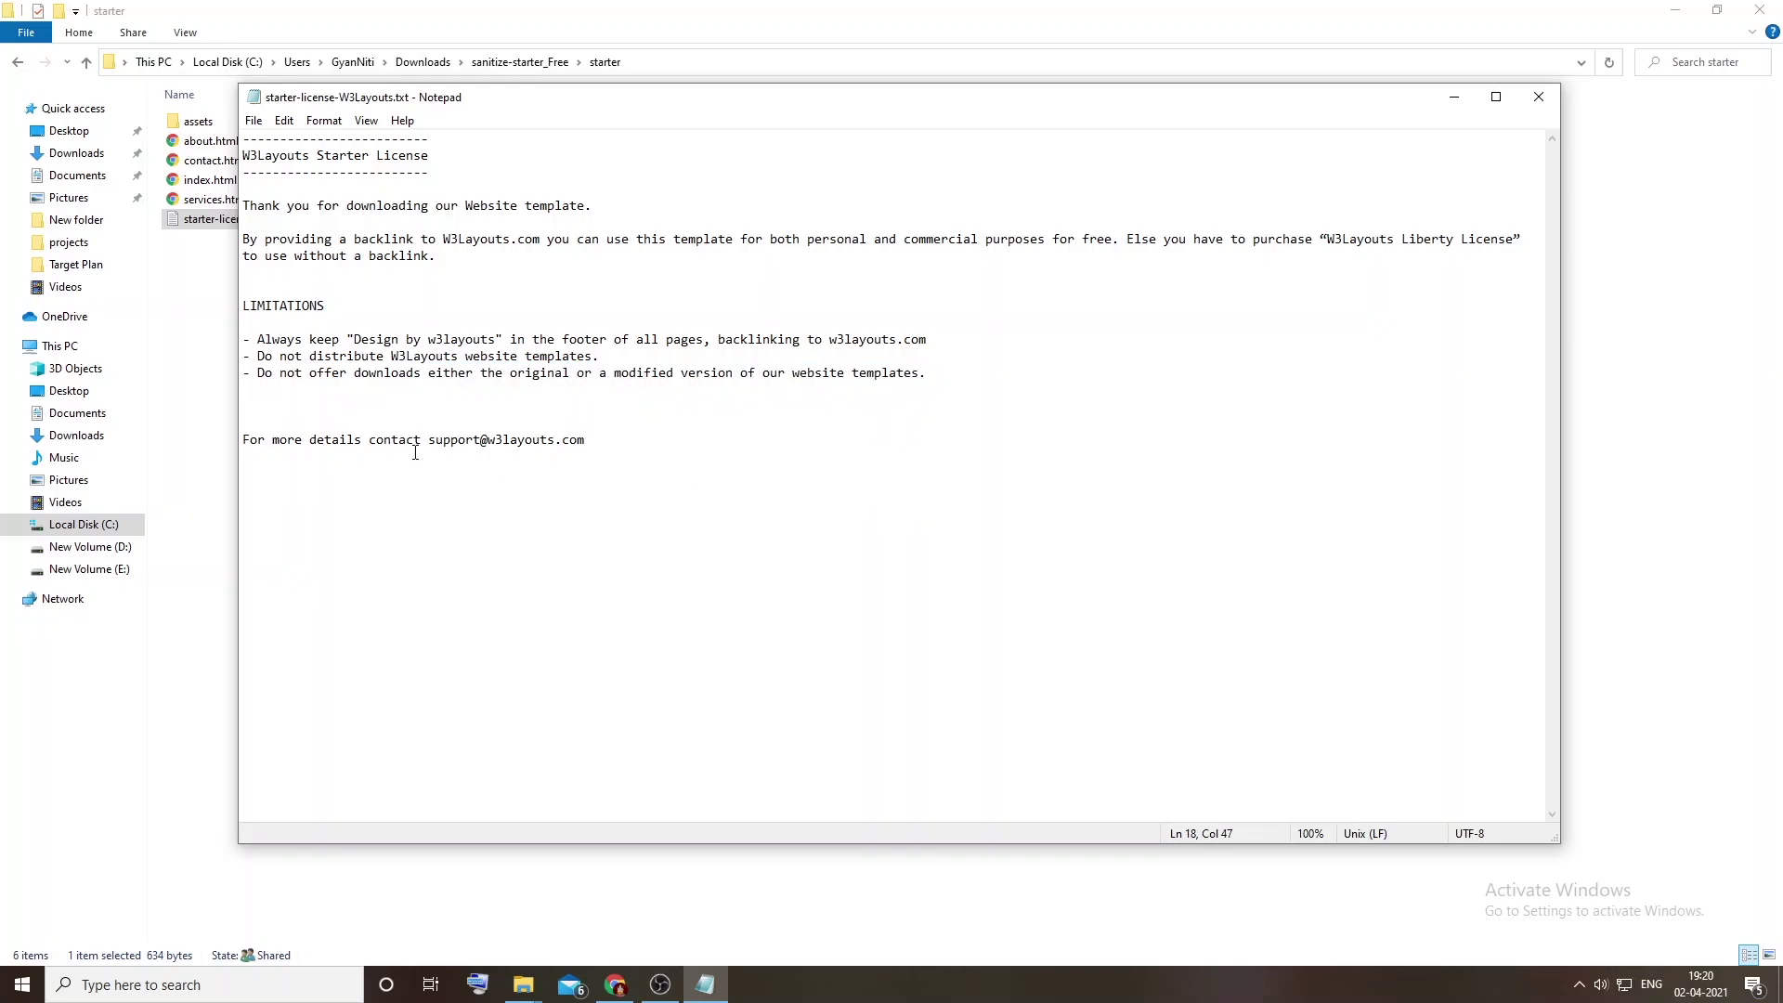
drag(957, 370, 246, 330)
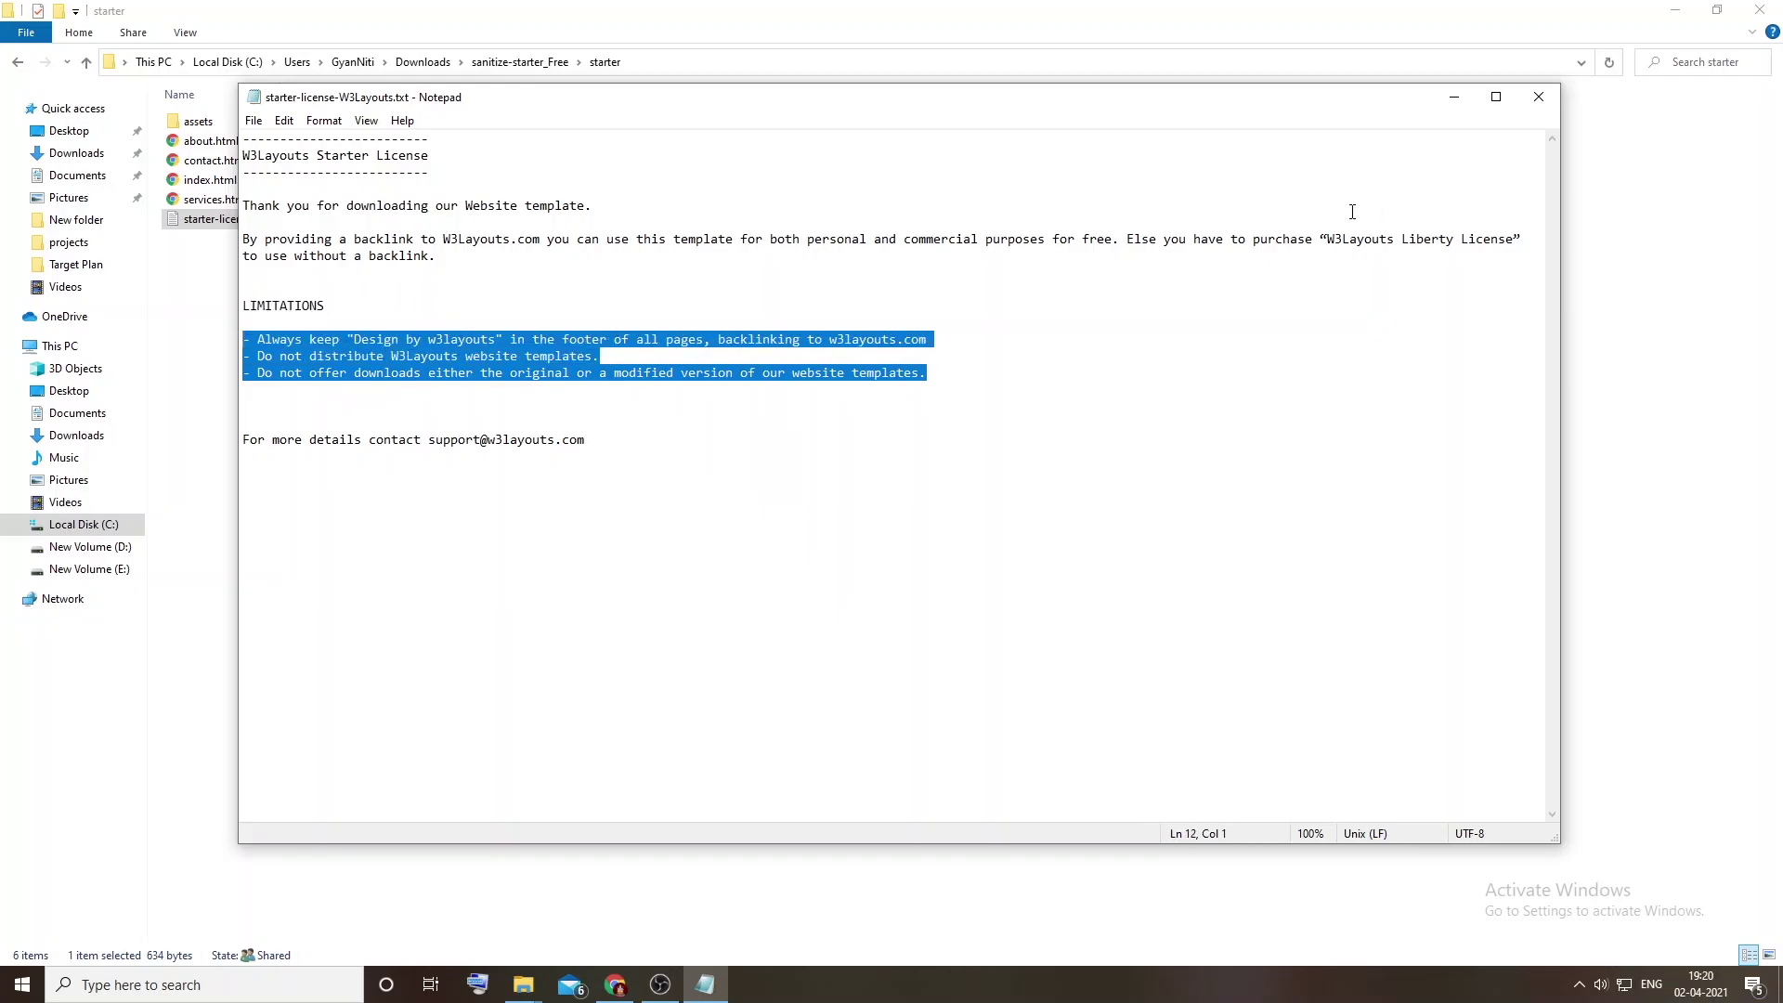
click(1539, 96)
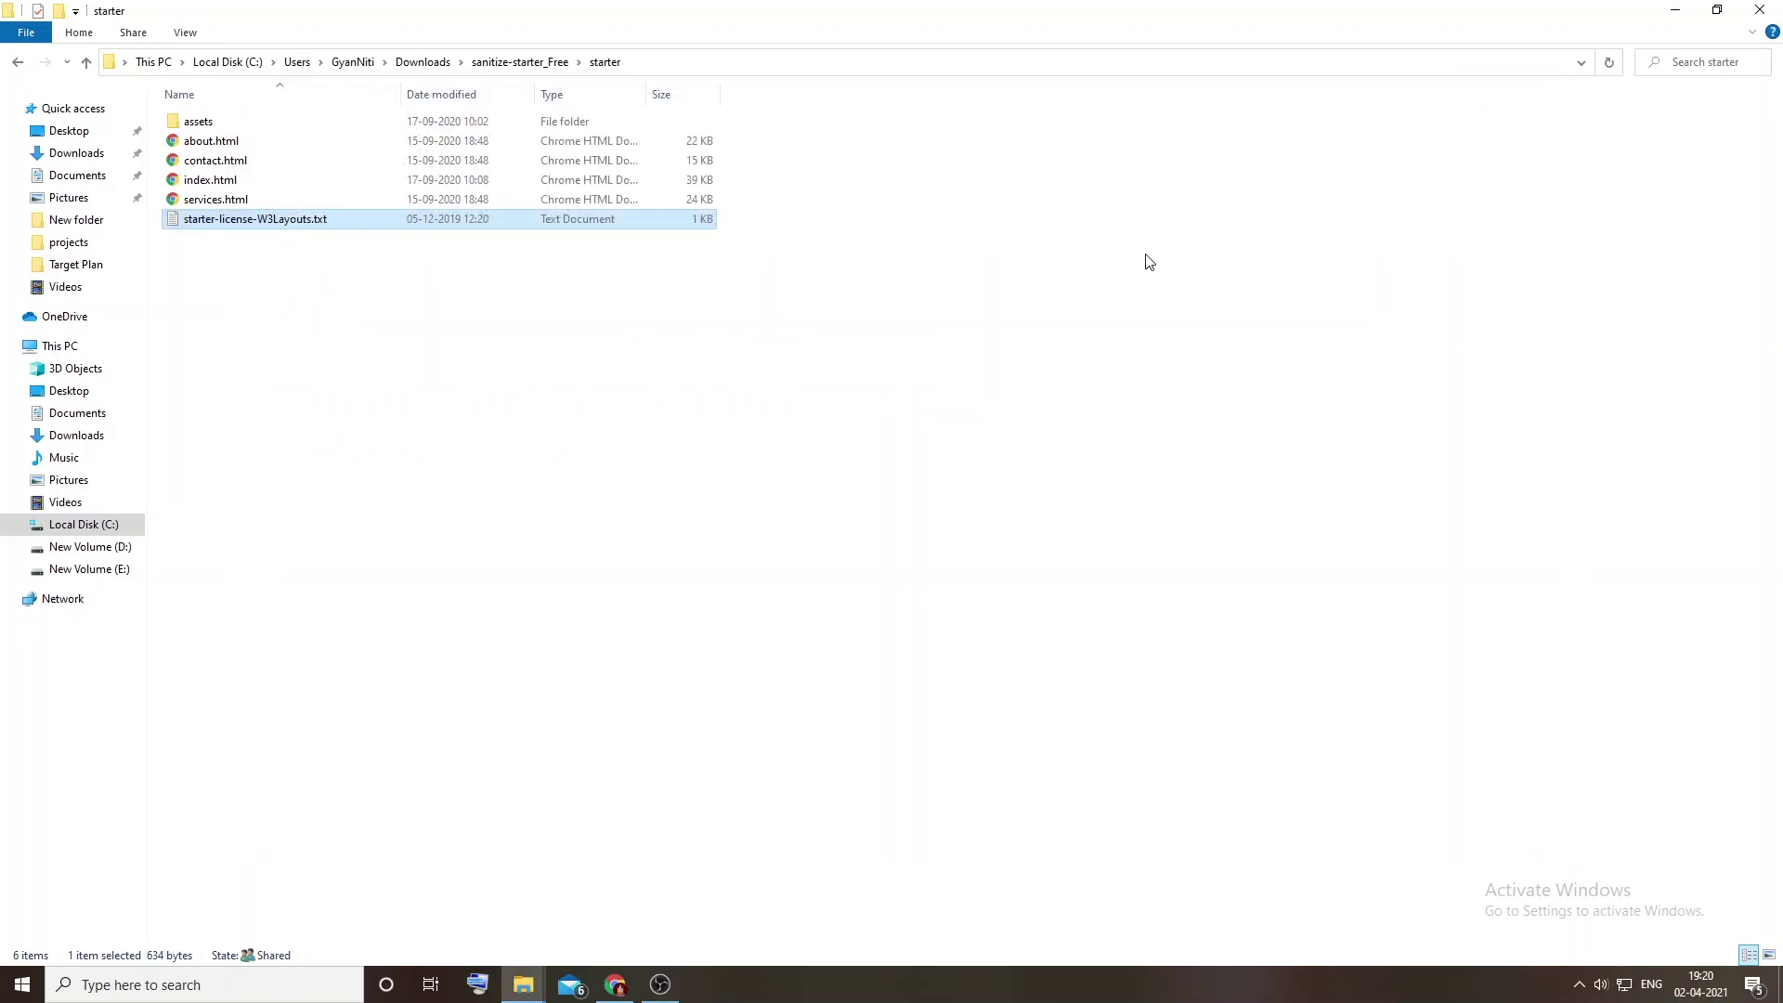
Step: Open the starter's index.html in Chrome, scroll it, and browse its About page
click(1087, 276)
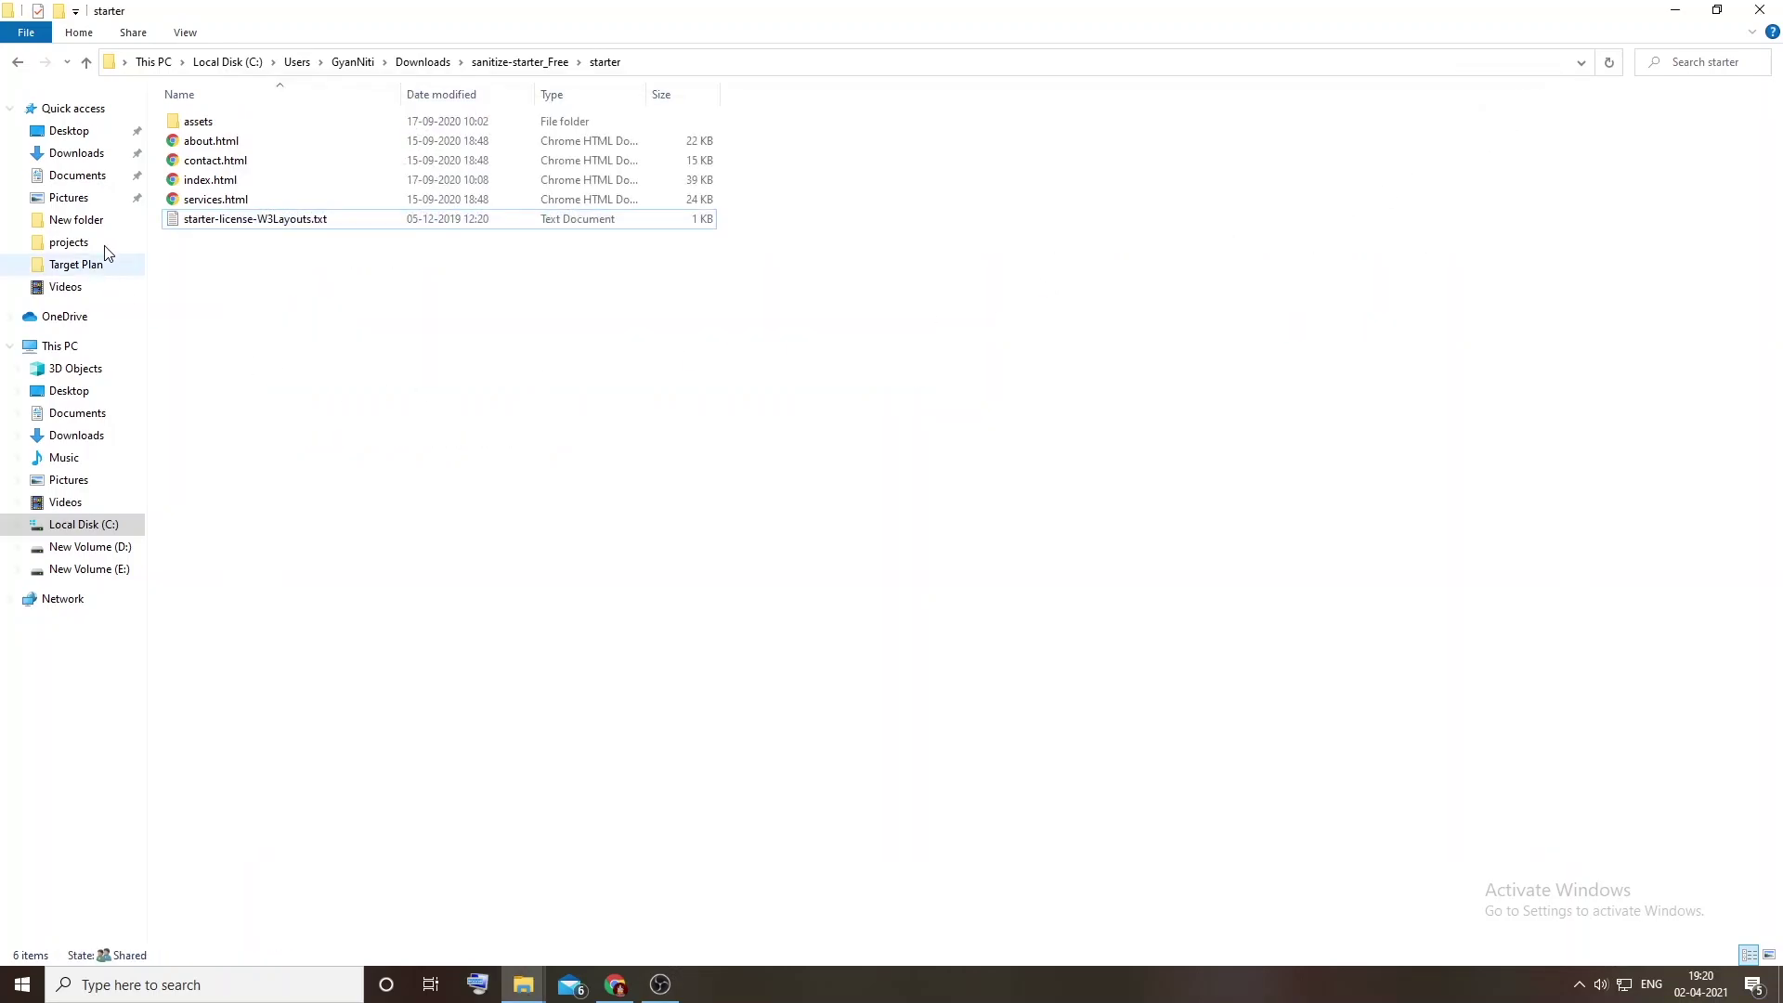
double_click(213, 183)
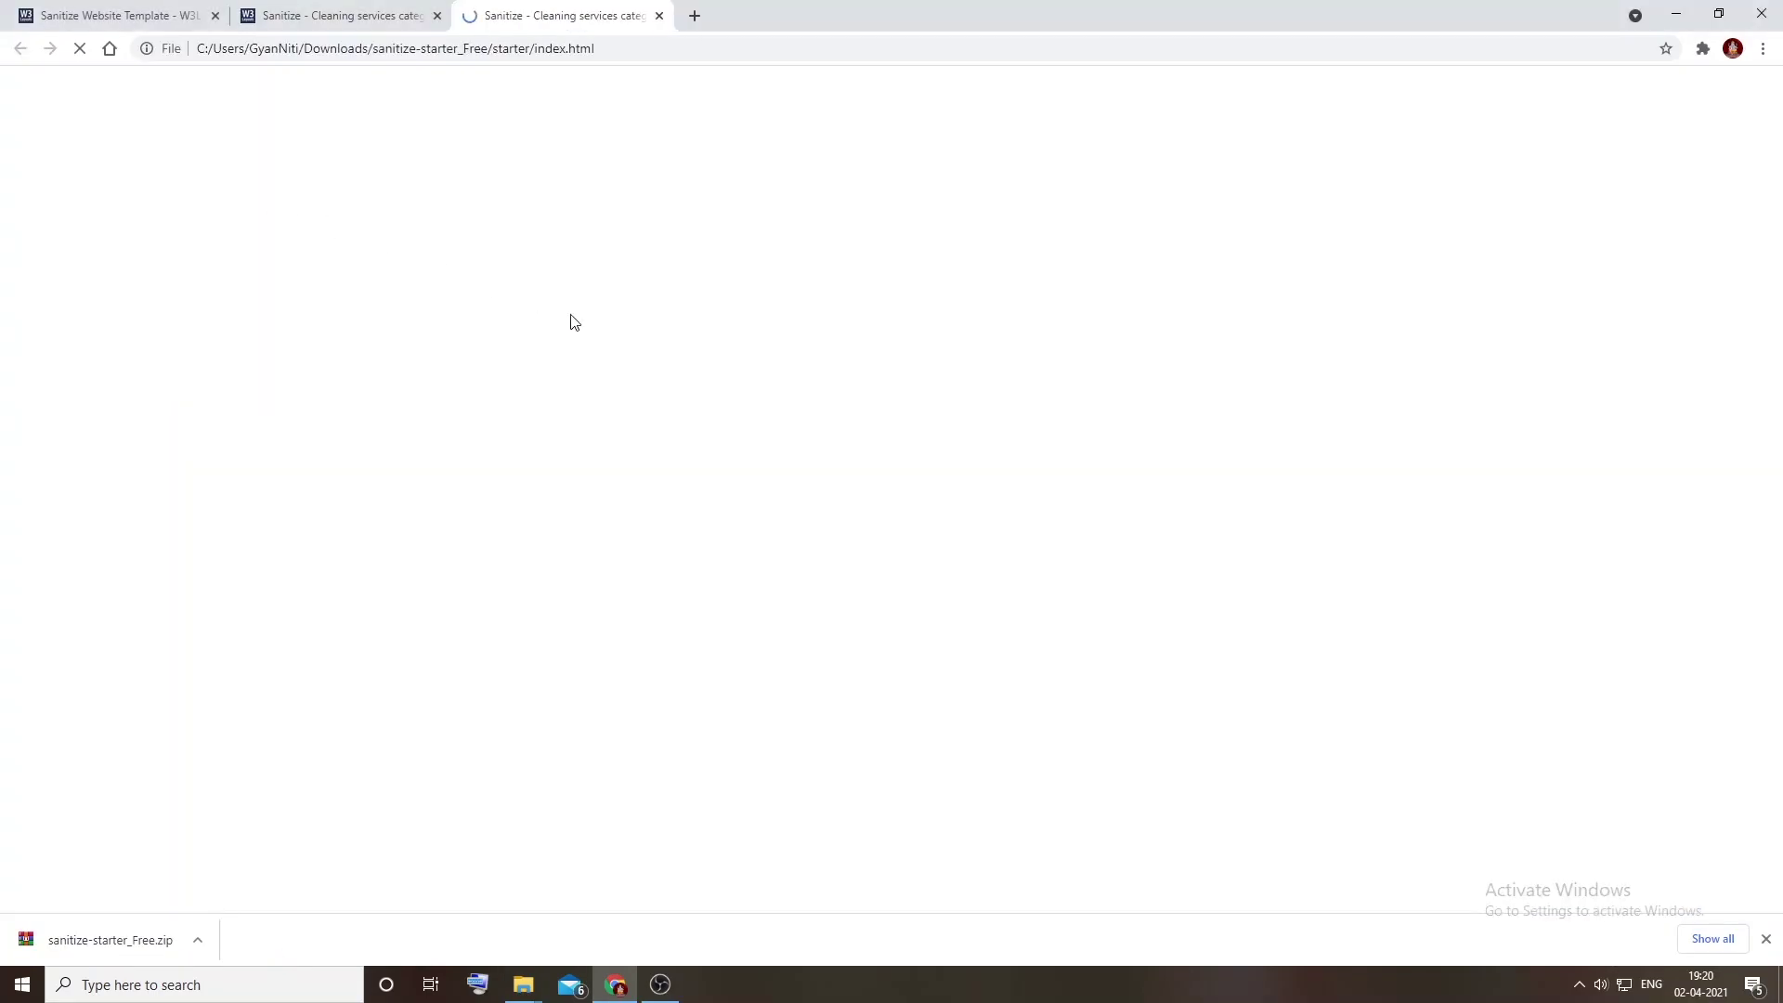
scroll(673, 398, down, 15)
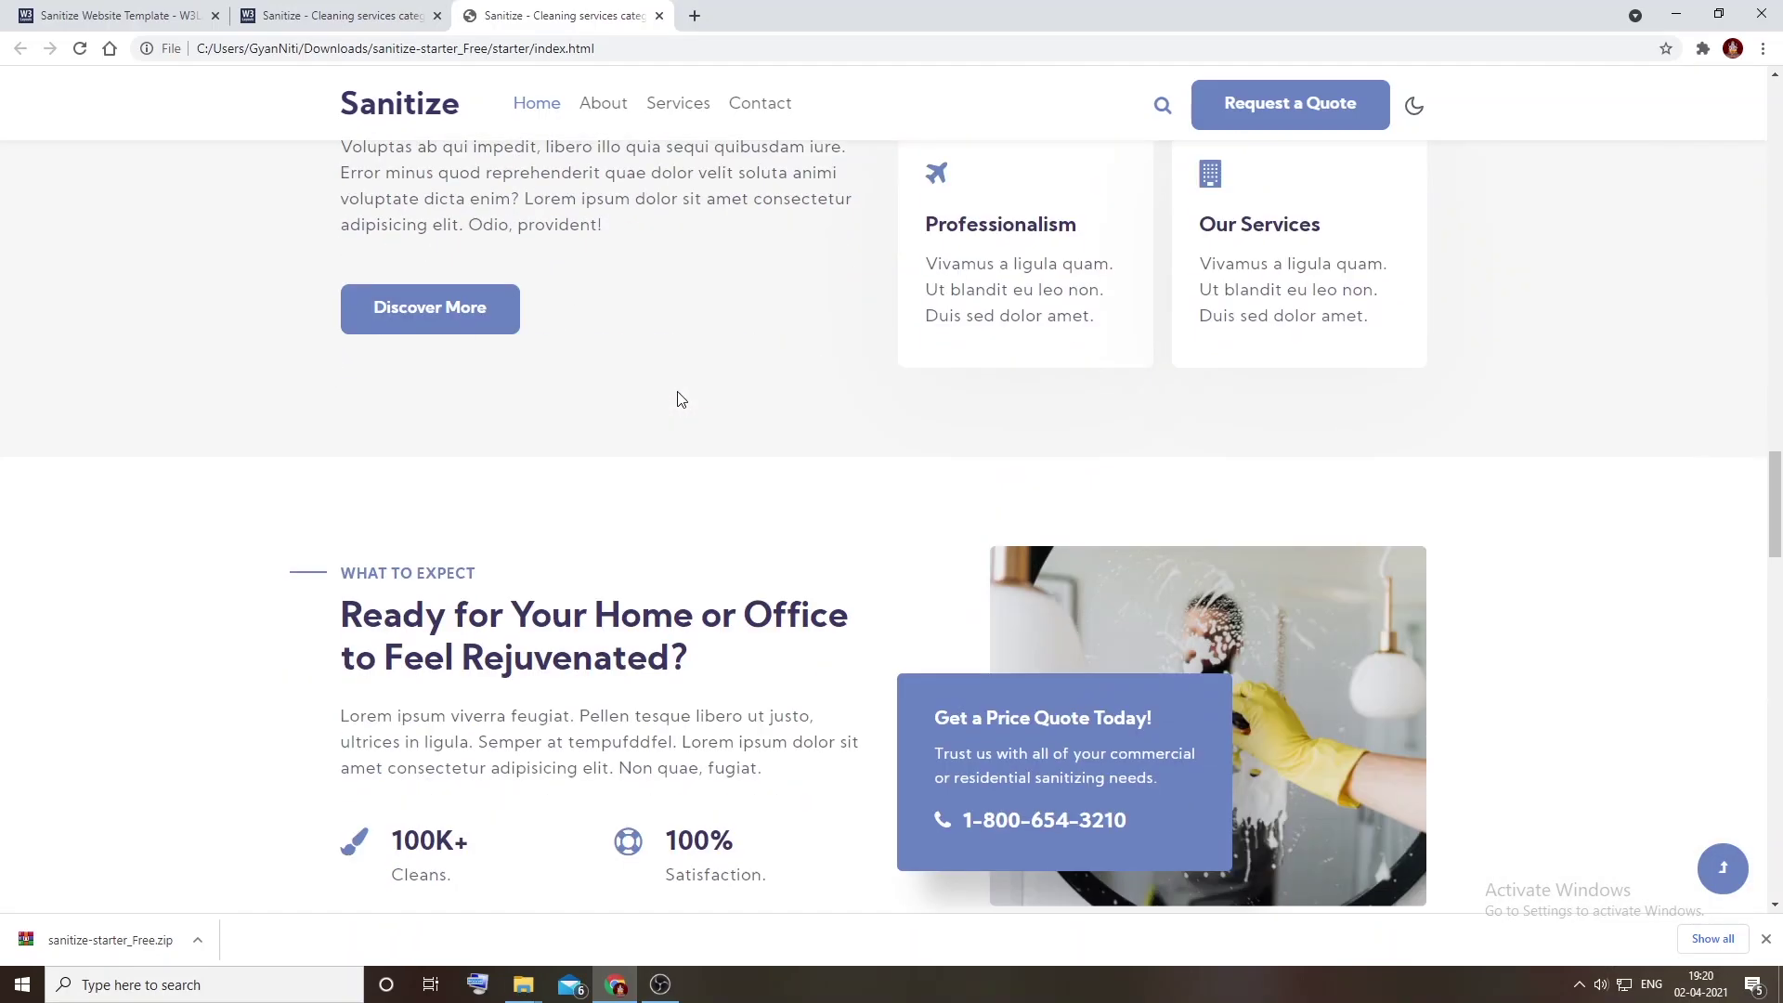
scroll(678, 399, down, 20)
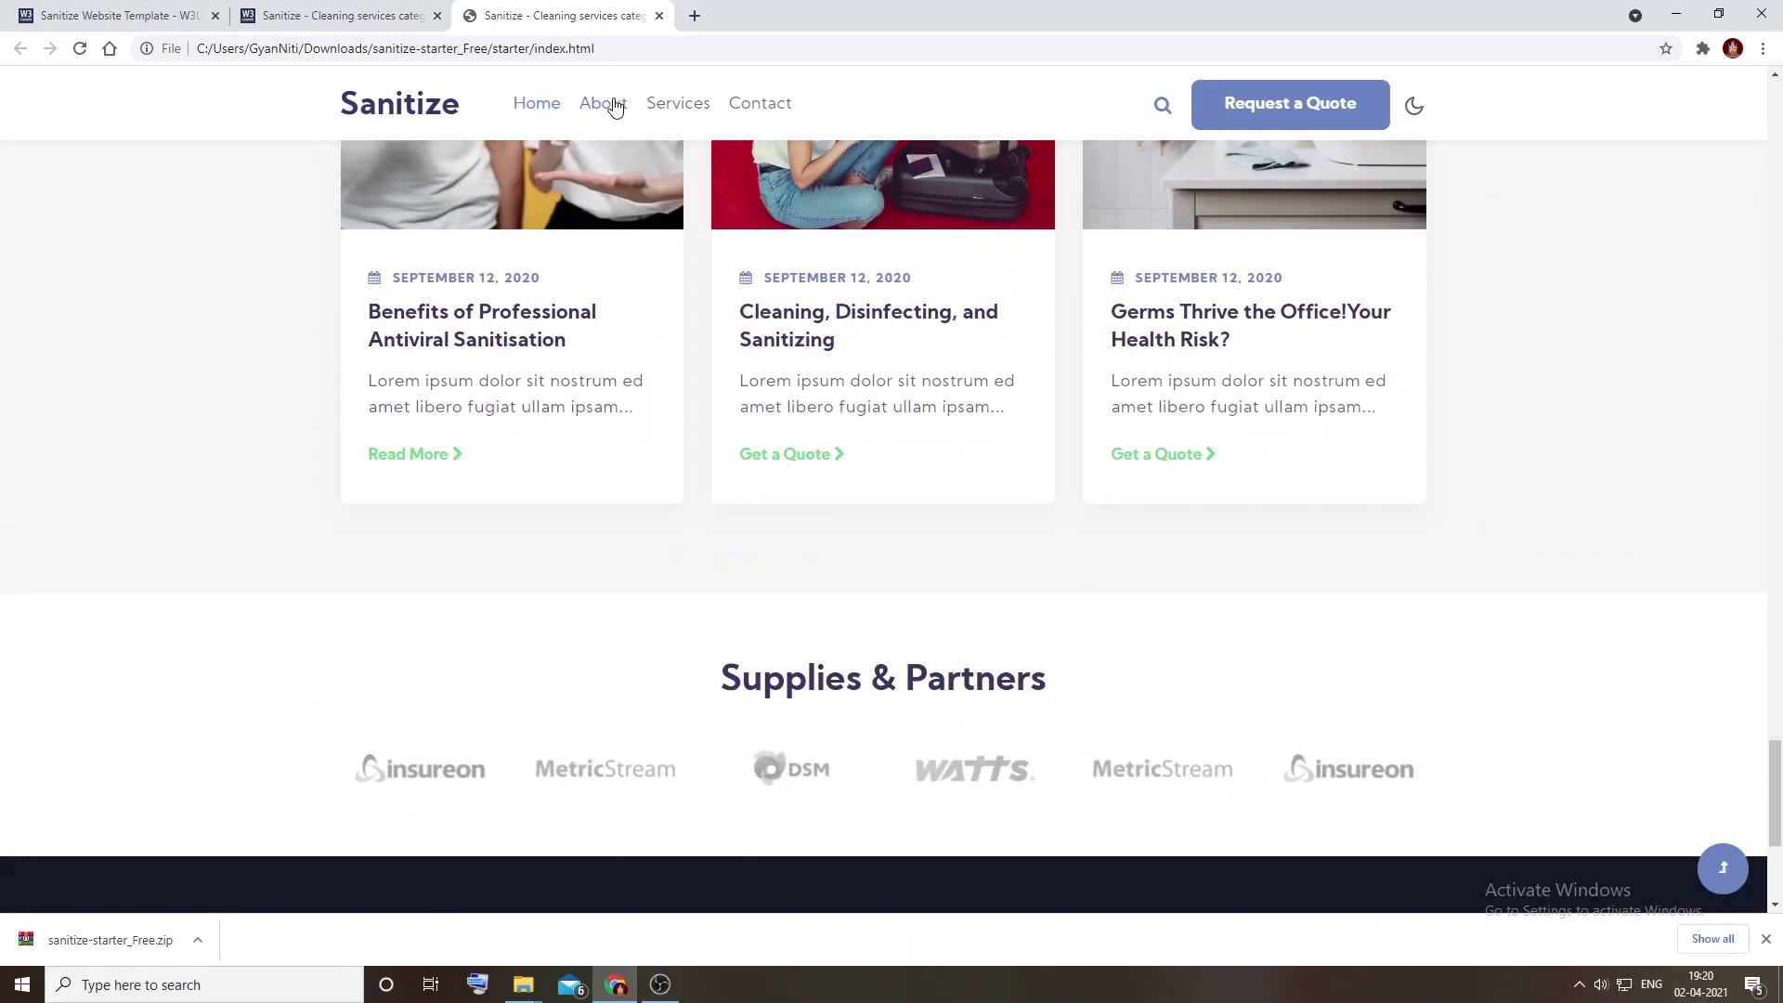
click(603, 103)
scroll(679, 208, down, 15)
scroll(682, 209, down, 5)
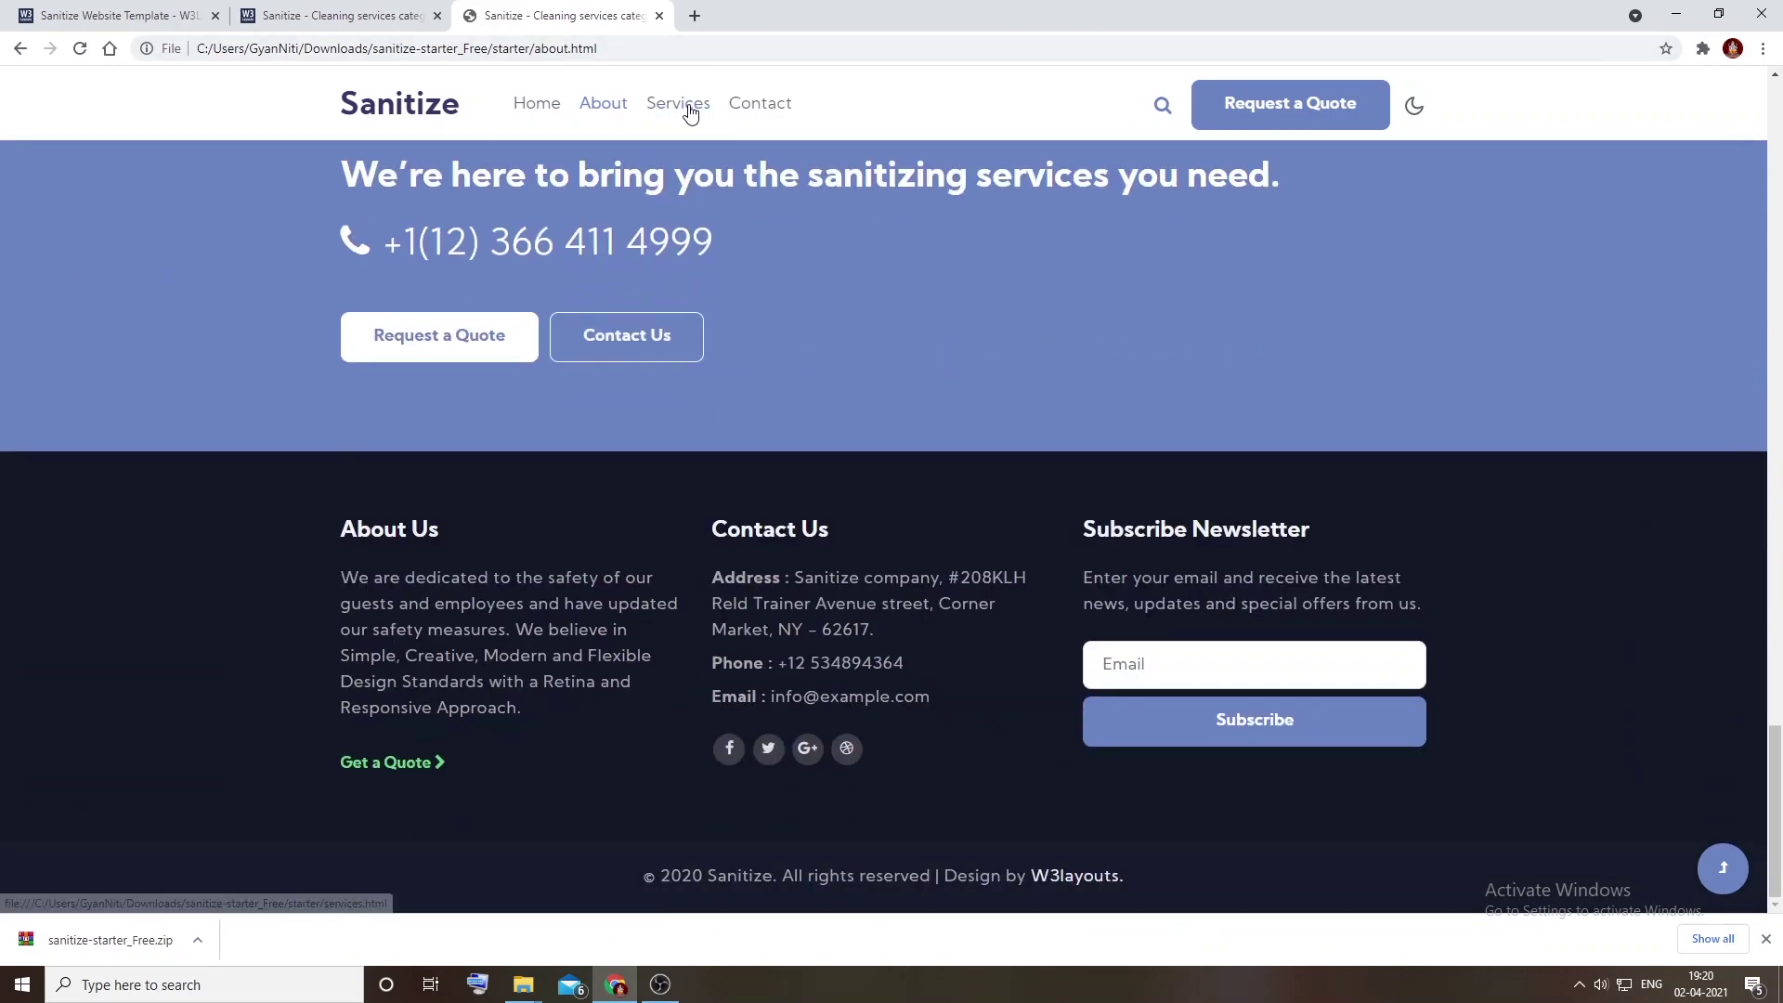
Step: Visit the local starter's Services and Contact pages
click(690, 106)
scroll(781, 406, down, 15)
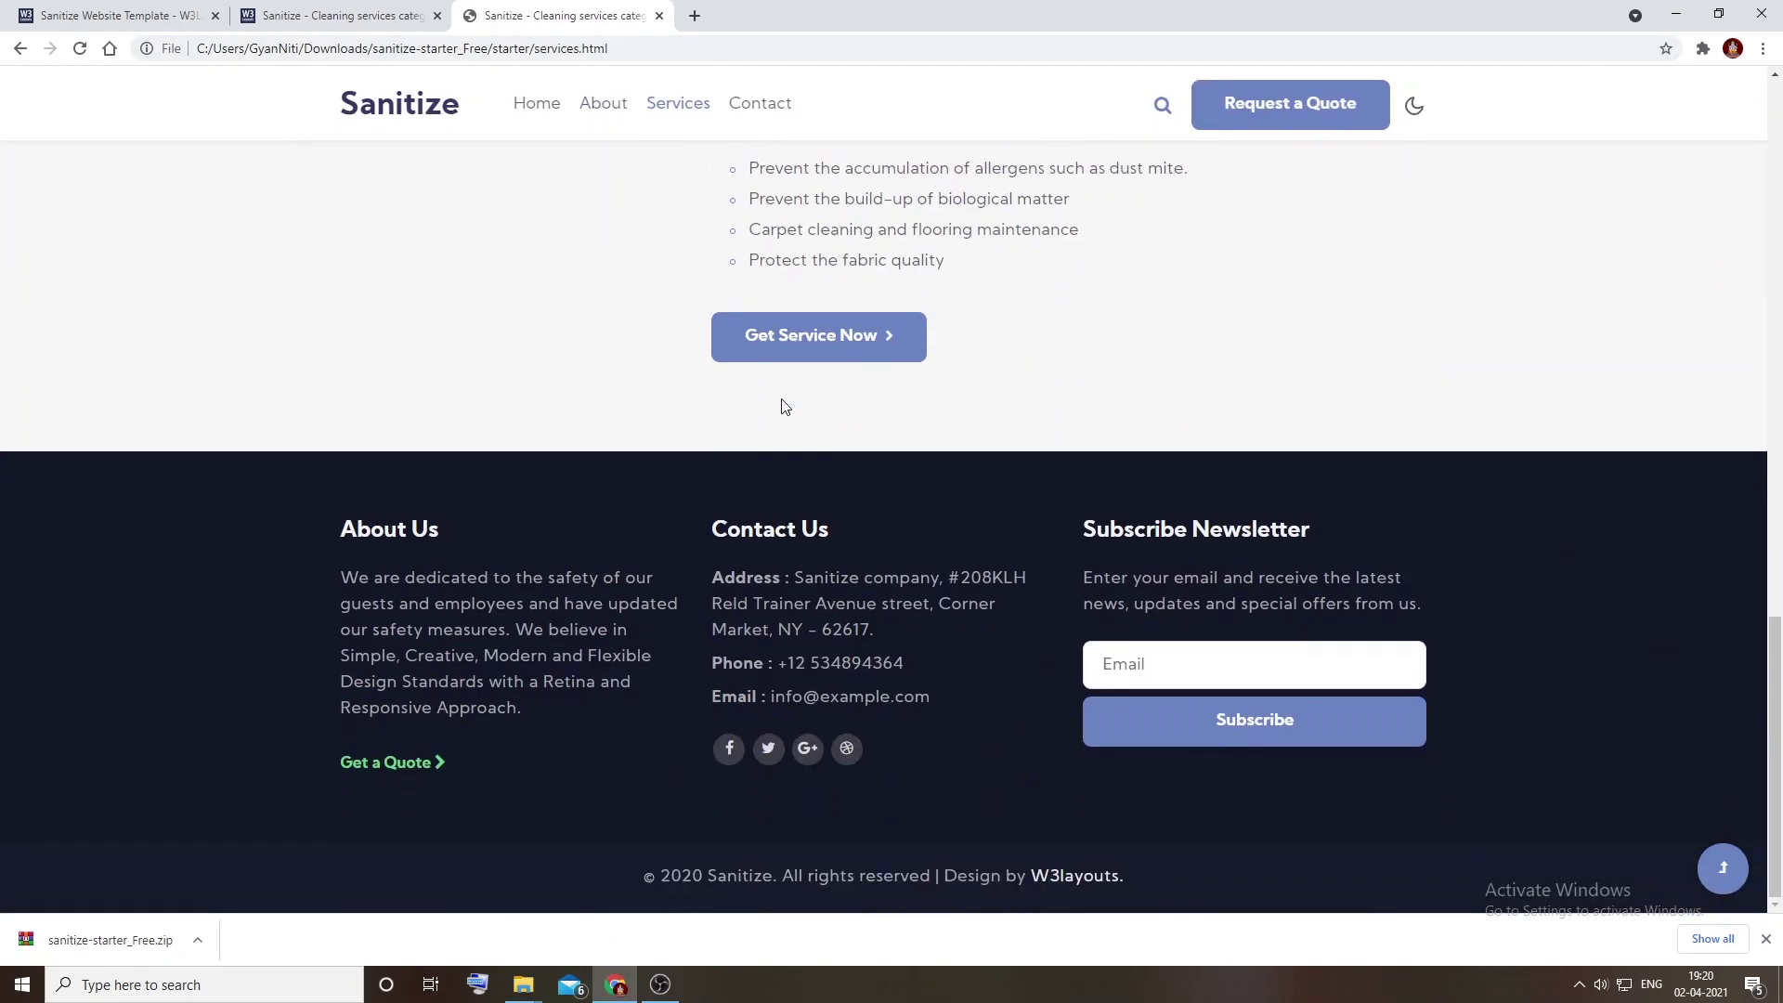
scroll(783, 406, up, 12)
click(758, 105)
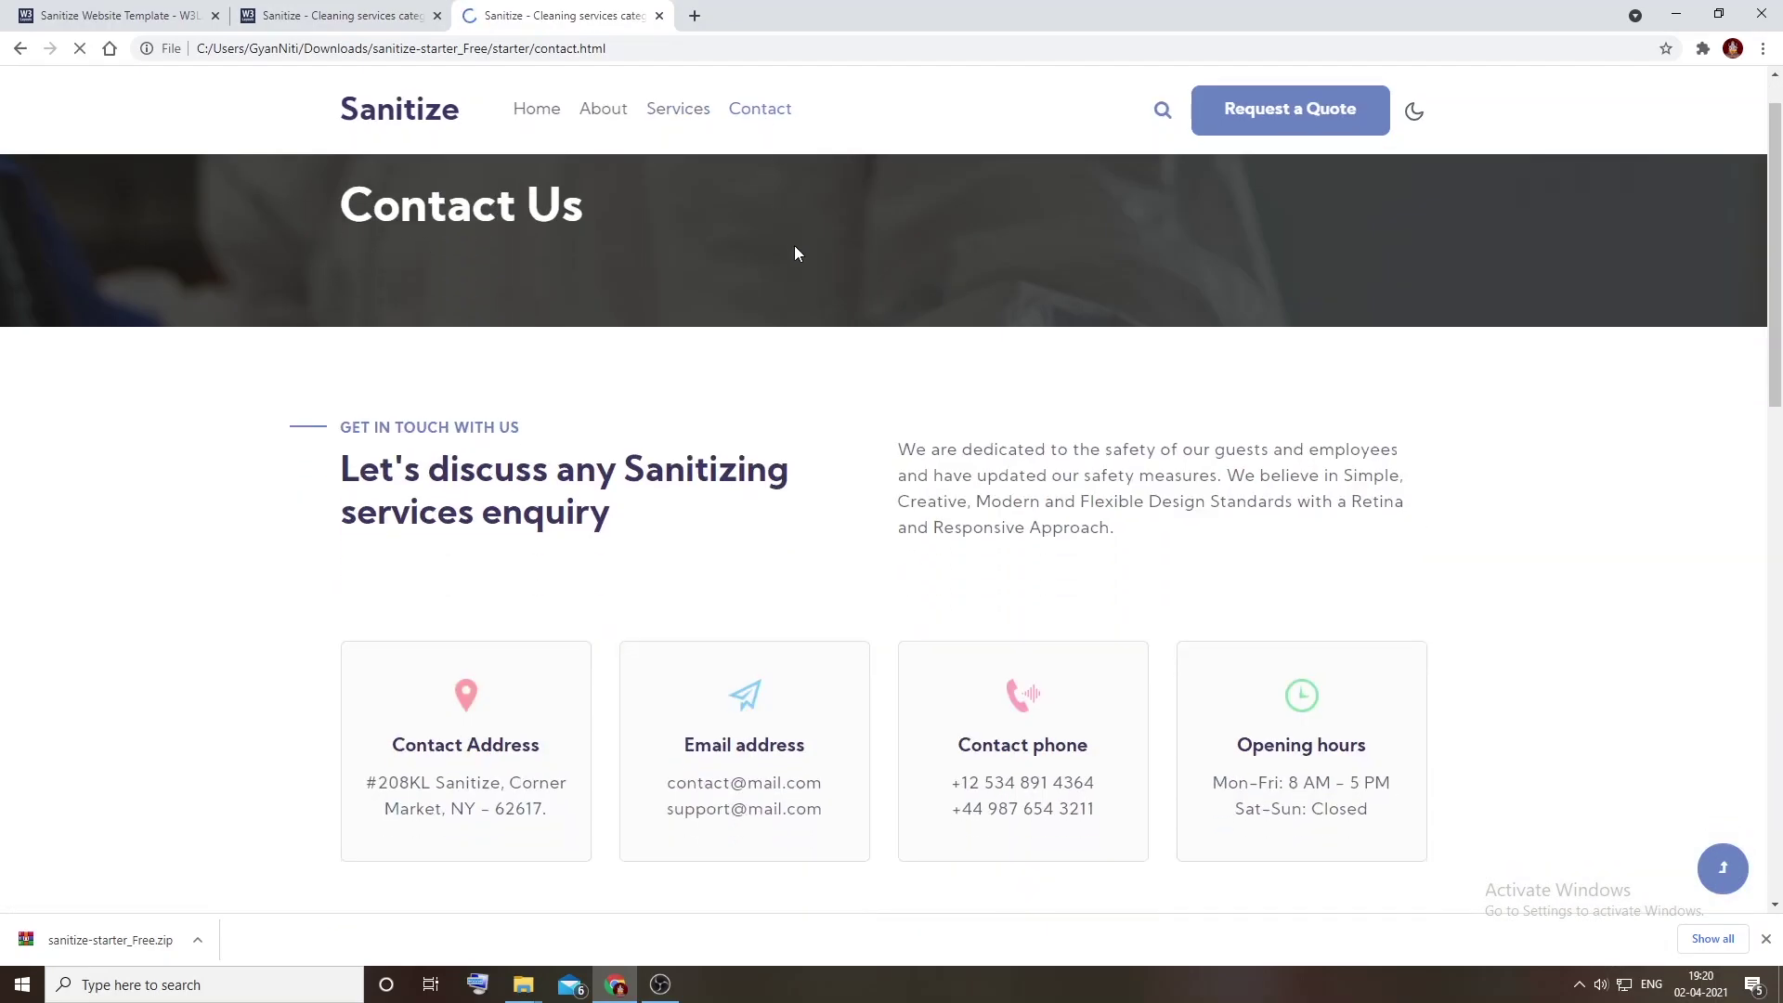
scroll(799, 260, down, 14)
scroll(1068, 381, up, 4)
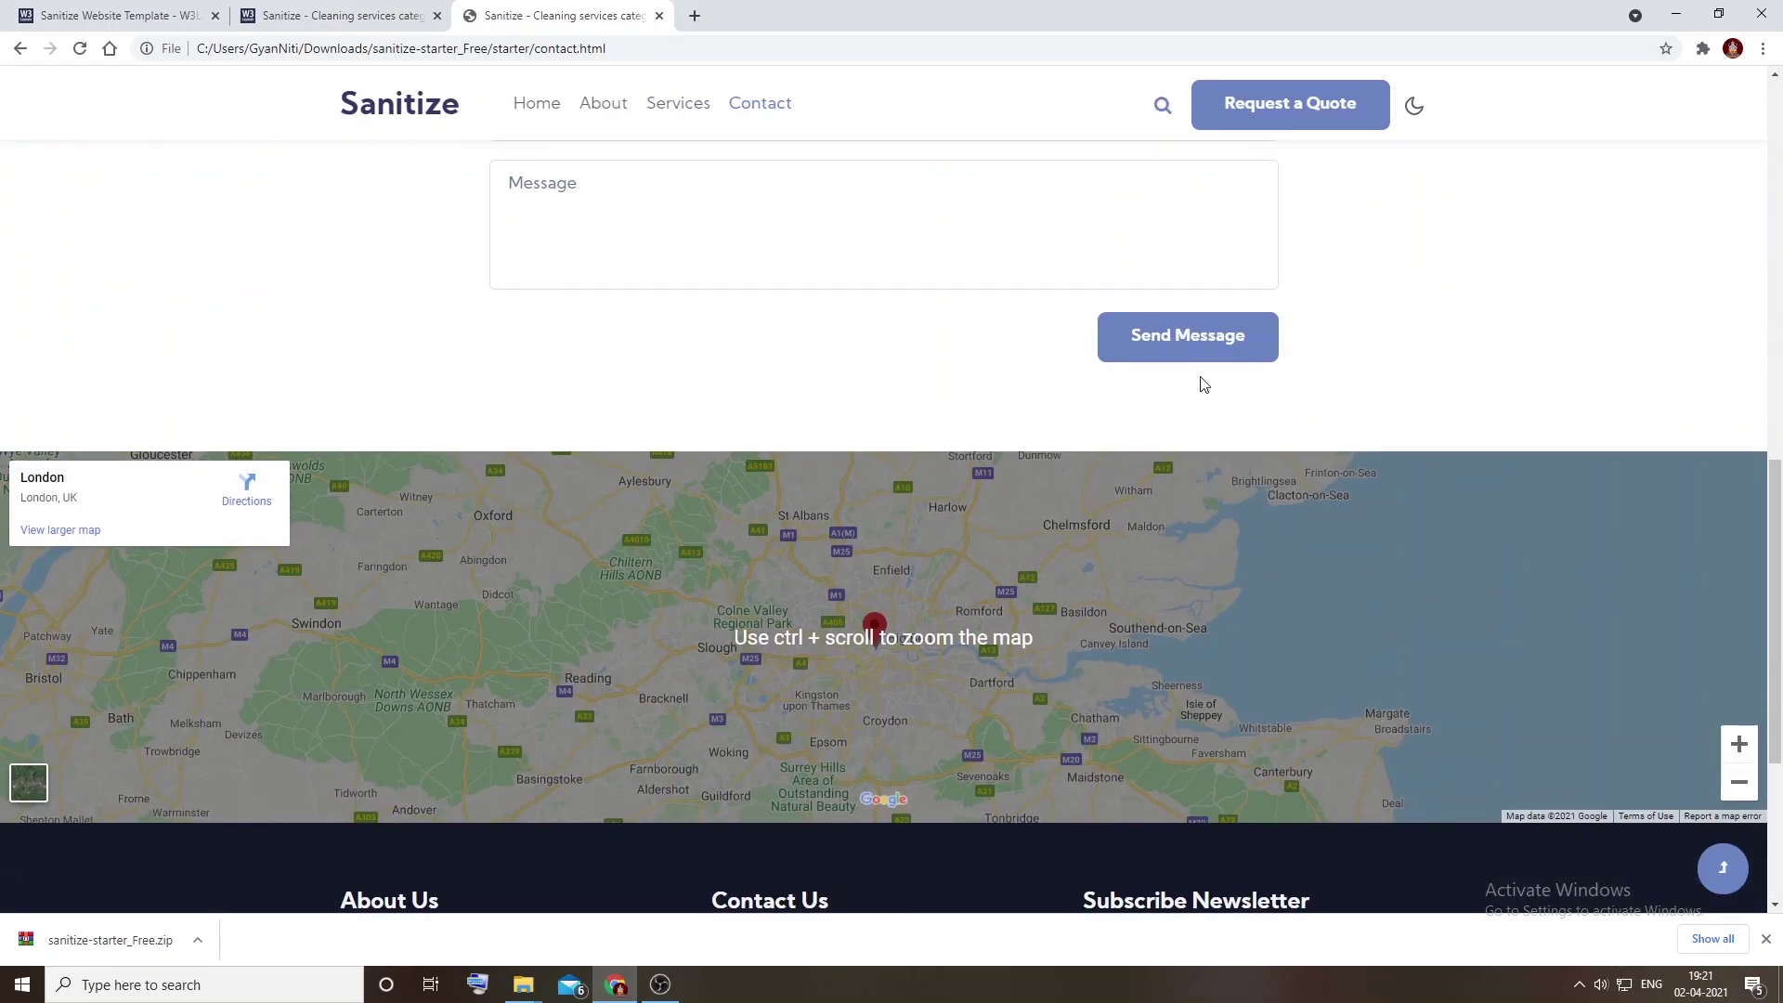
Step: Toggle the local Contact page between dark and light themes several times
click(1413, 109)
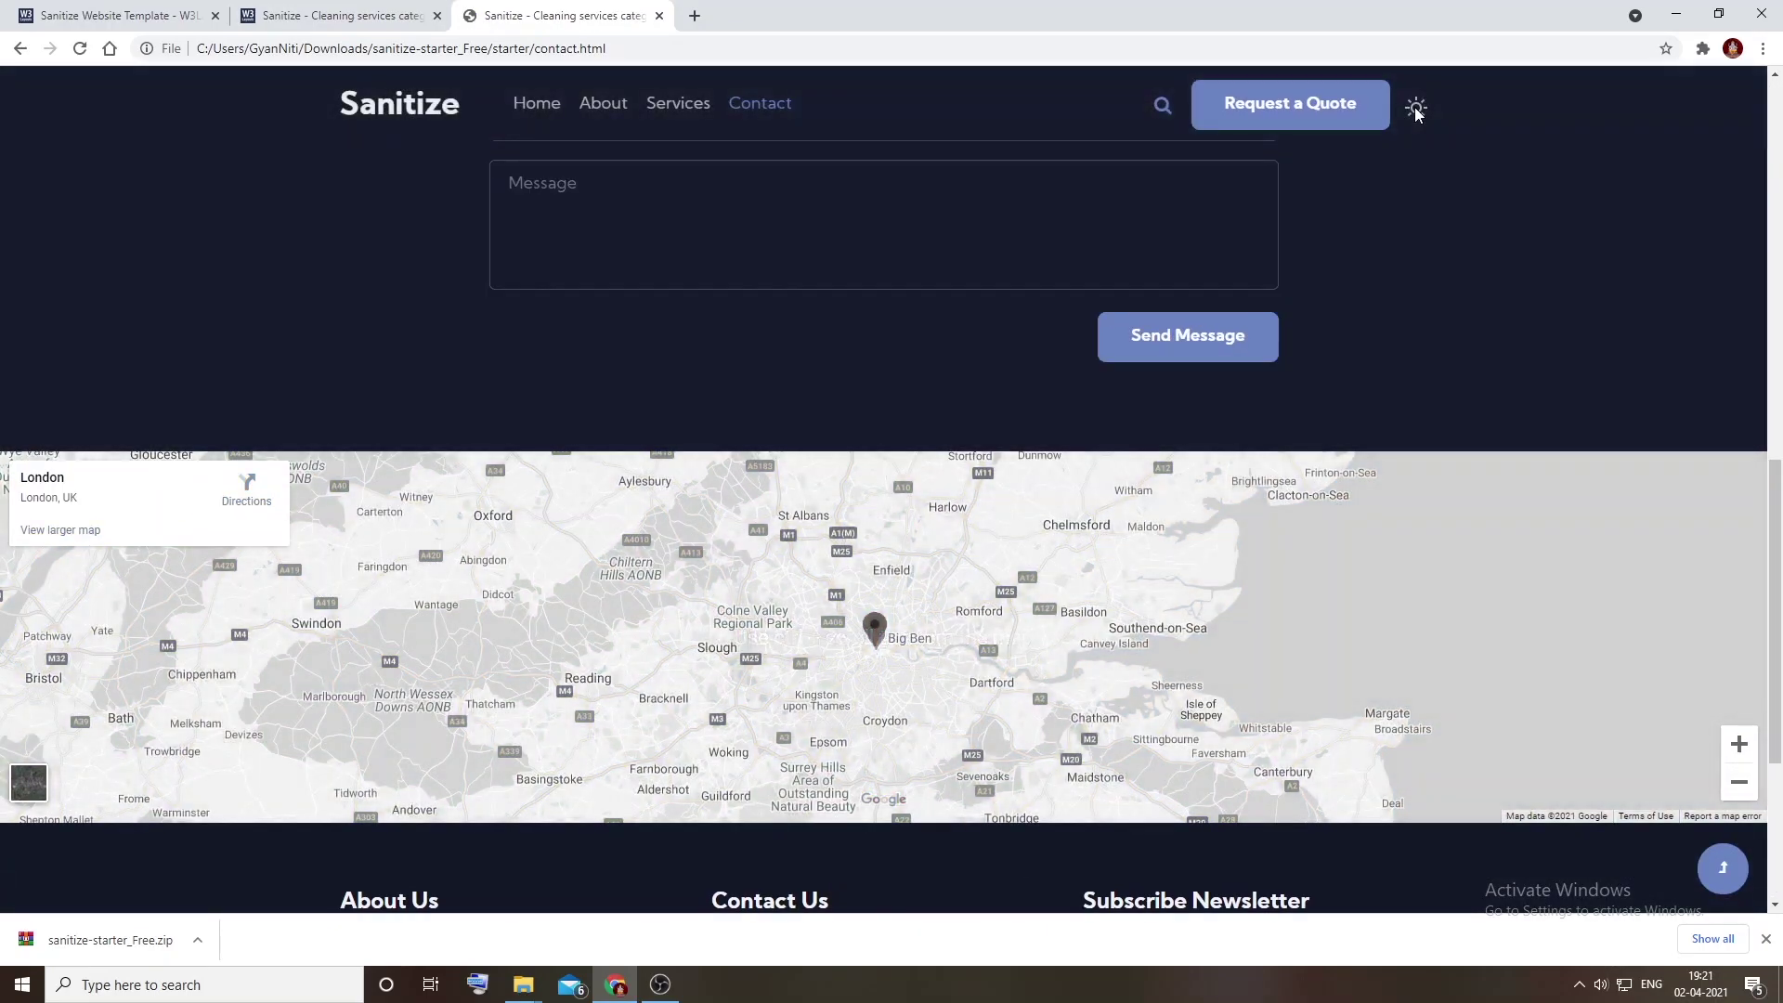
click(1416, 110)
click(1416, 110)
scroll(1407, 177, up, 10)
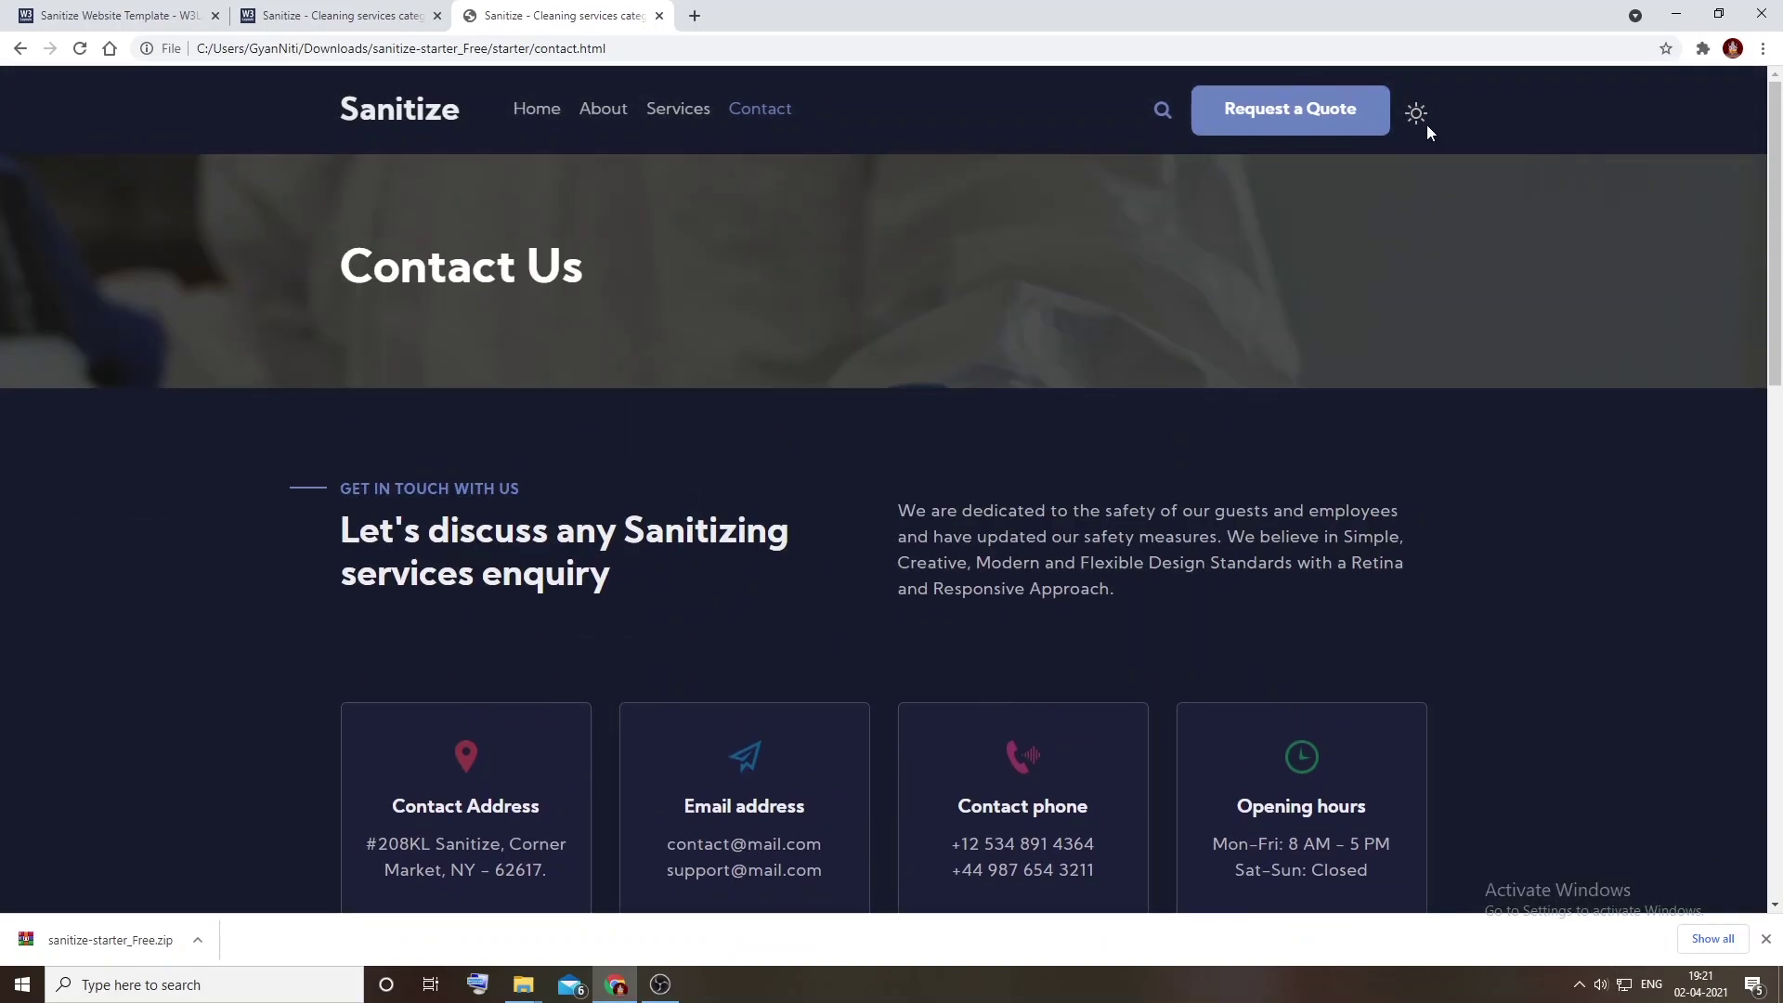
click(1416, 110)
Step: Return to the online demo tab and switch it to the light theme
click(376, 26)
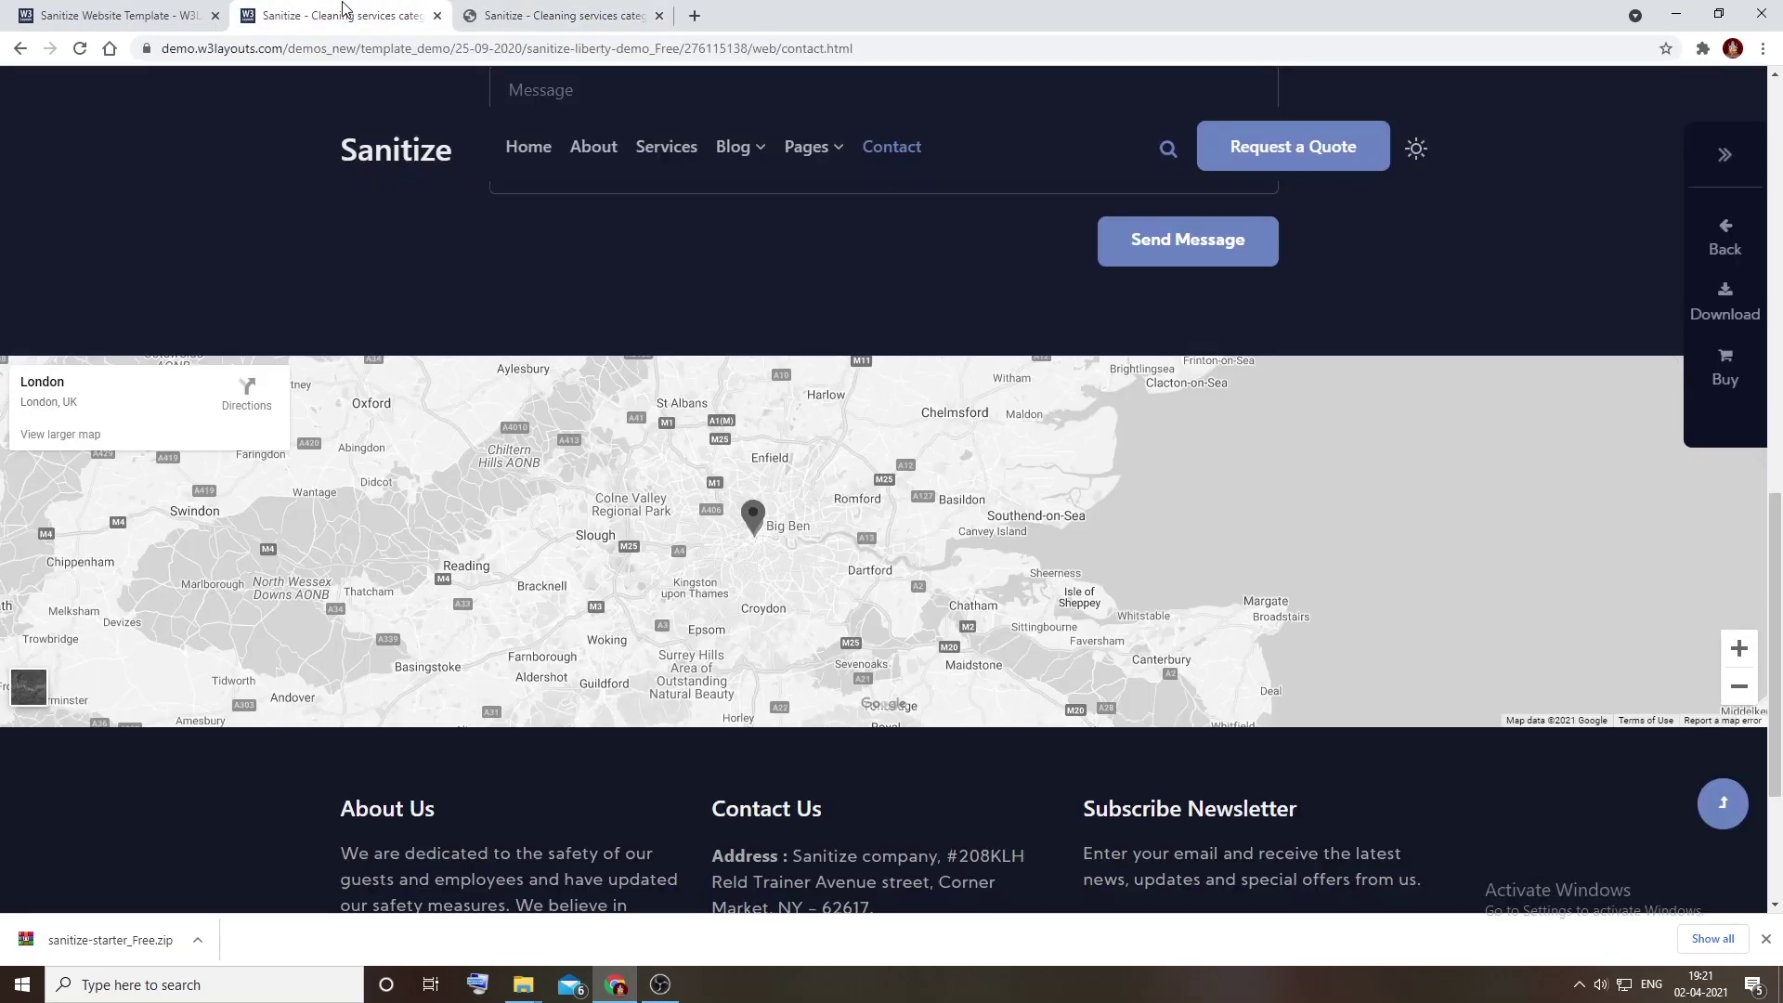
click(153, 16)
click(342, 13)
scroll(699, 211, up, 10)
click(1417, 156)
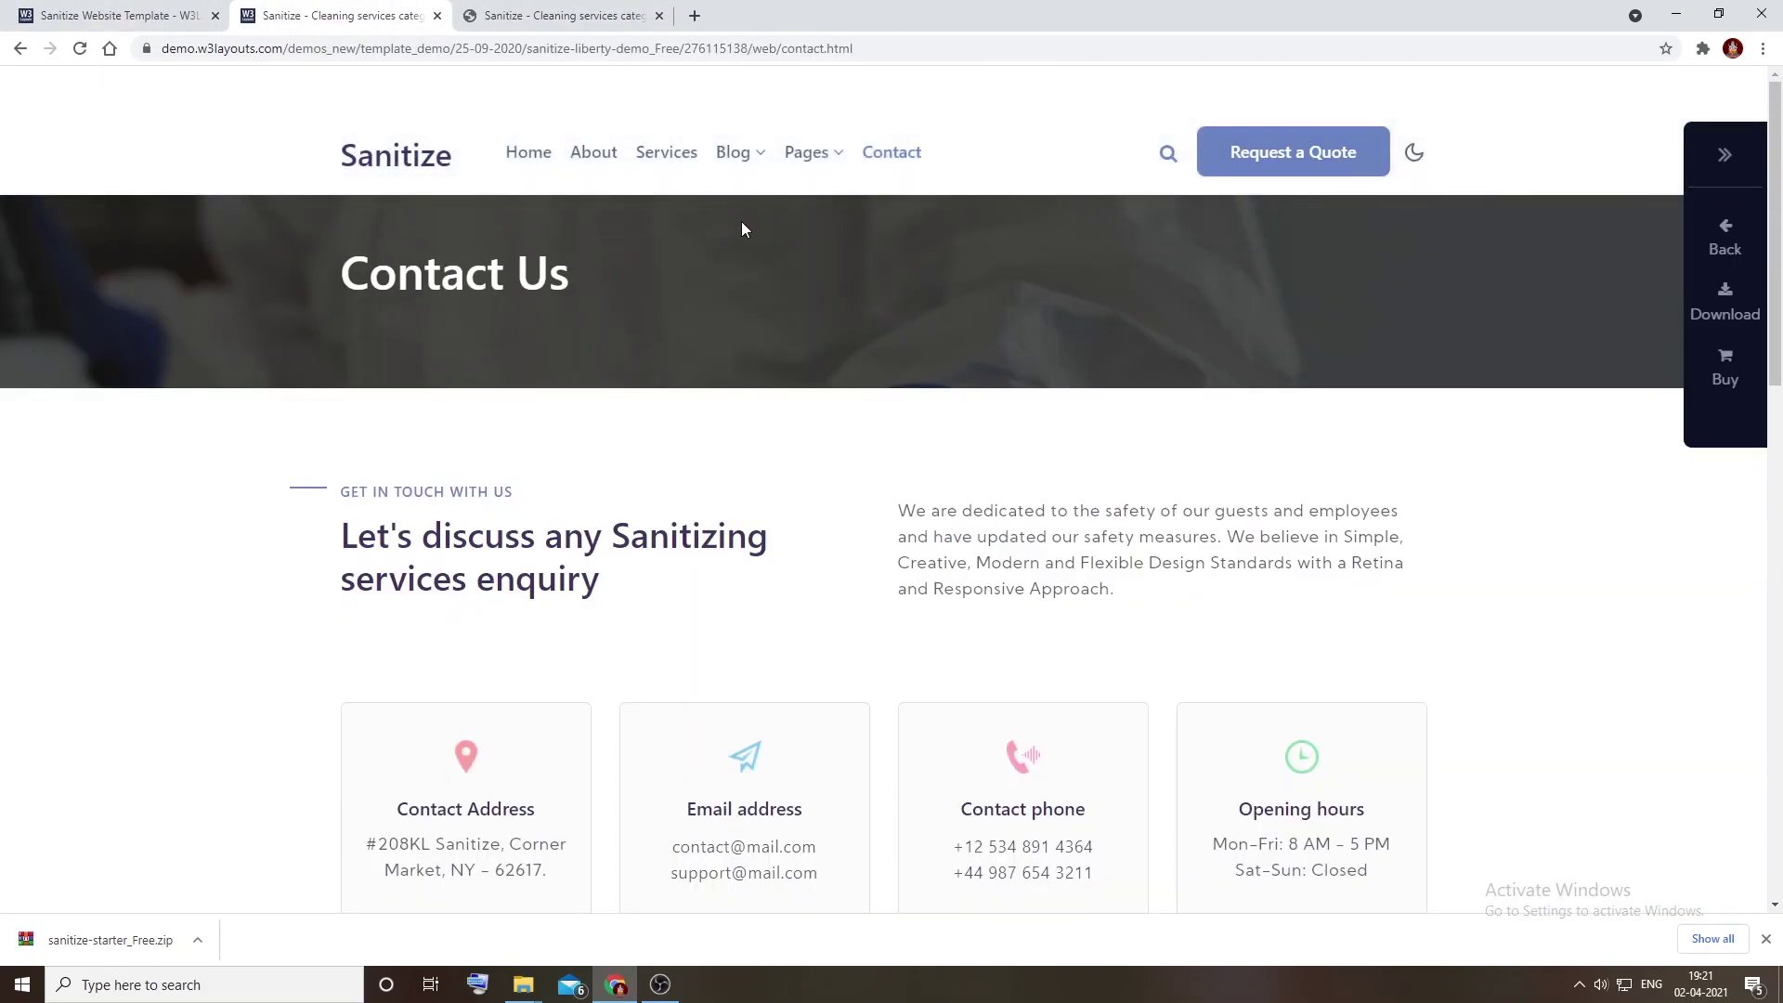
Step: Compare the demo's Blog and Pages submenus, then open its Services page
click(733, 158)
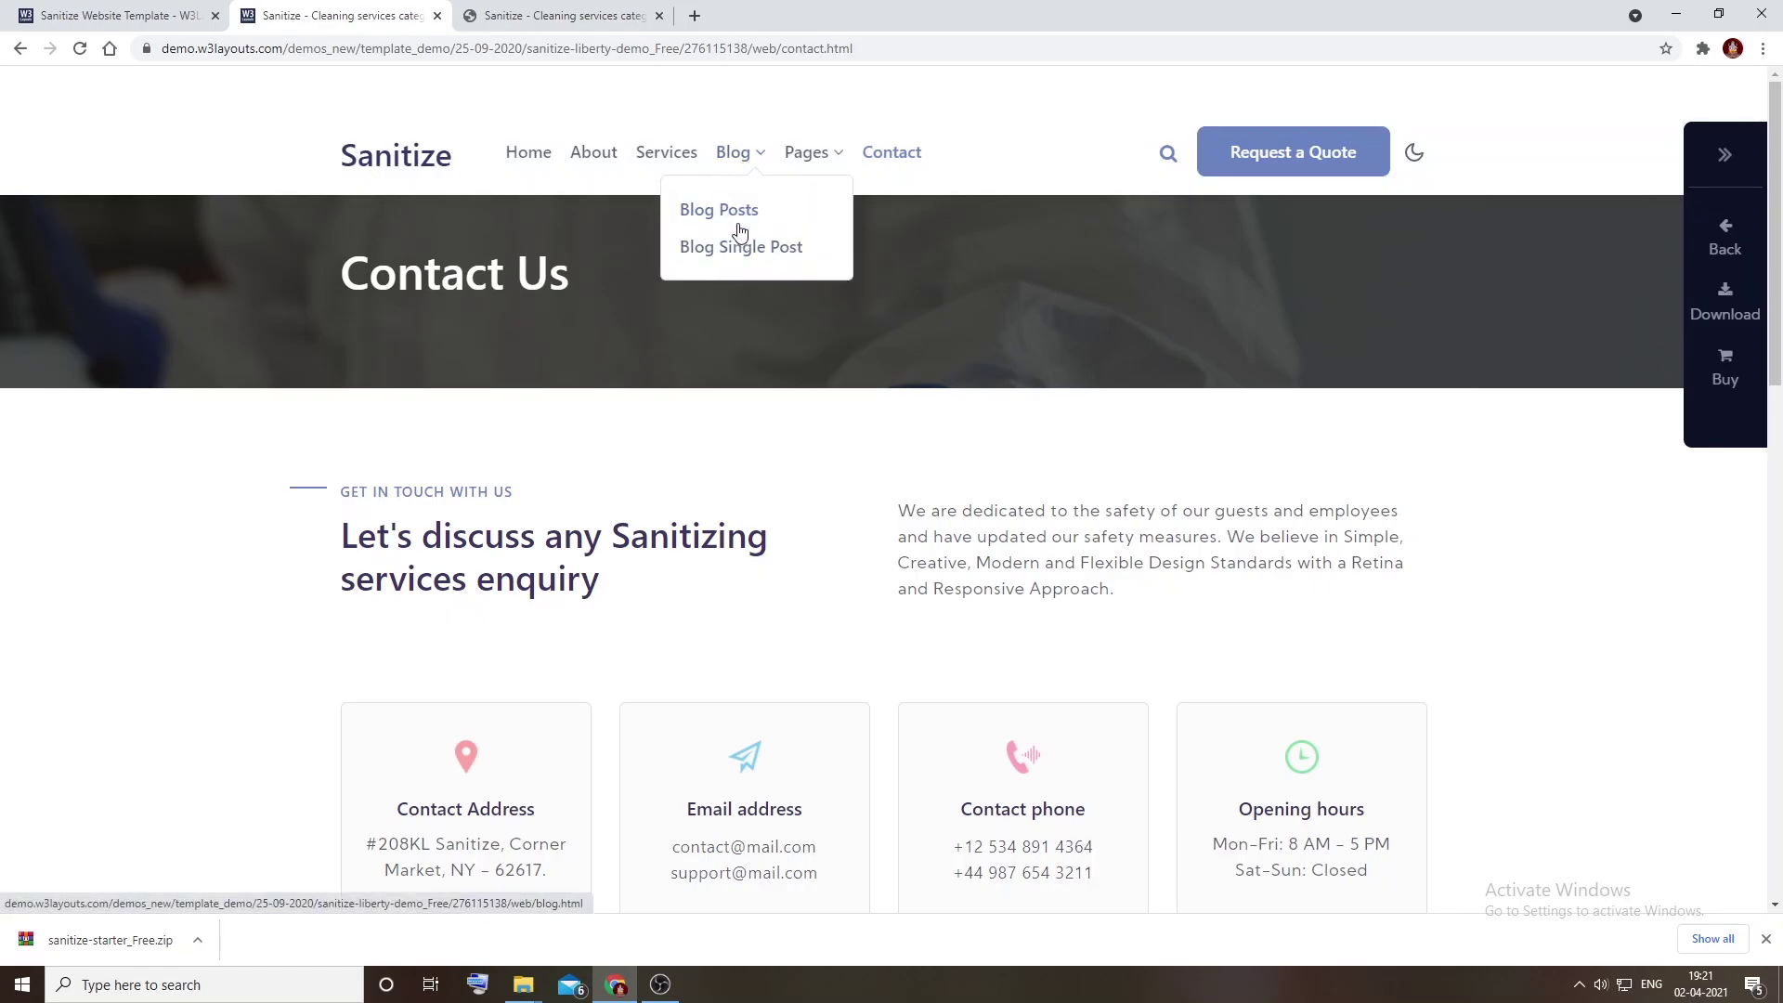
click(792, 154)
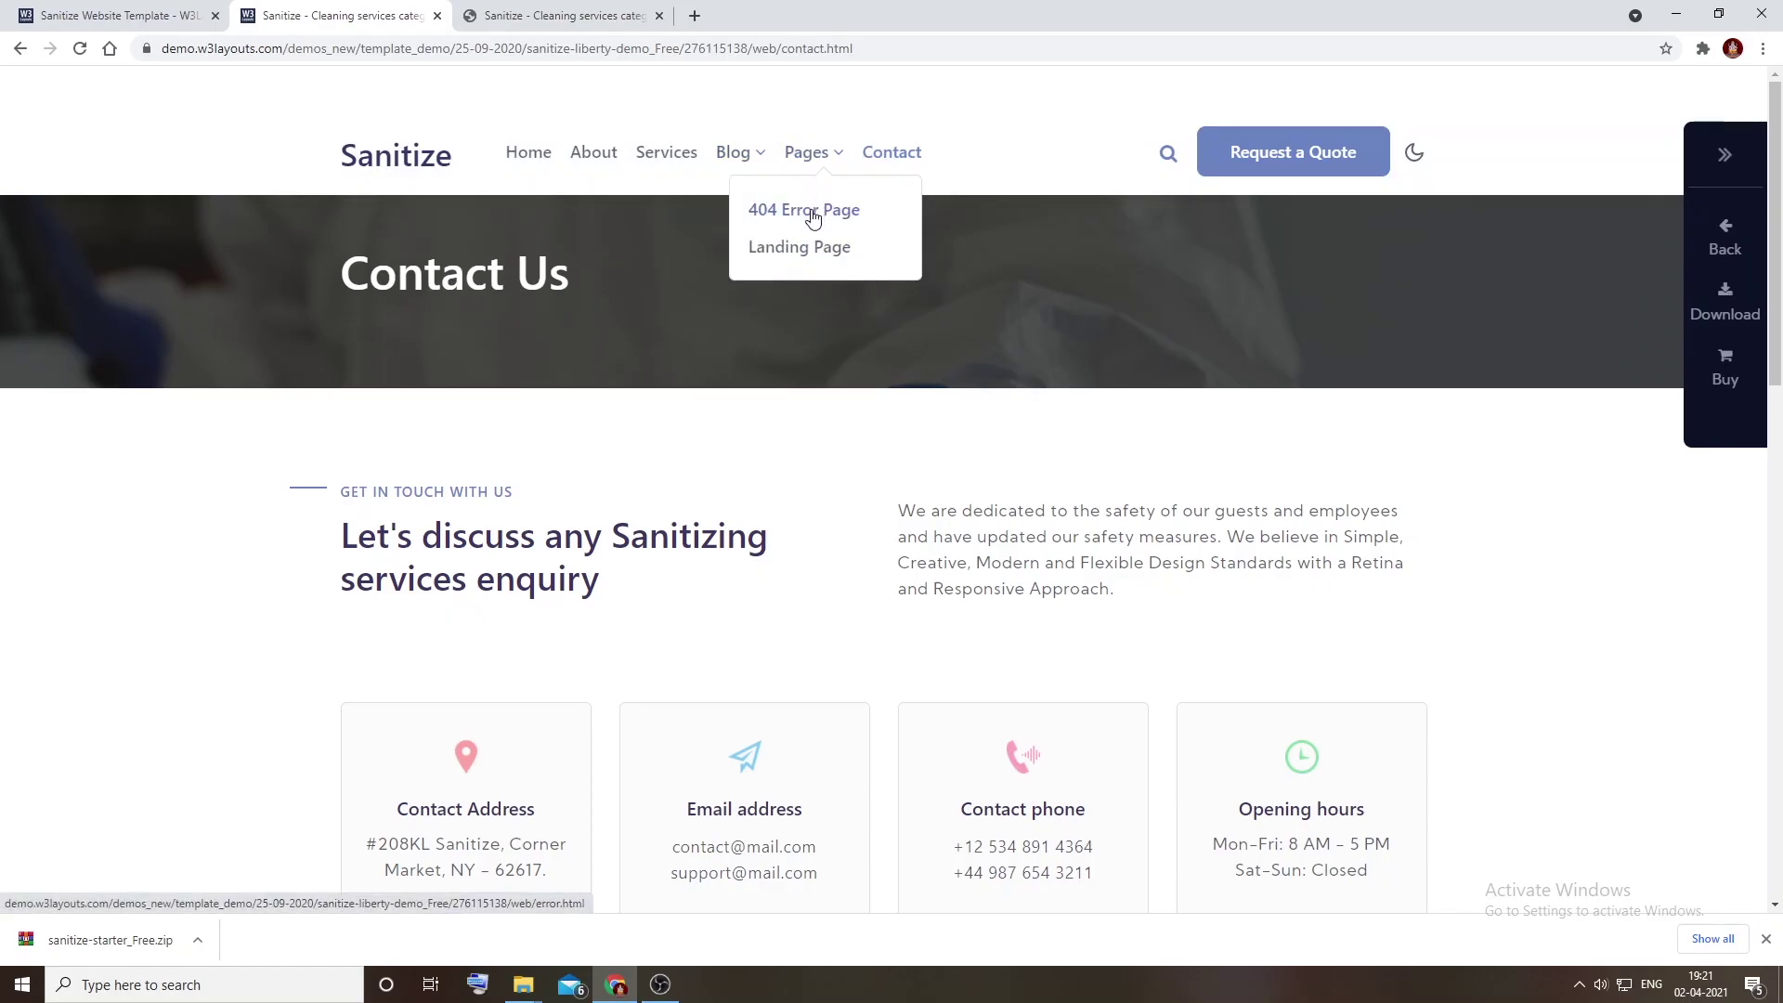
click(744, 158)
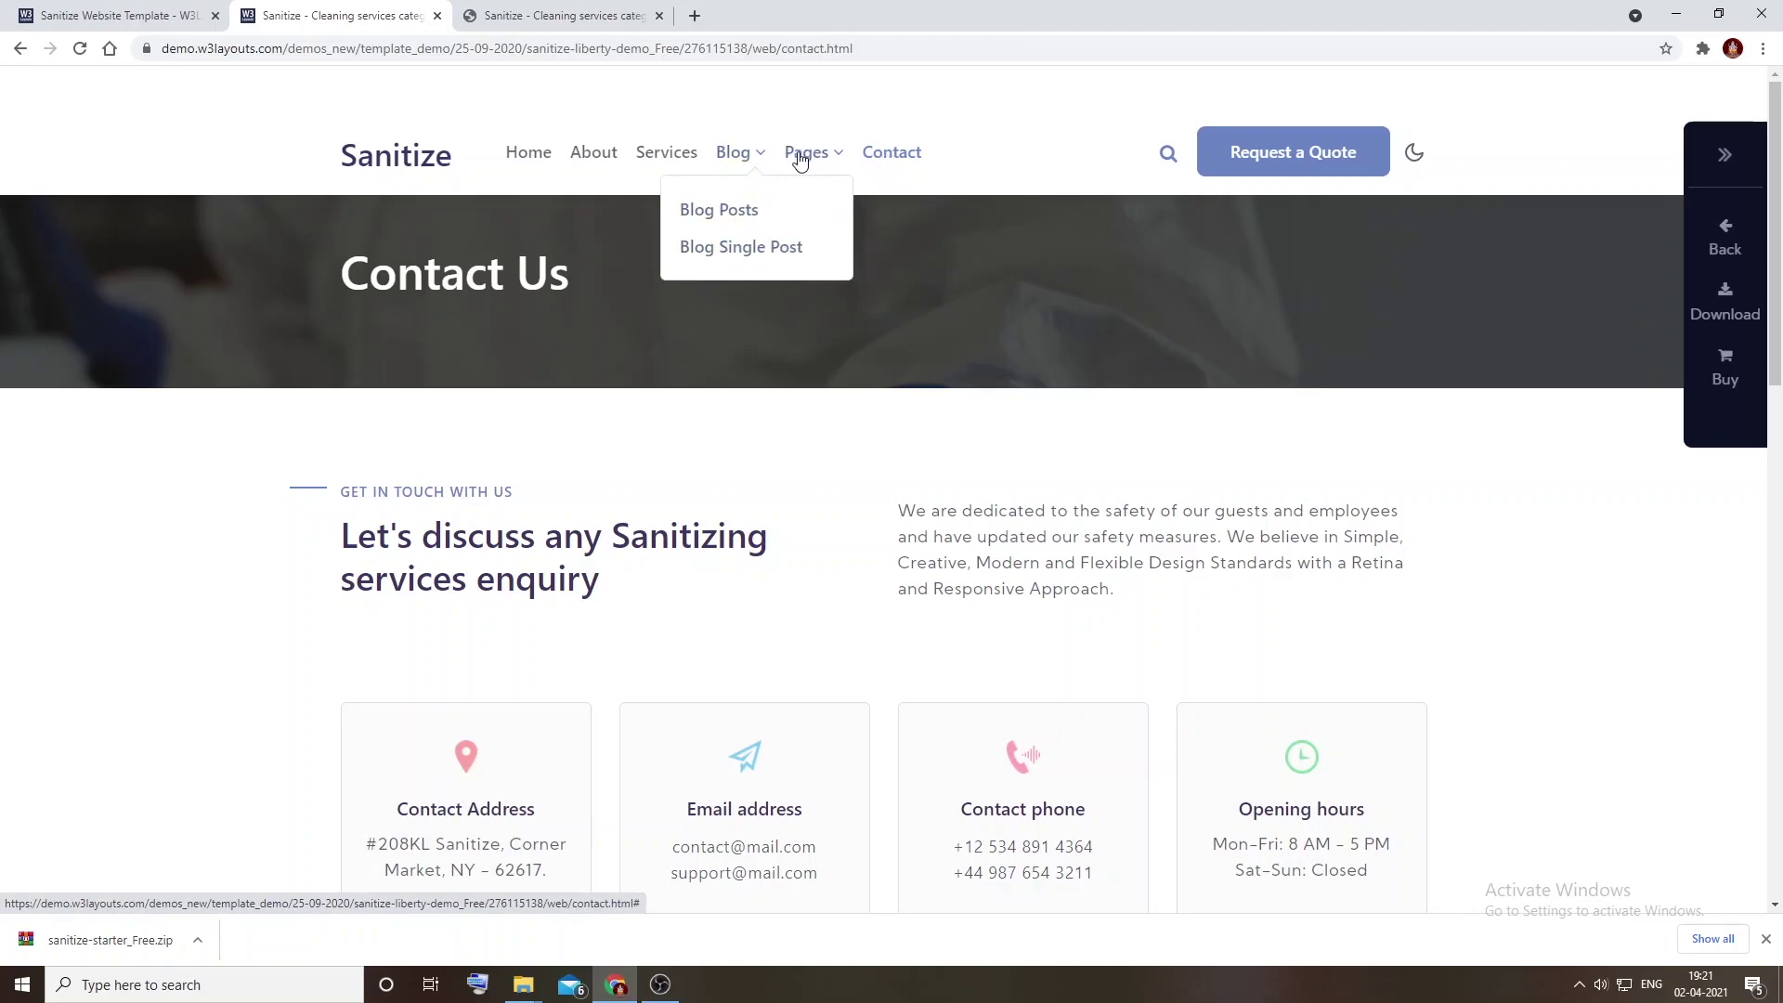
click(809, 153)
click(730, 153)
click(664, 154)
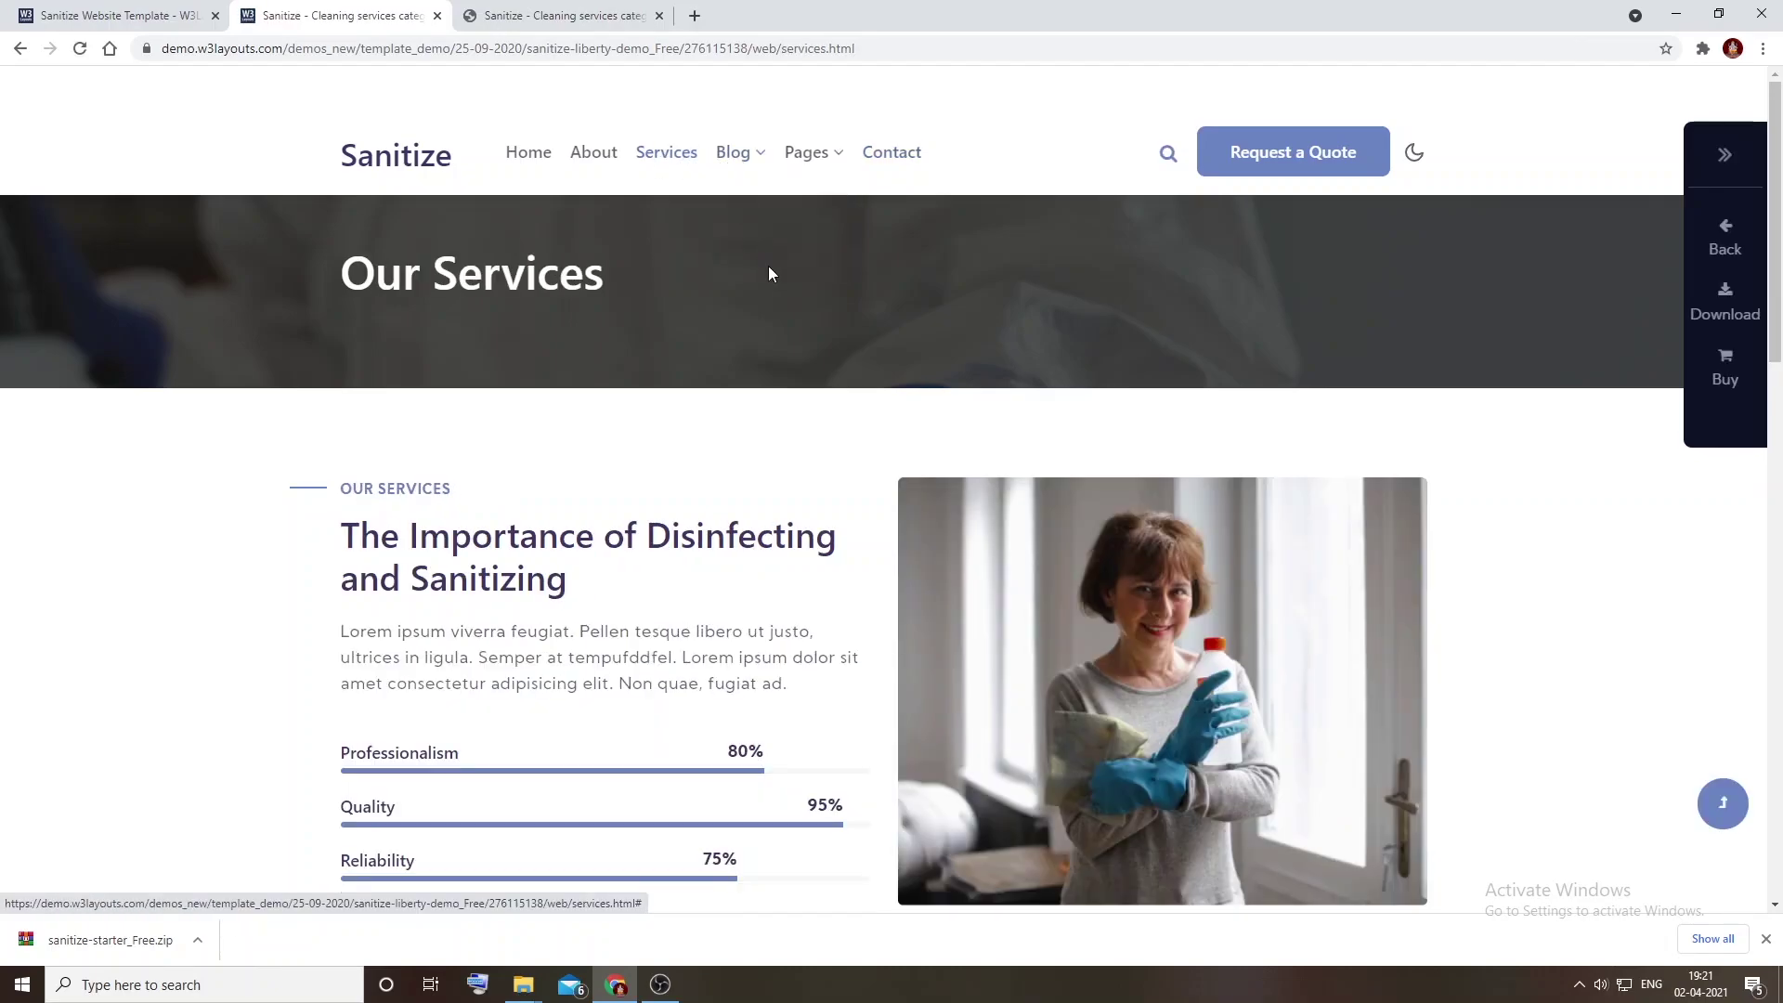
click(733, 165)
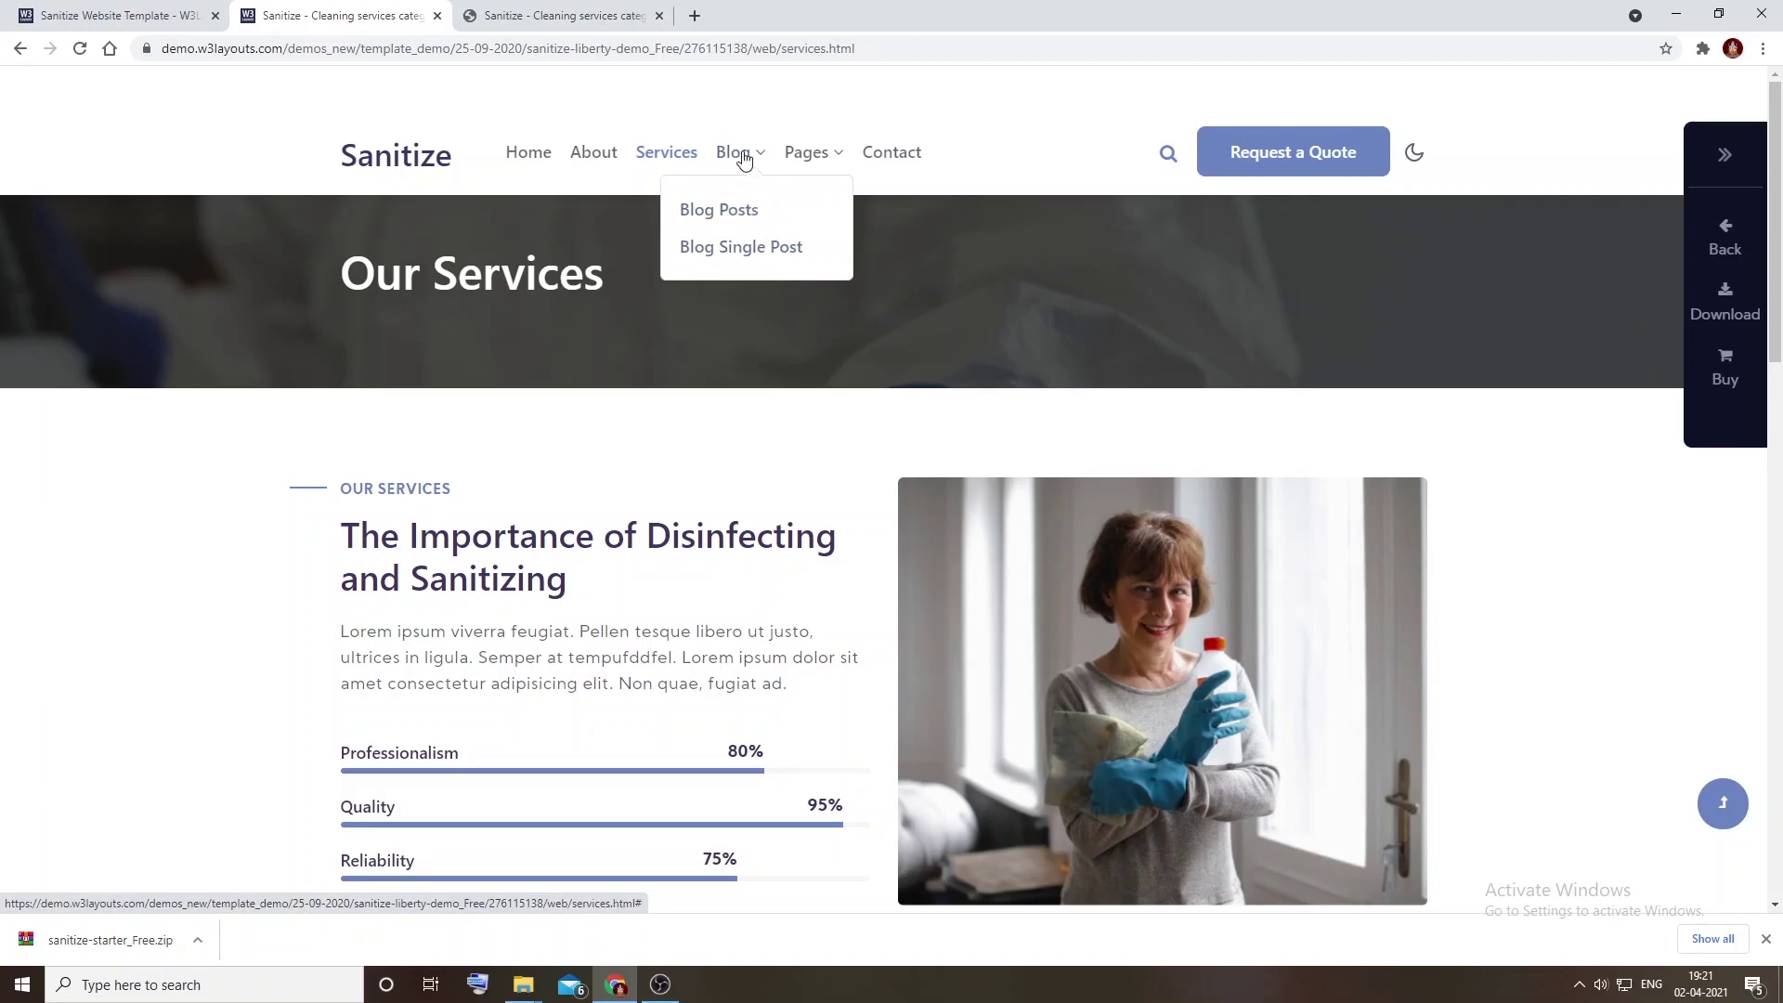
Step: Scroll the local starter's Contact tab, then go back to the demo's Services link
click(566, 15)
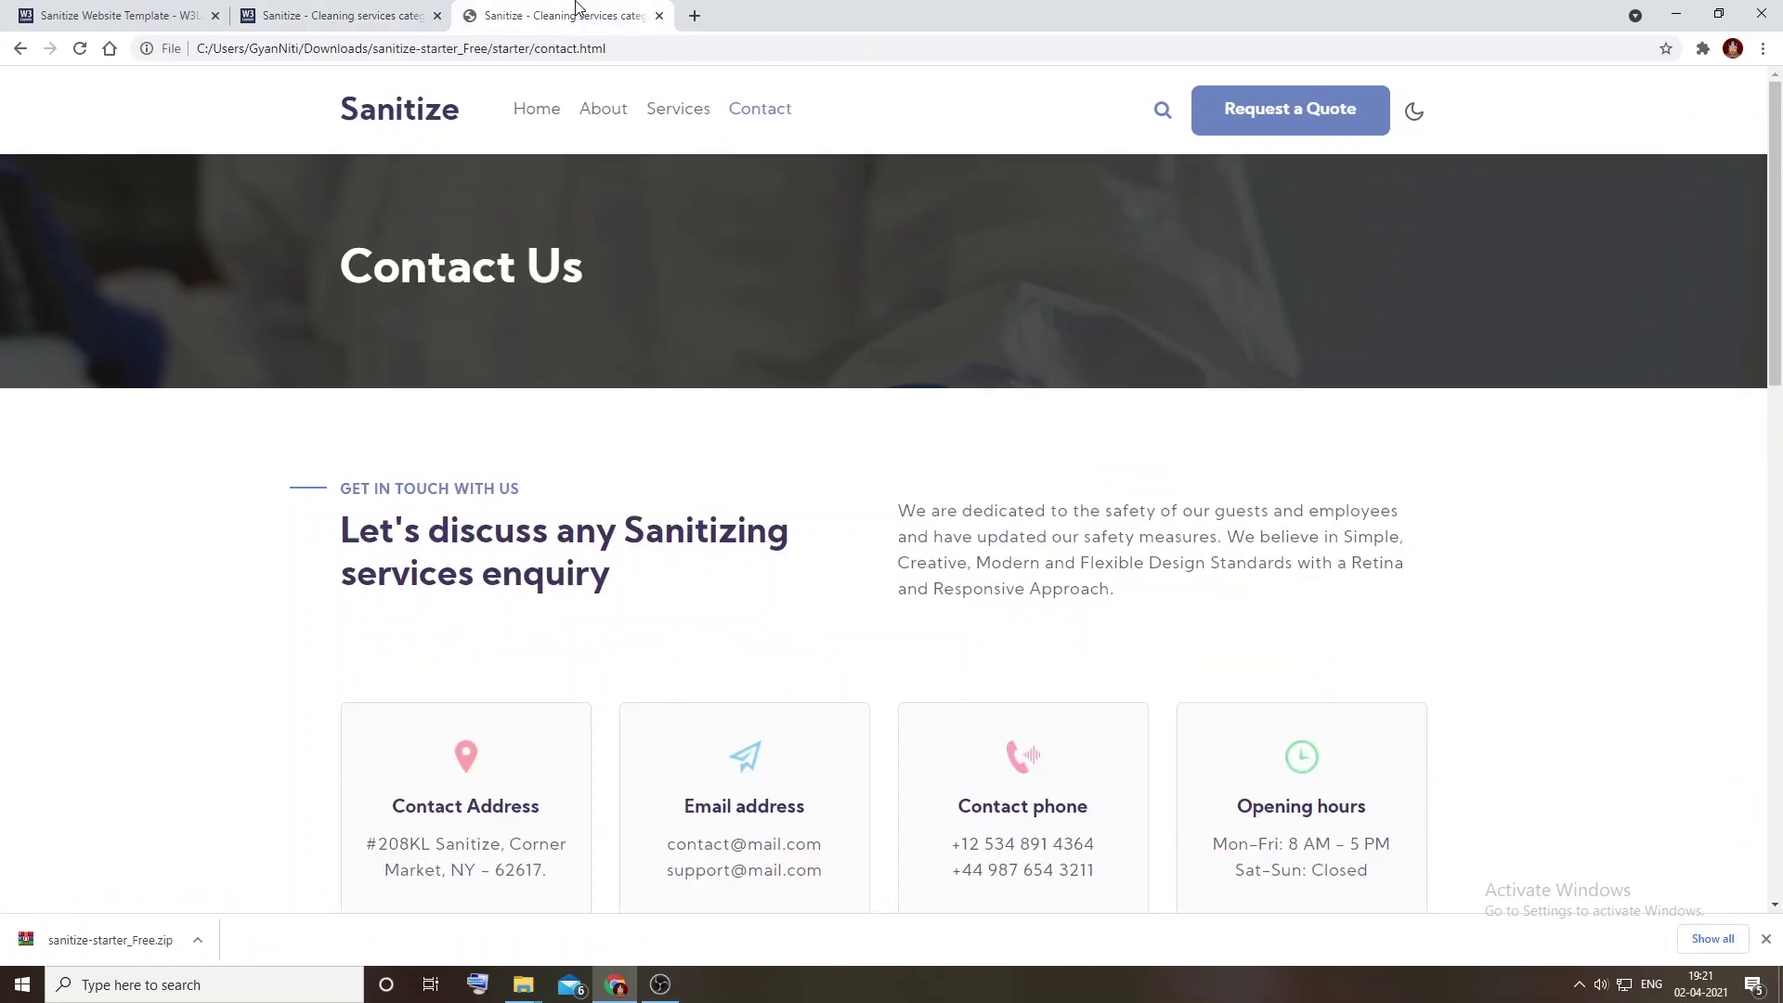
scroll(786, 337, down, 5)
scroll(786, 337, down, 9)
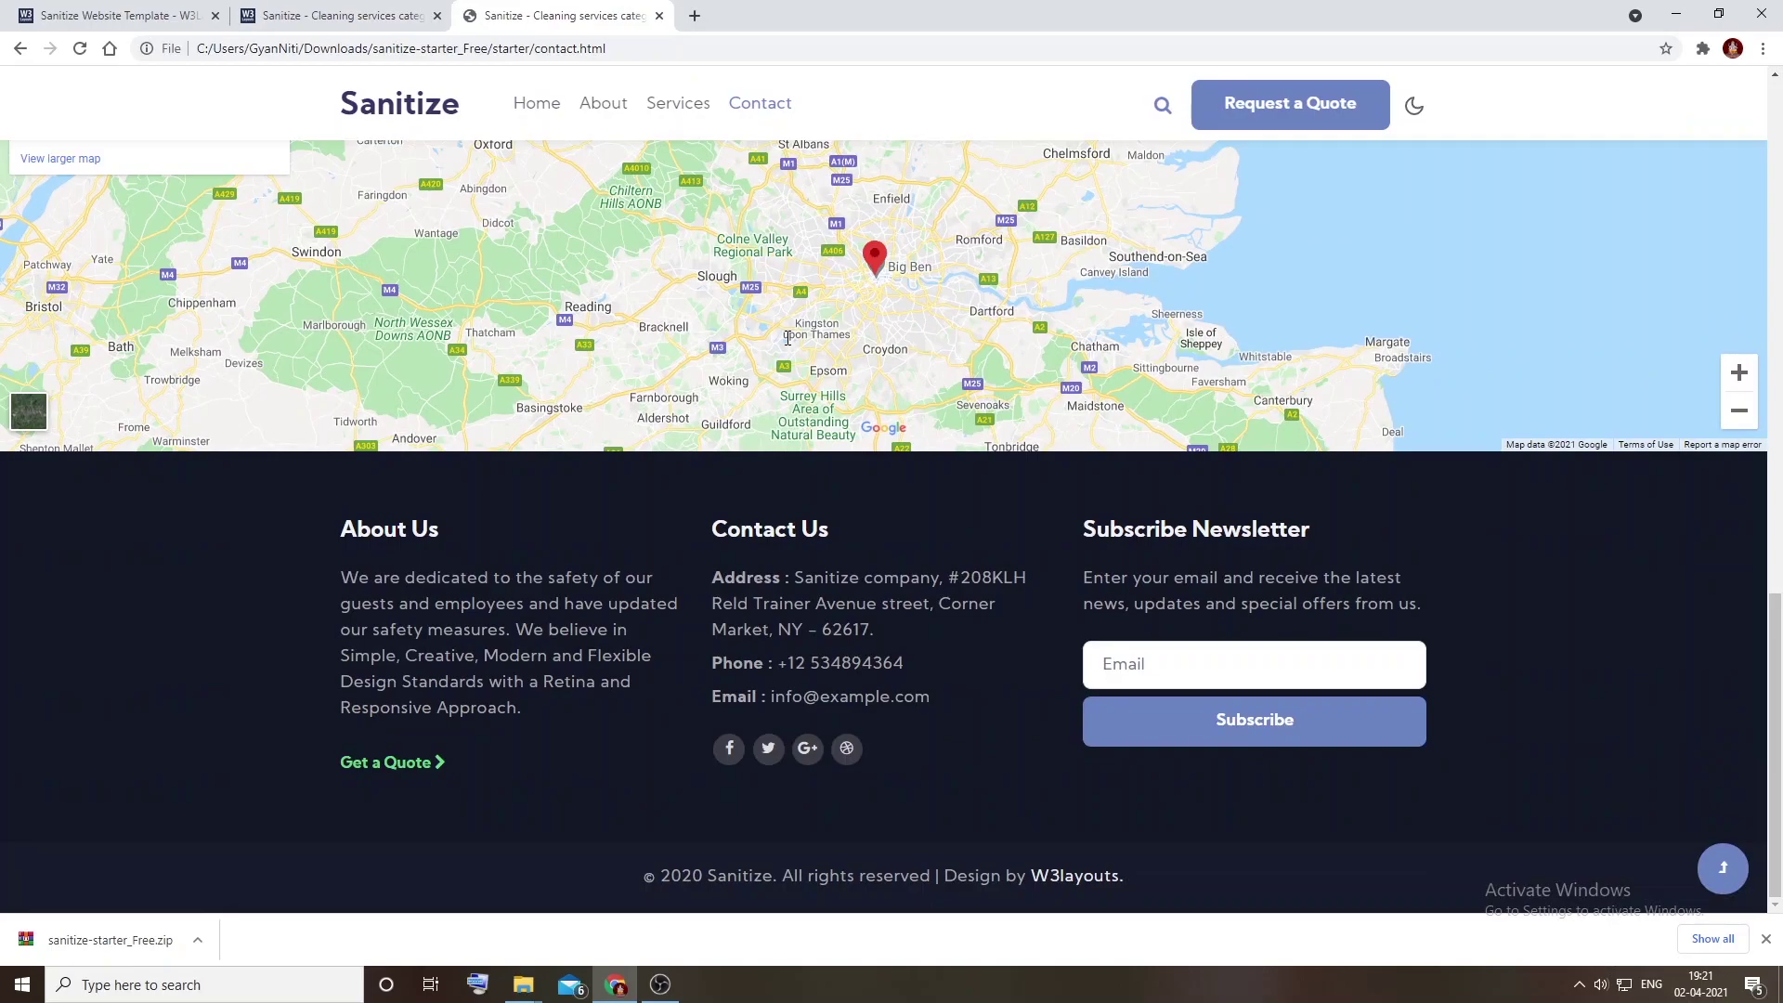
scroll(786, 344, up, 6)
scroll(786, 342, up, 8)
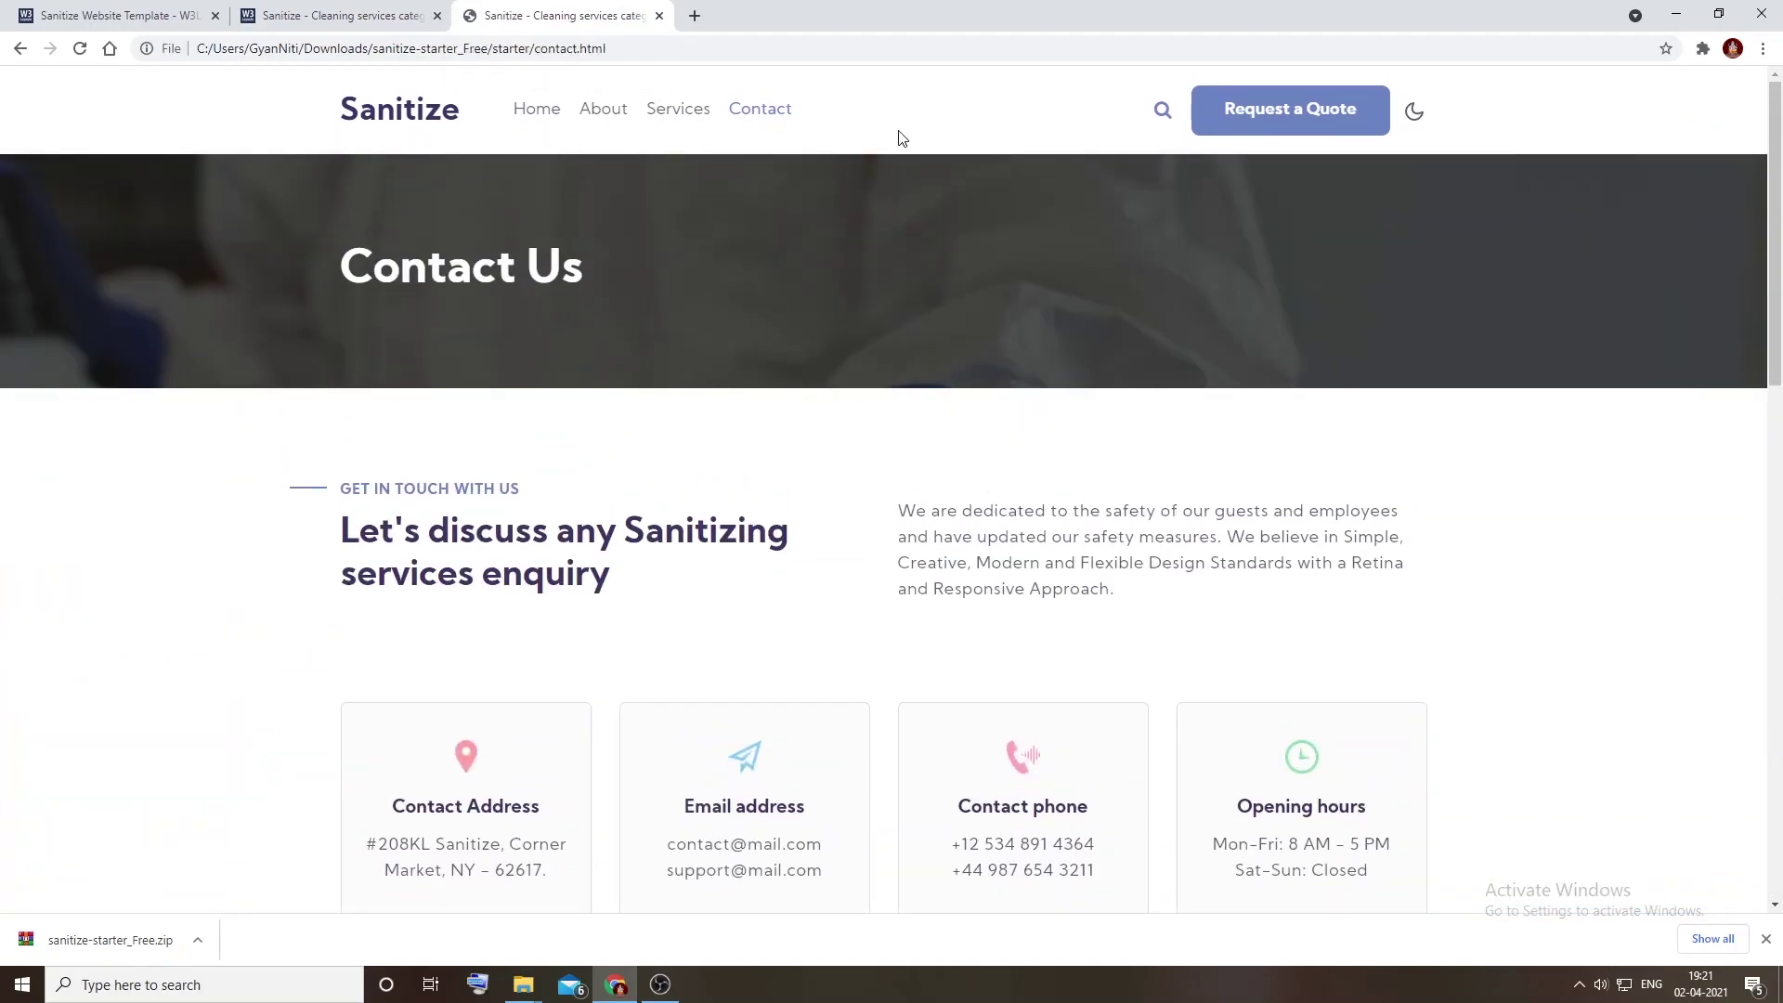
click(353, 16)
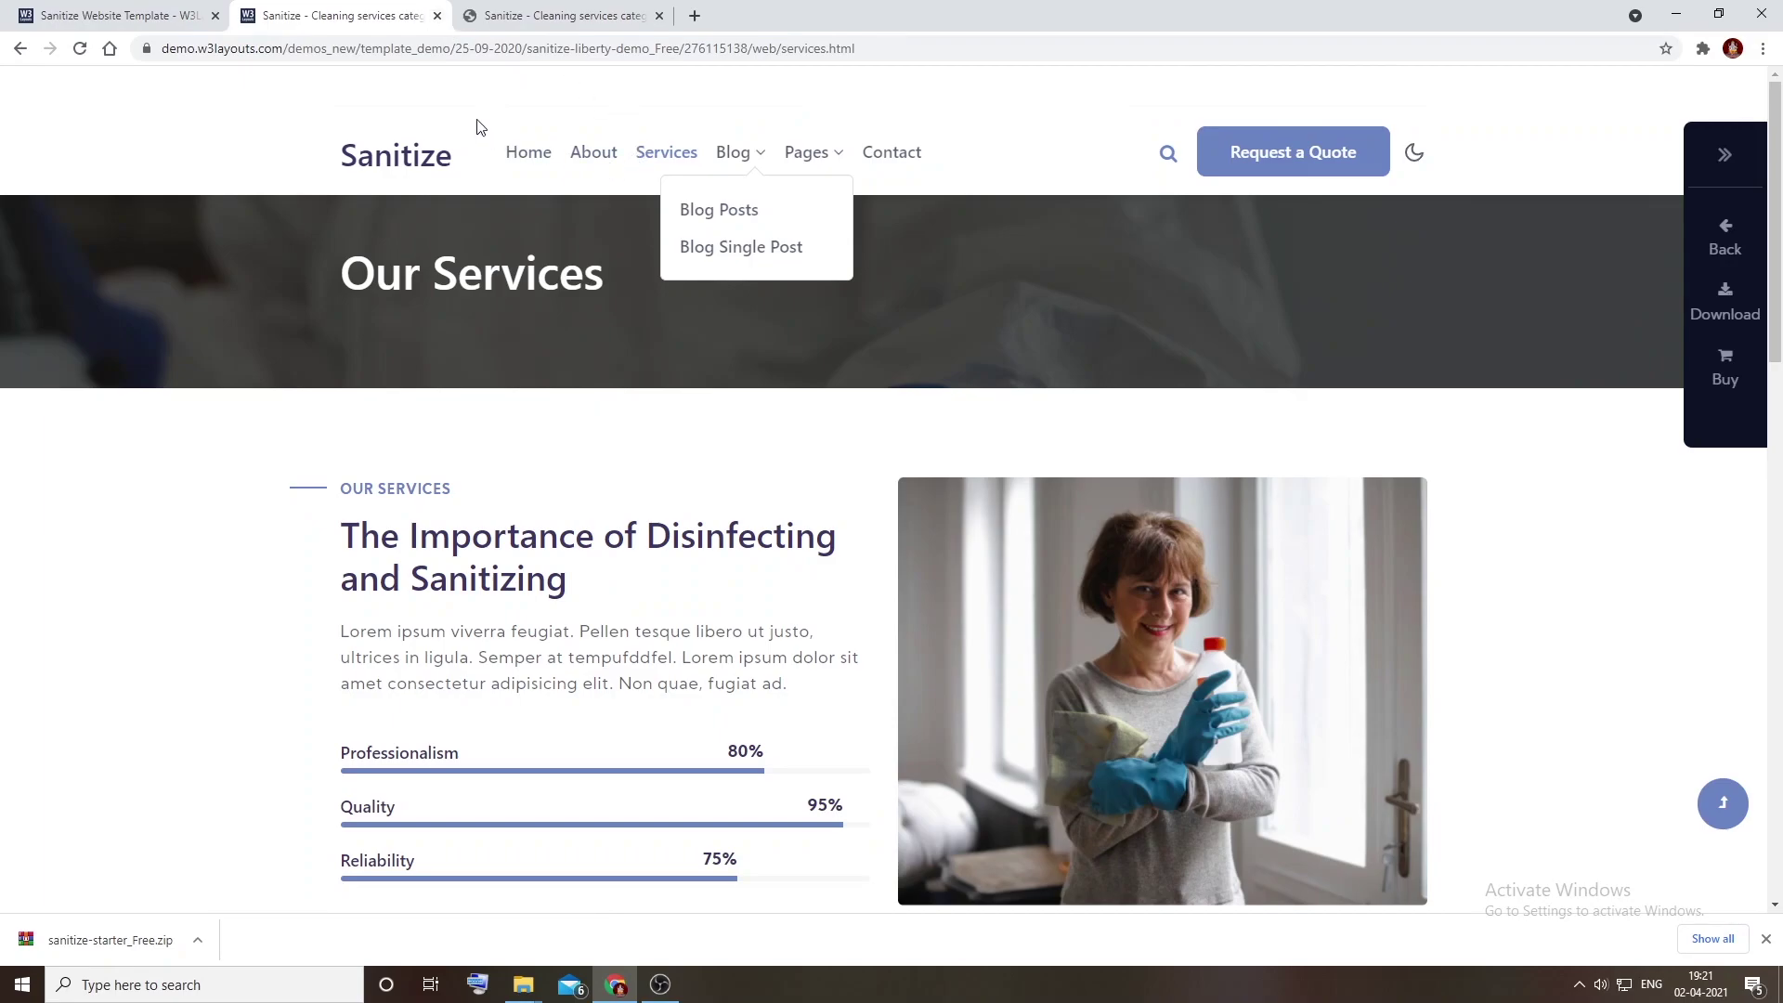
right_click(666, 150)
click(776, 117)
Step: Open the demo's Blog Posts page source and scroll to the breadcrumb section
click(744, 208)
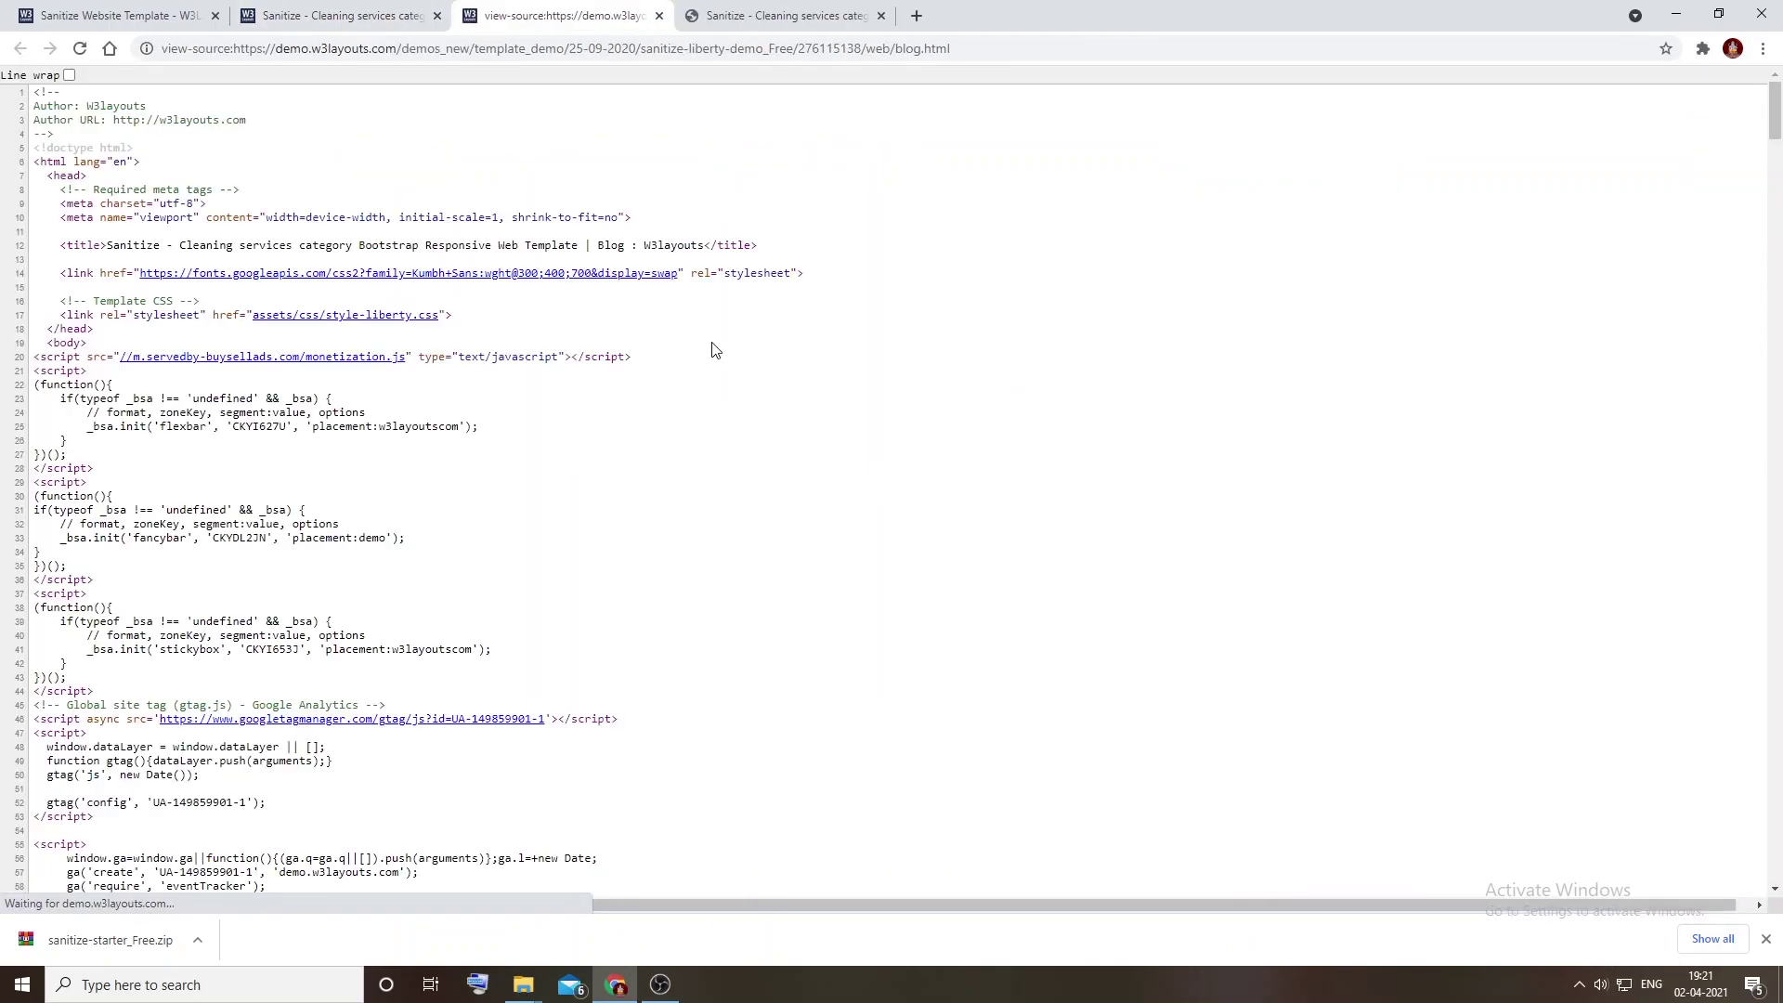
scroll(92, 431, down, 3)
scroll(91, 430, down, 10)
scroll(90, 347, down, 13)
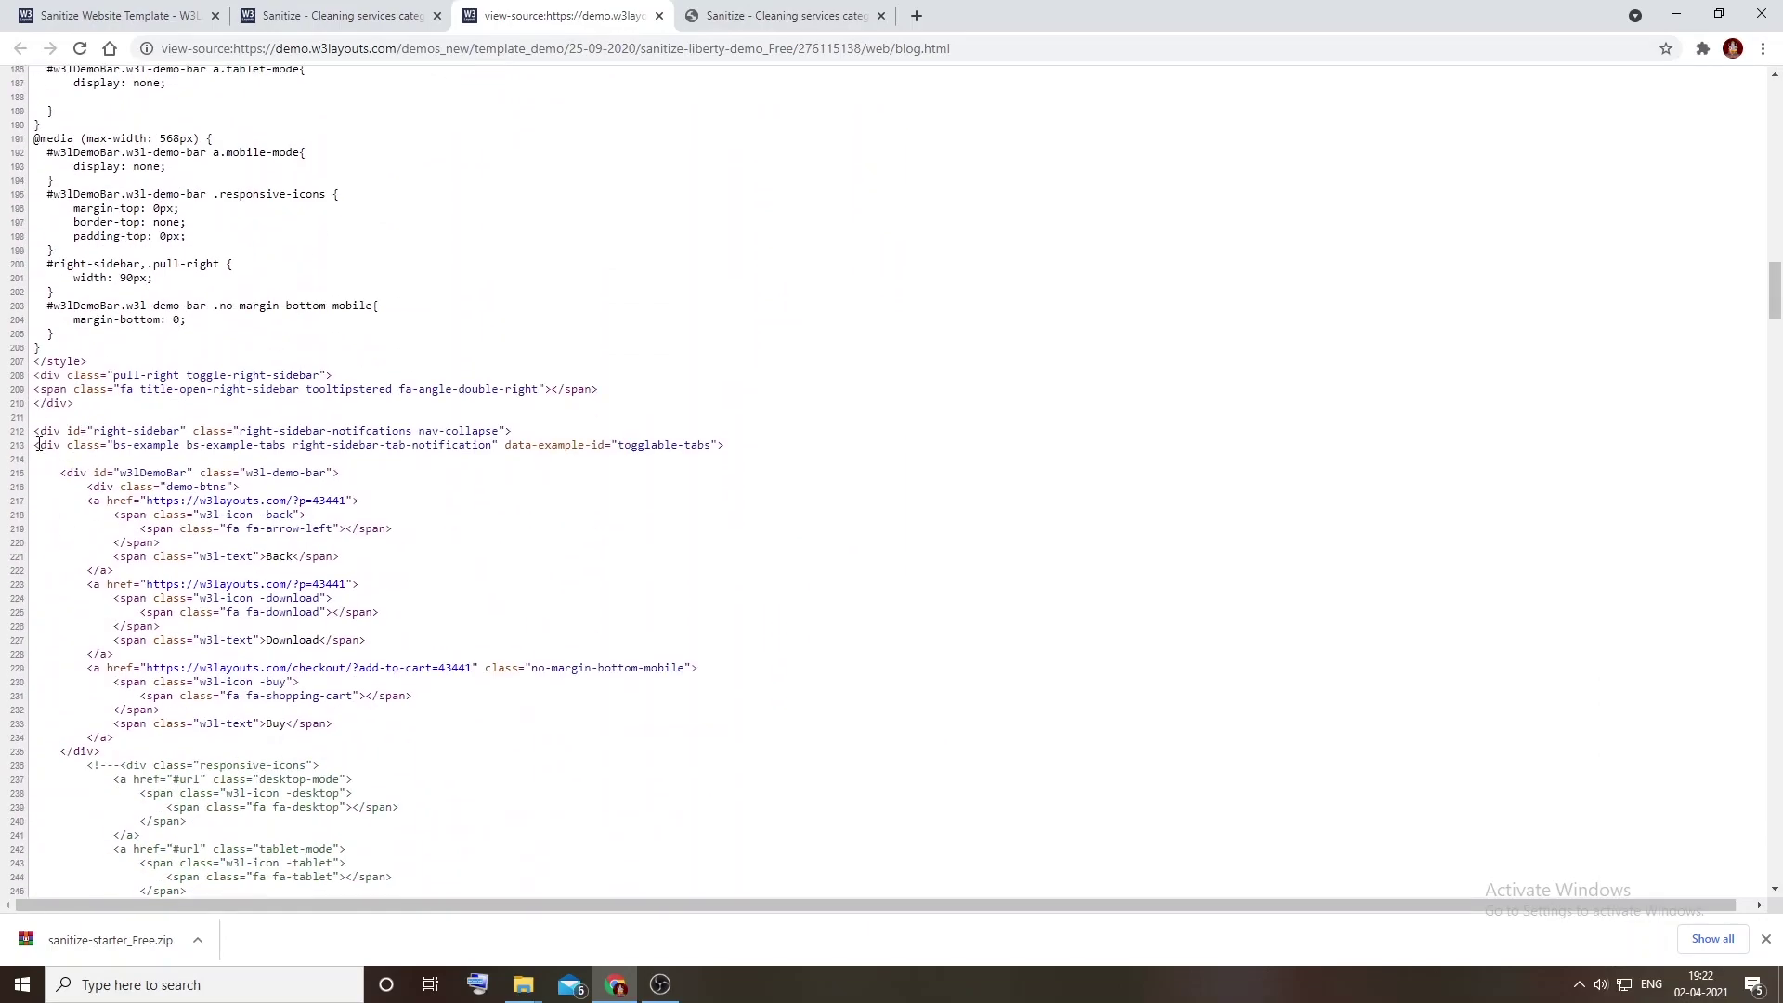
scroll(52, 444, down, 9)
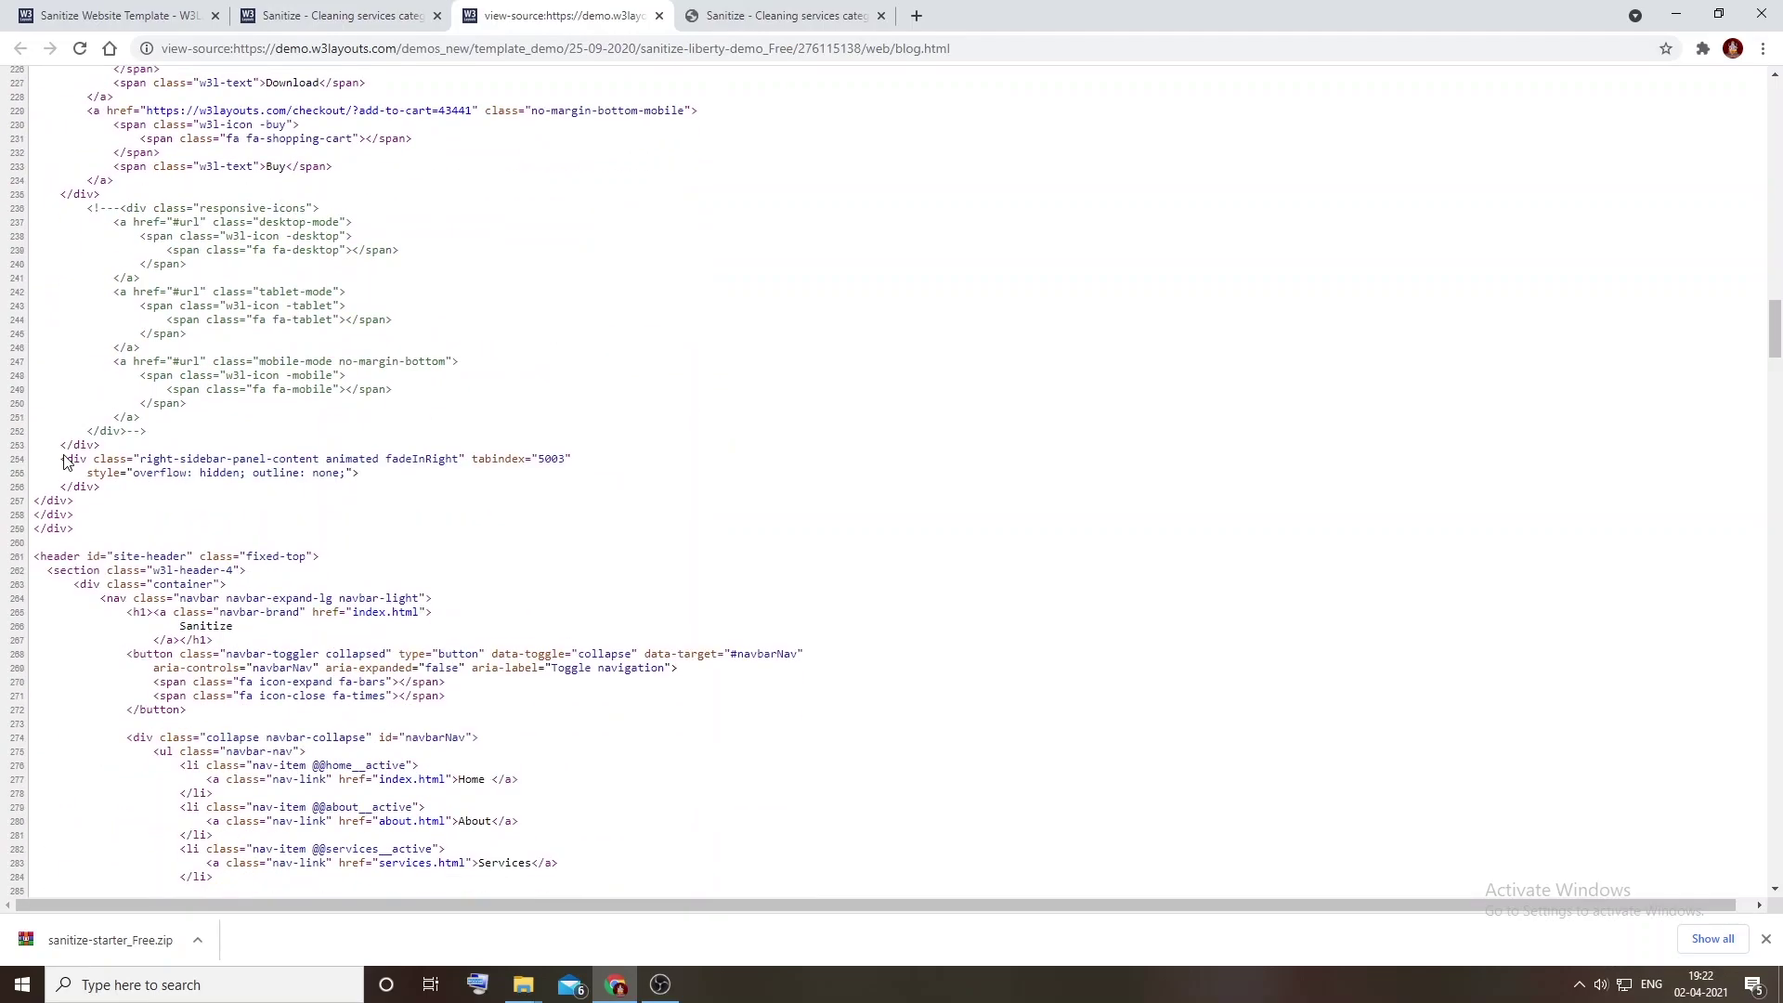
scroll(38, 277, down, 12)
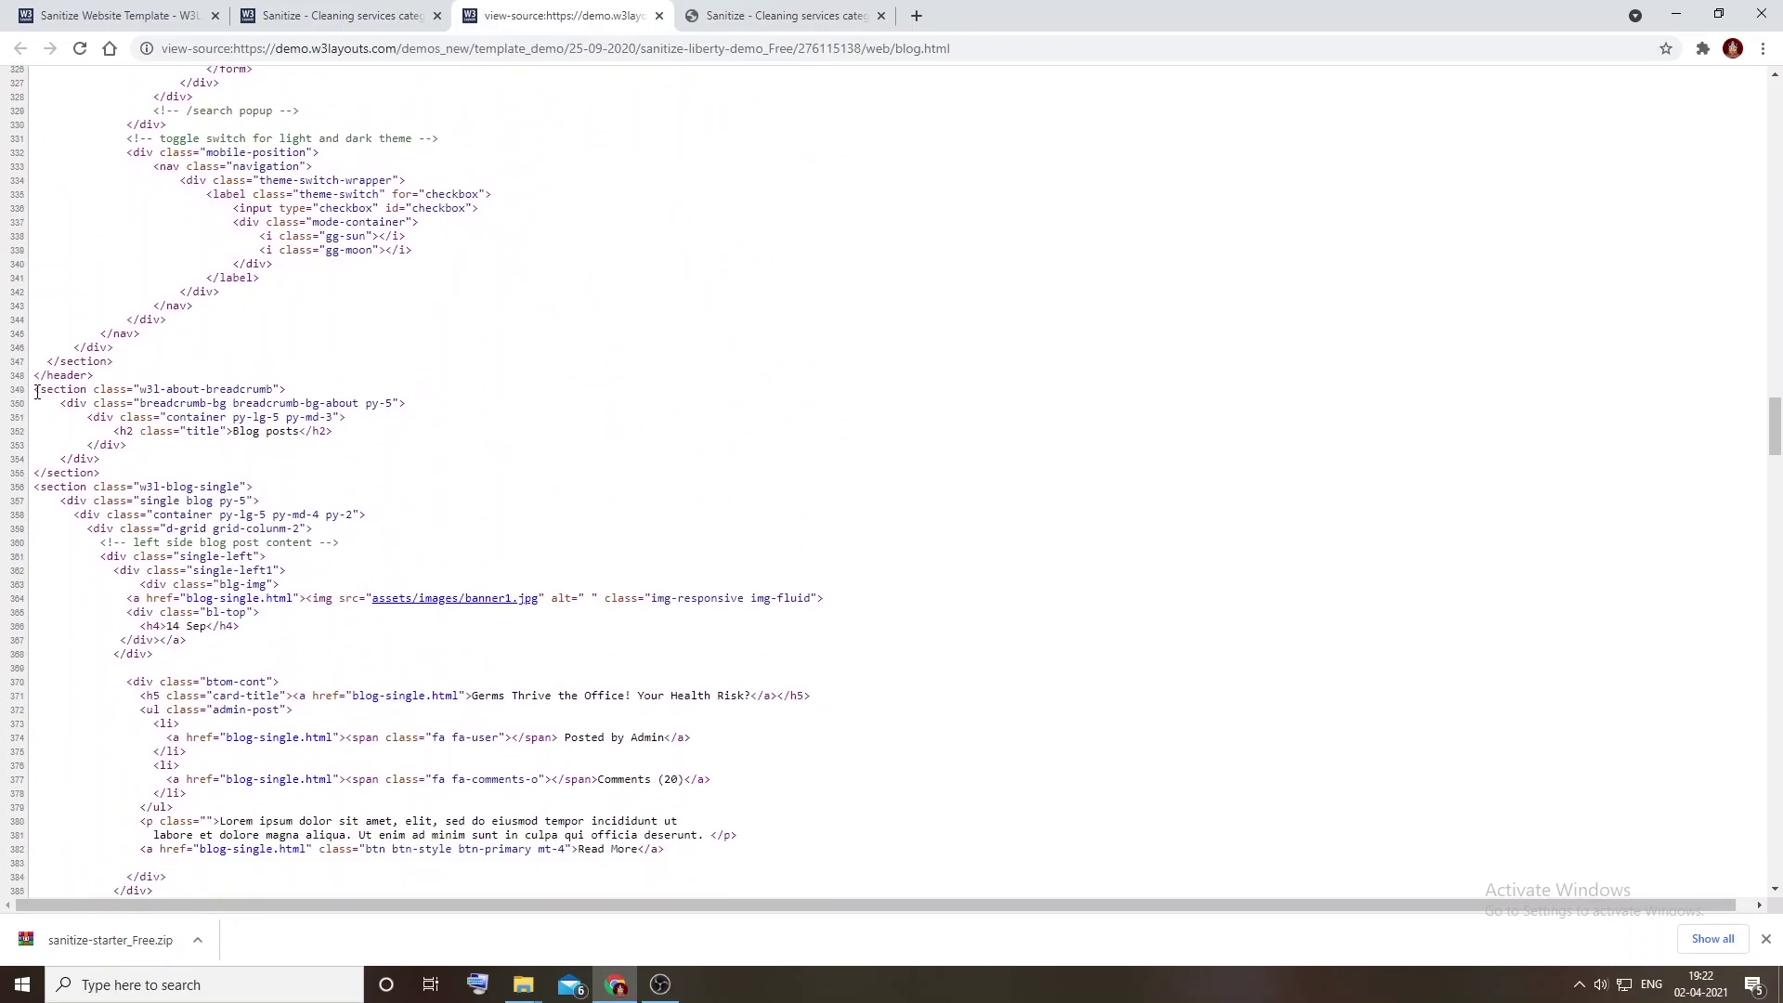
Step: Select the blog.html markup from line 349 downward and copy it
drag(37, 394, 126, 447)
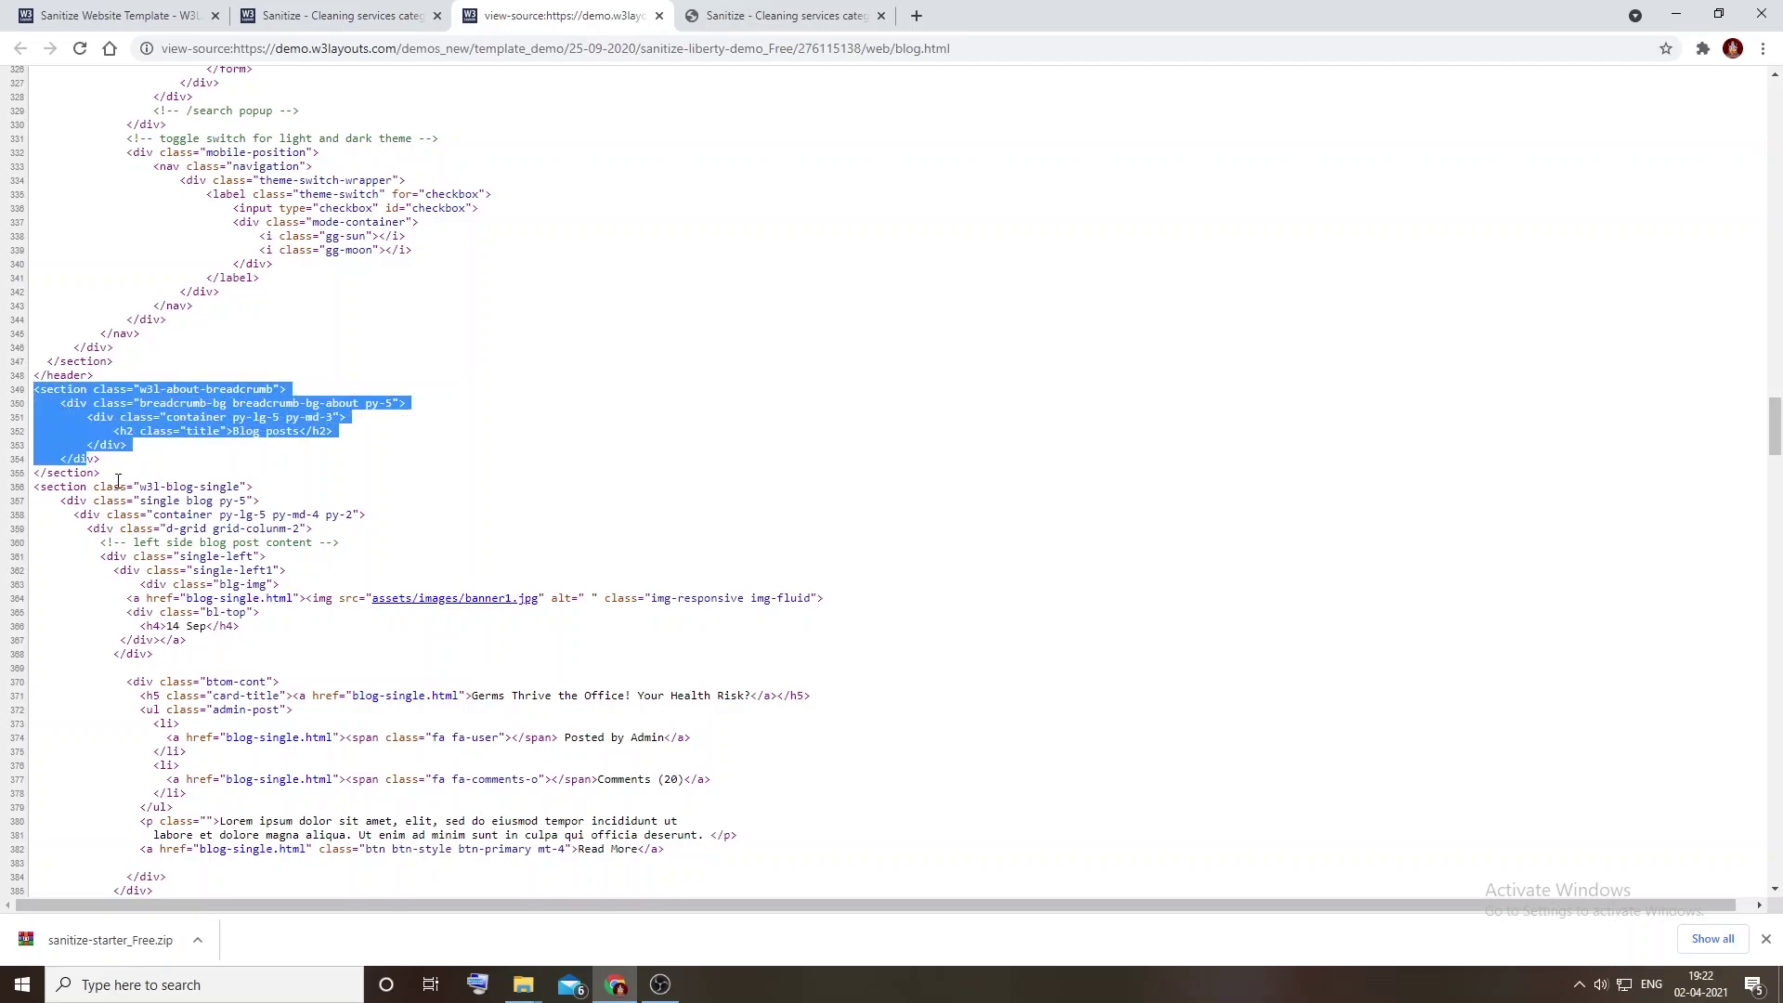
scroll(165, 478, down, 20)
scroll(166, 477, down, 20)
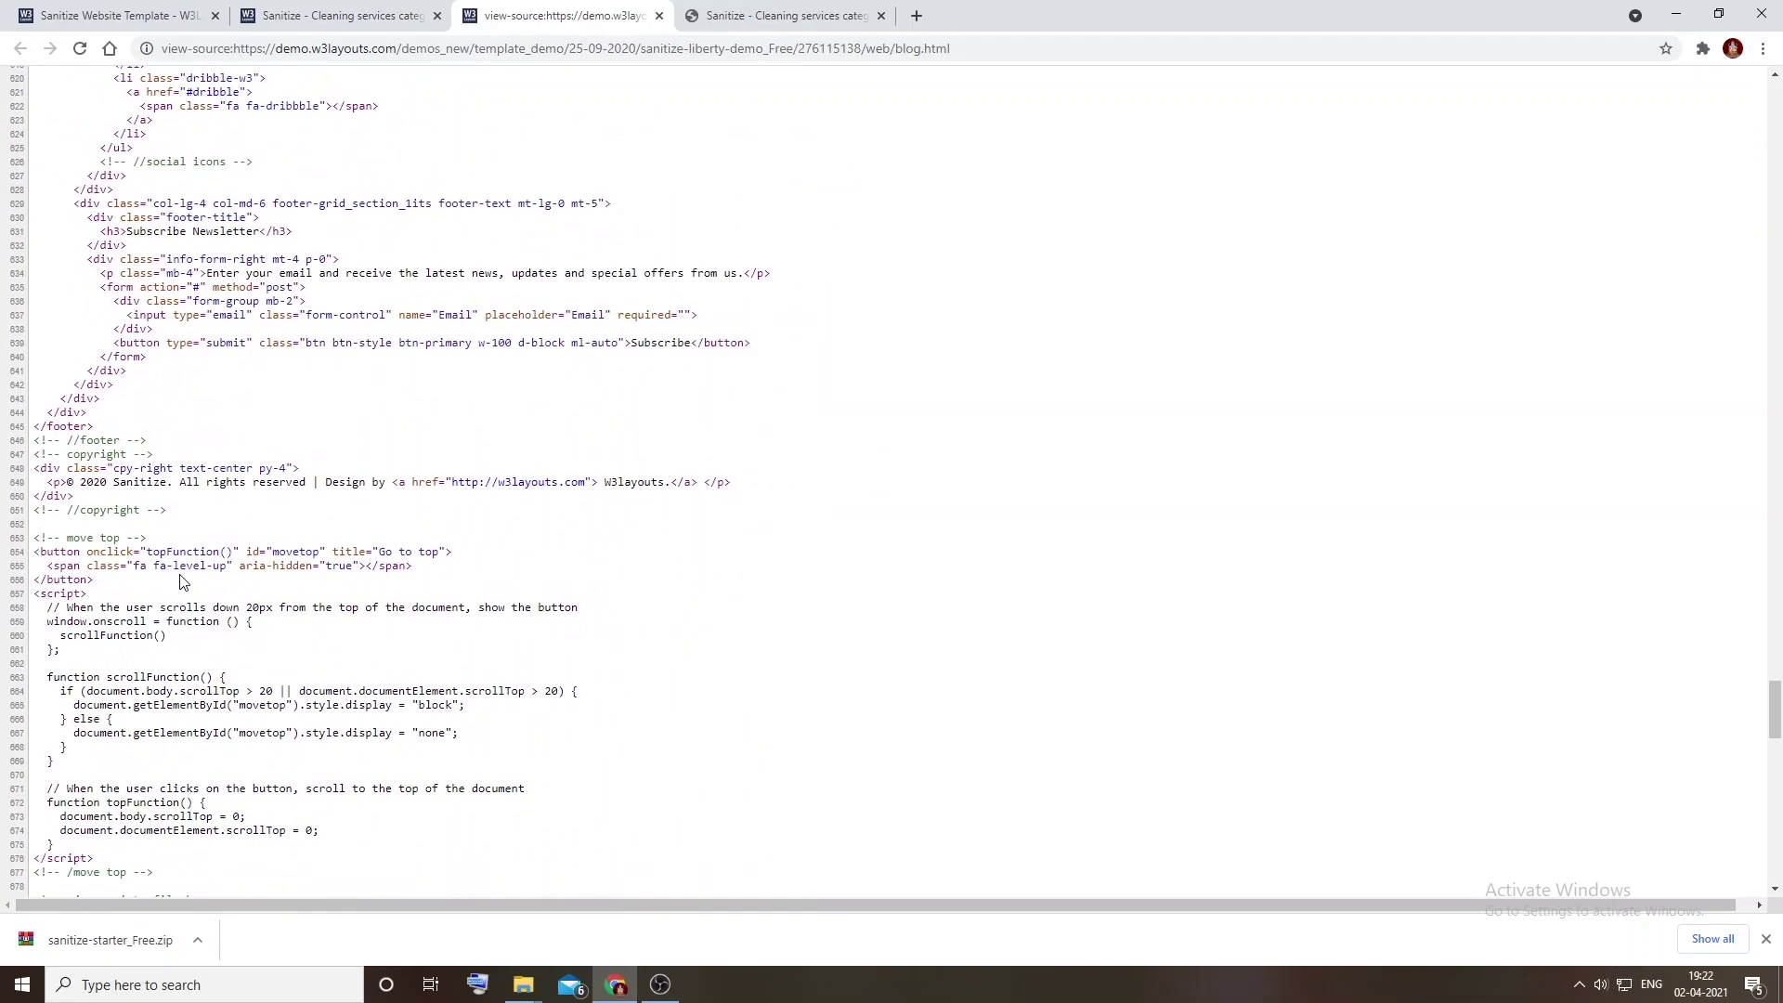
scroll(181, 586, up, 2)
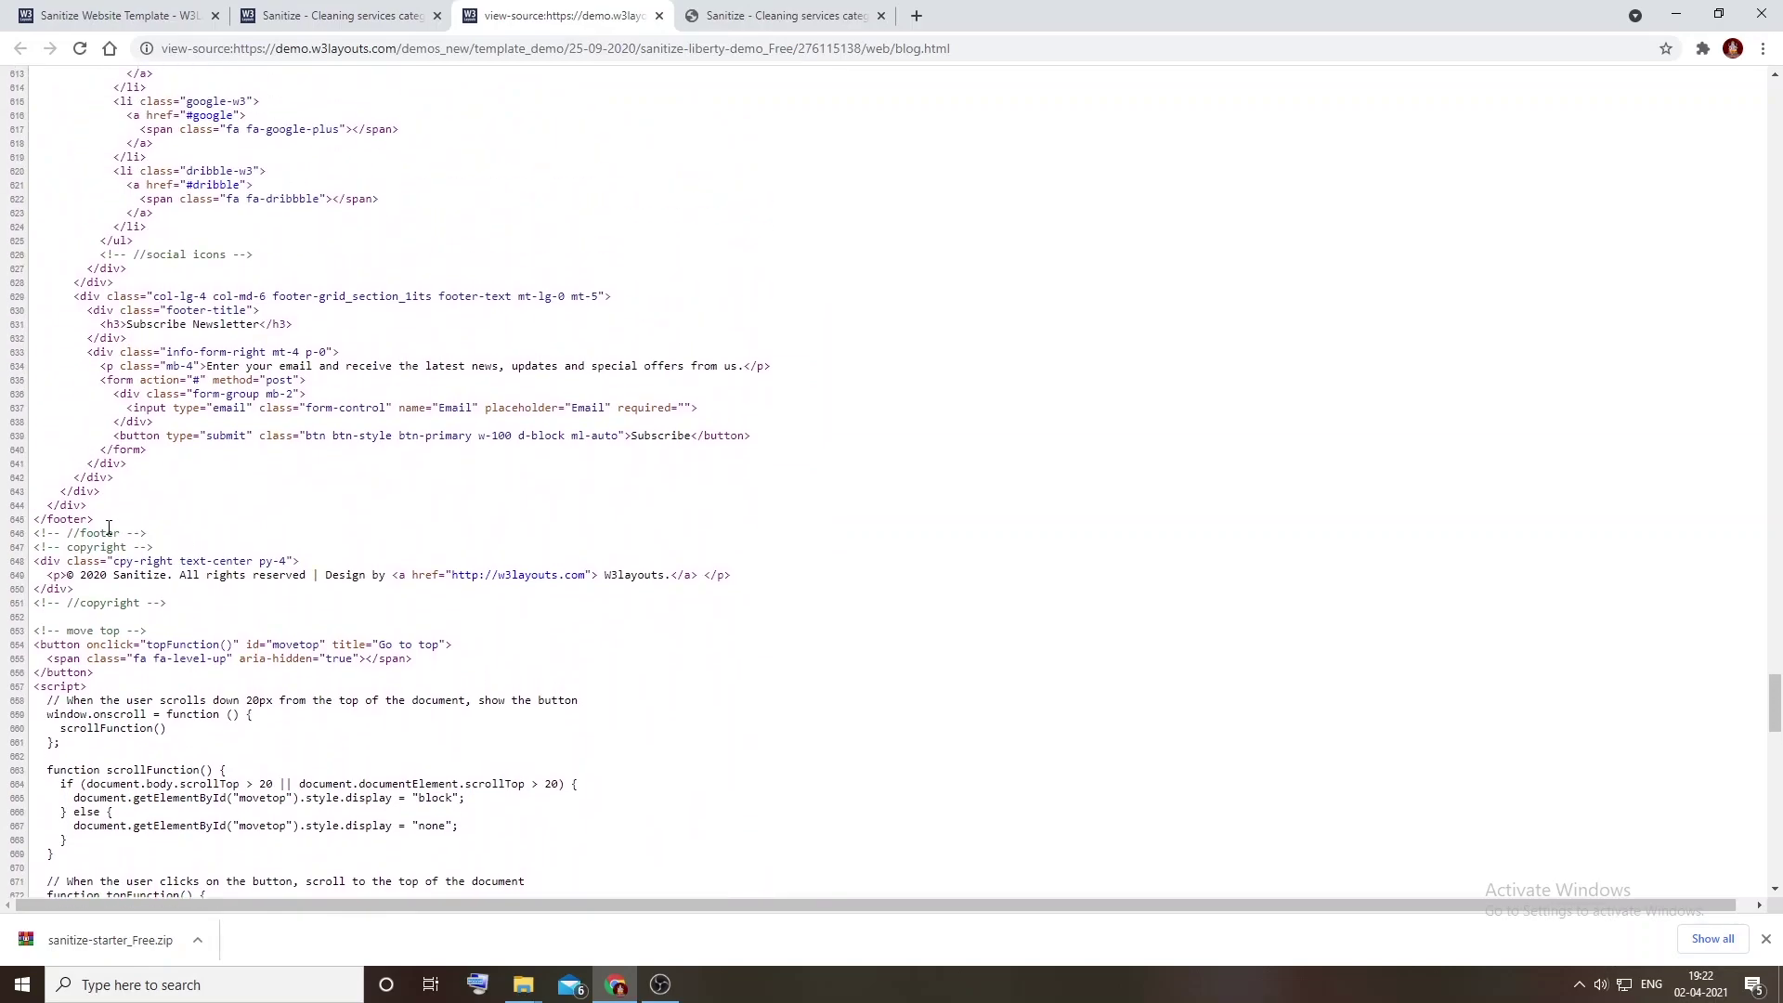
scroll(104, 528, up, 8)
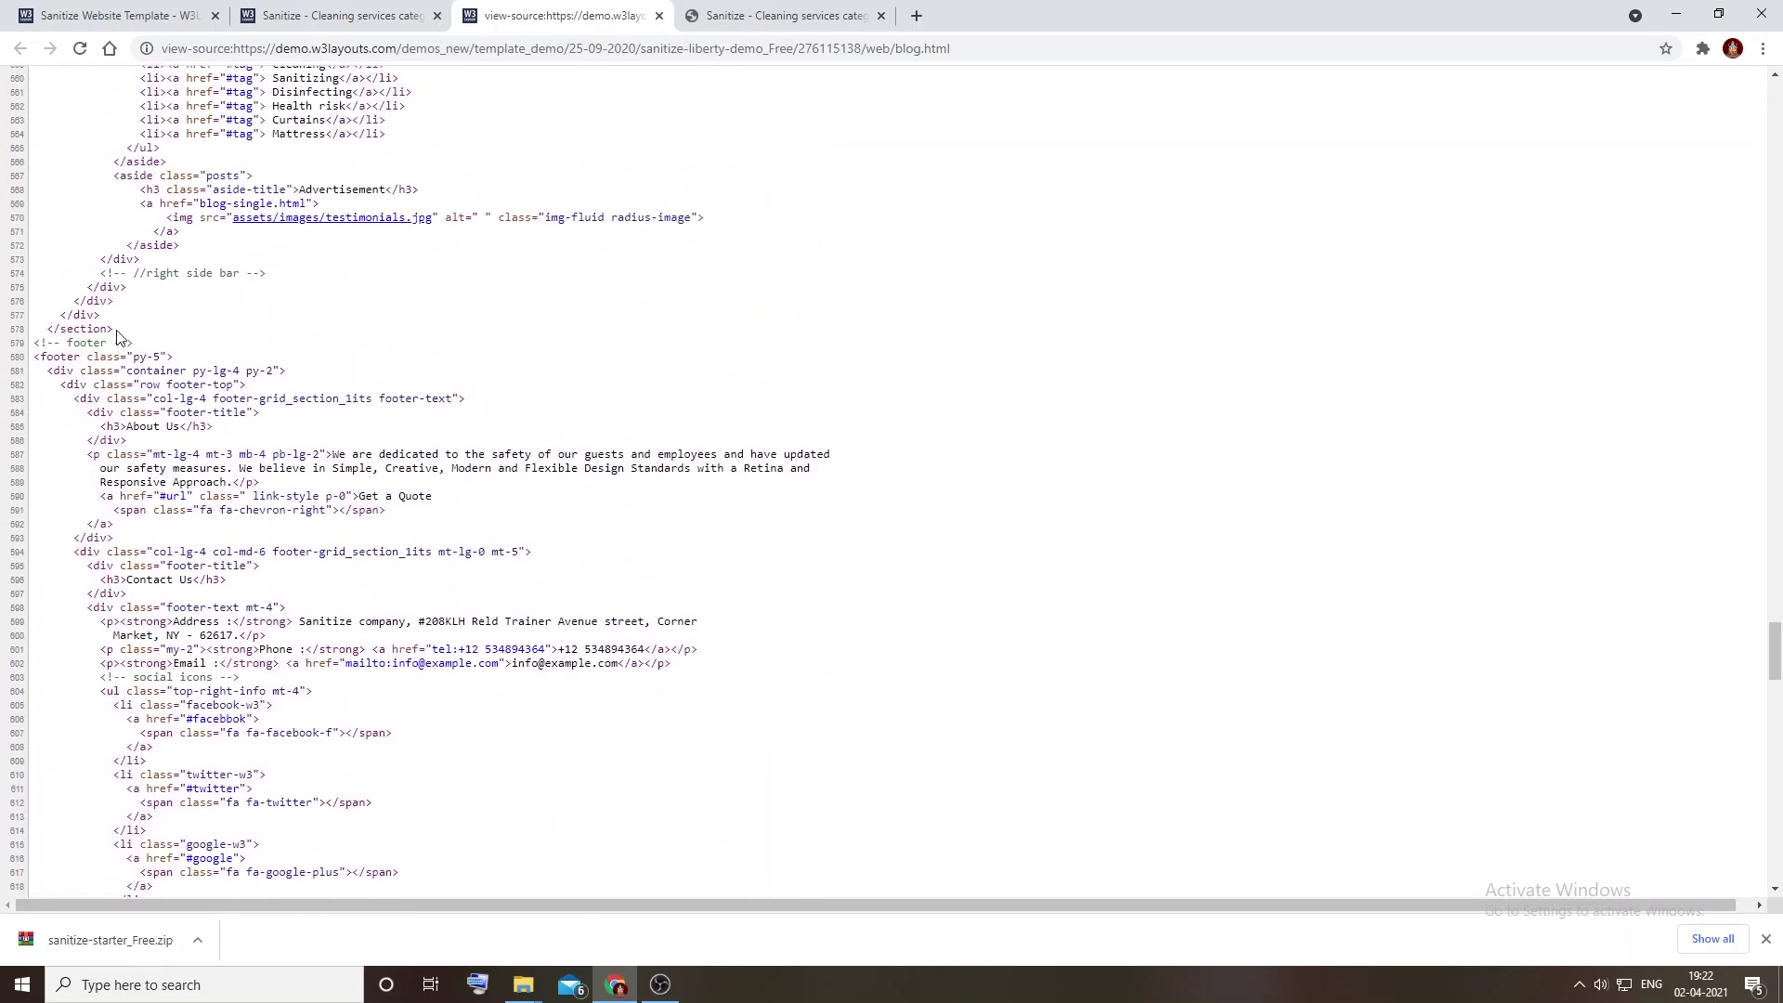
drag(119, 335, 194, 365)
click(209, 388)
scroll(209, 388, down, 2)
drag(34, 849, 140, 897)
right_click(135, 345)
click(164, 359)
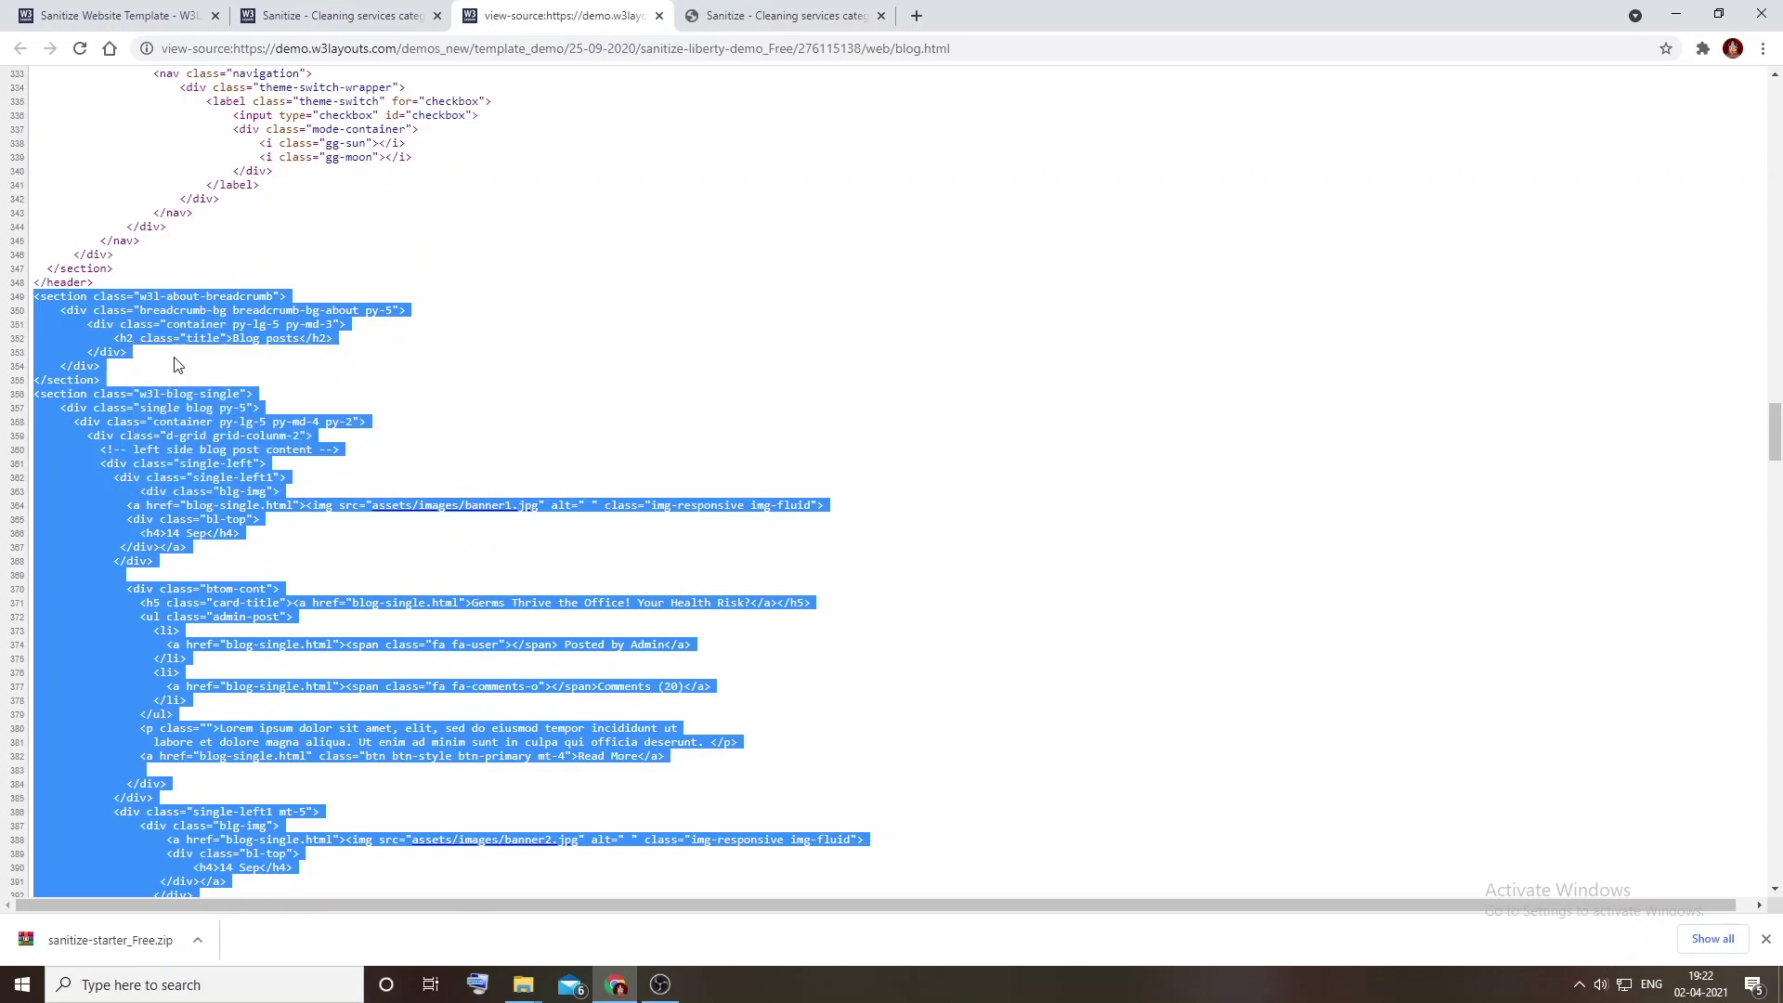
key(alt+Tab)
Step: Ctrl-drag index.html to copy it, rename the copy blog.html, and open it in Visual Studio Code
click(209, 180)
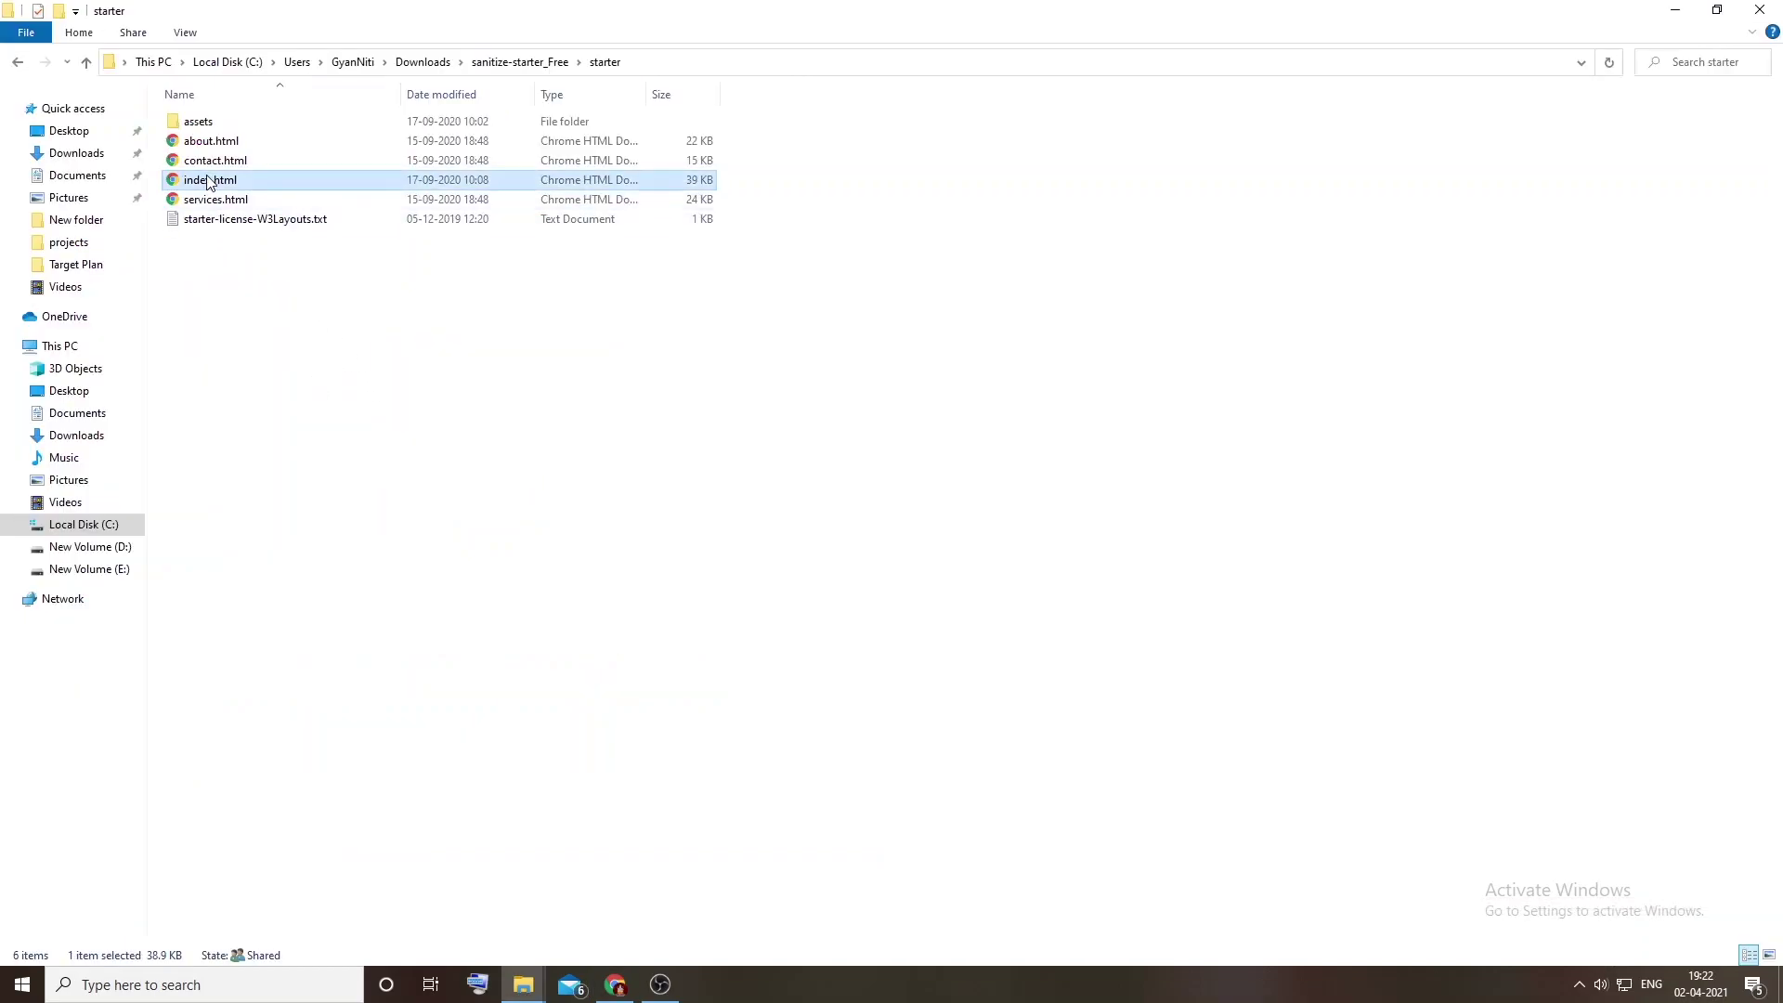
drag(195, 186, 735, 373)
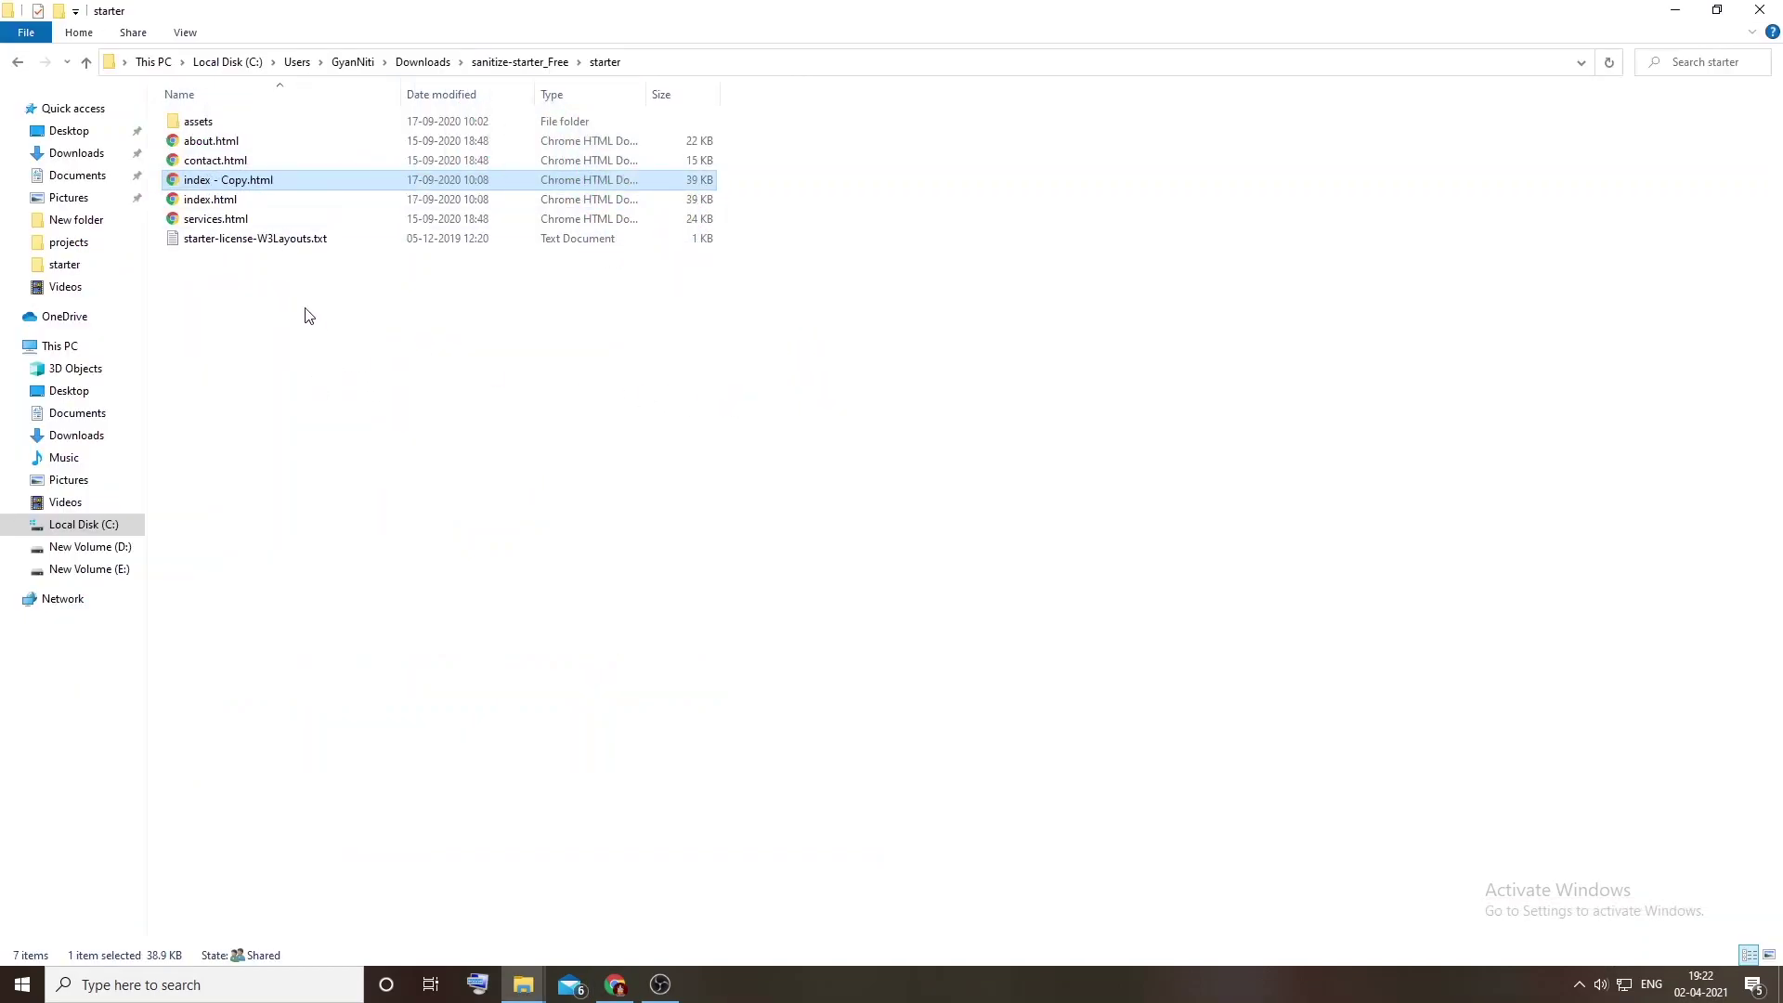
key(F2)
text(blog.h)
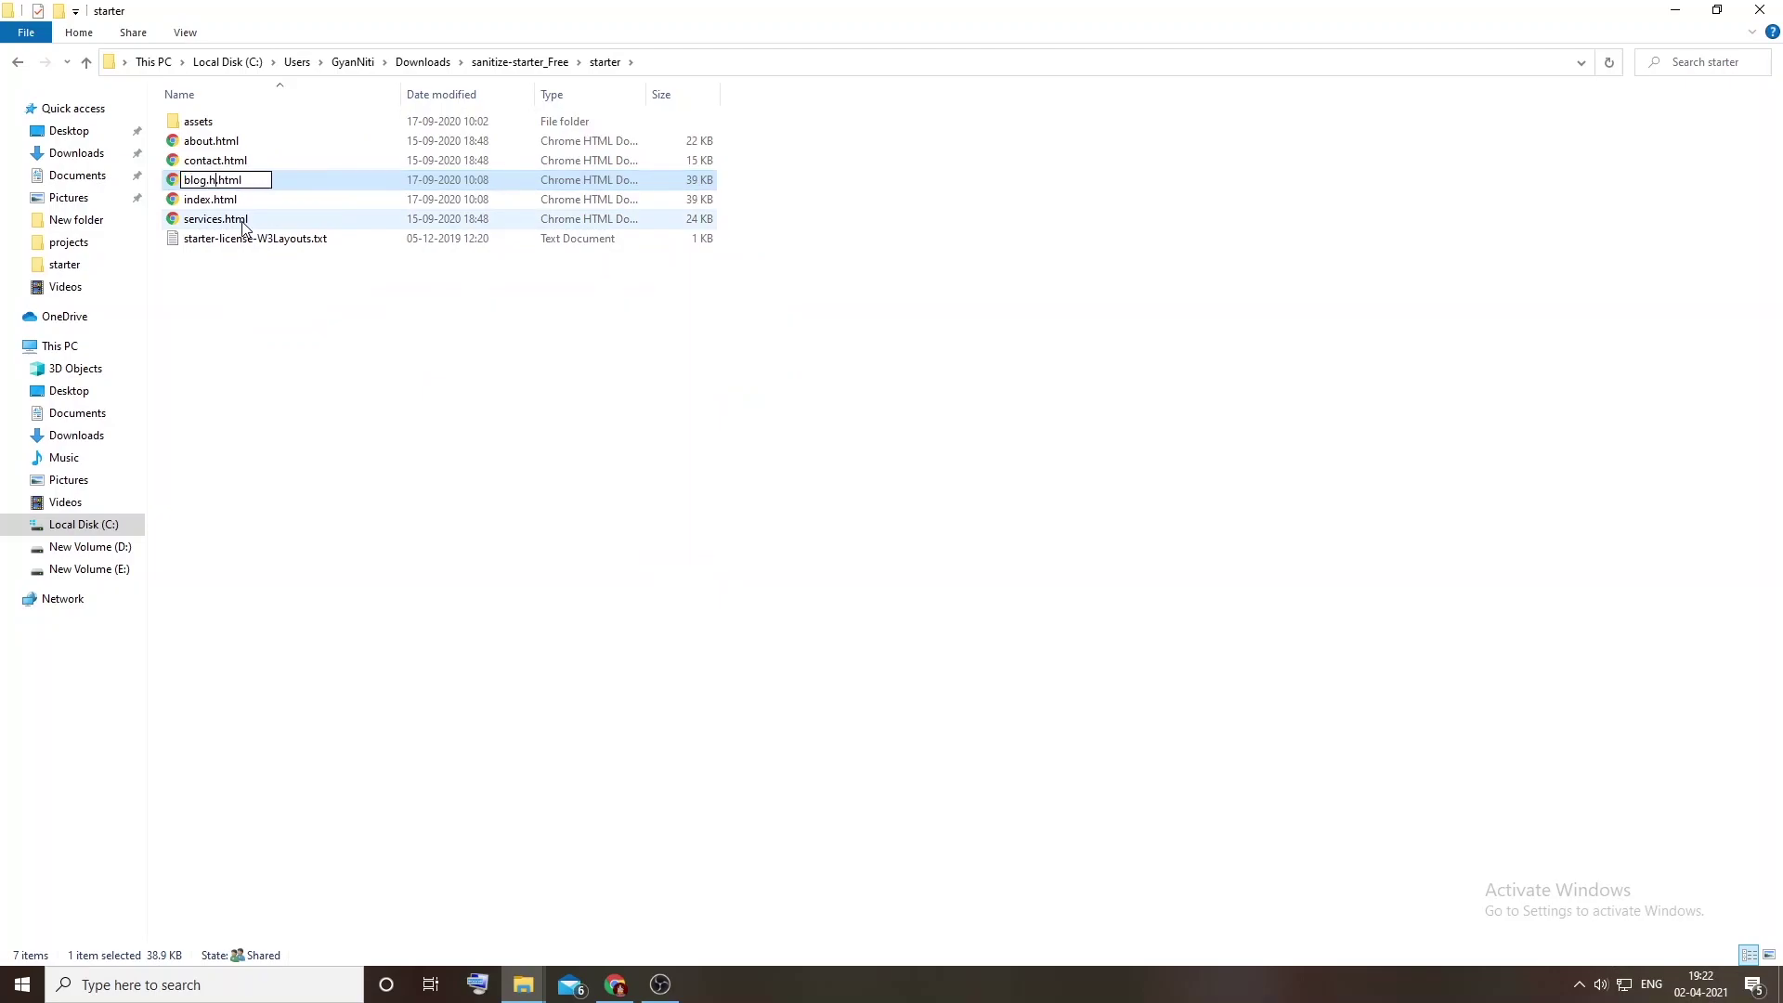
key(Return)
key(F2)
key(Return)
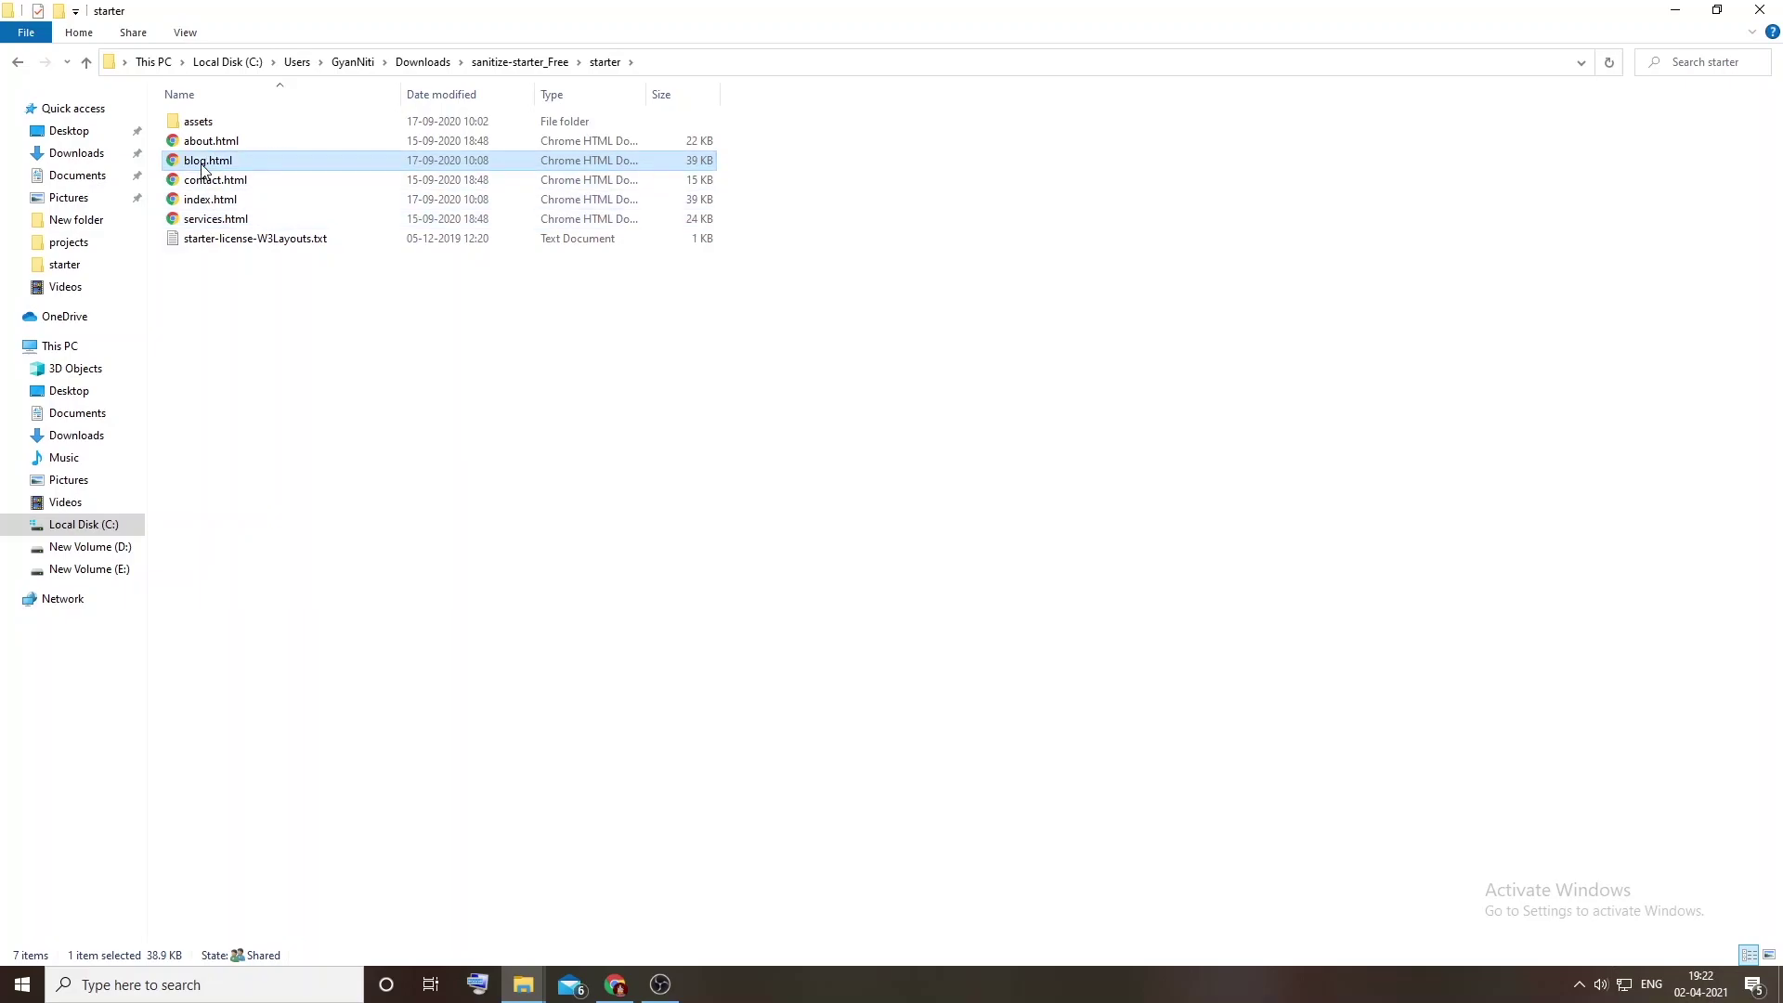
right_click(202, 161)
click(284, 221)
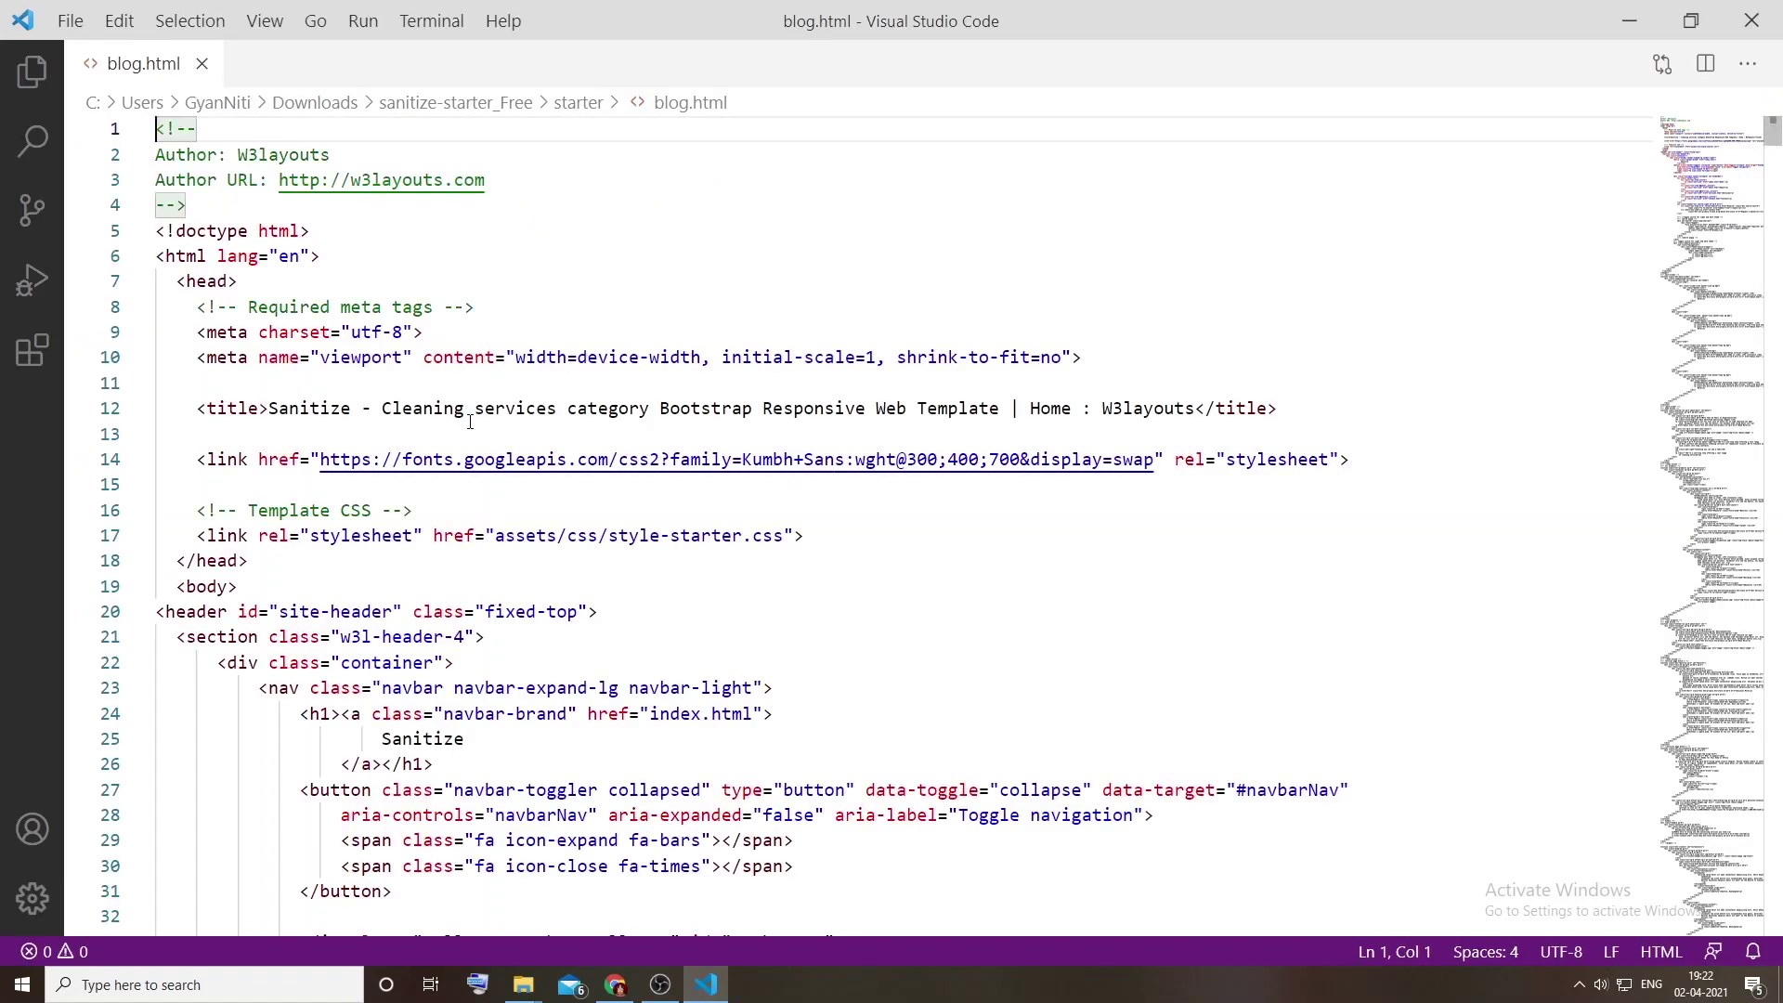
Step: Fold blog.html's header, slider, about, products, features, services, testimonials, news and logos sections
scroll(344, 413, down, 5)
click(206, 238)
click(185, 211)
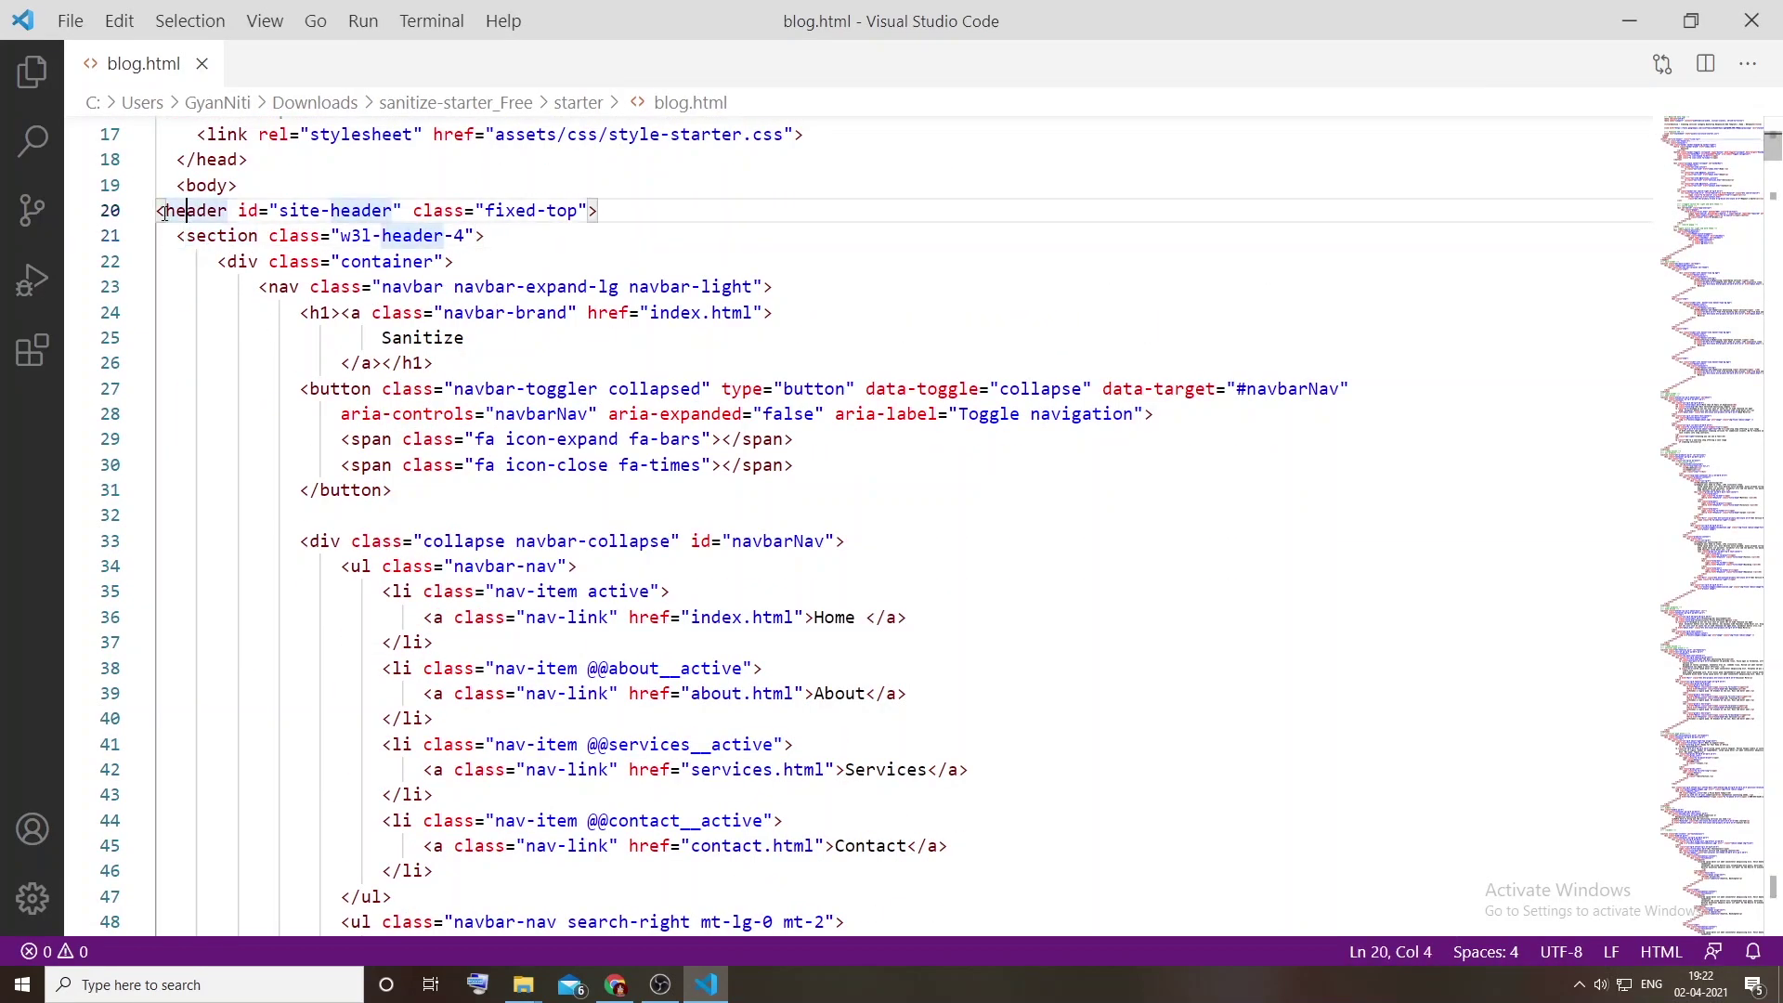
click(140, 214)
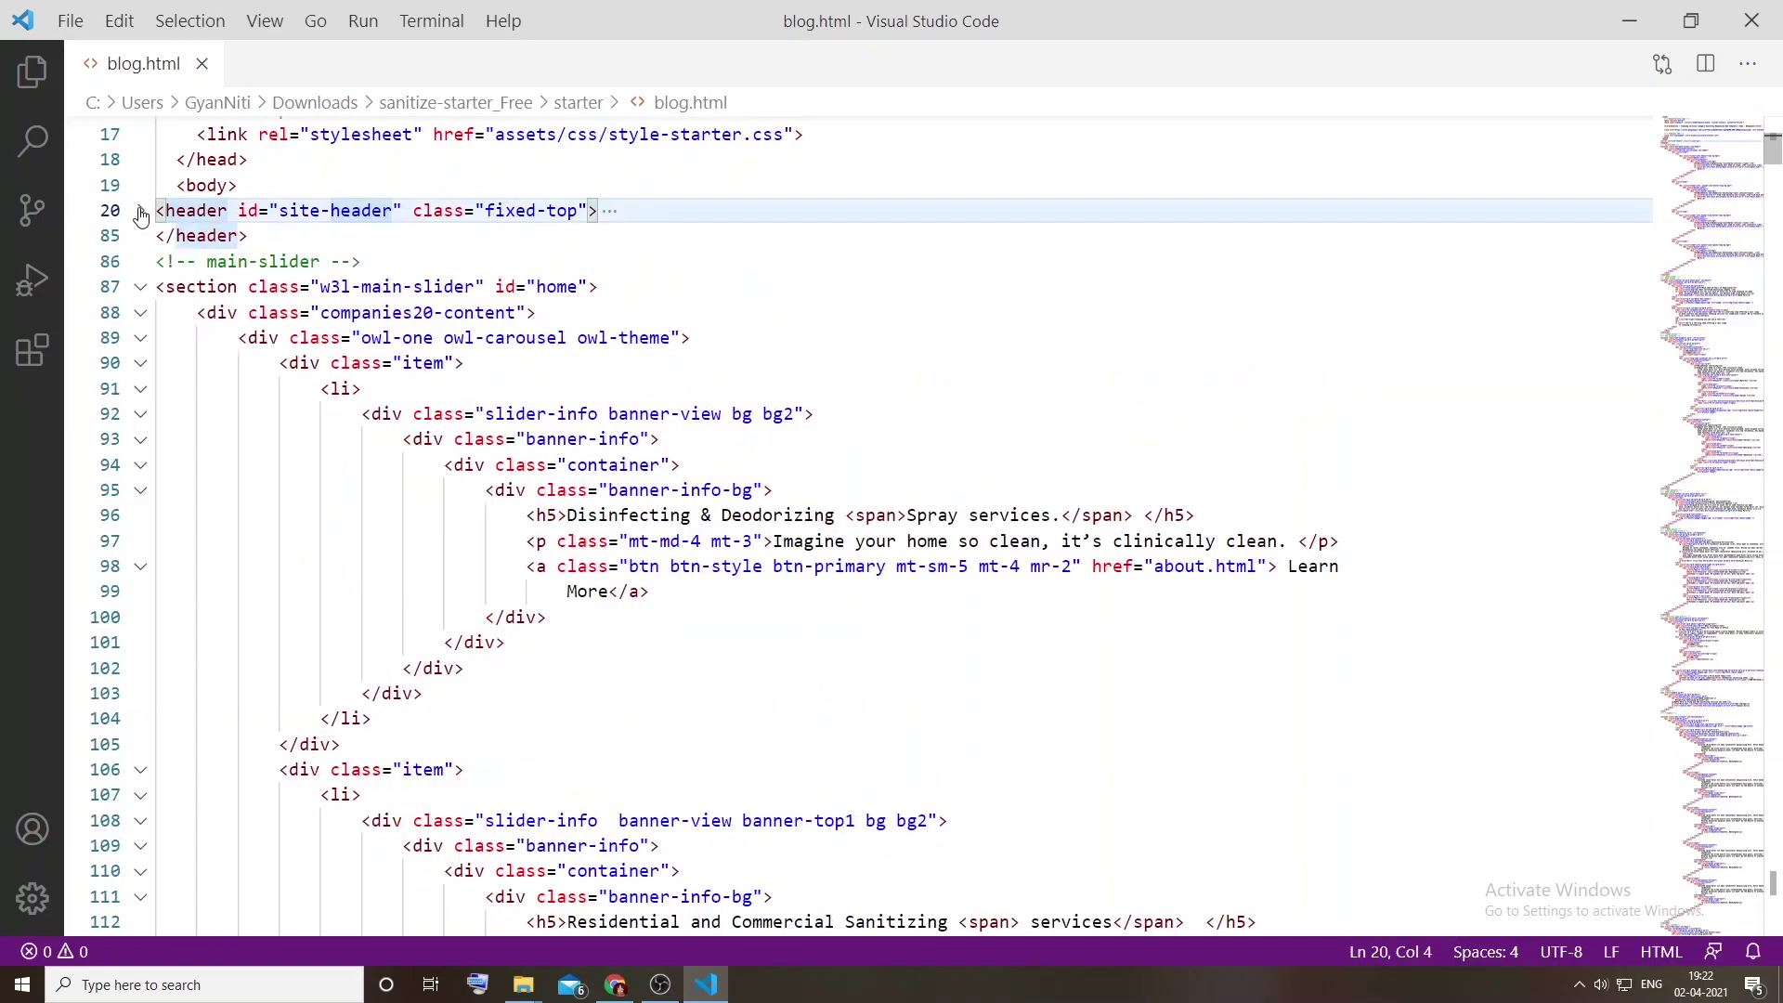
click(188, 288)
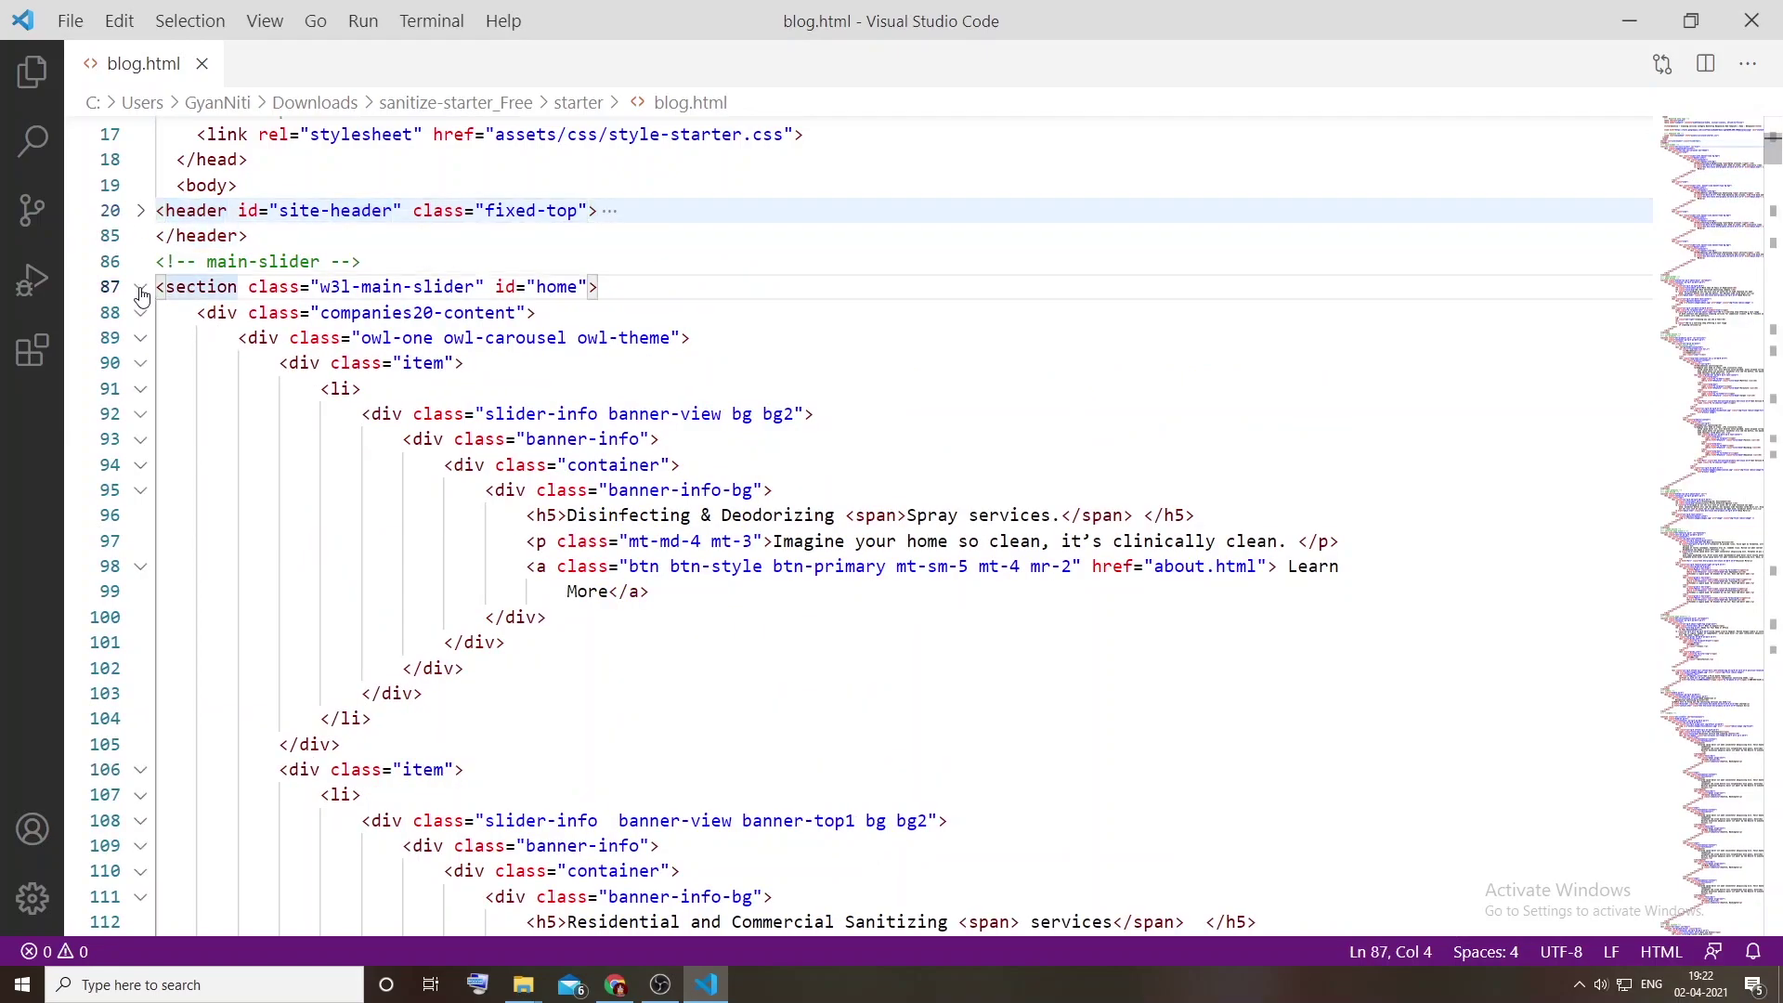
click(140, 288)
click(141, 390)
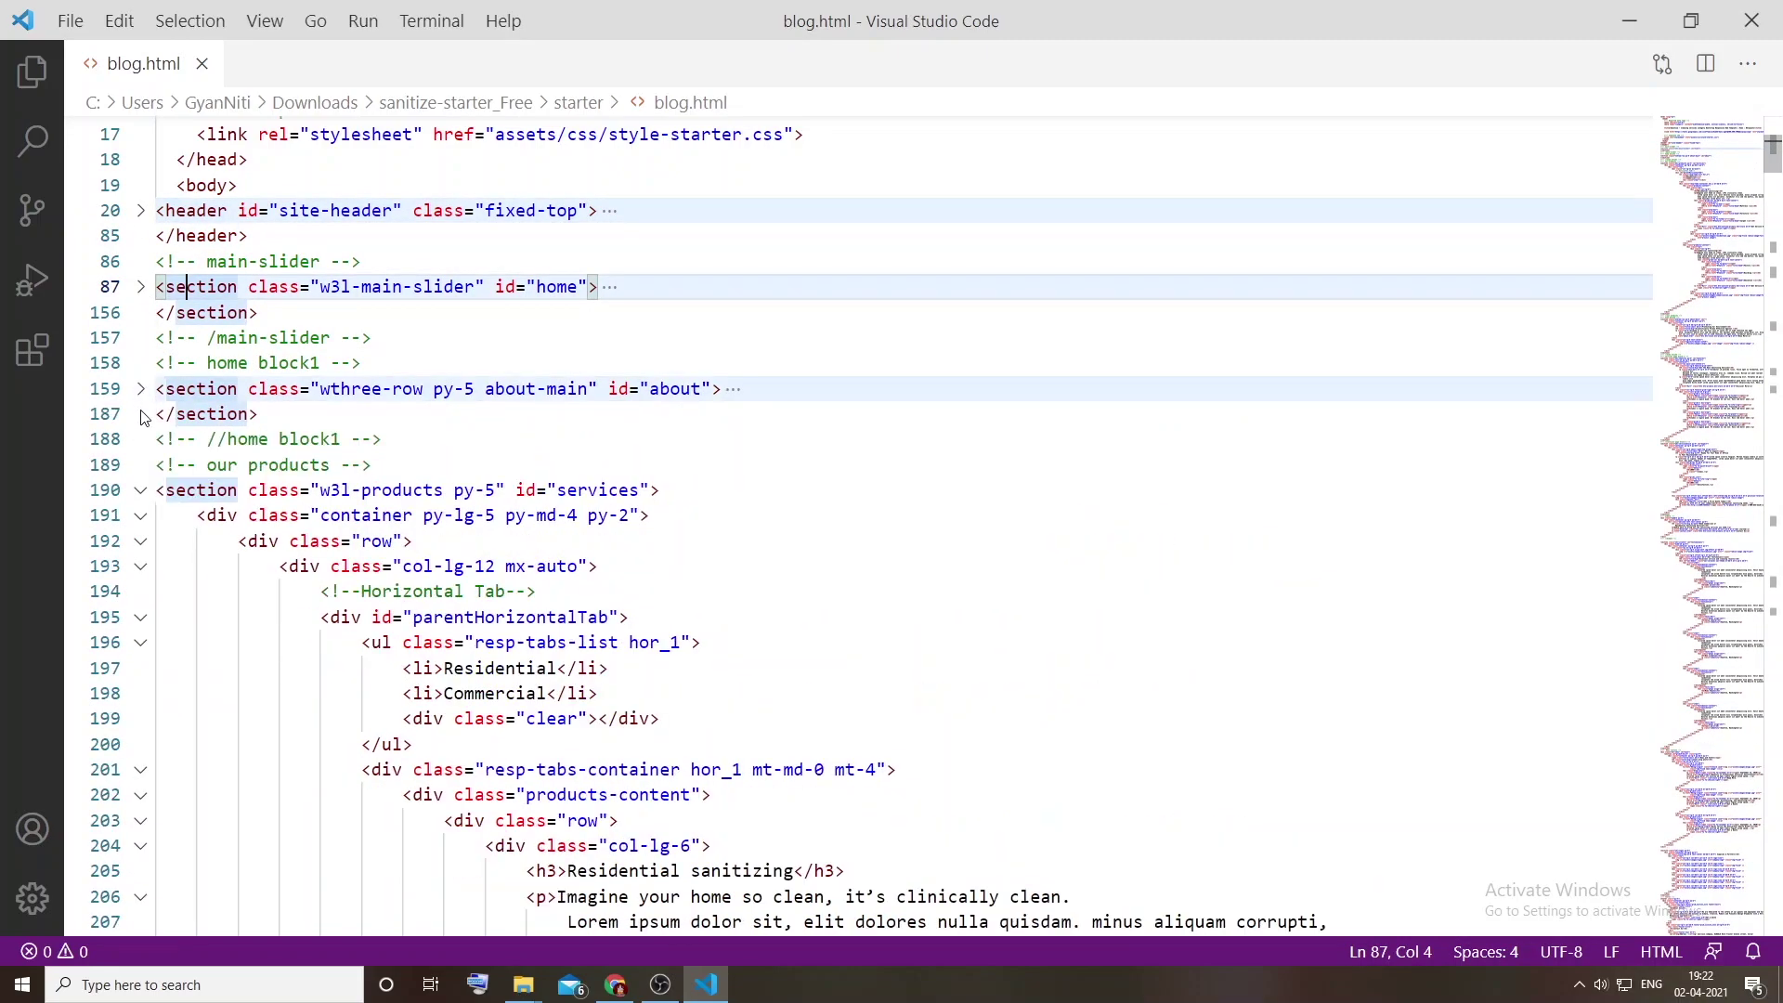
click(141, 490)
click(140, 592)
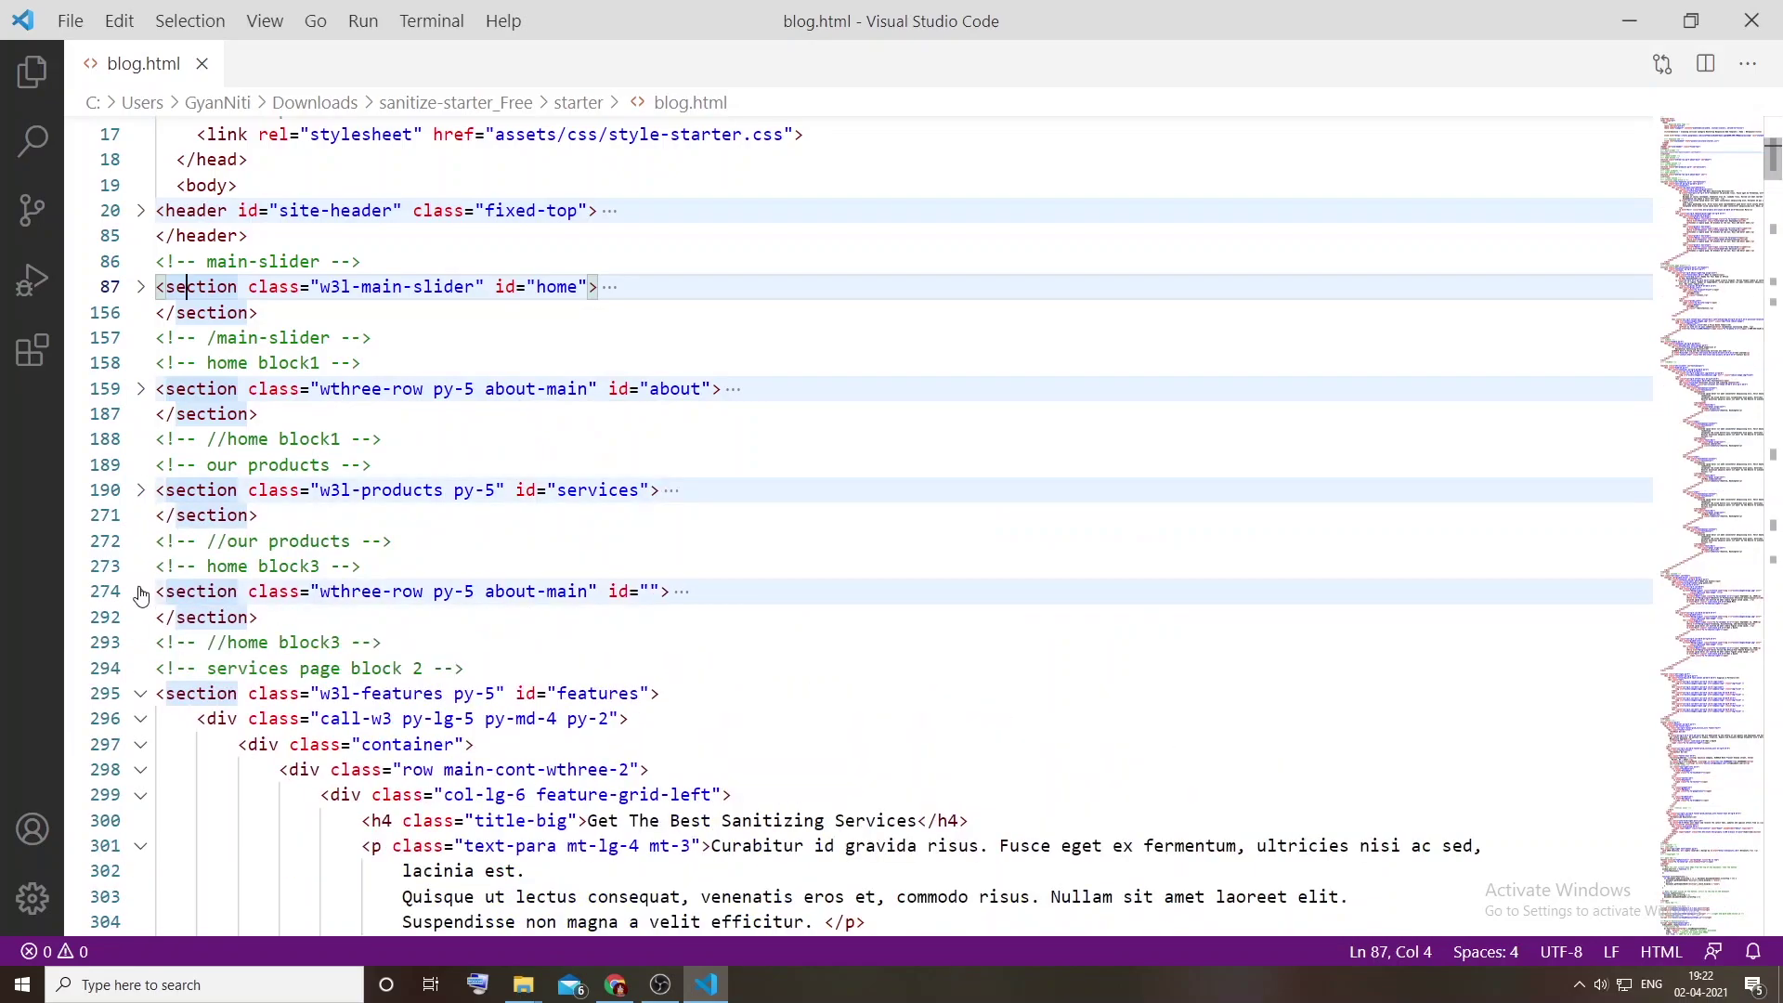
click(141, 694)
click(142, 770)
scroll(174, 748, down, 2)
click(142, 714)
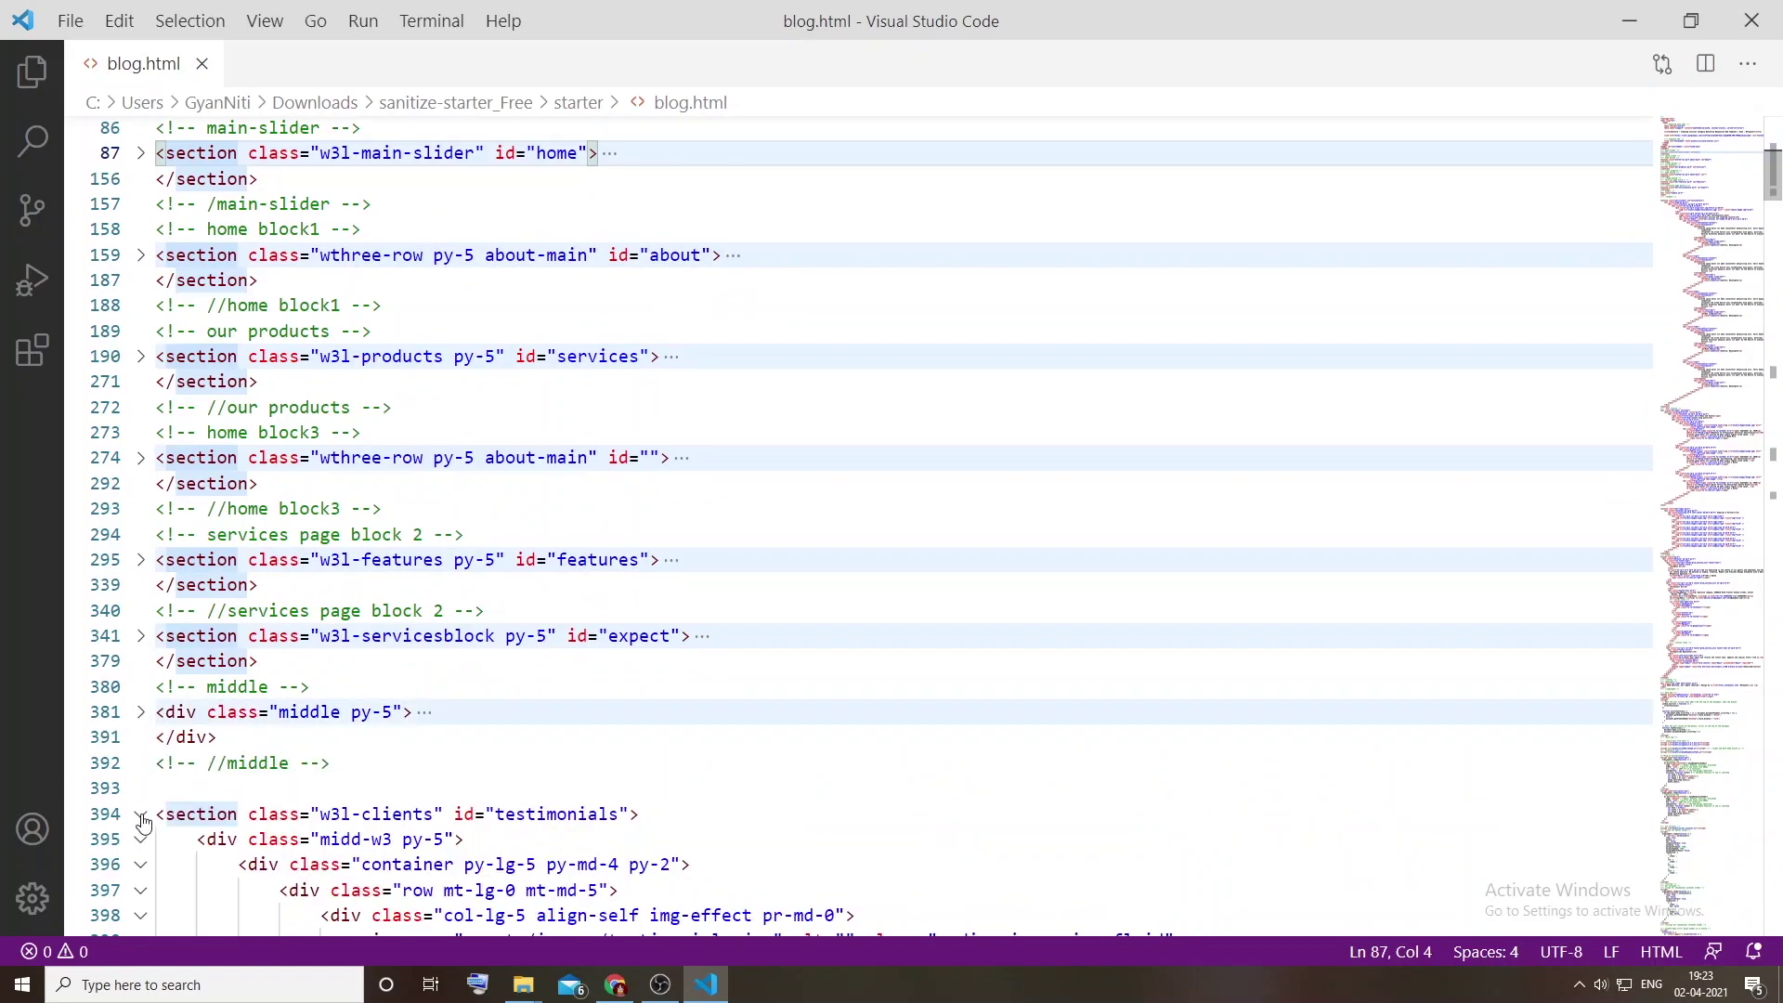
click(140, 816)
scroll(140, 743, down, 3)
click(140, 693)
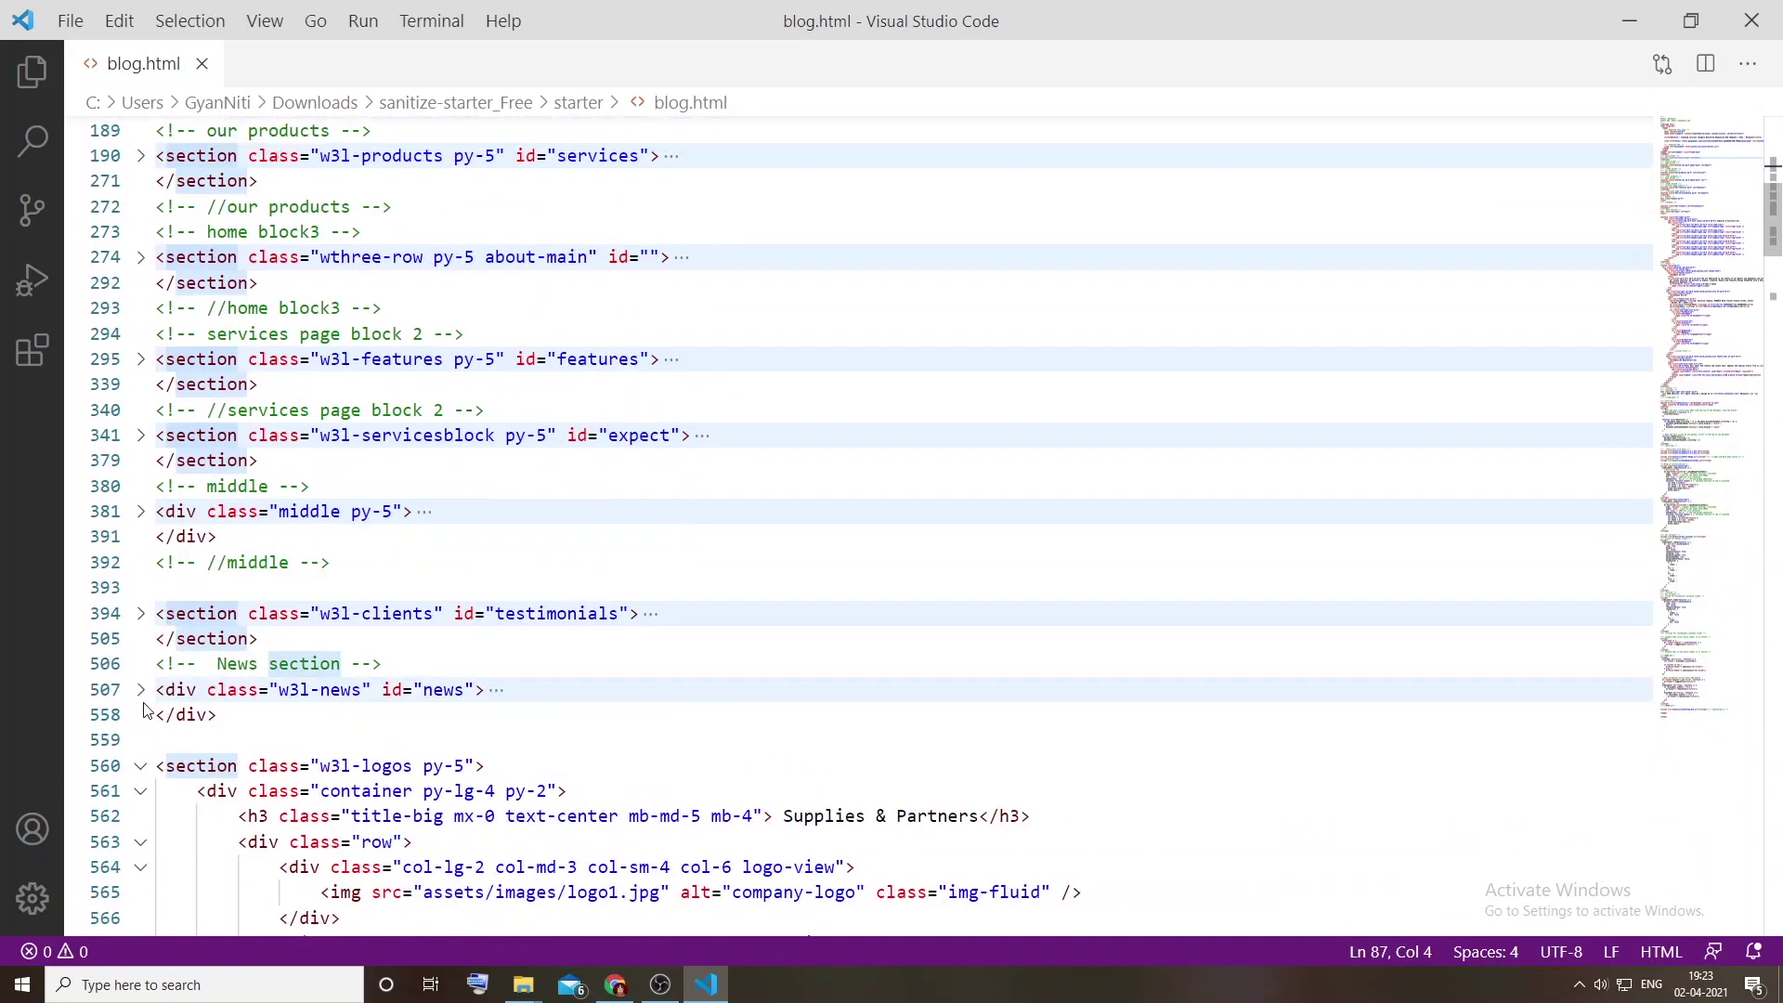
click(140, 769)
scroll(139, 777, down, 2)
Step: Replace lines 86 through the end of the logos section with the copied blog markup and save
click(316, 682)
scroll(239, 344, up, 6)
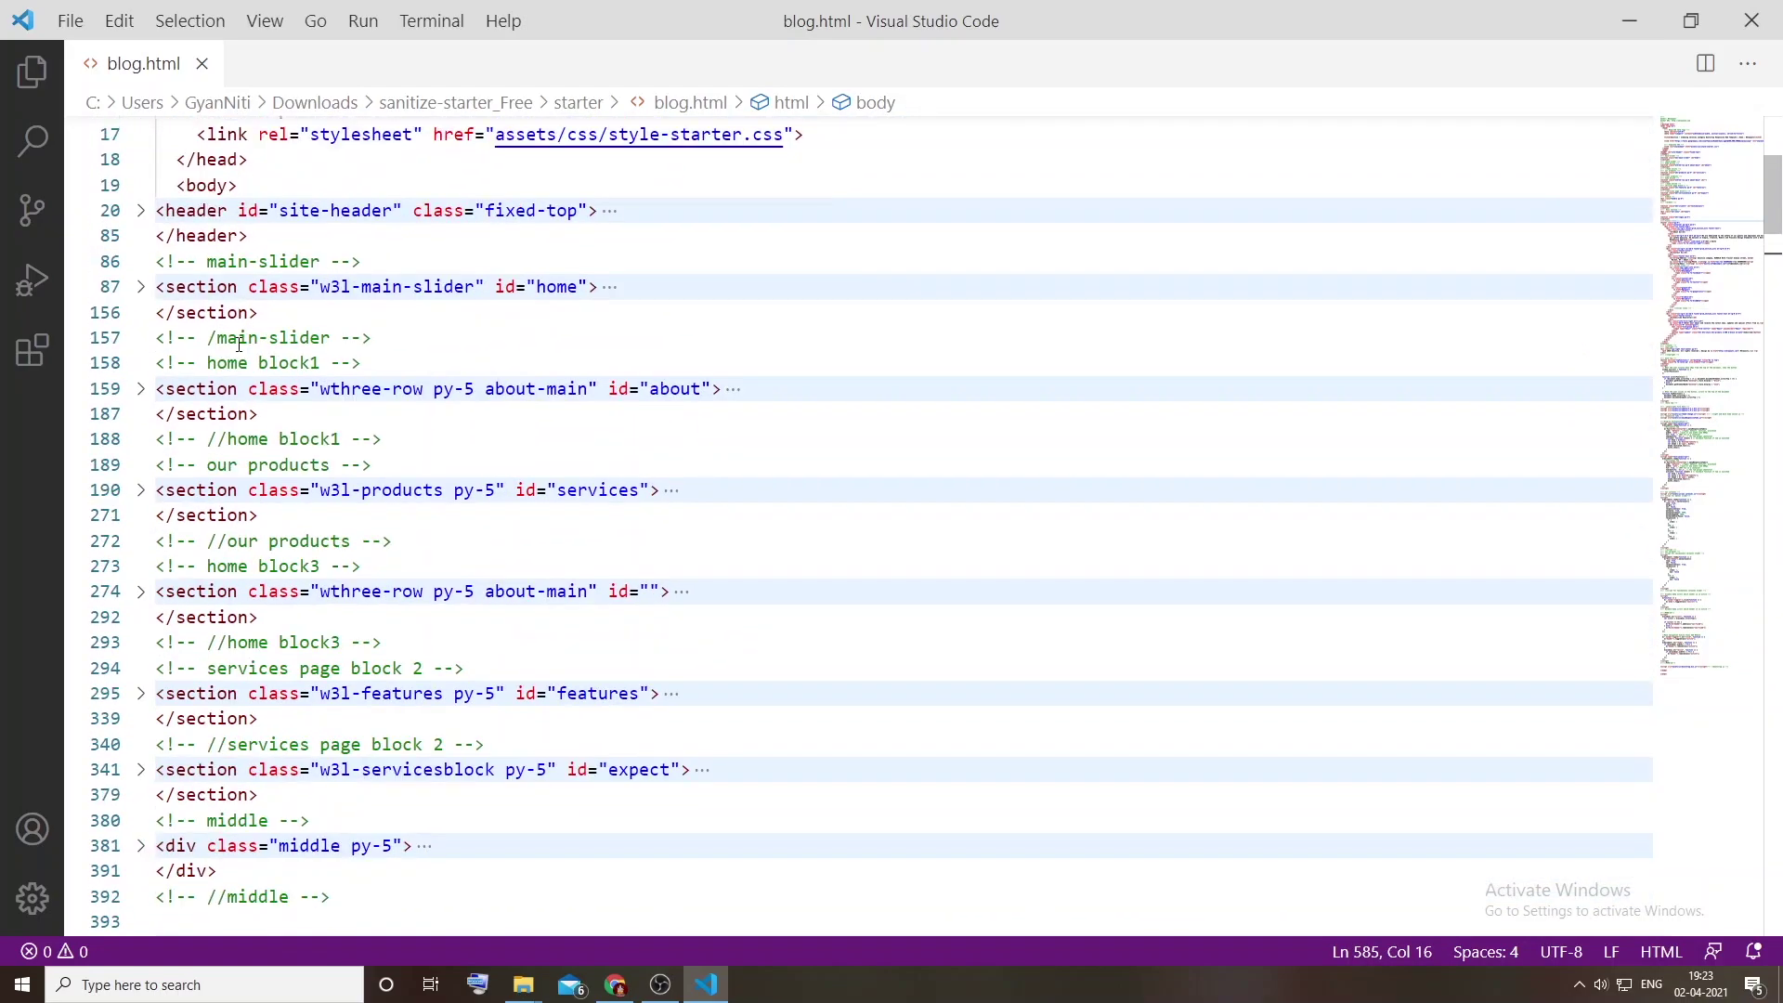
scroll(240, 344, down, 5)
click(260, 724)
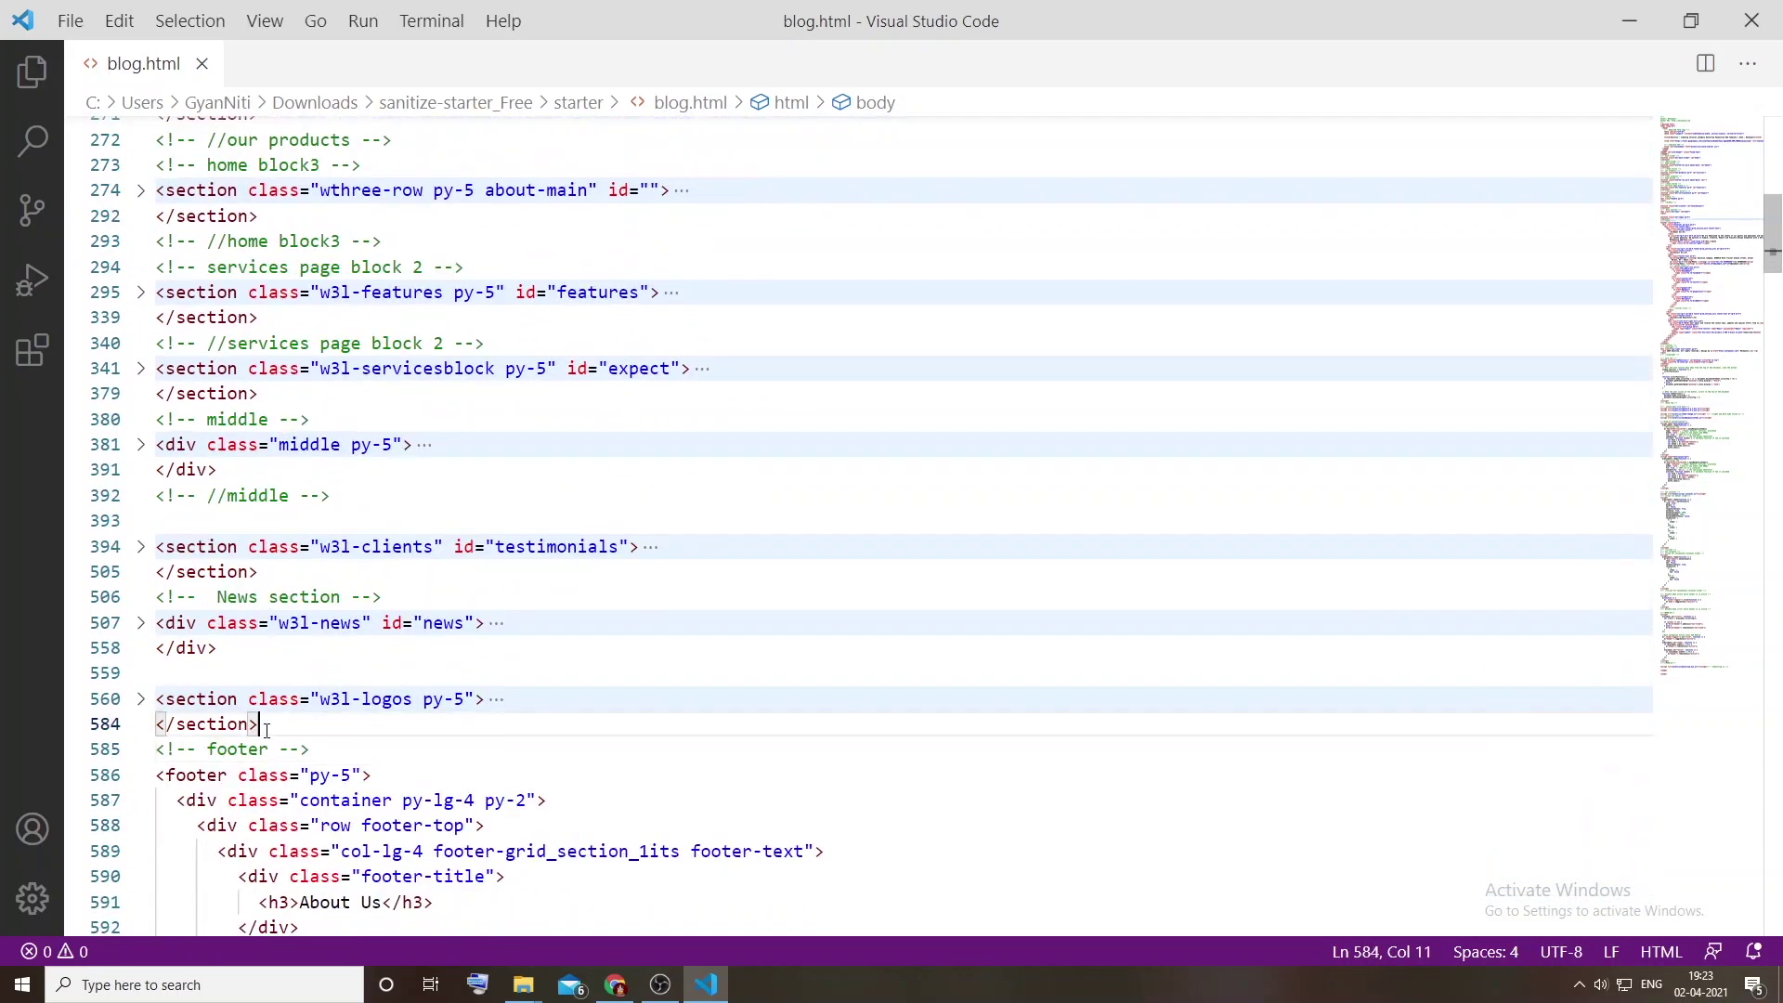
scroll(218, 461, up, 6)
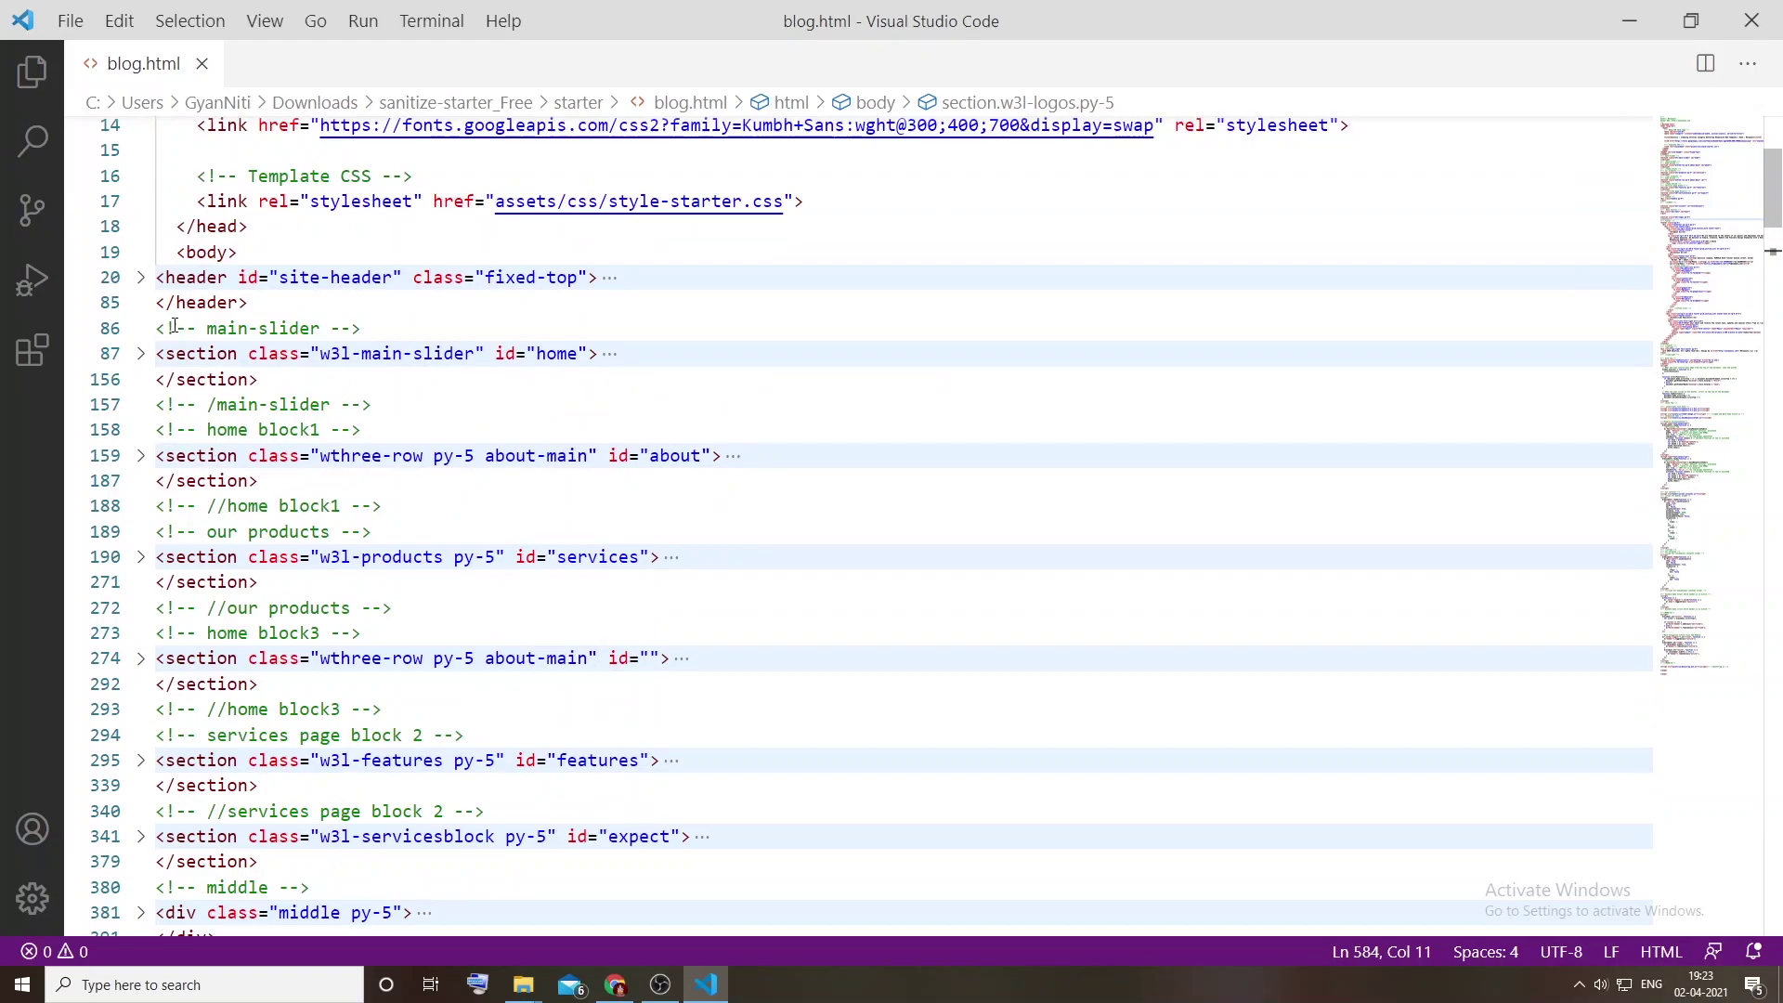
shift+click(158, 331)
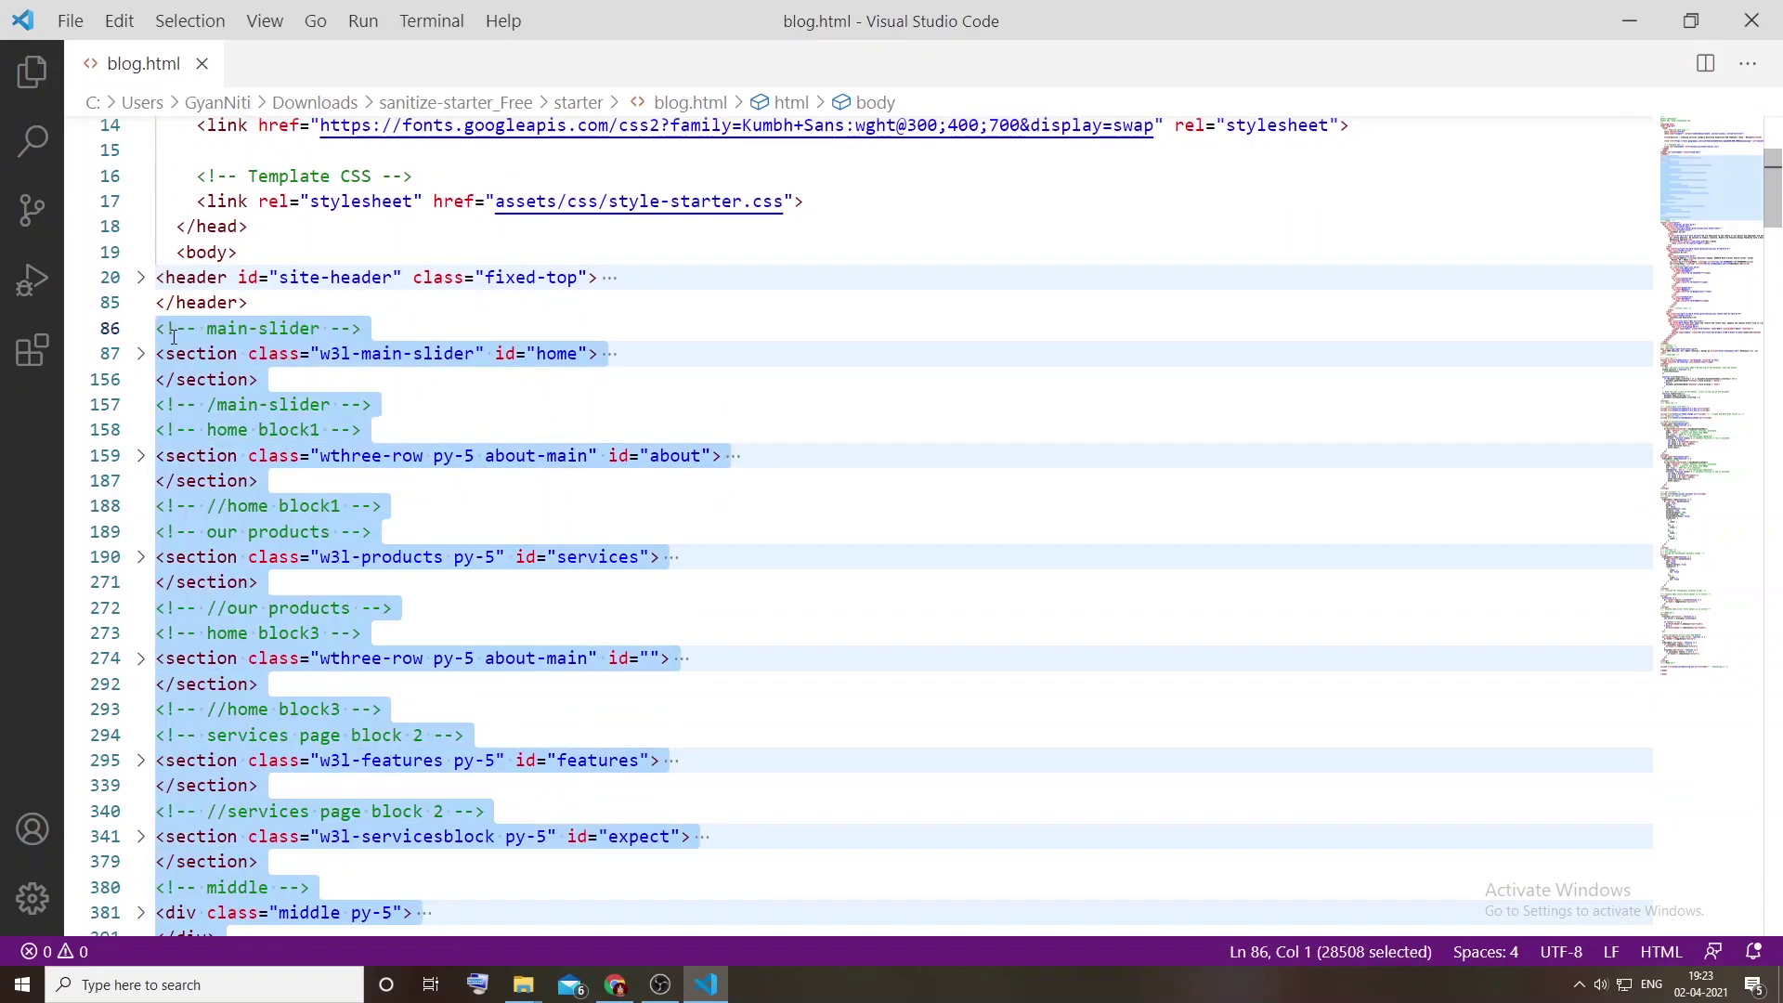
key(ctrl+v)
key(ctrl+s)
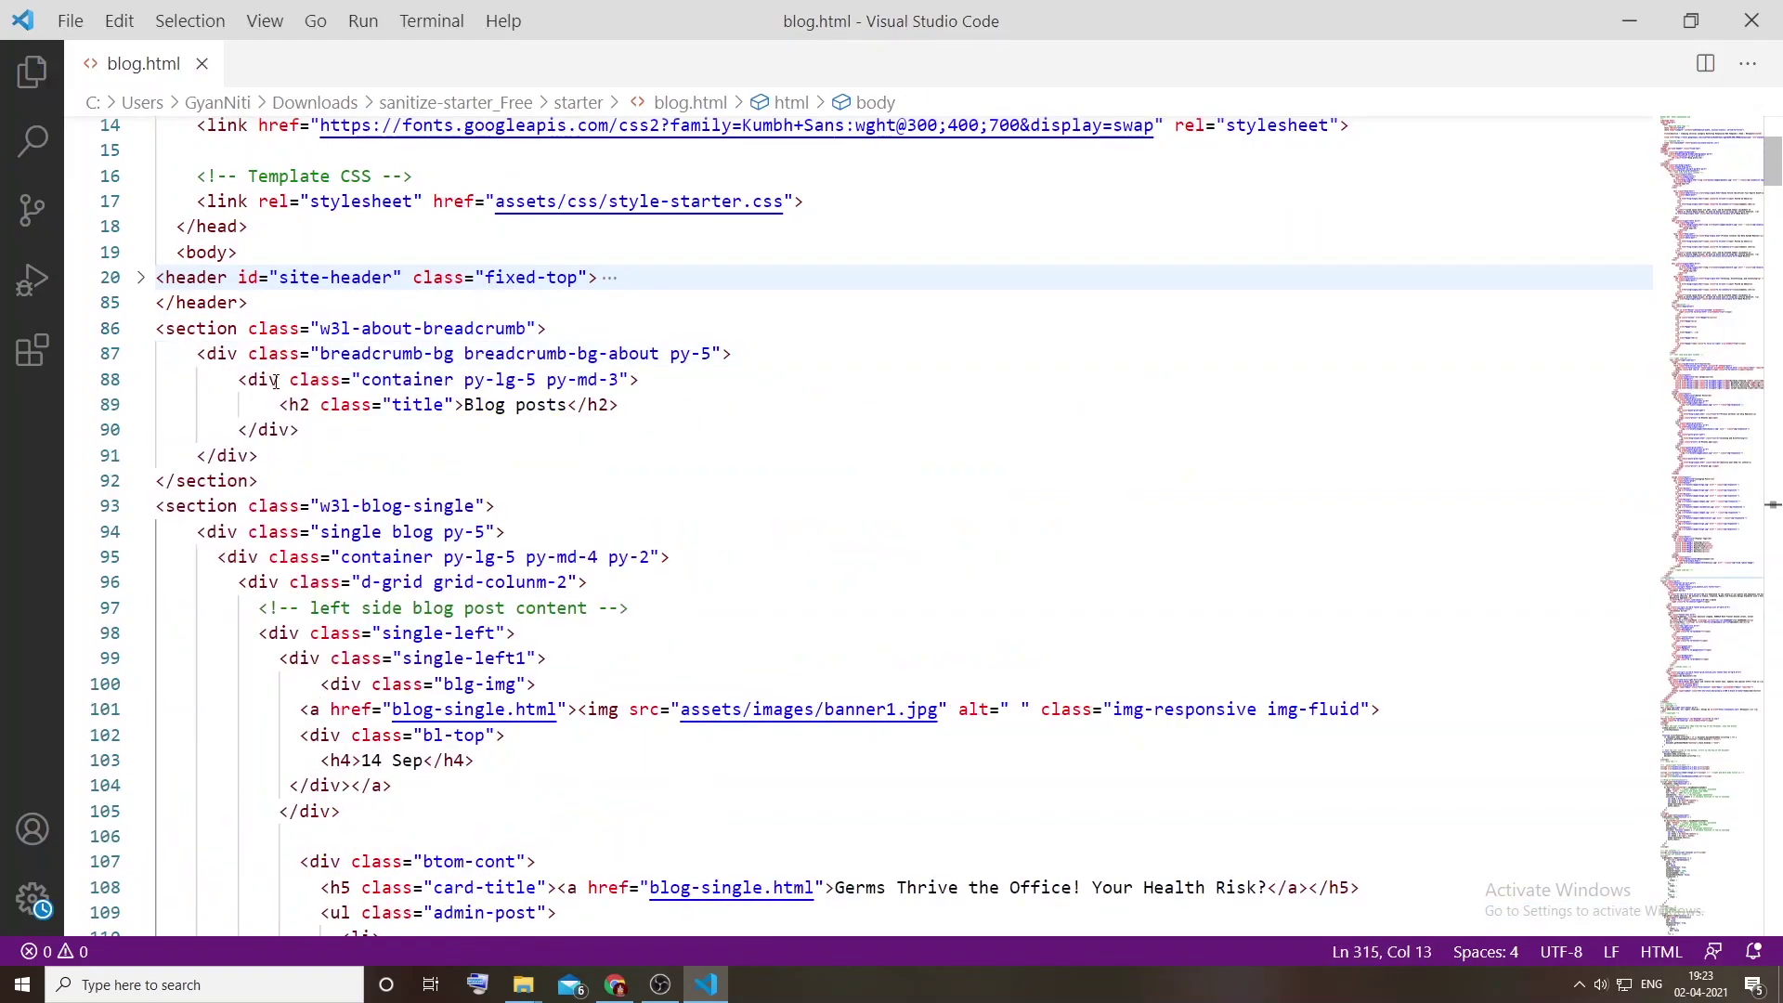
key(alt+Tab)
Step: Open the local blog.html in Chrome and scroll through the new page
key(Return)
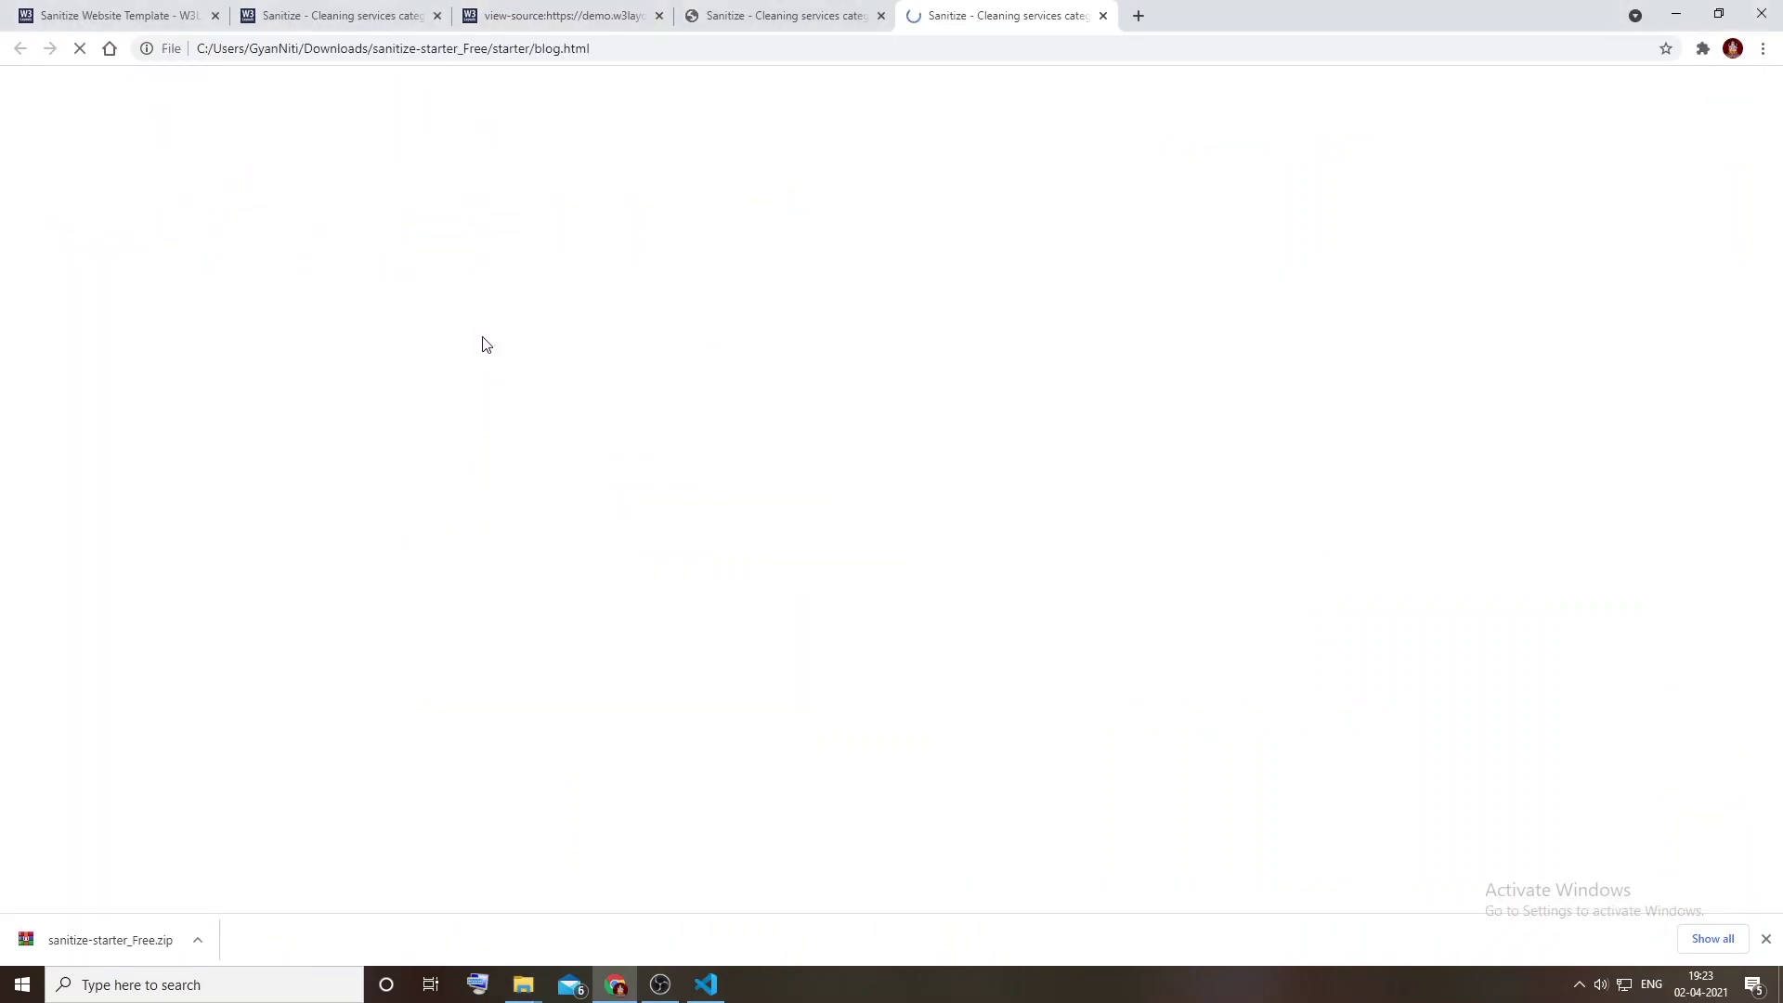
scroll(767, 343, down, 12)
scroll(766, 343, down, 20)
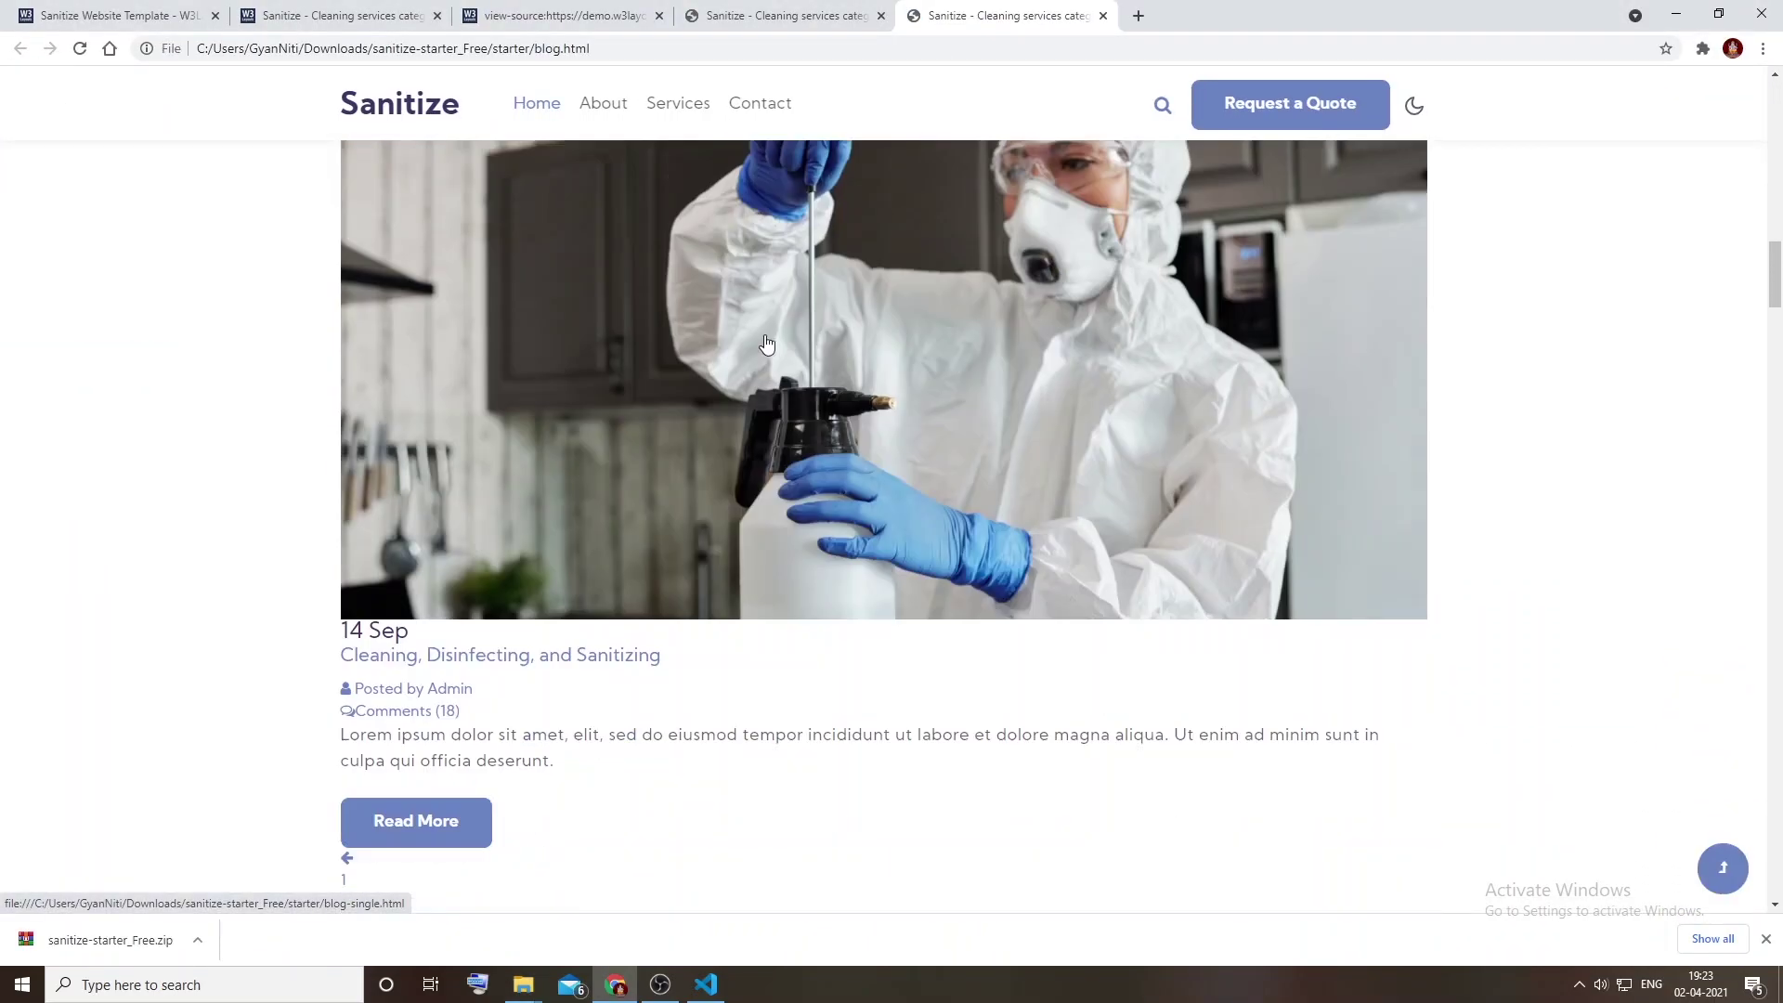
scroll(766, 344, down, 8)
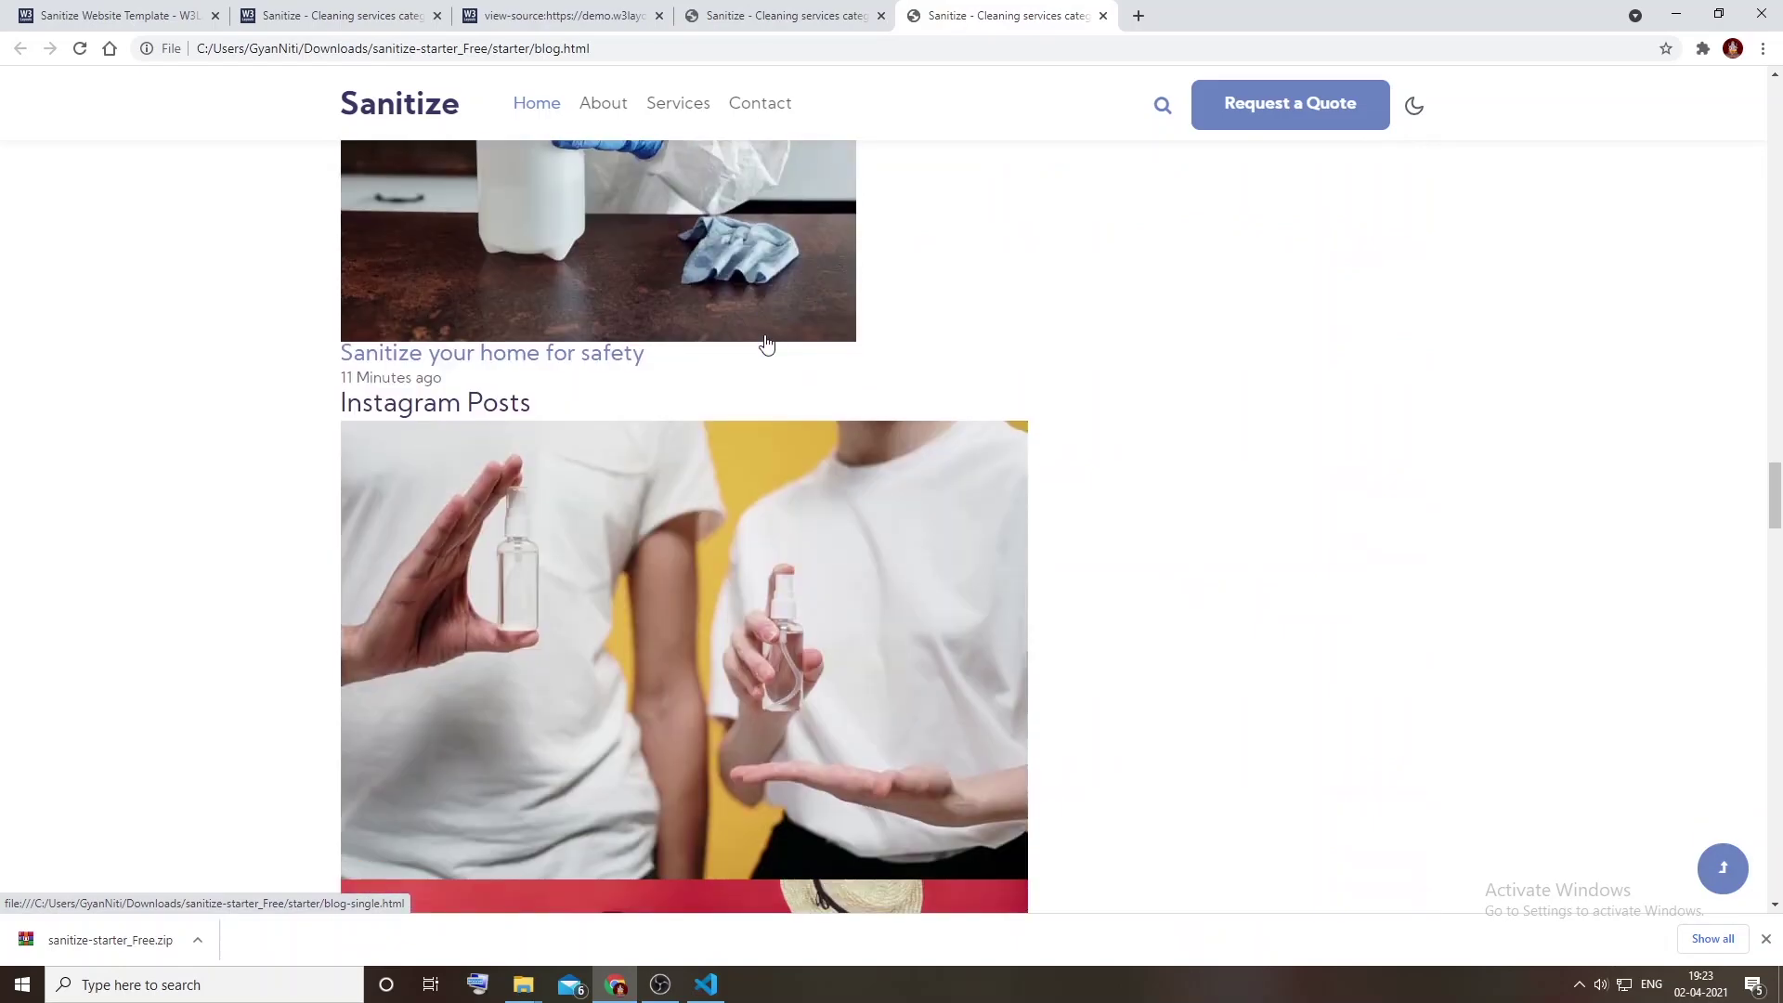
Step: On the demo site's tab, go to Blog > Blog Single Post and scroll through it
click(834, 11)
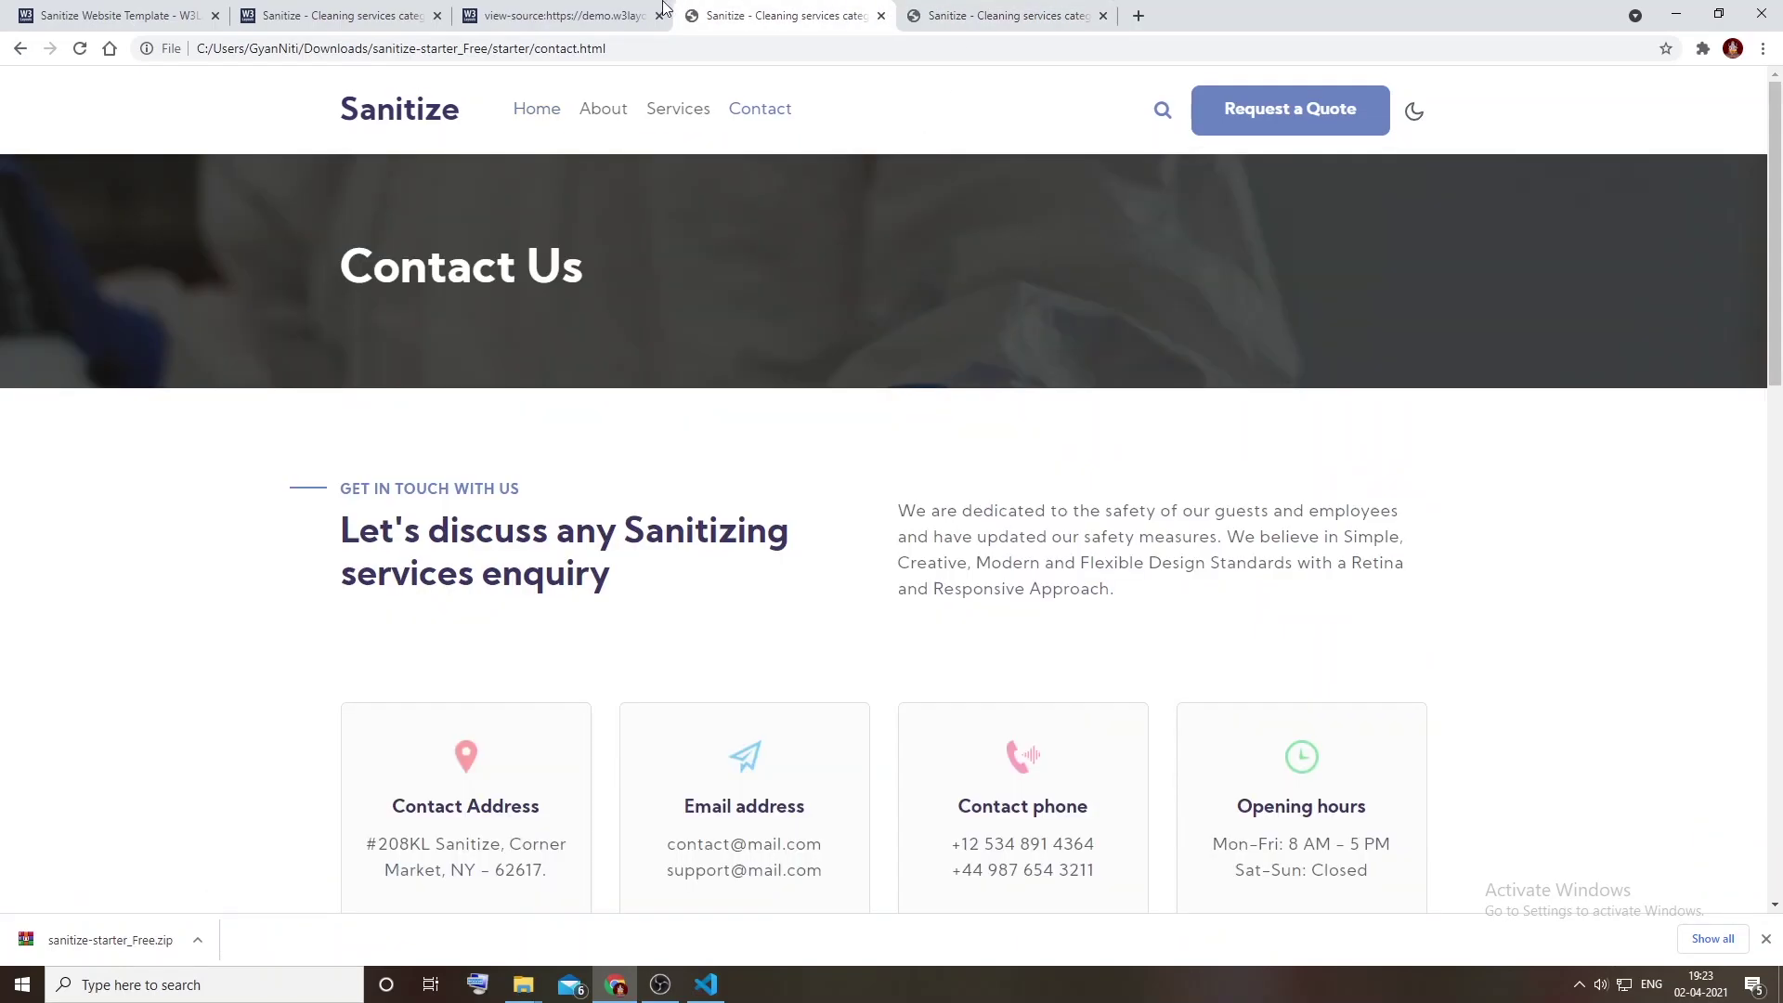
click(614, 11)
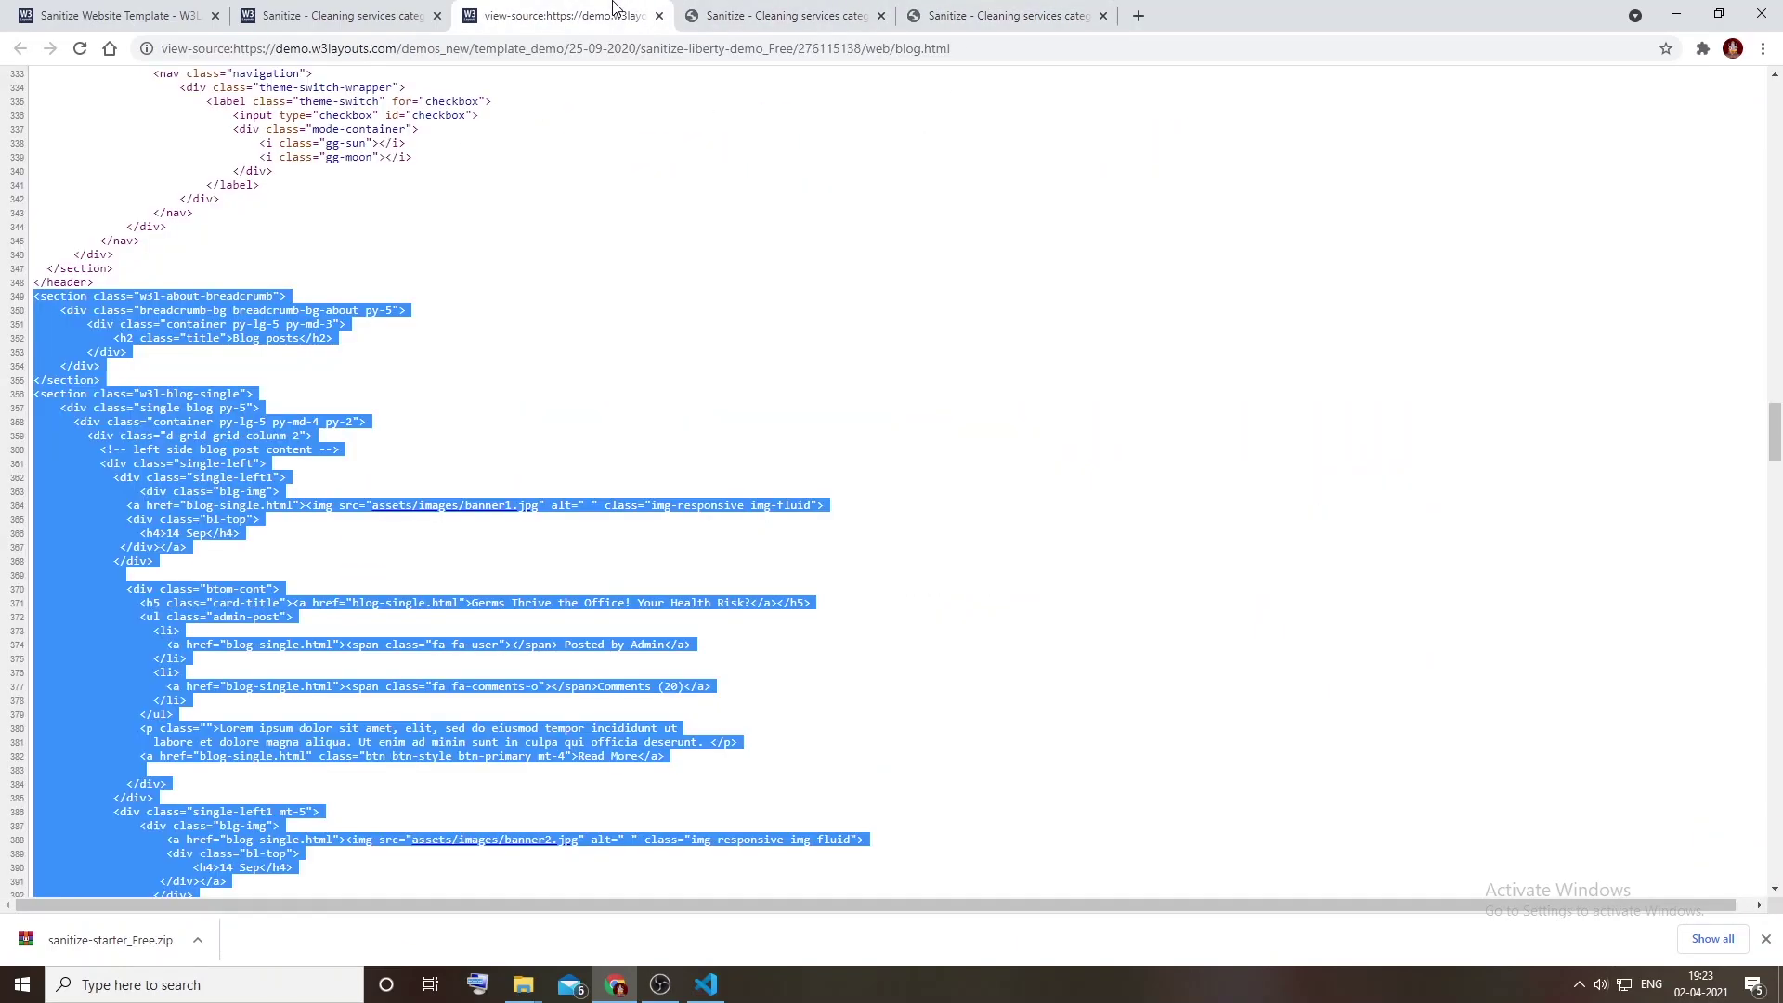
click(383, 9)
click(736, 156)
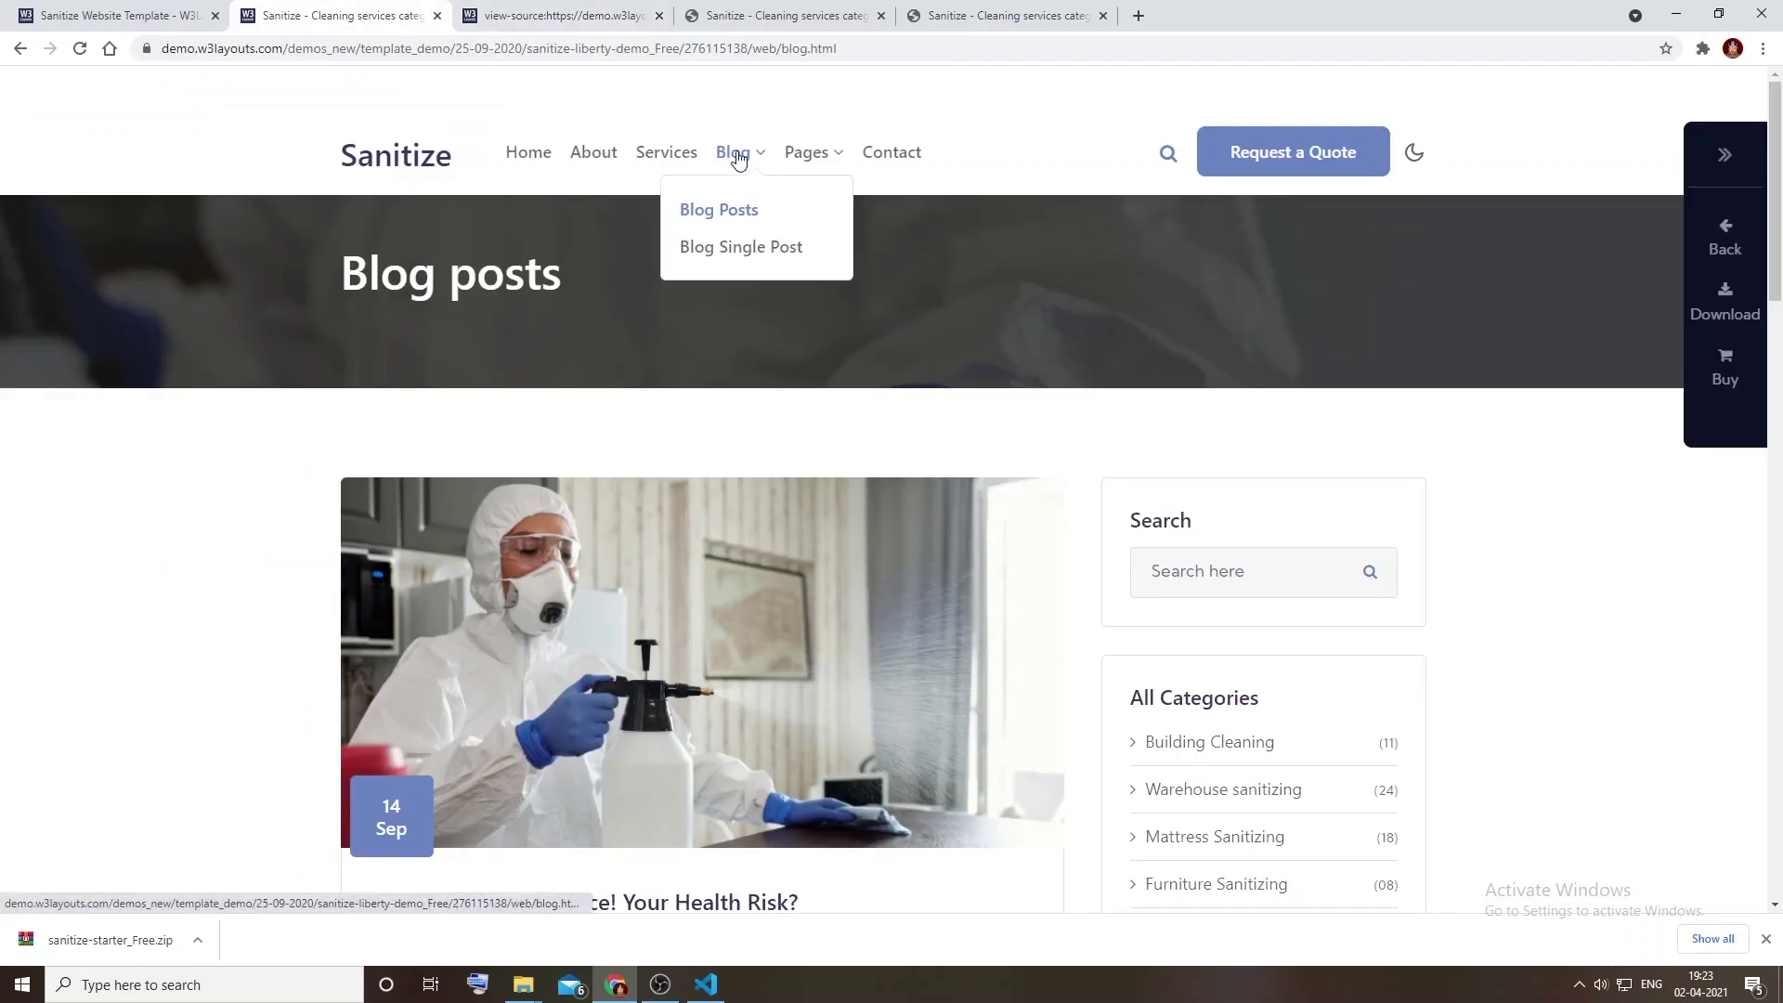
click(755, 249)
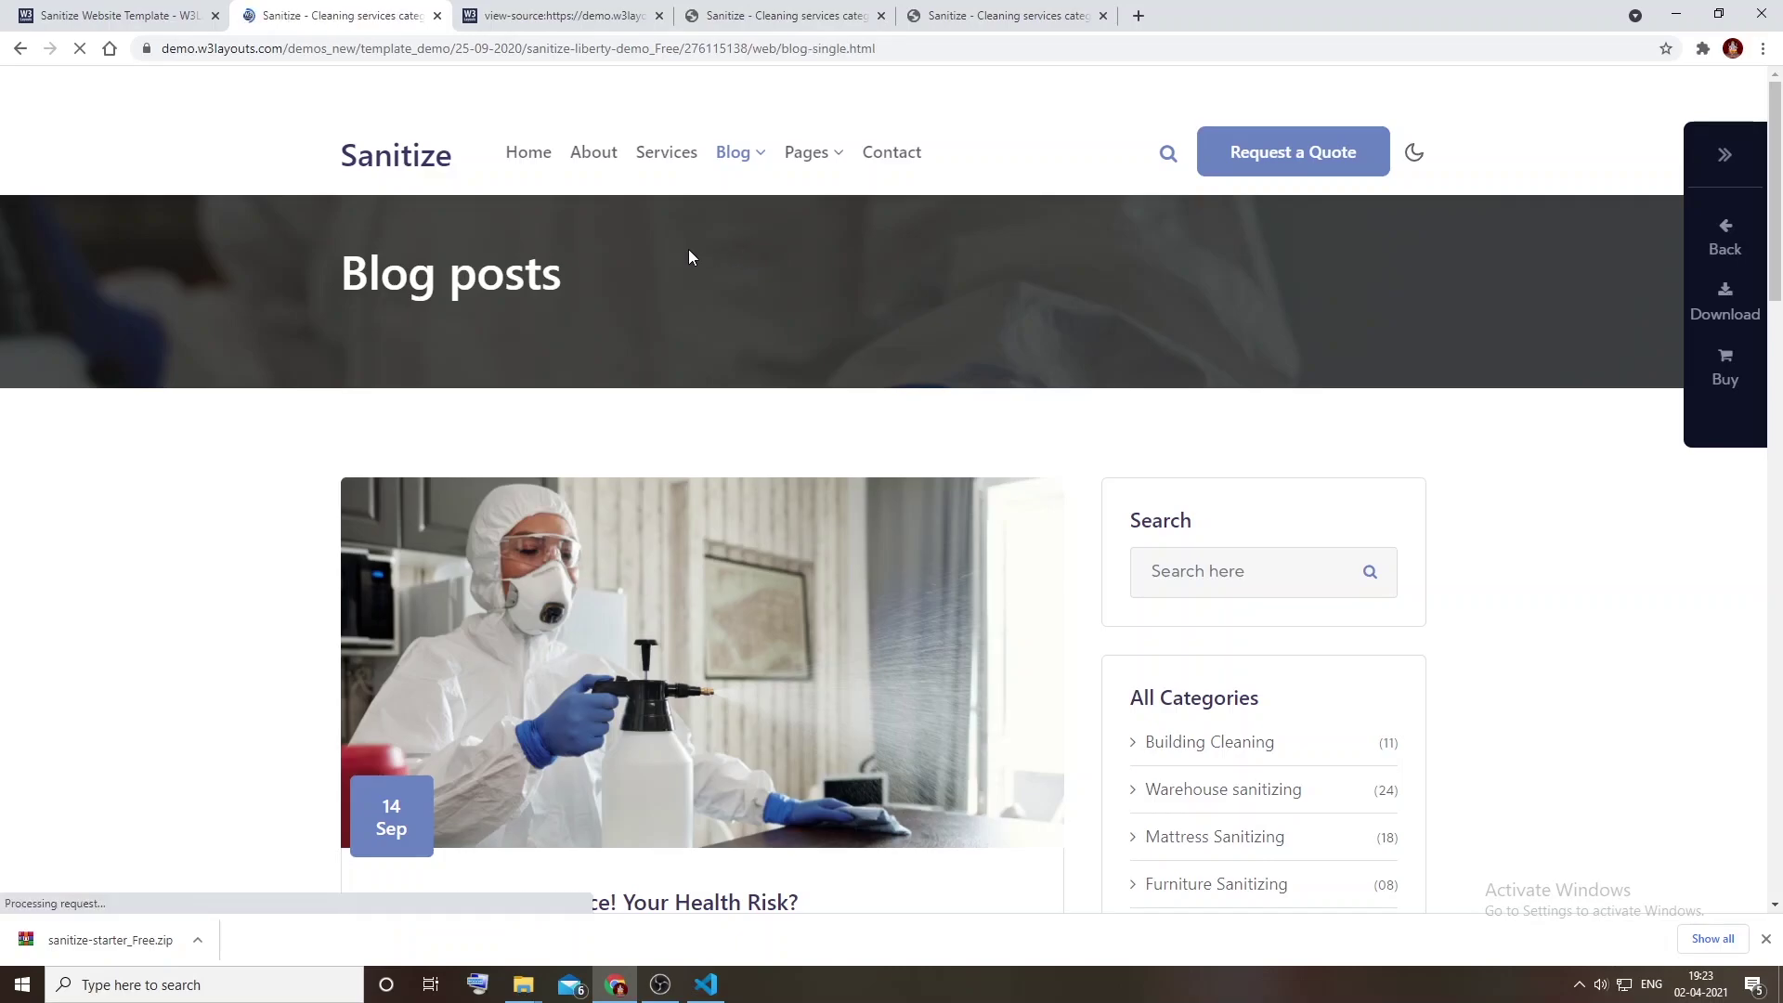
scroll(689, 256, down, 4)
scroll(688, 256, down, 12)
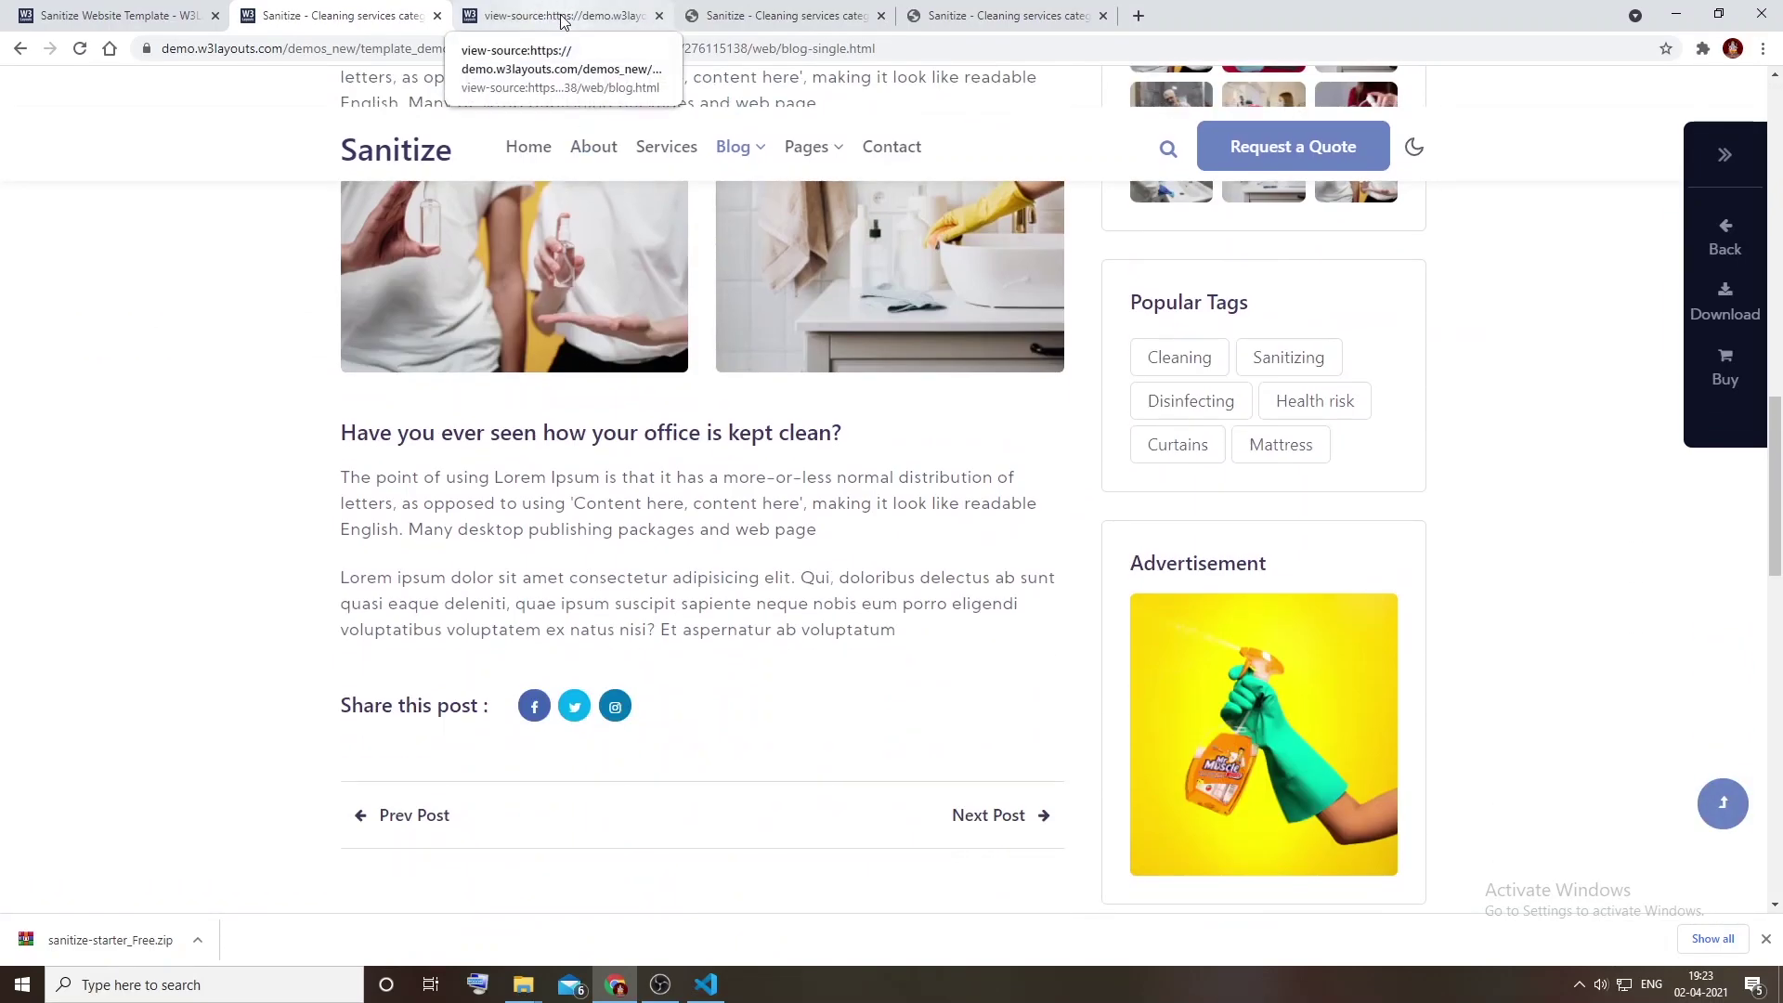
right_click(253, 244)
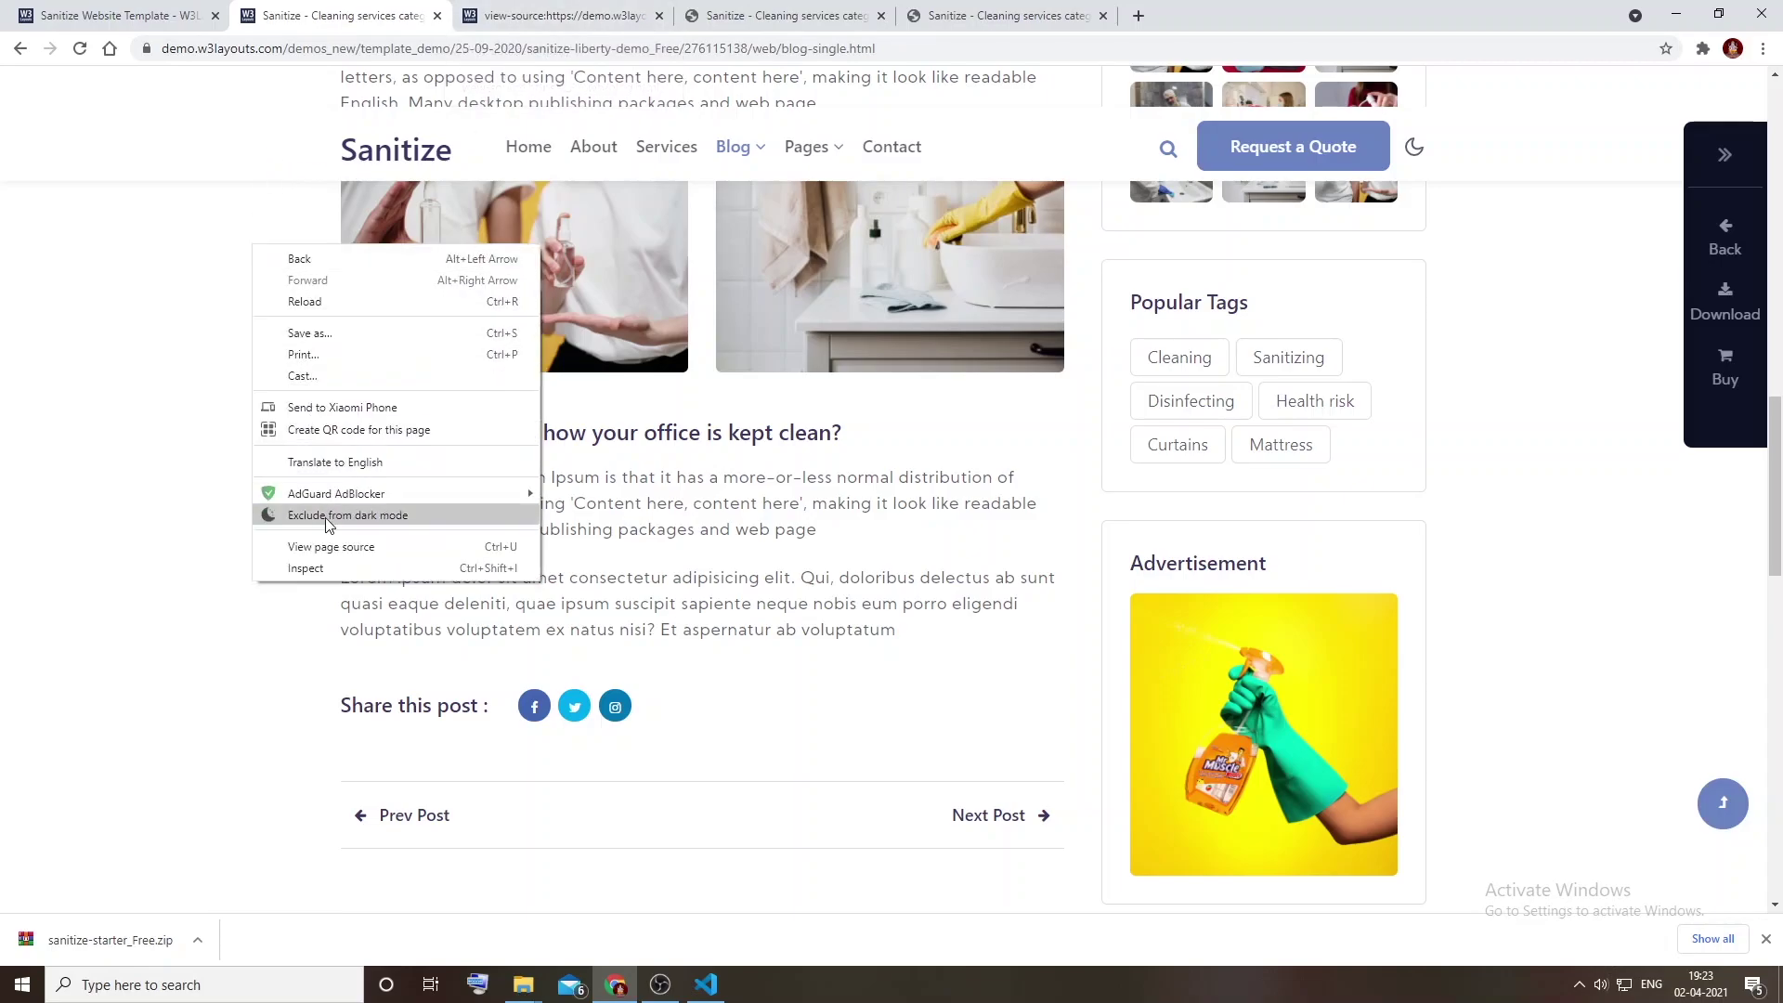
Step: View the demo page's source and start selecting from the breadcrumb section on line 349
click(331, 546)
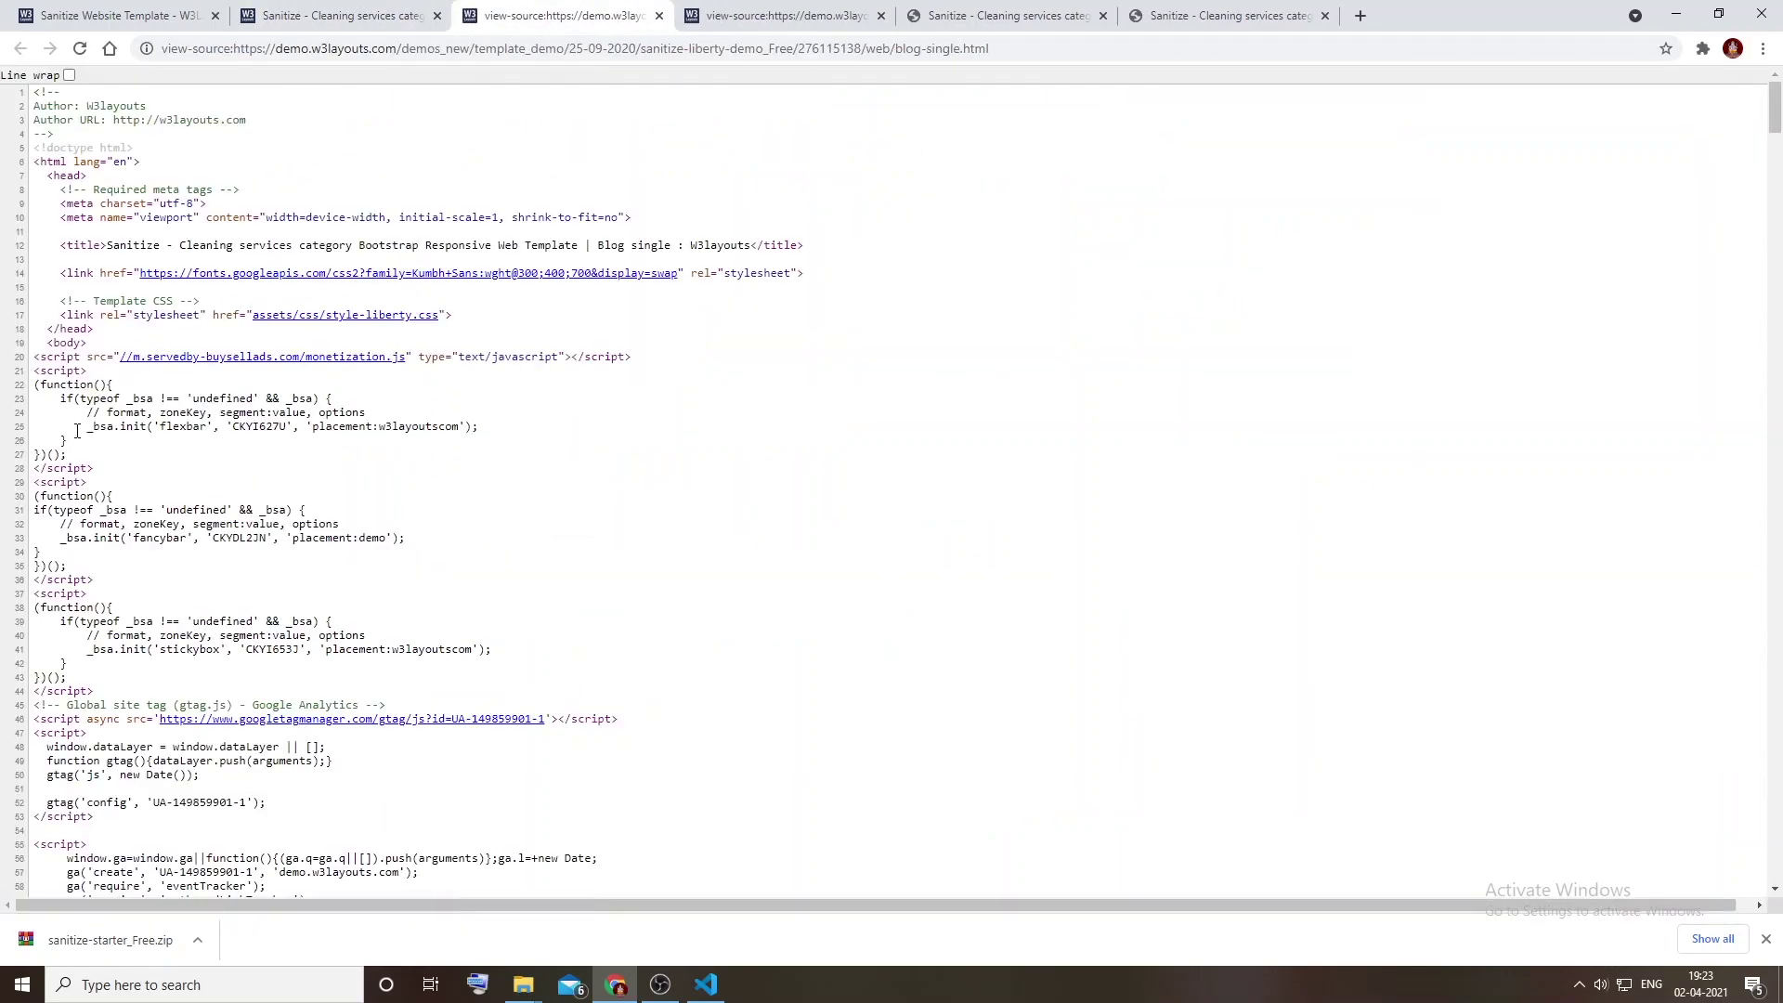
scroll(67, 405, down, 8)
scroll(66, 405, down, 20)
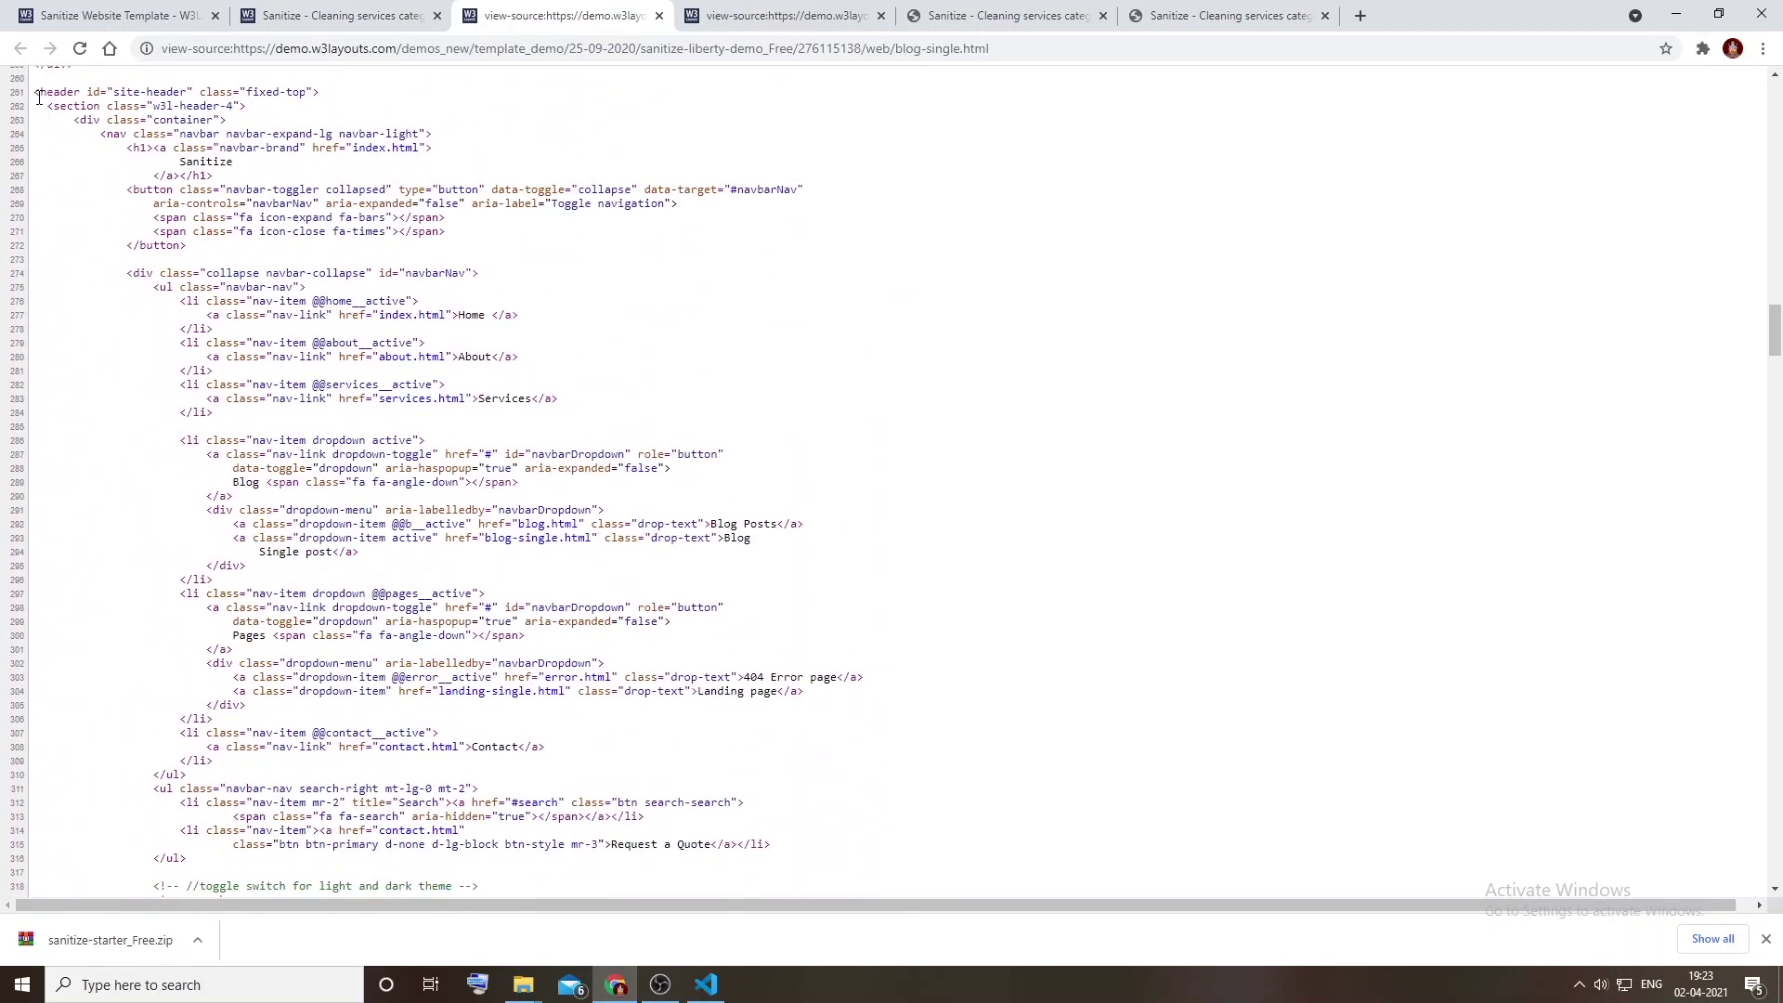
drag(34, 99, 58, 107)
scroll(108, 290, down, 9)
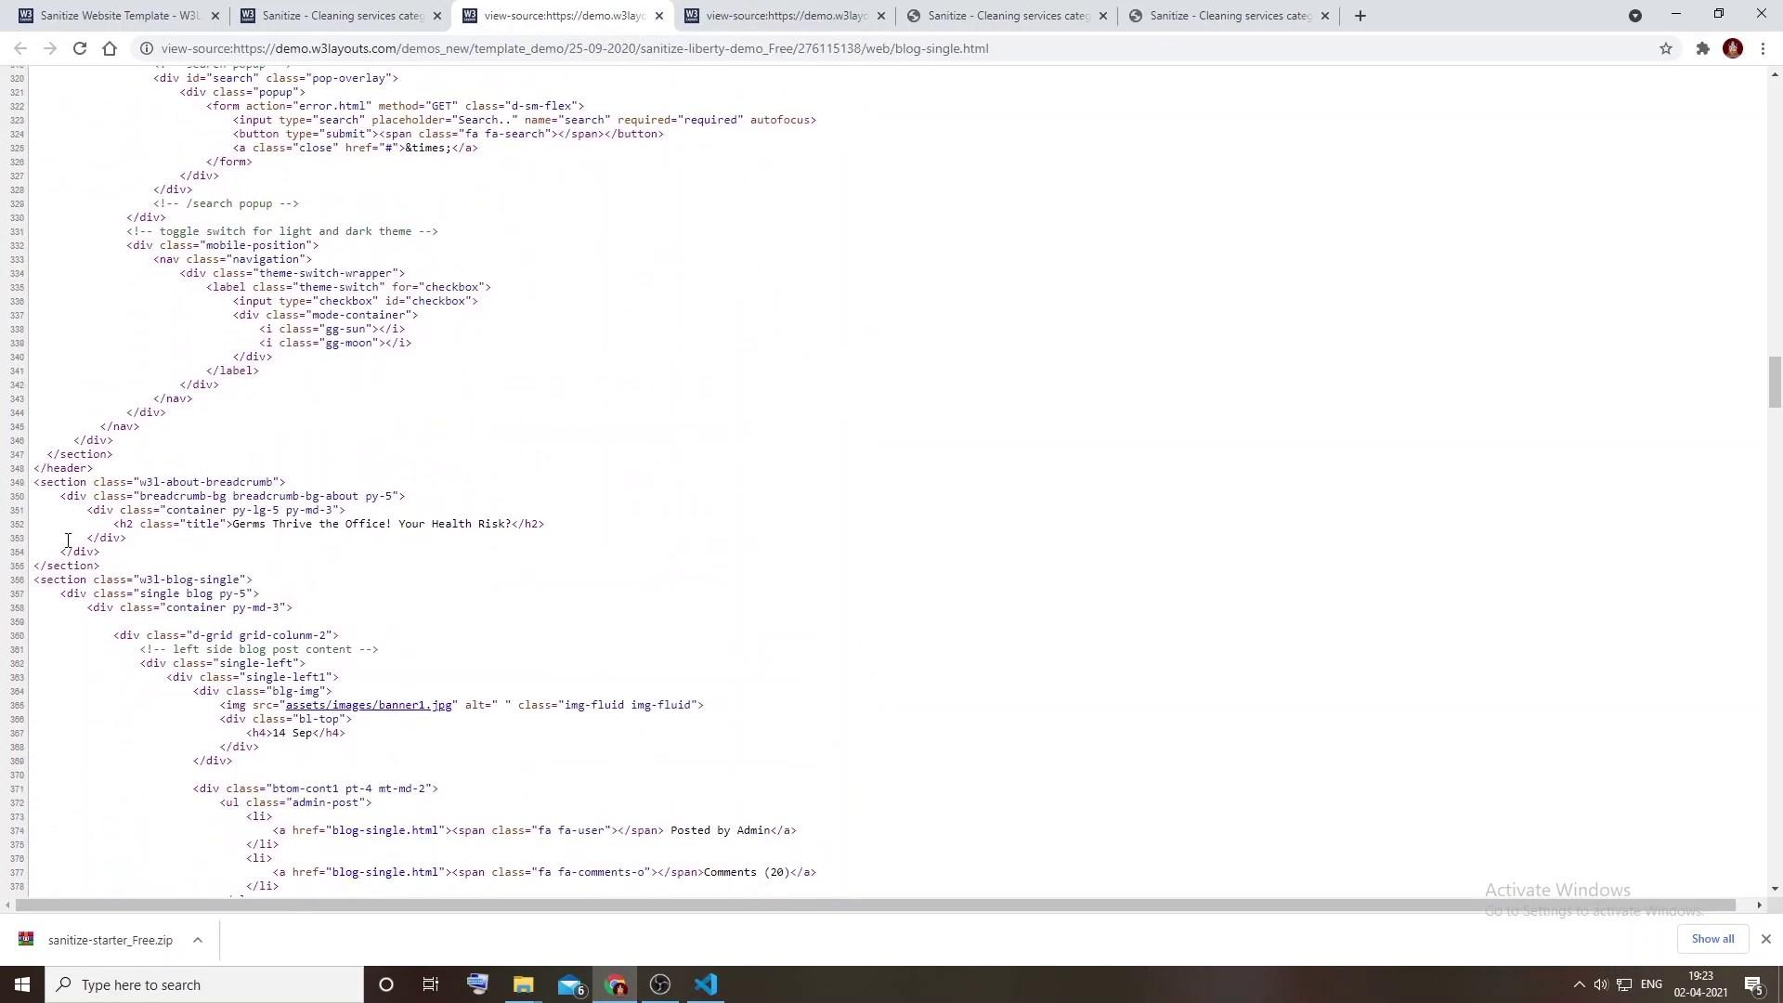
drag(35, 486, 260, 595)
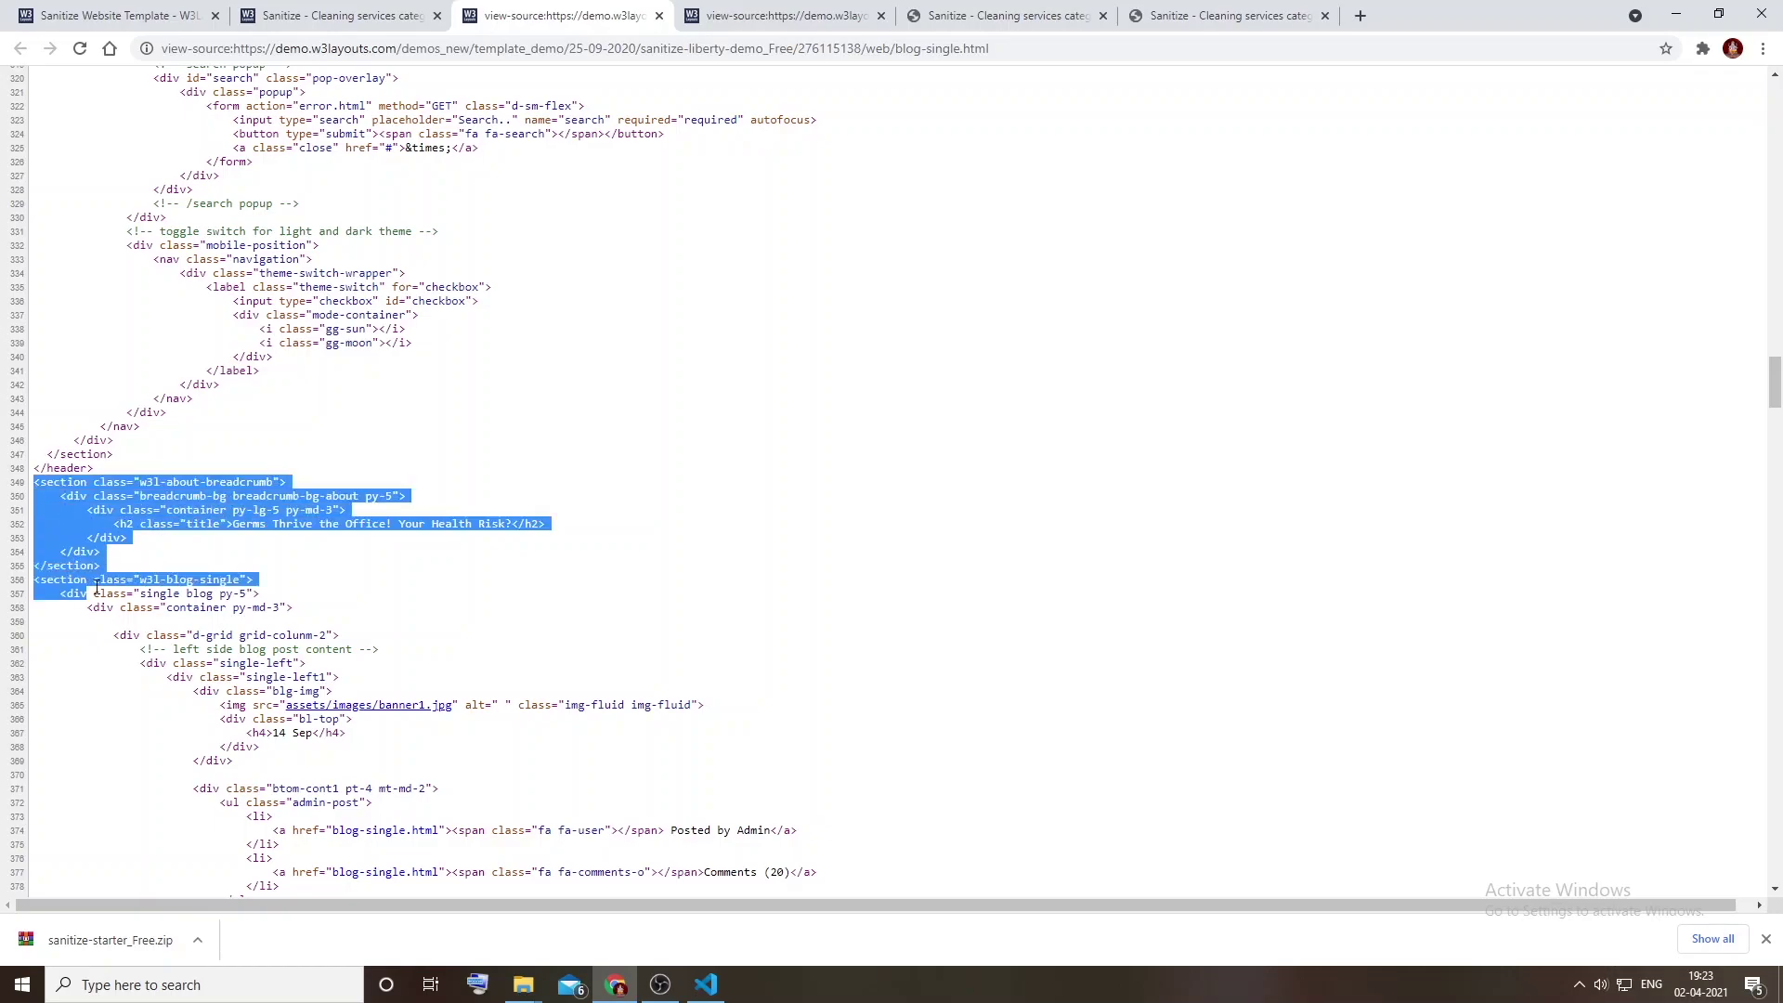
scroll(137, 569, down, 20)
scroll(136, 570, down, 15)
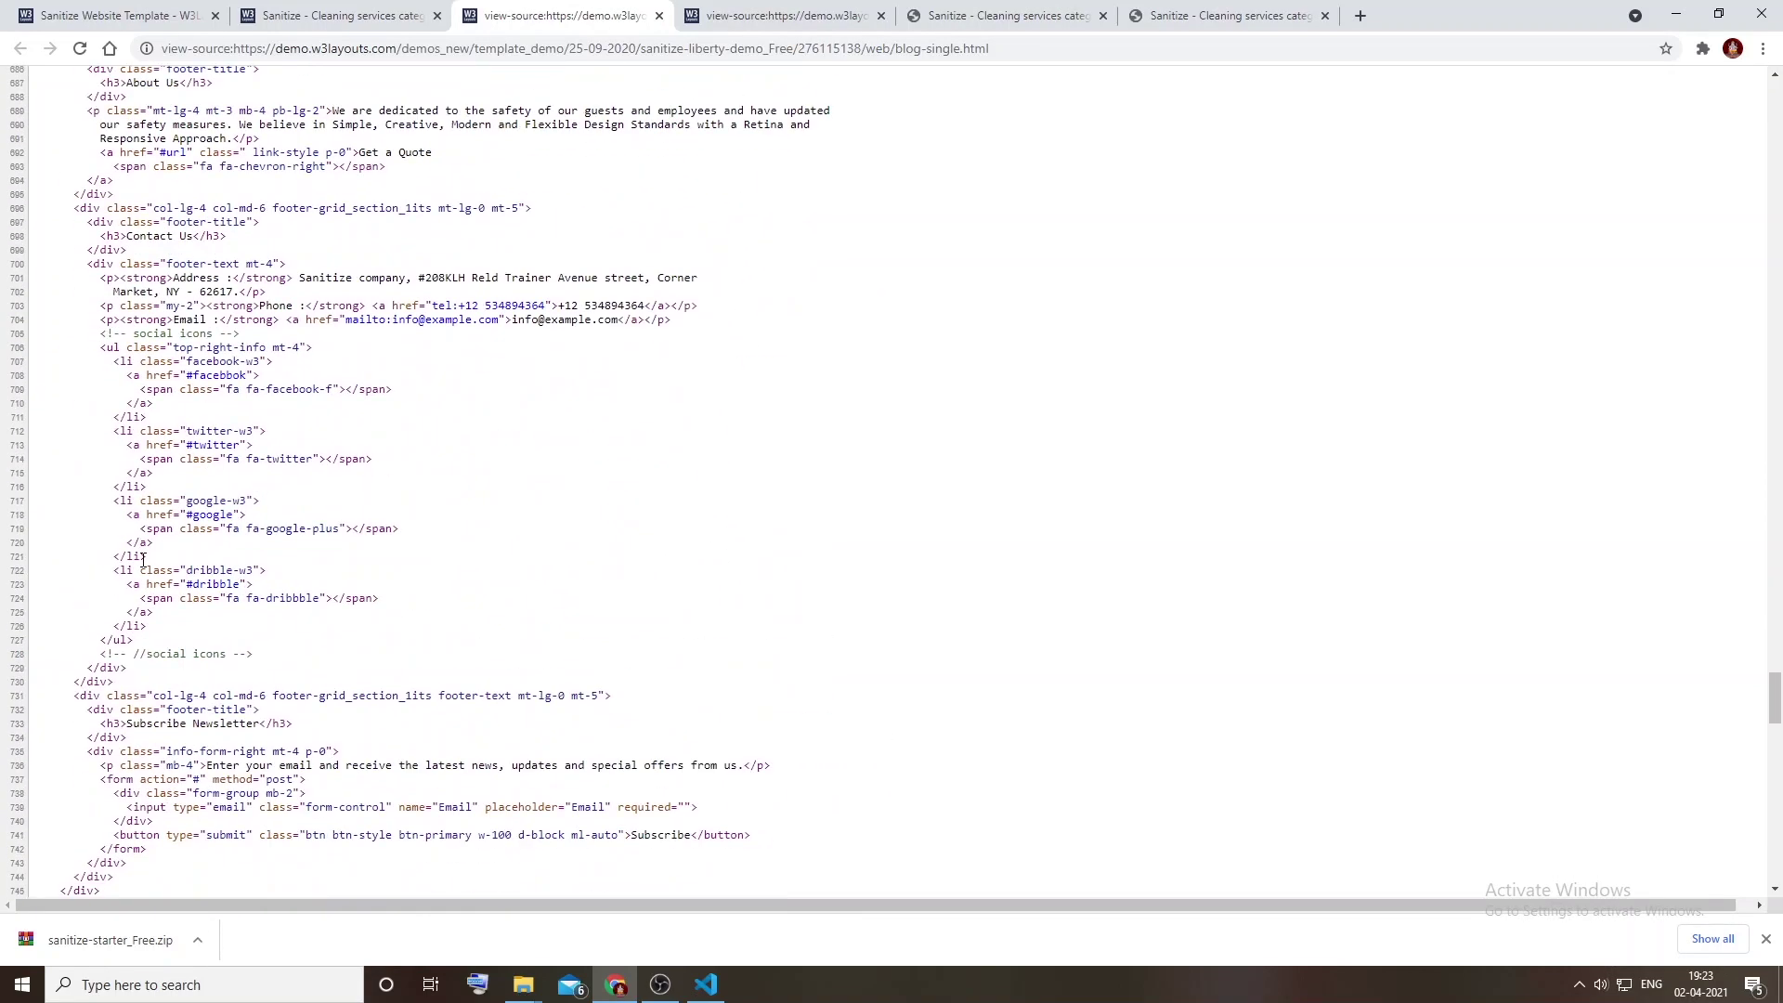
scroll(144, 558, down, 7)
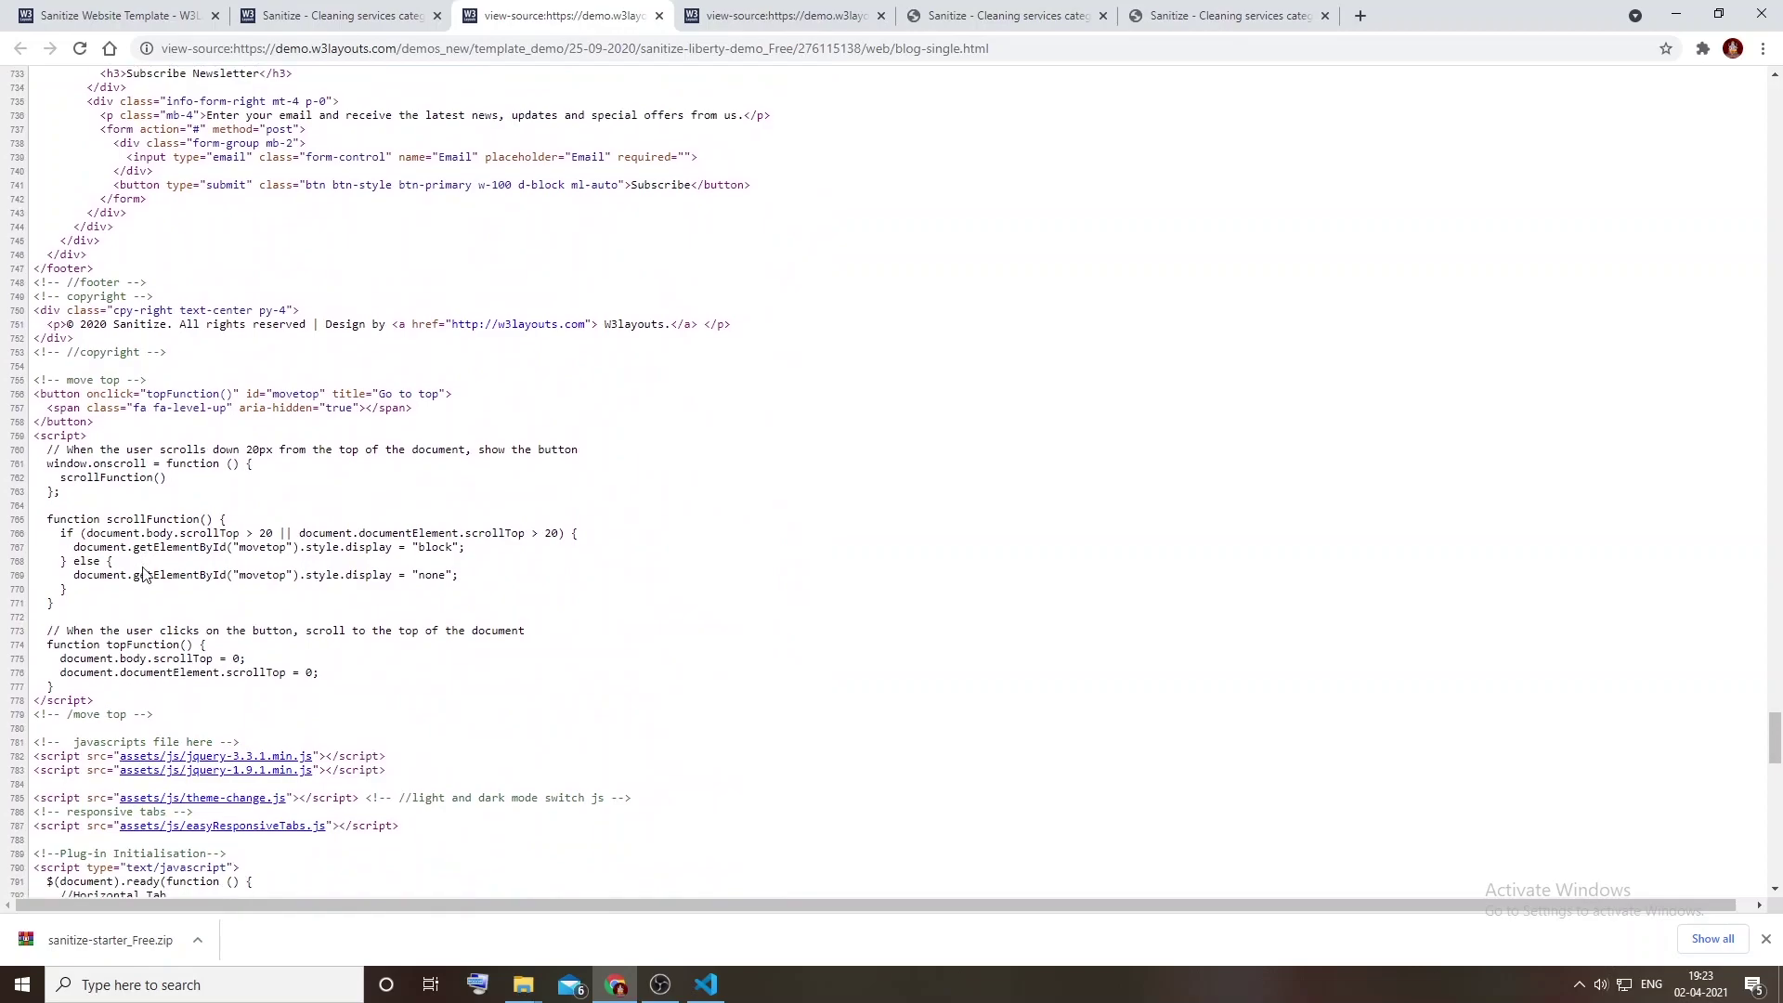
scroll(133, 480, up, 3)
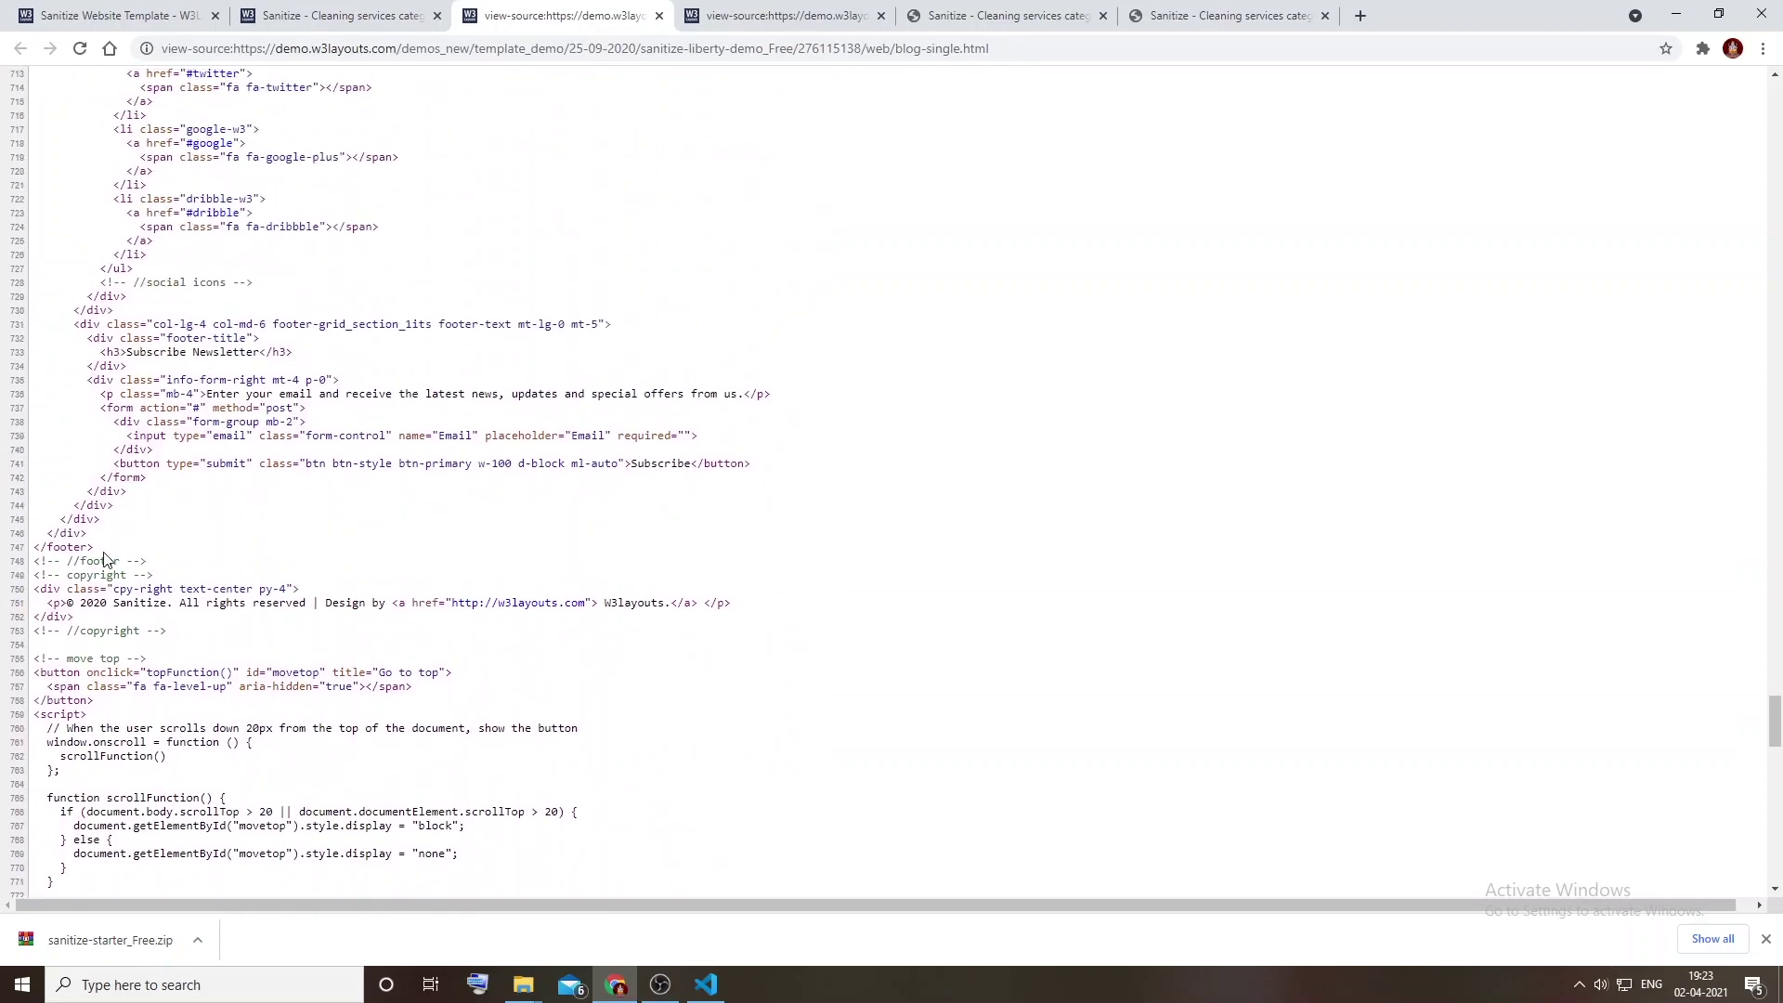
scroll(105, 558, up, 6)
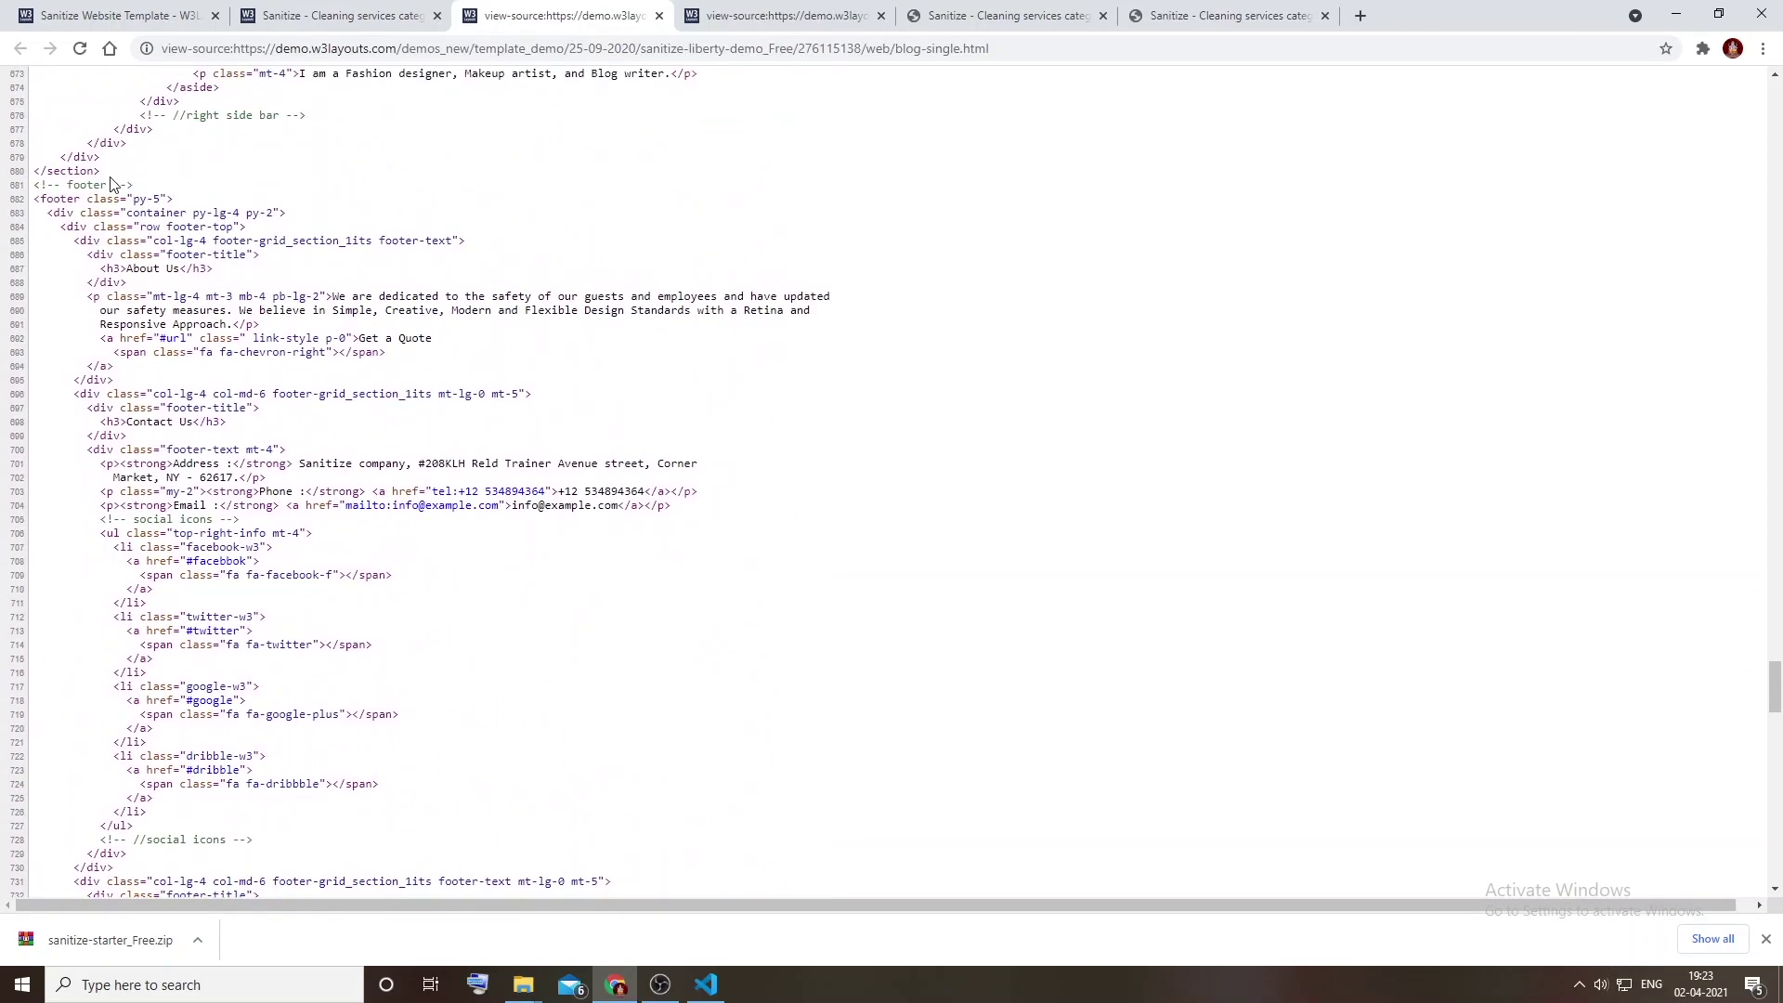
Step: Copy the source through line 680, then duplicate blog.html in the starter folder
shift+click(102, 173)
right_click(105, 175)
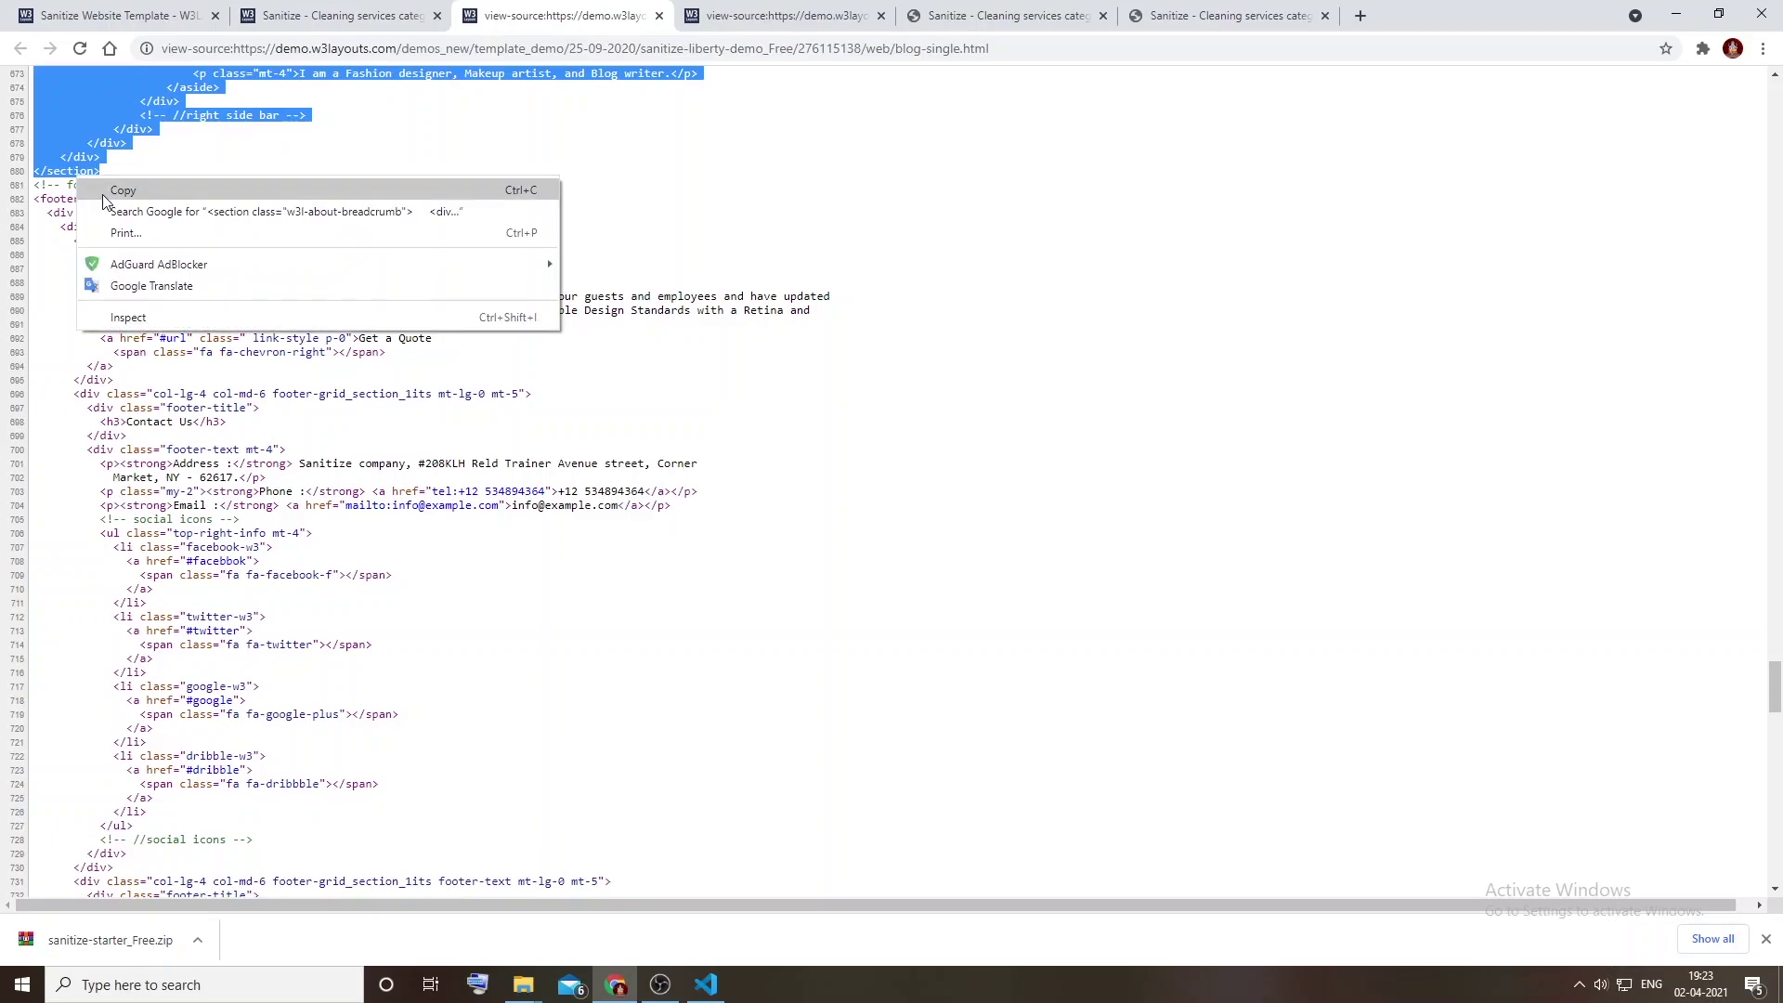
click(102, 190)
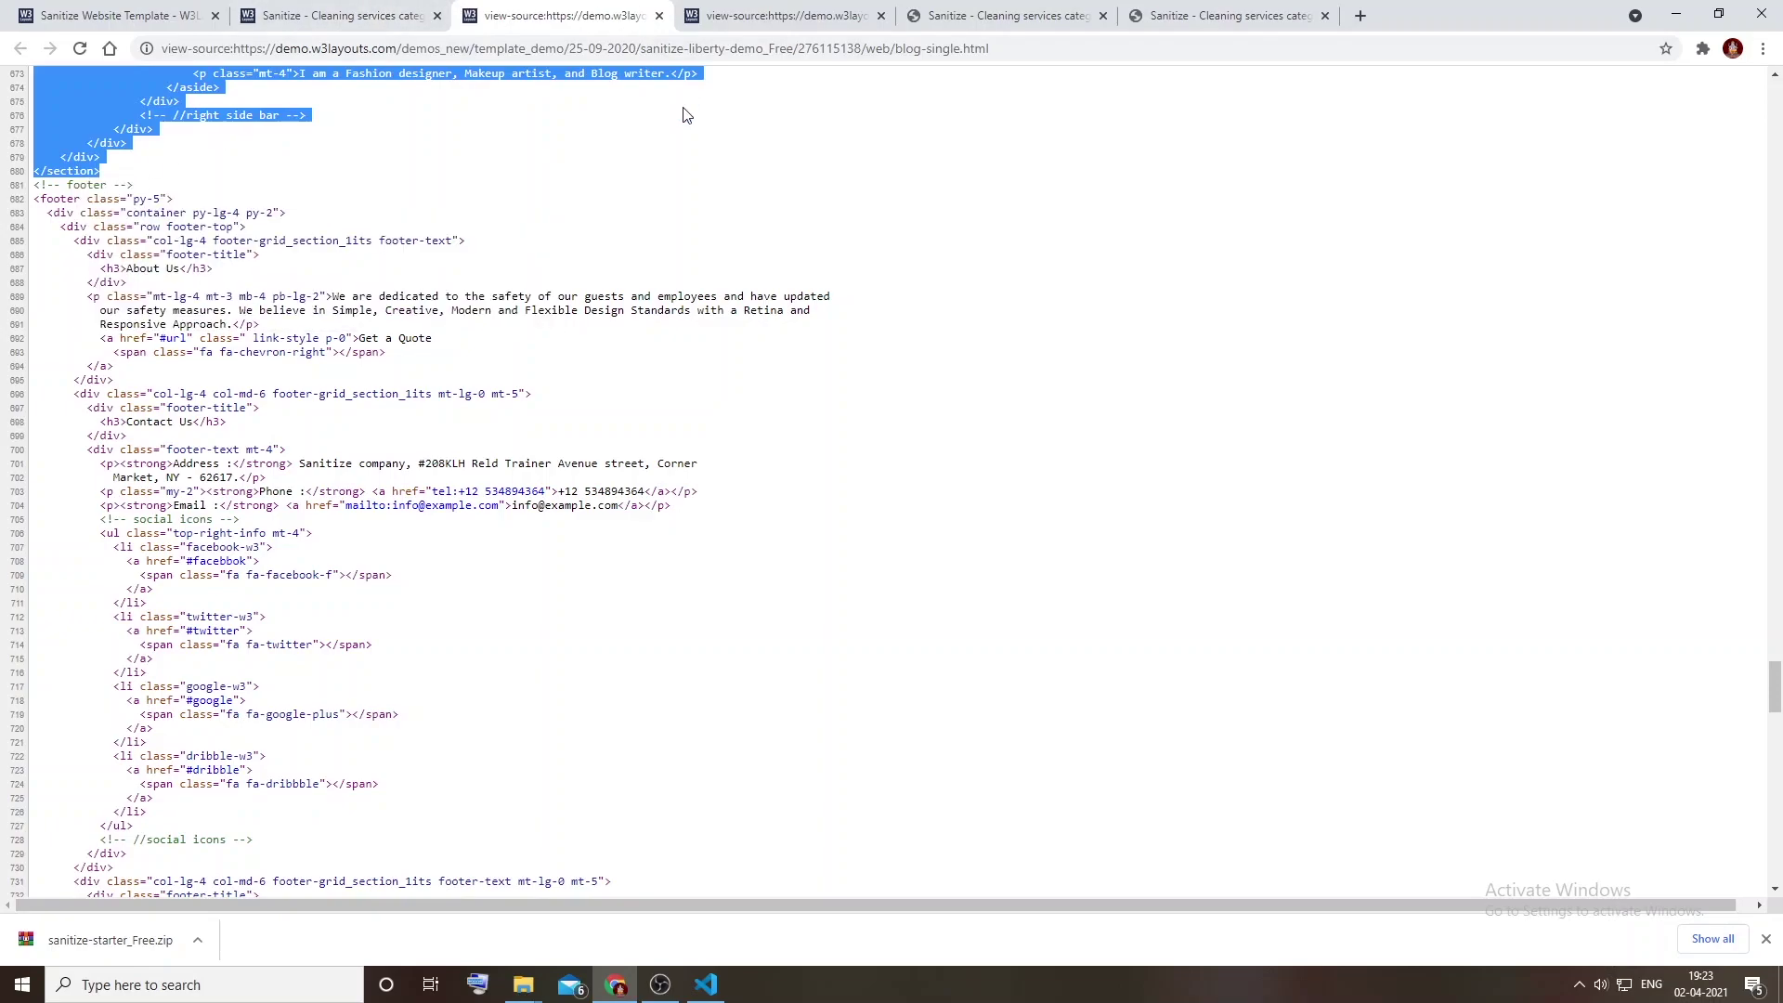
key(alt+Tab)
drag(218, 160, 448, 350)
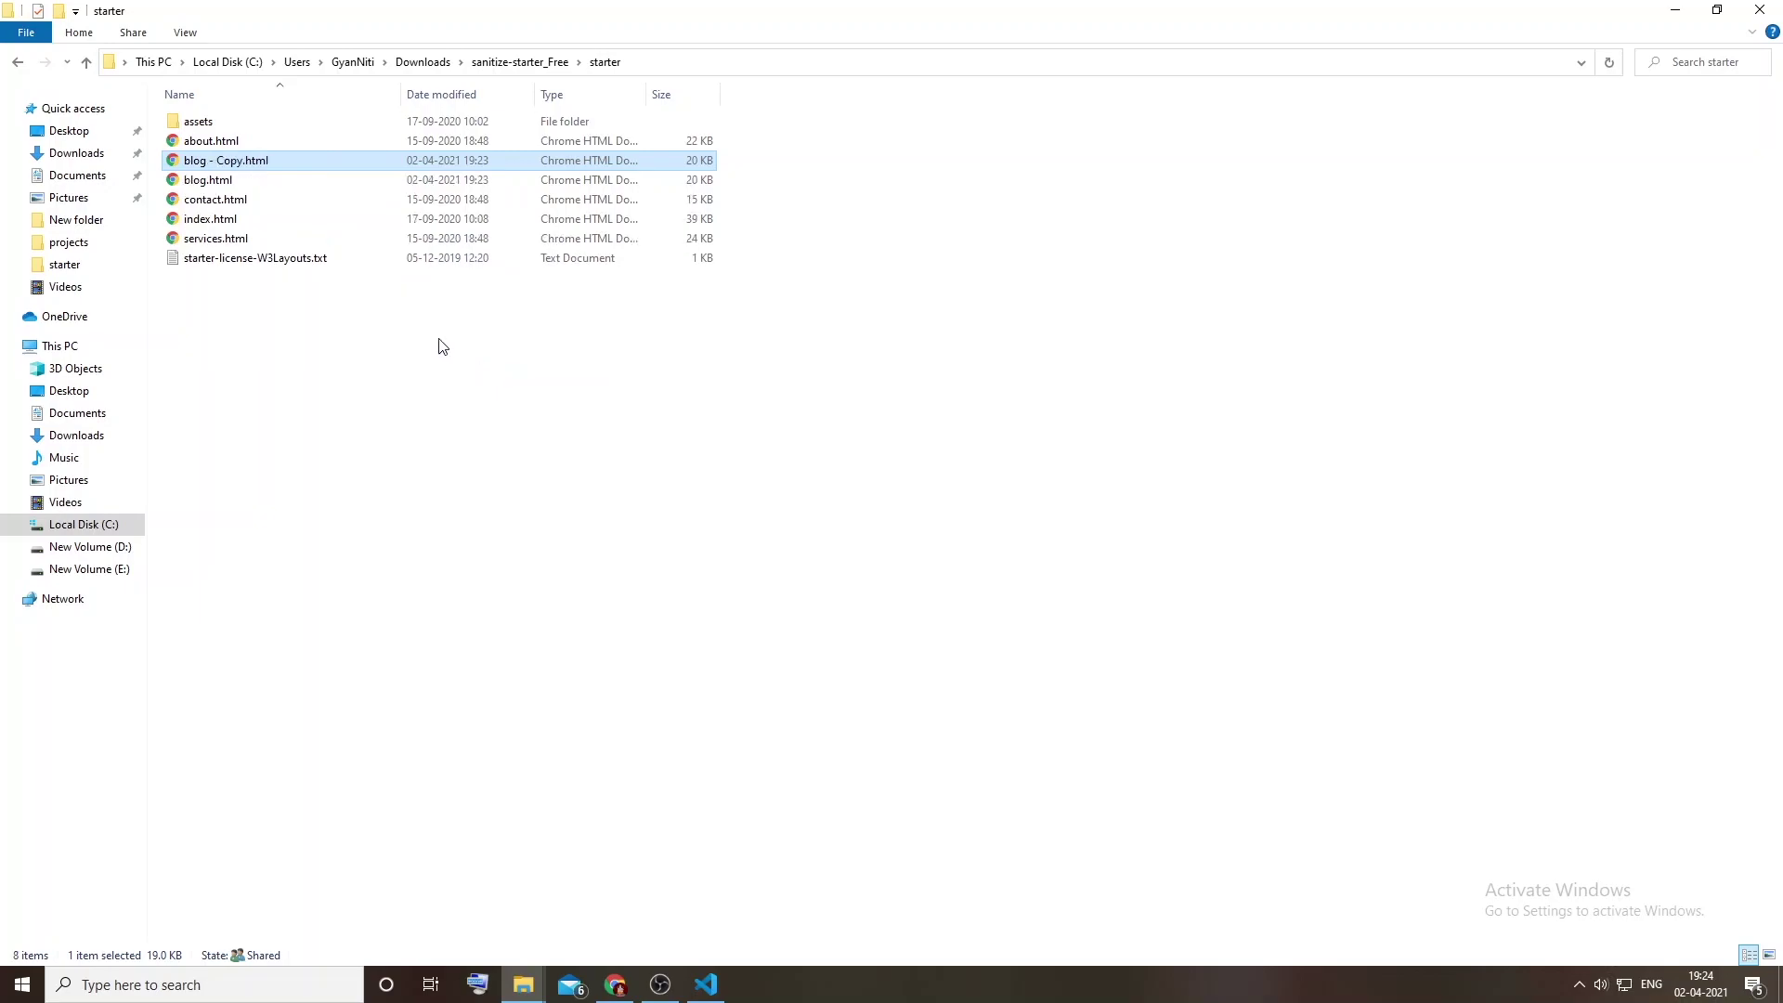
Step: Rename 'blog - Copy.html' to blog-single.html and drag it into VS Code
key(F2)
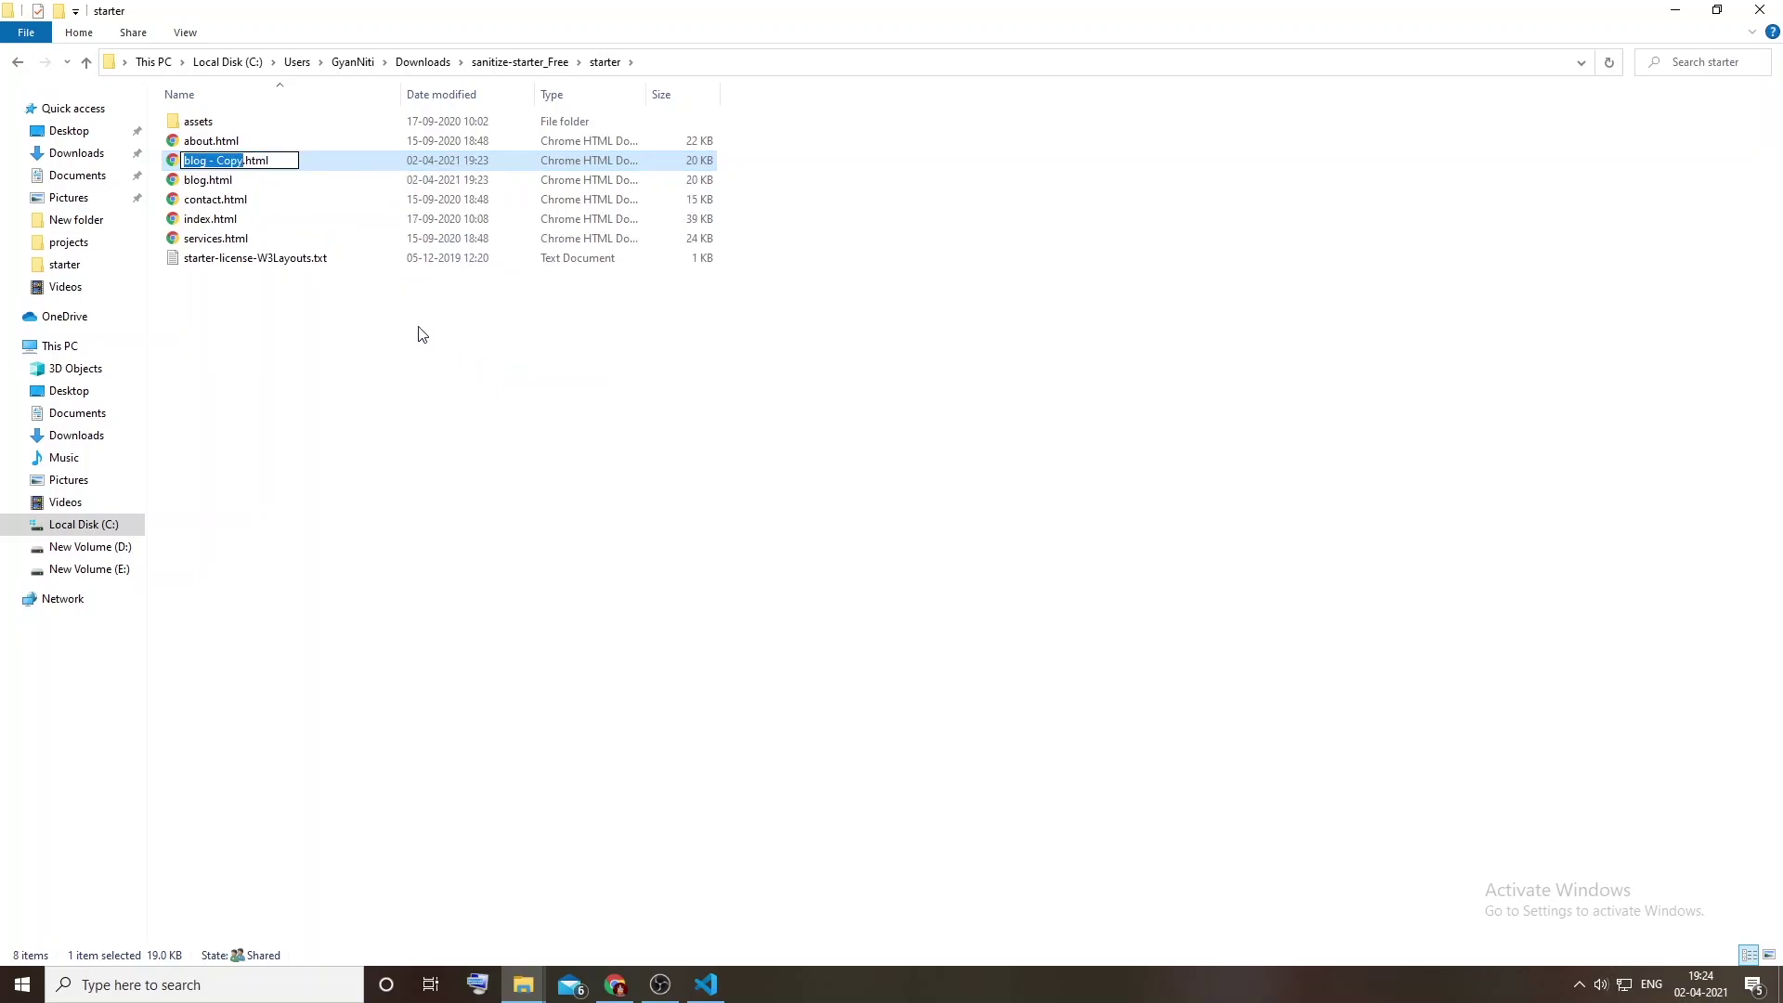
key(BackSpace)
text(blog-singke)
key(Return)
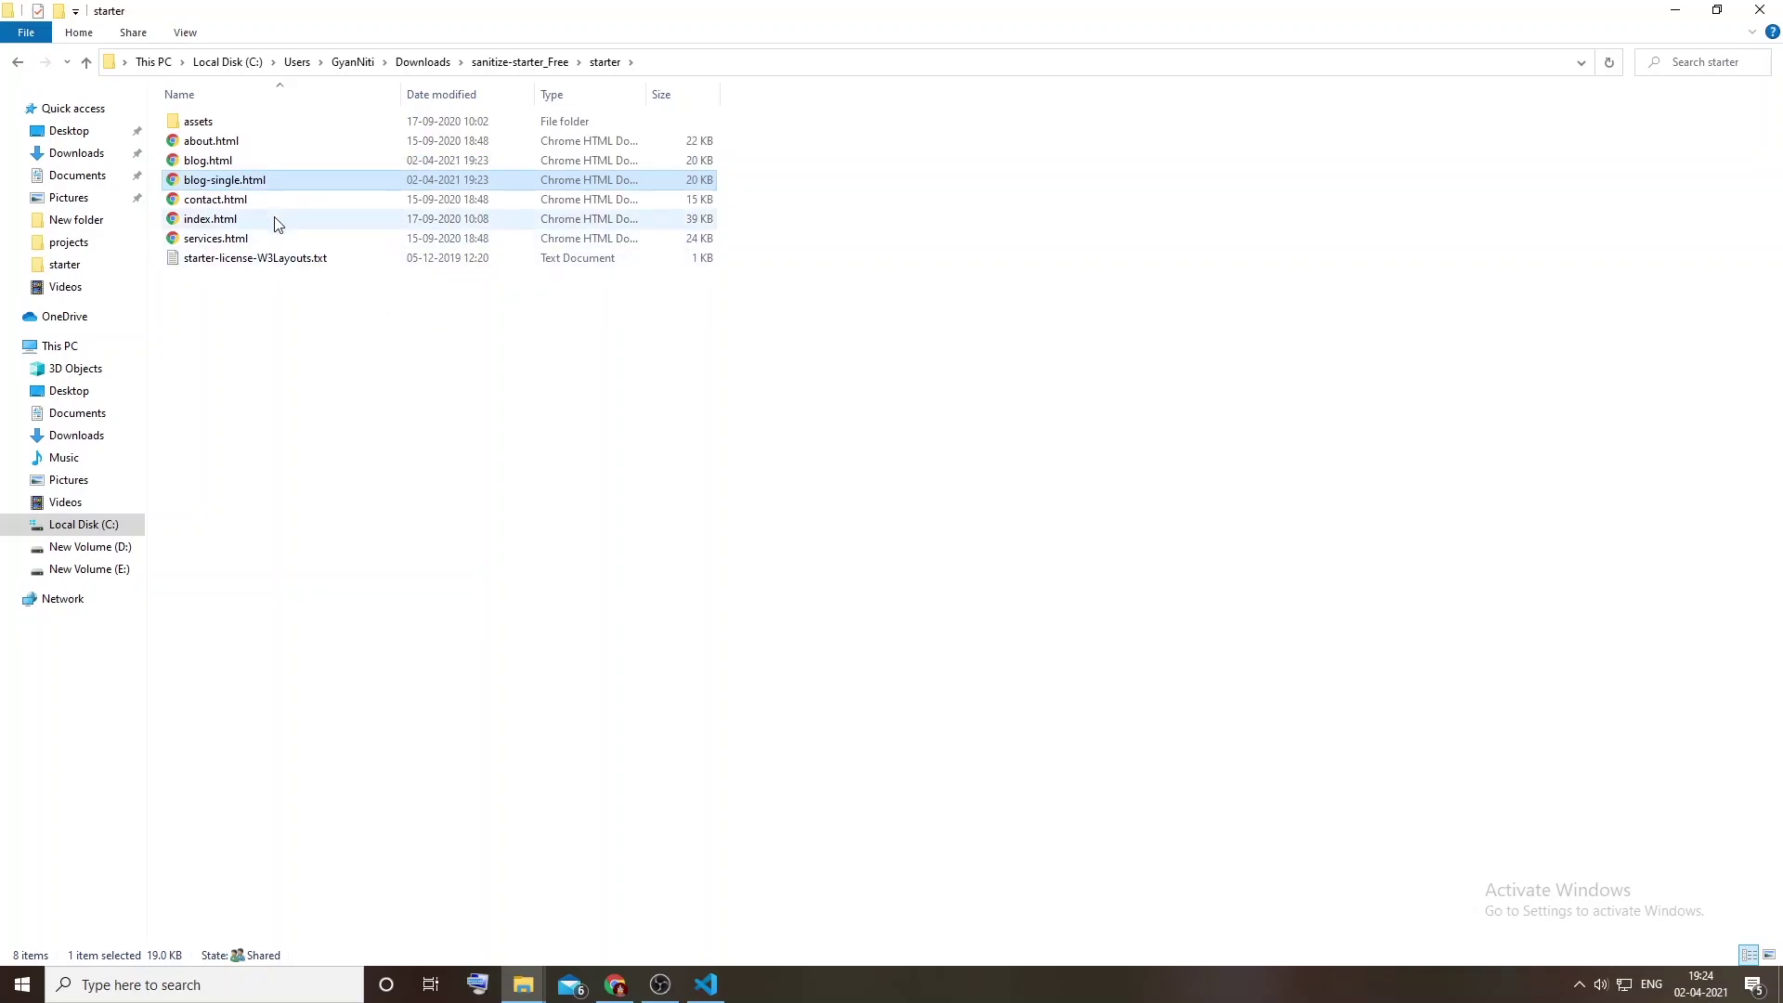
drag(223, 179, 583, 80)
key(alt+Tab)
key(alt+Tab)
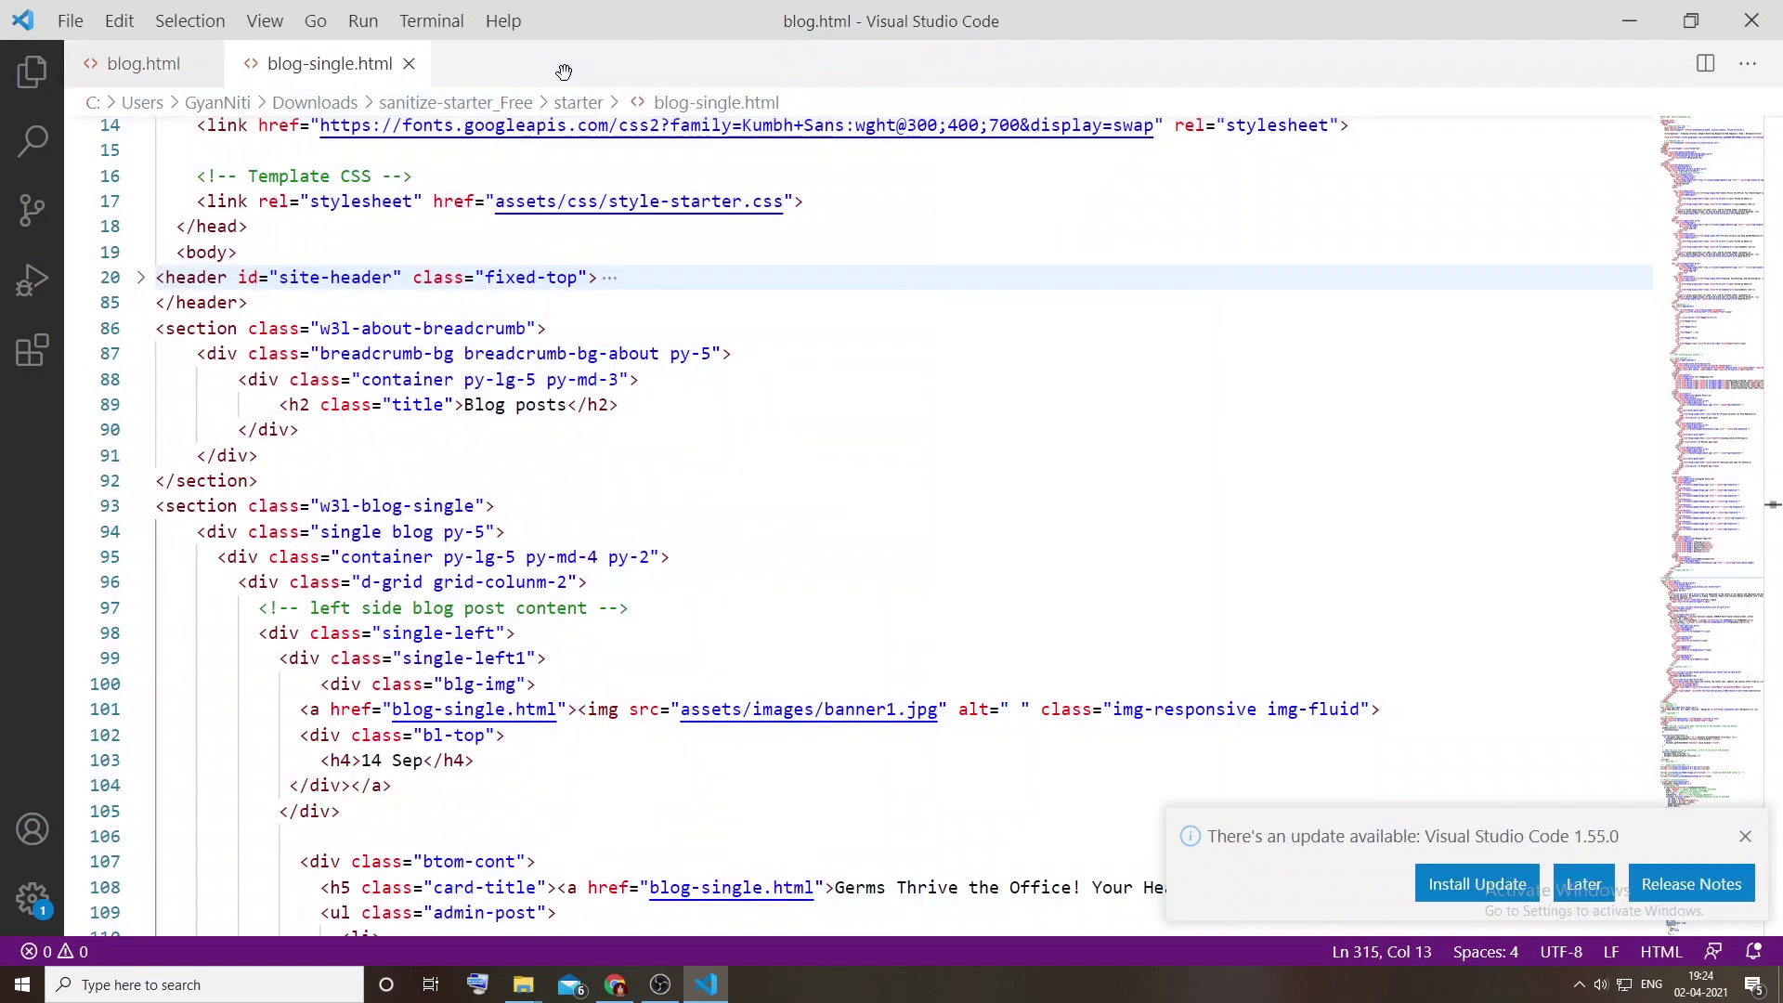
Step: Fold the header, breadcrumb and blog-single sections, then paste the single-post markup over lines 86–315
scroll(201, 473, down, 3)
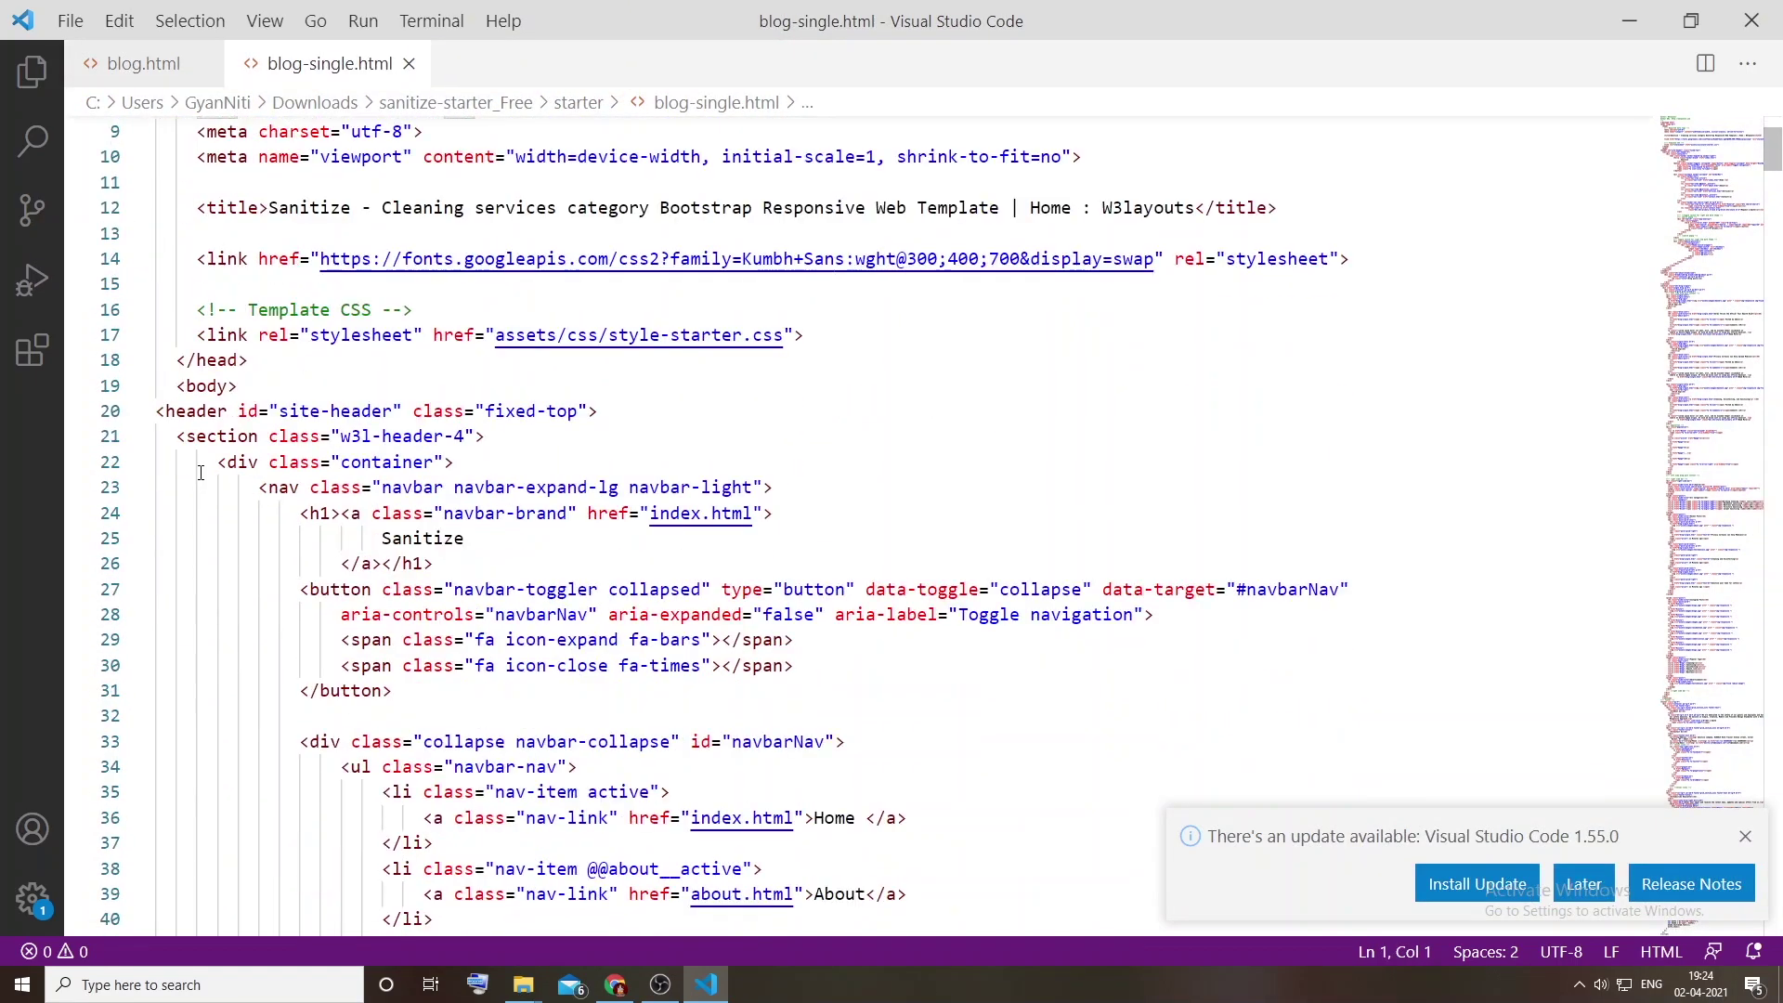
click(191, 415)
scroll(227, 433, down, 3)
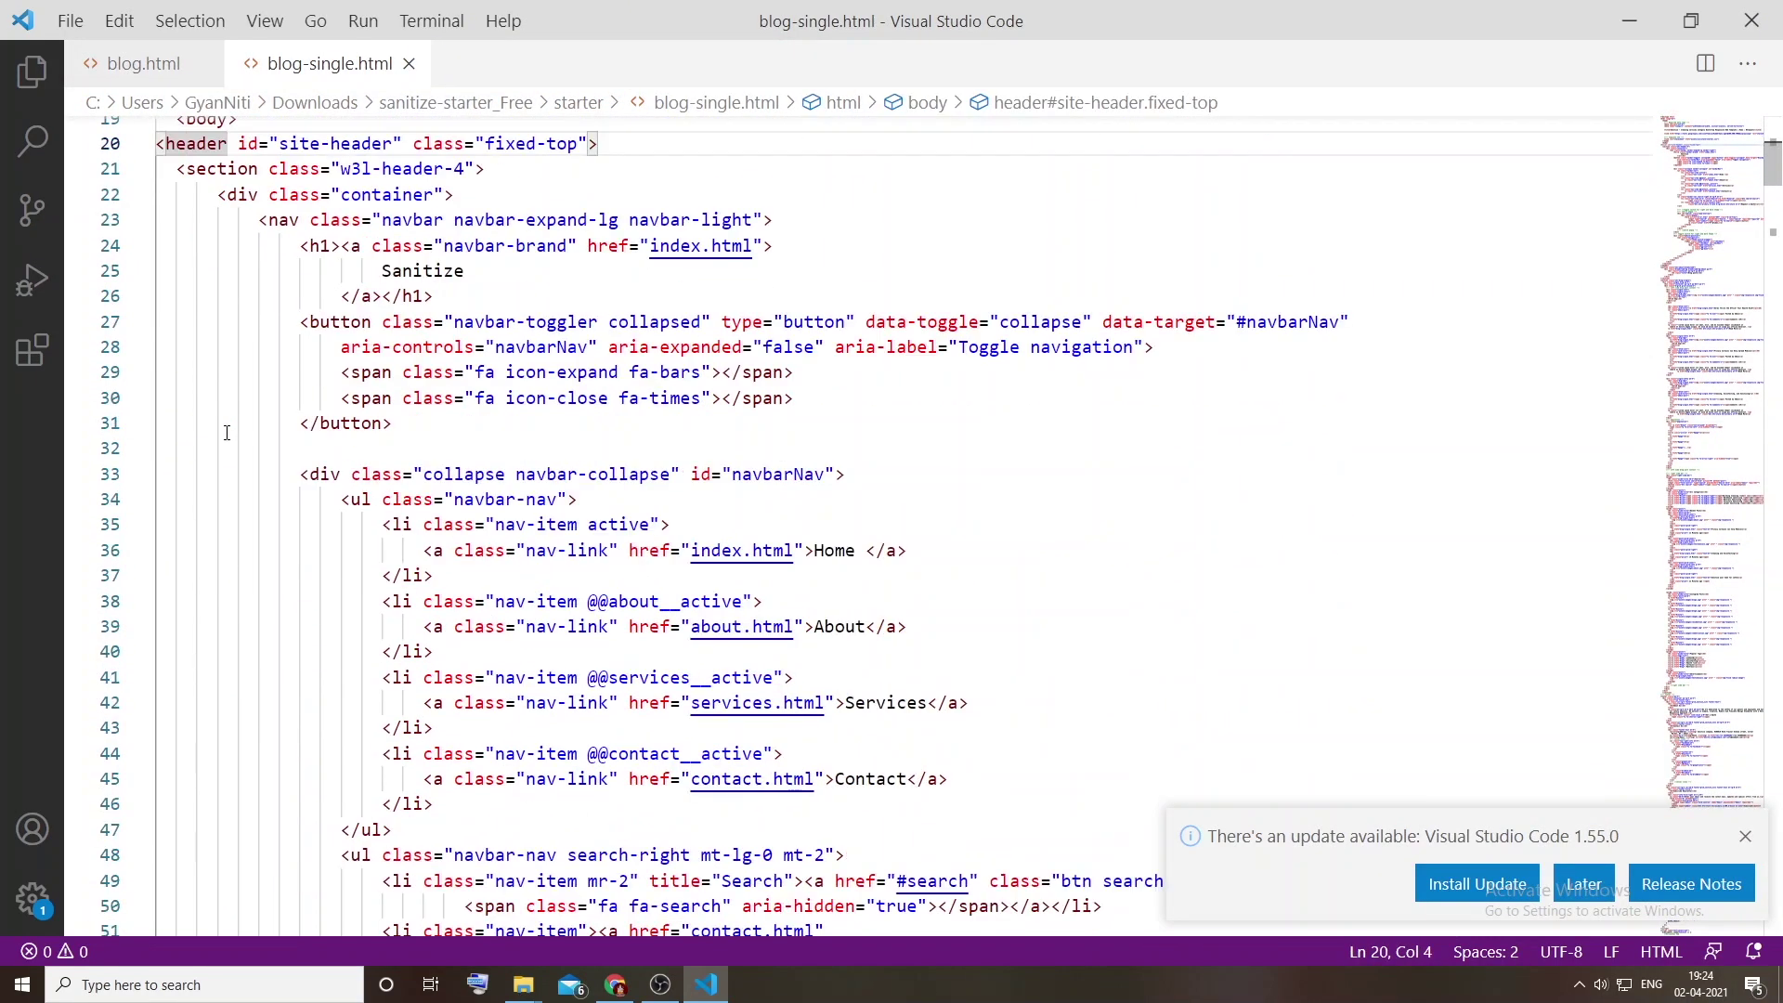
click(140, 145)
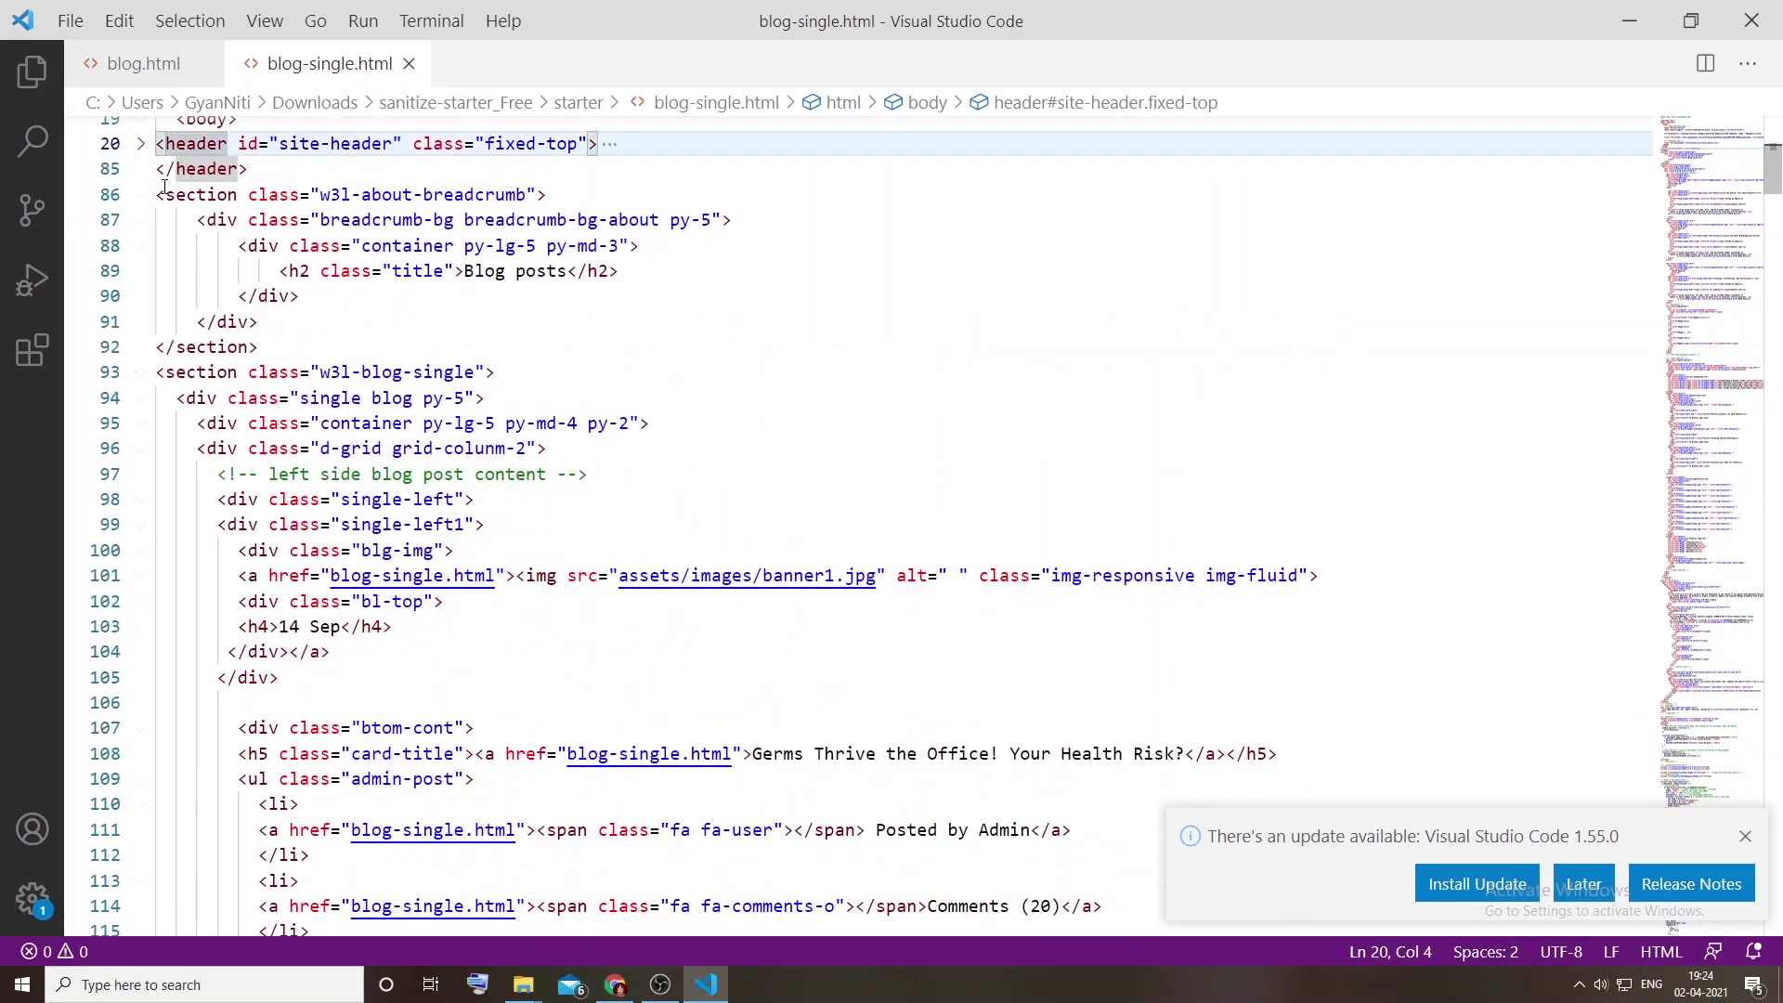
click(167, 195)
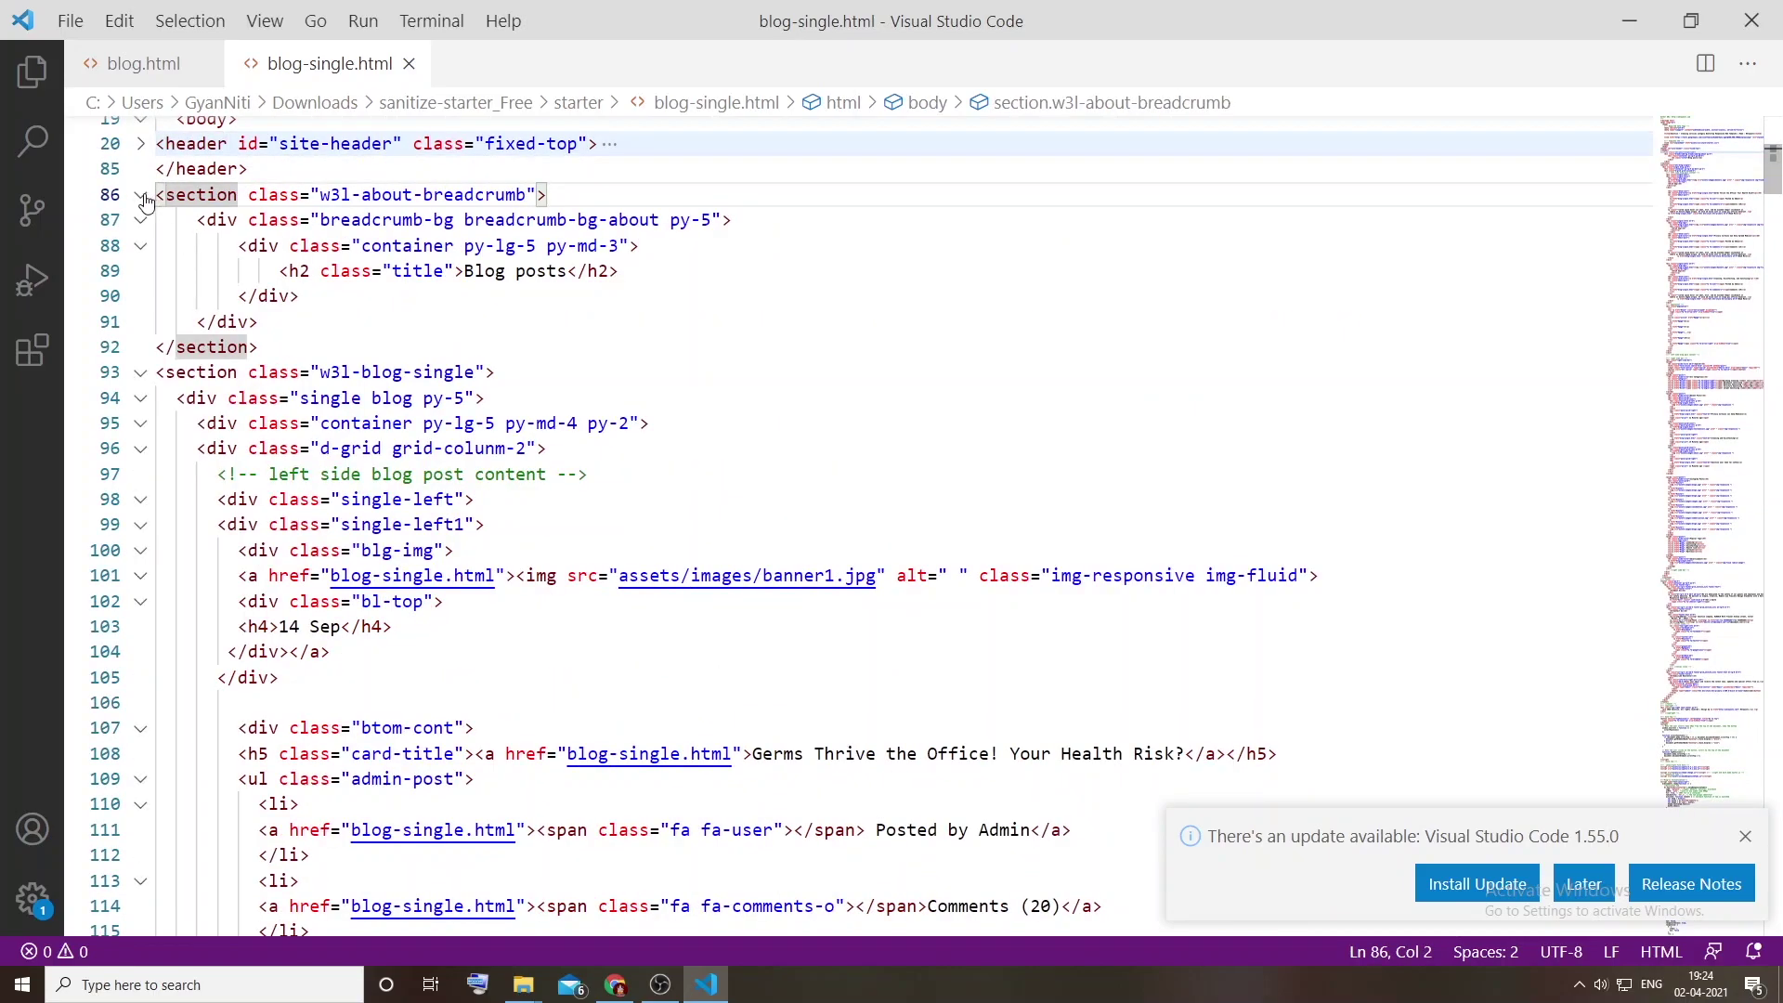
click(141, 196)
click(140, 245)
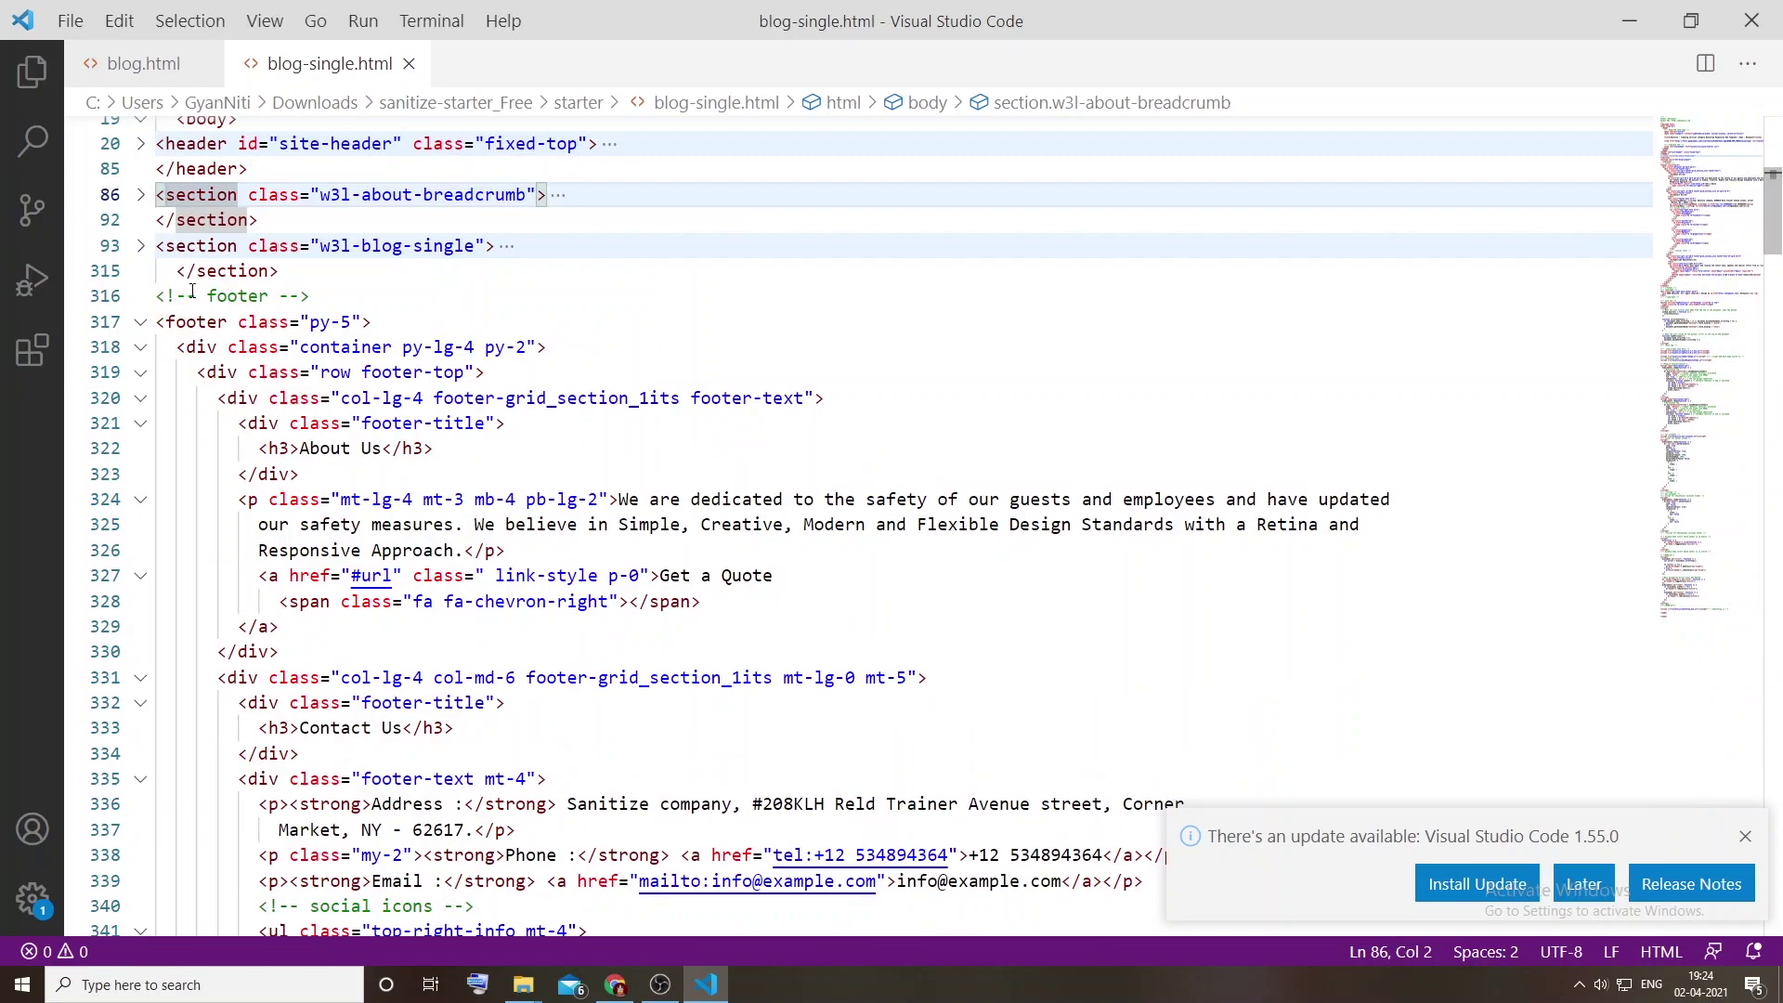
drag(294, 268, 157, 196)
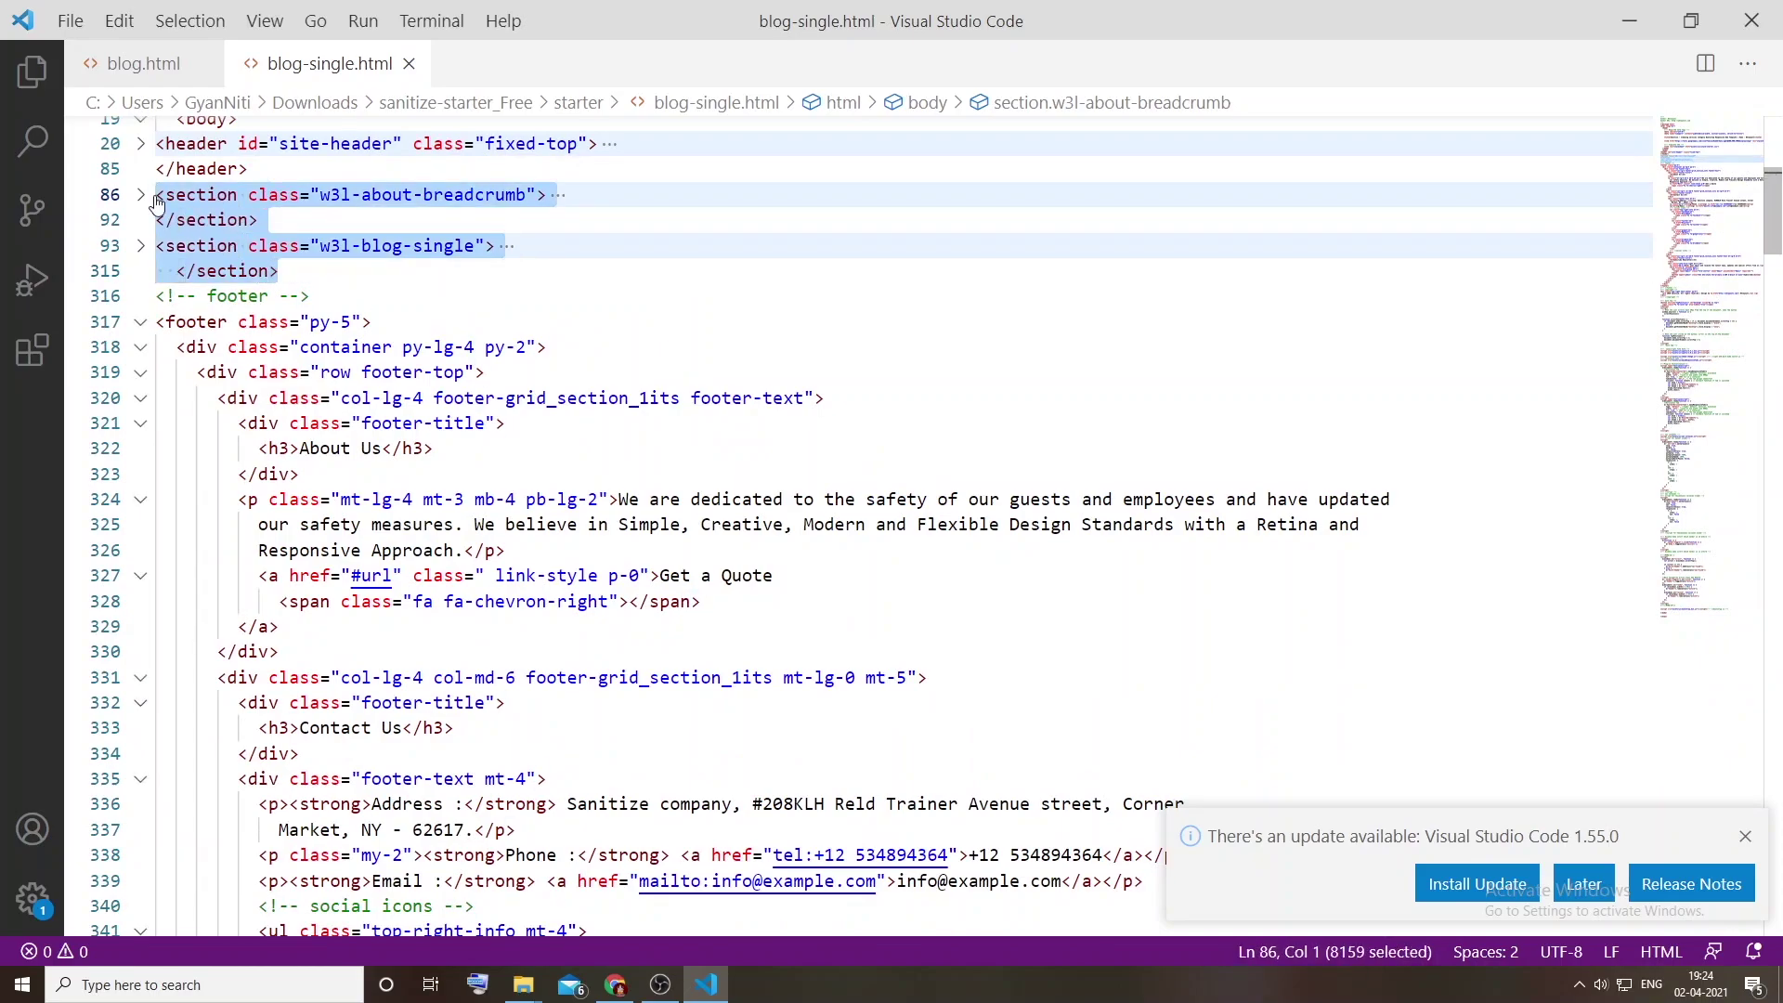
key(ctrl+v)
key(alt+Tab)
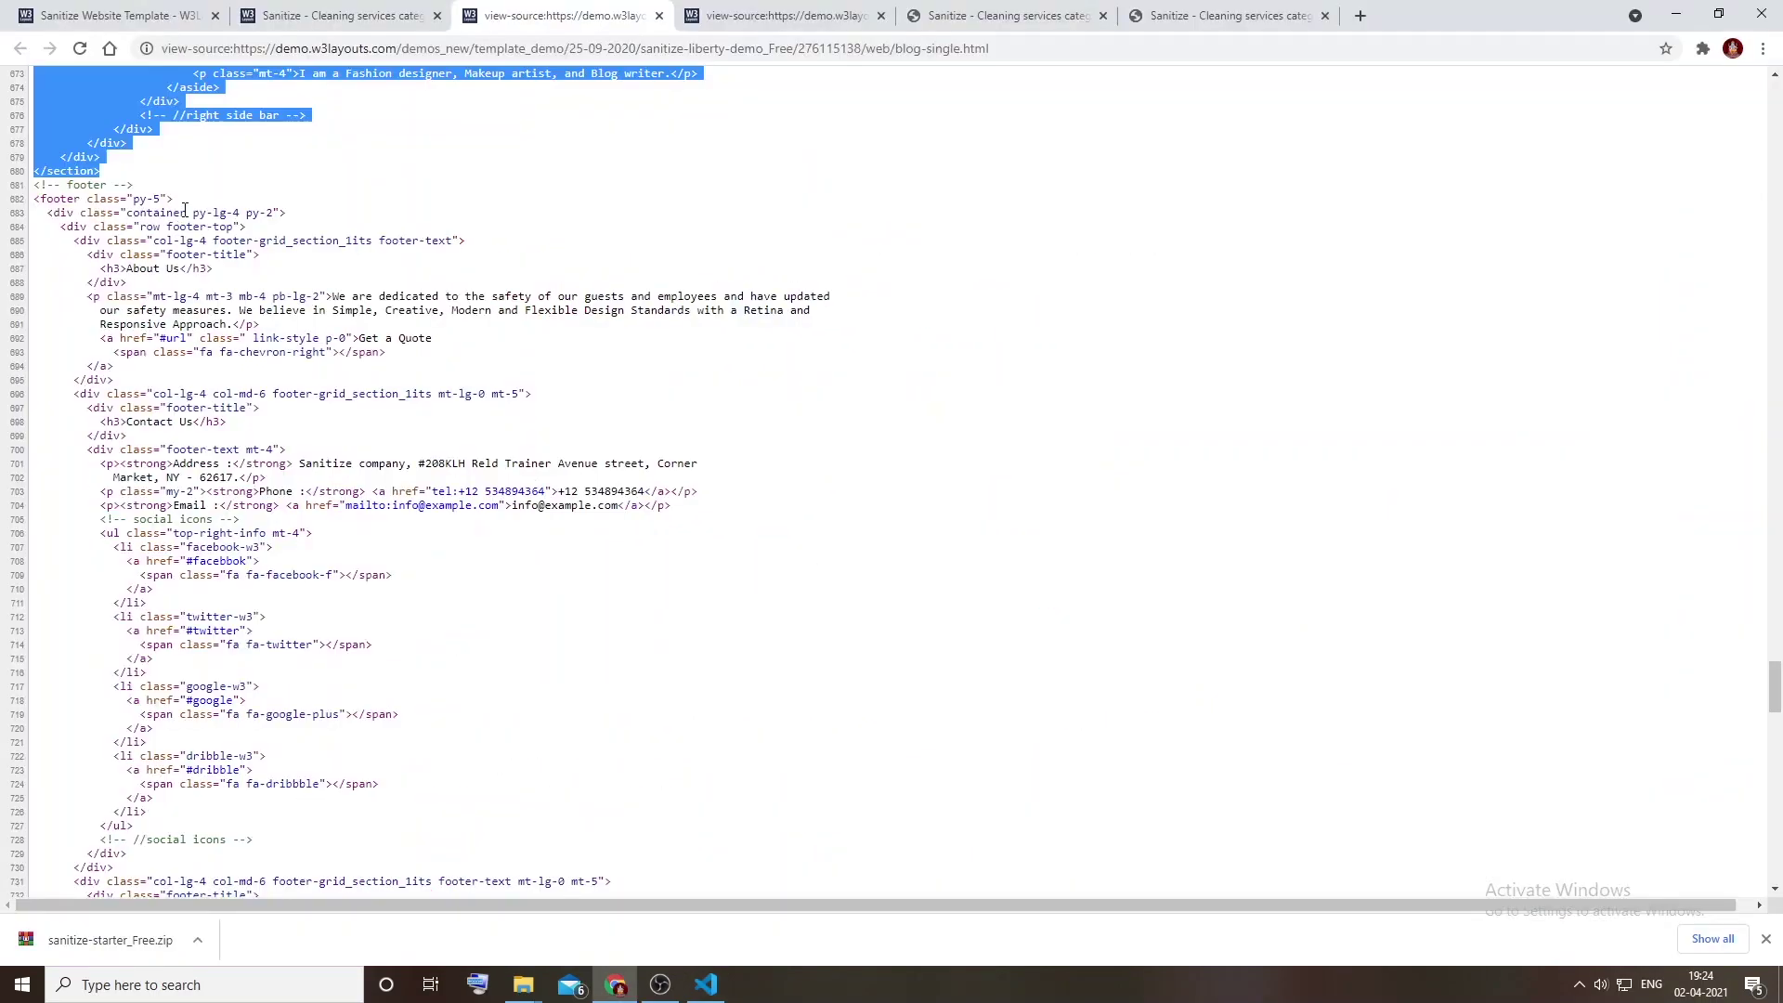
key(alt+Tab)
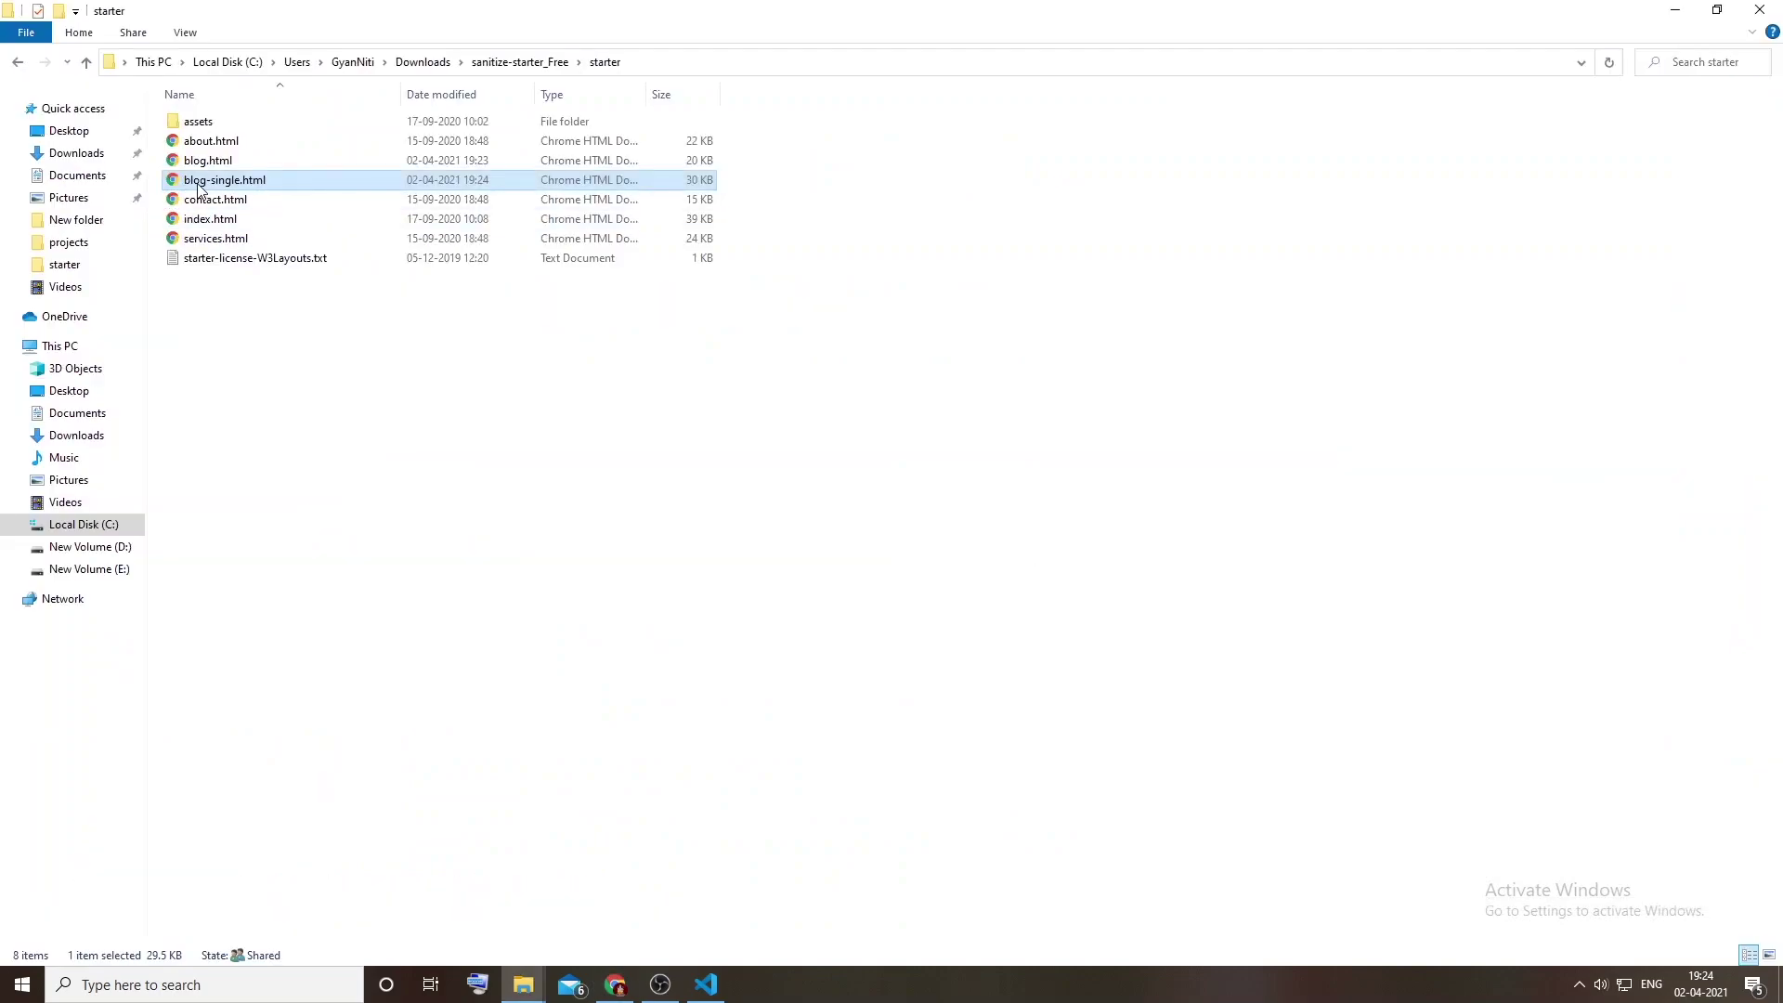
Step: Scroll through the local blog-single.html in Chrome, then return to the live demo tab
double_click(198, 185)
scroll(760, 418, down, 10)
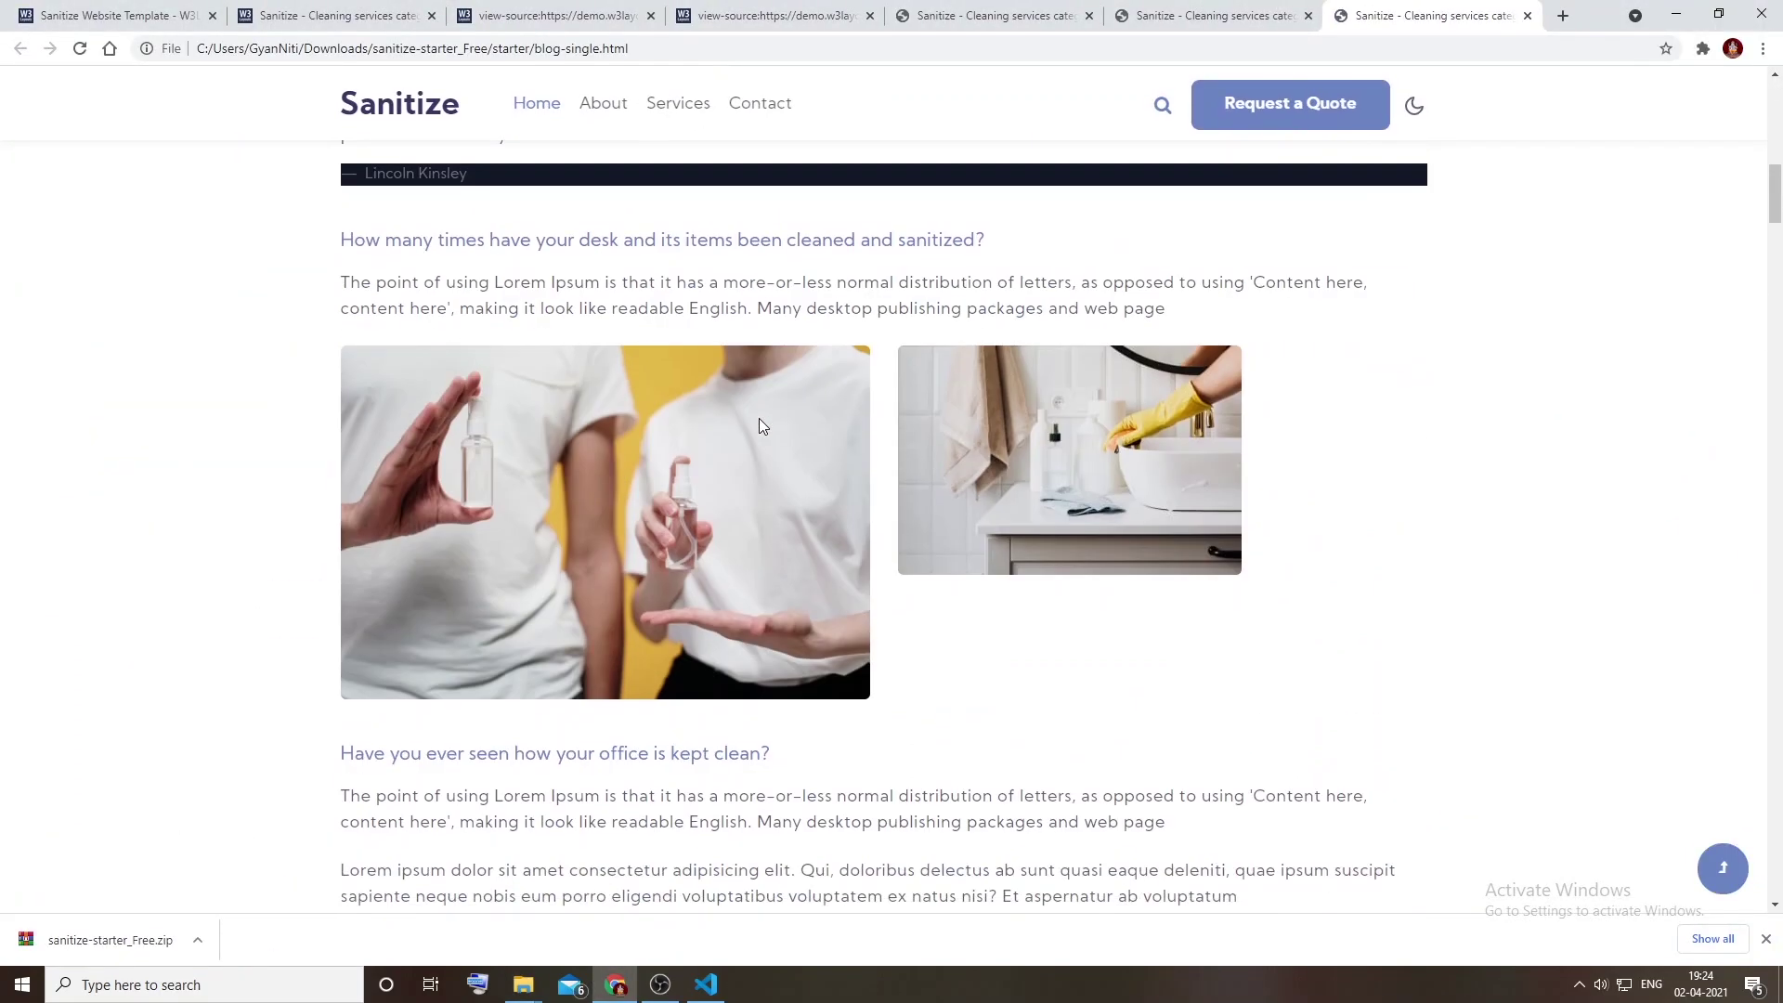
scroll(760, 426, down, 20)
scroll(760, 430, down, 20)
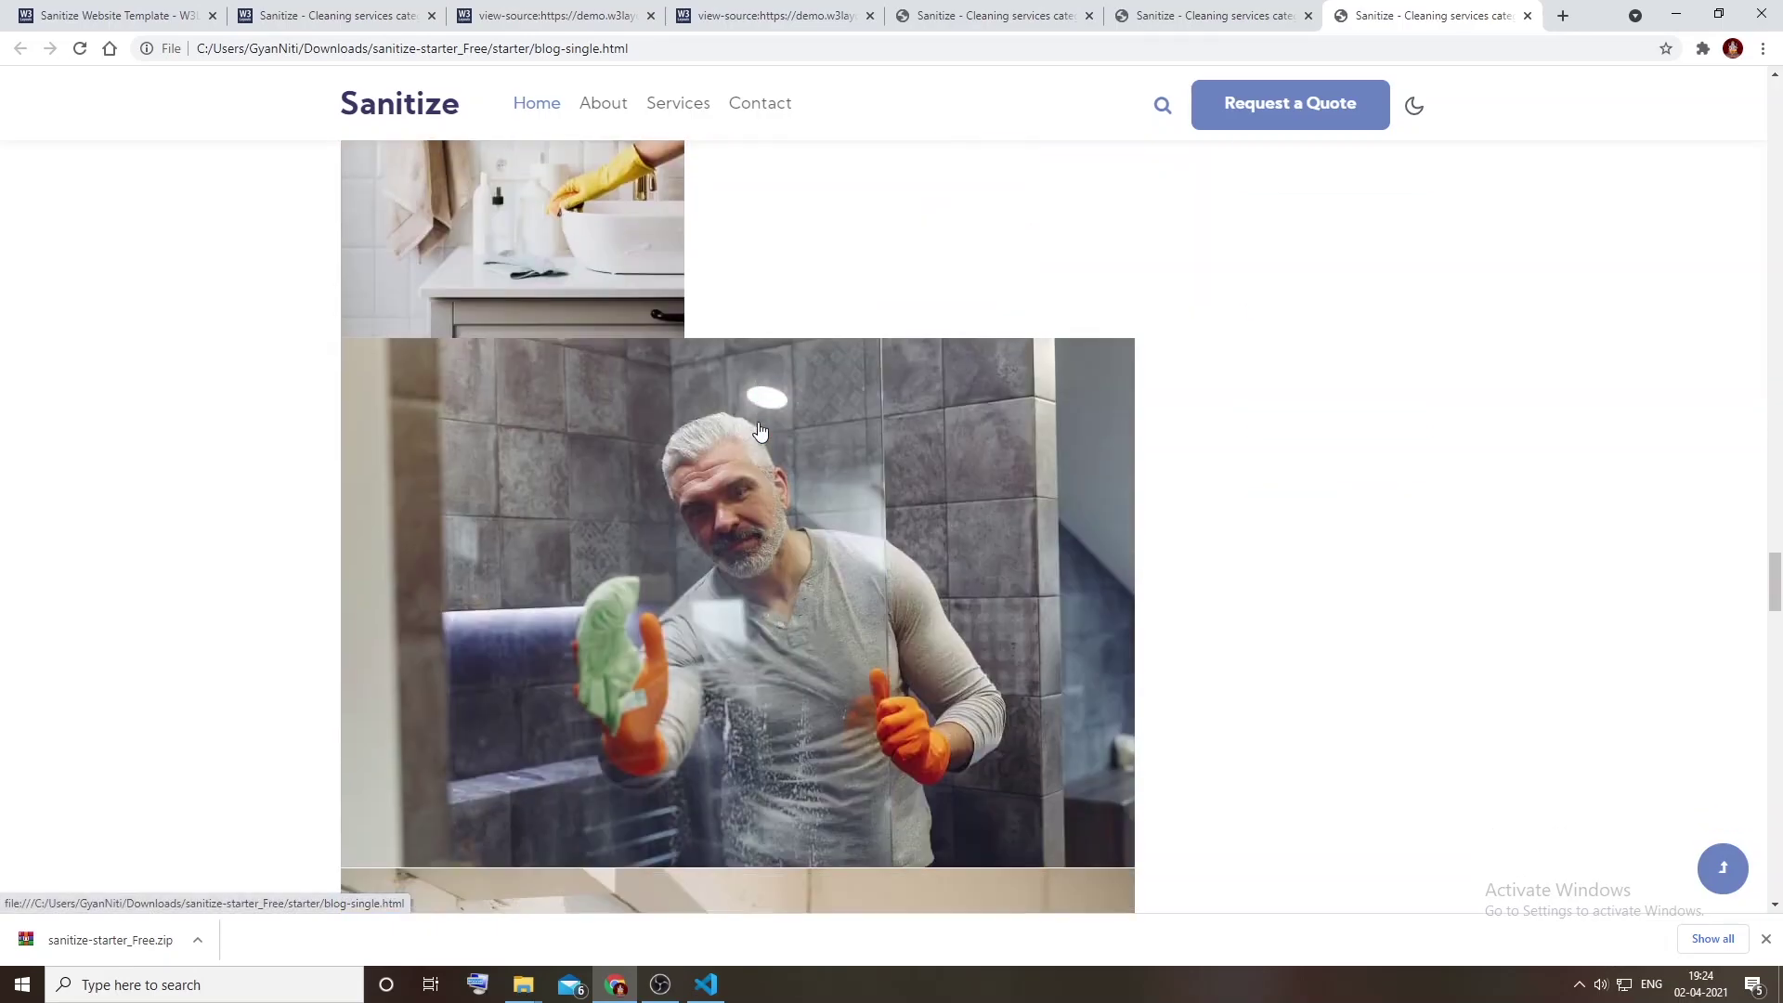
scroll(760, 431, down, 20)
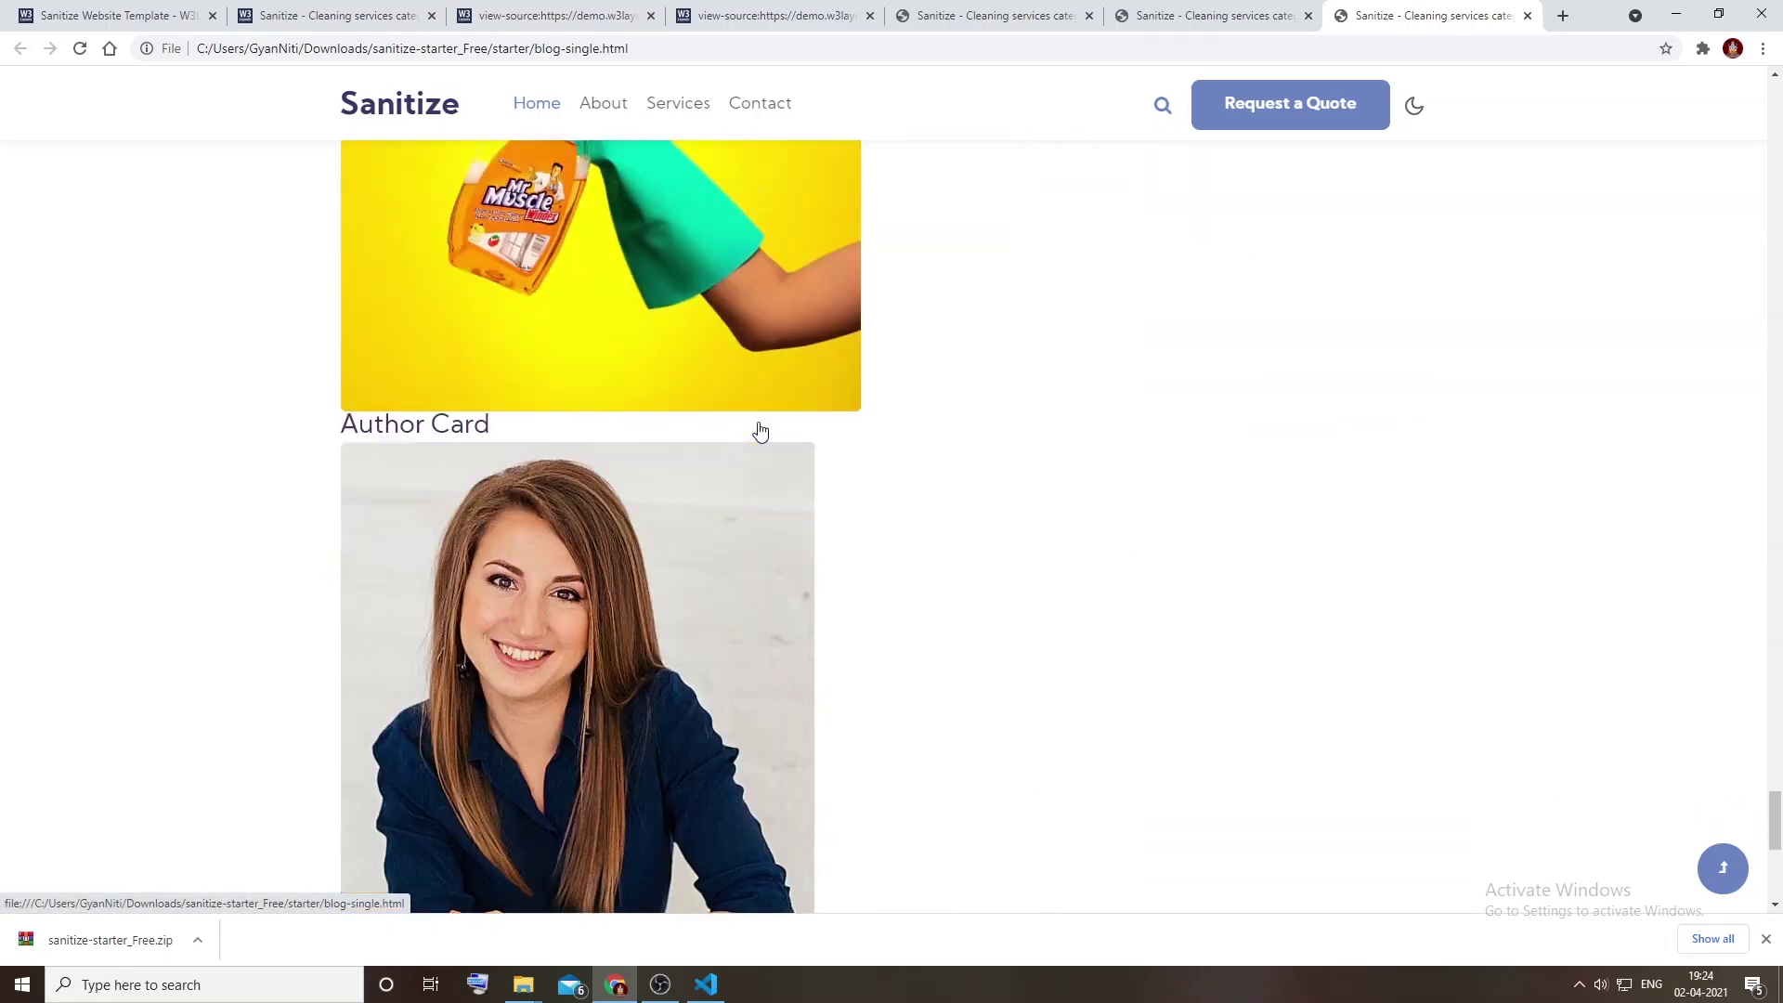
scroll(760, 430, down, 8)
scroll(760, 430, up, 20)
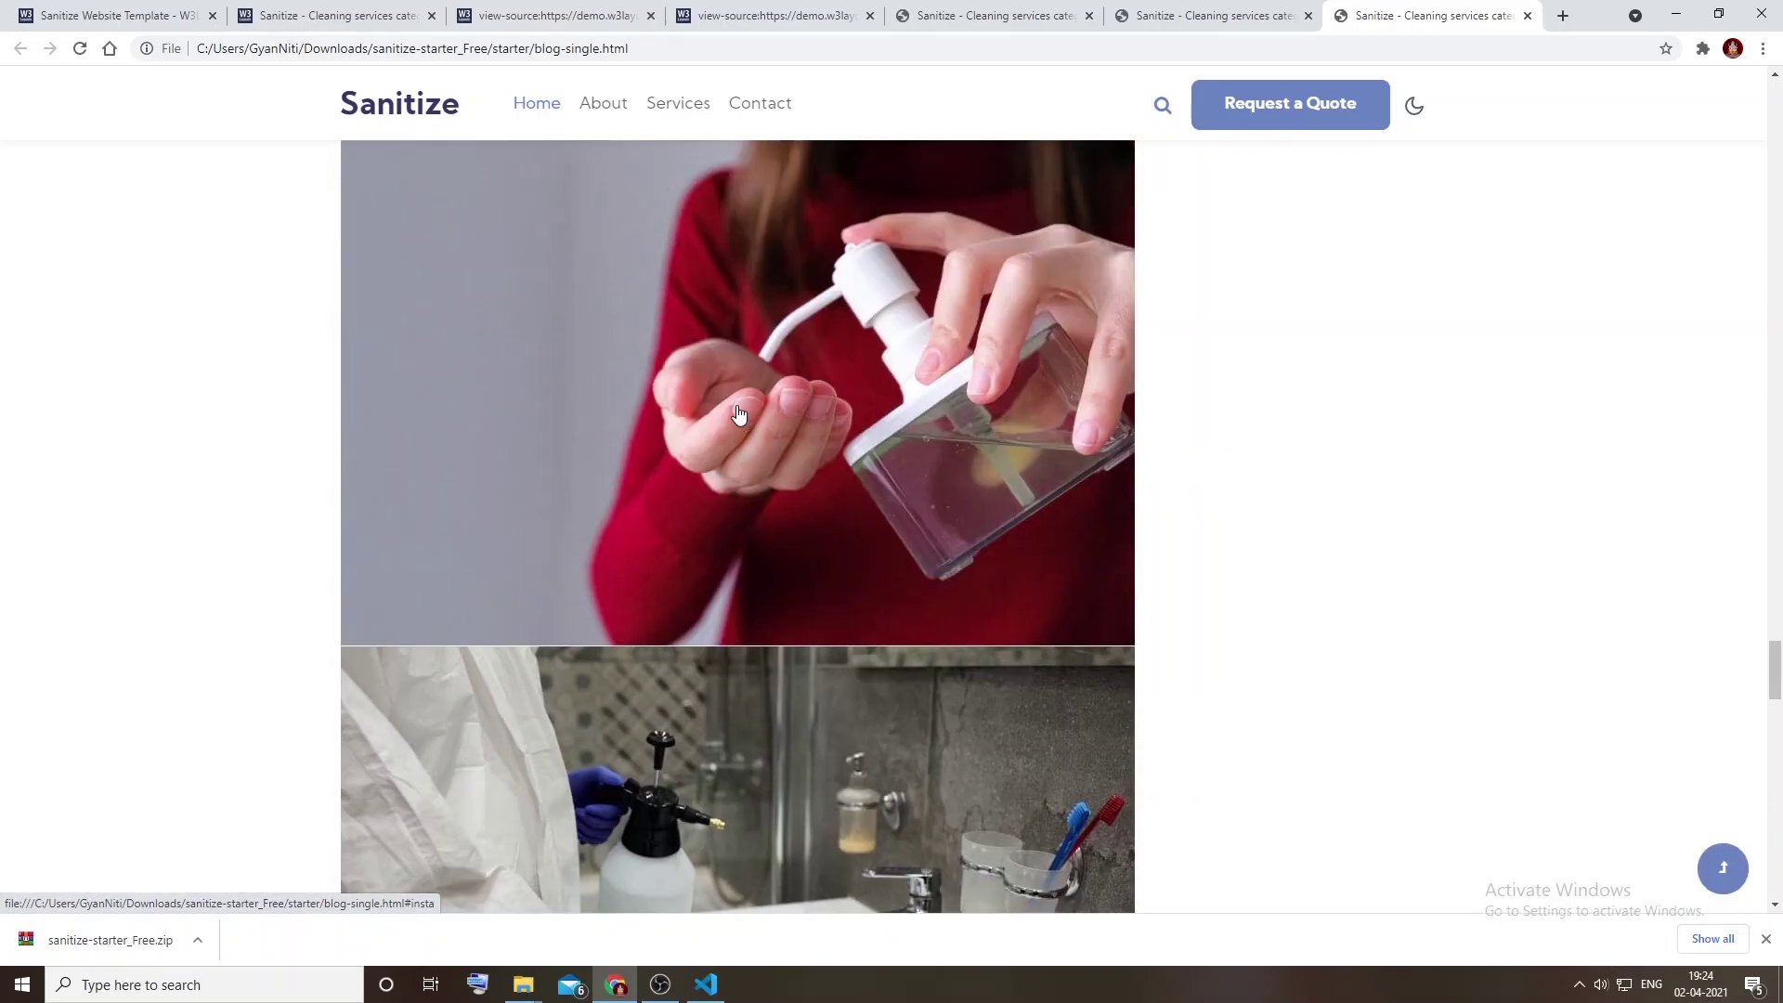
scroll(740, 414, up, 12)
scroll(911, 424, up, 1)
key(ctrl+2)
Step: Inspect the blog quote block in DevTools to locate its rule in style-liberty.css
scroll(566, 187, up, 6)
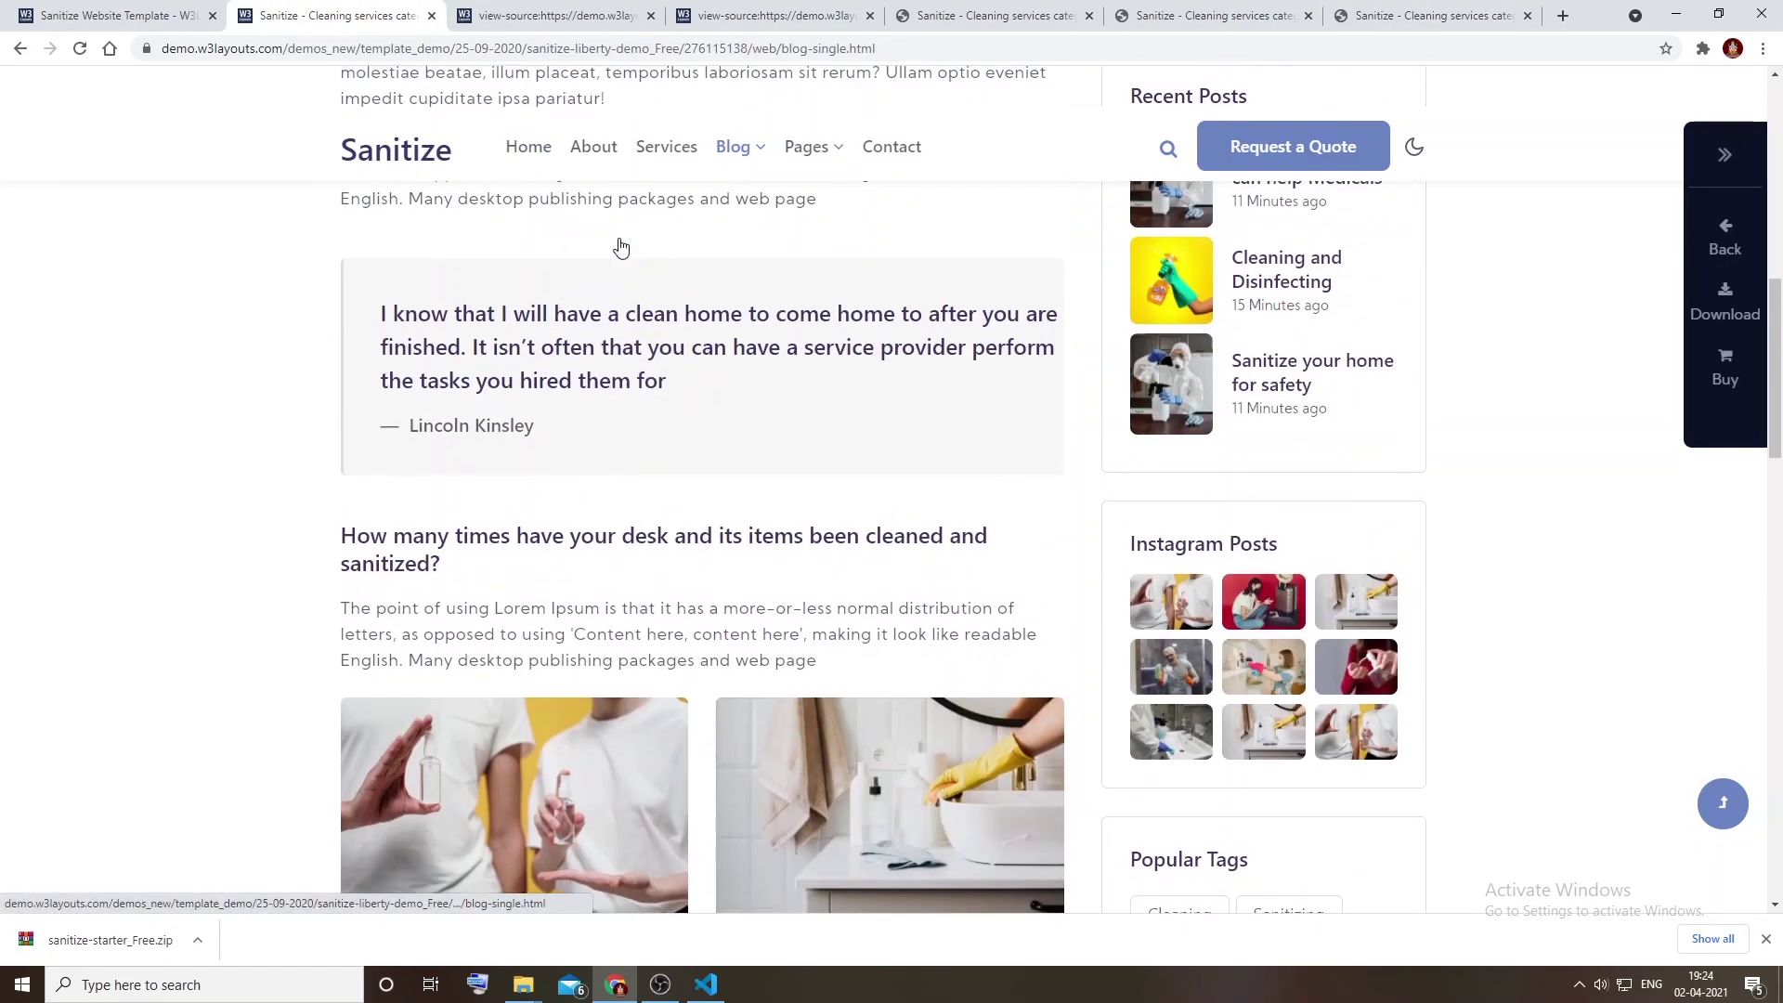
scroll(1576, 328, up, 5)
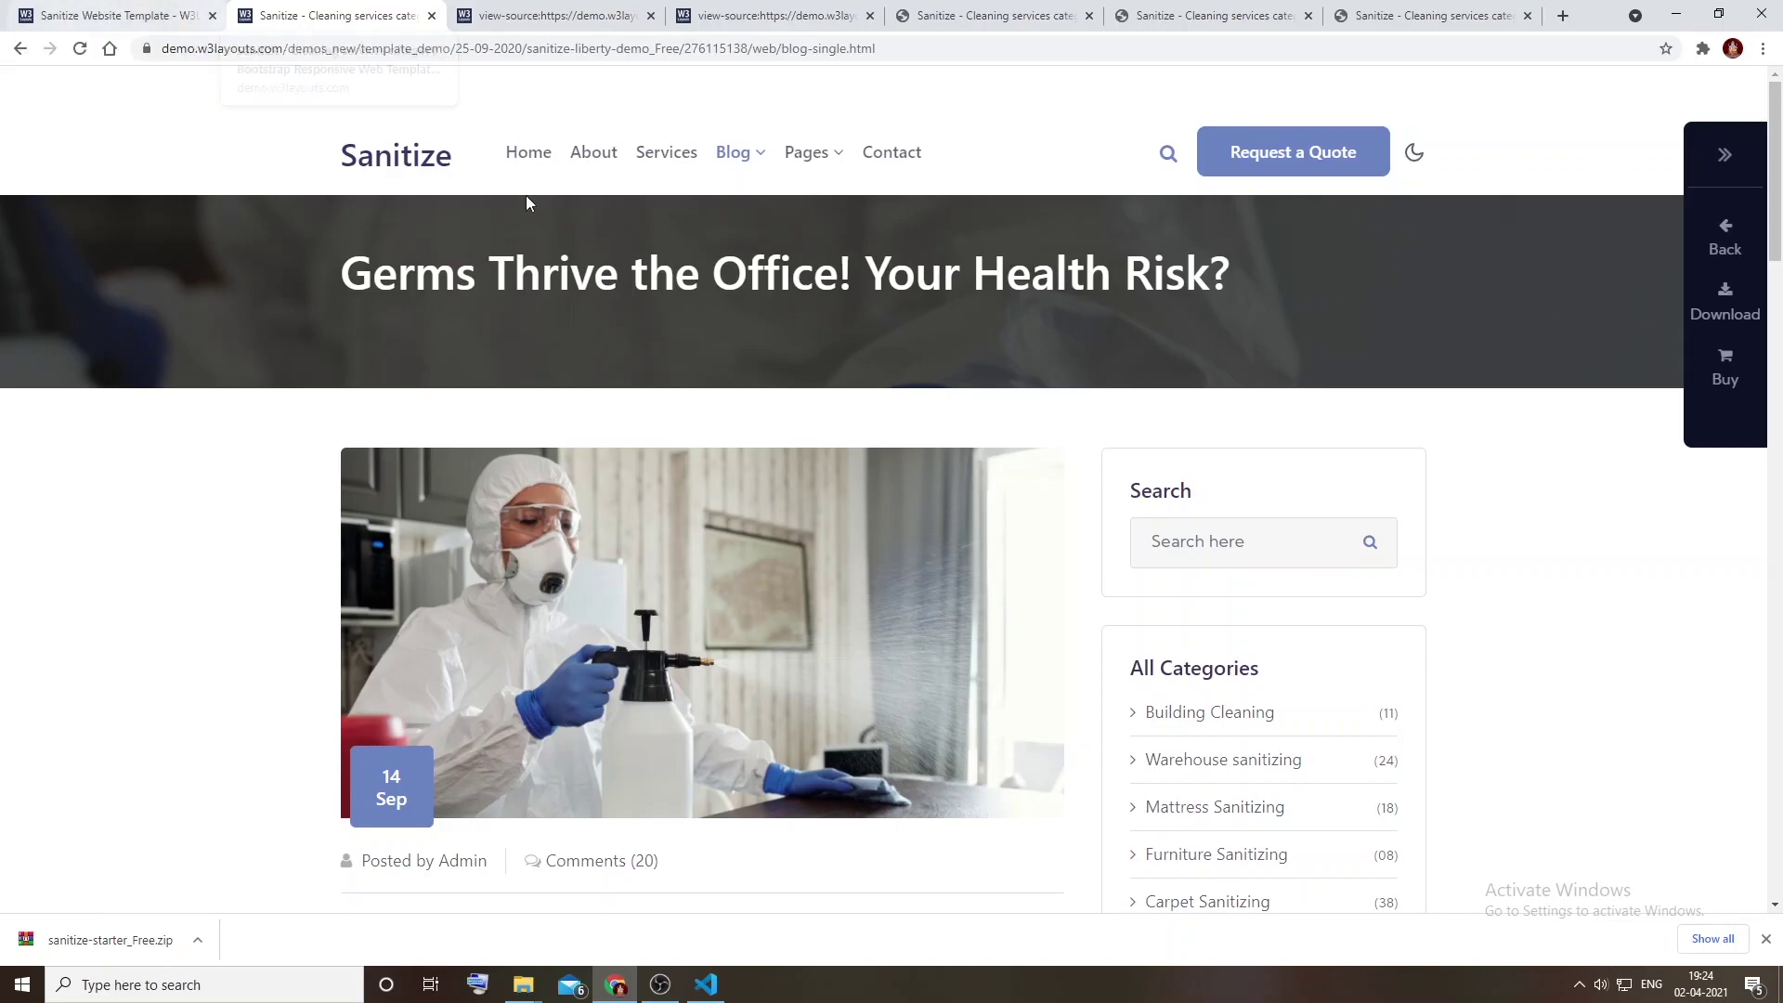
scroll(845, 442, down, 2)
scroll(846, 442, up, 2)
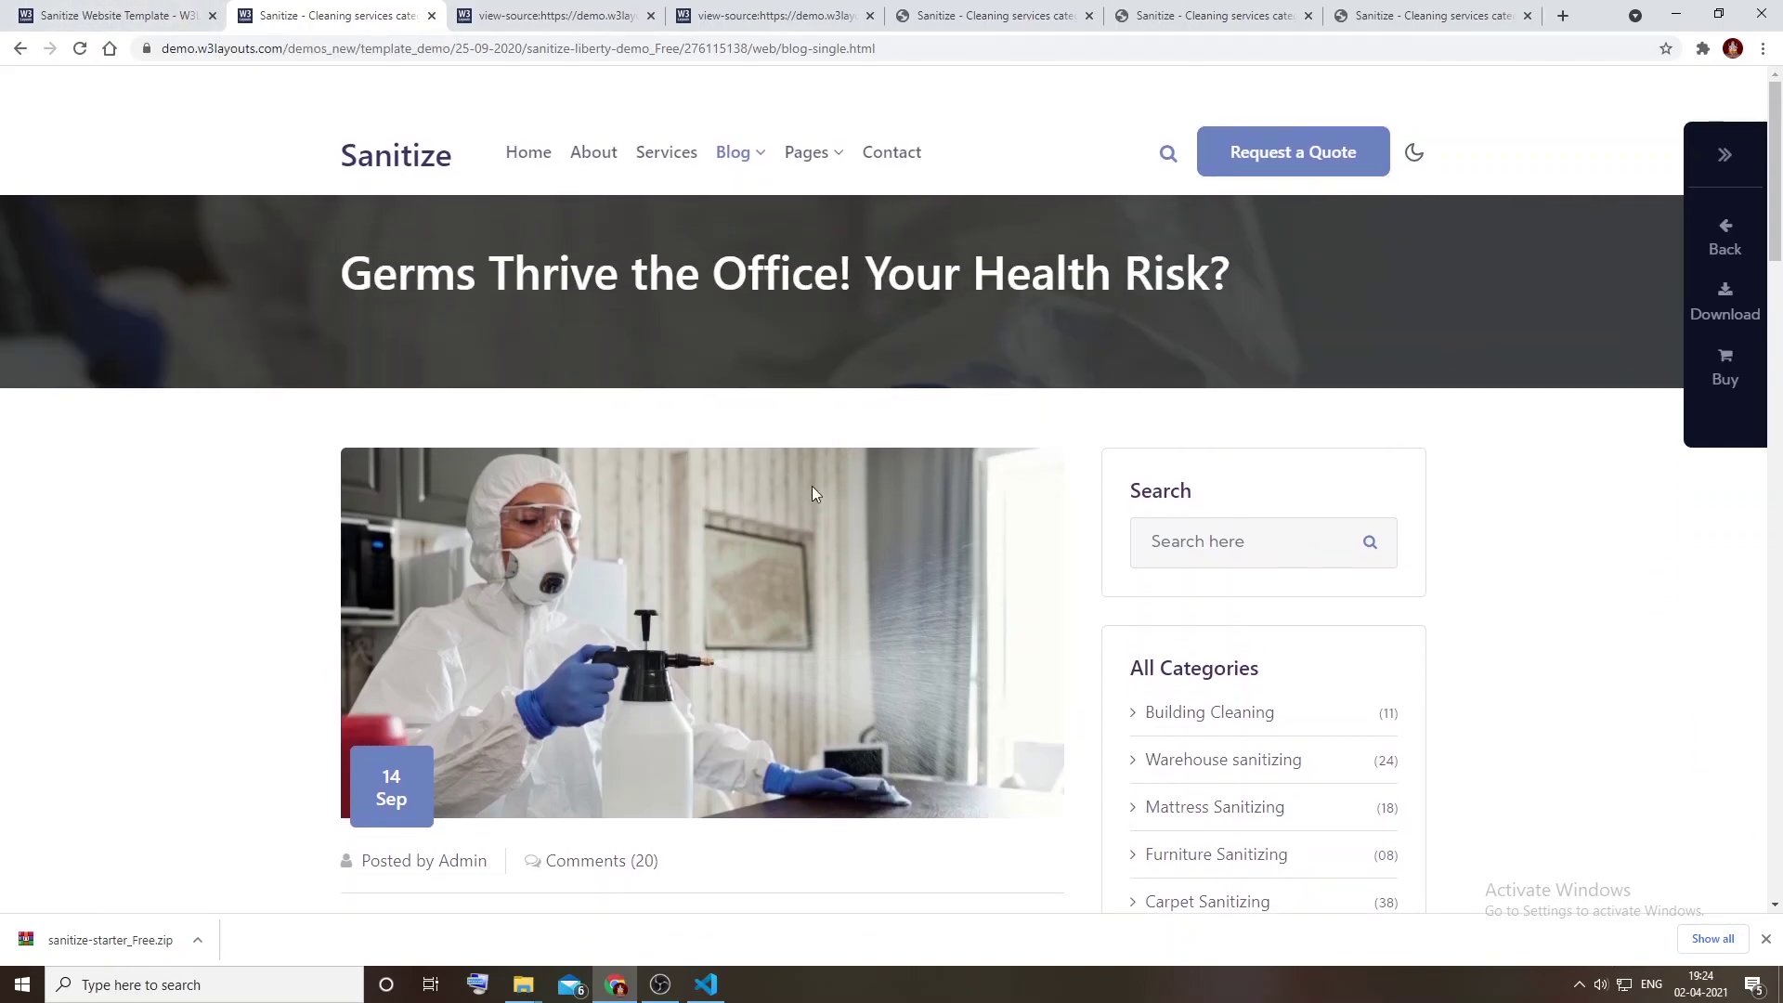
scroll(1054, 557, down, 4)
right_click(460, 555)
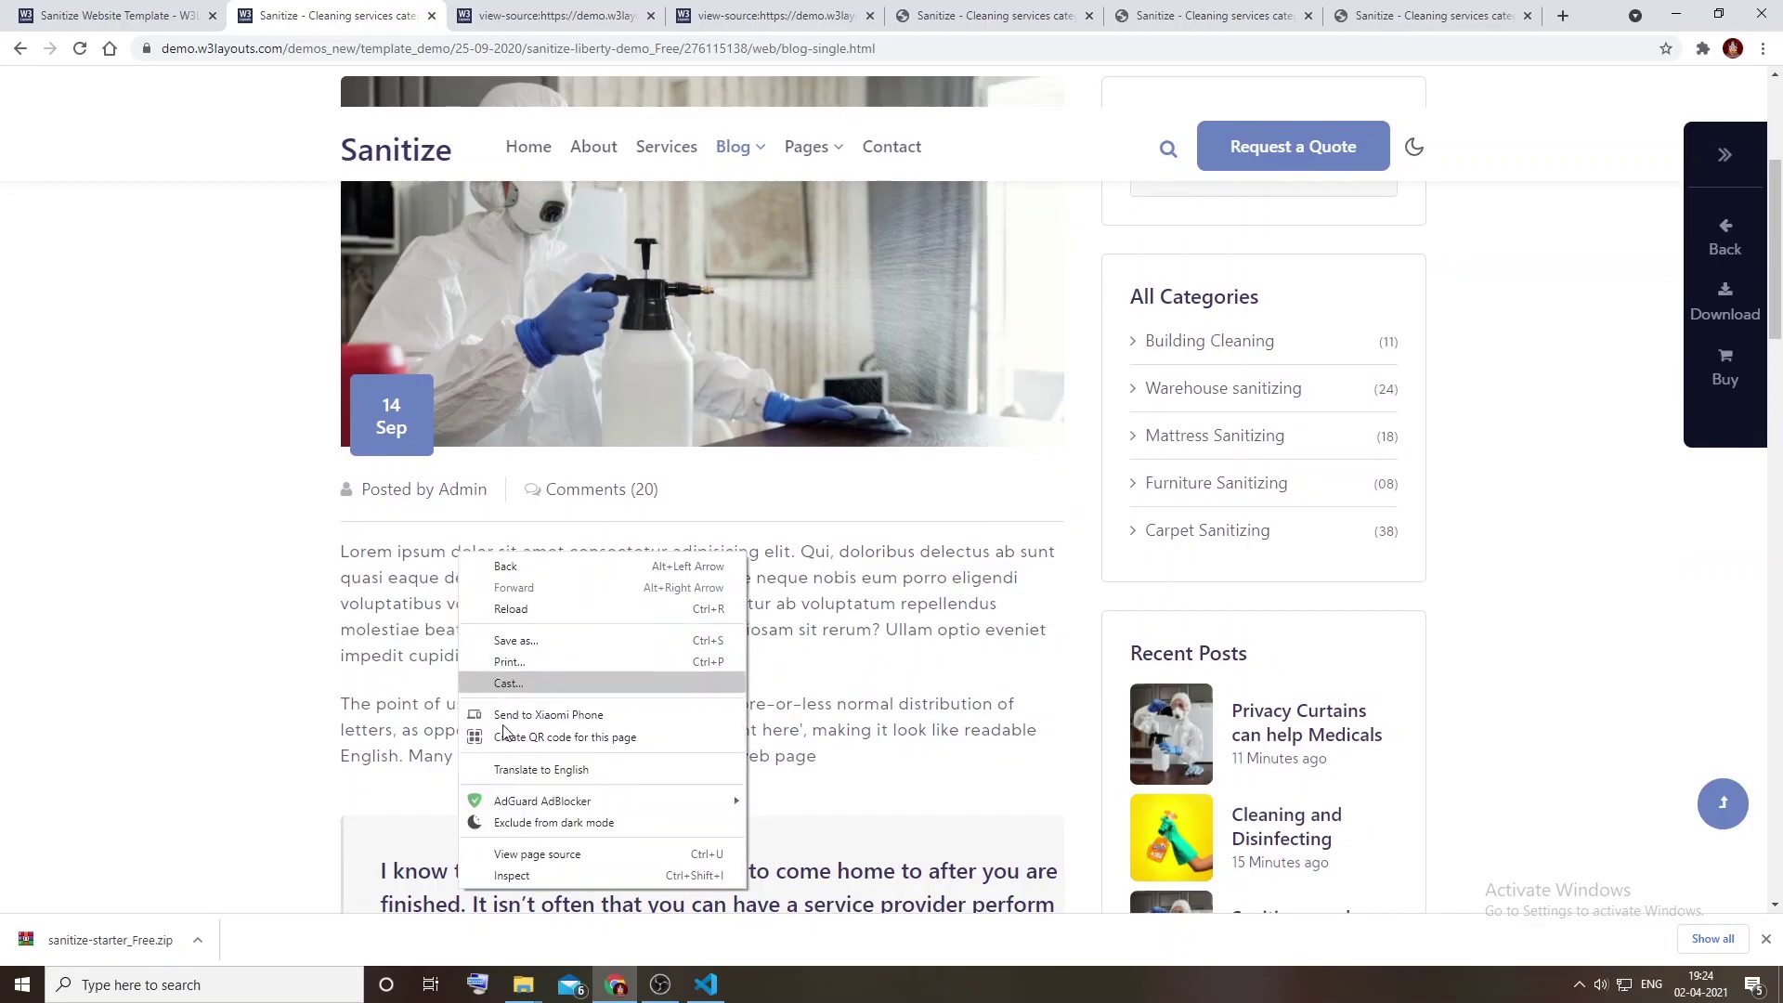
click(527, 874)
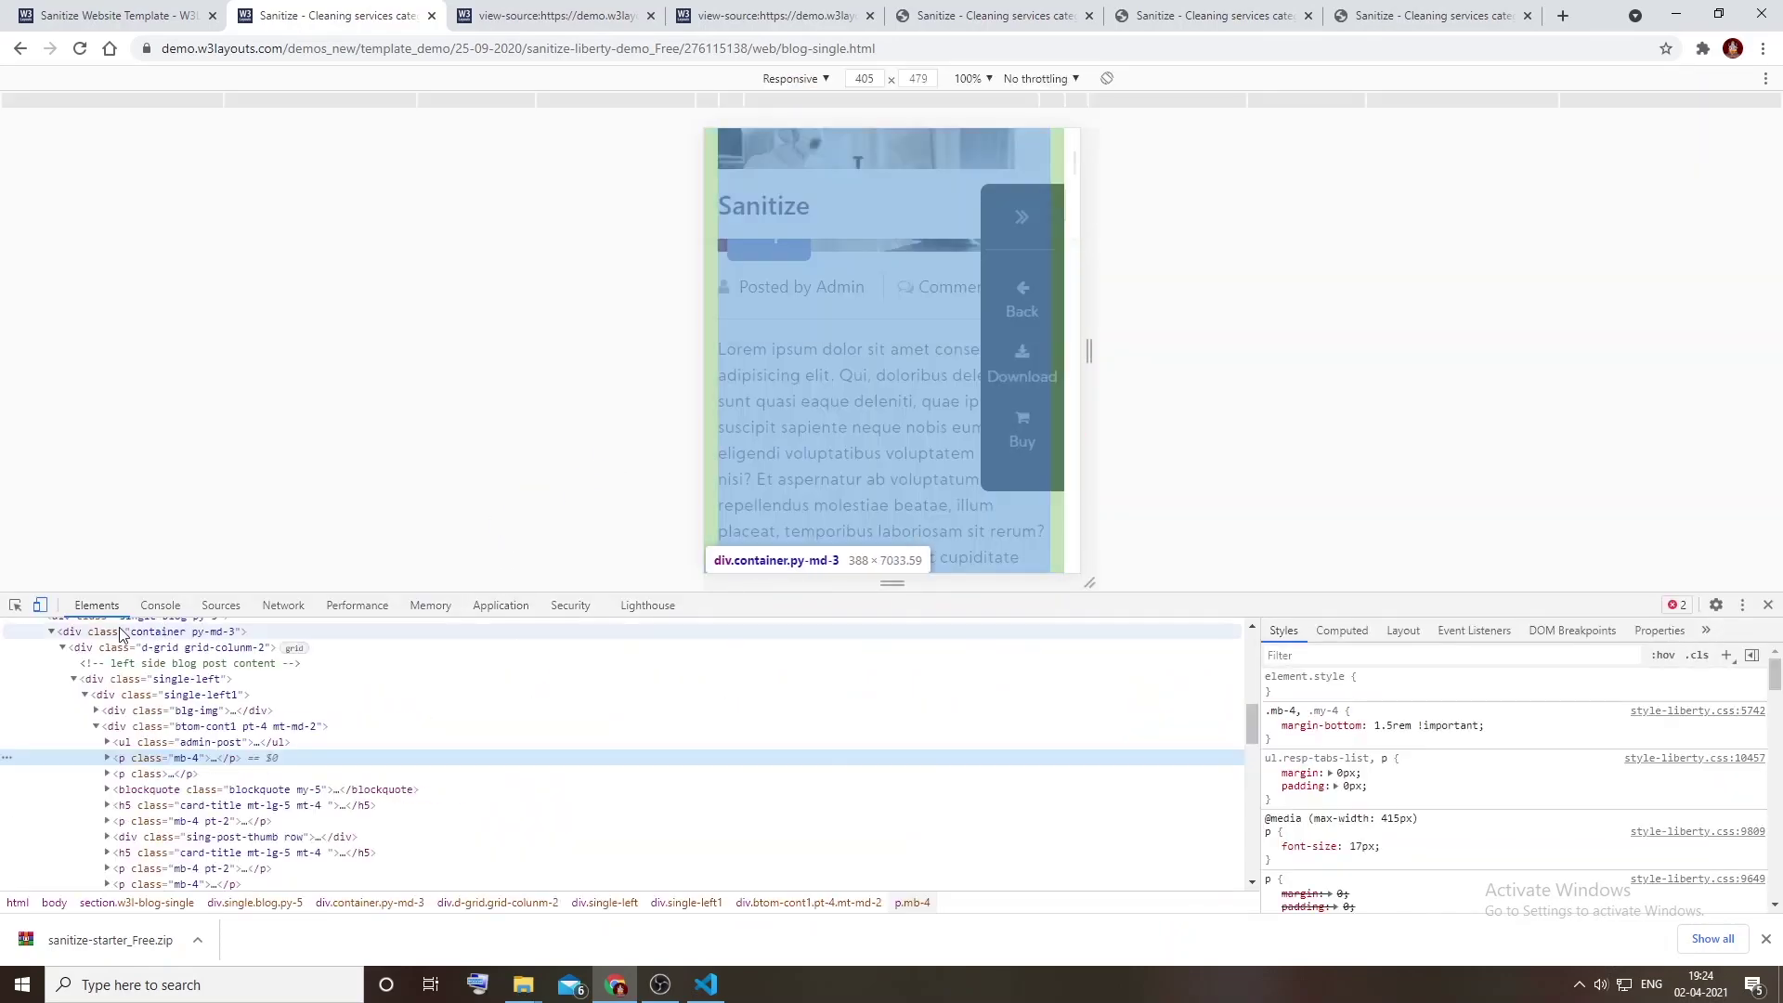
click(41, 605)
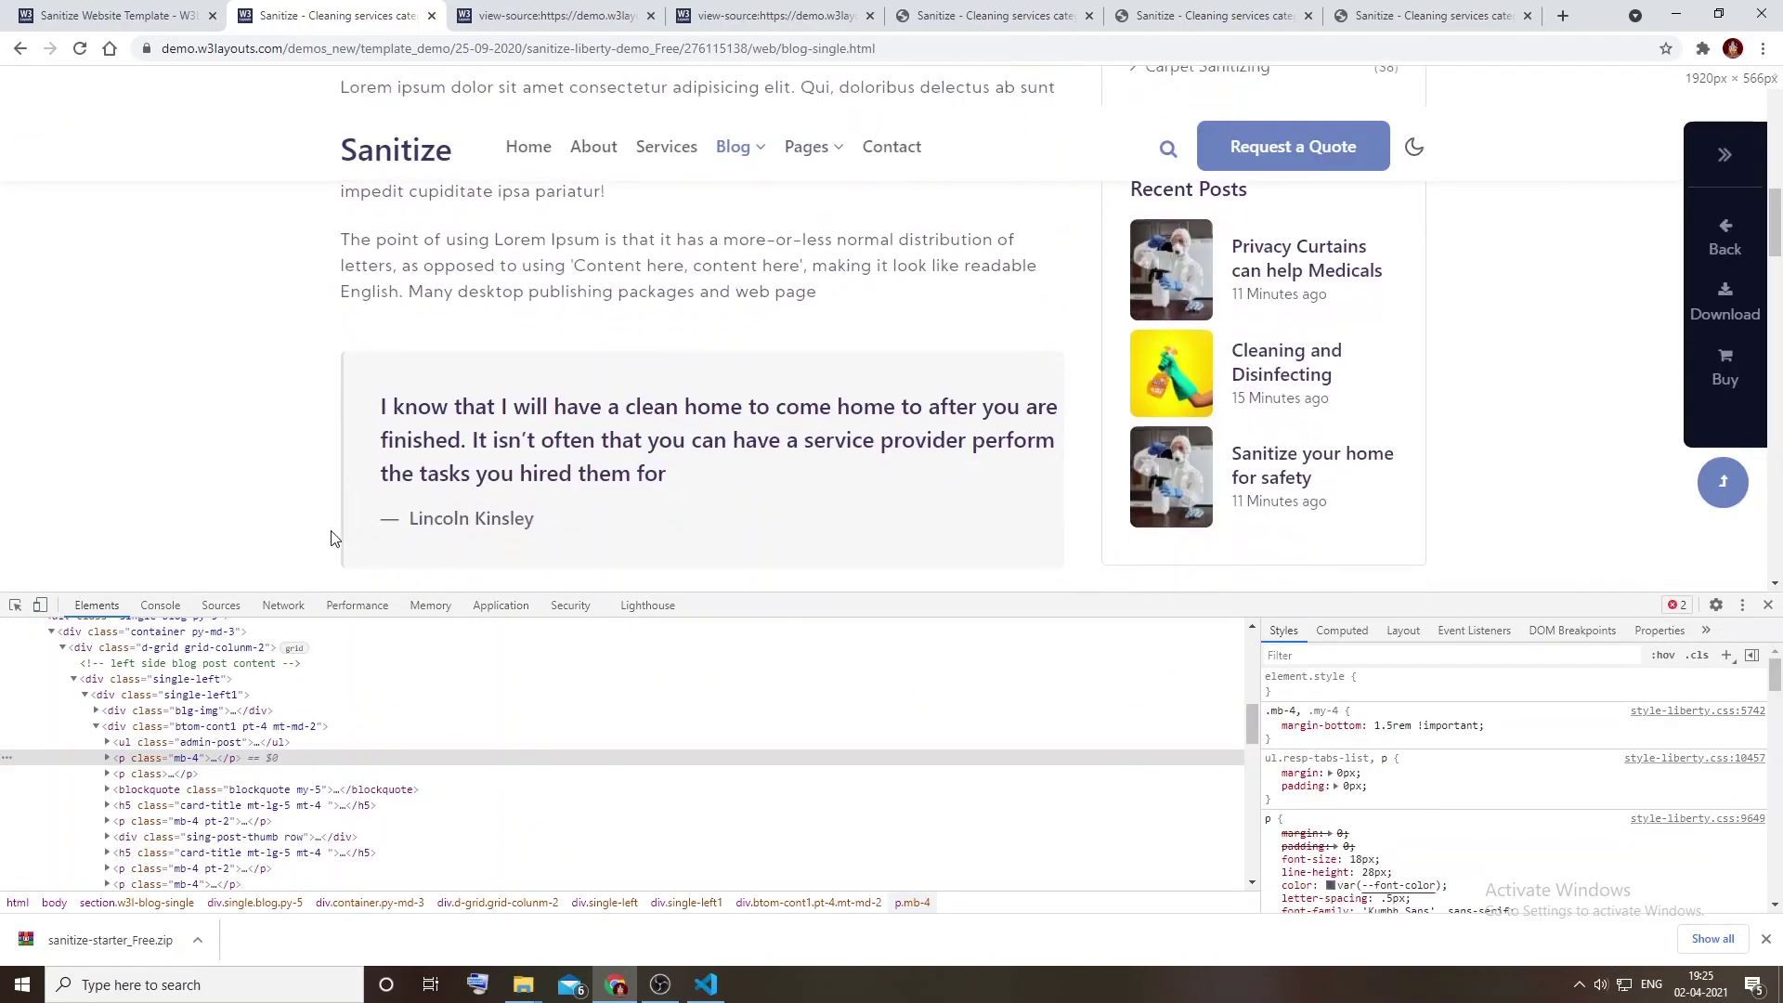
scroll(345, 483, down, 4)
scroll(346, 483, up, 3)
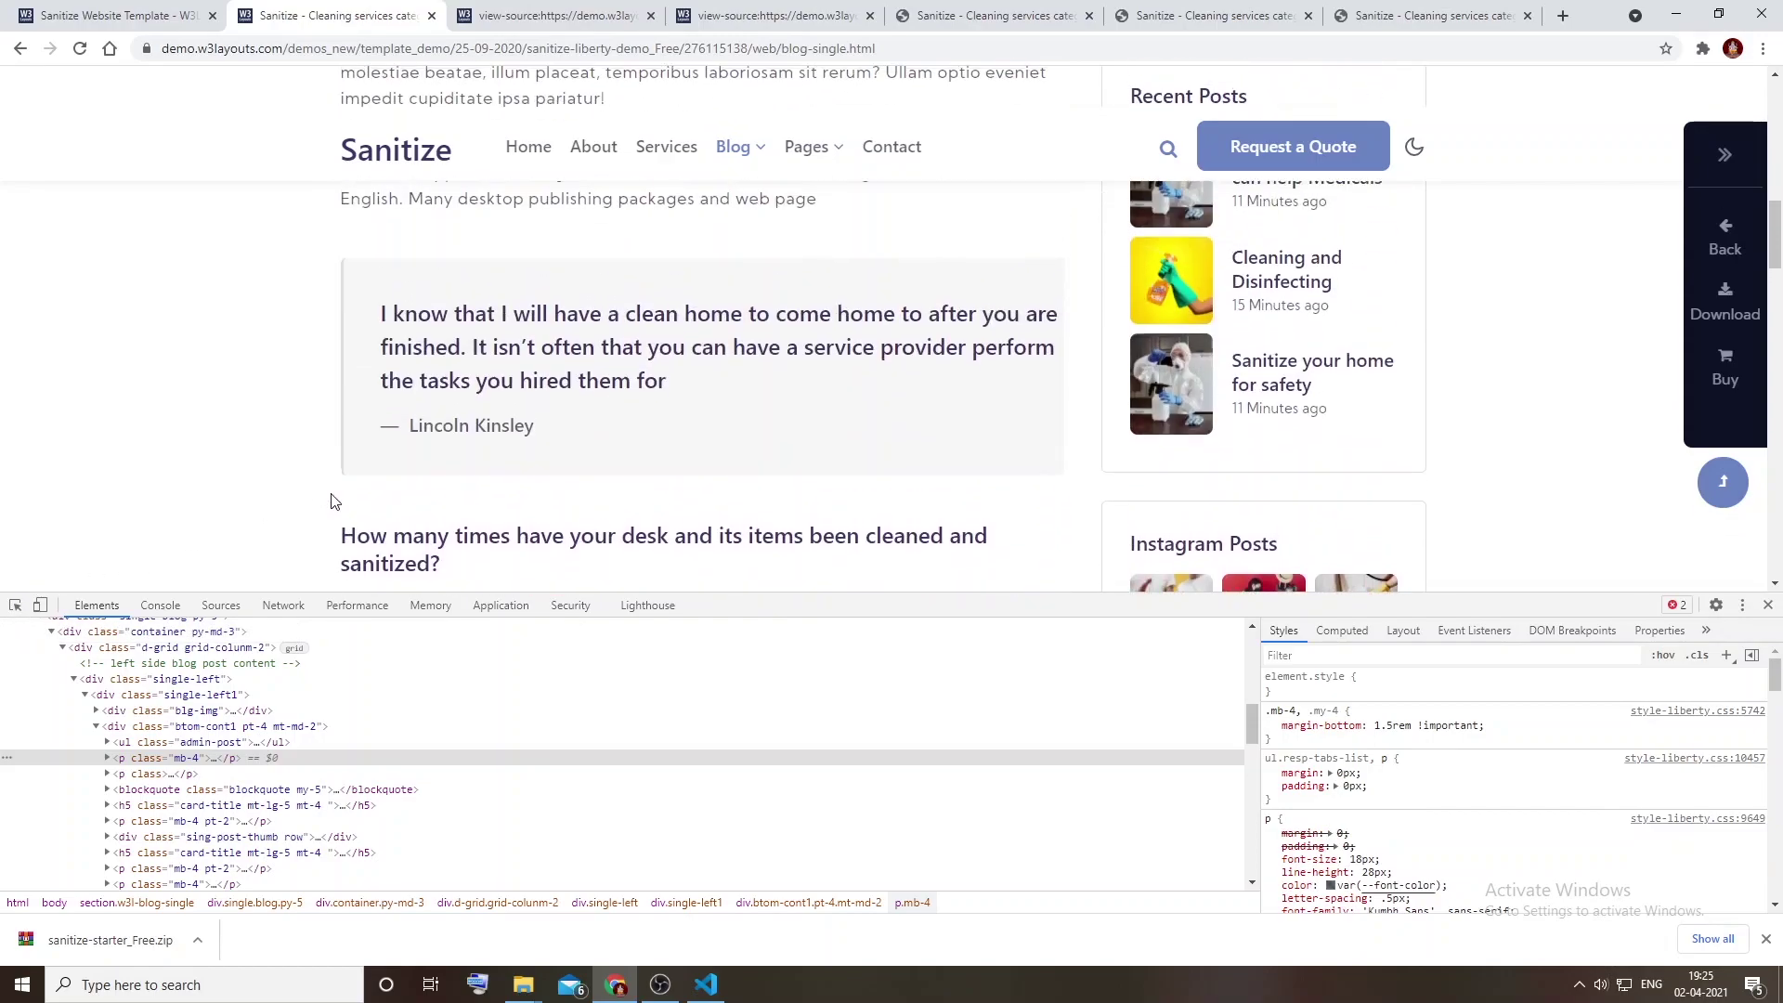
click(15, 604)
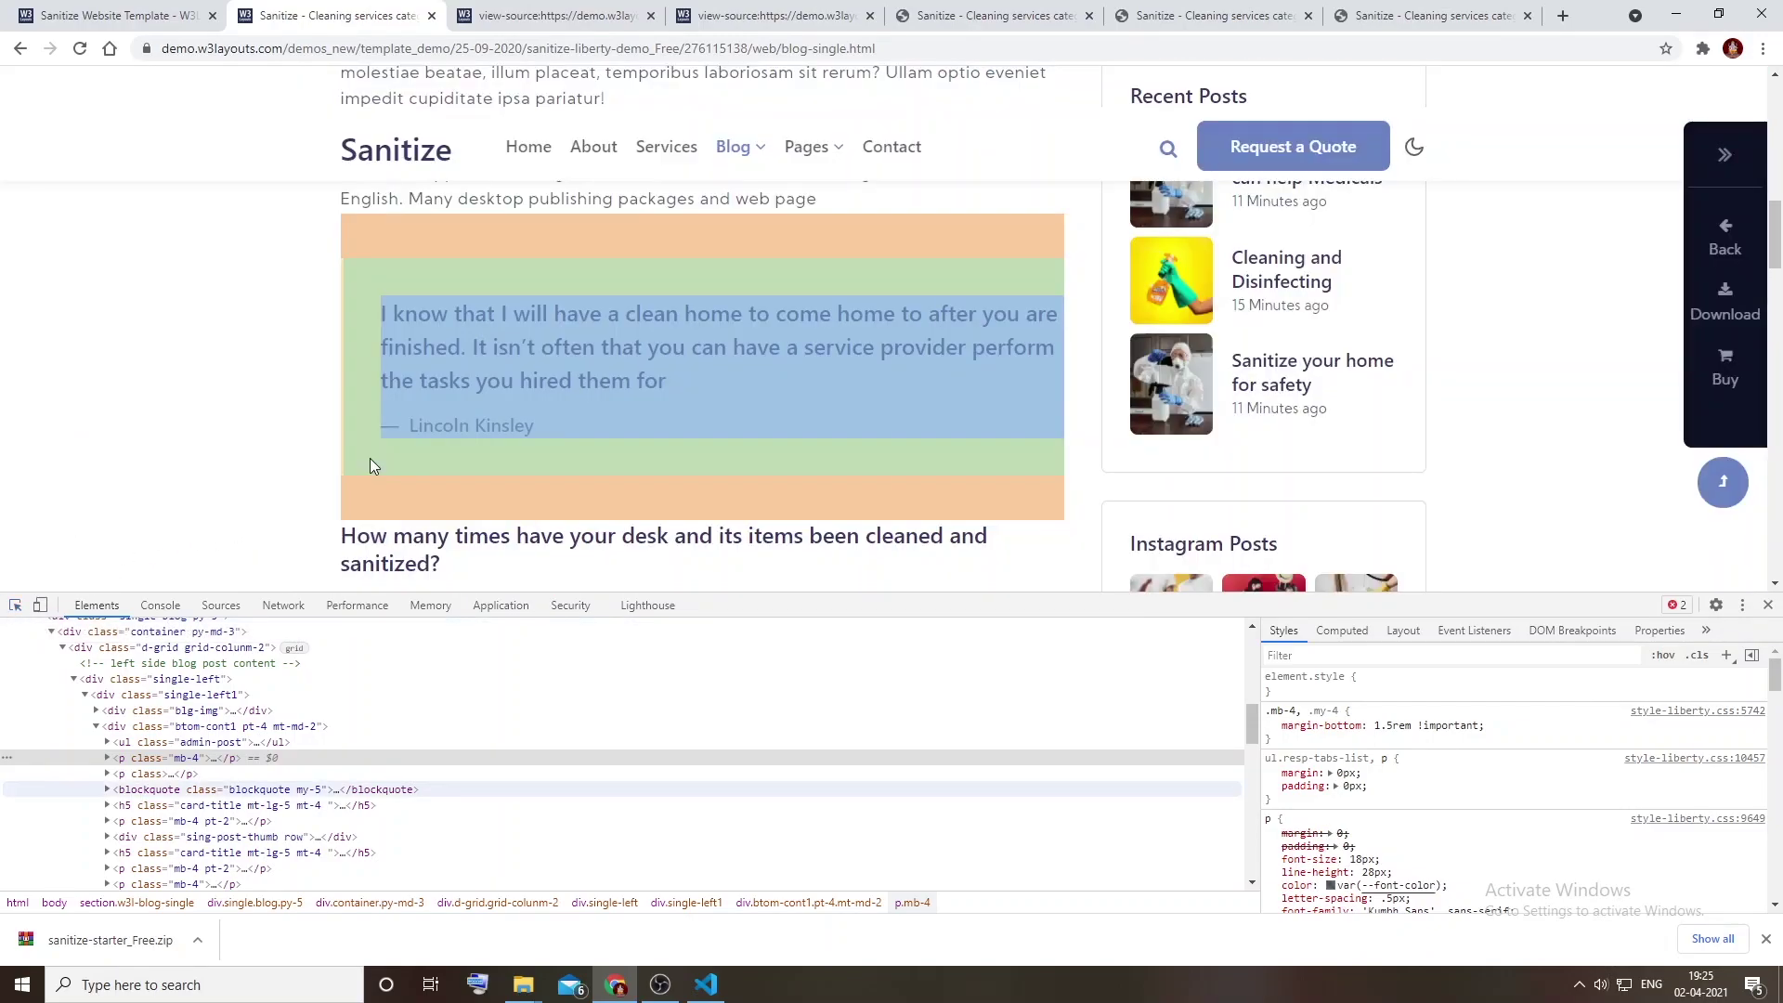
click(369, 459)
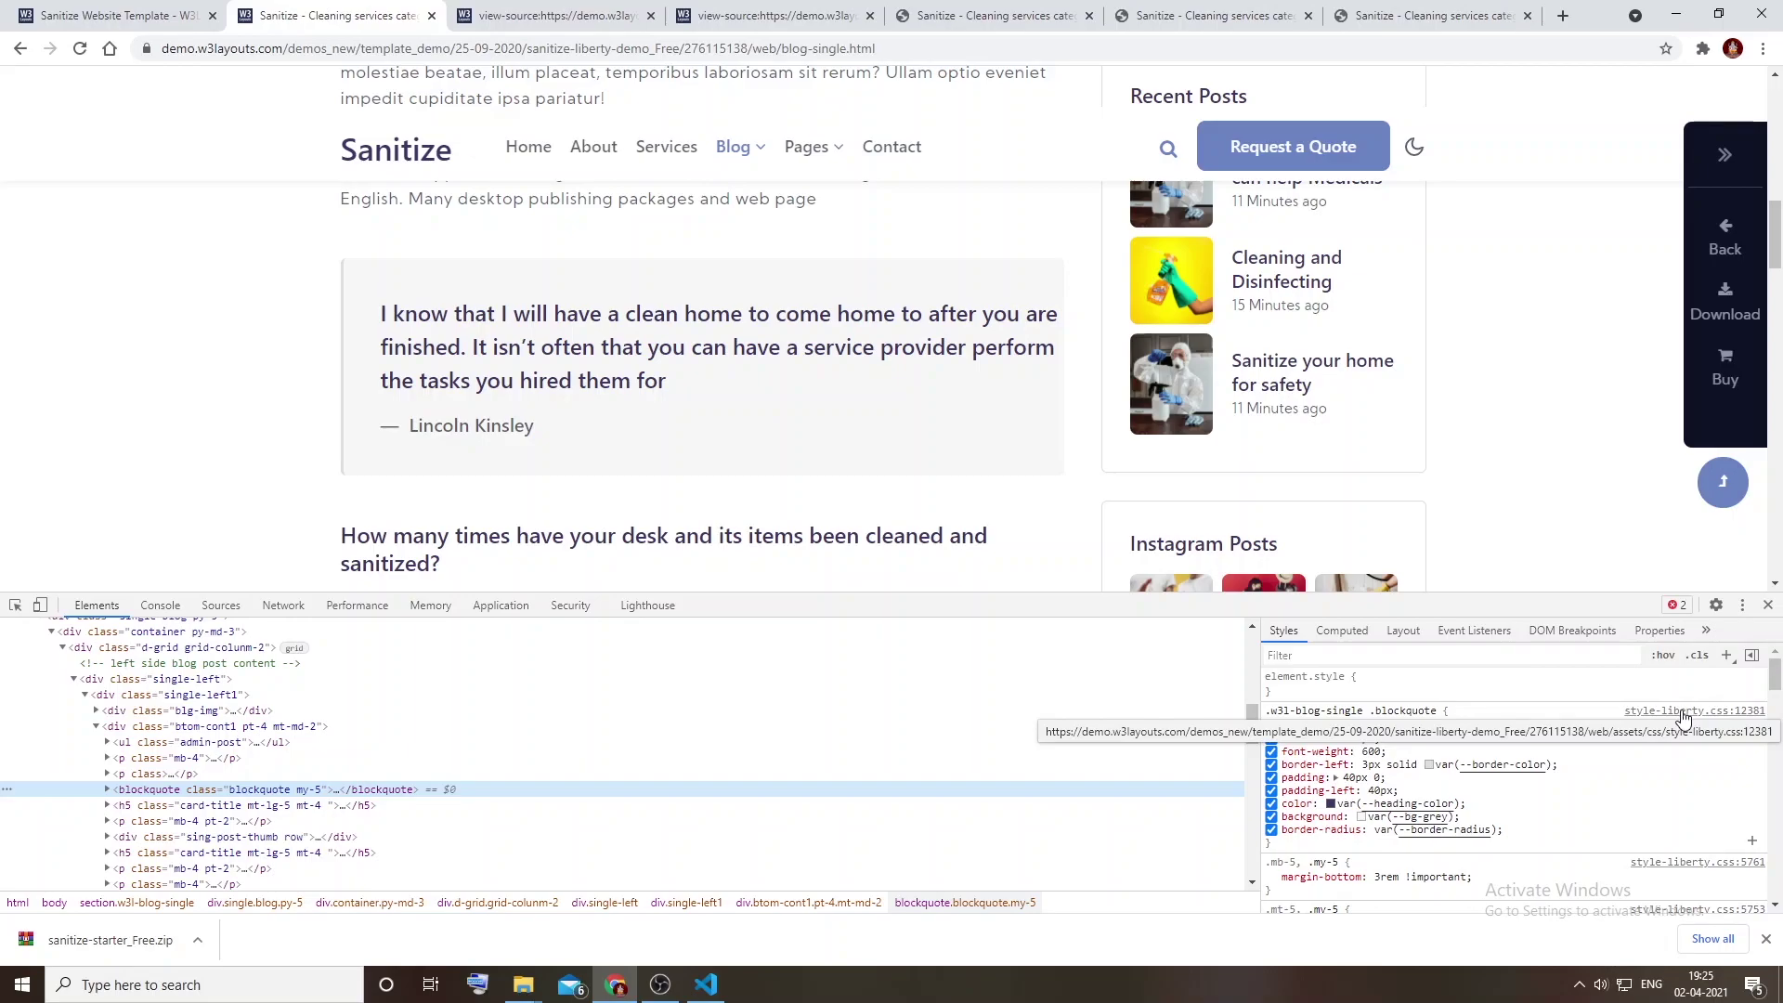
click(1684, 713)
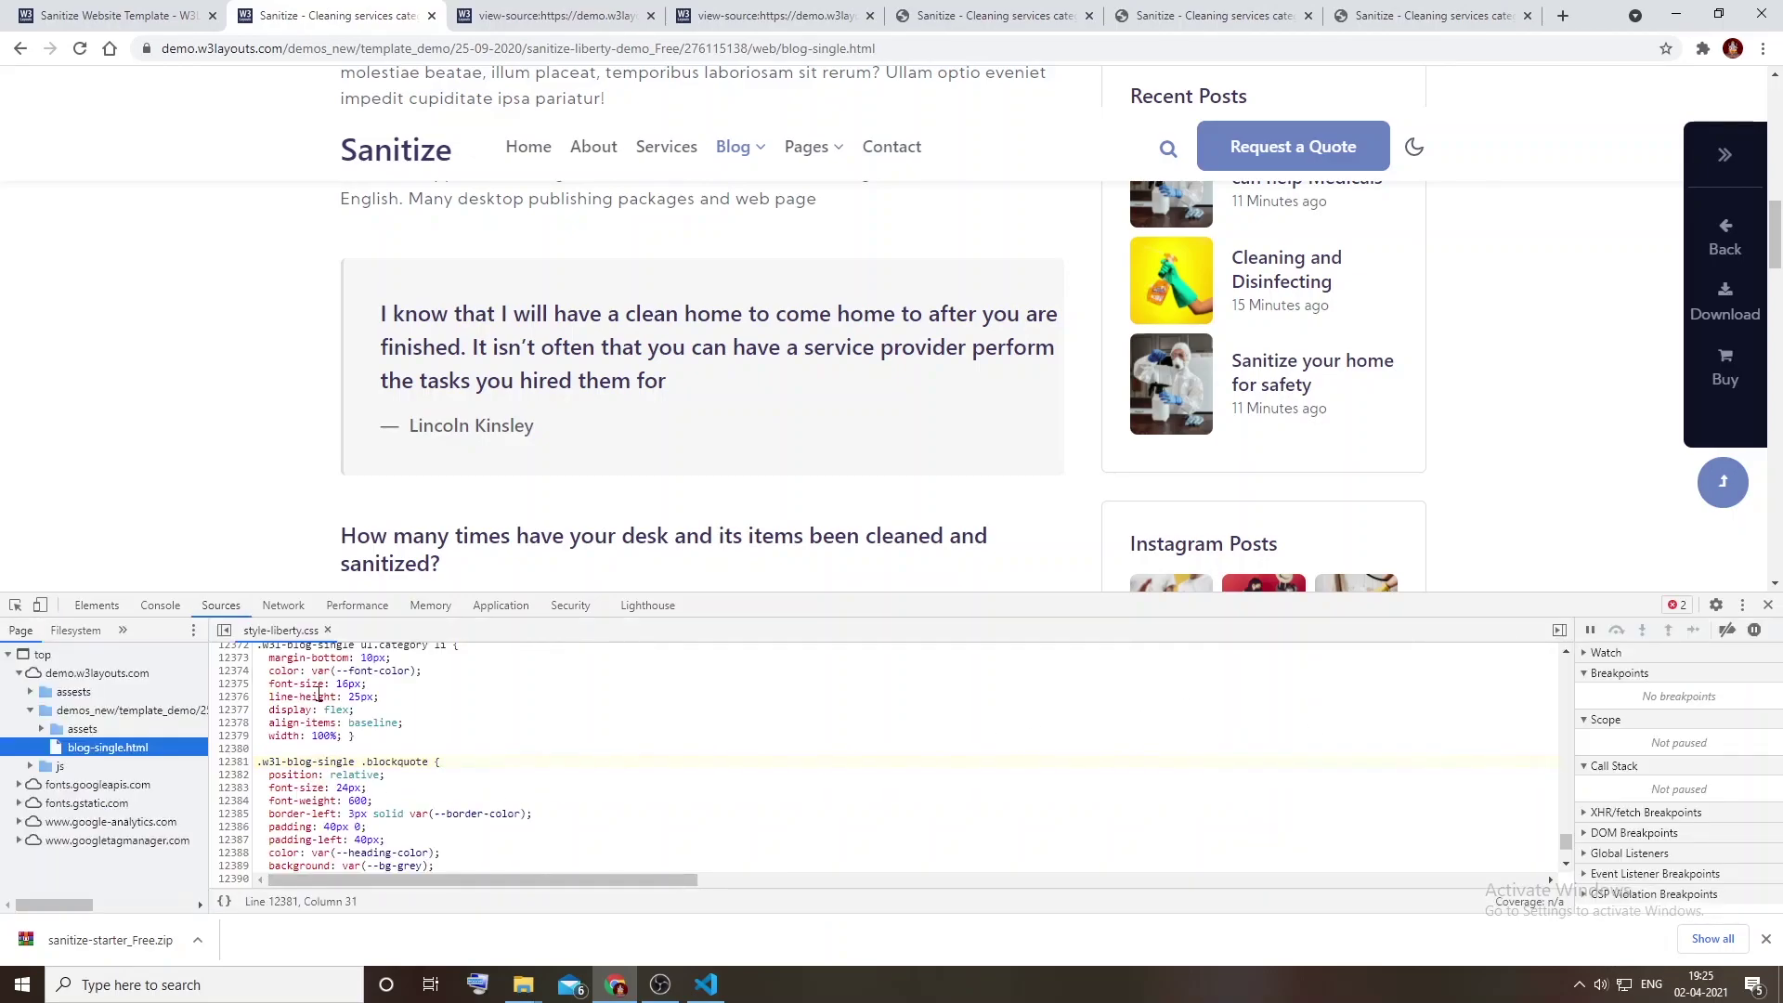
click(93, 605)
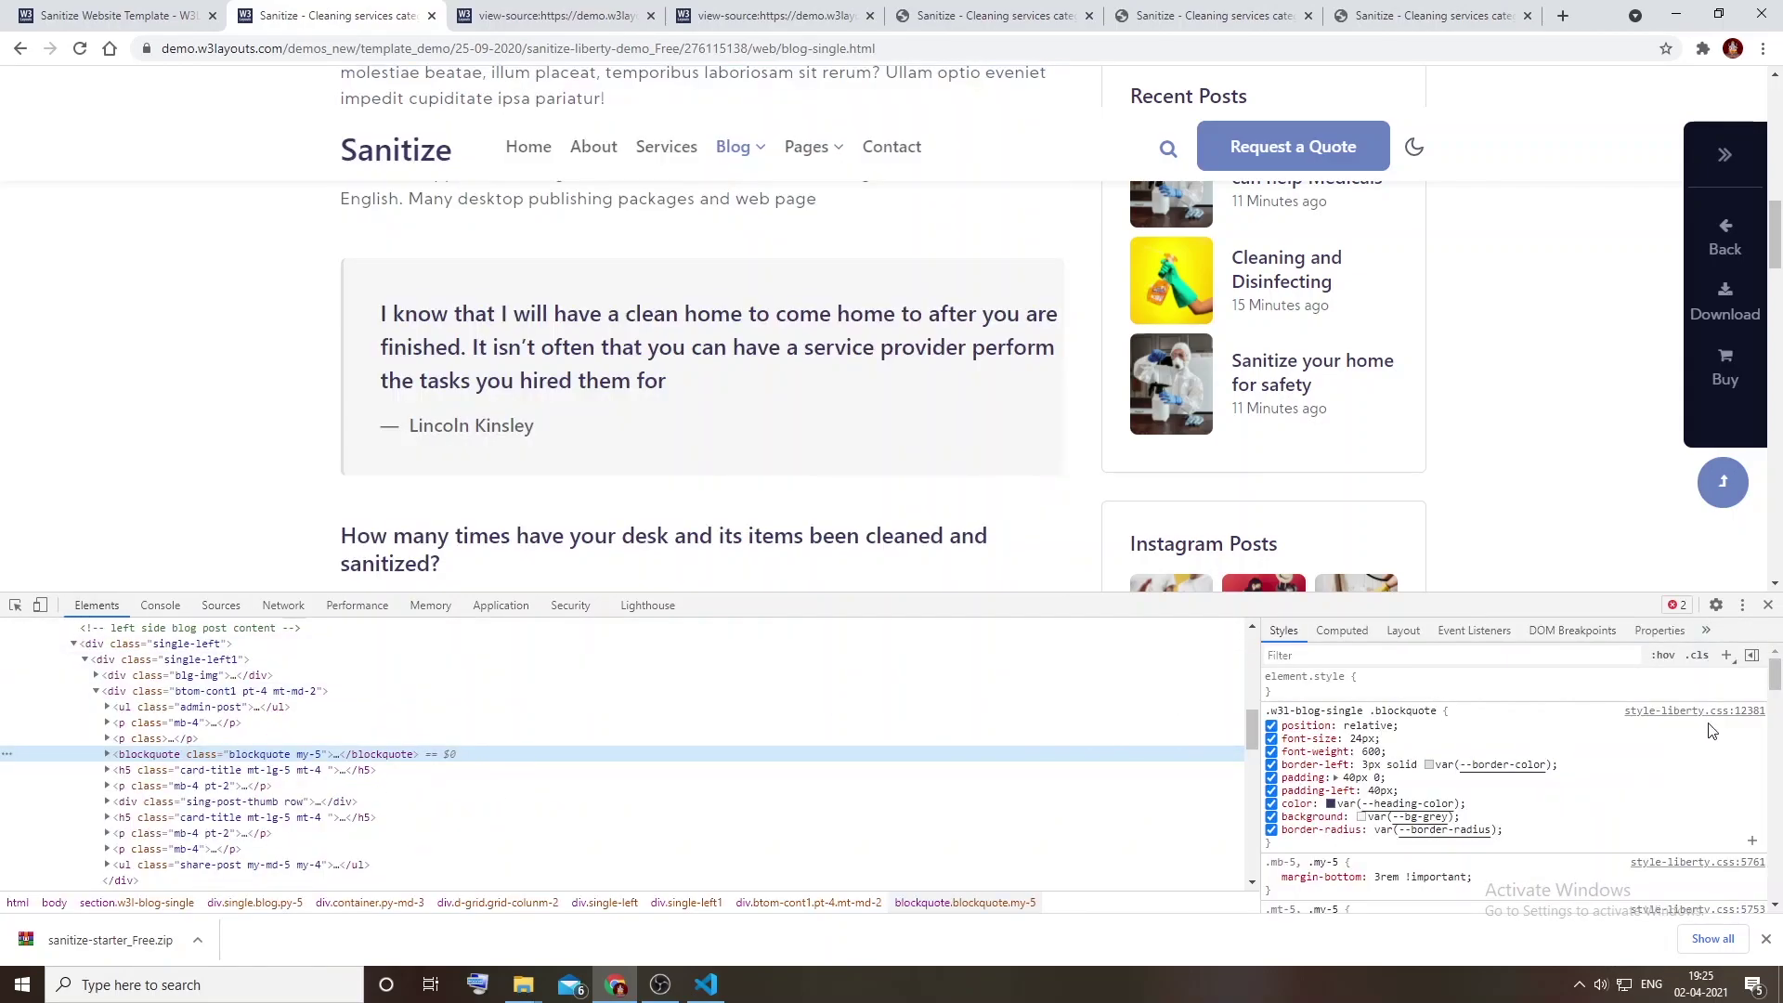
click(1686, 714)
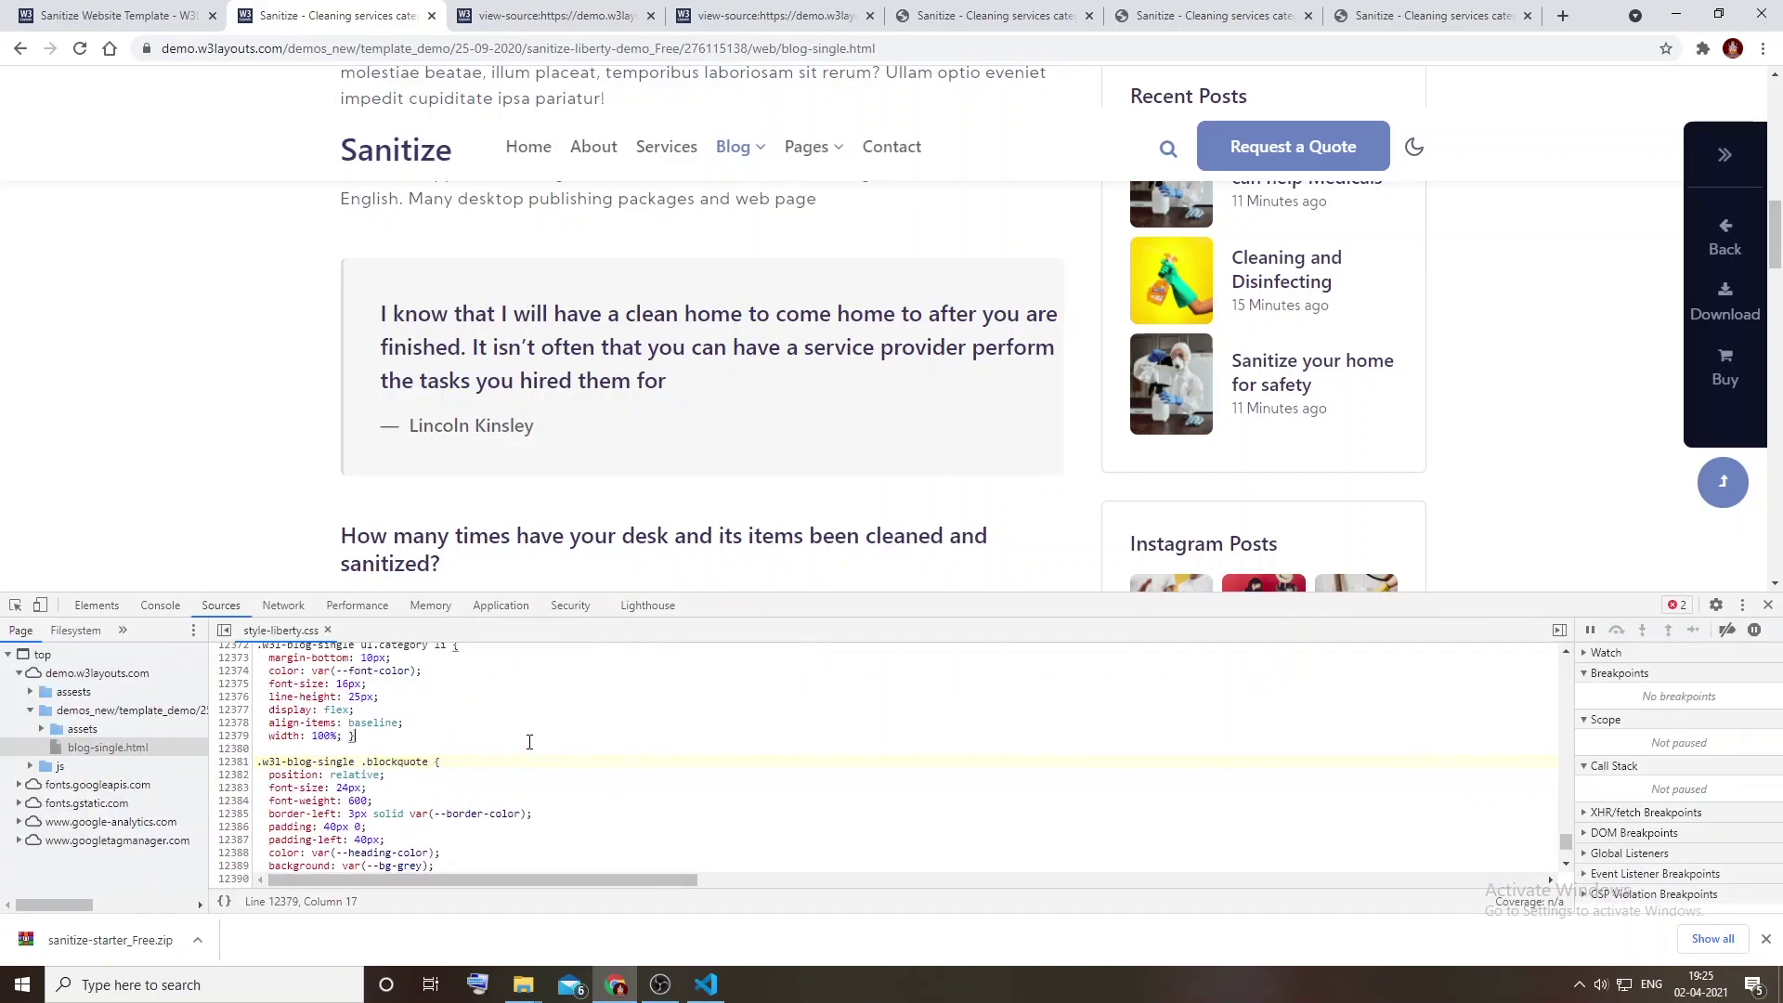
click(101, 604)
Step: Open style-liberty.css in a new tab and copy its entire contents
right_click(1688, 720)
click(1720, 734)
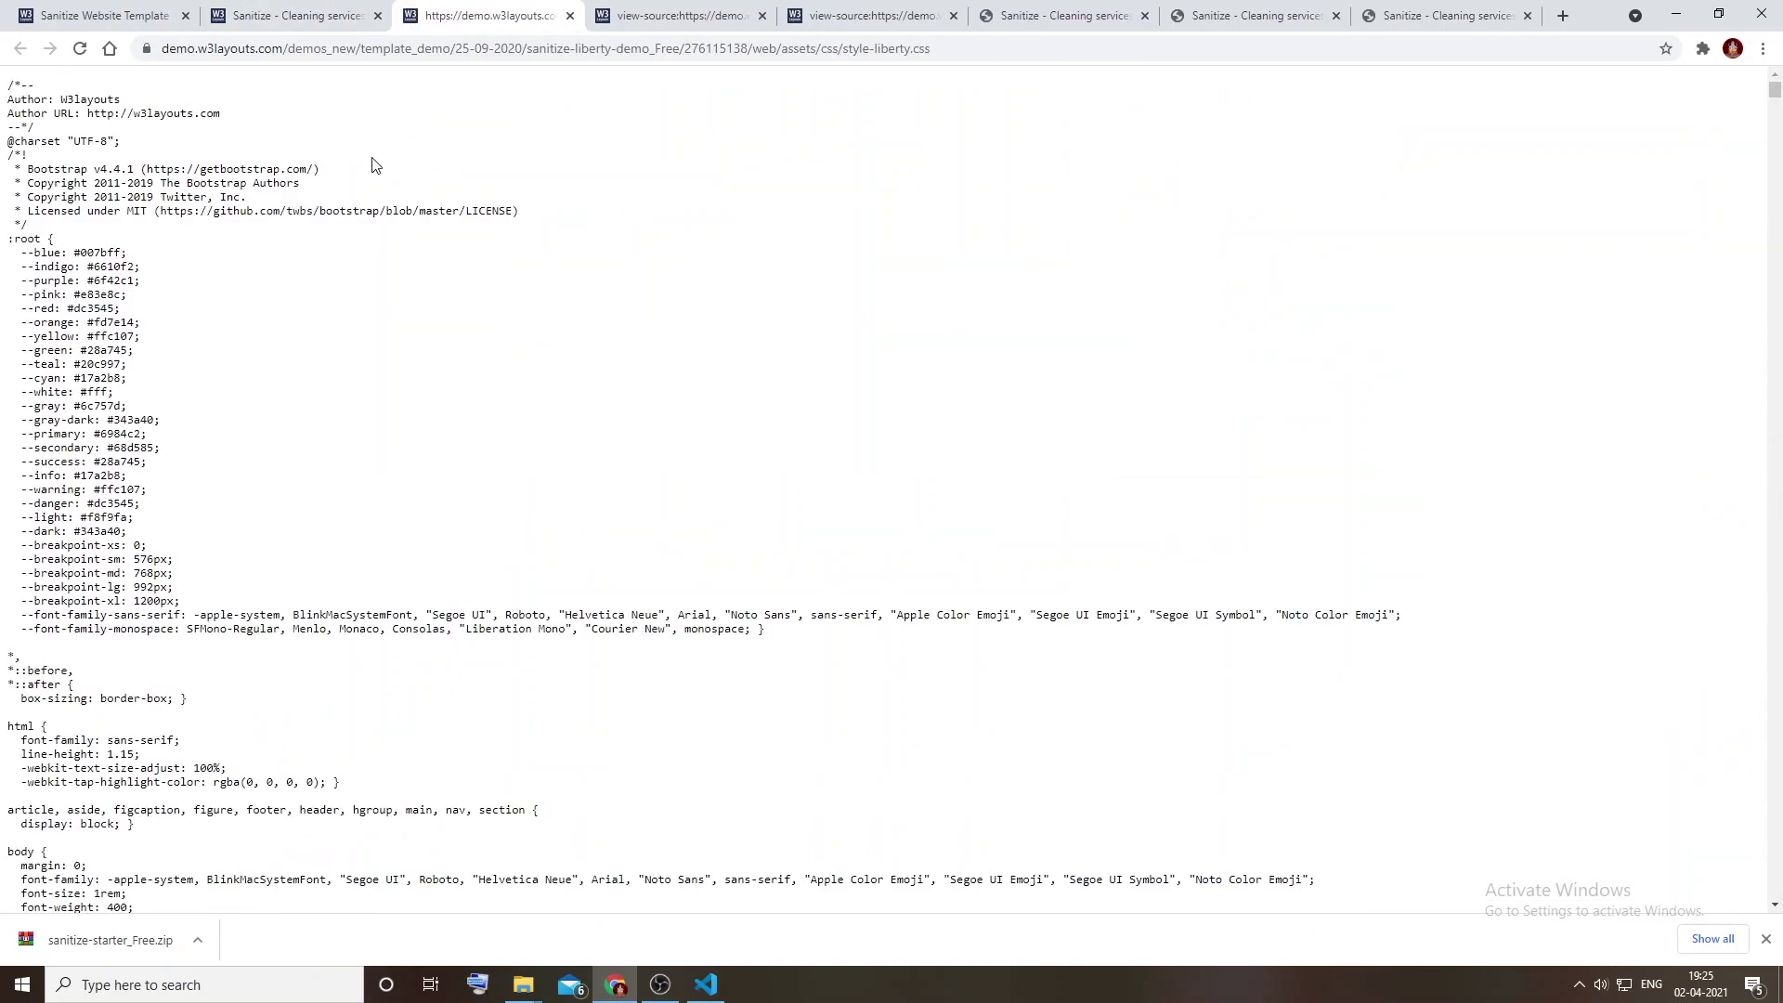
key(ctrl+a)
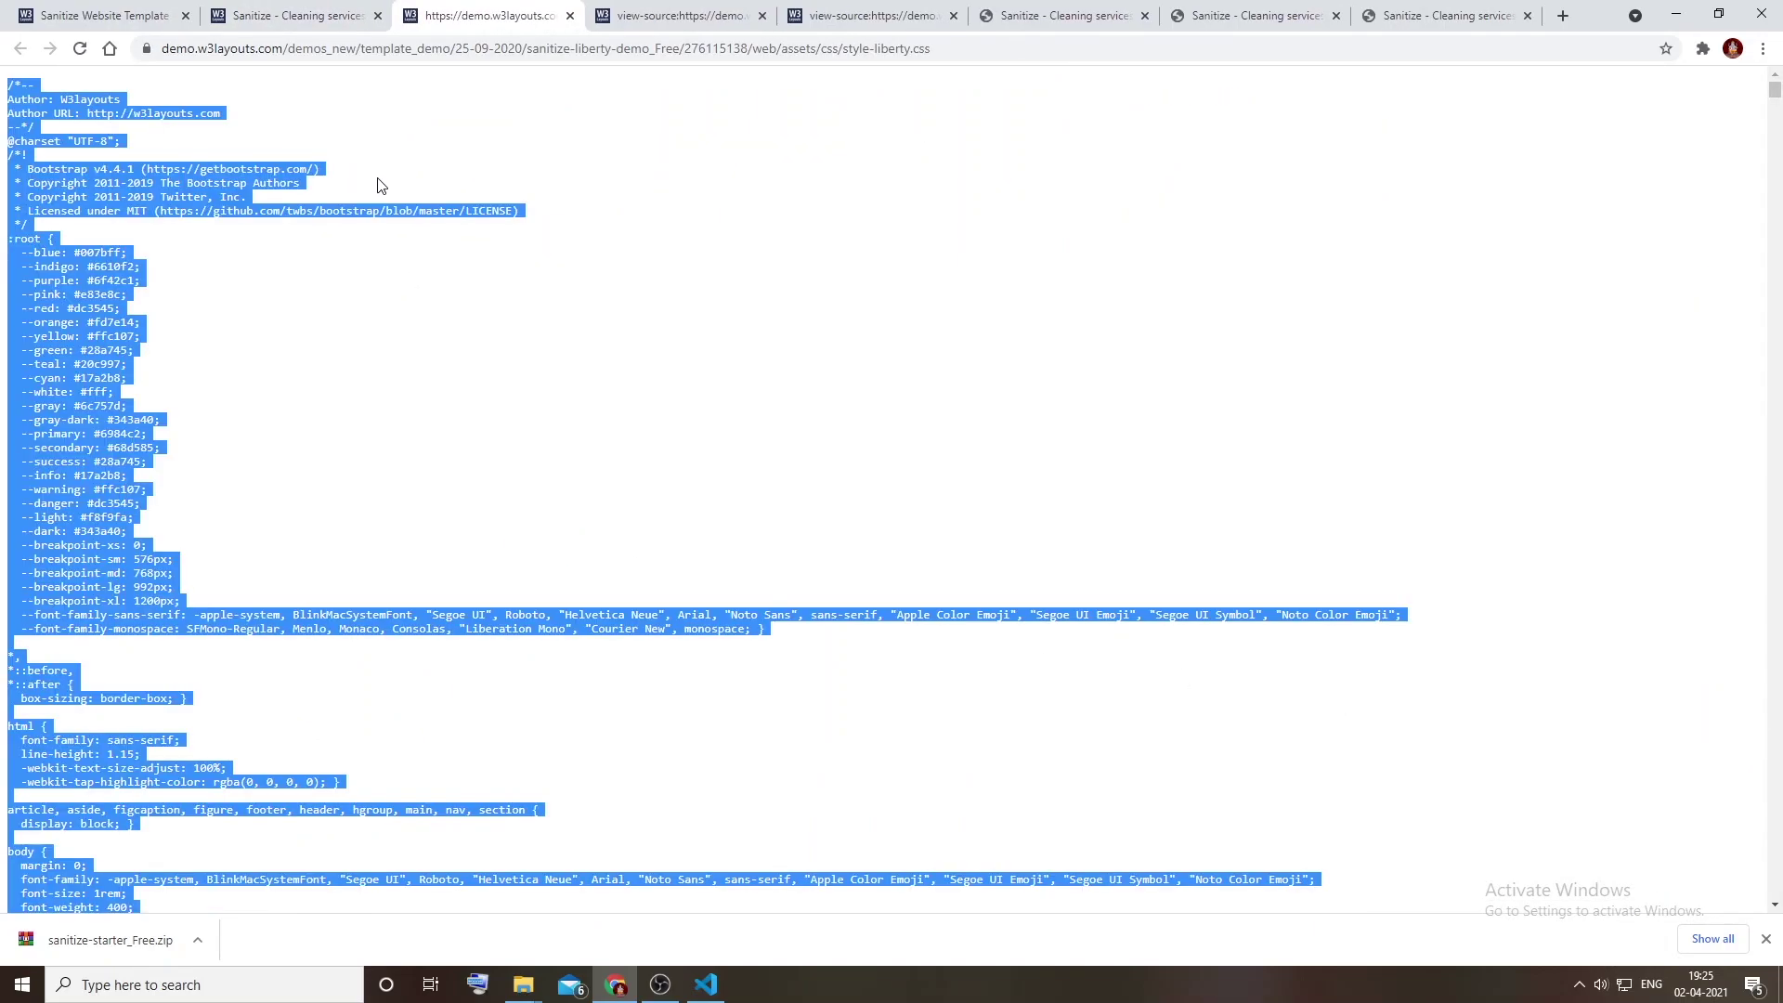
right_click(272, 169)
click(331, 185)
key(alt+Tab)
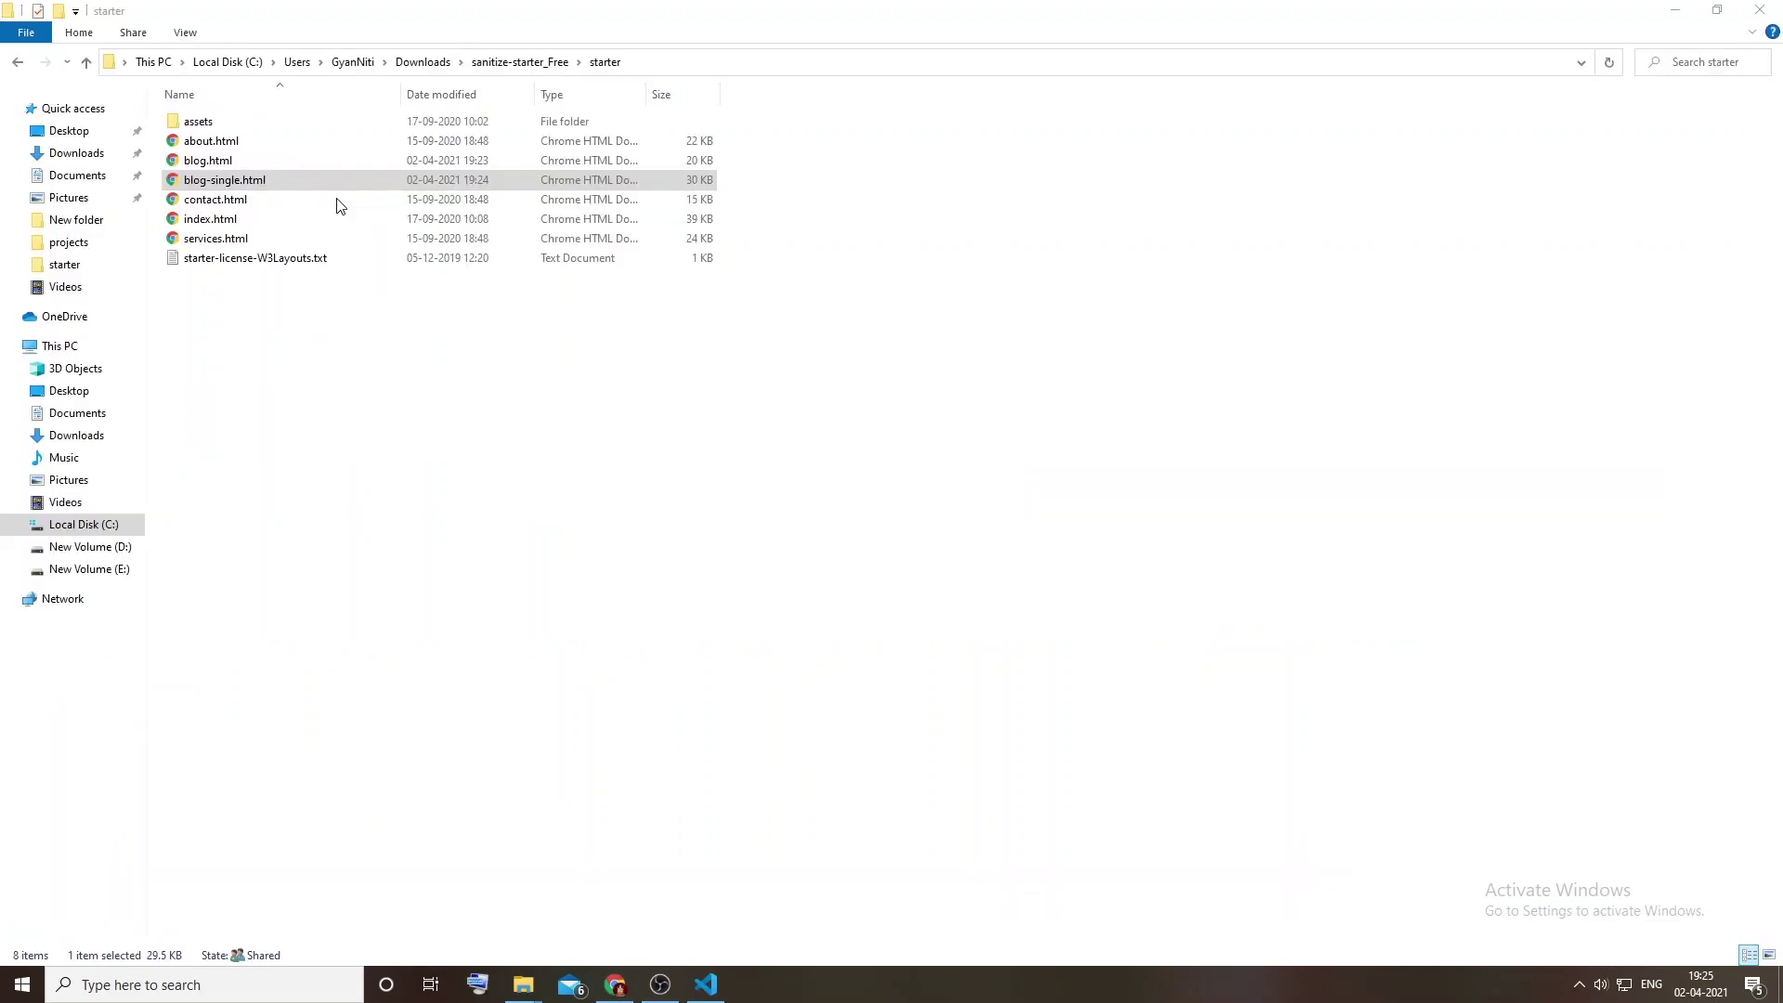
Step: Open assets > css and drag style-starter.css into VS Code as its own tab
double_click(210, 123)
double_click(190, 122)
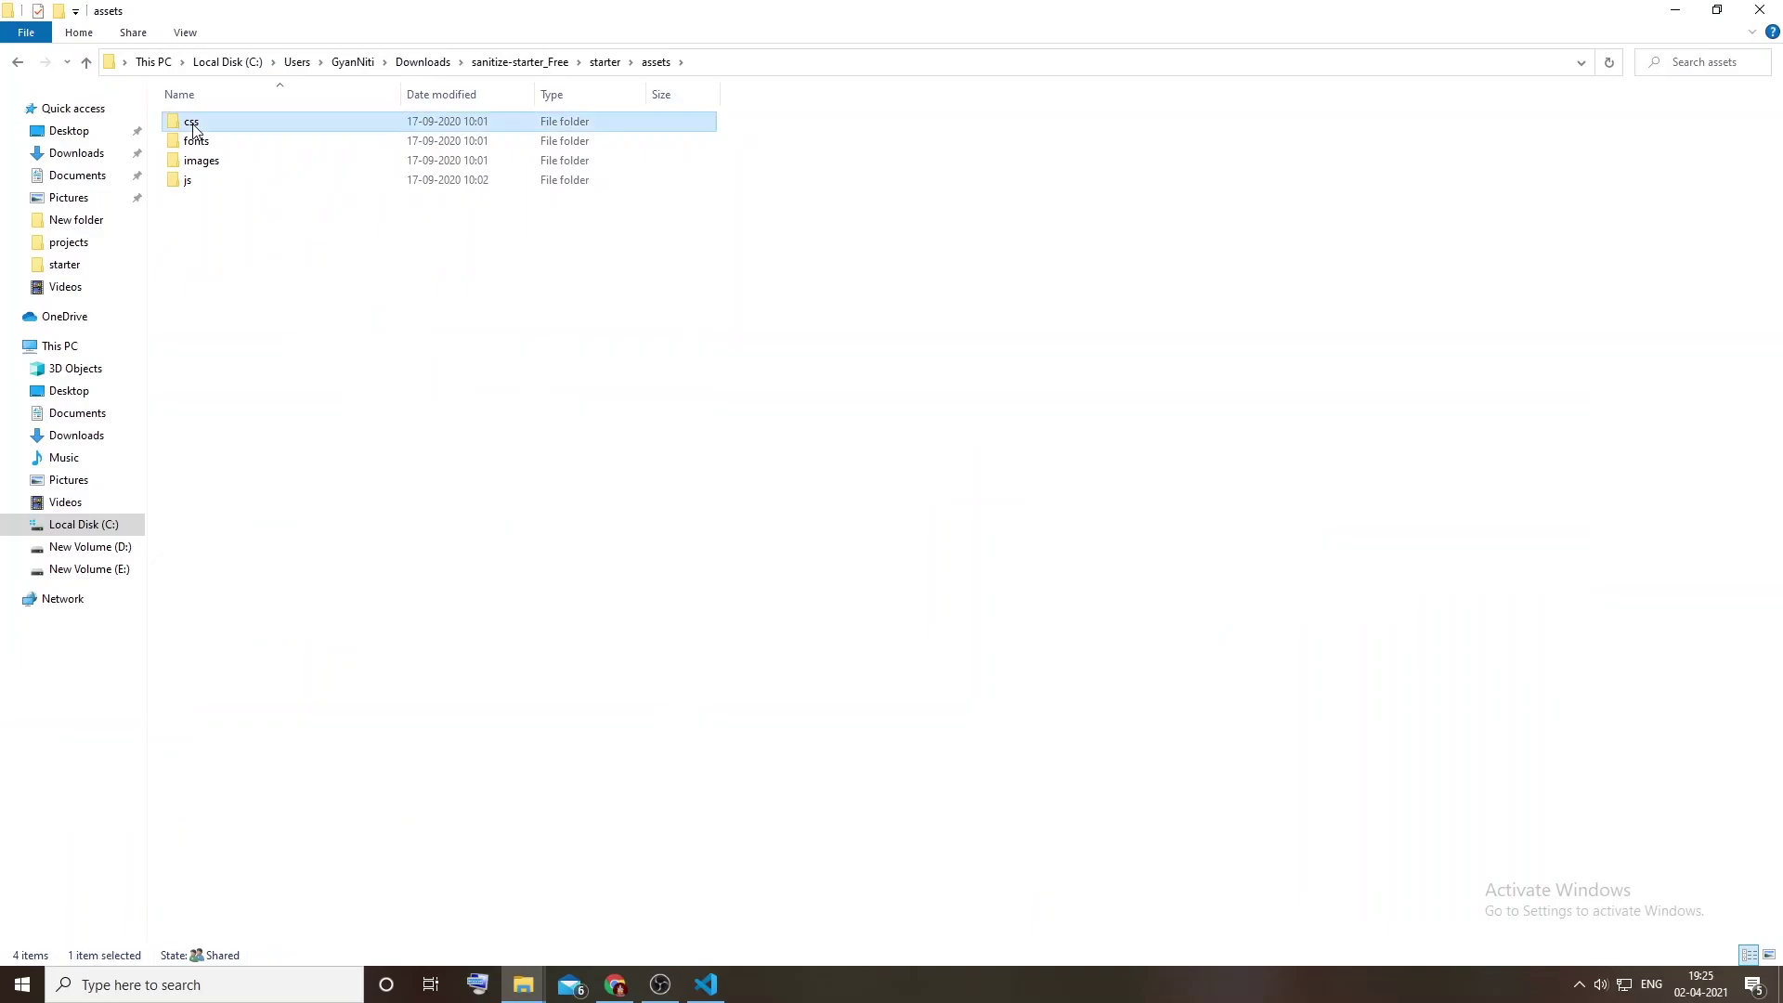
key(alt+Tab)
drag(207, 126, 232, 483)
key(alt+Tab)
key(Tab)
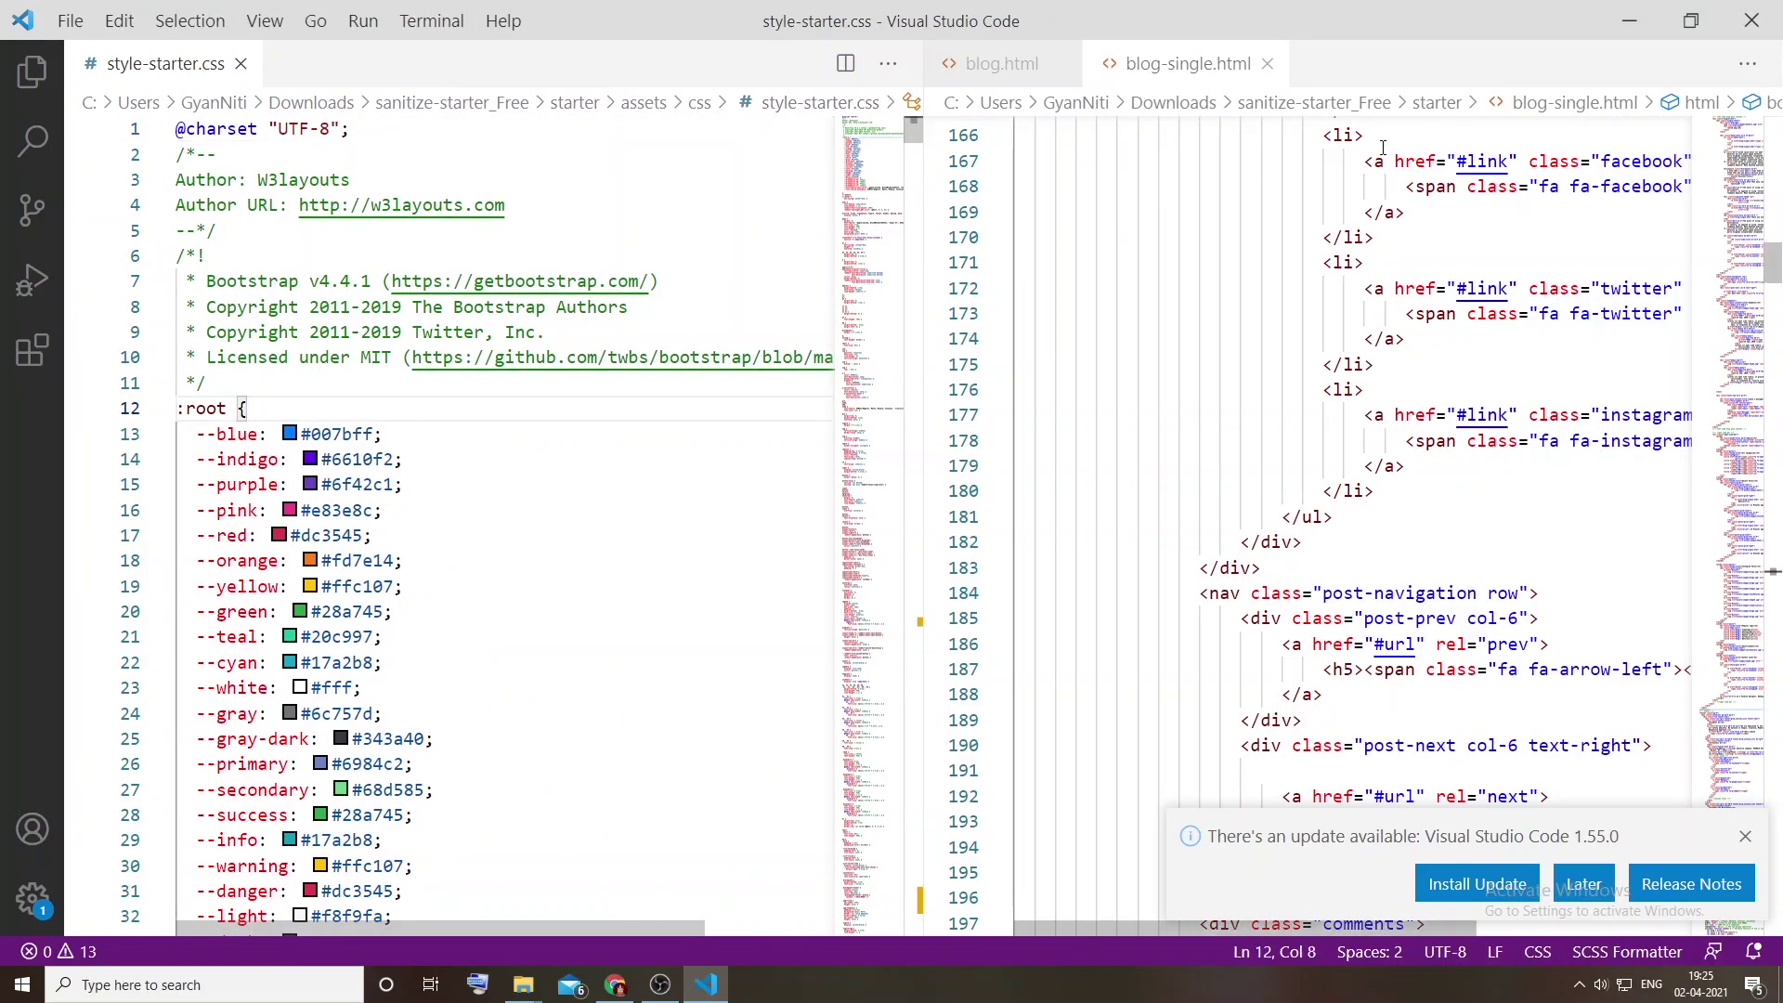
click(241, 65)
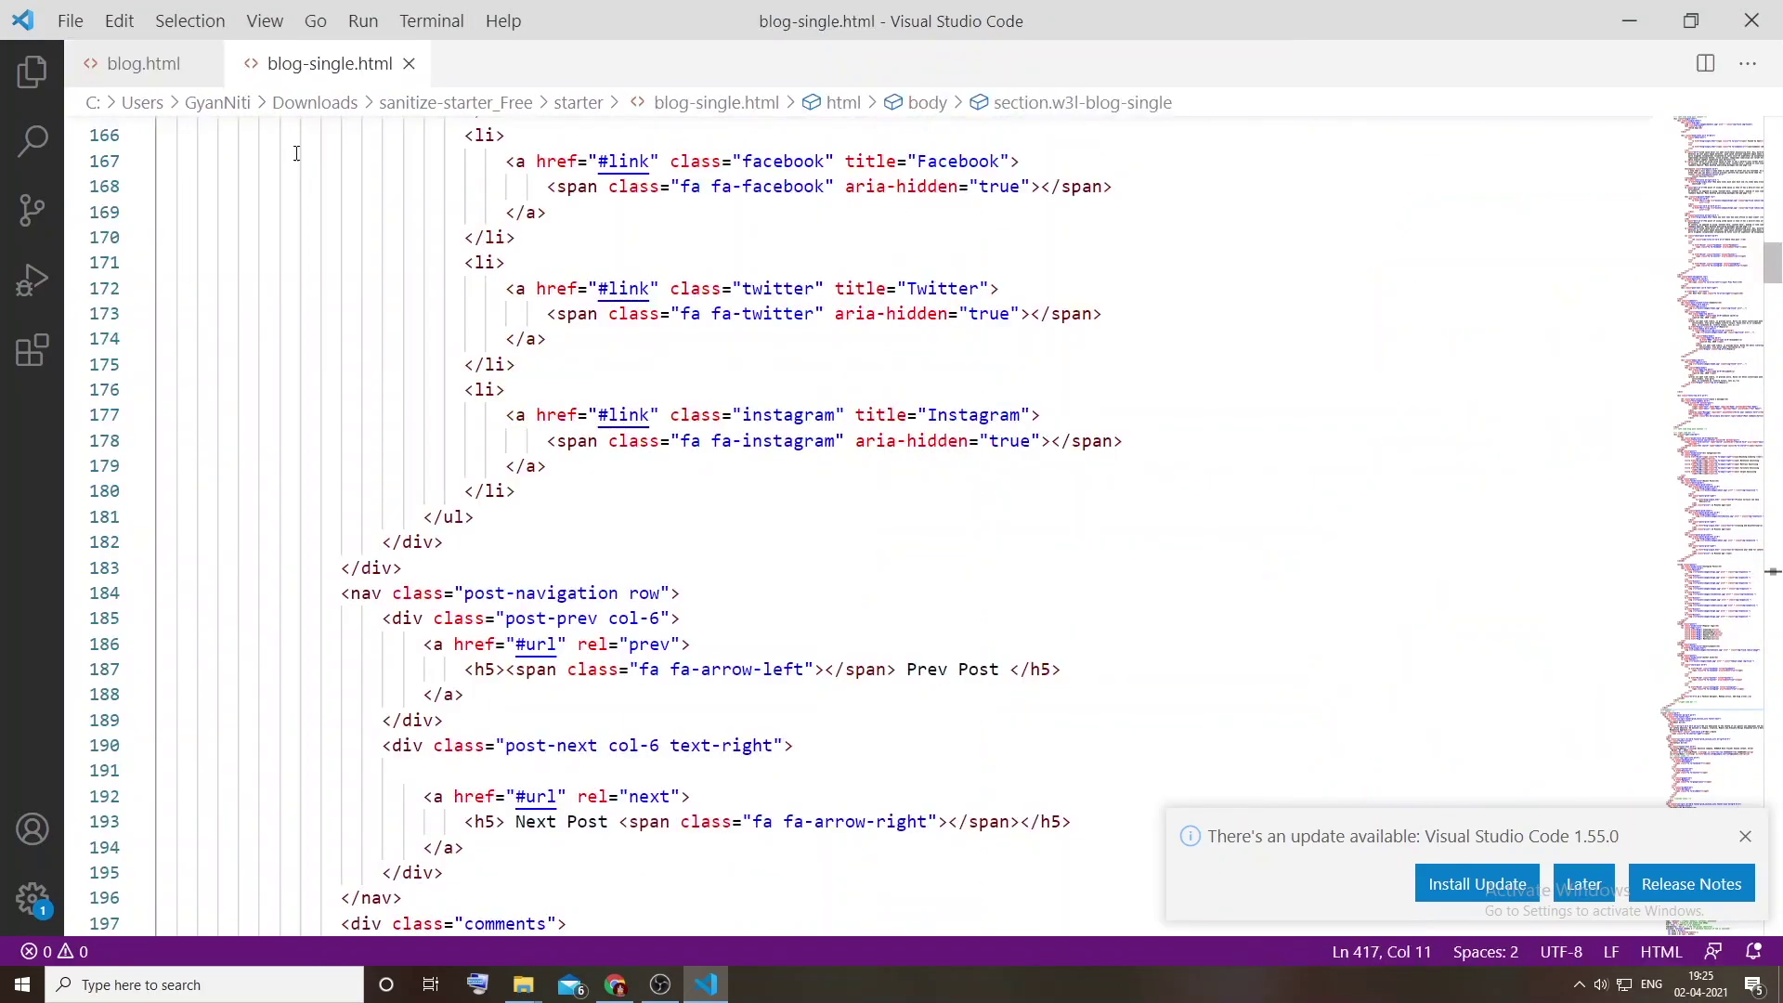
key(alt+Tab)
key(alt+Tab)
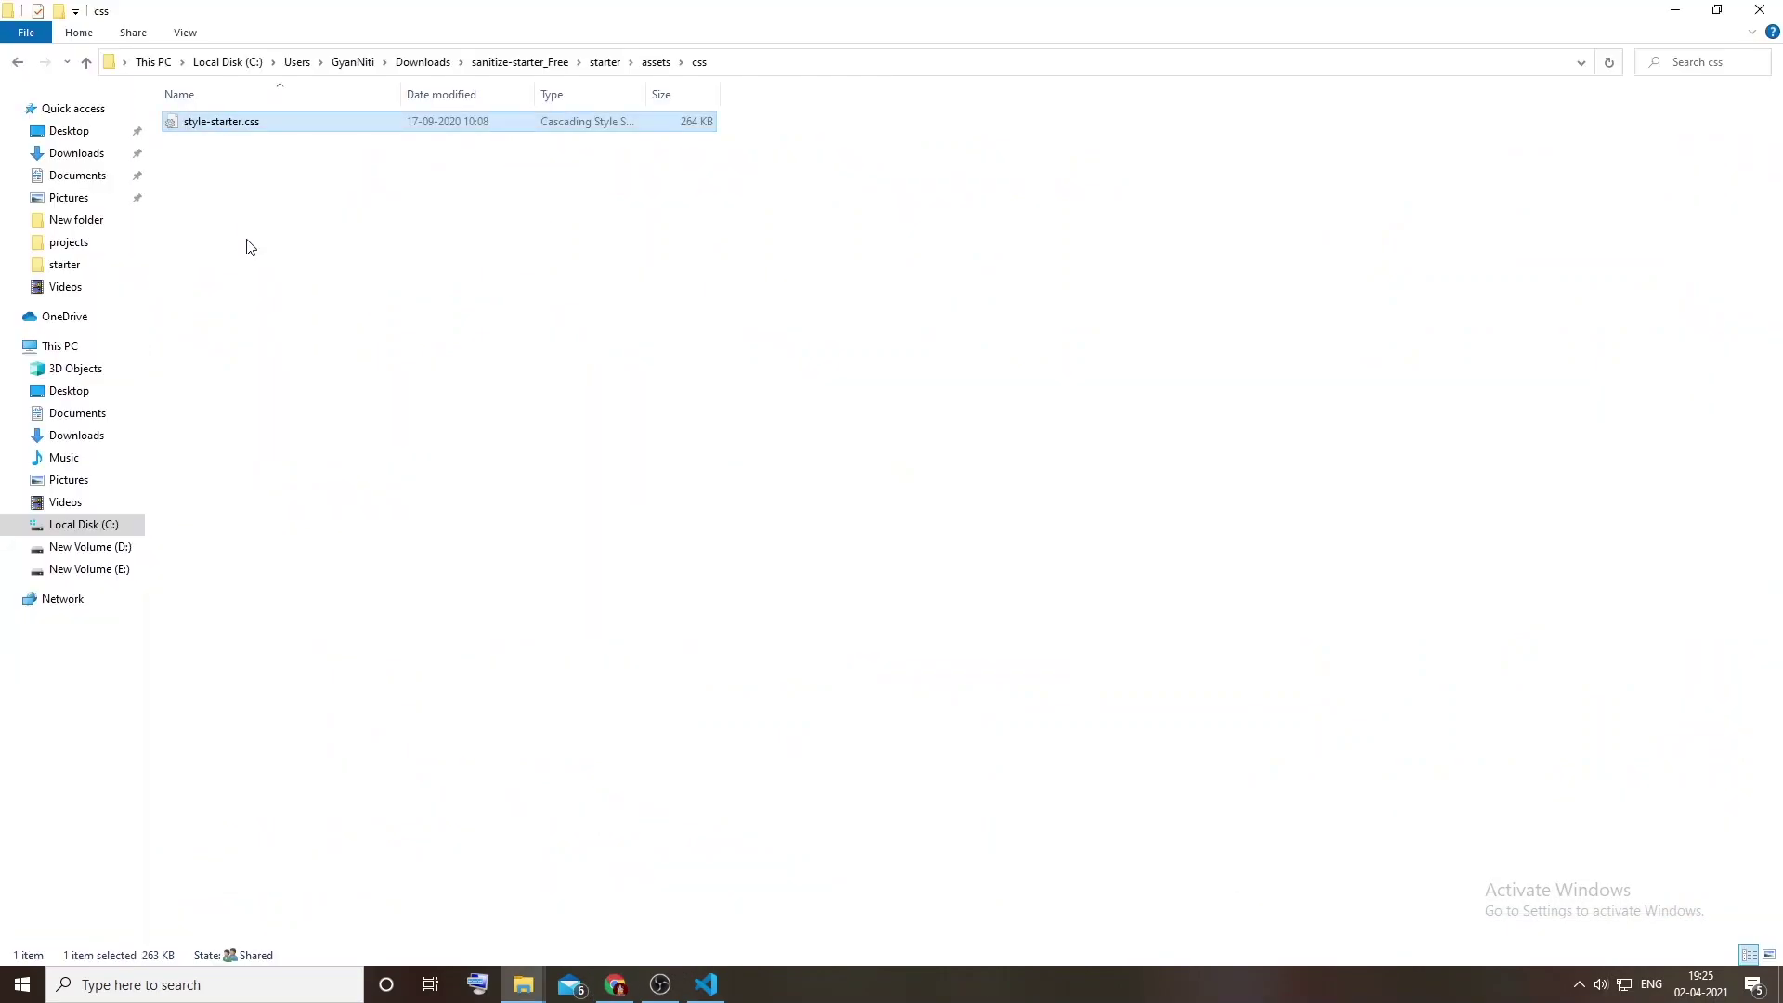
drag(212, 123, 518, 63)
key(alt+Tab)
click(453, 164)
Step: Clear style-starter.css and paste in the demo's full style-liberty.css stylesheet
key(ctrl+a)
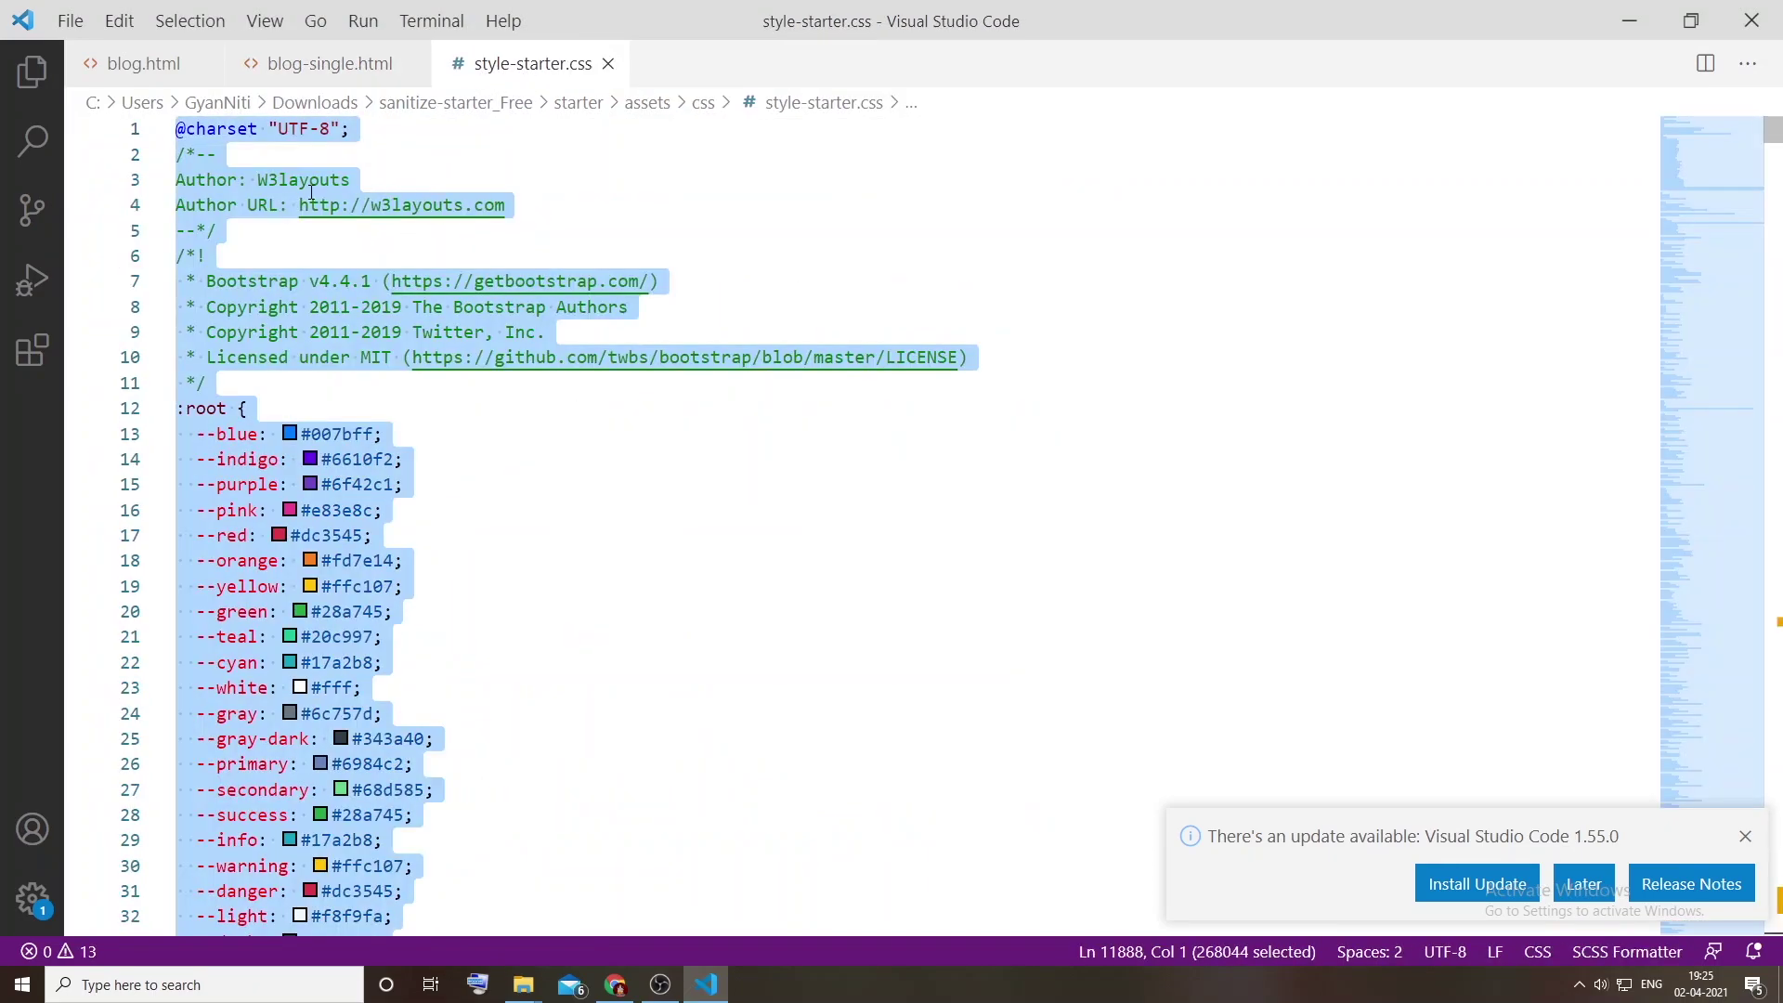
key(BackSpace)
key(alt+Tab)
key(alt+Tab)
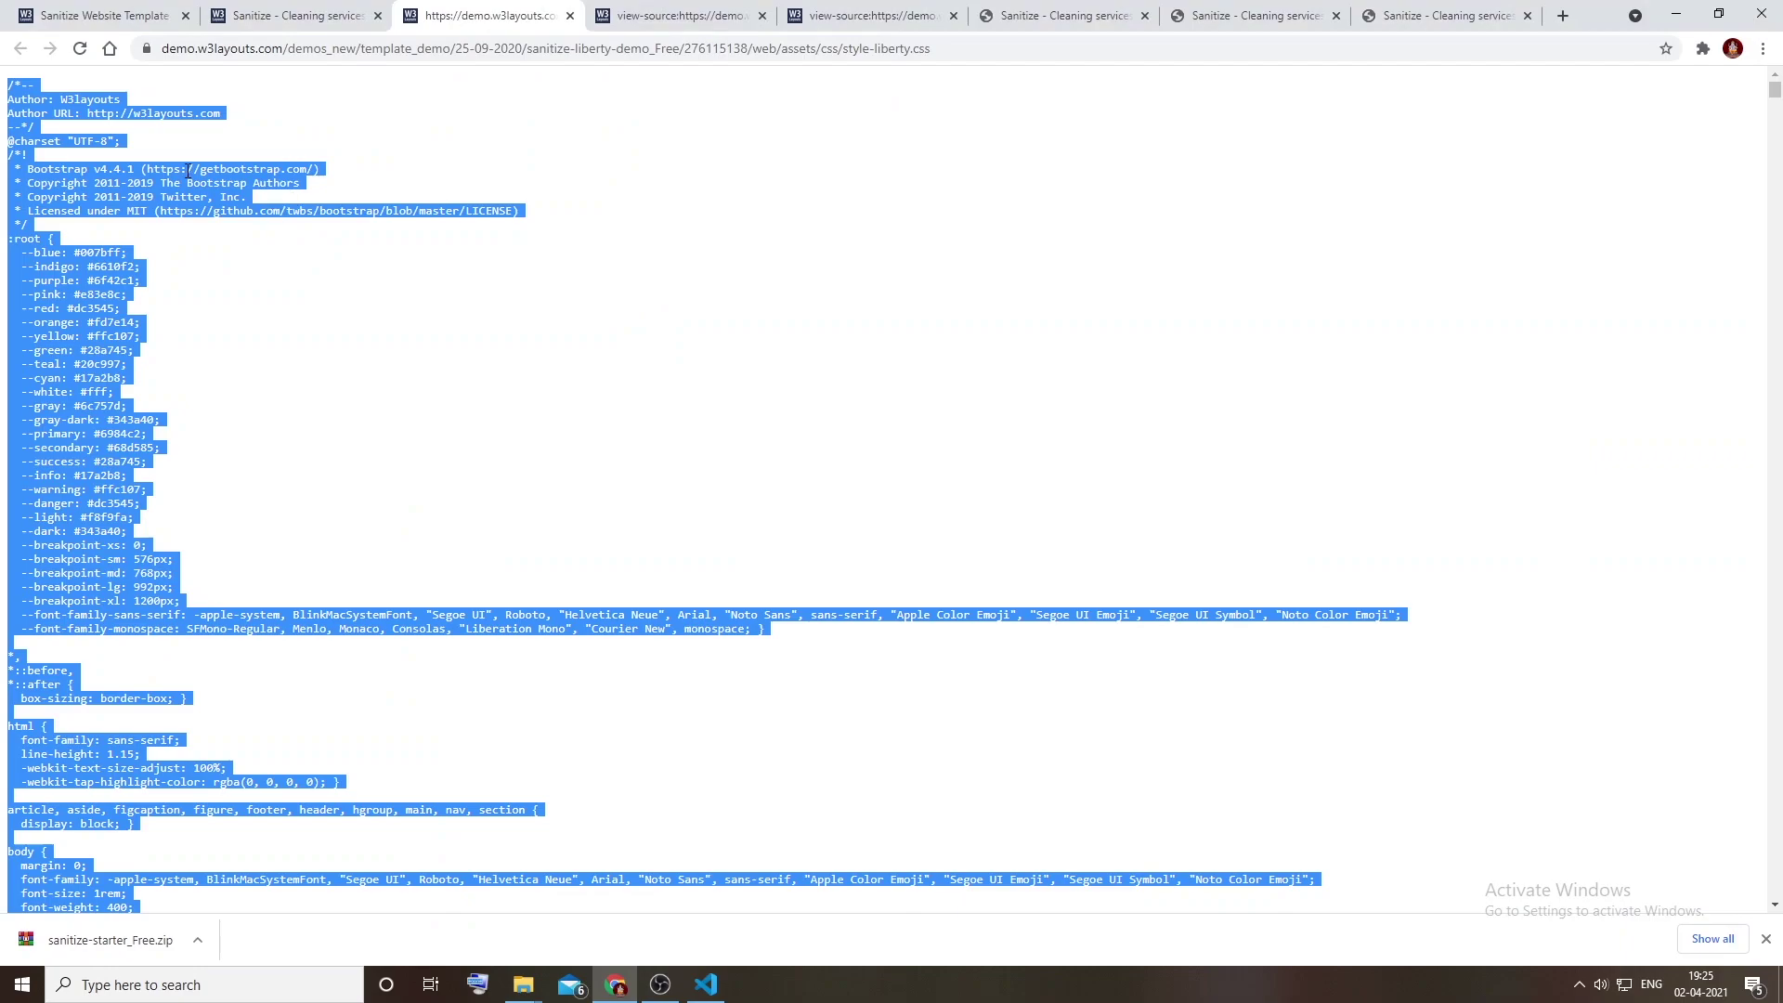
right_click(188, 171)
click(219, 182)
key(alt+Tab)
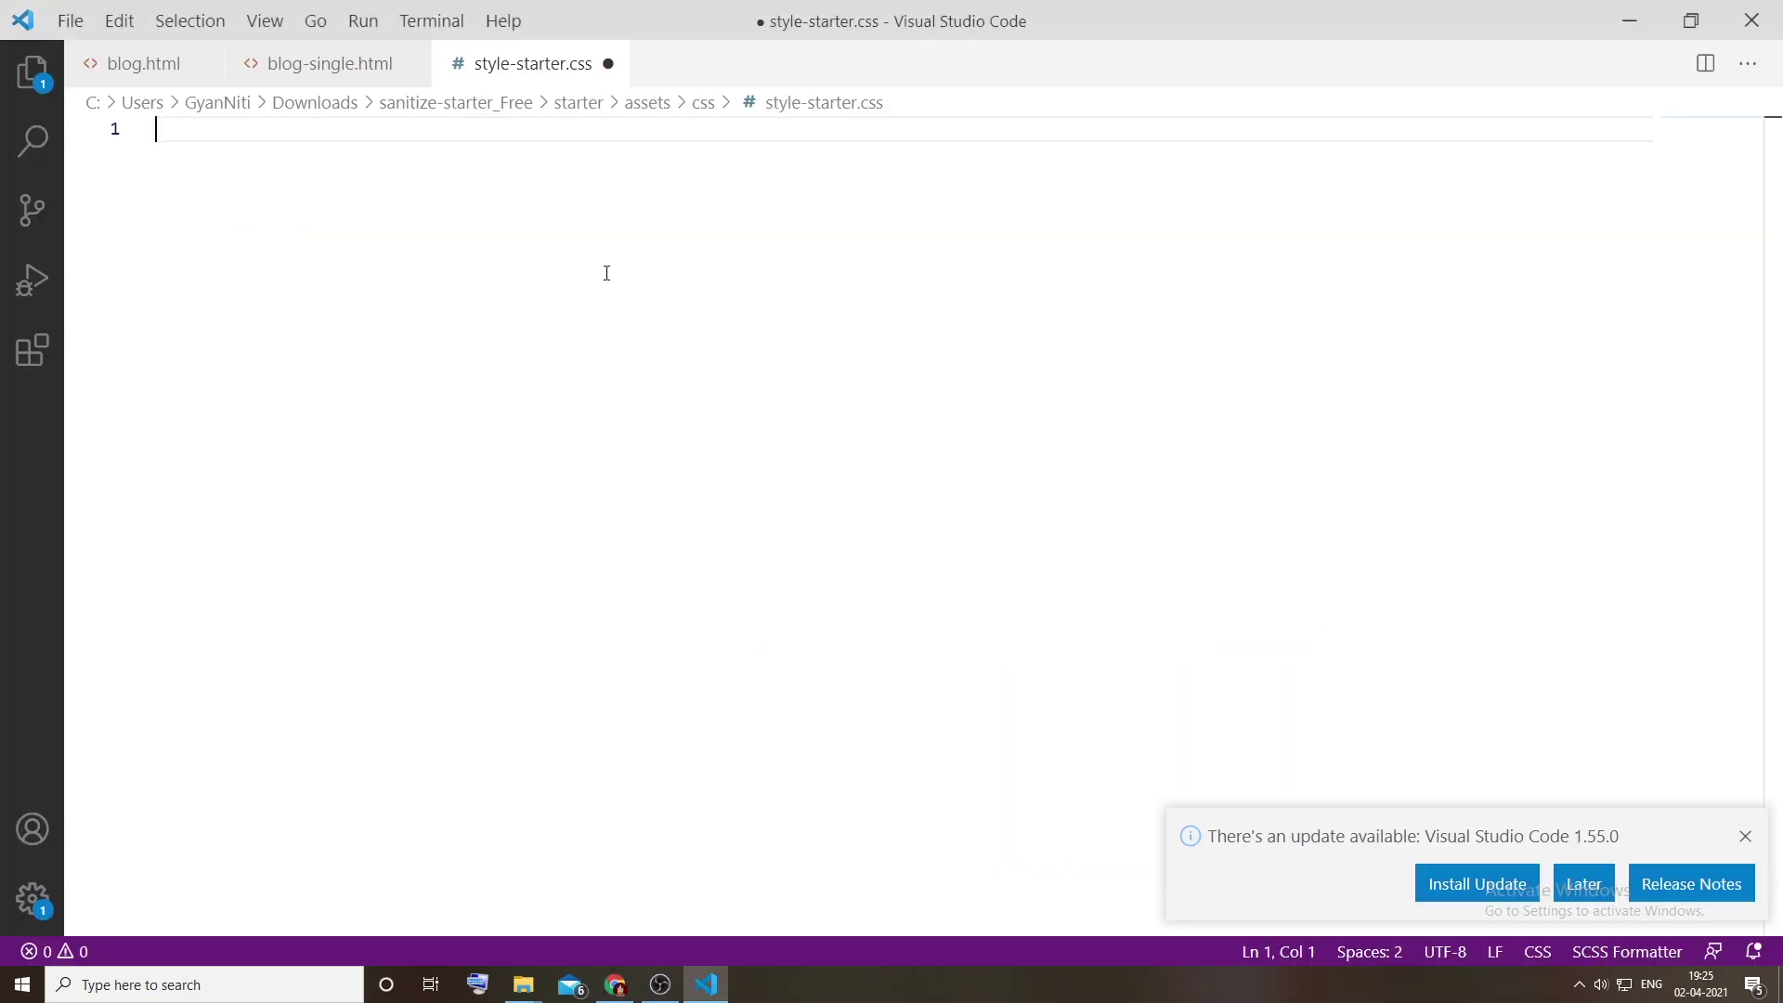
key(ctrl+v)
Step: Reload the local blog-single.html page in Chrome to see the new styles
key(alt+Tab)
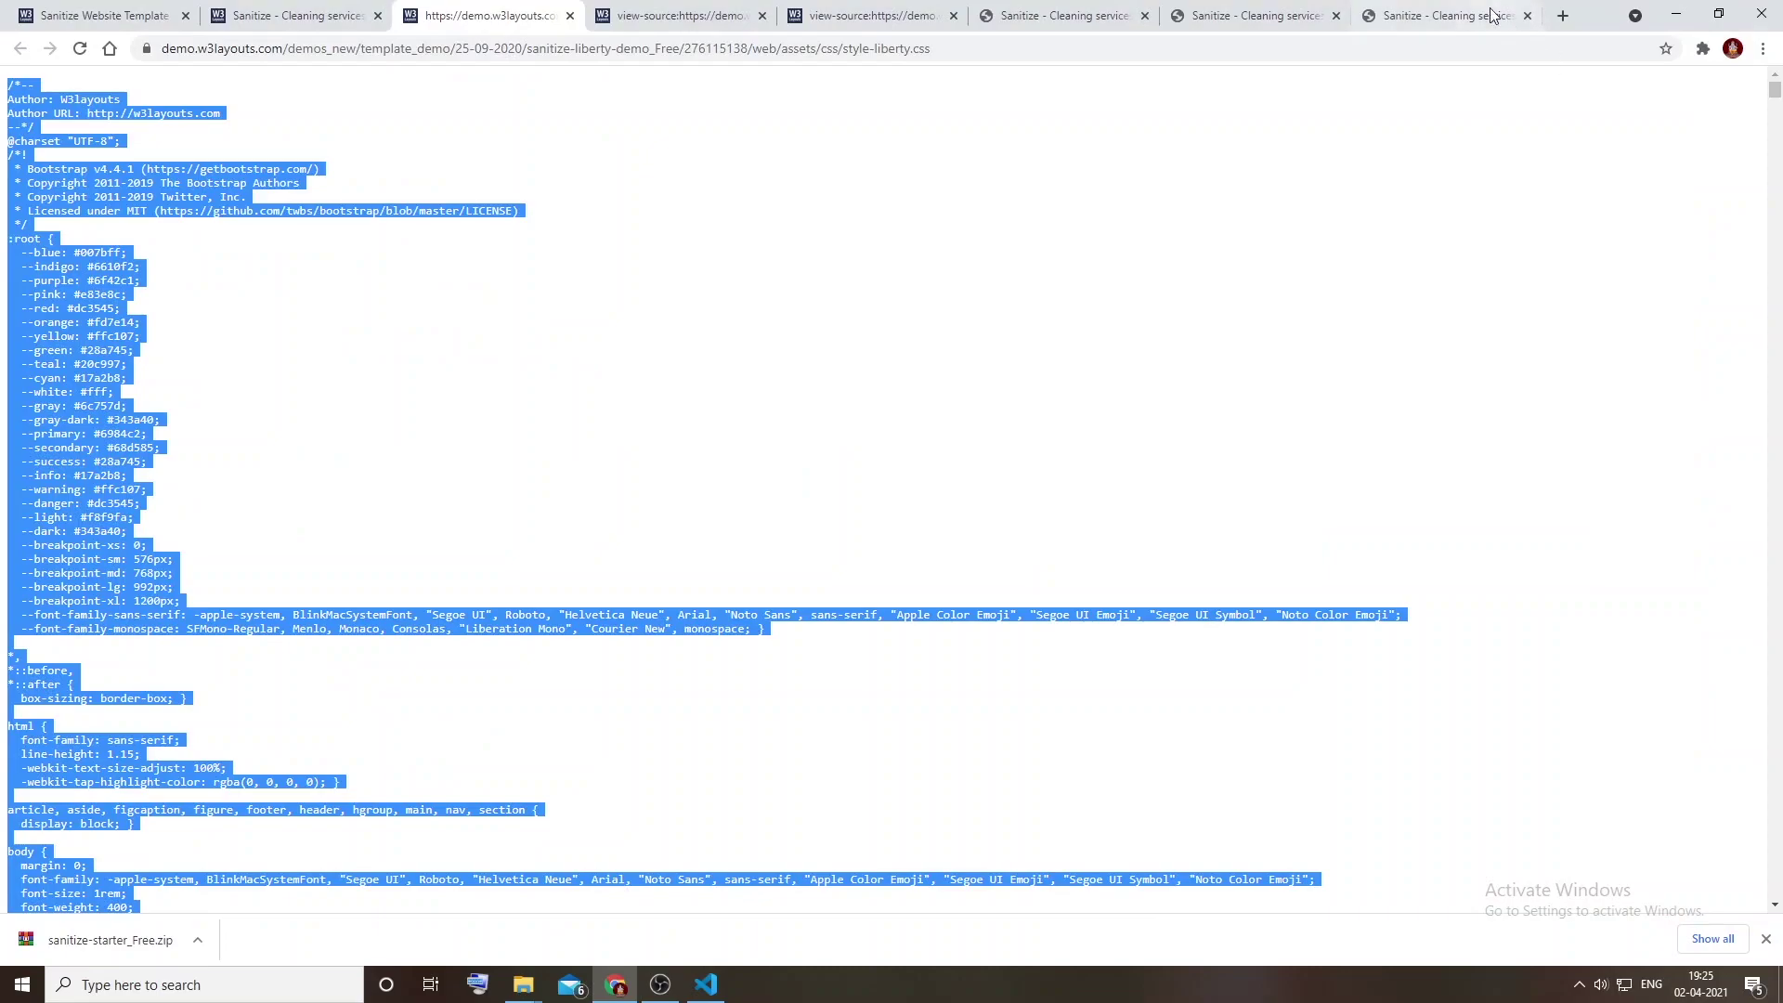
click(1430, 16)
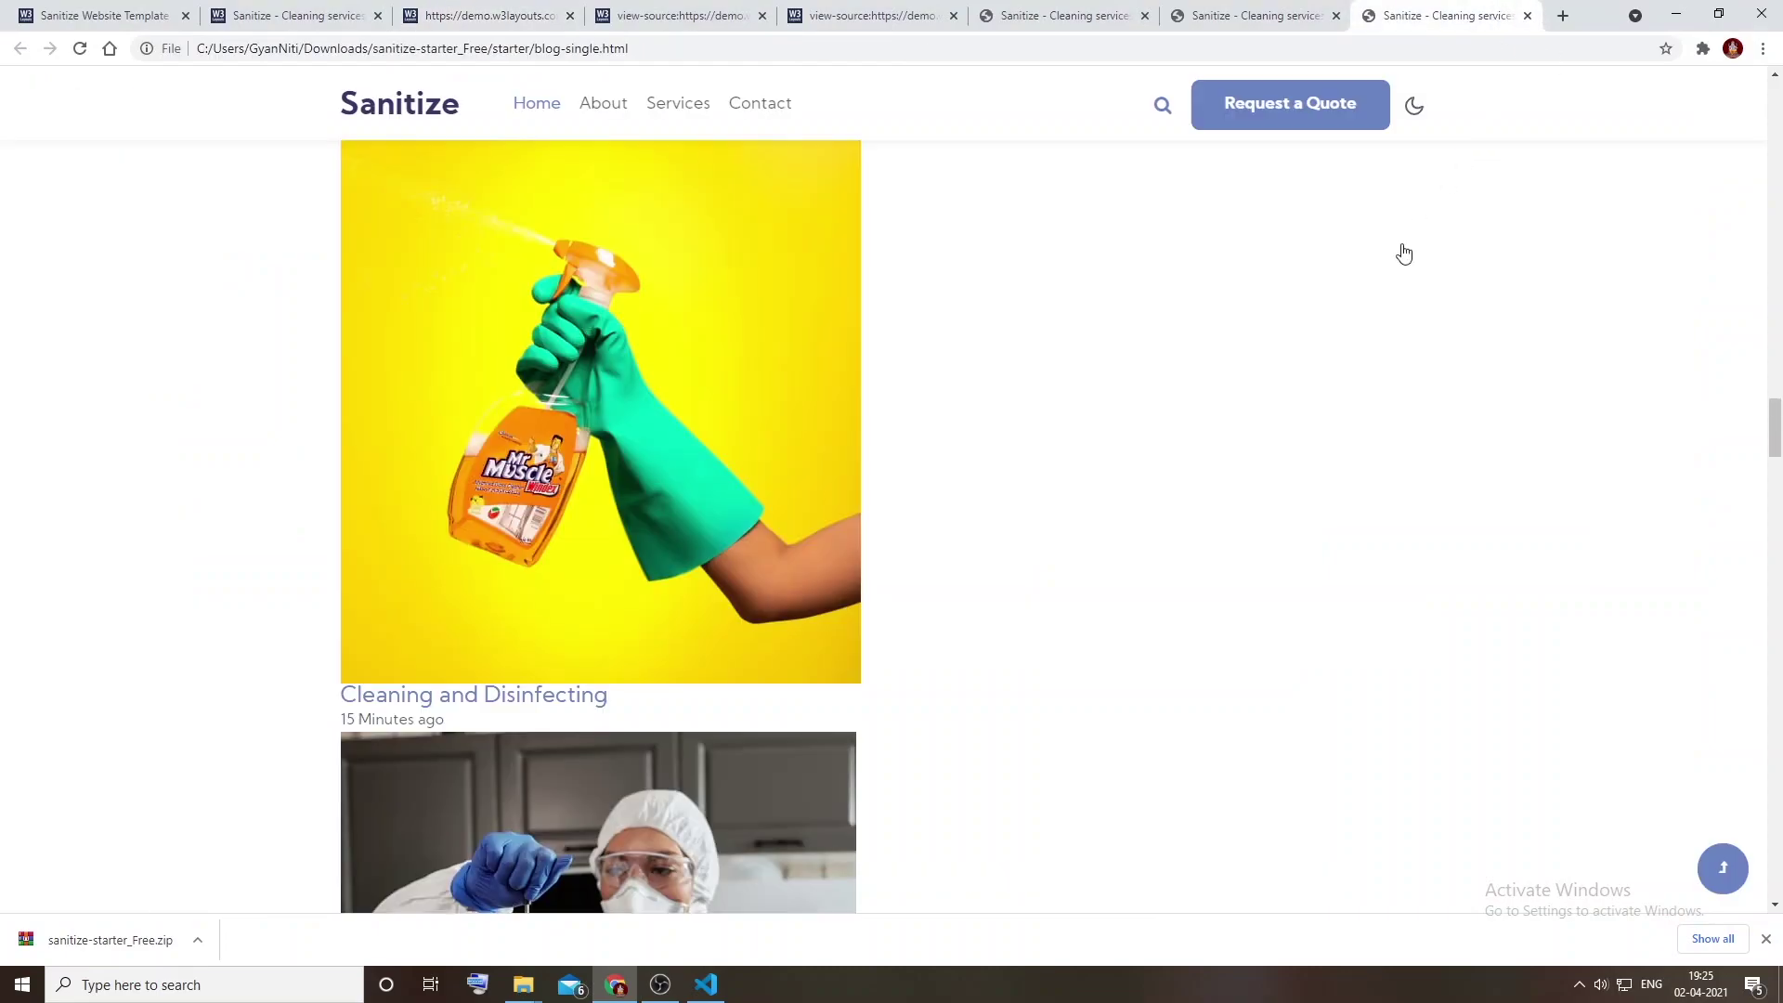
scroll(1394, 279, up, 5)
key(F5)
Step: Scroll around the local starter page, then open and close its search overlay
scroll(1091, 526, up, 15)
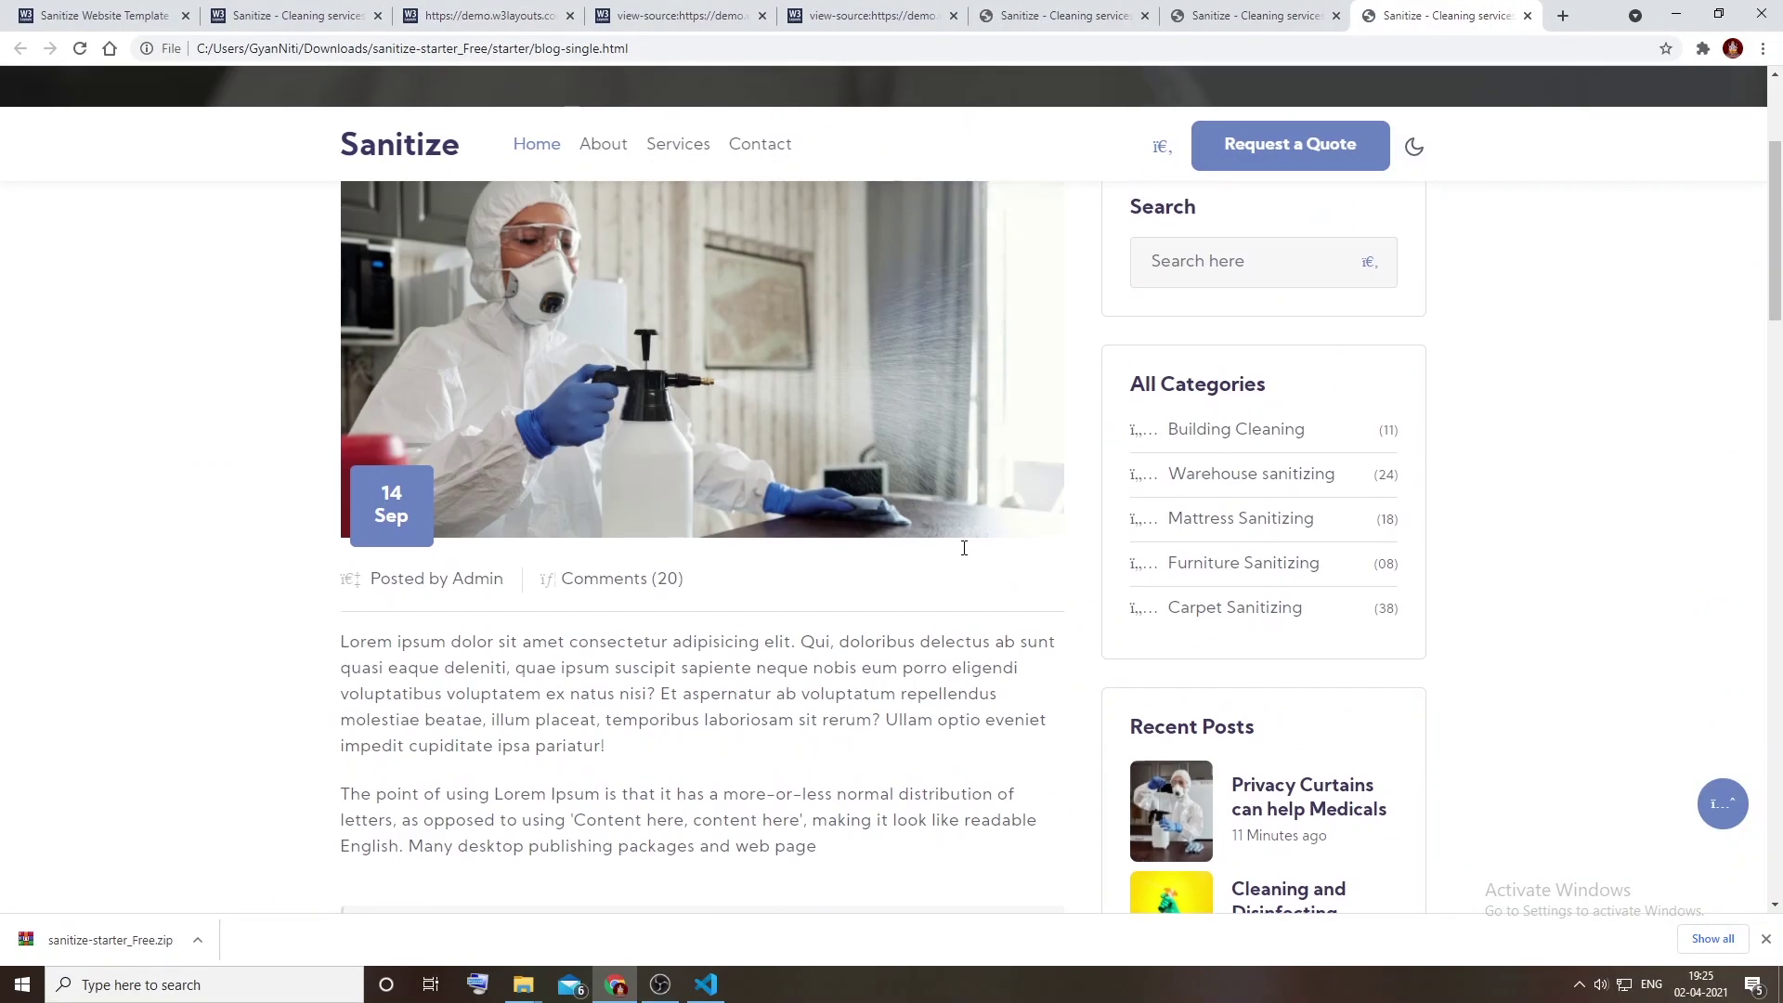
scroll(962, 548, down, 2)
scroll(963, 549, up, 2)
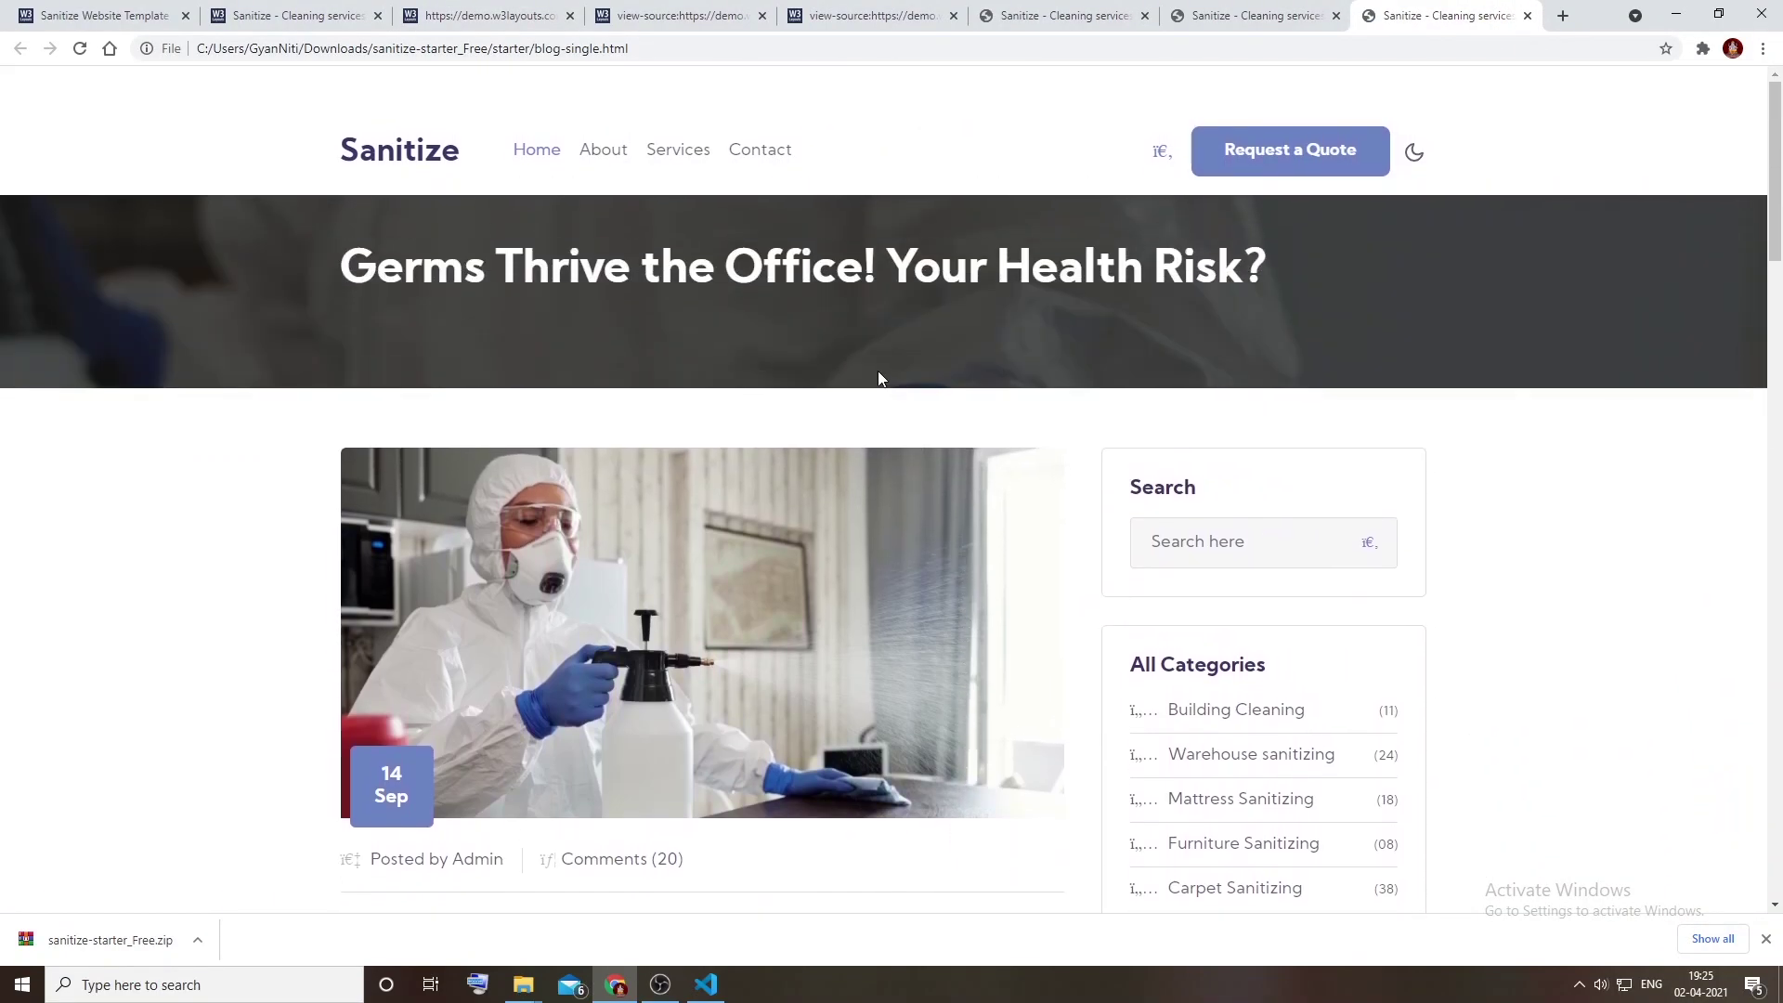
scroll(893, 383, down, 1)
scroll(894, 383, down, 3)
scroll(906, 388, up, 5)
click(1163, 152)
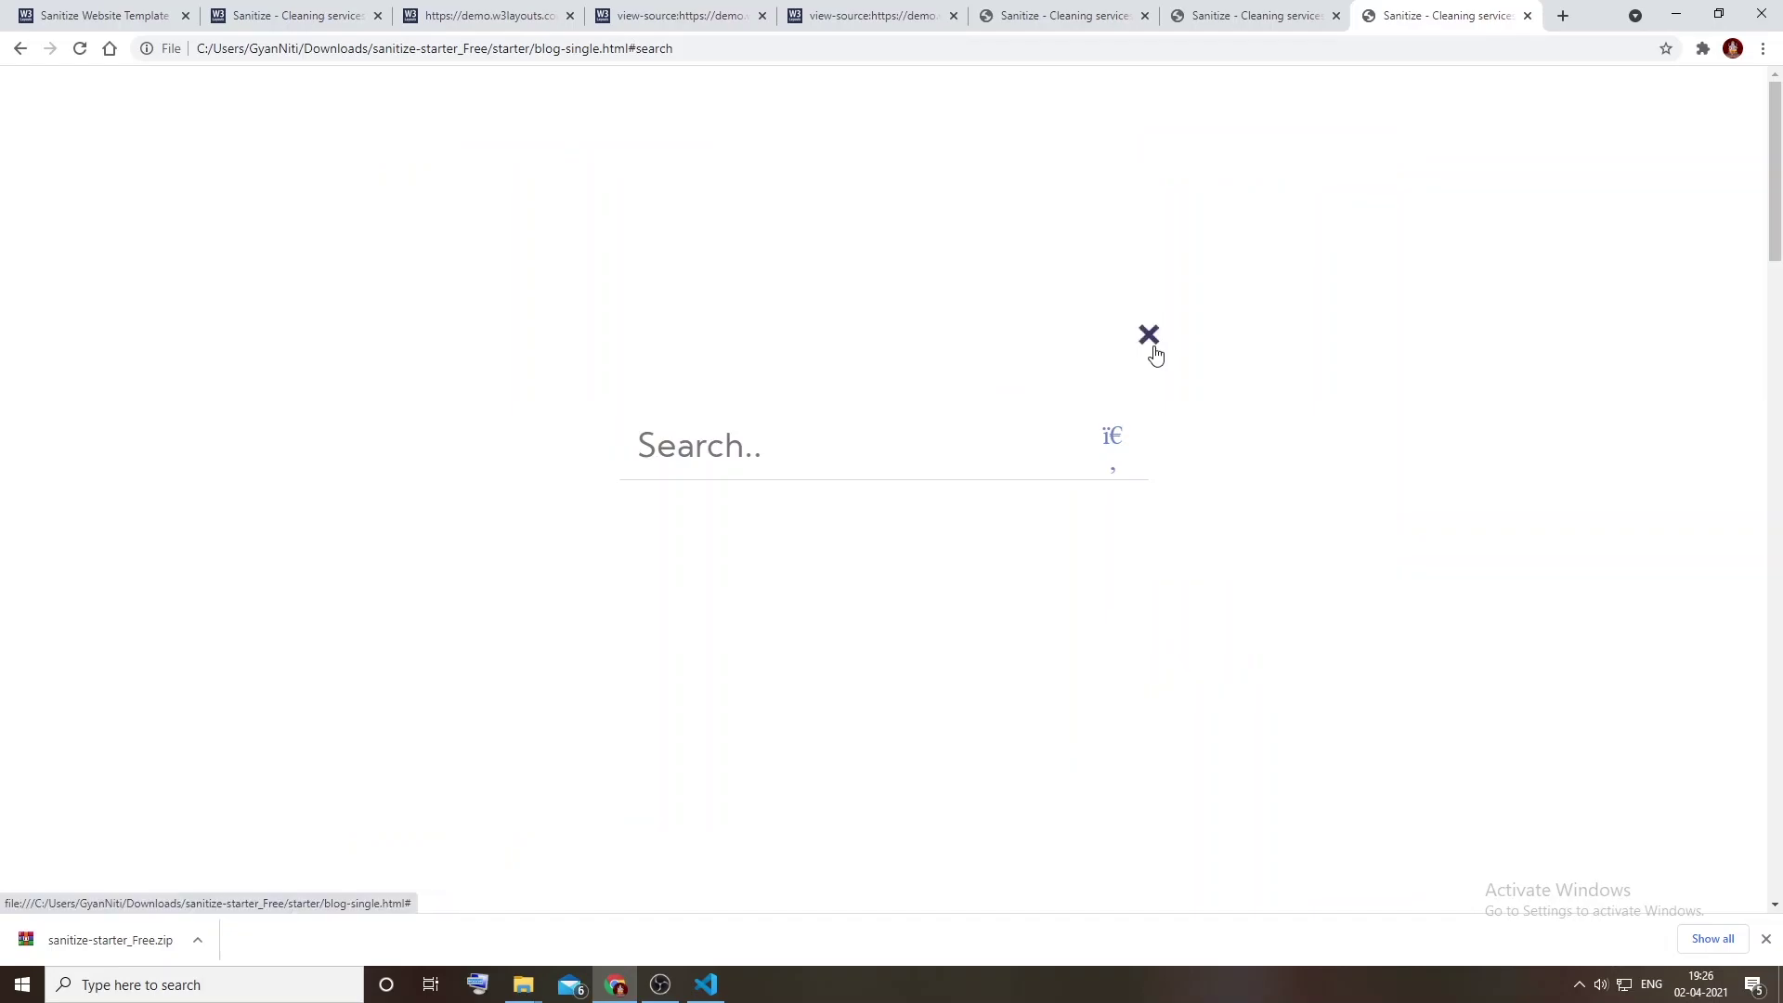
click(1151, 342)
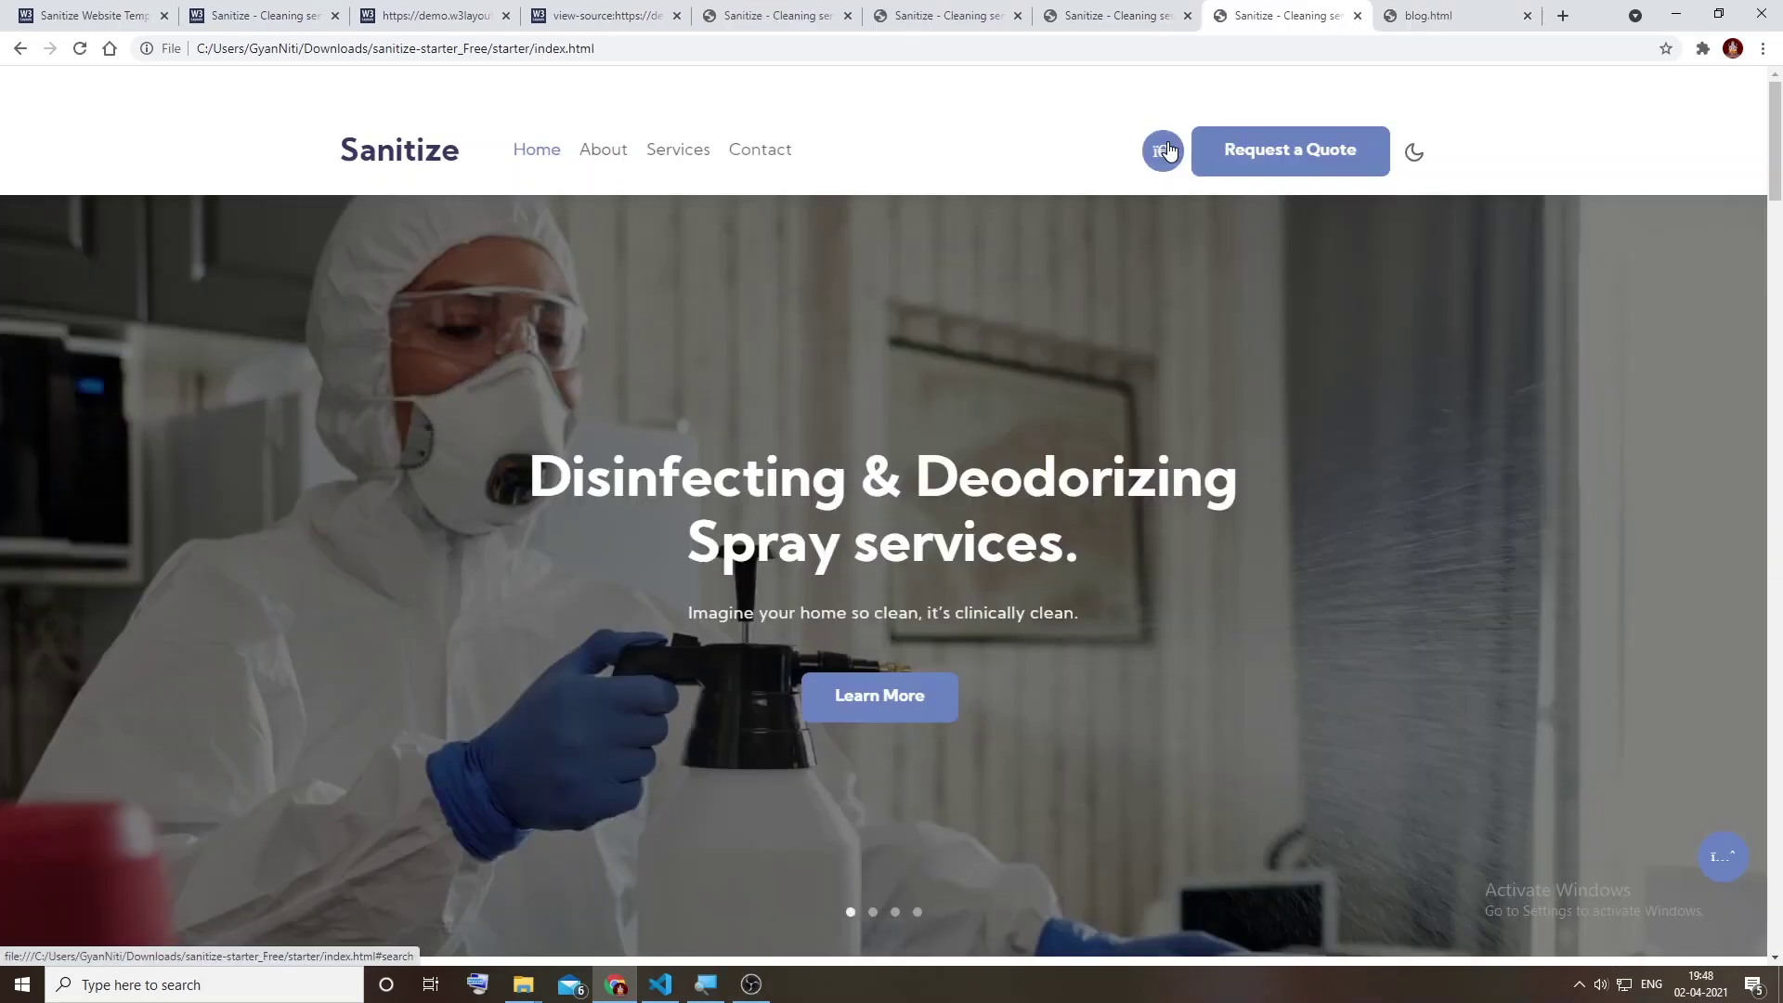
Step: Scroll down through the page sections, then jump back up to the hero slider
scroll(1061, 297, down, 11)
scroll(939, 369, up, 3)
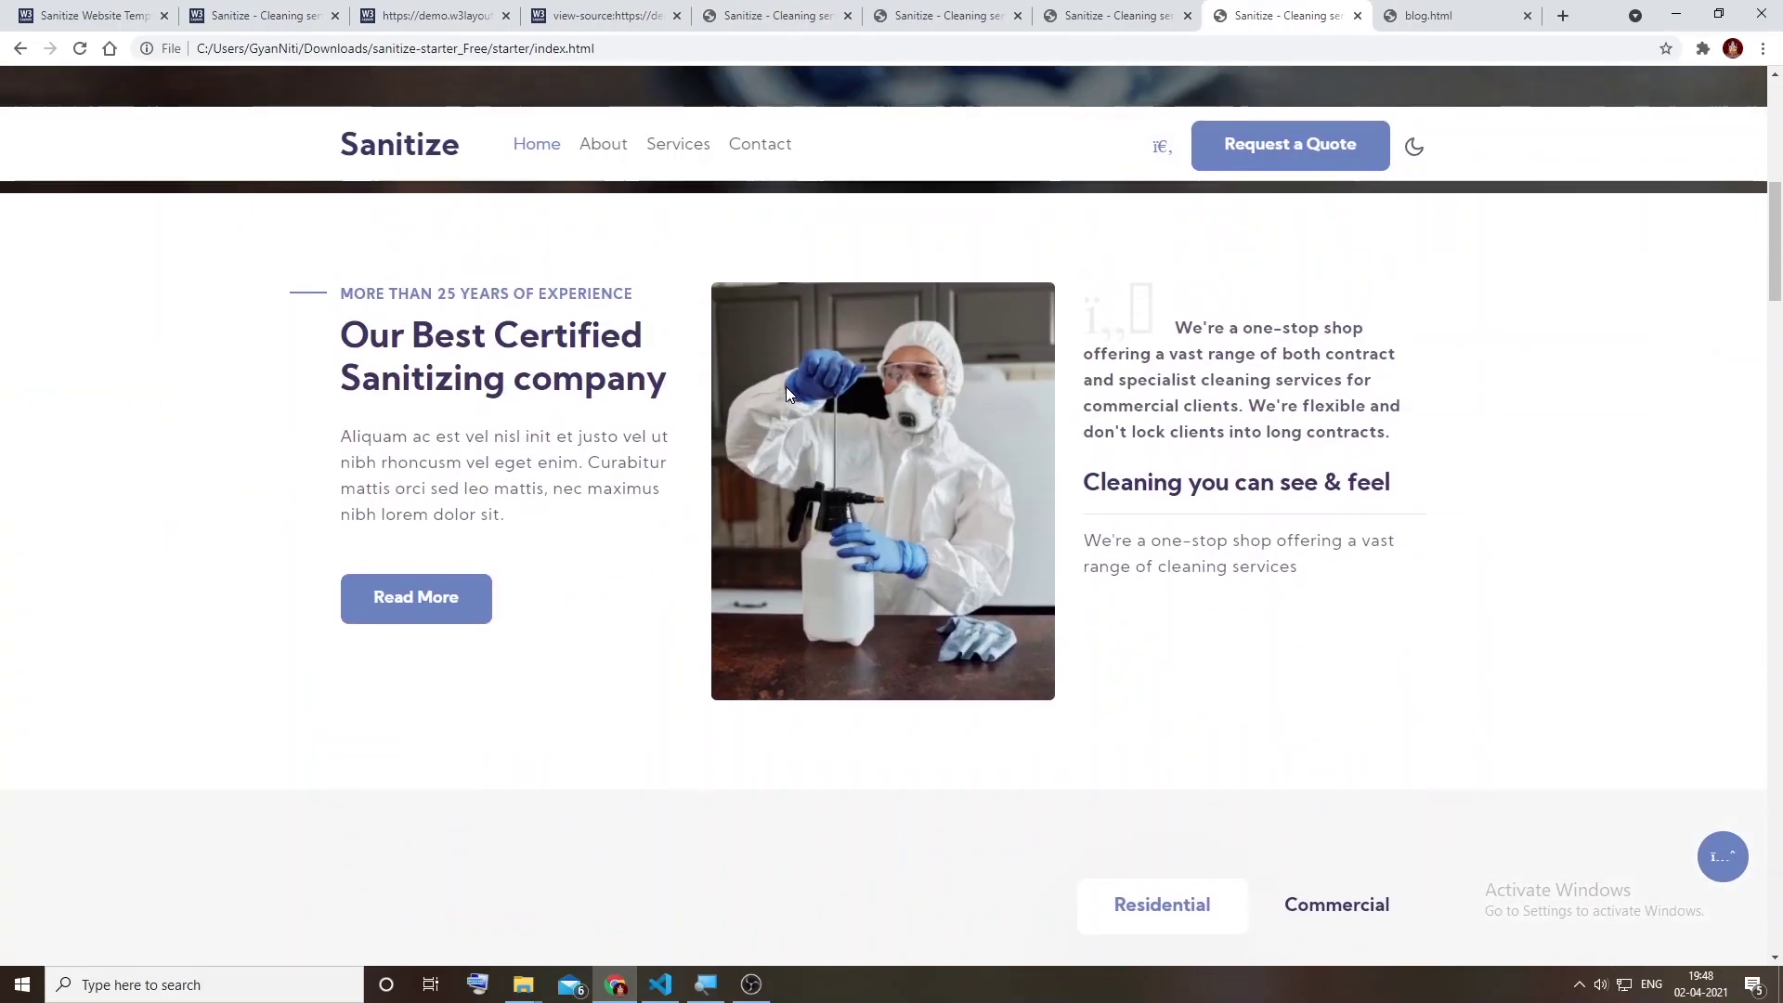
scroll(1092, 407, down, 2)
scroll(1245, 406, up, 2)
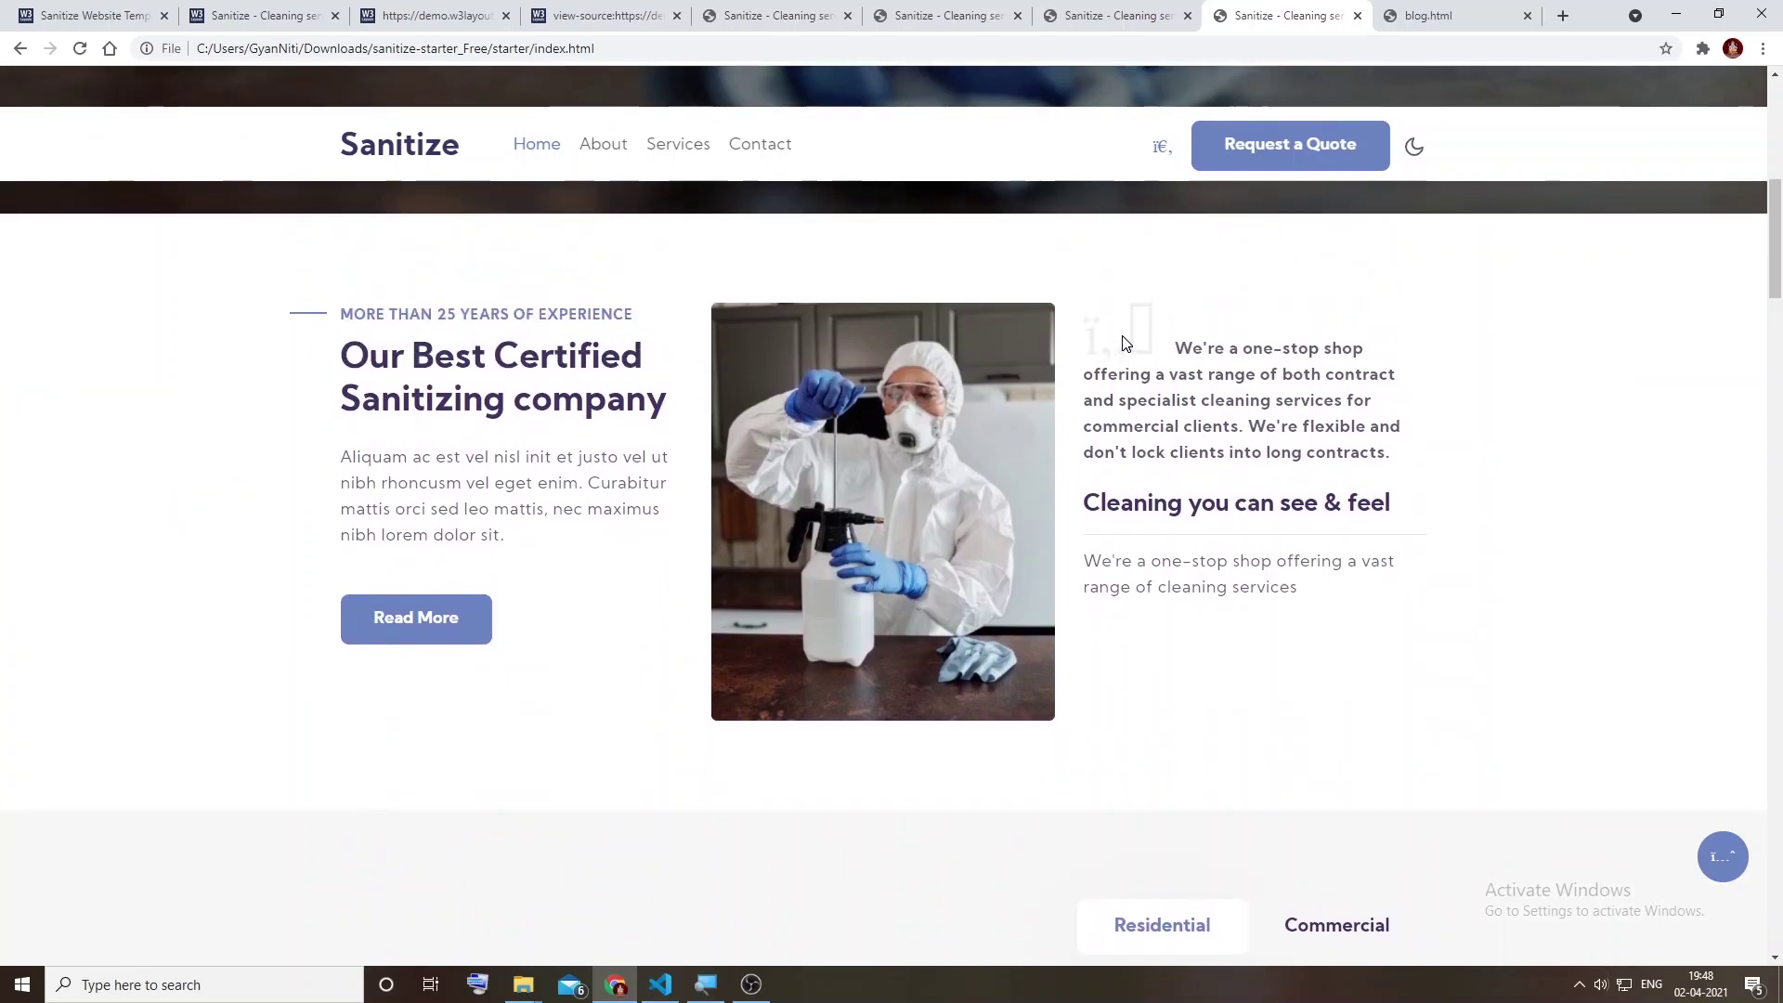
scroll(1246, 450, down, 6)
scroll(558, 478, down, 4)
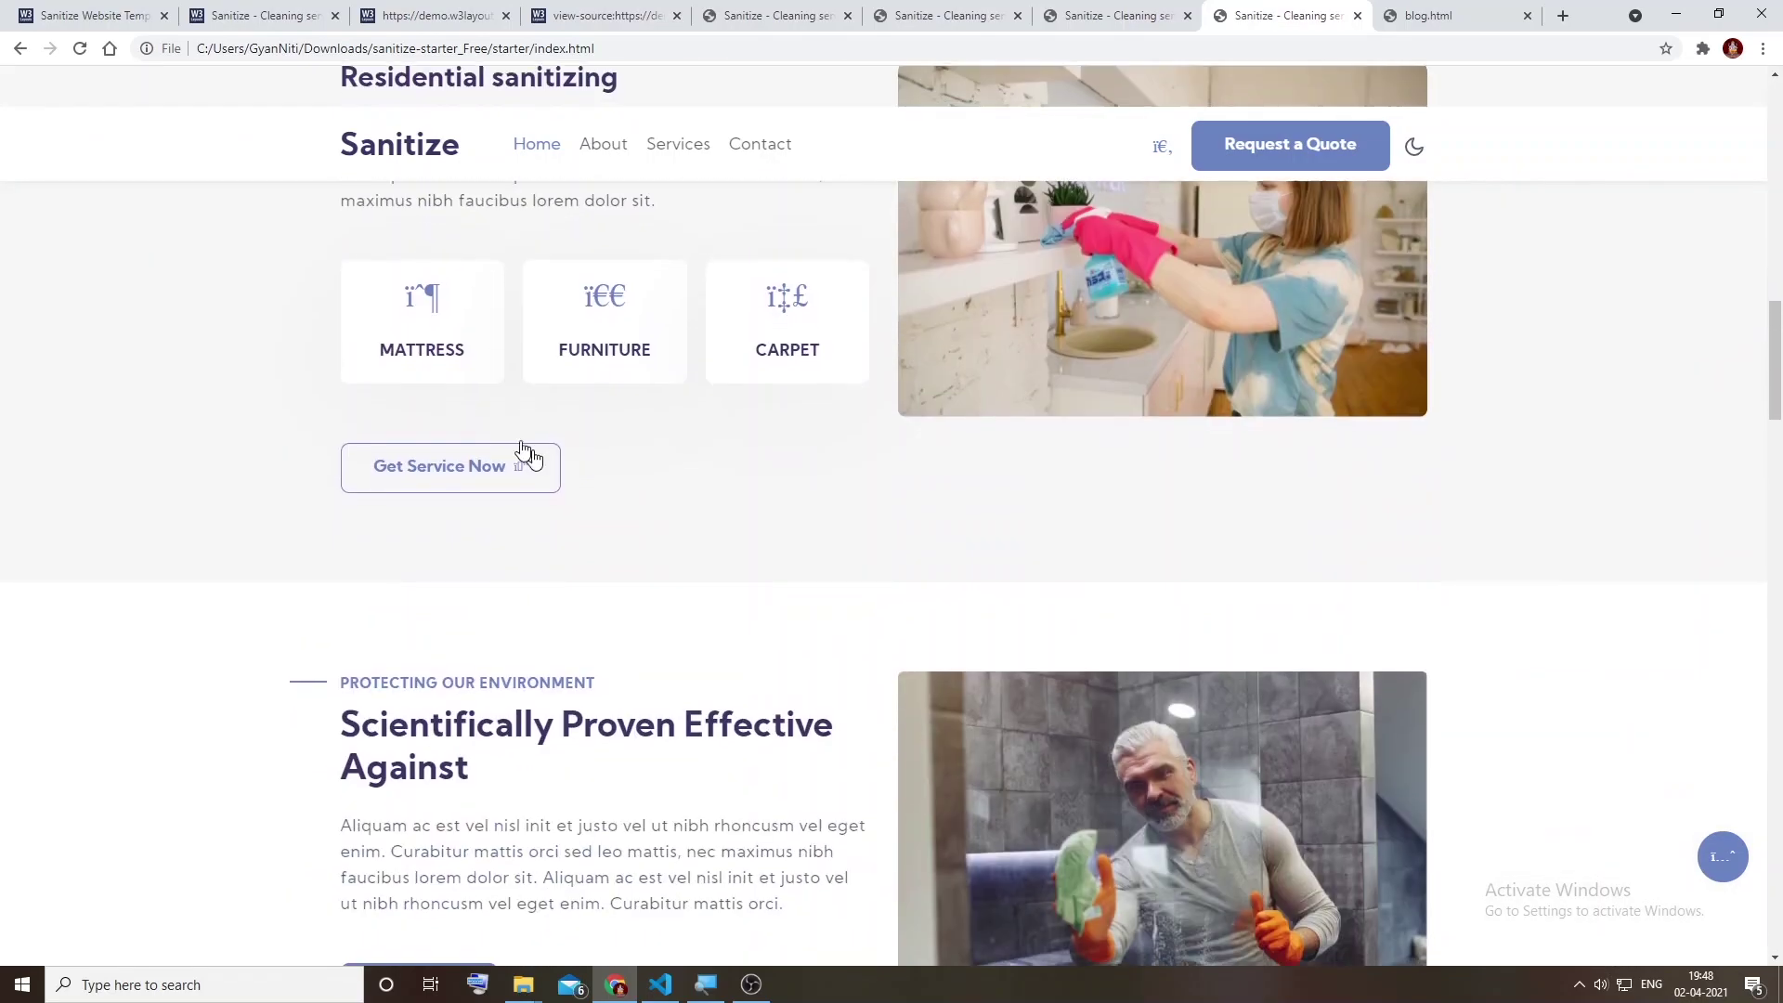
scroll(1750, 833, down, 1)
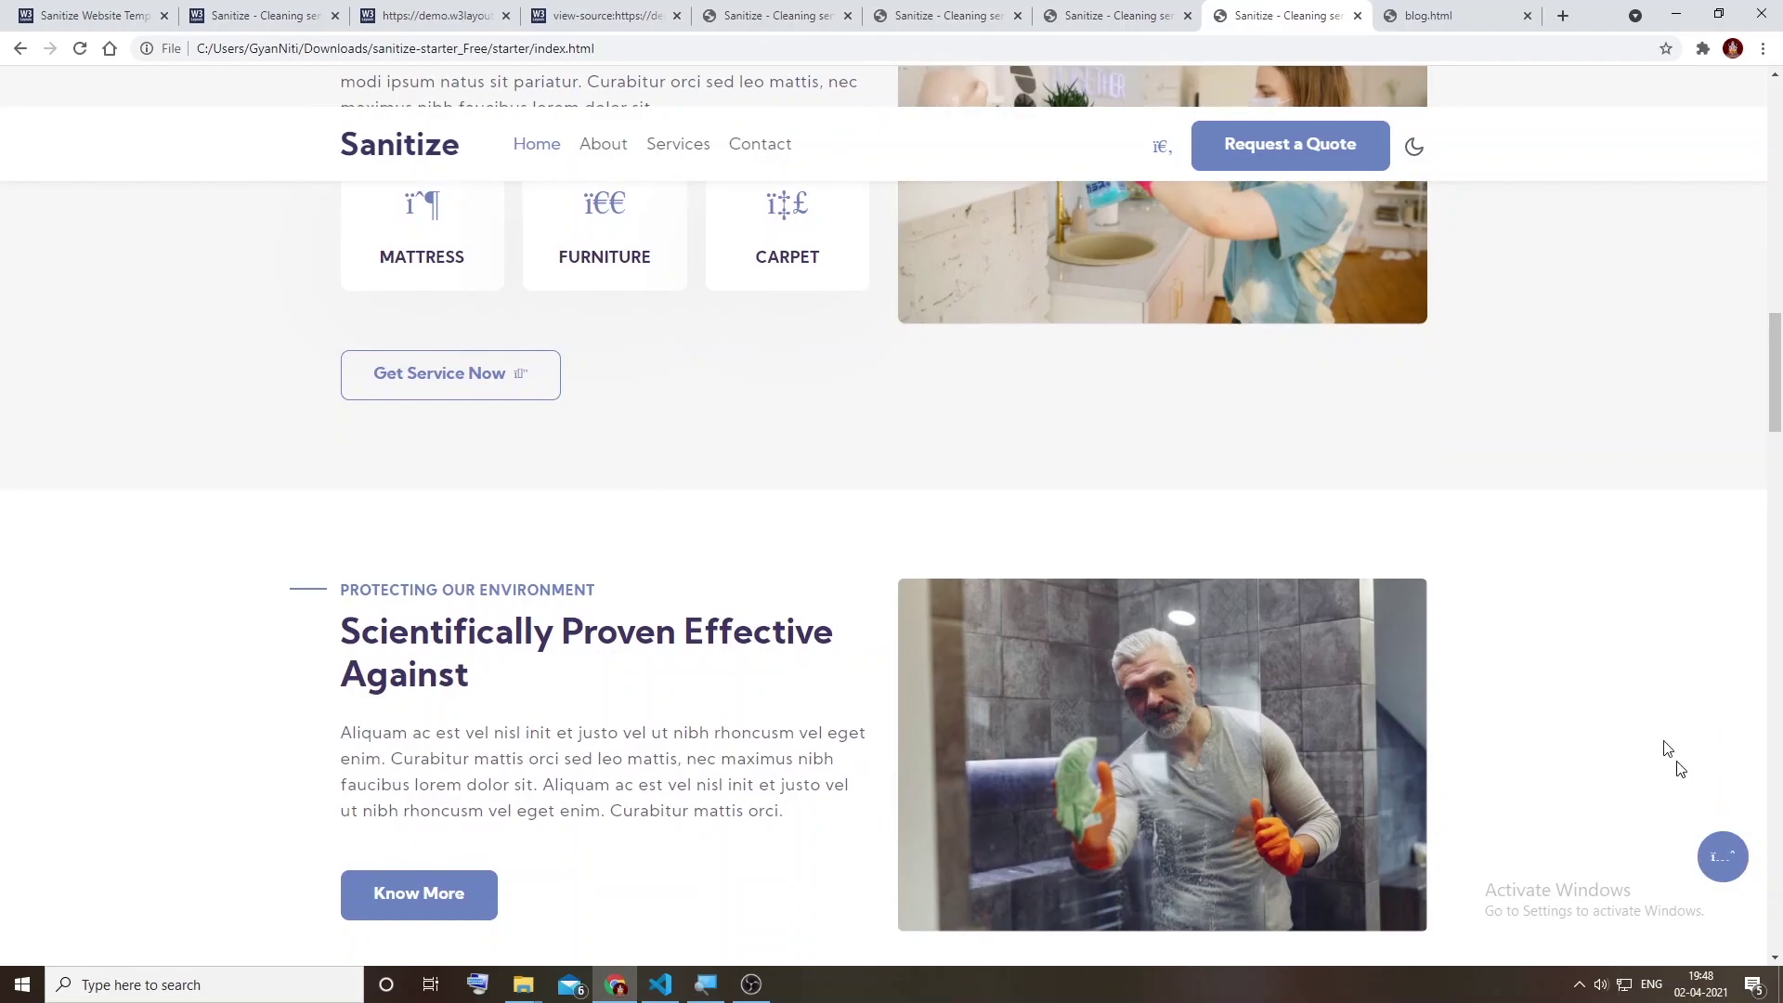
click(1723, 856)
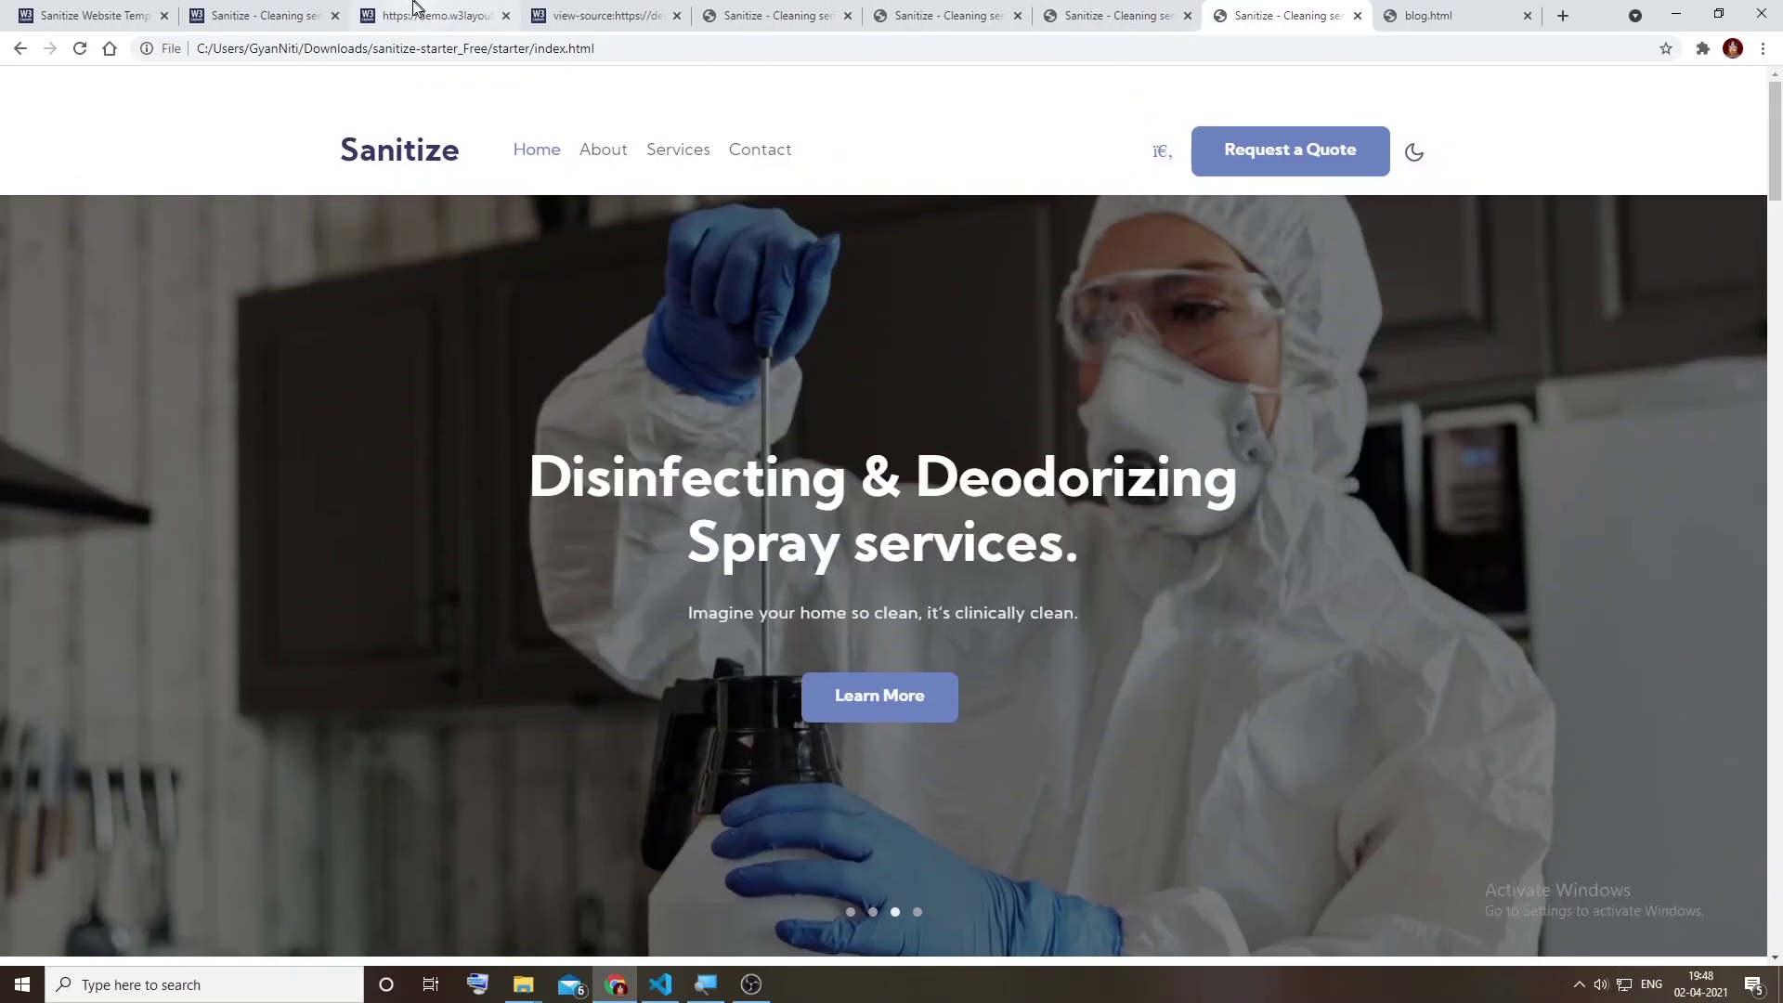
click(423, 13)
Step: View the blog-single demo page source and open its font-awesome.min.css link in a new tab
click(307, 13)
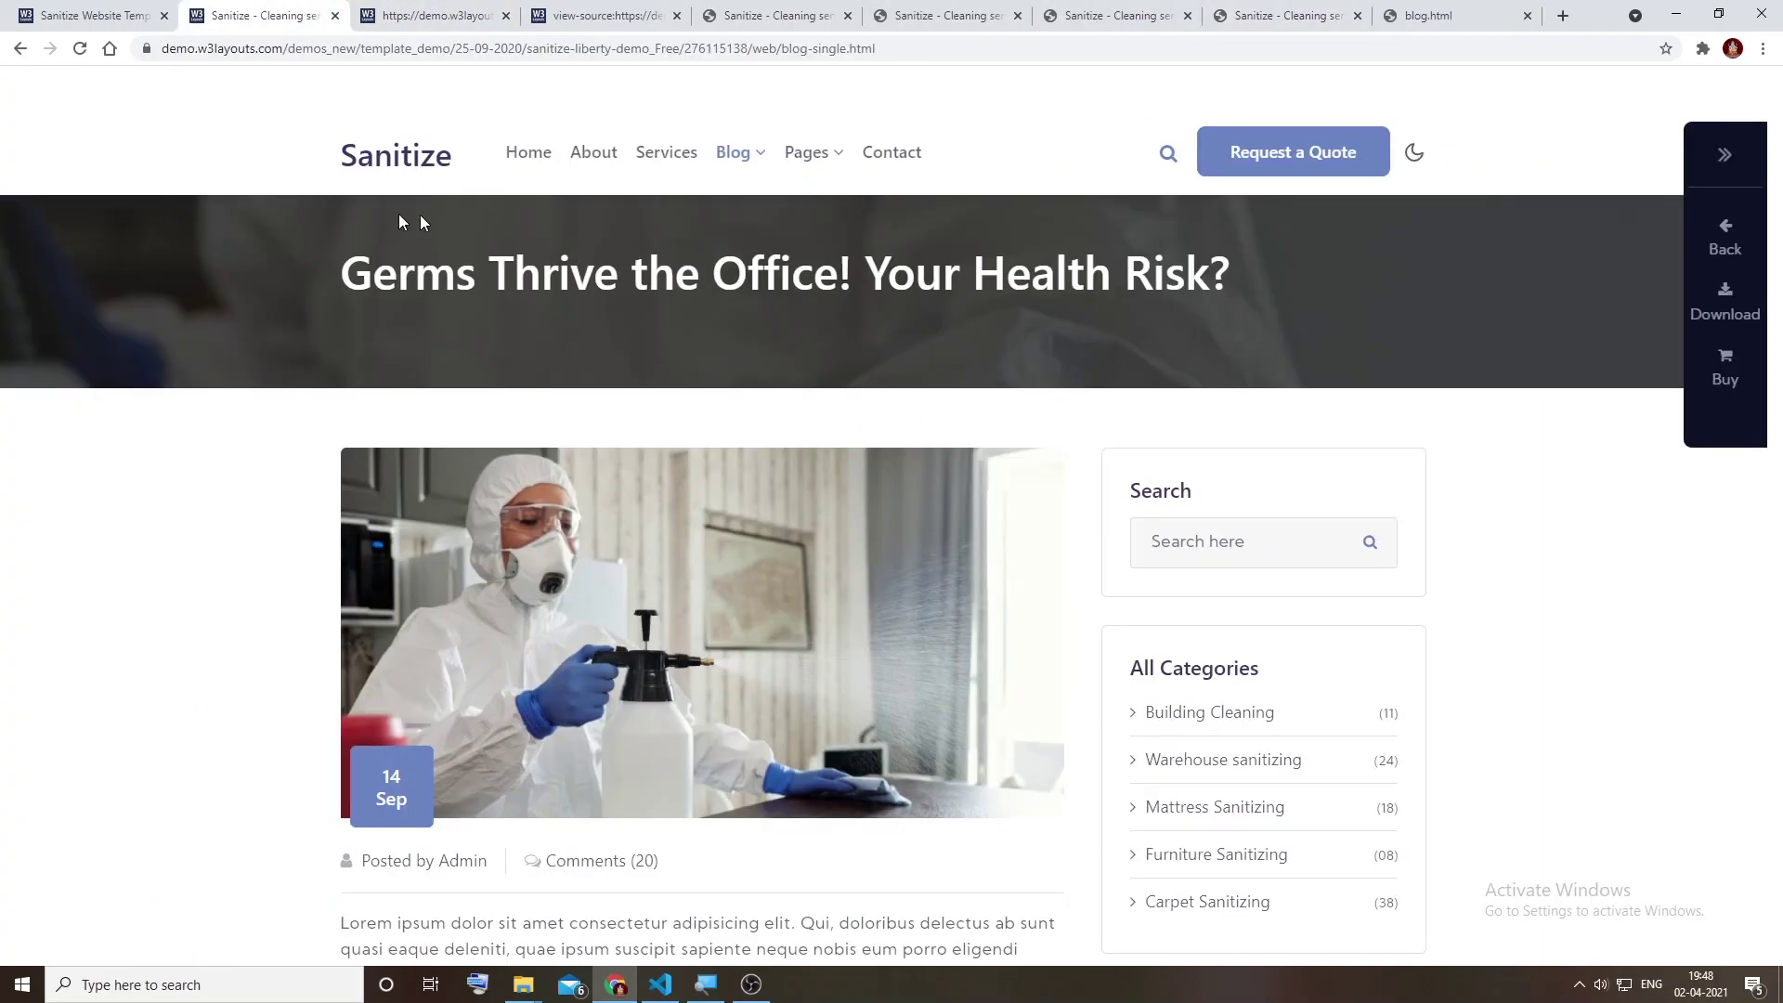
right_click(286, 199)
click(360, 527)
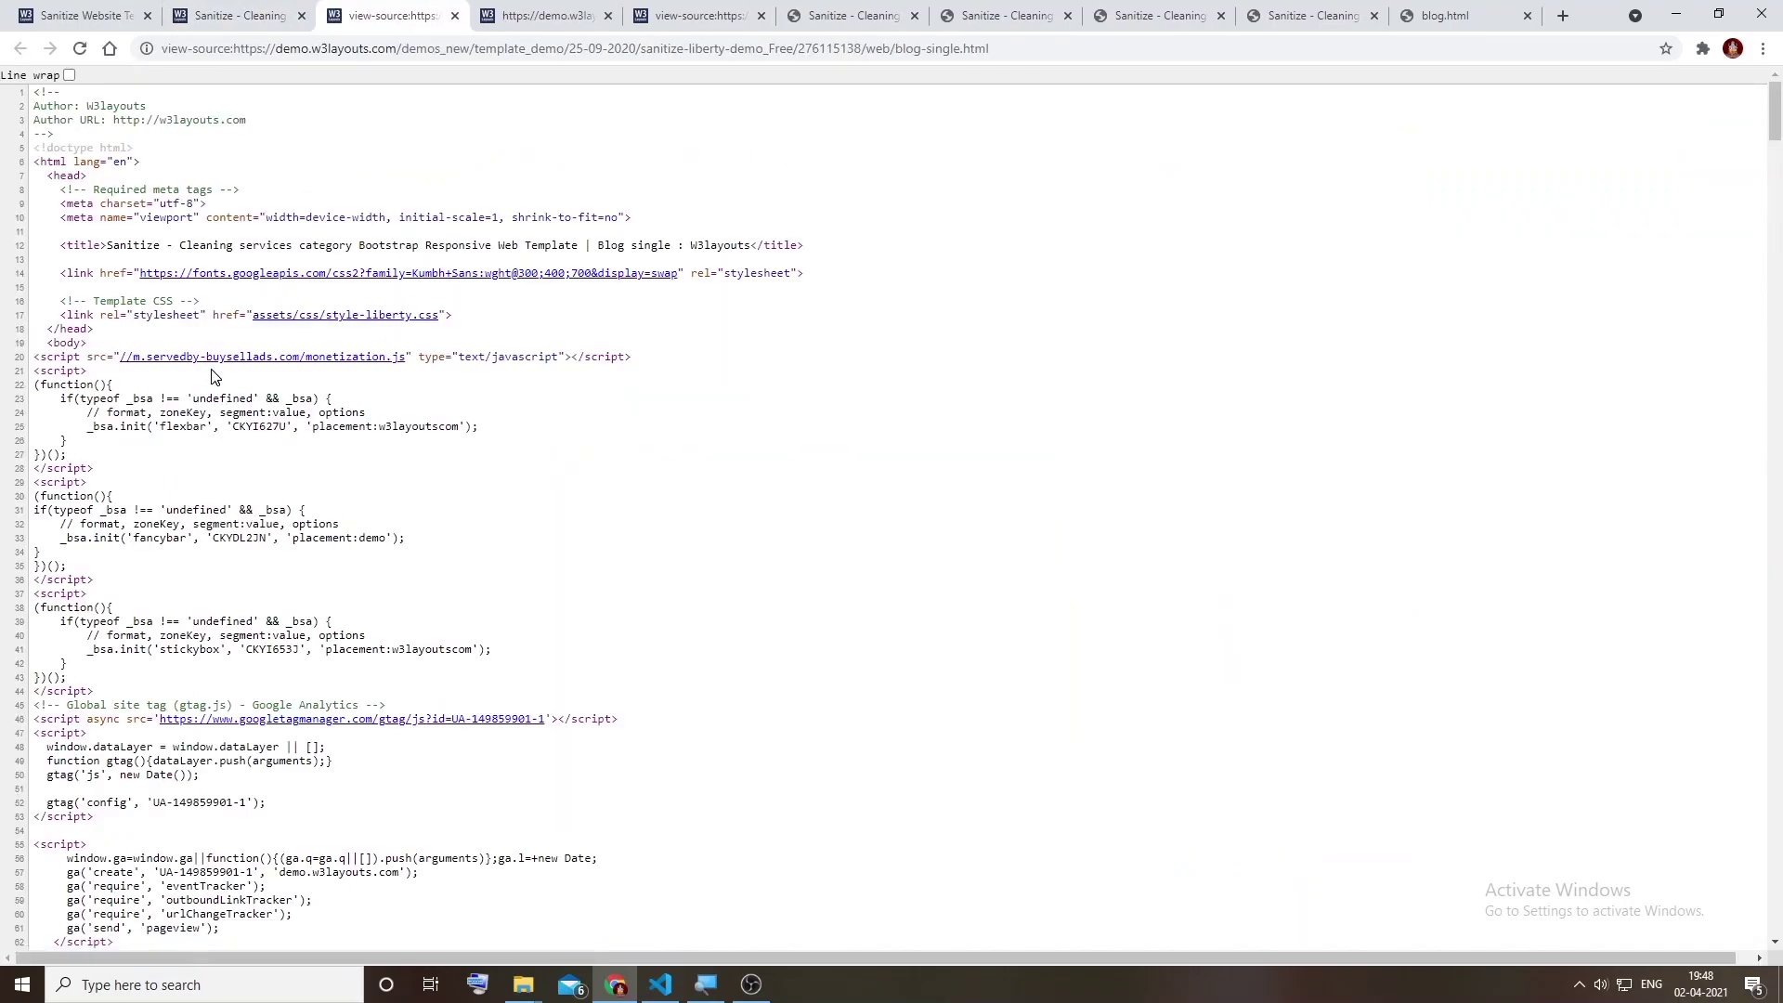
scroll(450, 649, down, 4)
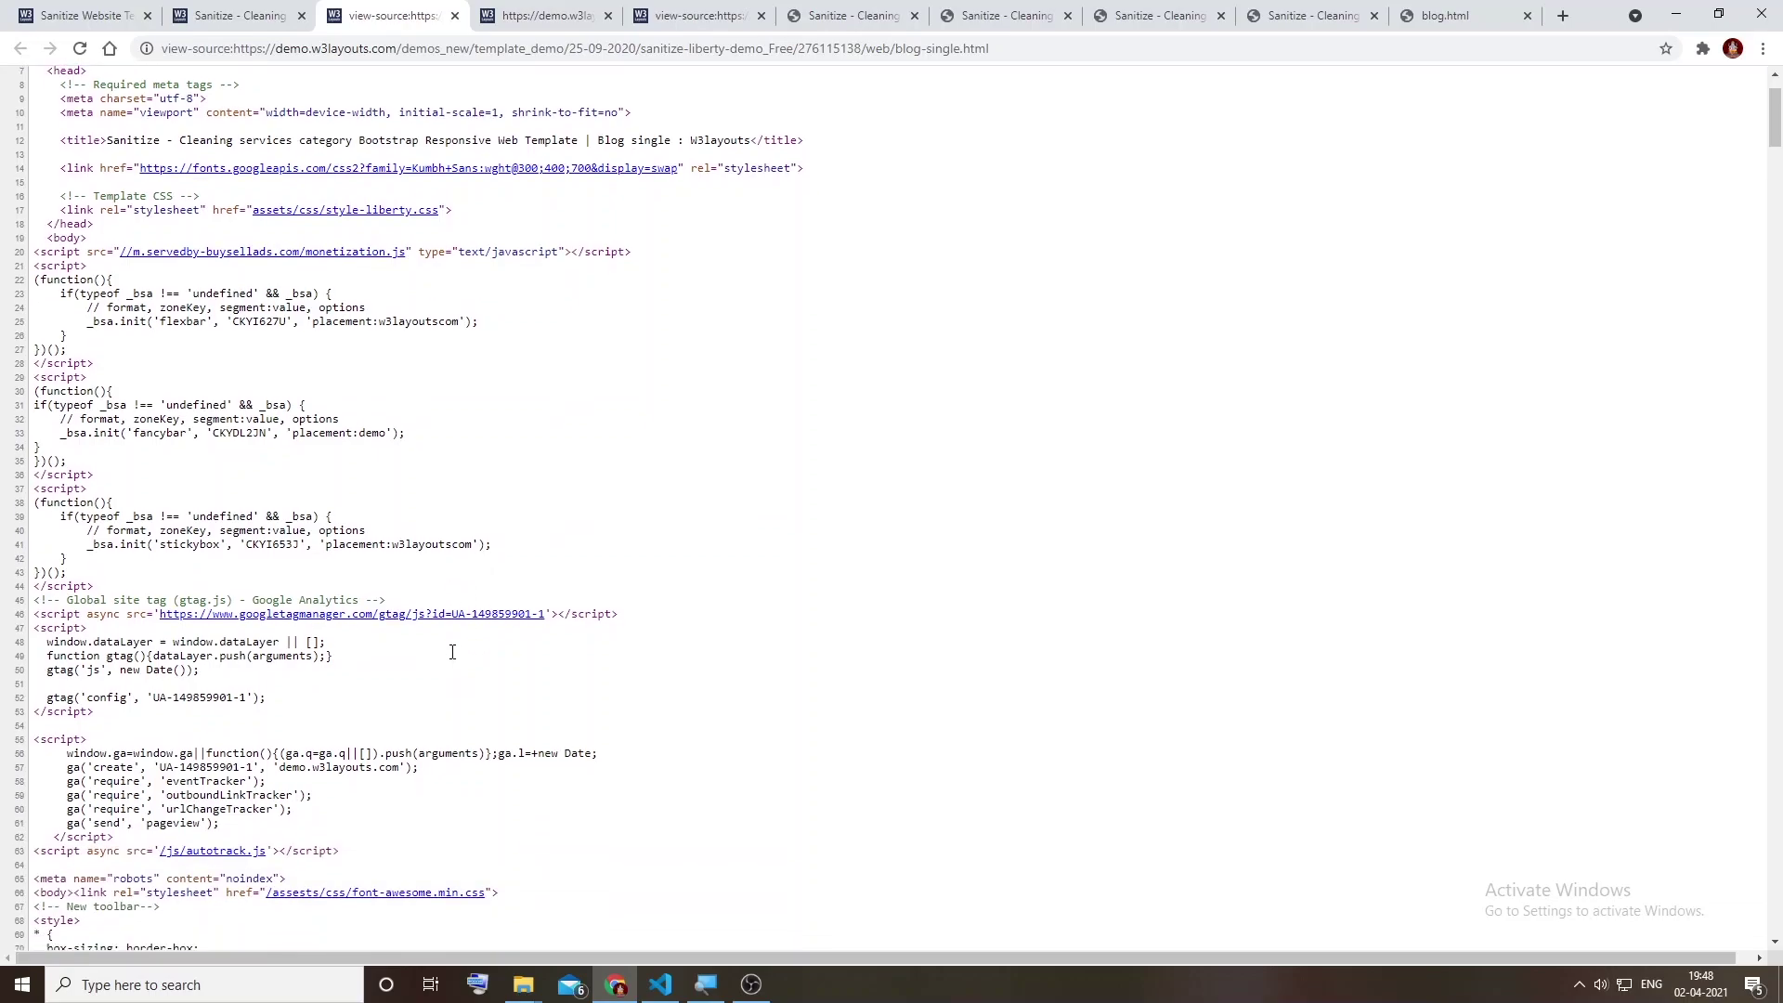
scroll(284, 637, down, 3)
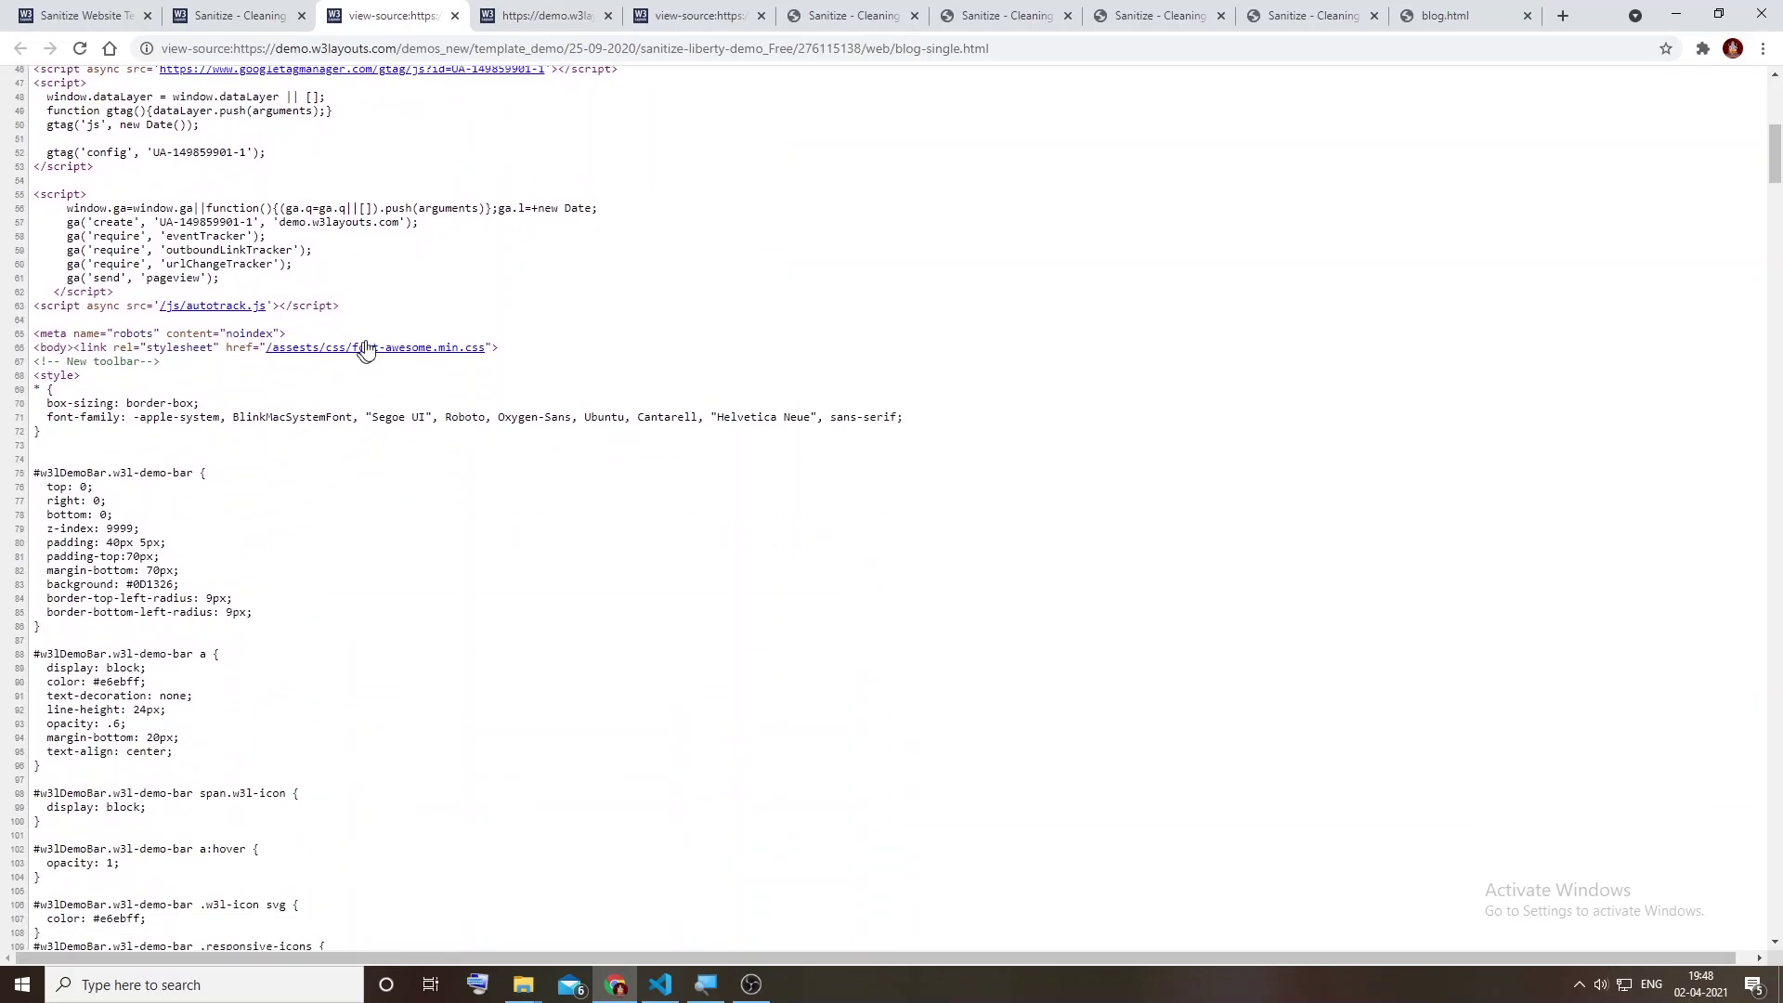
right_click(410, 357)
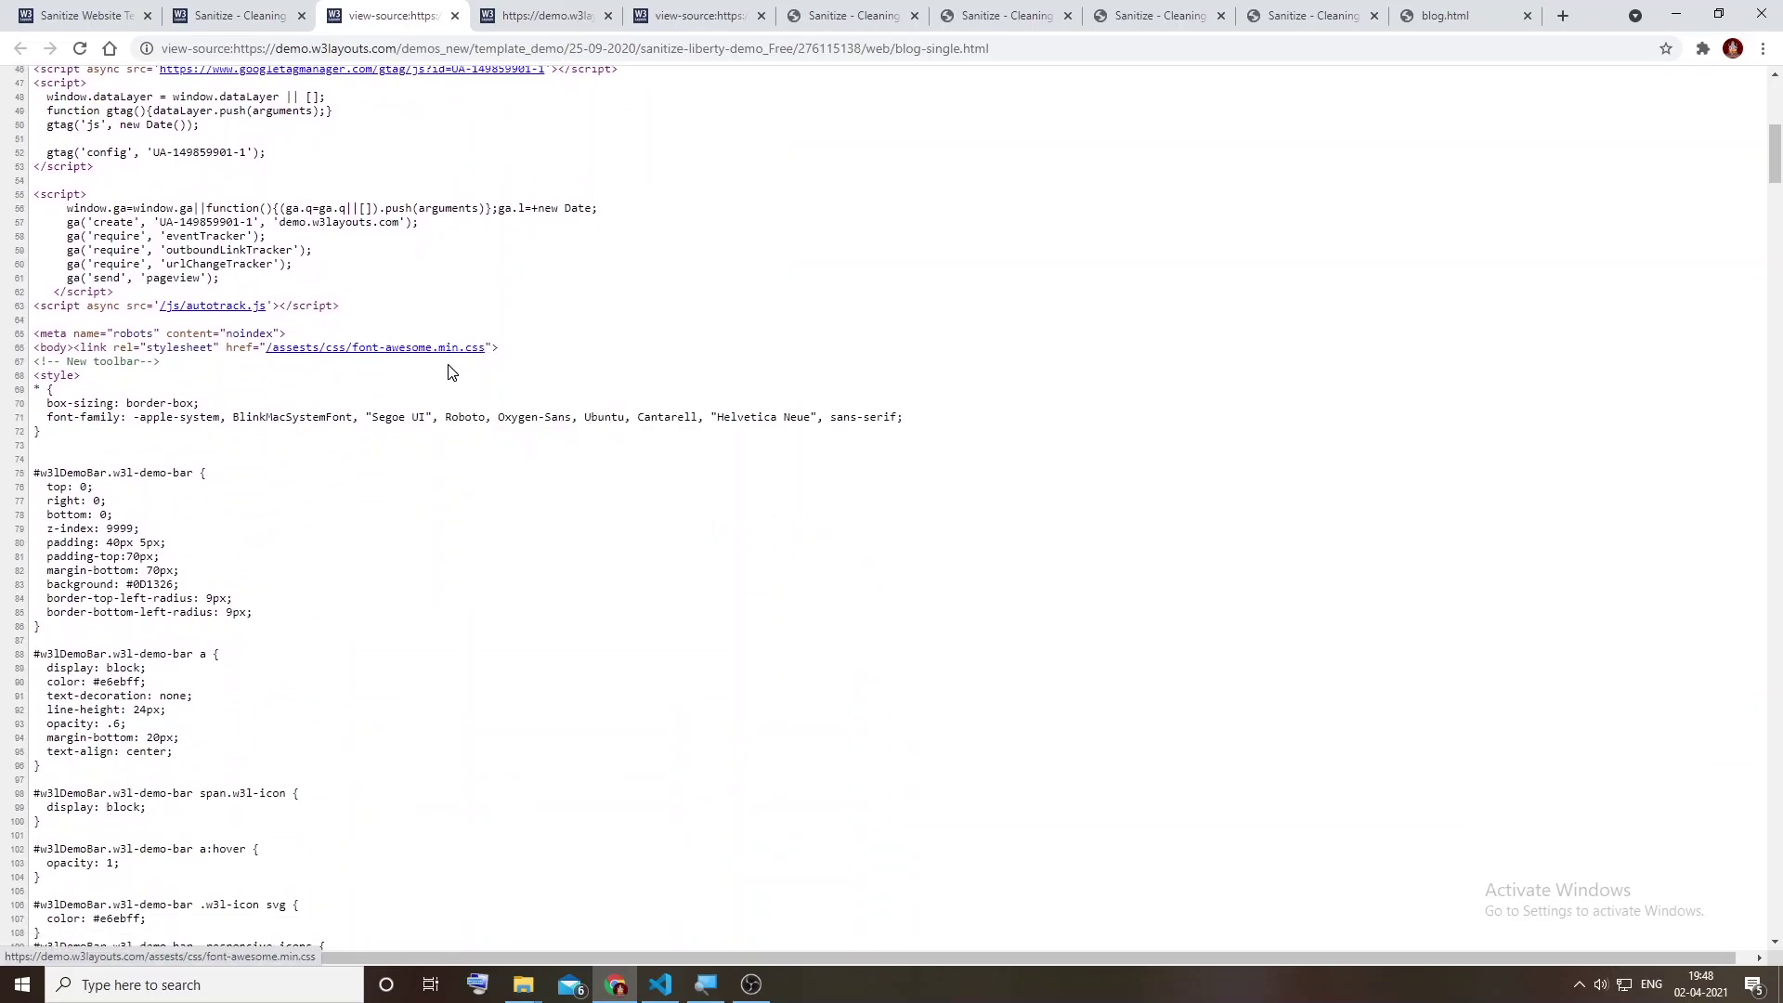
click(452, 368)
click(492, 15)
Step: Save font-awesome.min.css into the starter/assets/css folder
click(410, 47)
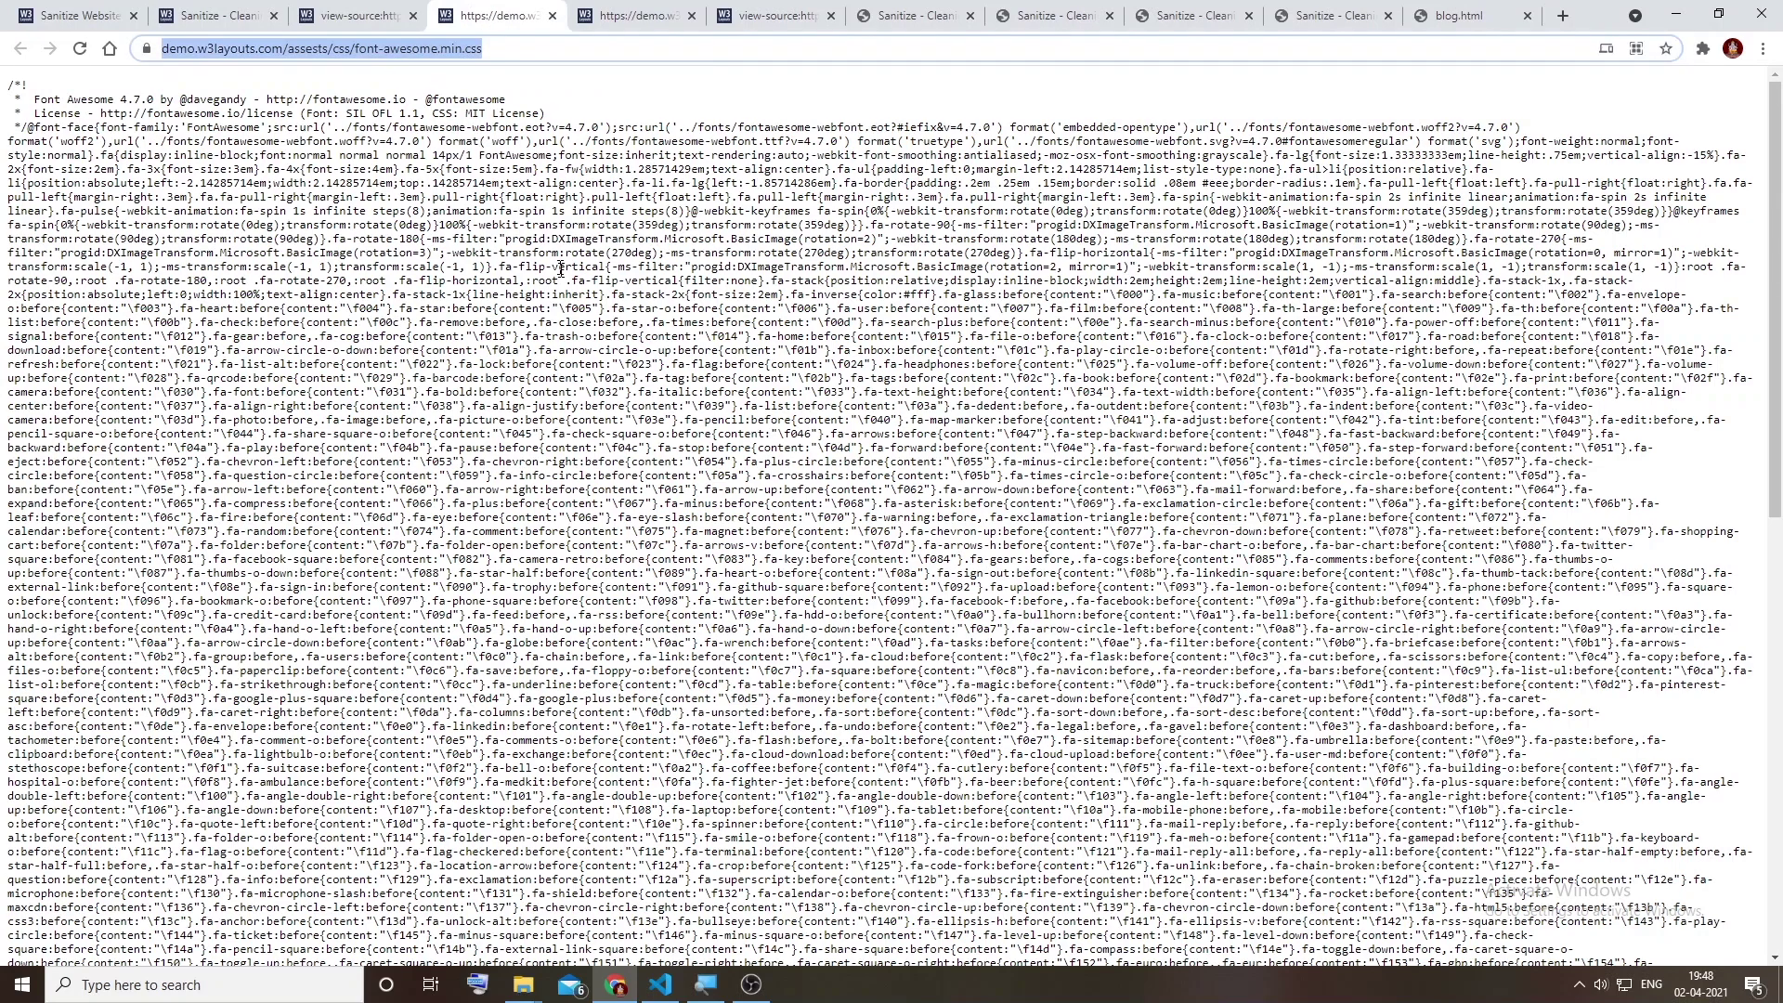
key(ctrl+s)
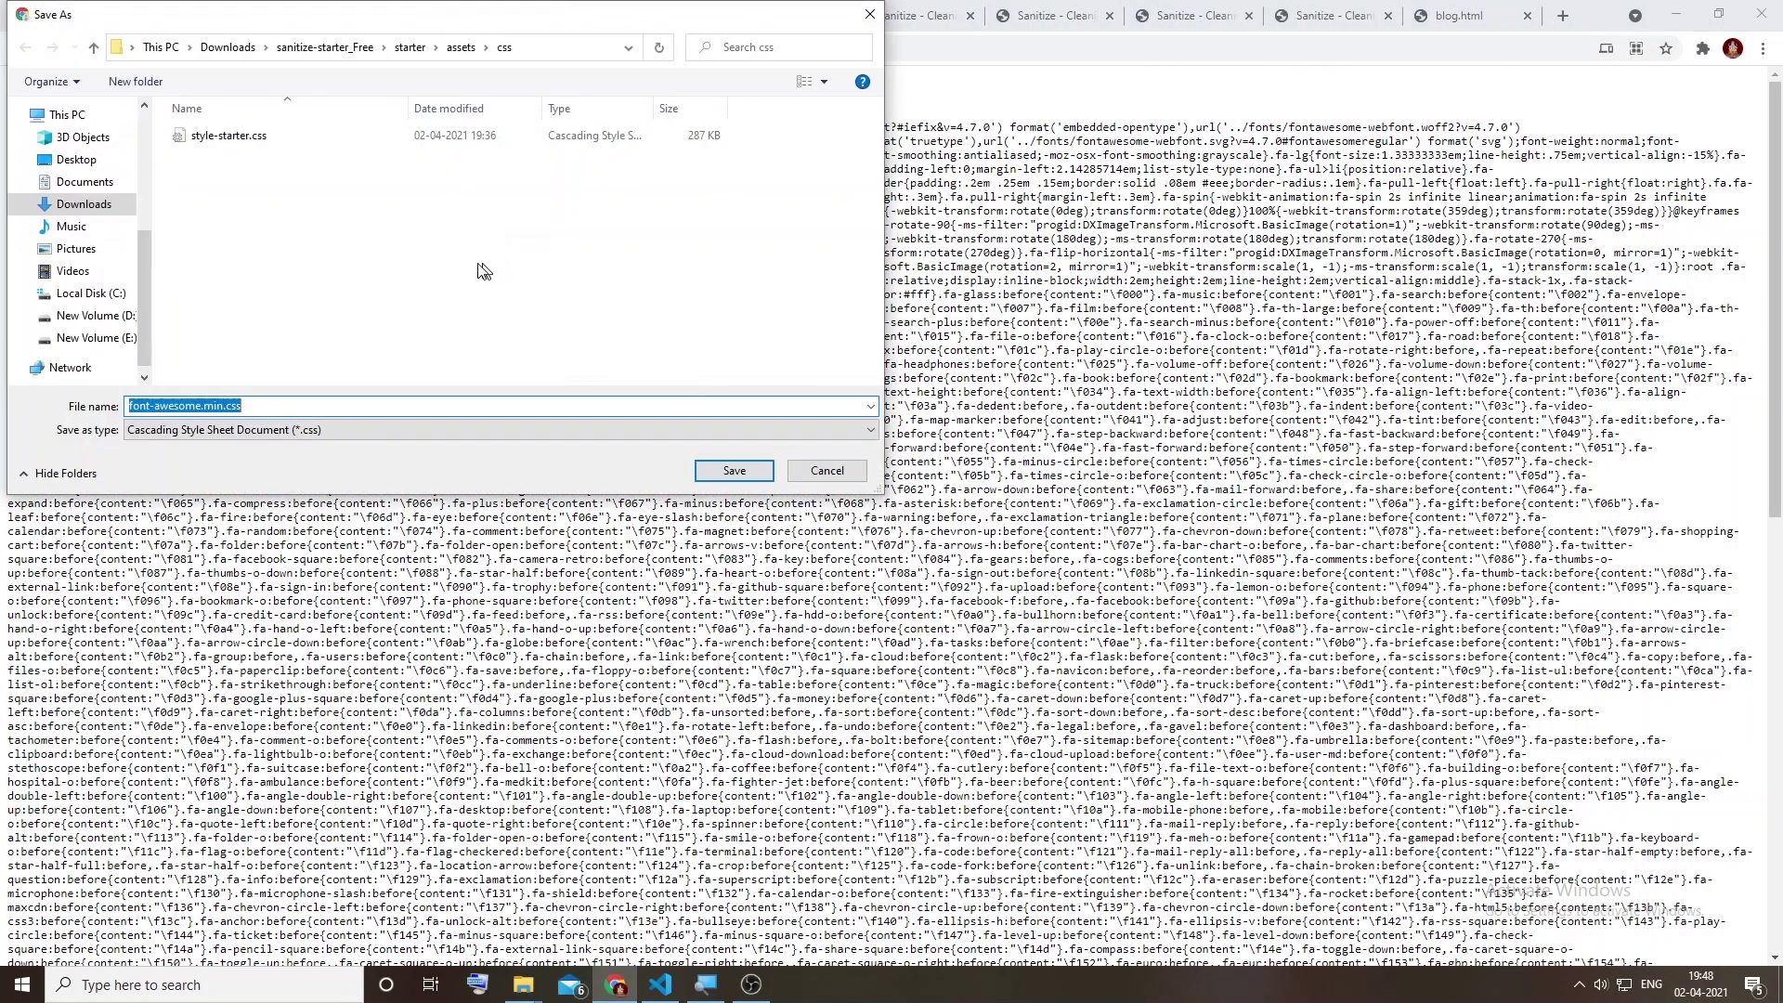
click(94, 48)
click(96, 49)
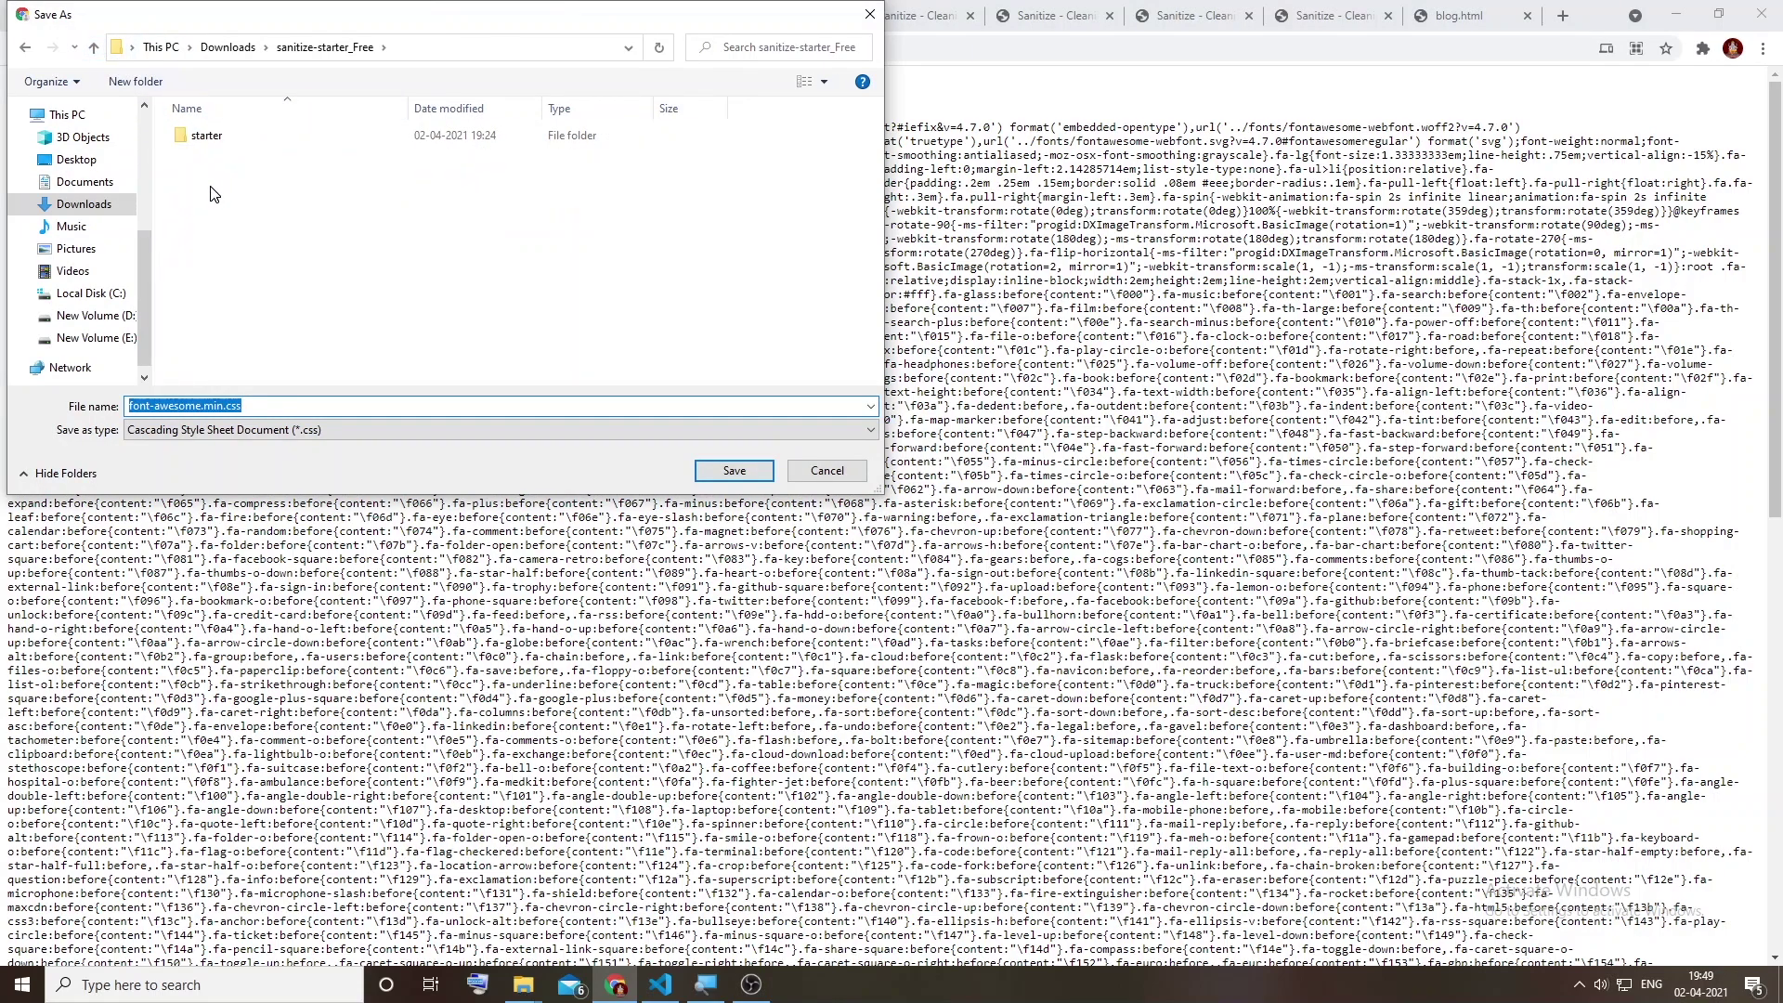
double_click(205, 134)
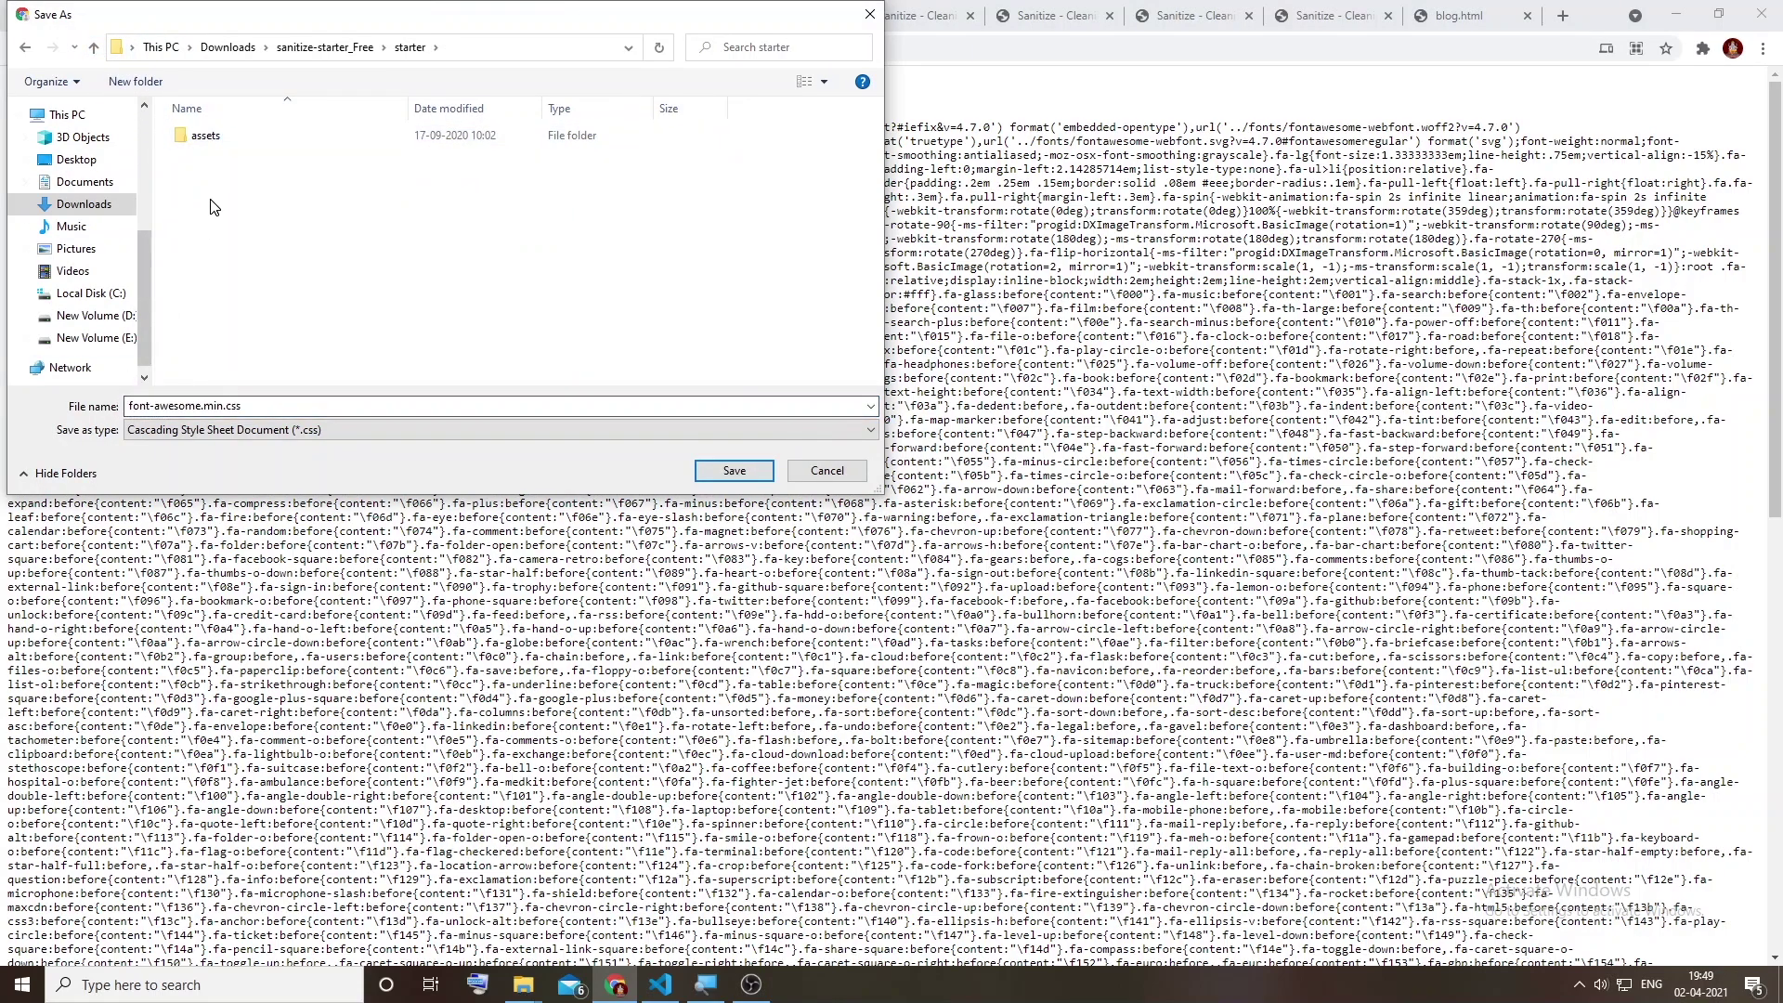
double_click(203, 134)
double_click(197, 135)
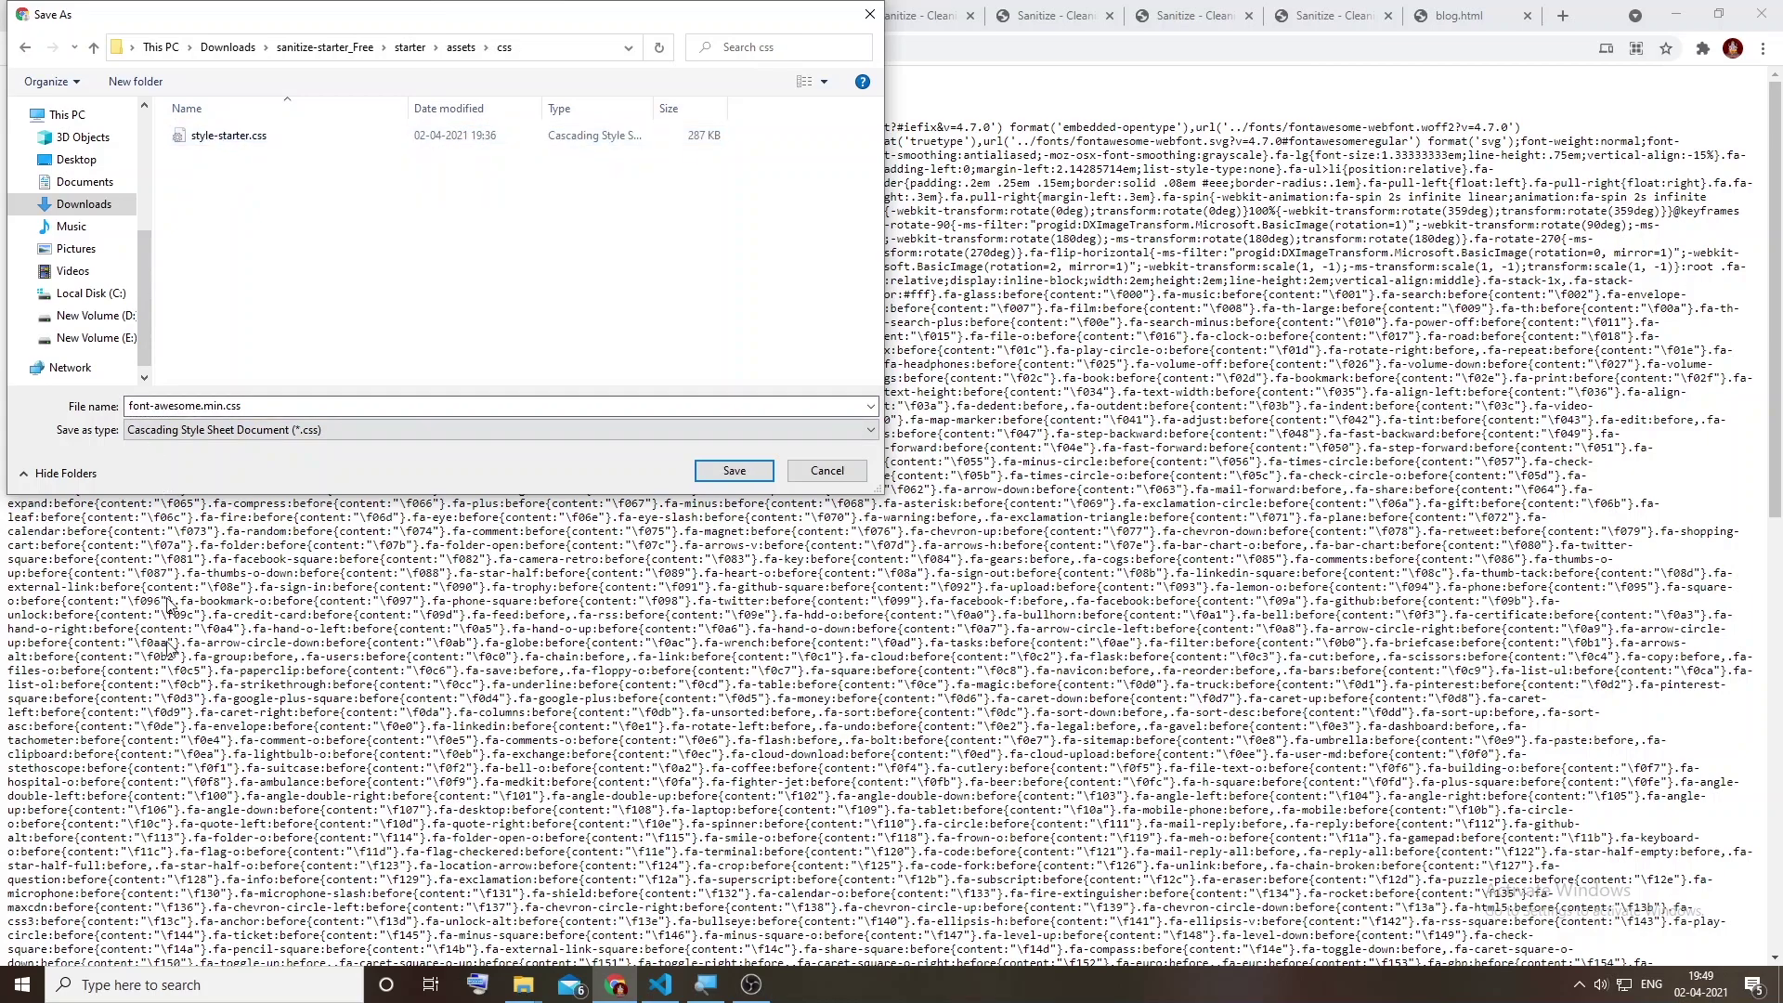
click(734, 471)
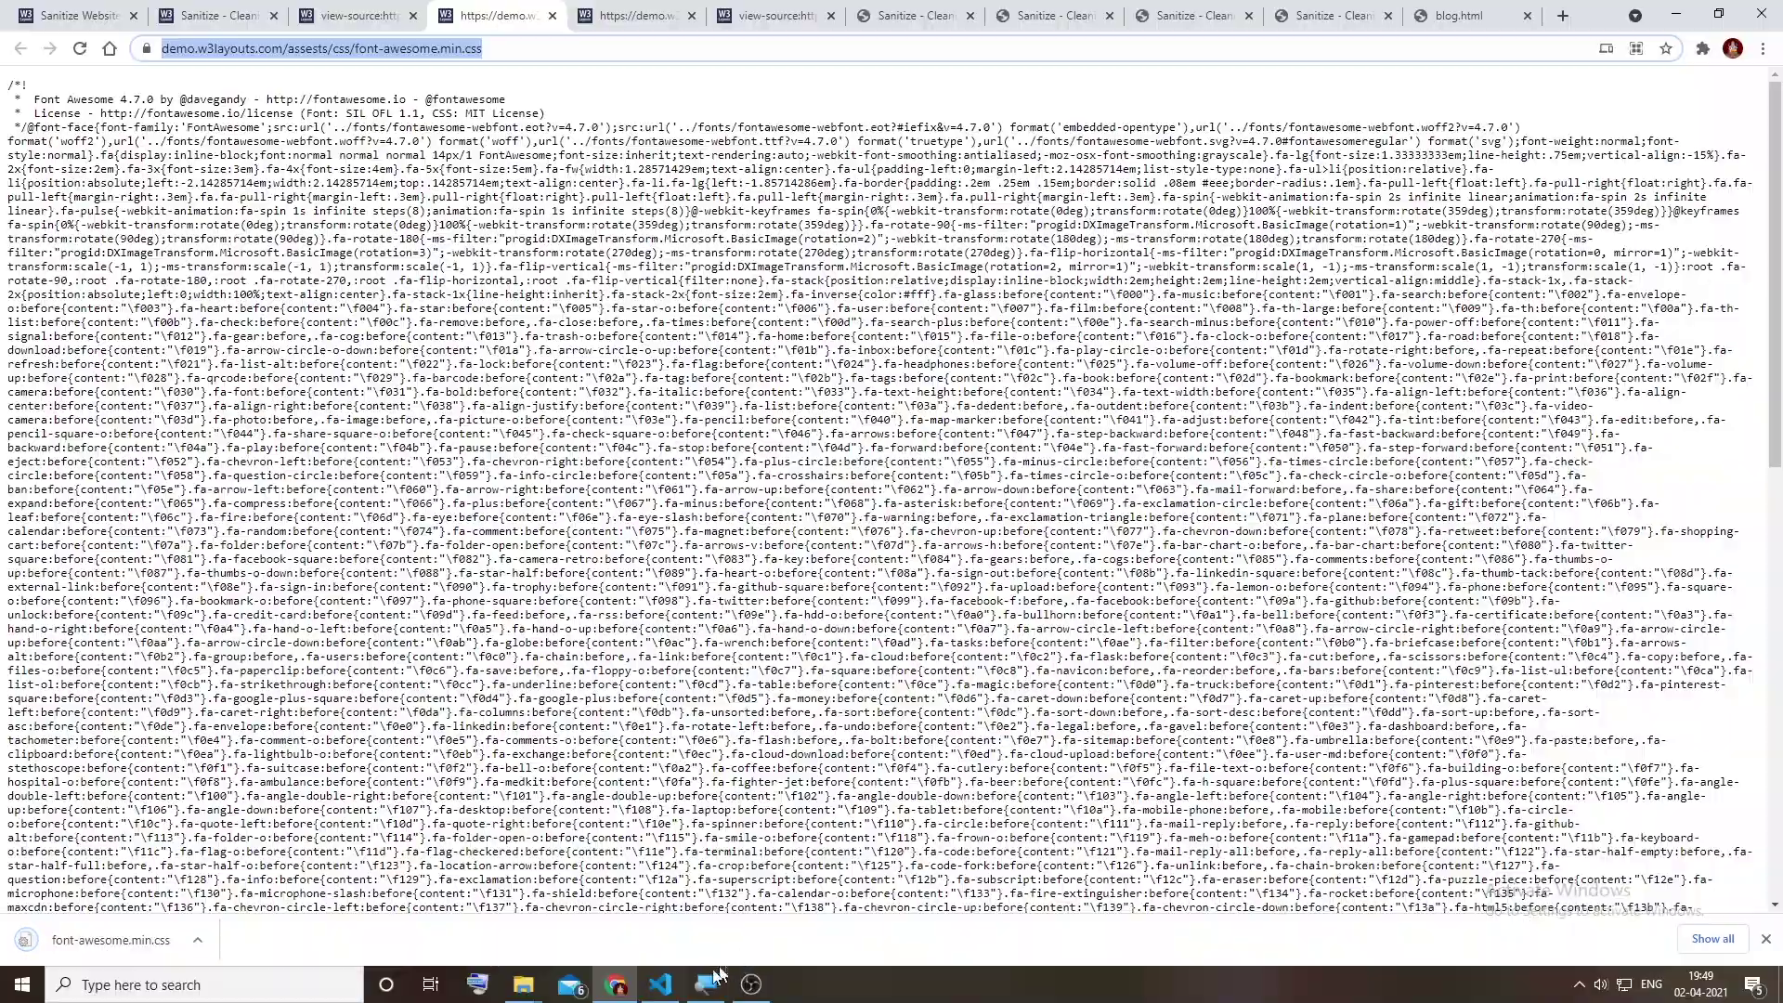
click(679, 984)
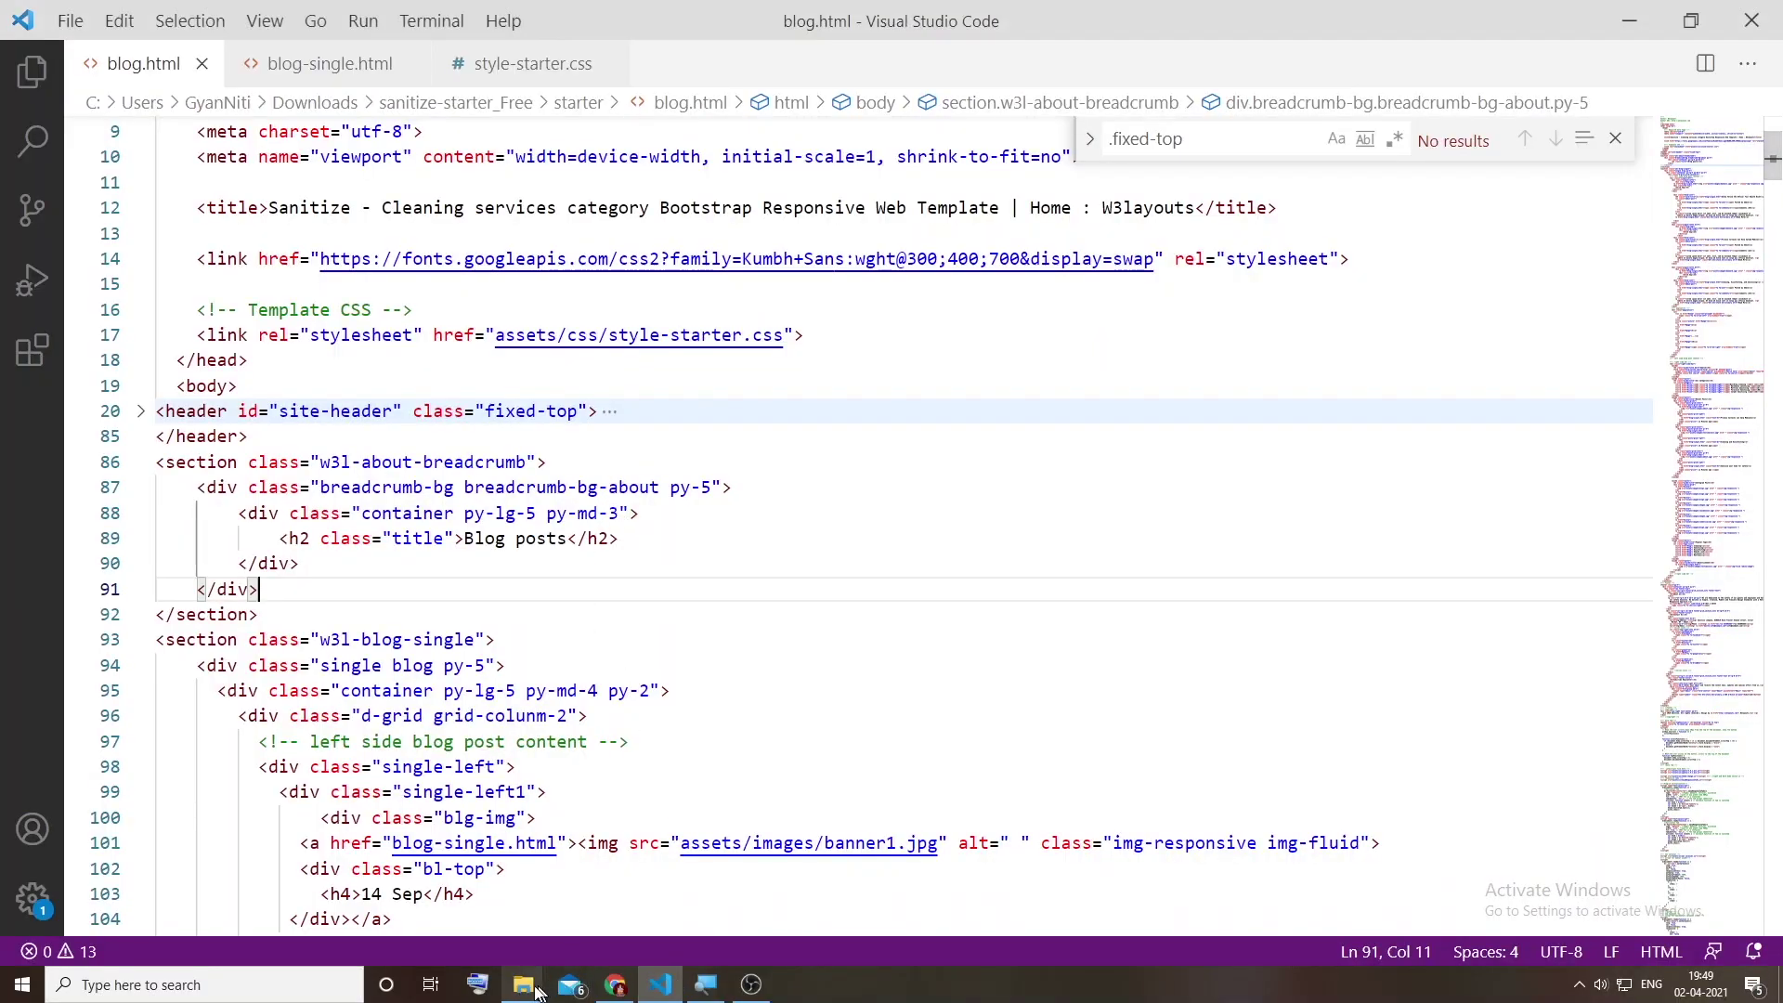
Step: Go up to sanitize-starter_Free in File Explorer and drag the starter folder toward Visual Studio Code
mouse_move(547, 994)
click(452, 910)
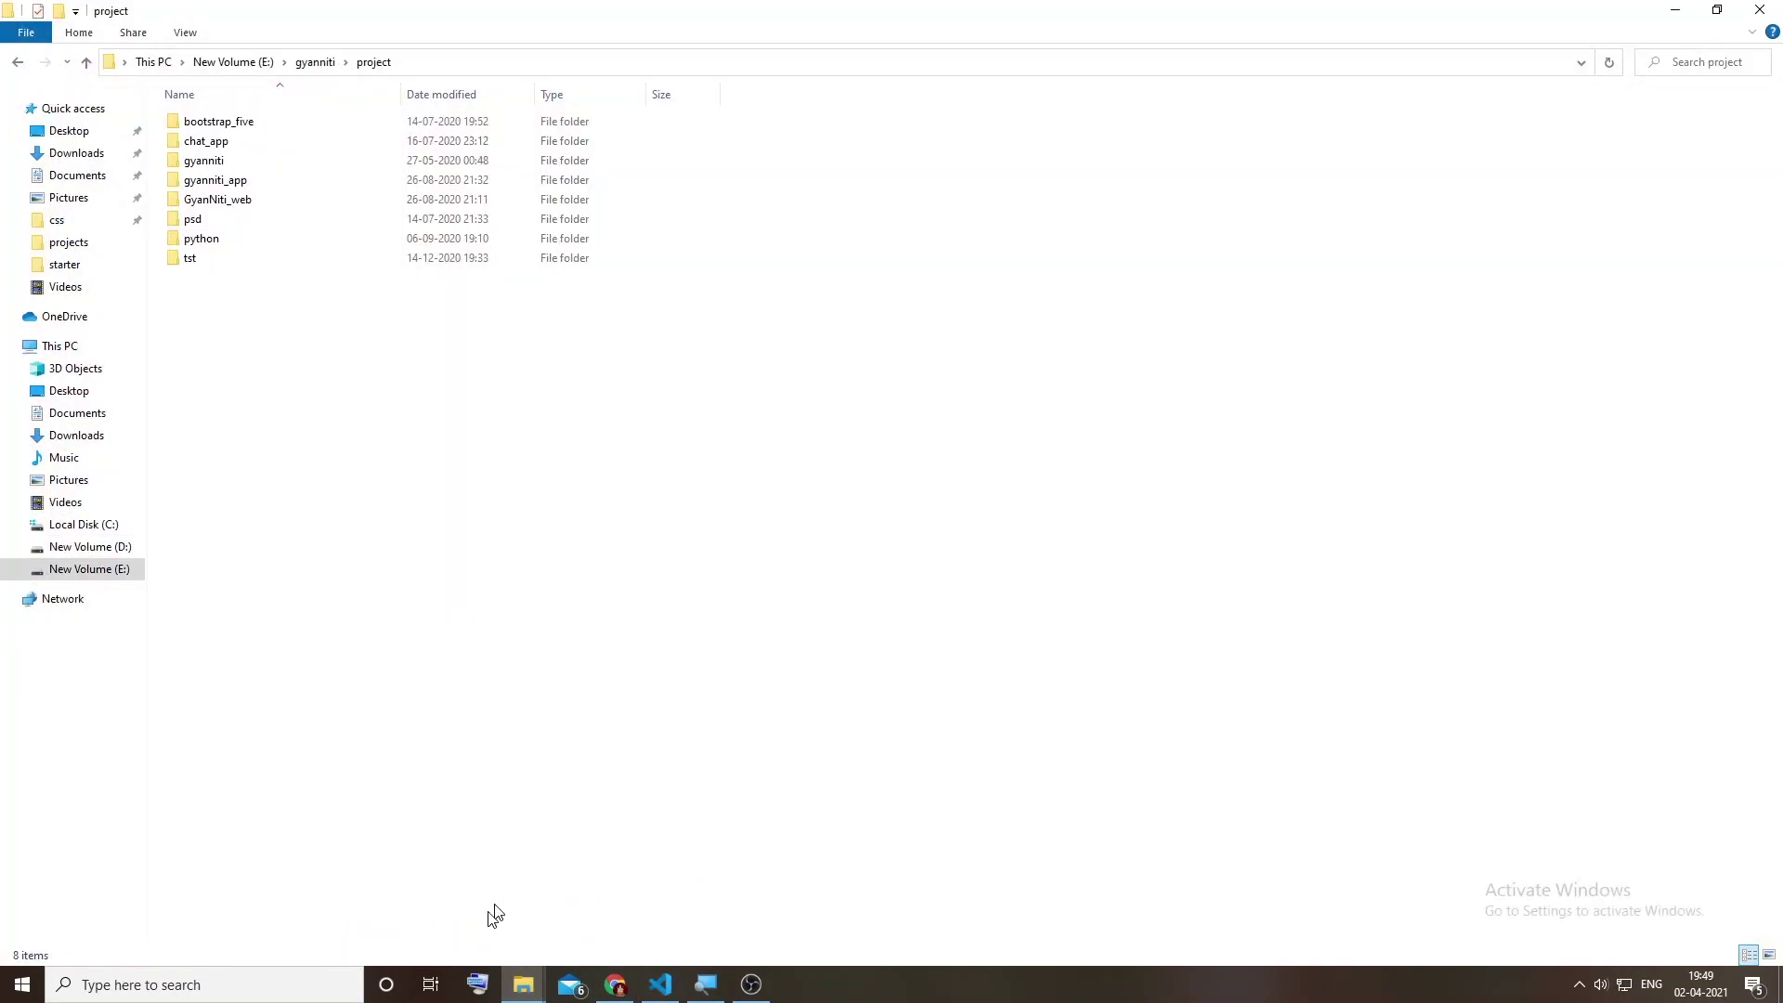
click(581, 873)
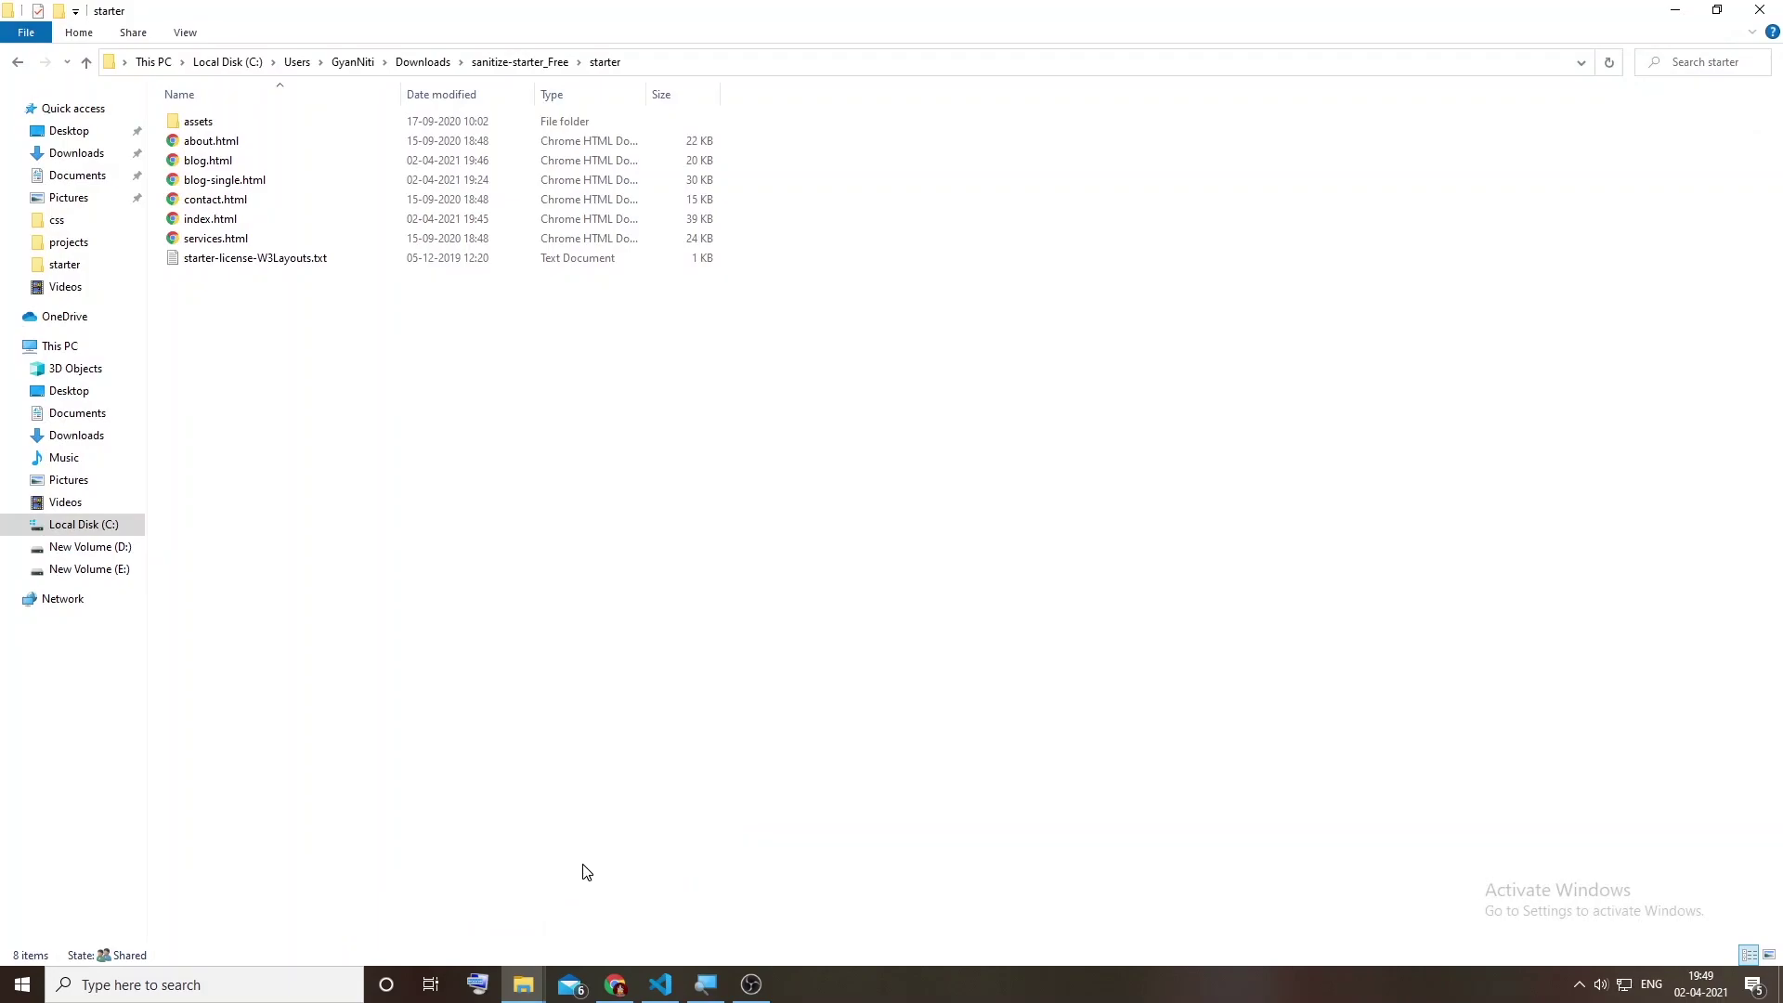
right_click(206, 219)
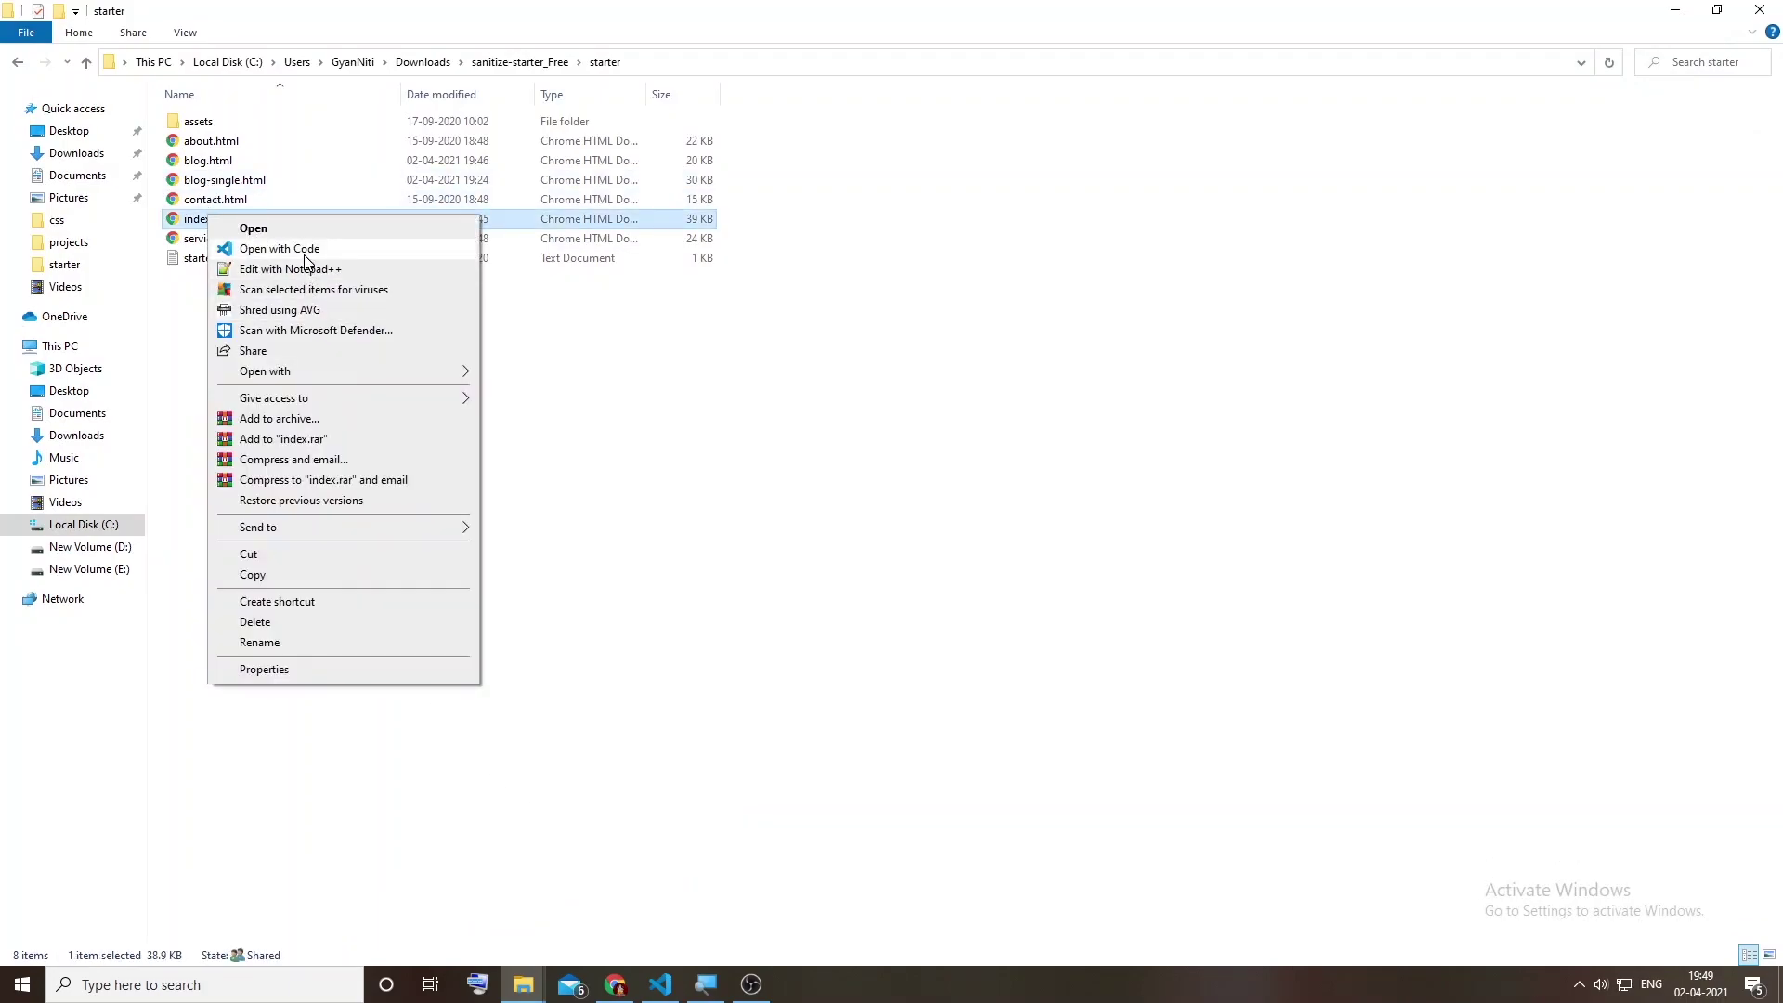
click(570, 338)
click(87, 62)
drag(203, 124, 35, 86)
key(alt+Tab)
key(alt+Tab)
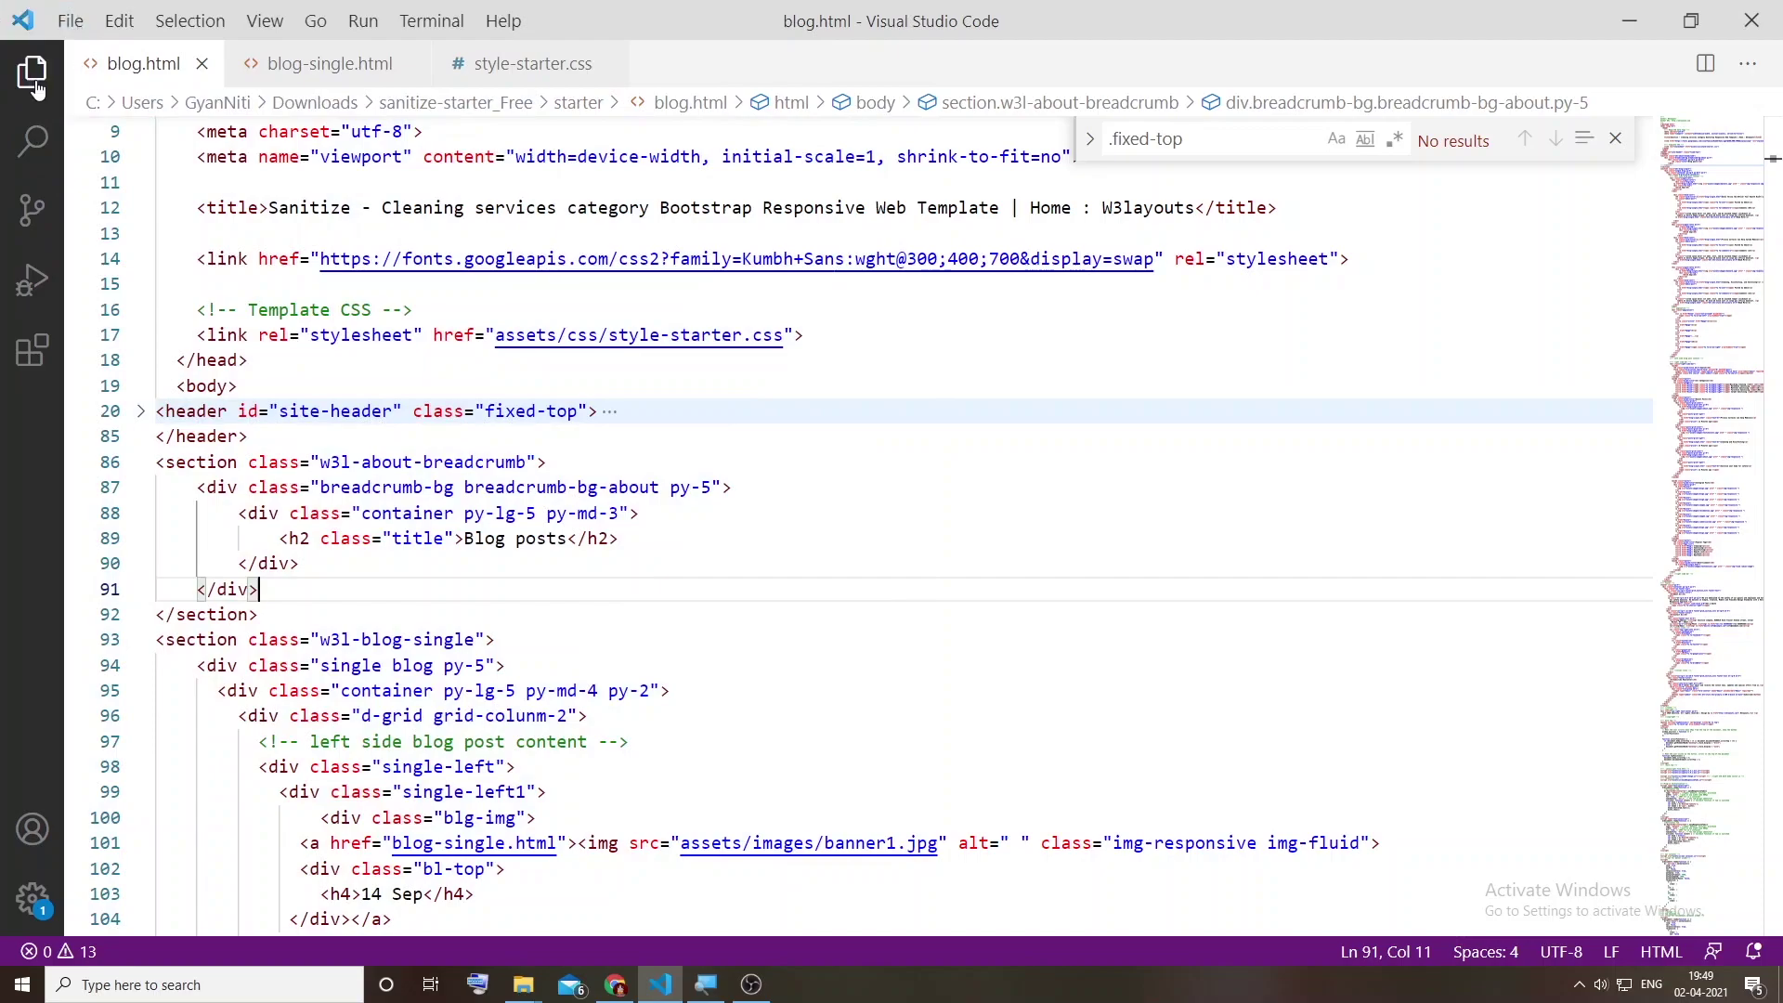
Step: Close the open HTML and CSS tabs and open the starter folder as the VS Code workspace
click(35, 87)
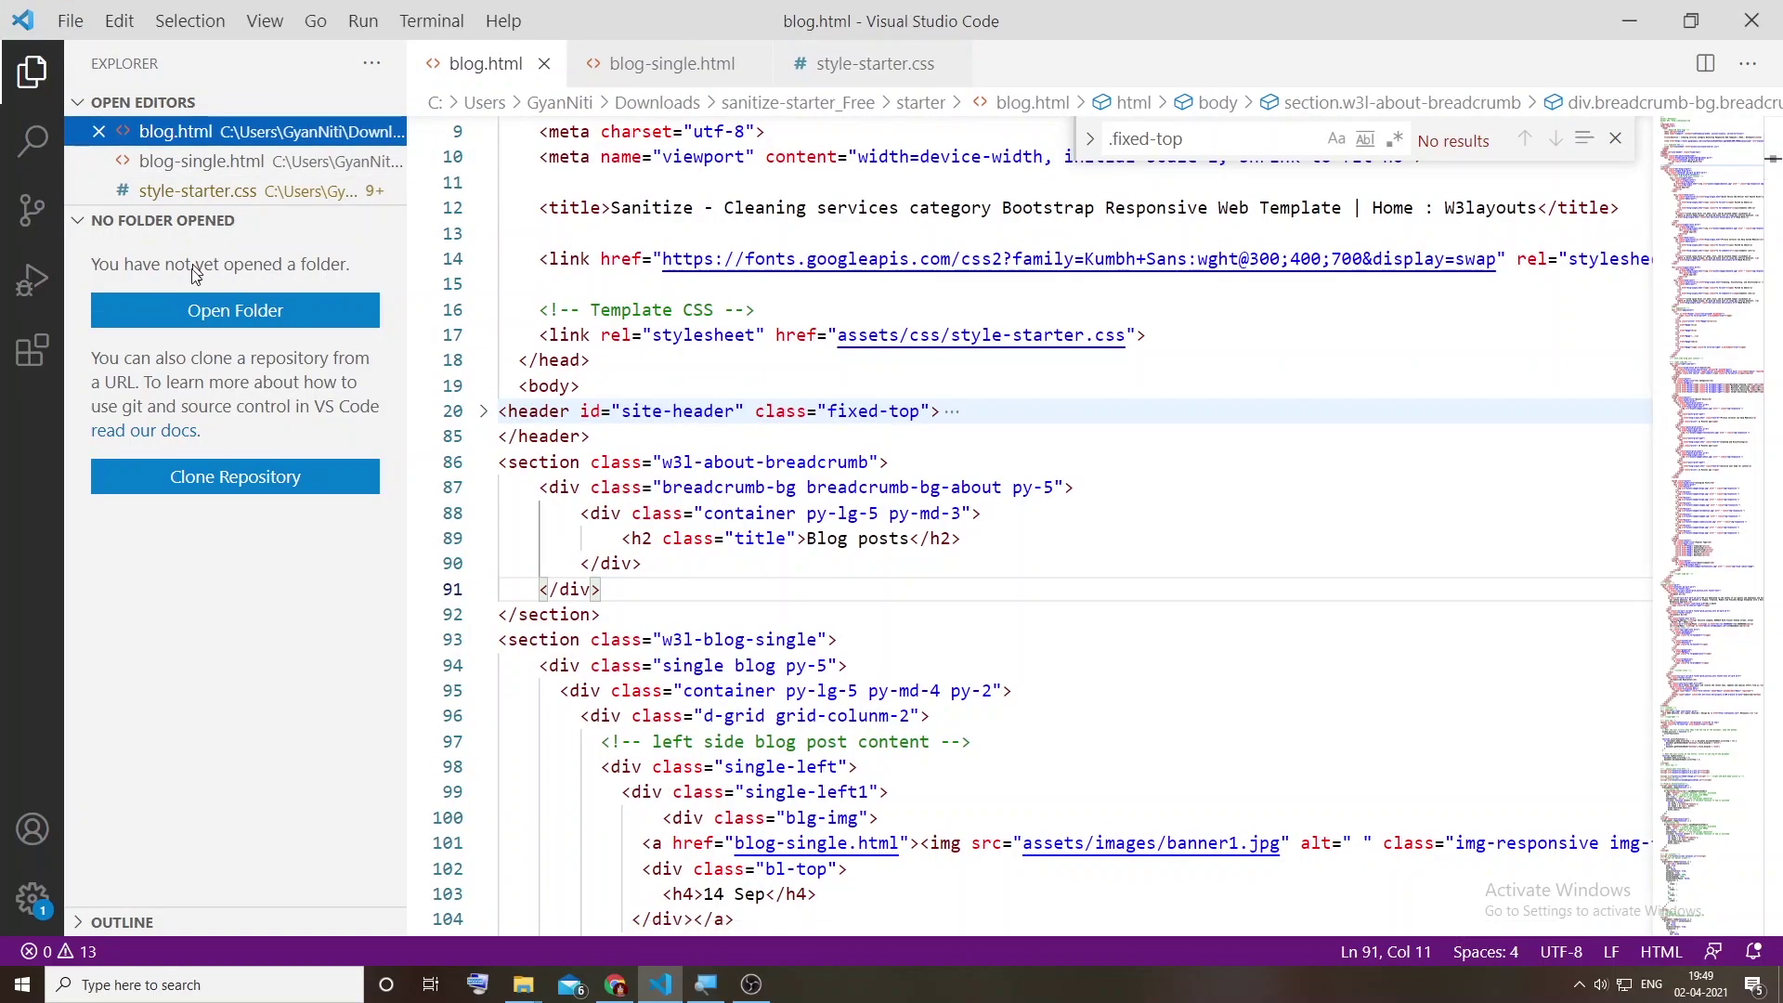
key(alt+Tab)
key(alt+Tab)
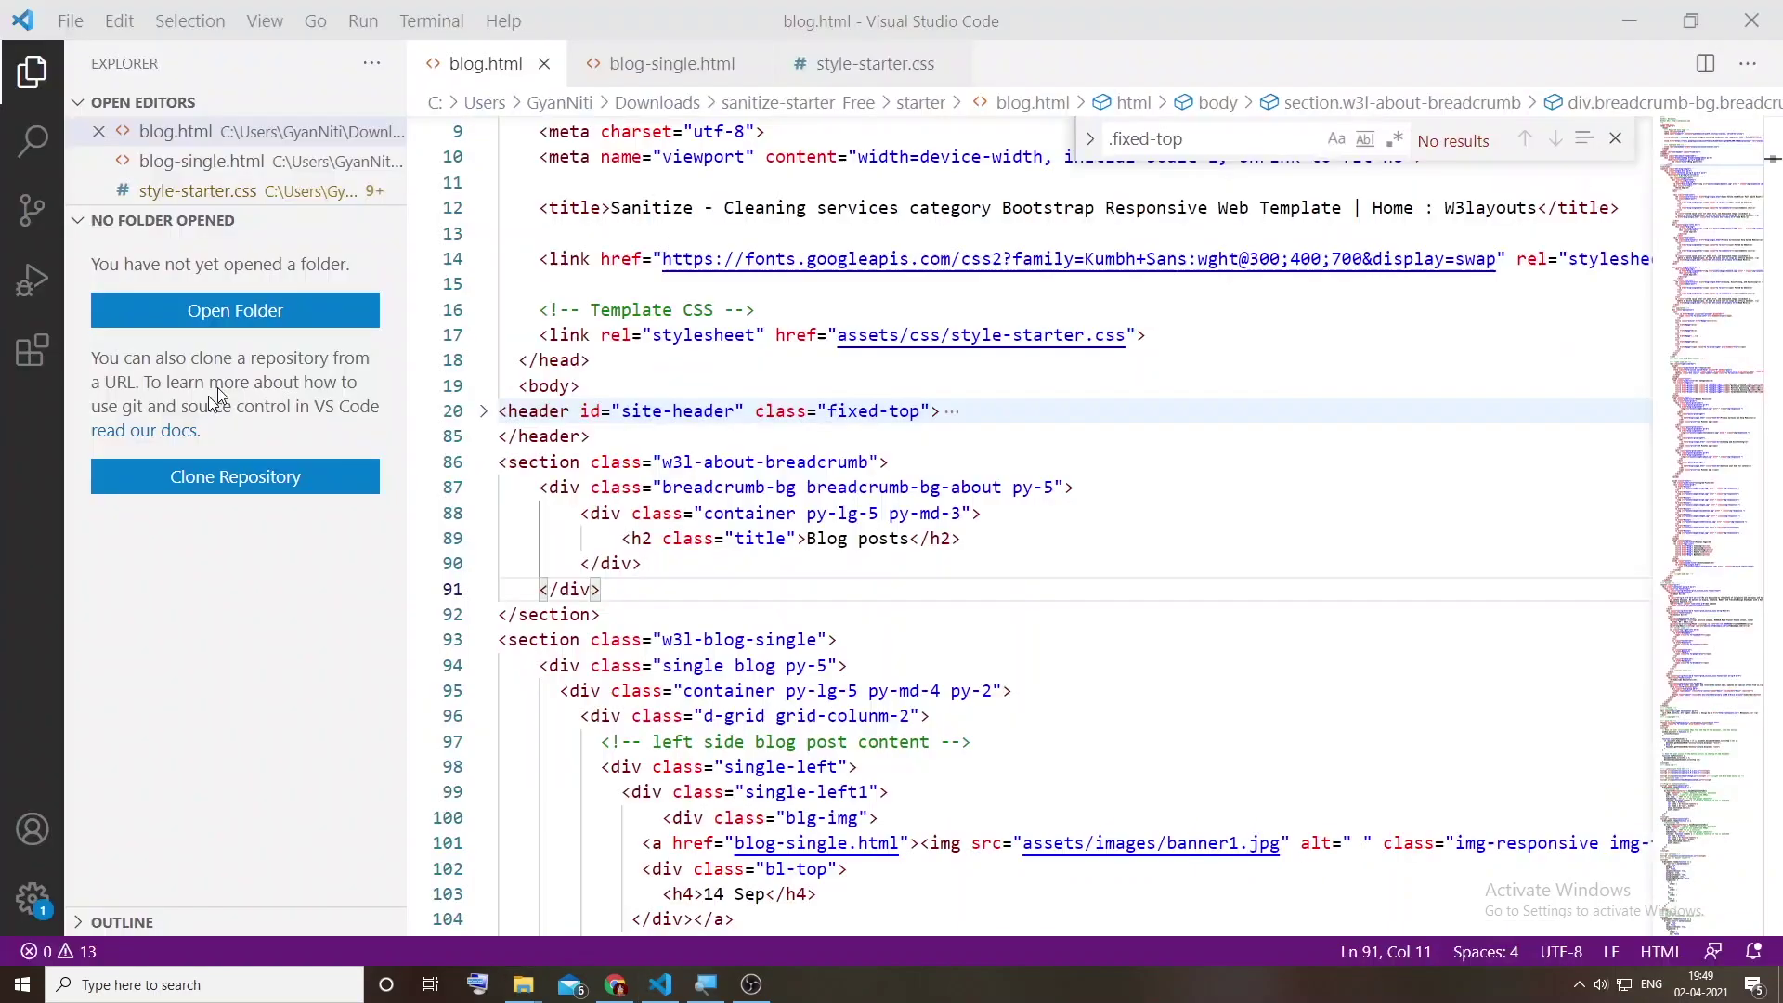
click(544, 64)
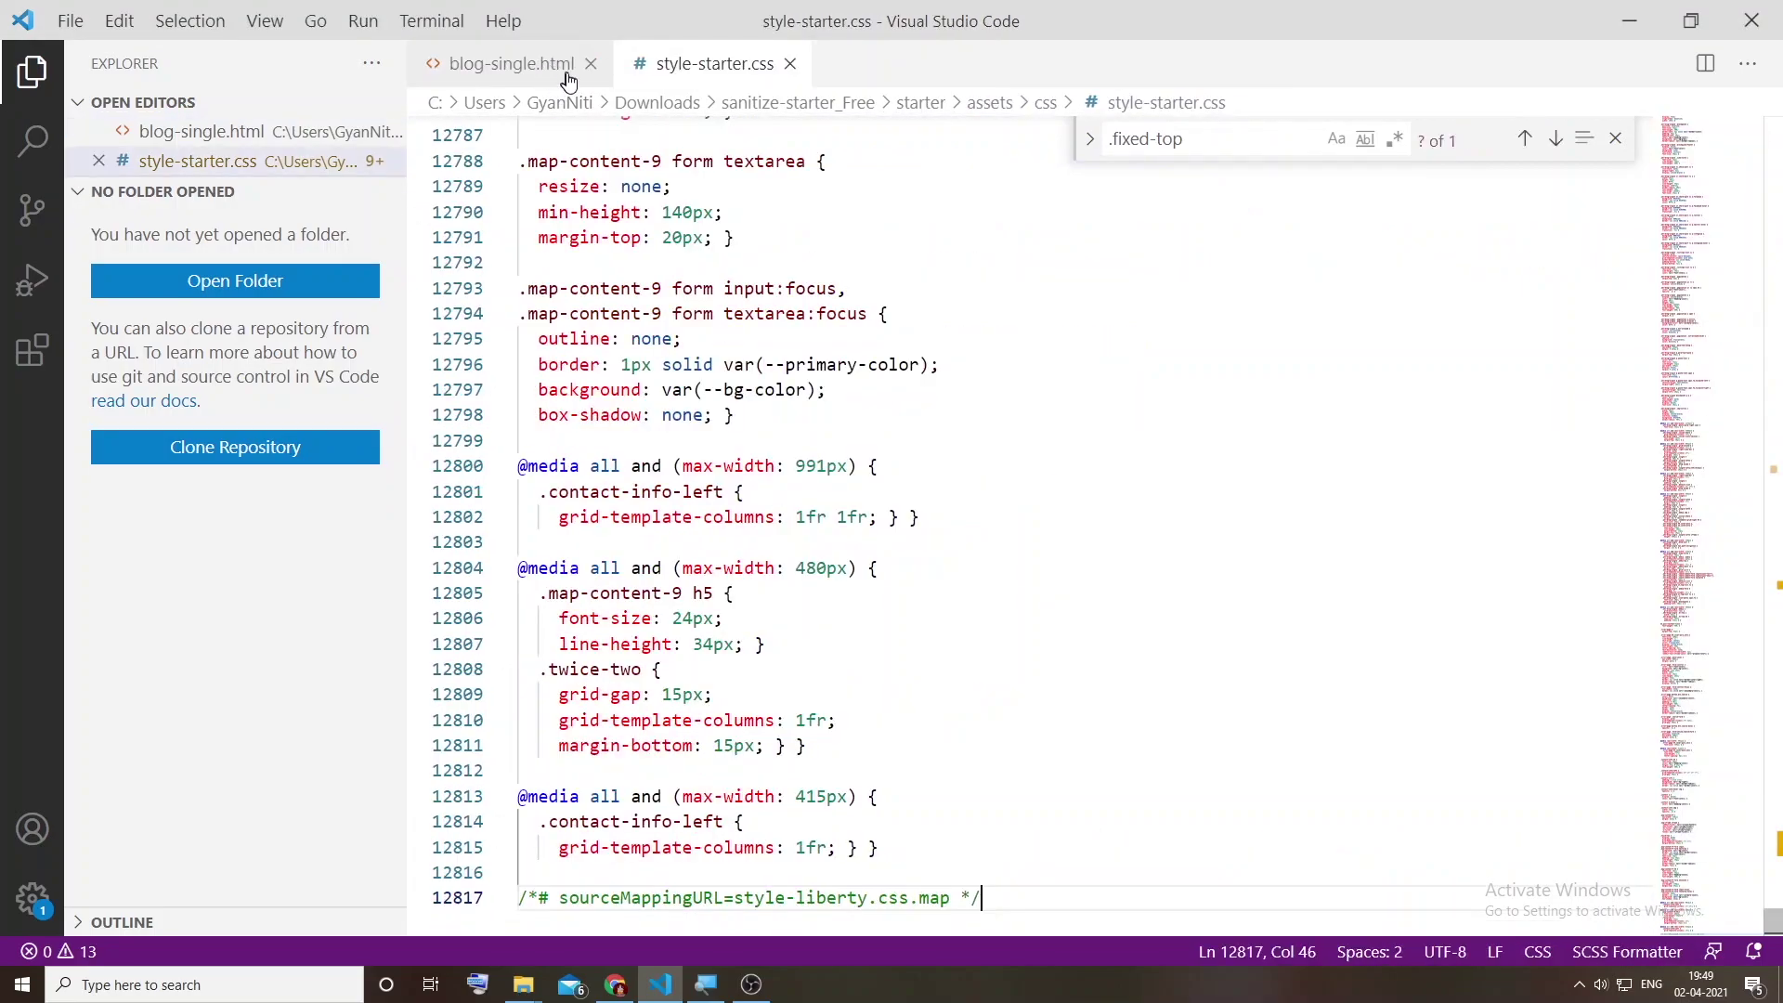
click(593, 64)
click(583, 65)
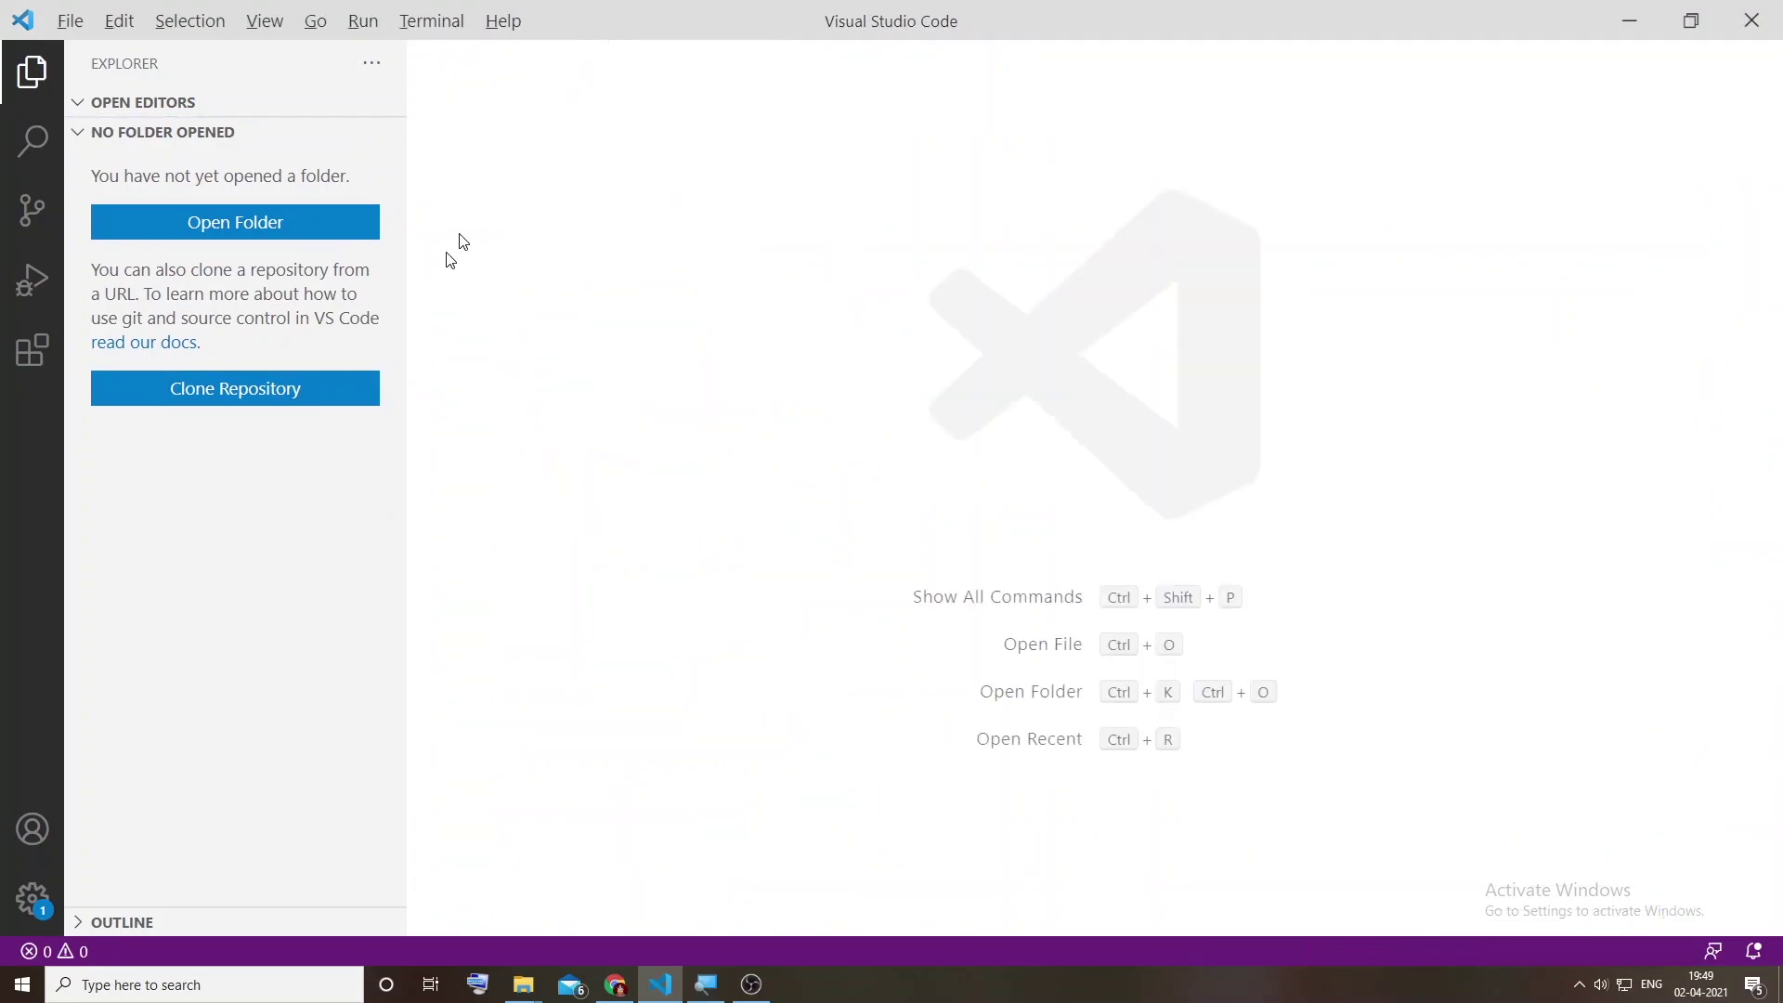
key(alt+Tab)
drag(217, 129, 234, 169)
drag(374, 204, 693, 239)
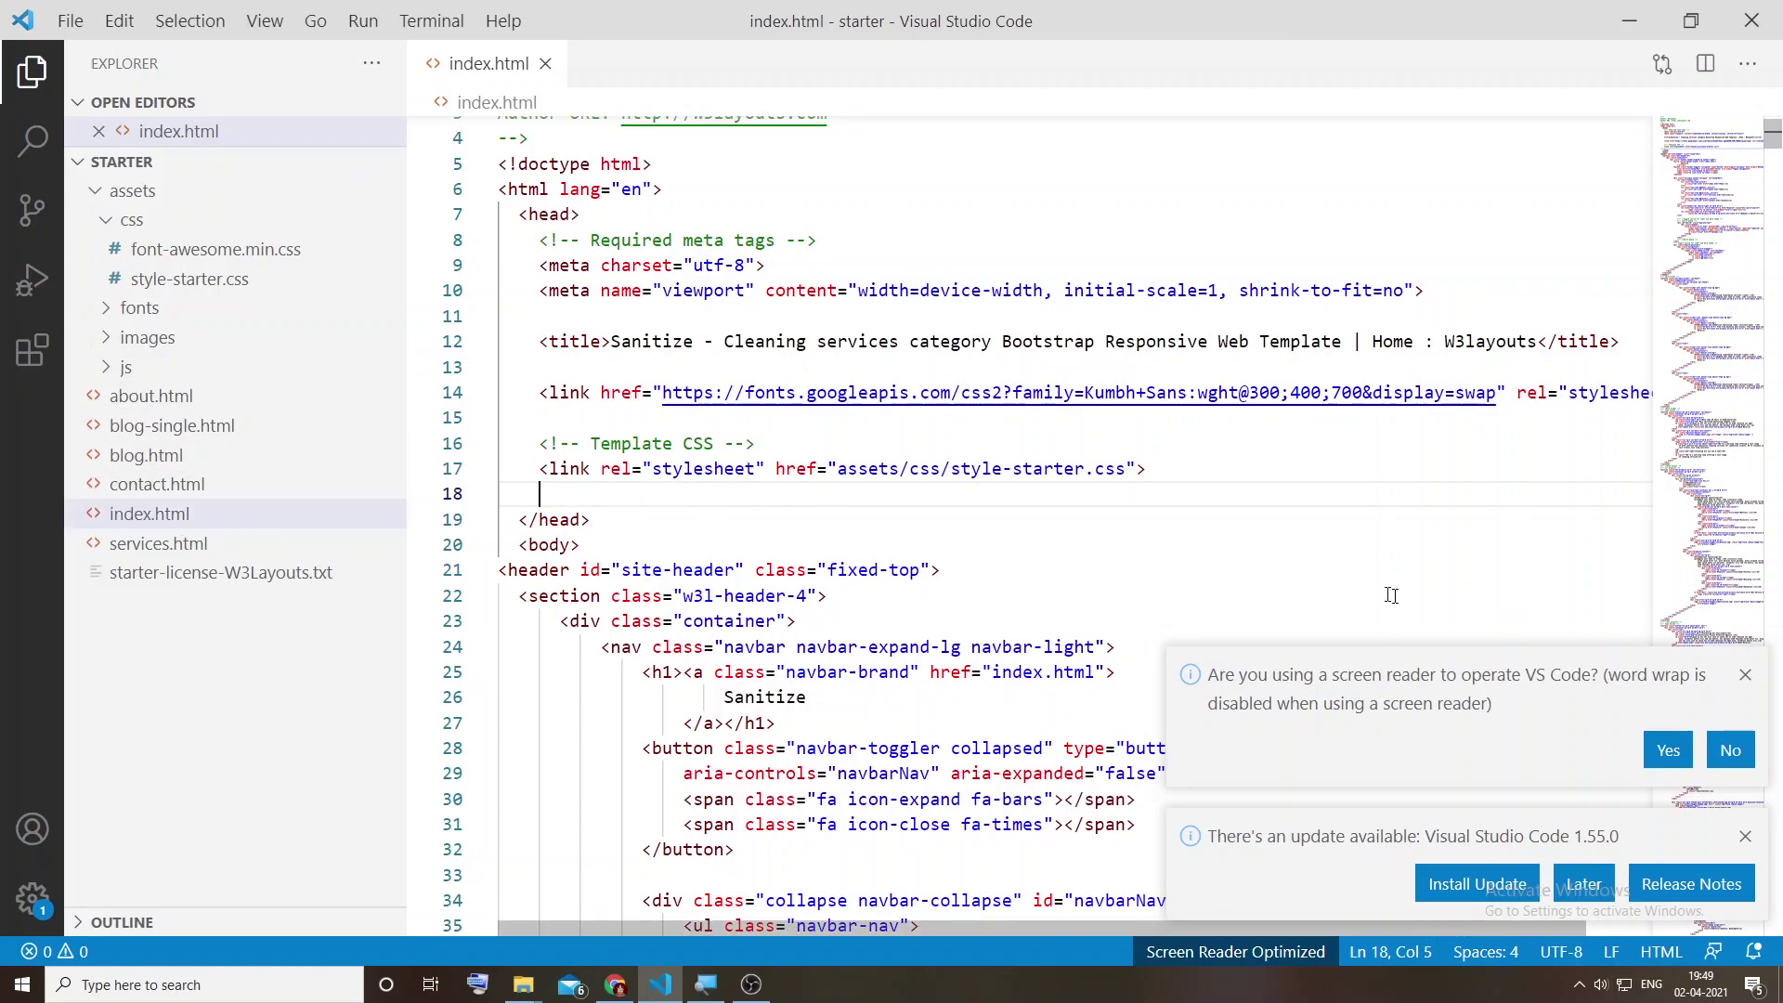
click(1749, 678)
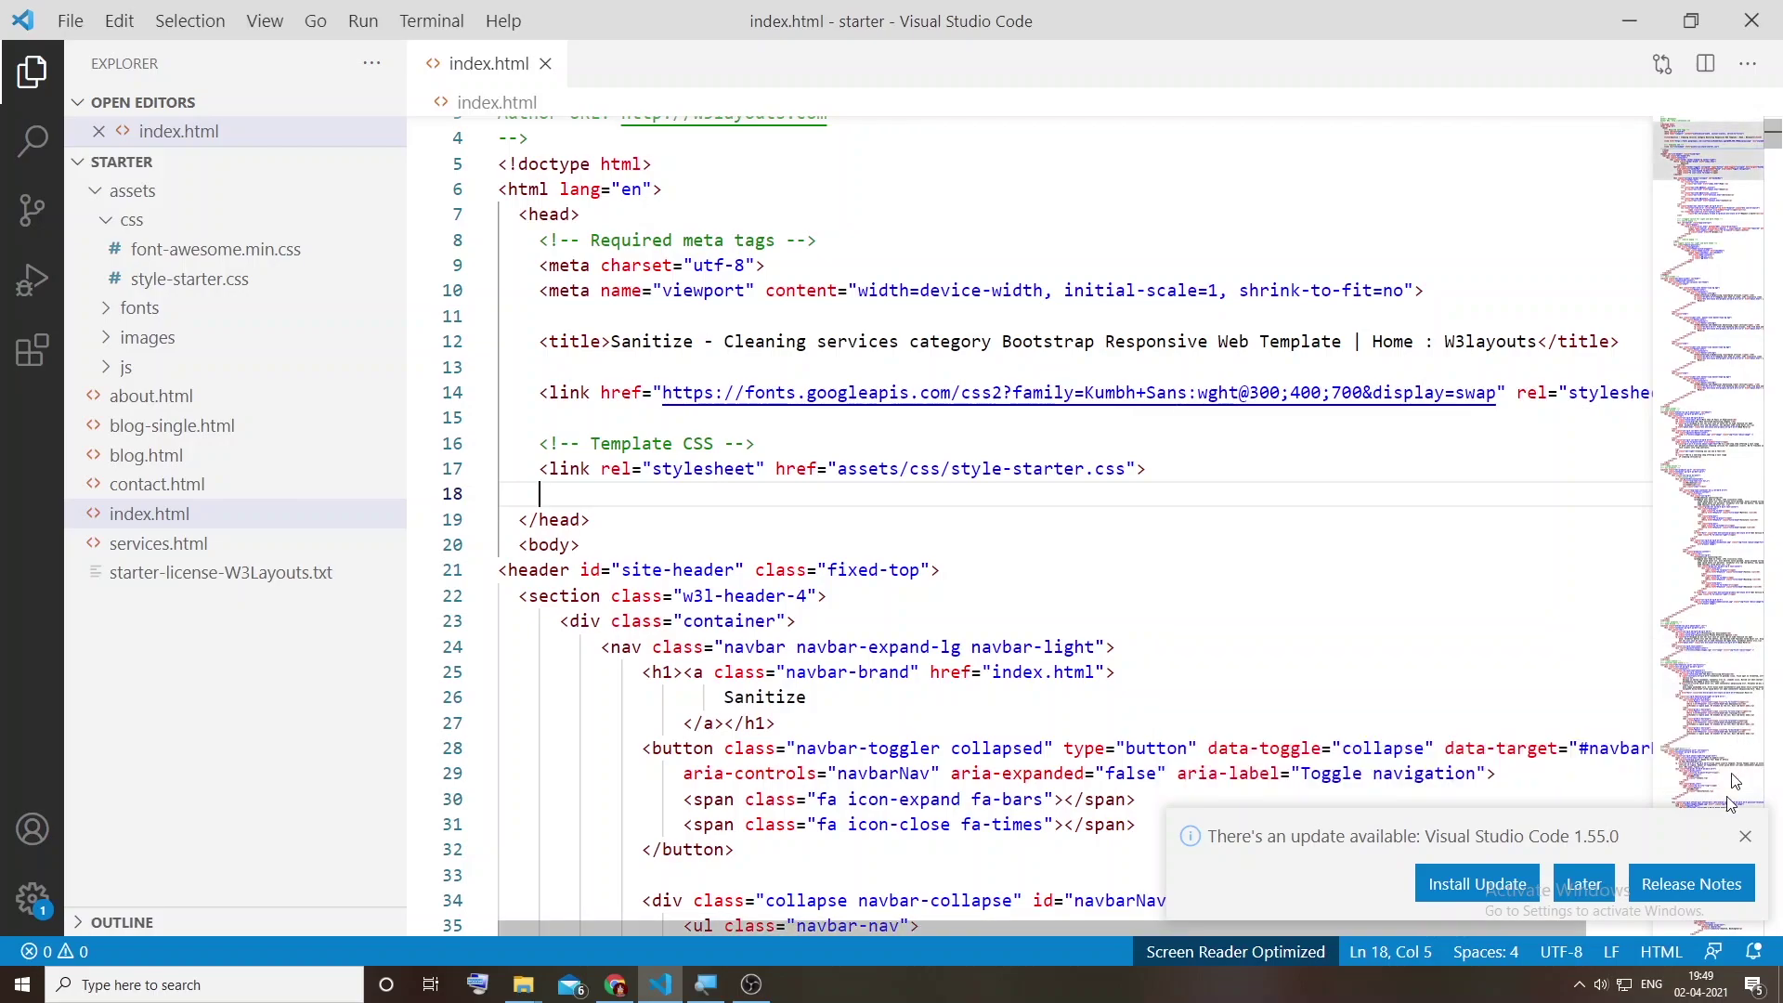
click(1745, 836)
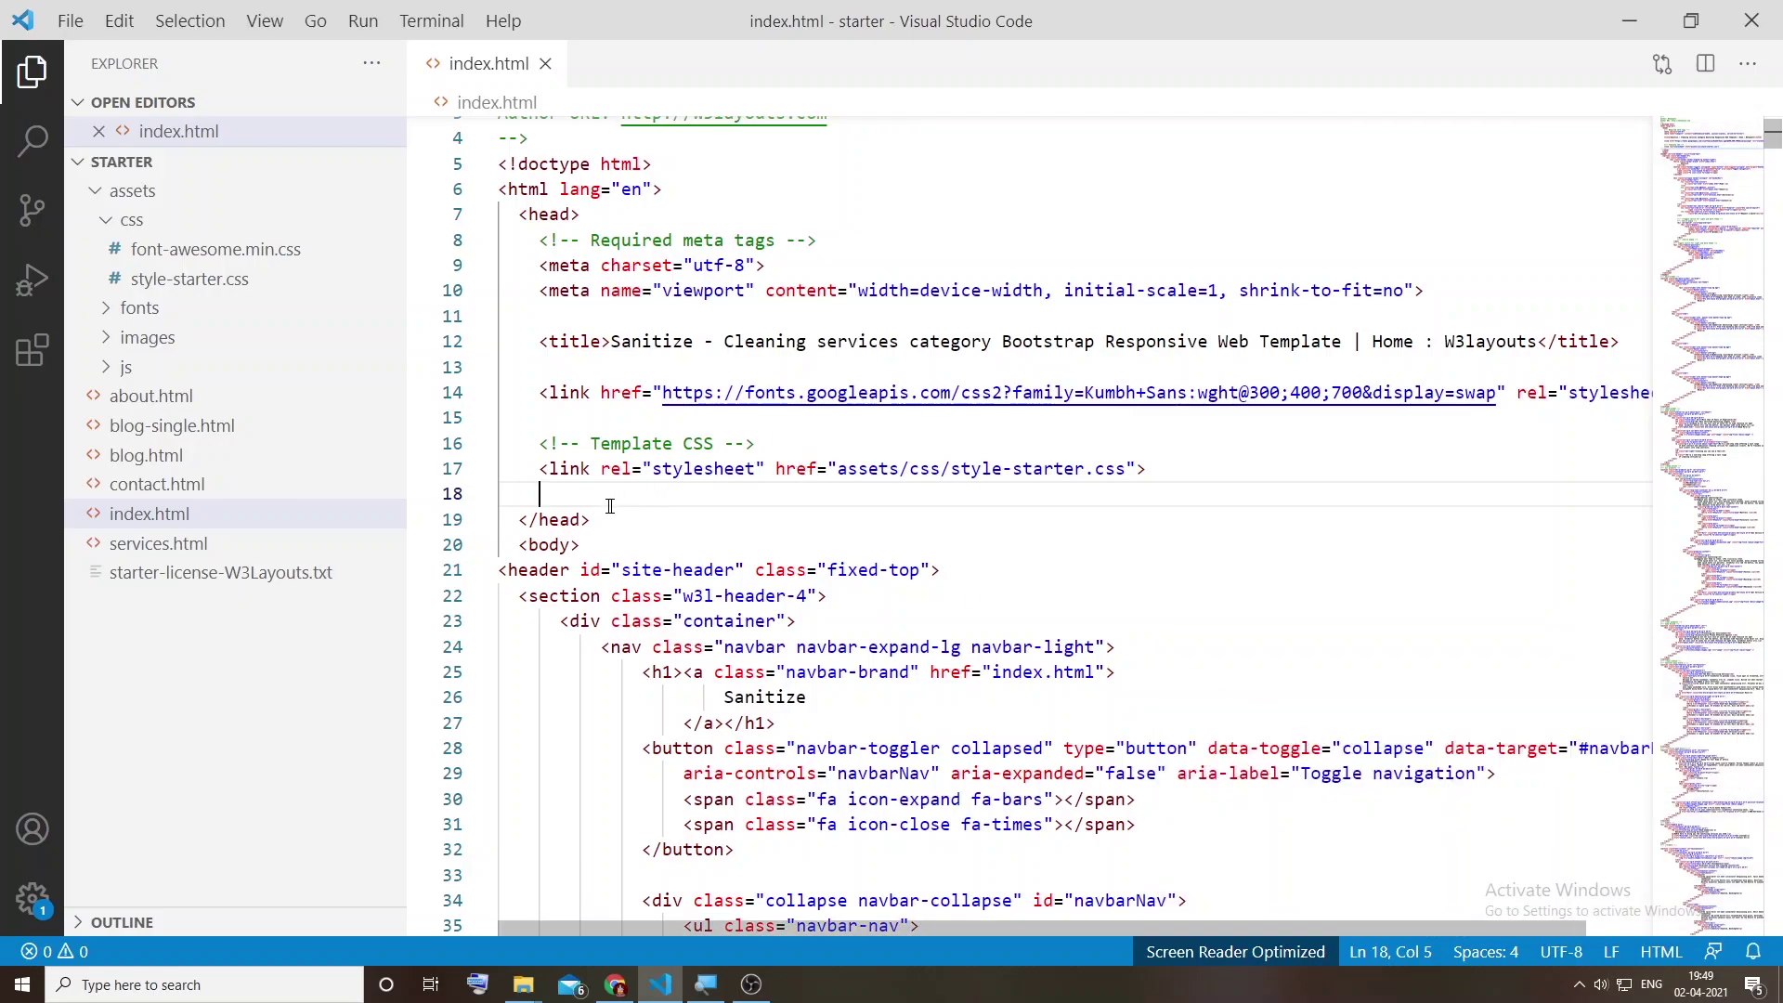
Step: Add a stylesheet link to assets/css/font-awesome.min.css on line 18 of index.html and save
text(link)
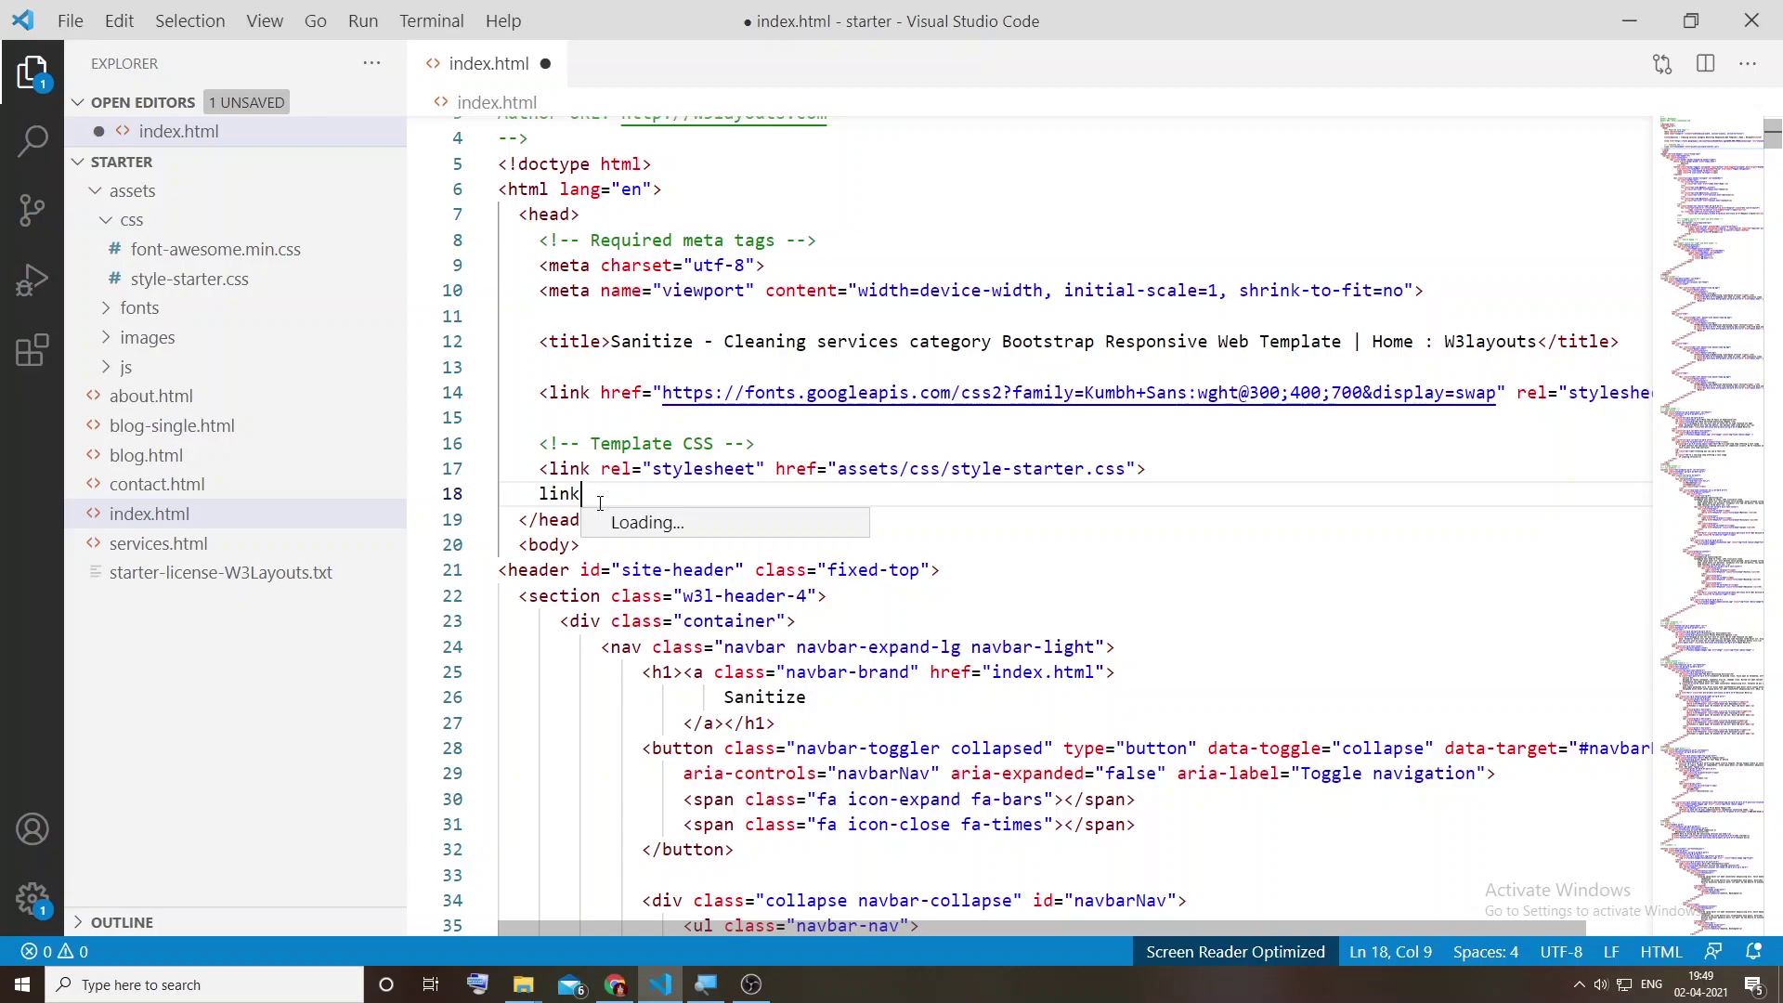
key(Down)
key(Down)
key(Return)
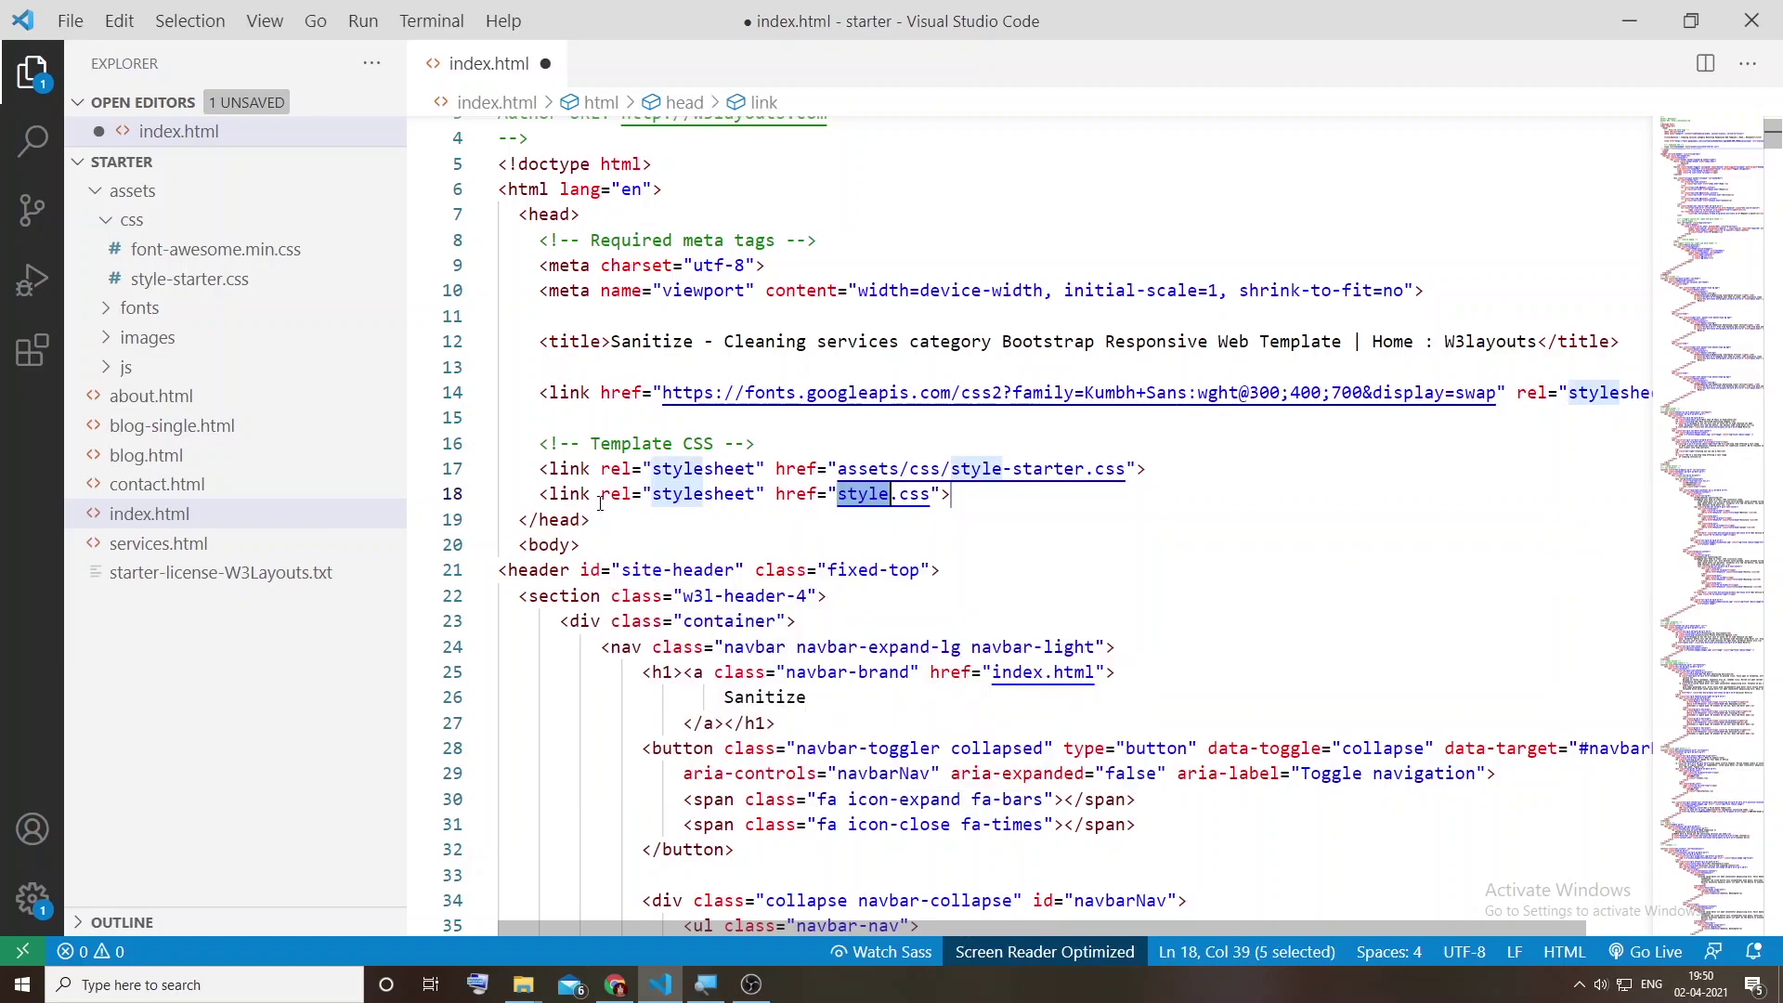
key(BackSpace)
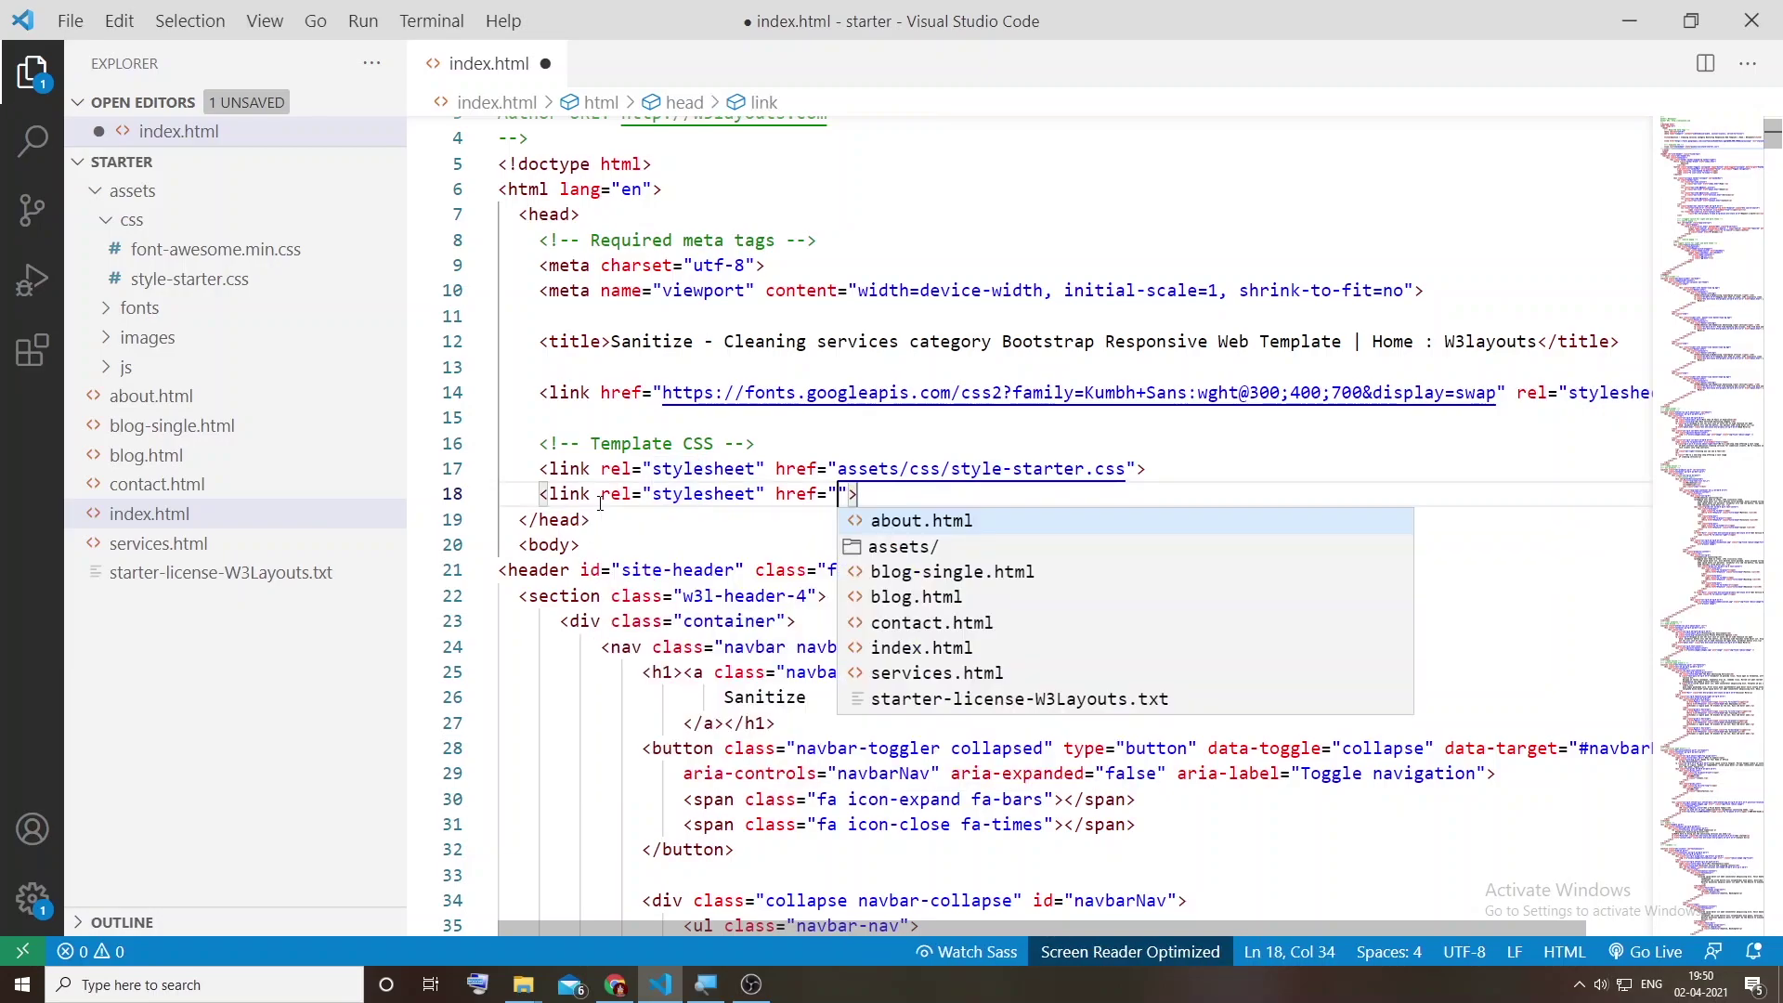
key(Down)
key(Return)
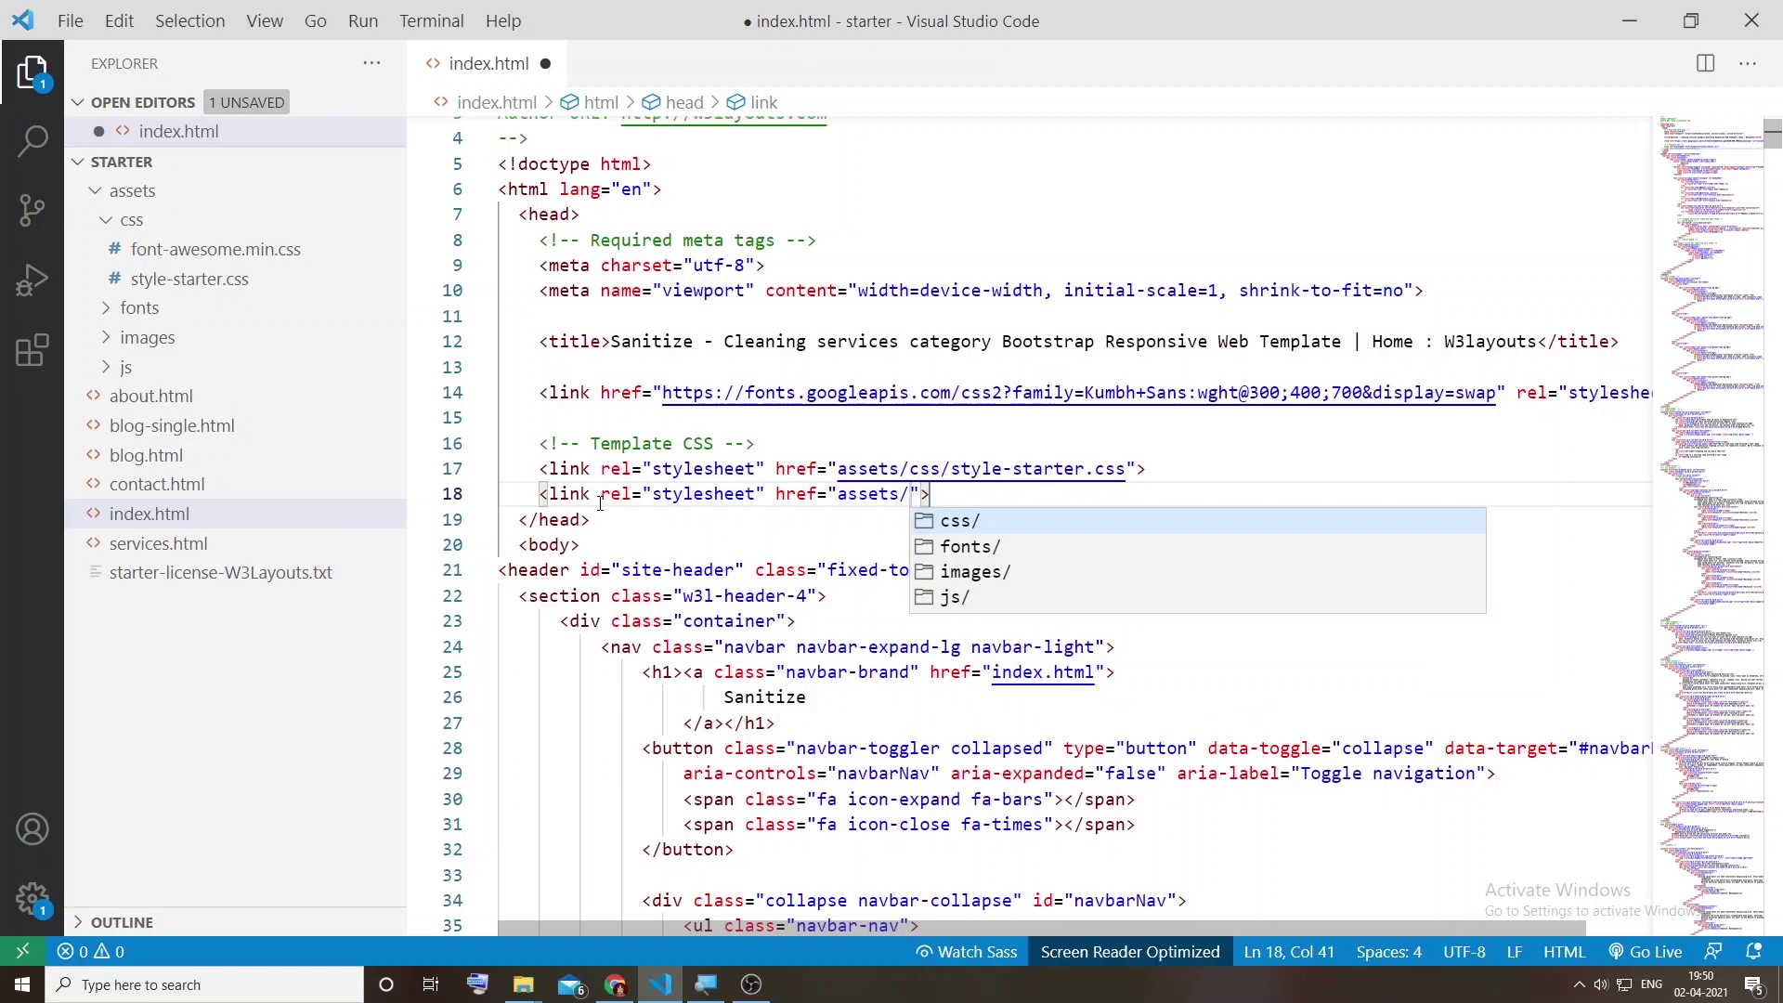
key(Return)
key(Return)
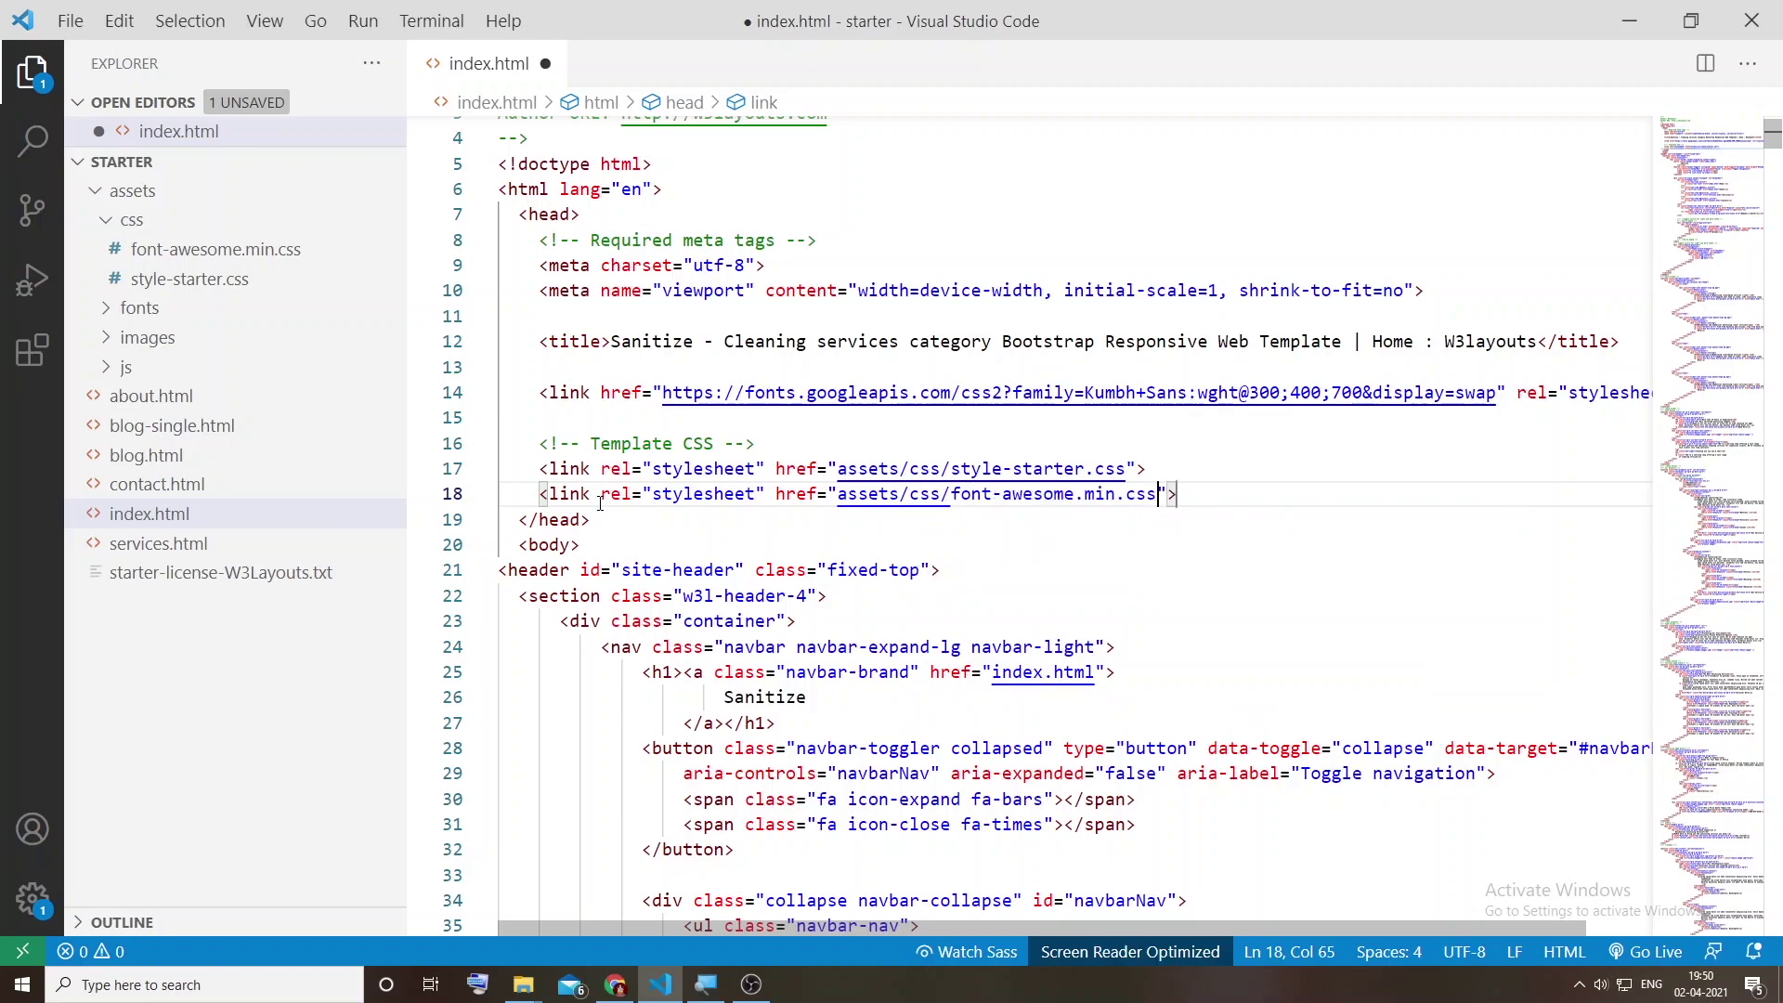
key(ctrl+s)
key(alt+Tab)
key(alt+Tab)
key(alt+Tab)
Step: Switch to the local Sanitize index.html tab and scroll down through its now-iconed sections
click(1477, 13)
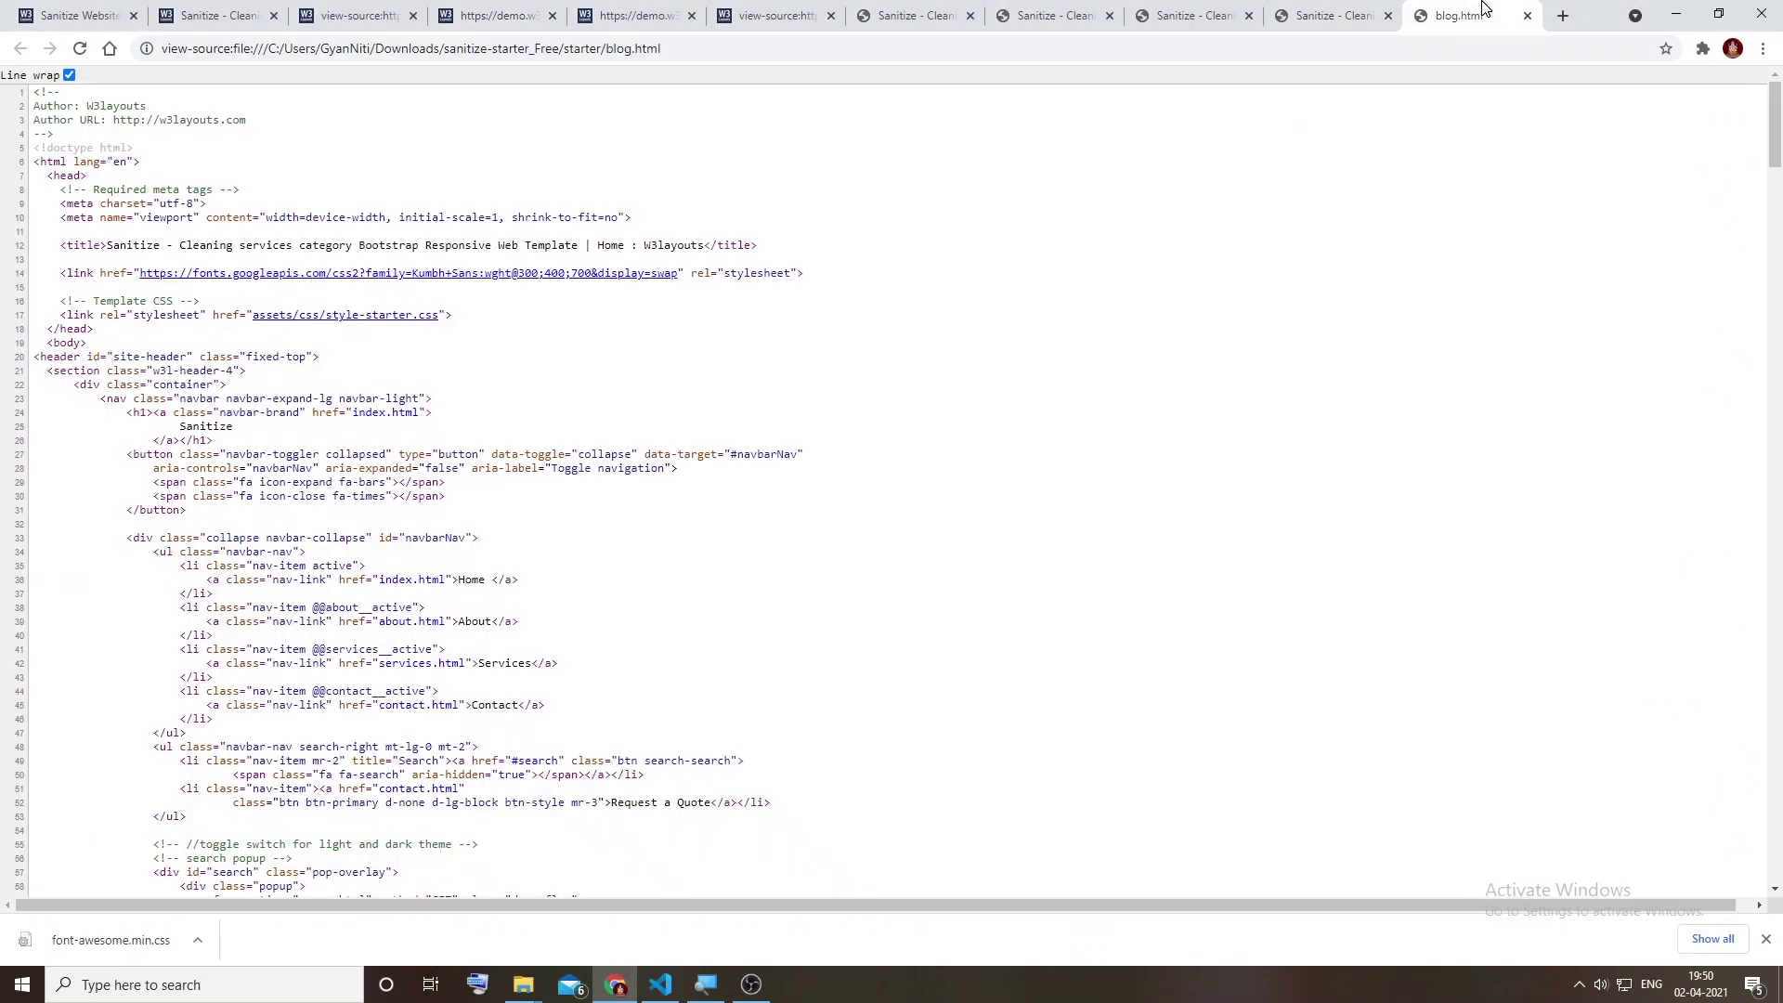
click(1340, 13)
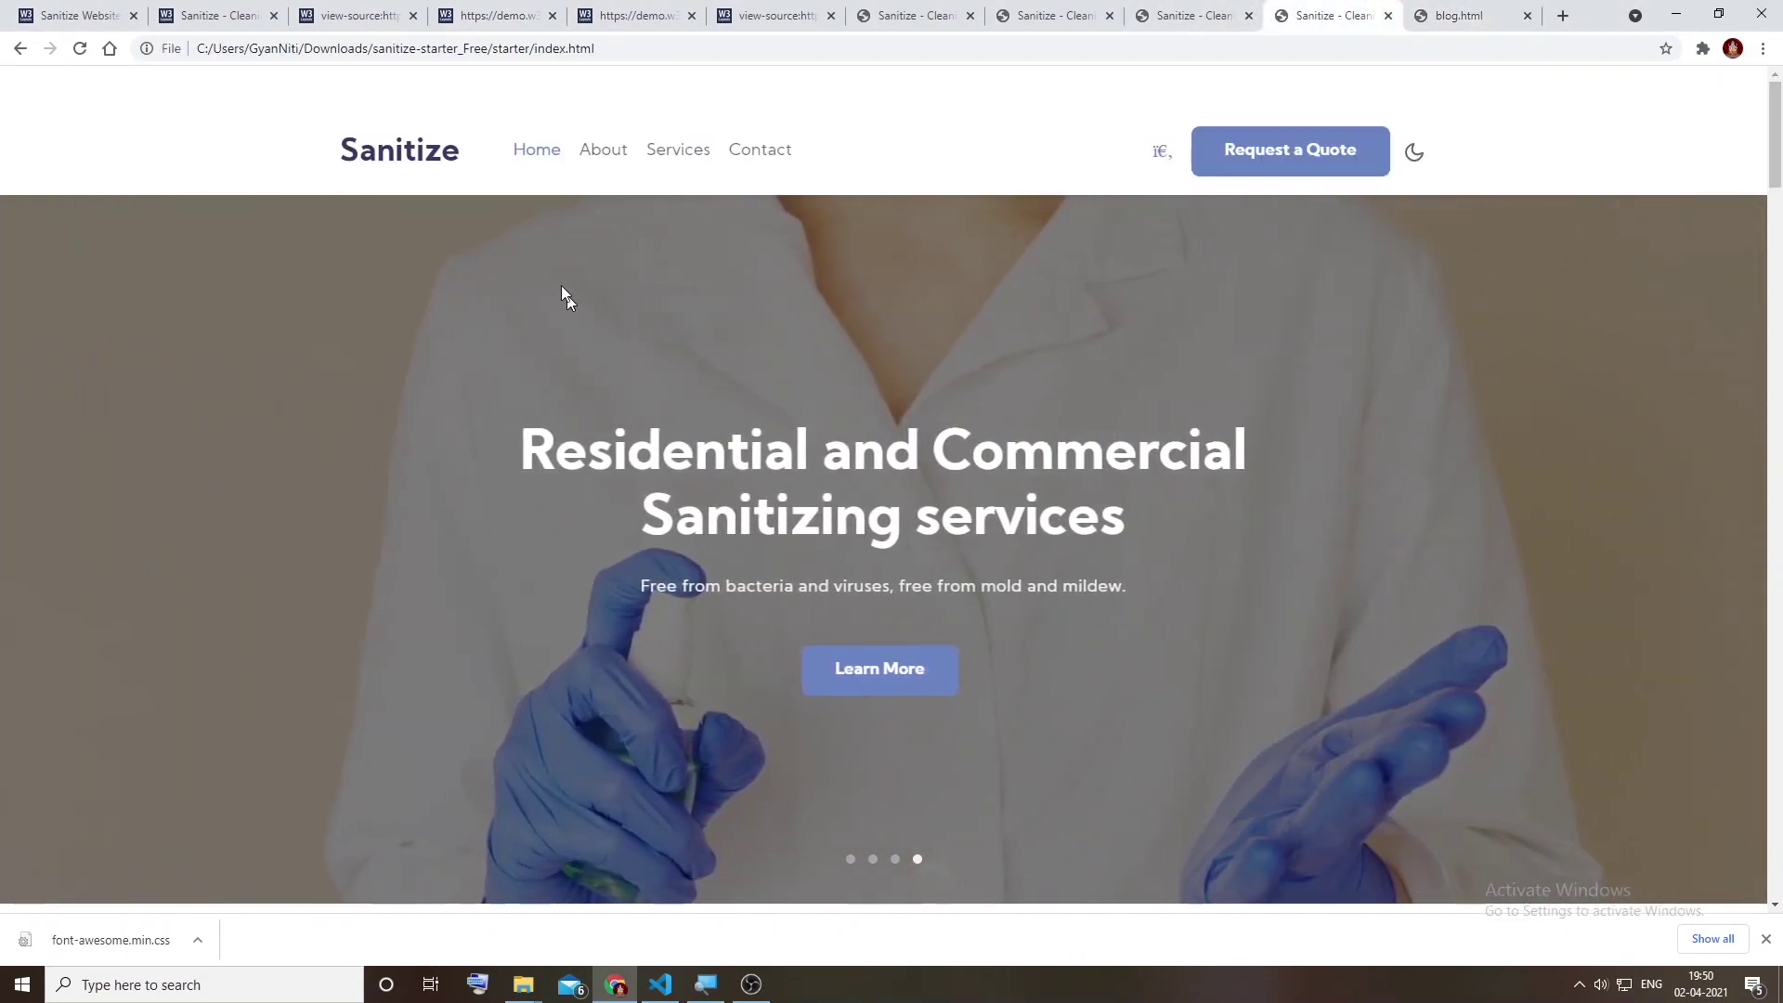
scroll(1174, 253, down, 8)
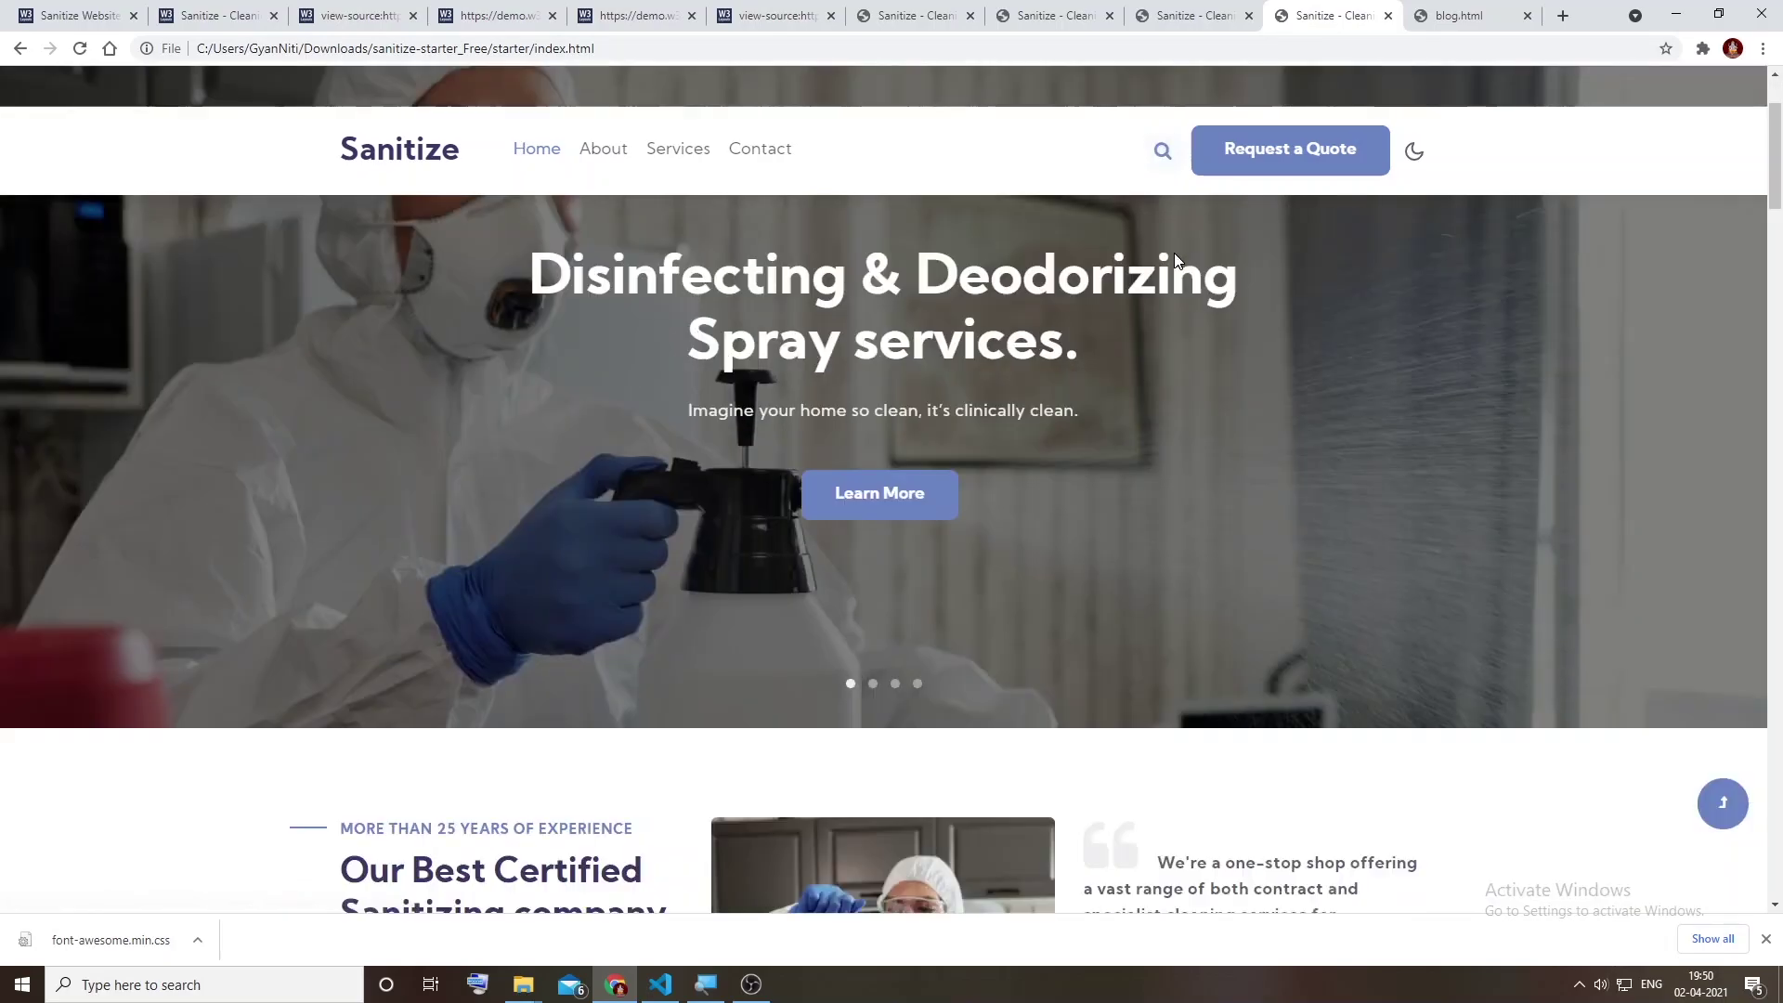
scroll(1184, 332, up, 2)
scroll(714, 446, down, 6)
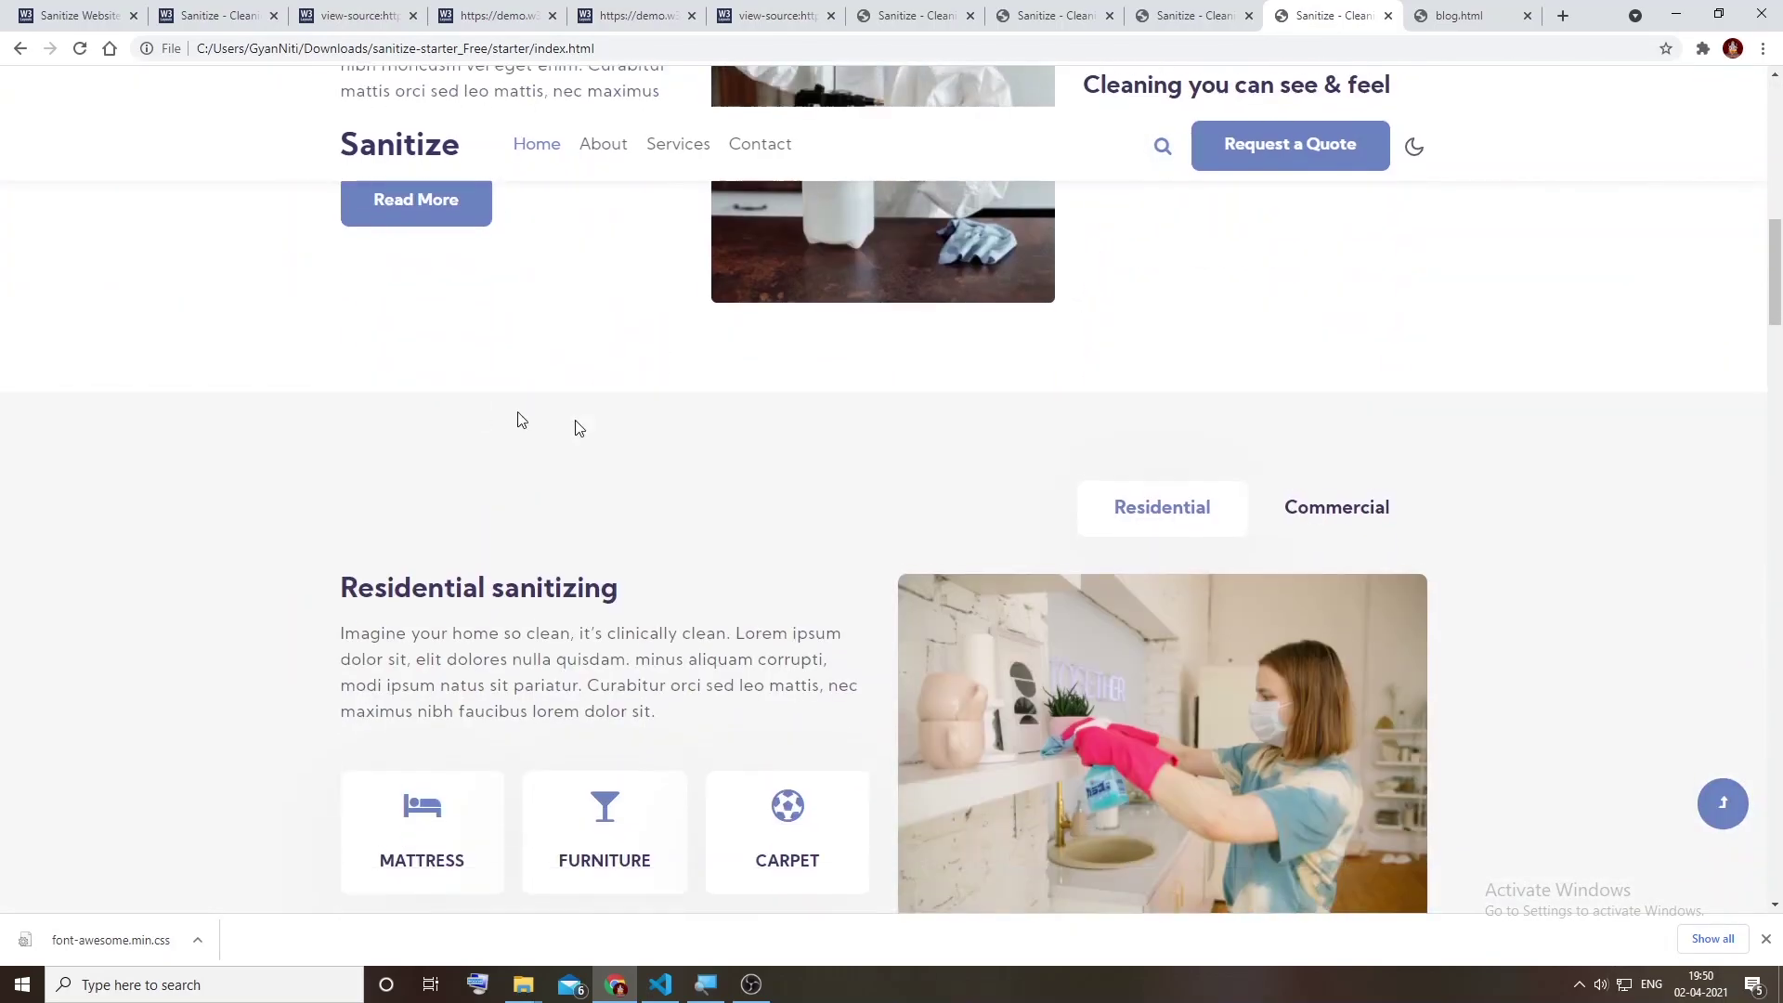
scroll(688, 428, down, 4)
scroll(887, 366, down, 20)
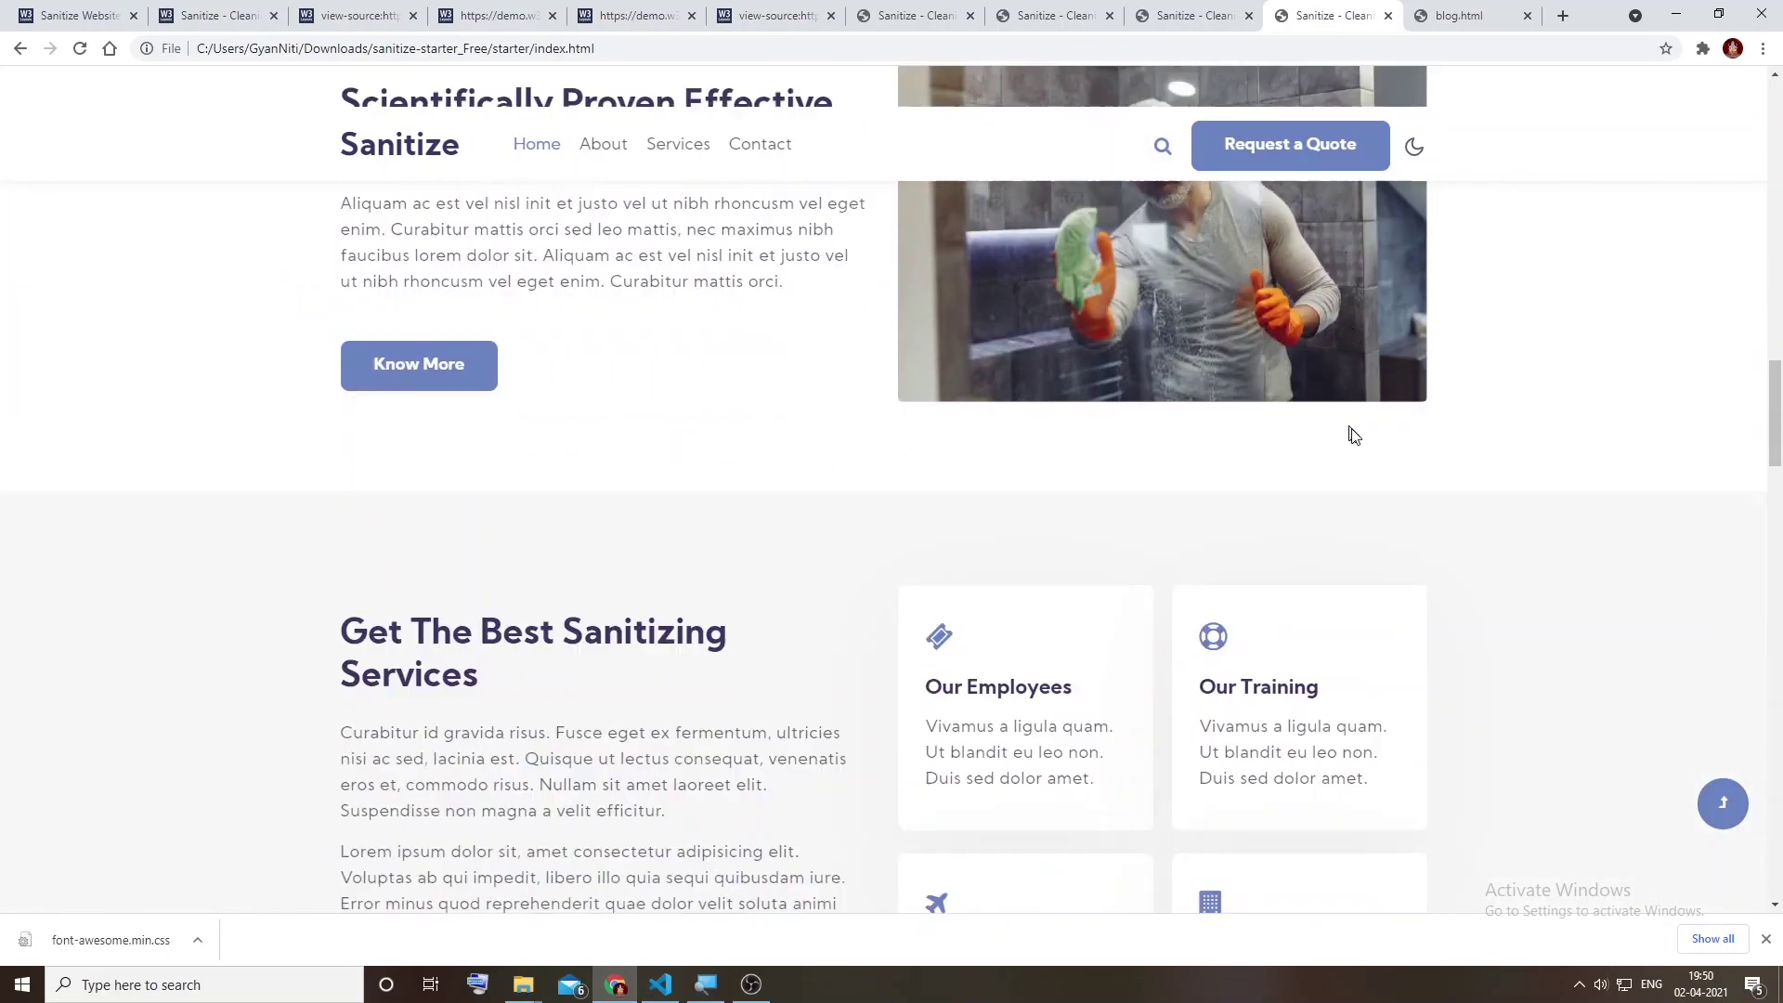
Step: Copy the font-awesome link tag from index.html and paste it after the style-starter link in contact.html, saving
key(alt+Tab)
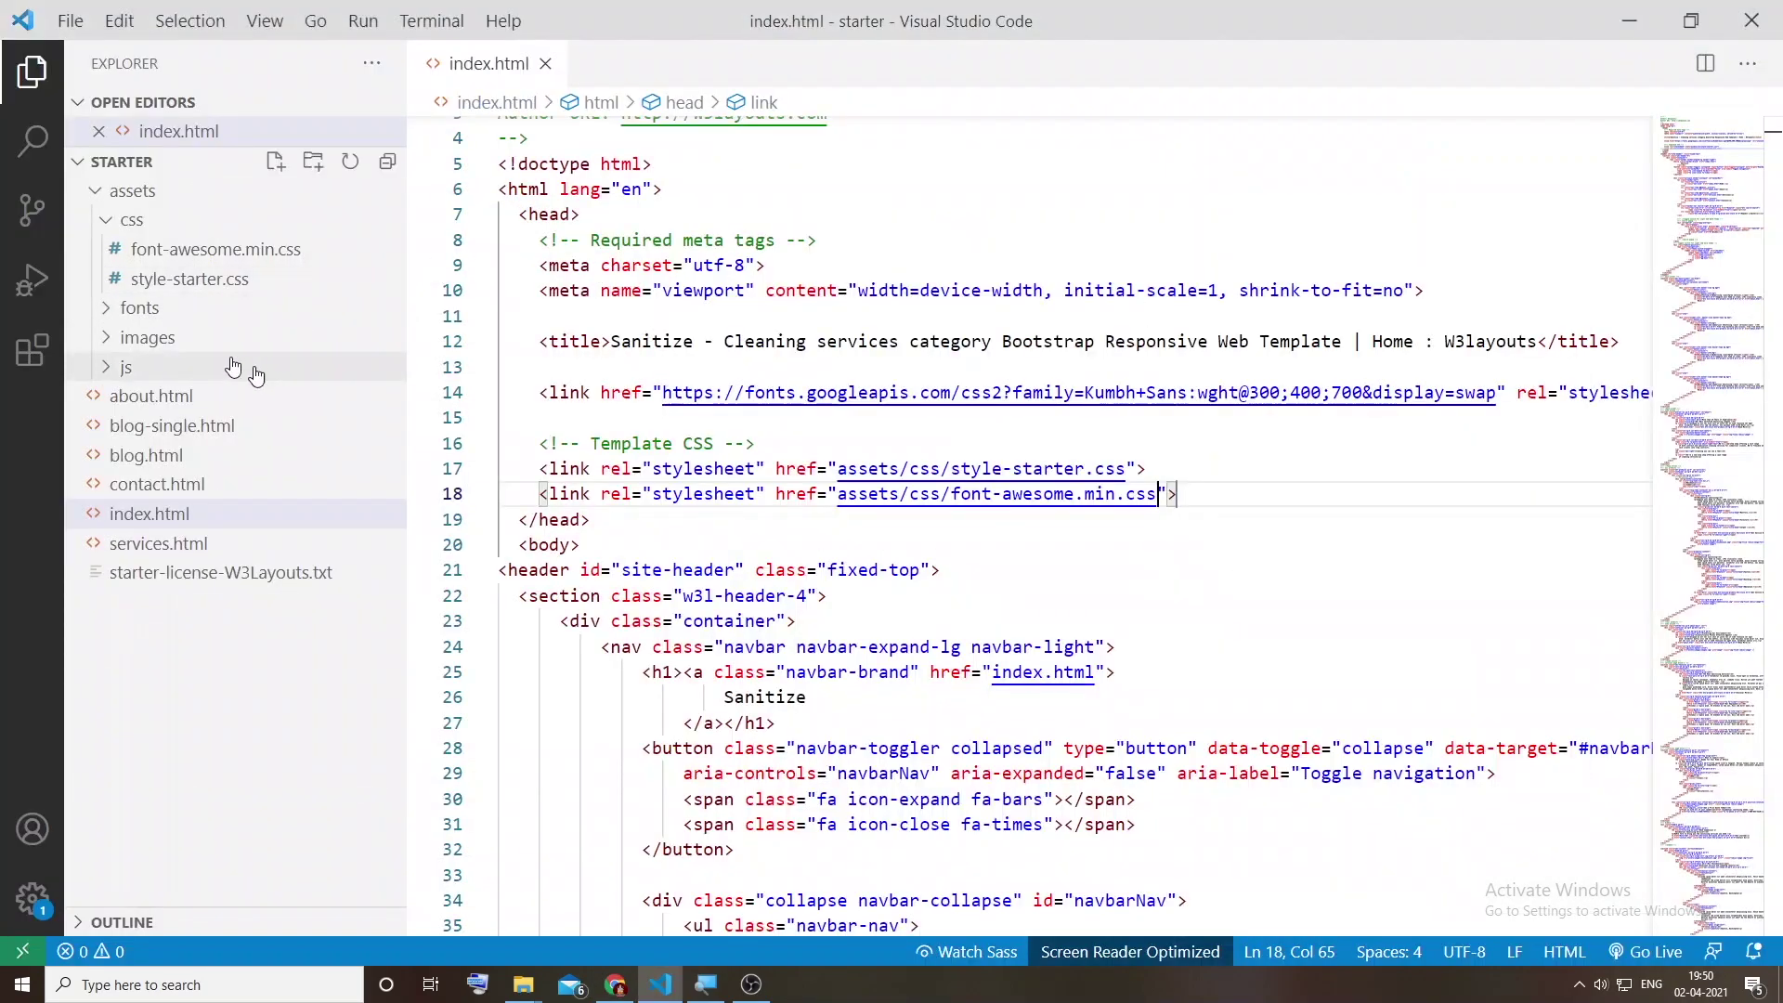
drag(1211, 499, 539, 496)
key(ctrl+c)
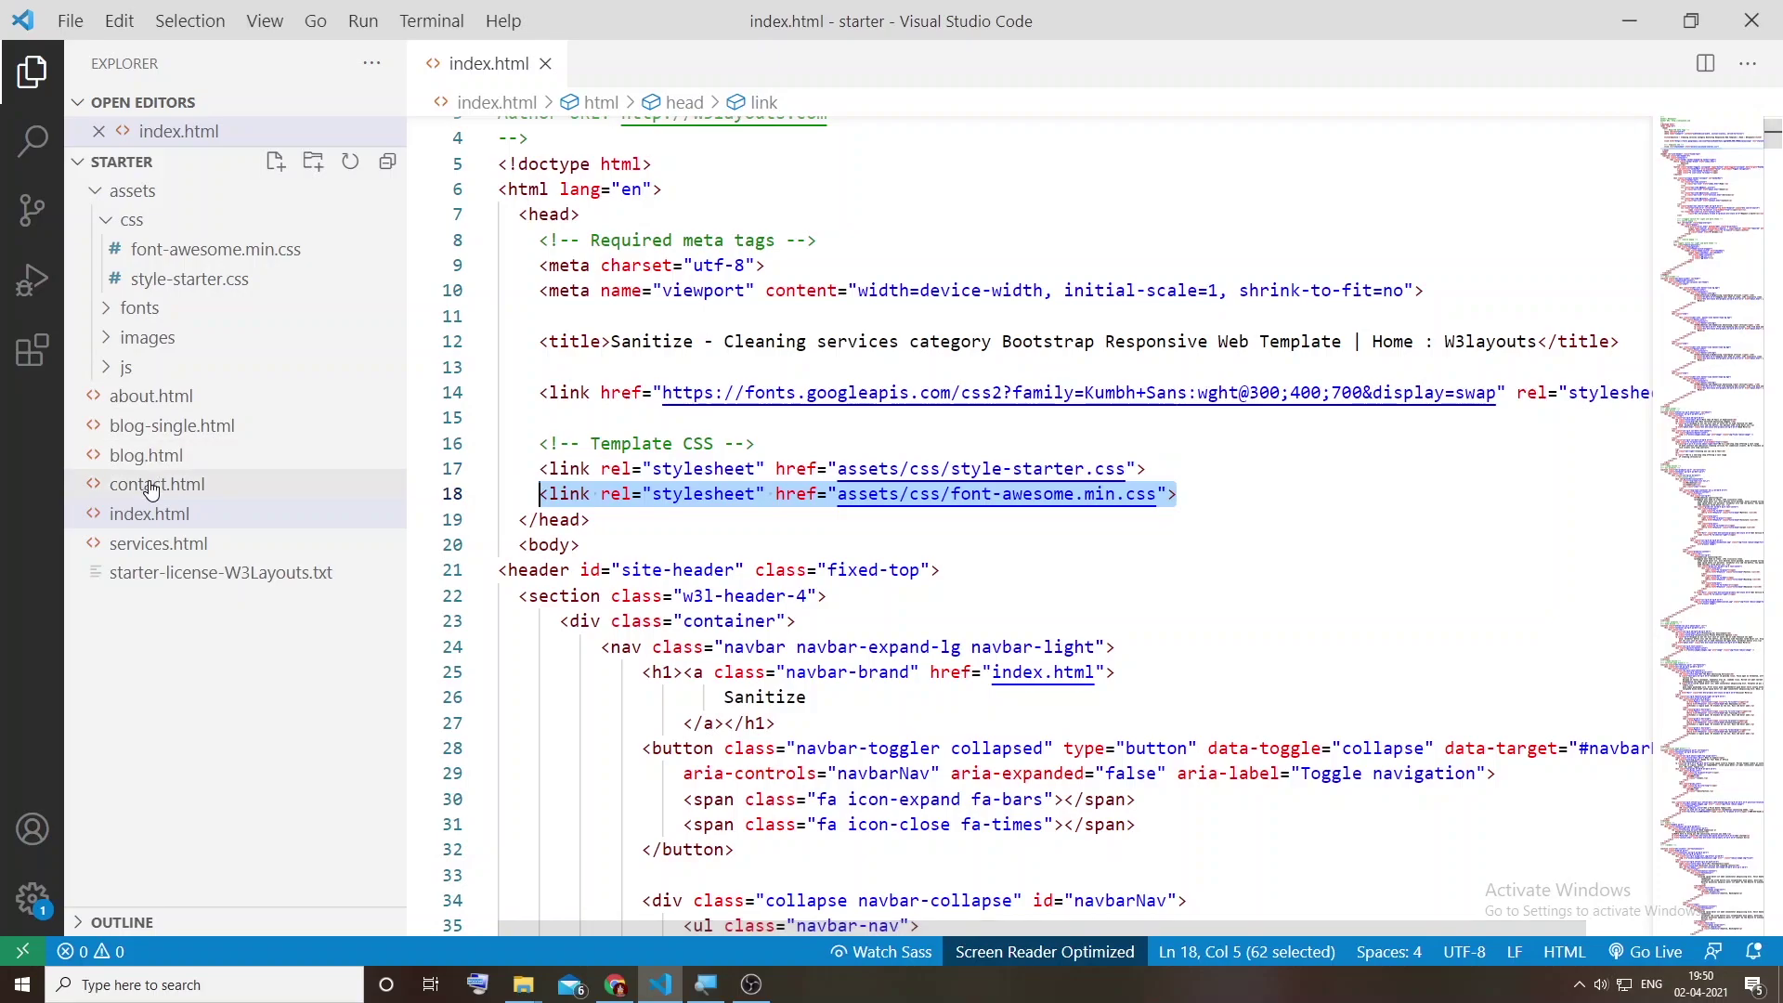
click(157, 483)
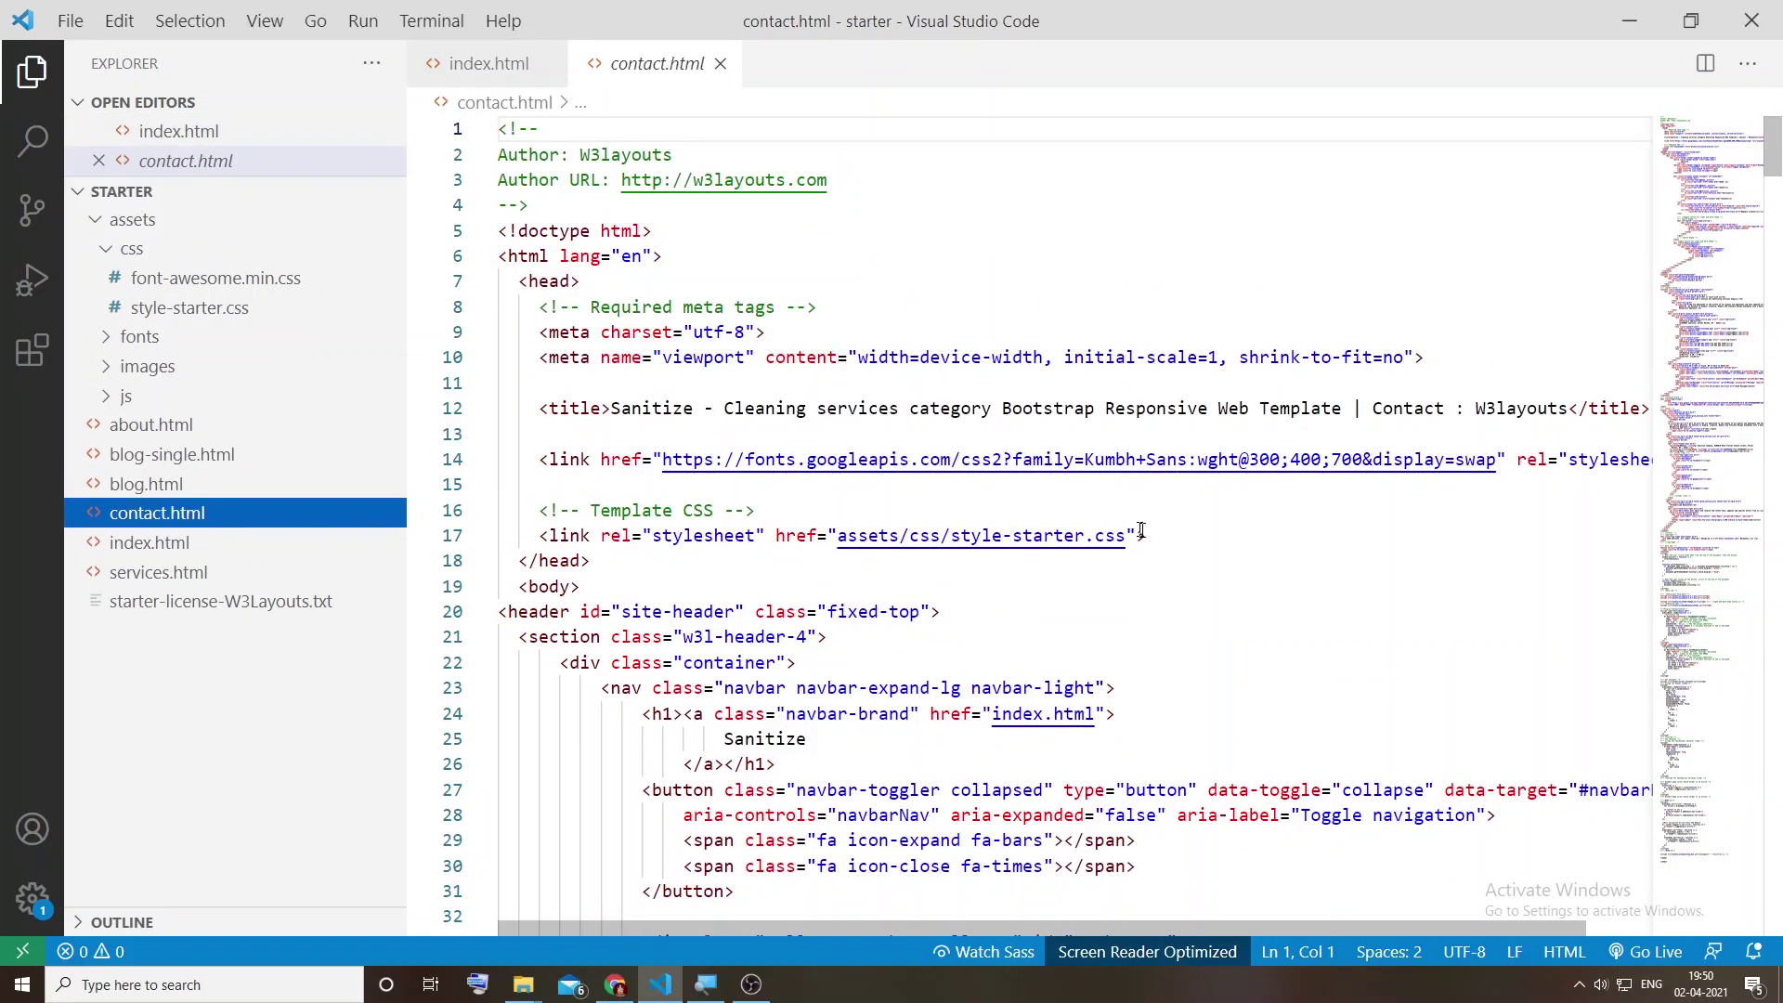
click(1161, 535)
key(Return)
key(ctrl+v)
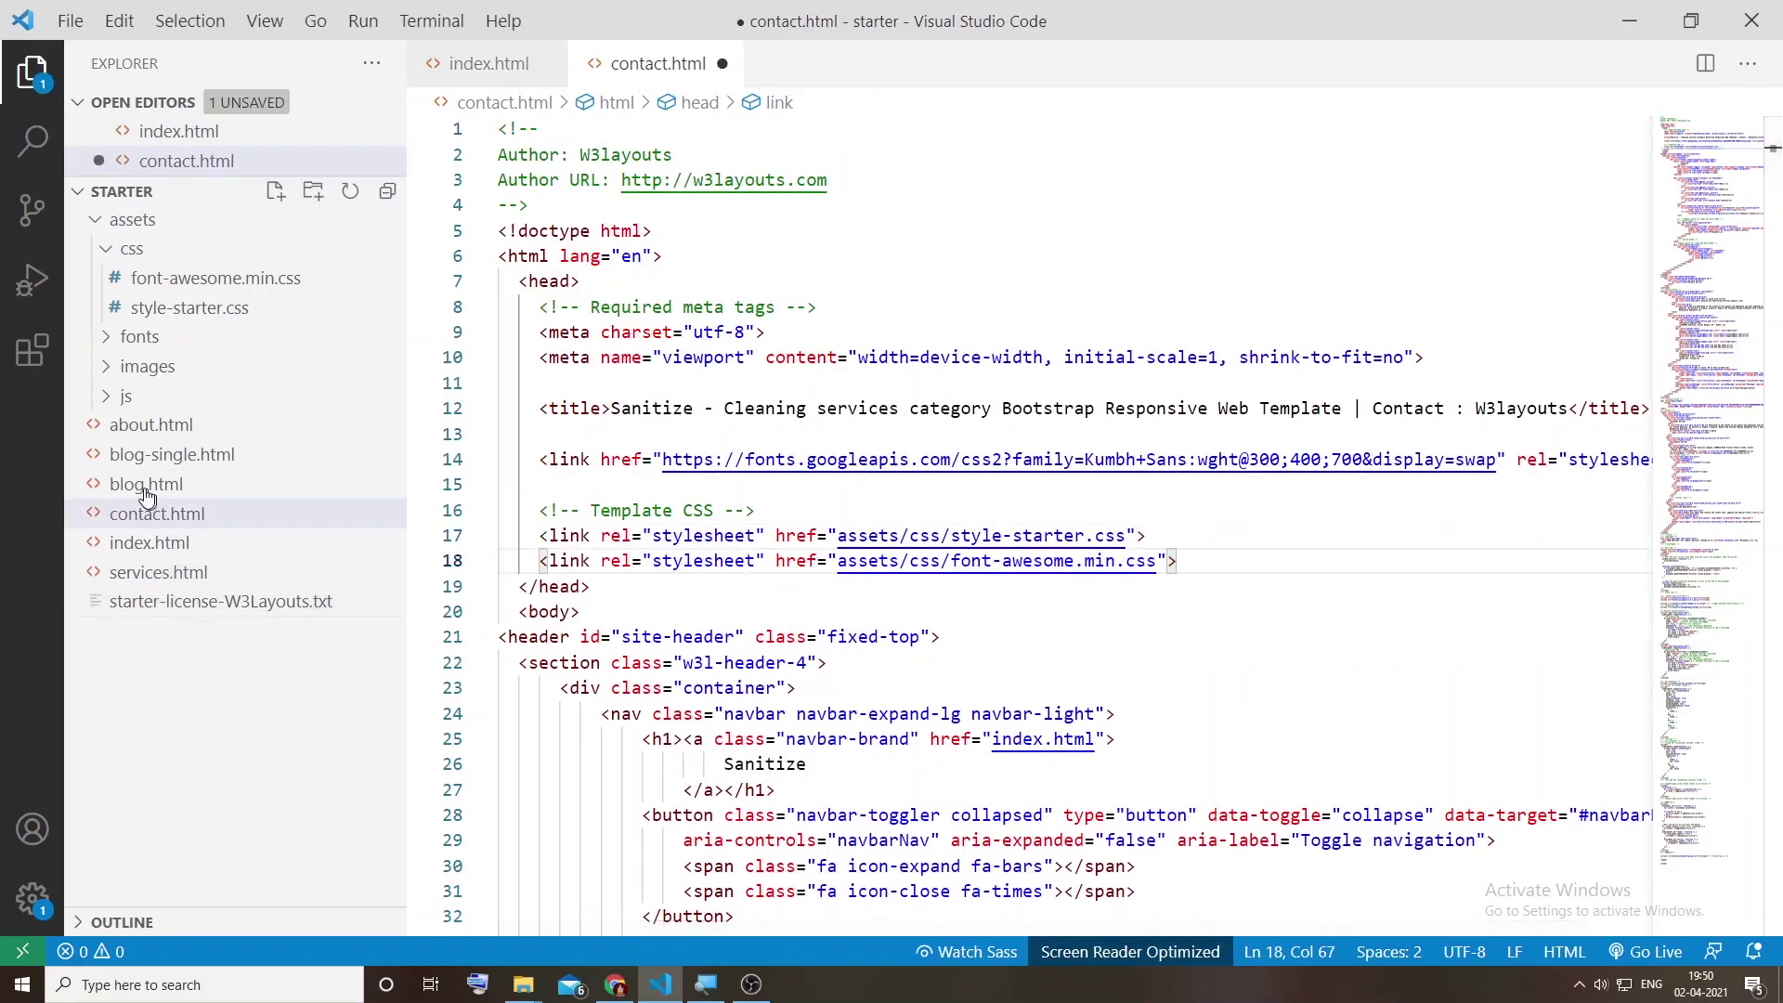
key(ctrl+s)
Step: Paste the font-awesome link into blog.html and blog-single.html after style-starter.css and save both
click(146, 513)
click(1160, 538)
key(Return)
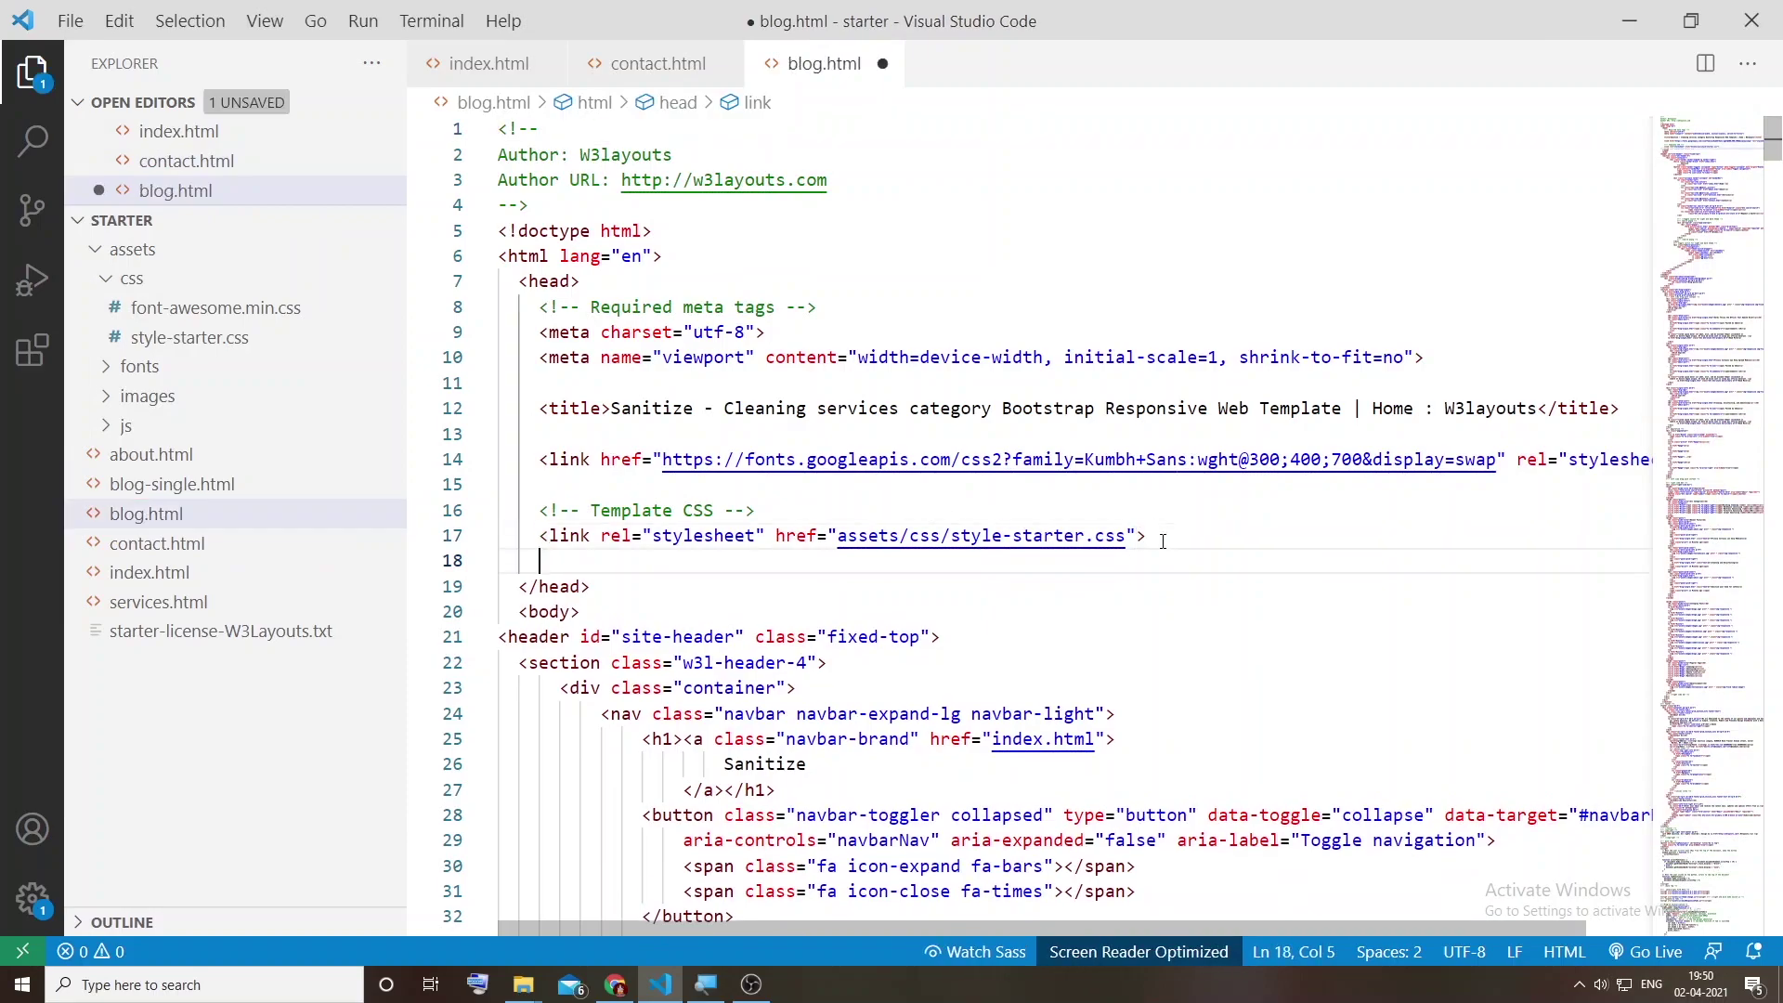
key(ctrl+v)
key(ctrl+s)
click(171, 484)
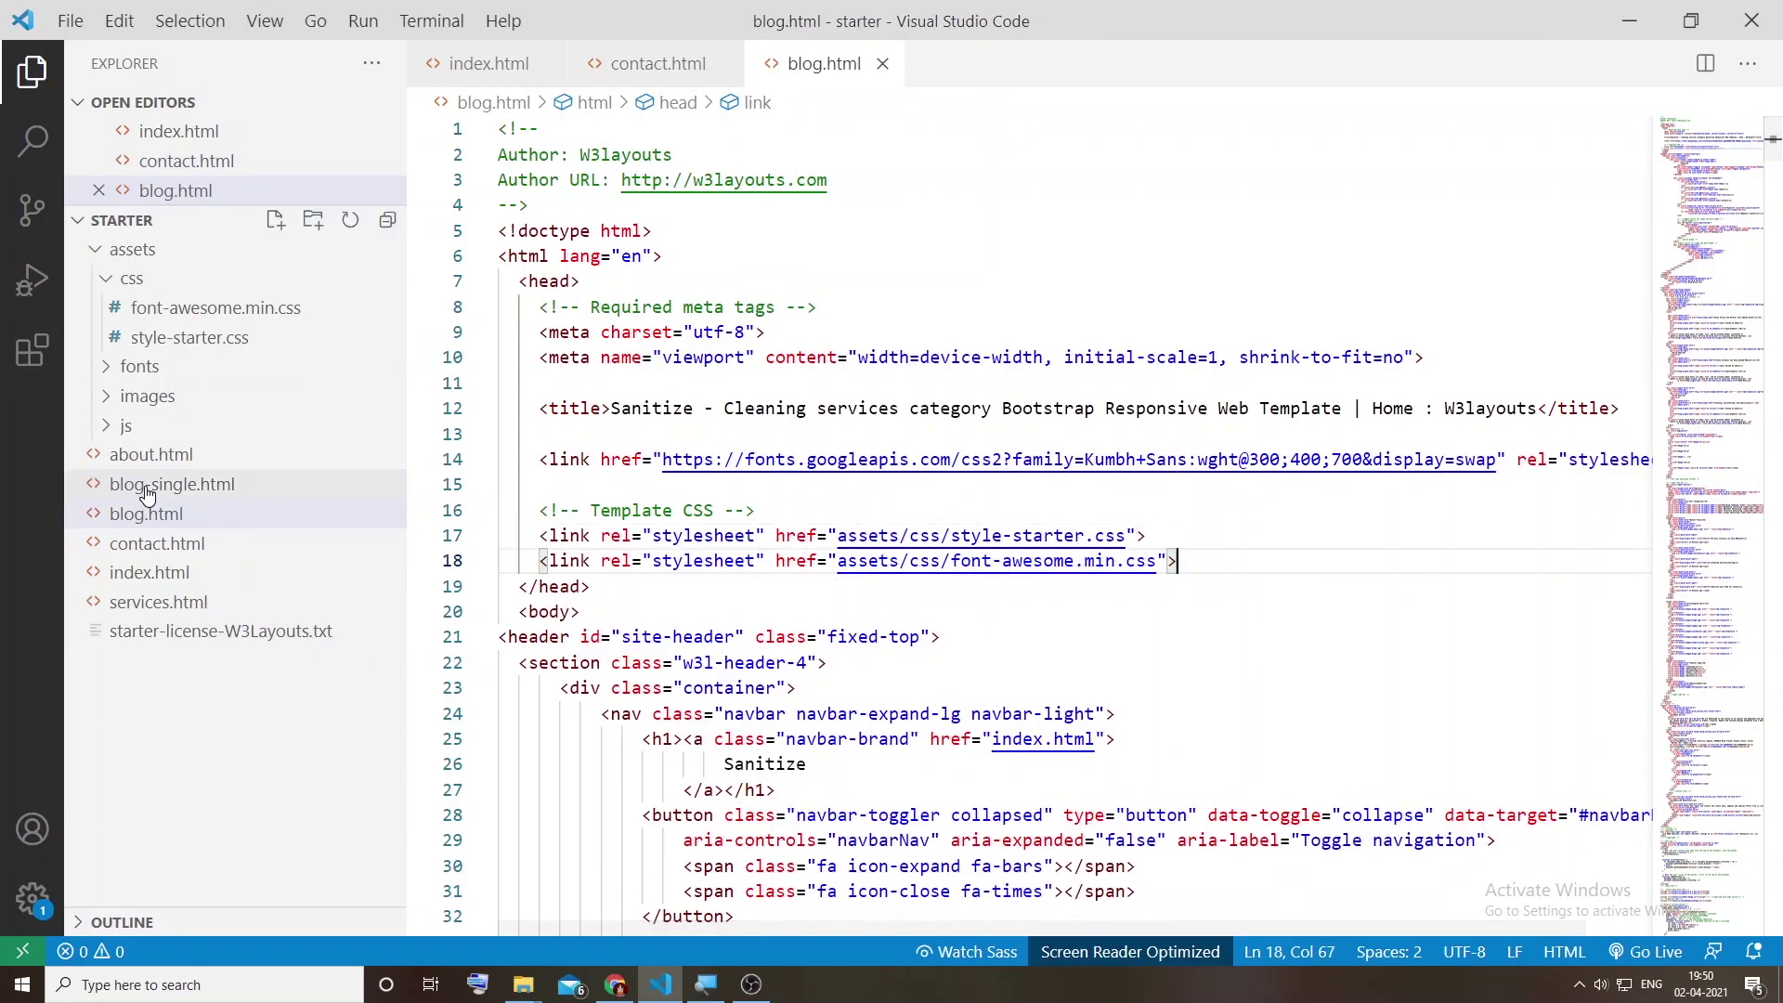
click(1150, 536)
key(Return)
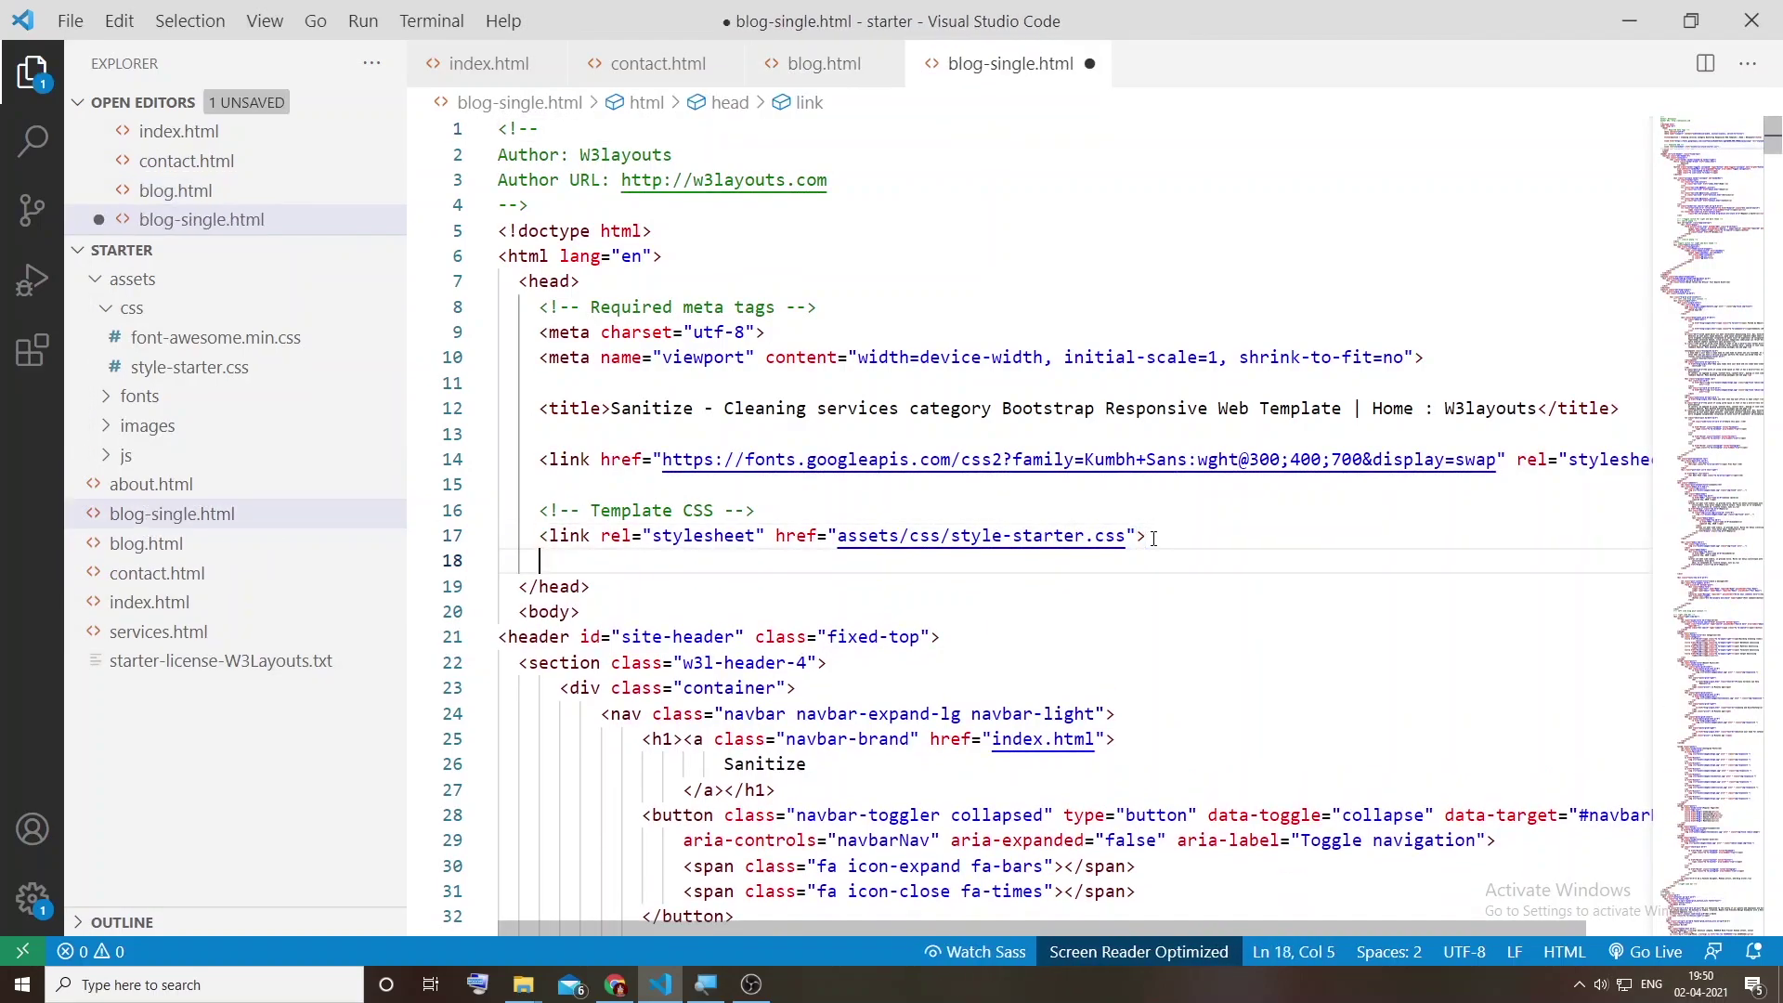
key(ctrl+v)
key(ctrl+s)
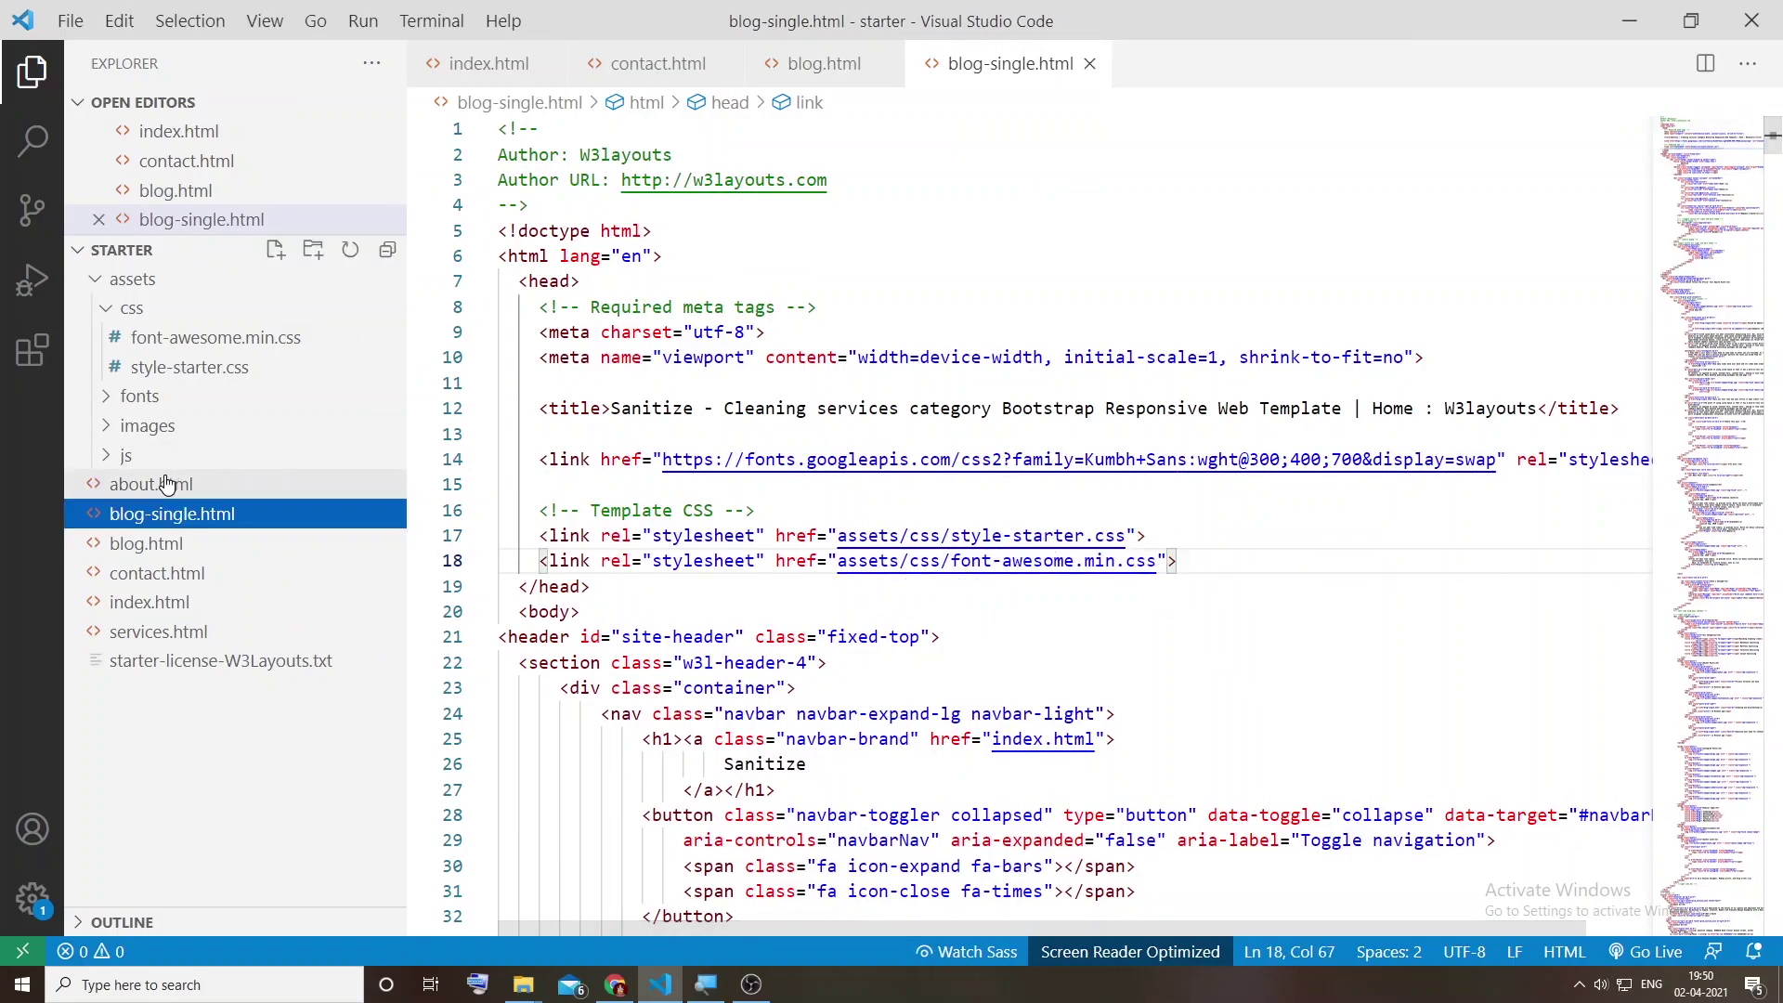
Step: Paste the font-awesome link into about.html and services.html on line 18 and save both
click(166, 484)
click(1200, 536)
key(Return)
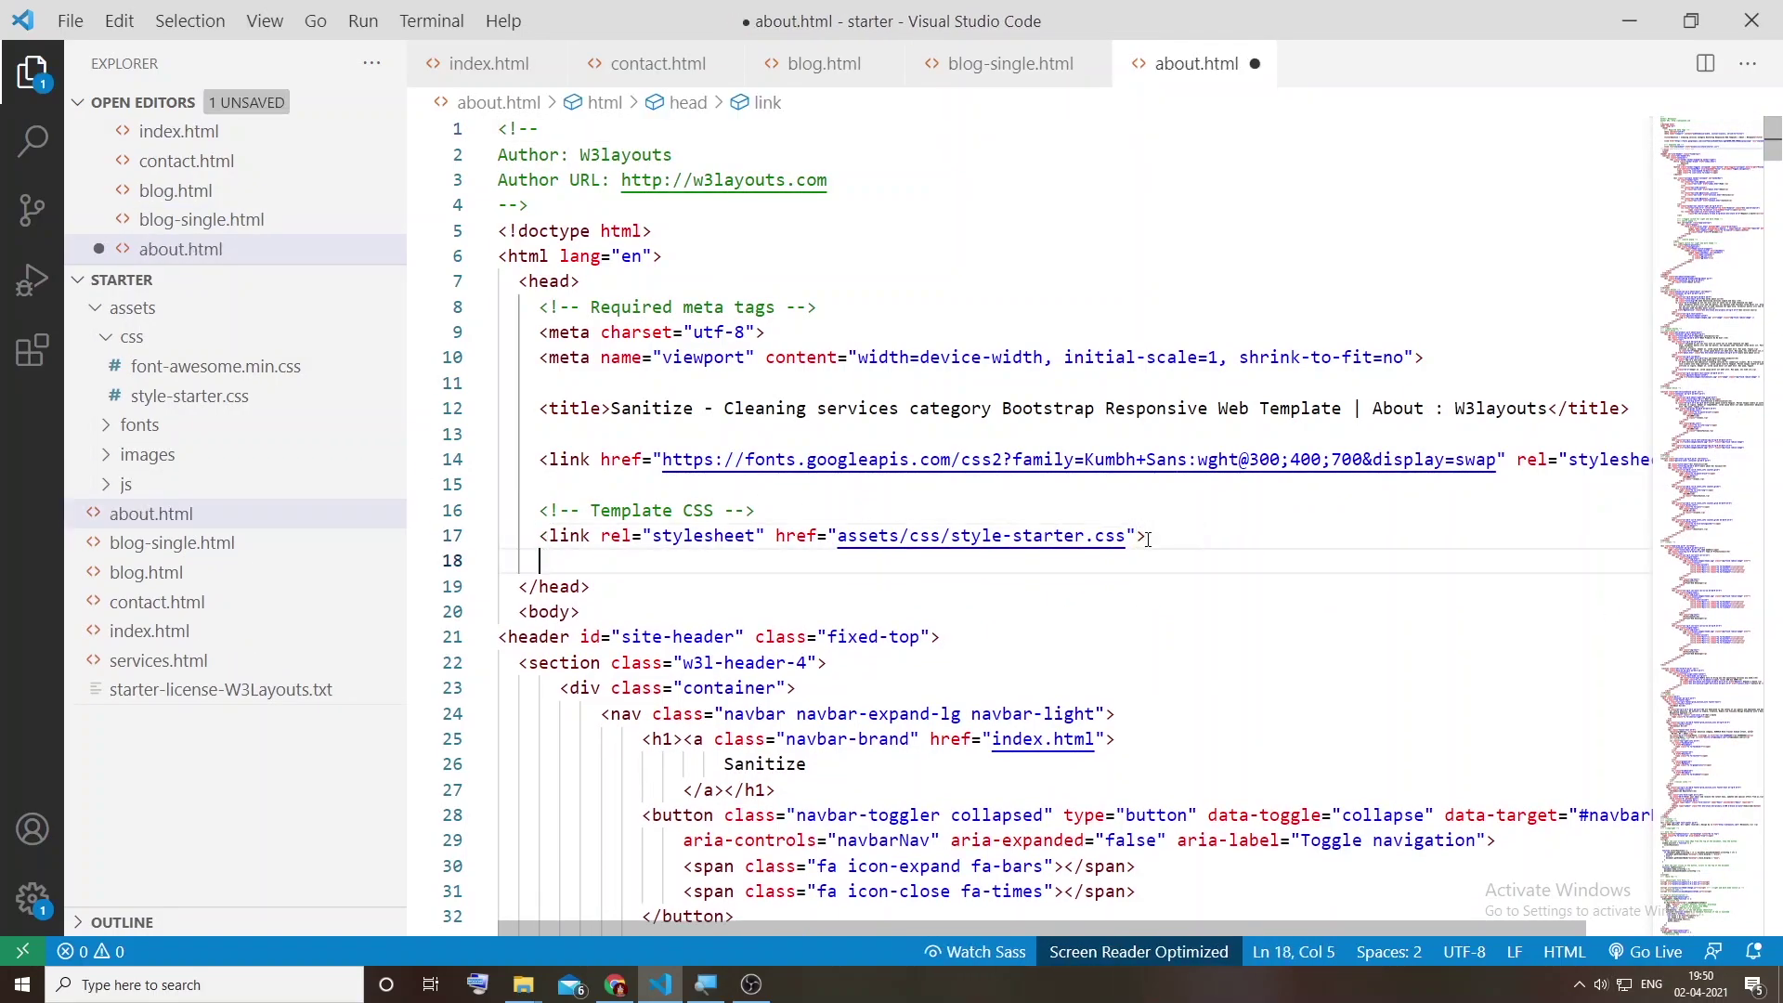
key(ctrl+v)
key(ctrl+s)
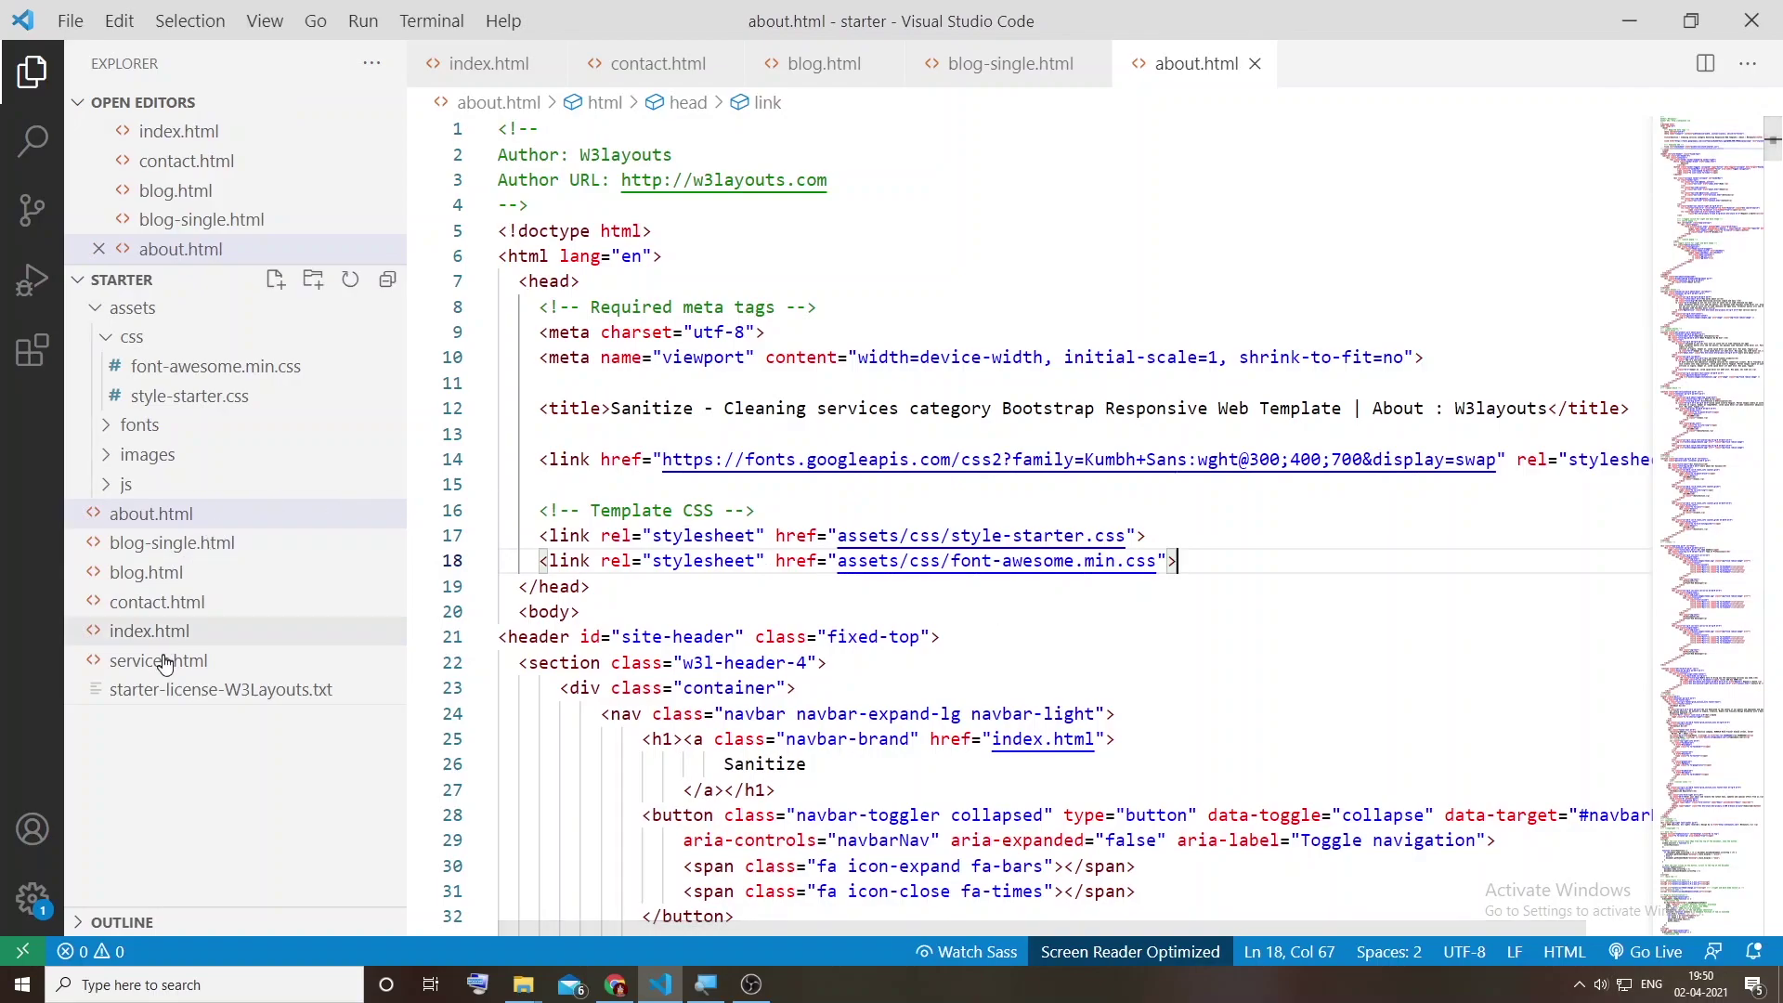
click(302, 663)
click(1214, 545)
key(Return)
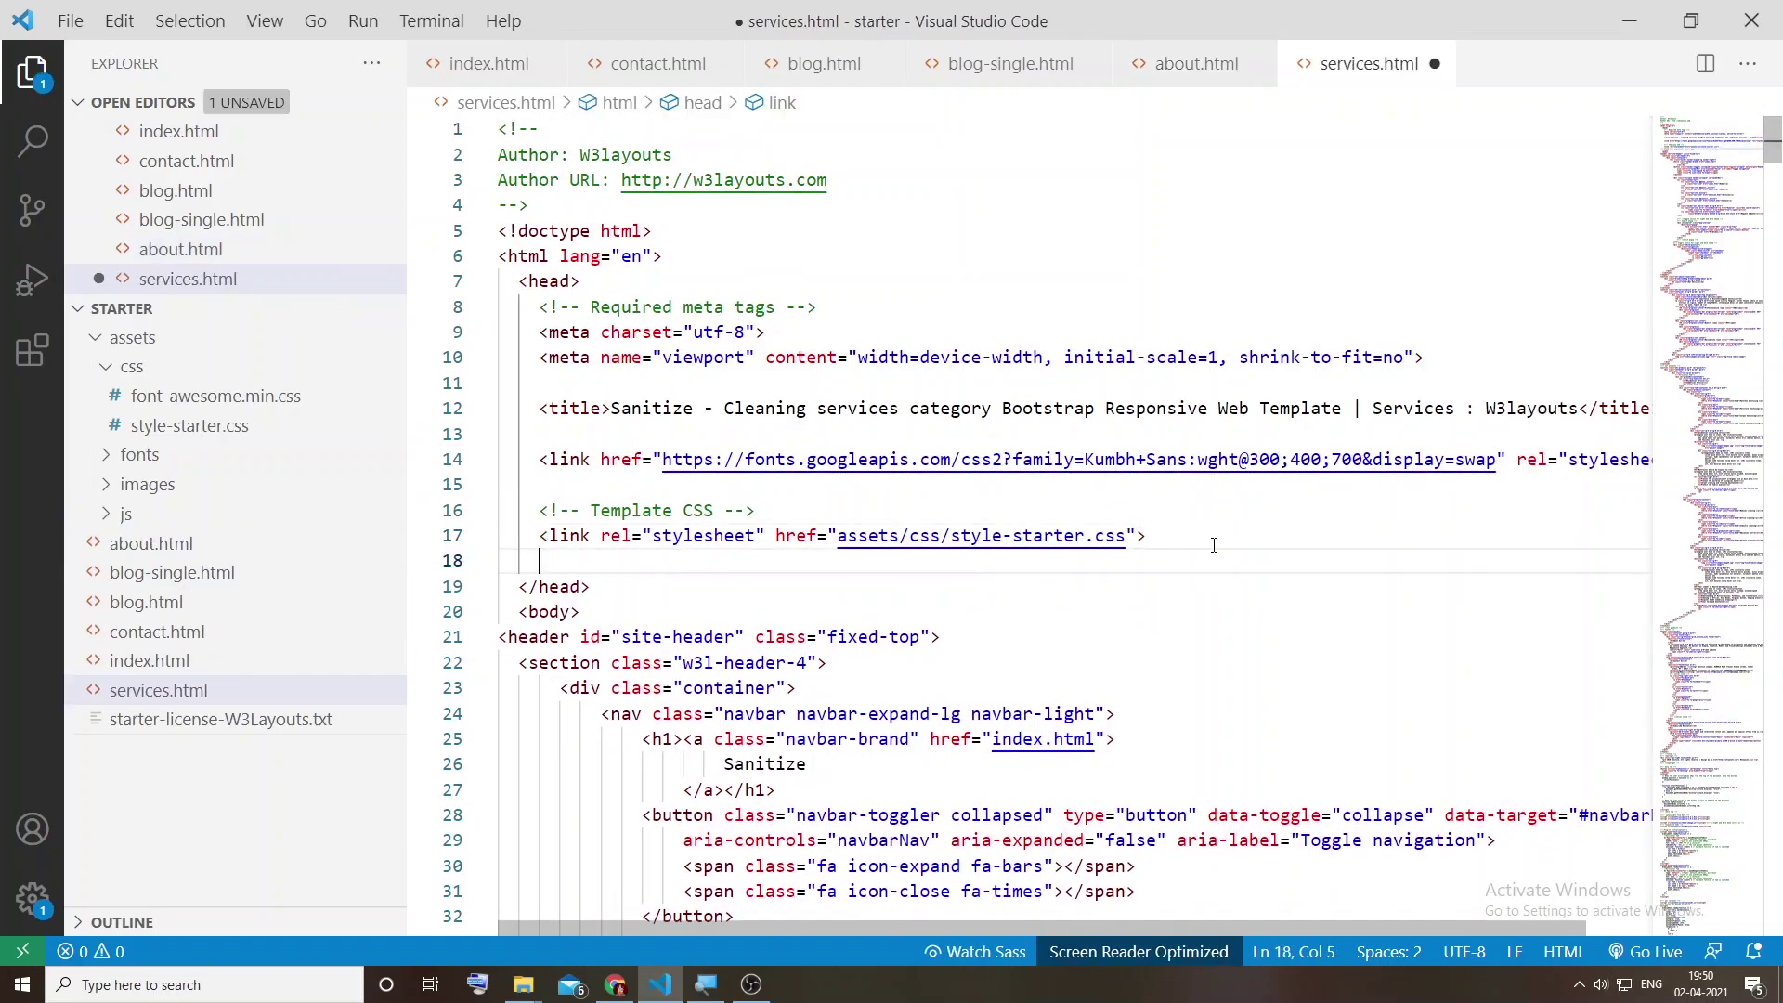
key(ctrl+v)
key(ctrl+s)
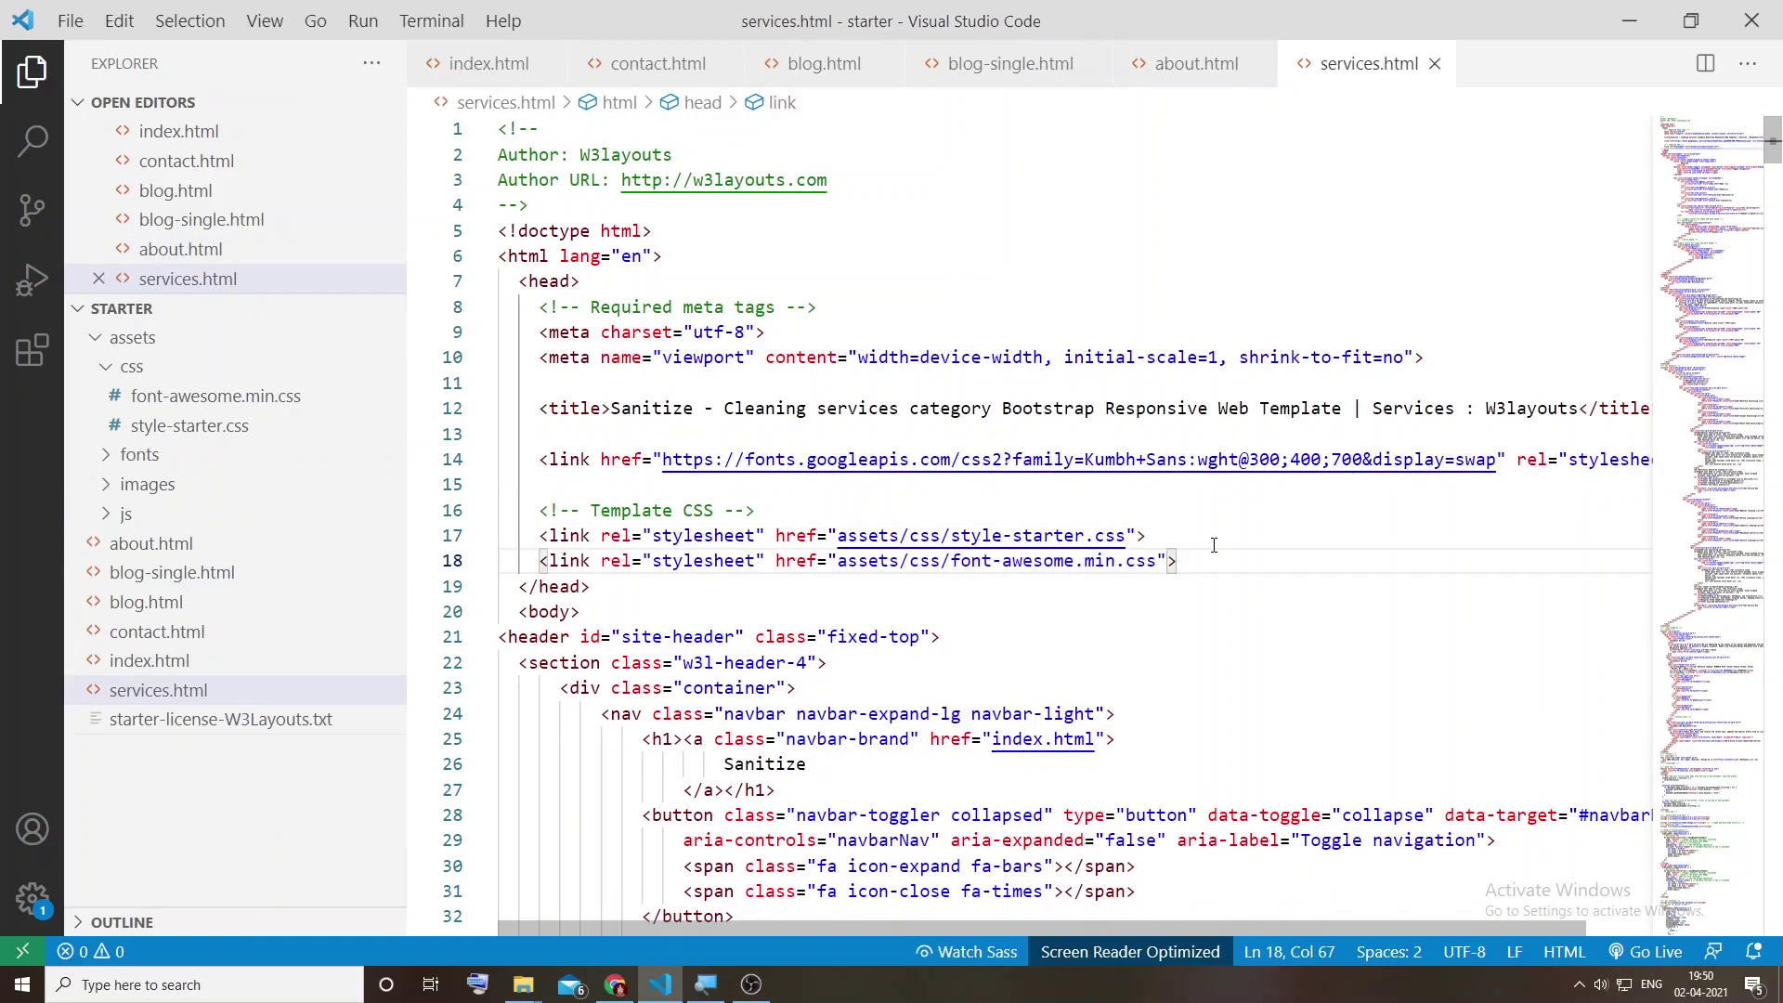
key(alt+Tab)
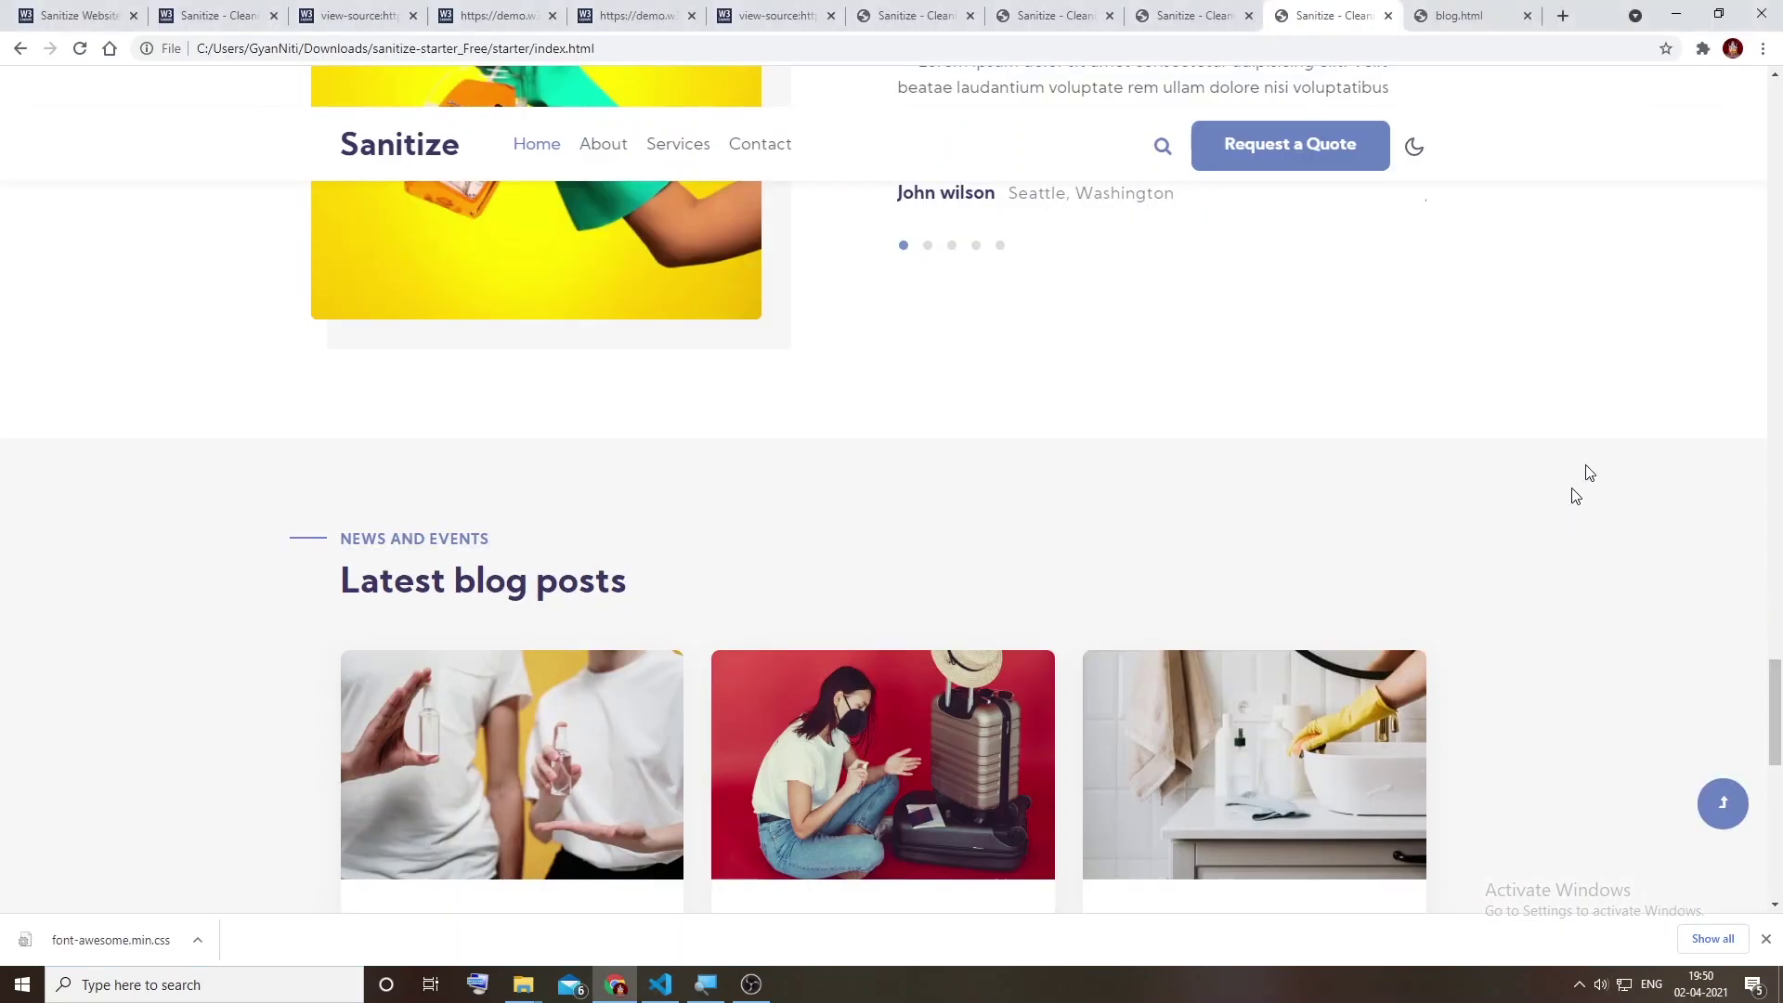
Step: Inspect the site header element with Chrome's developer tools
scroll(1492, 462, up, 10)
scroll(1493, 461, up, 15)
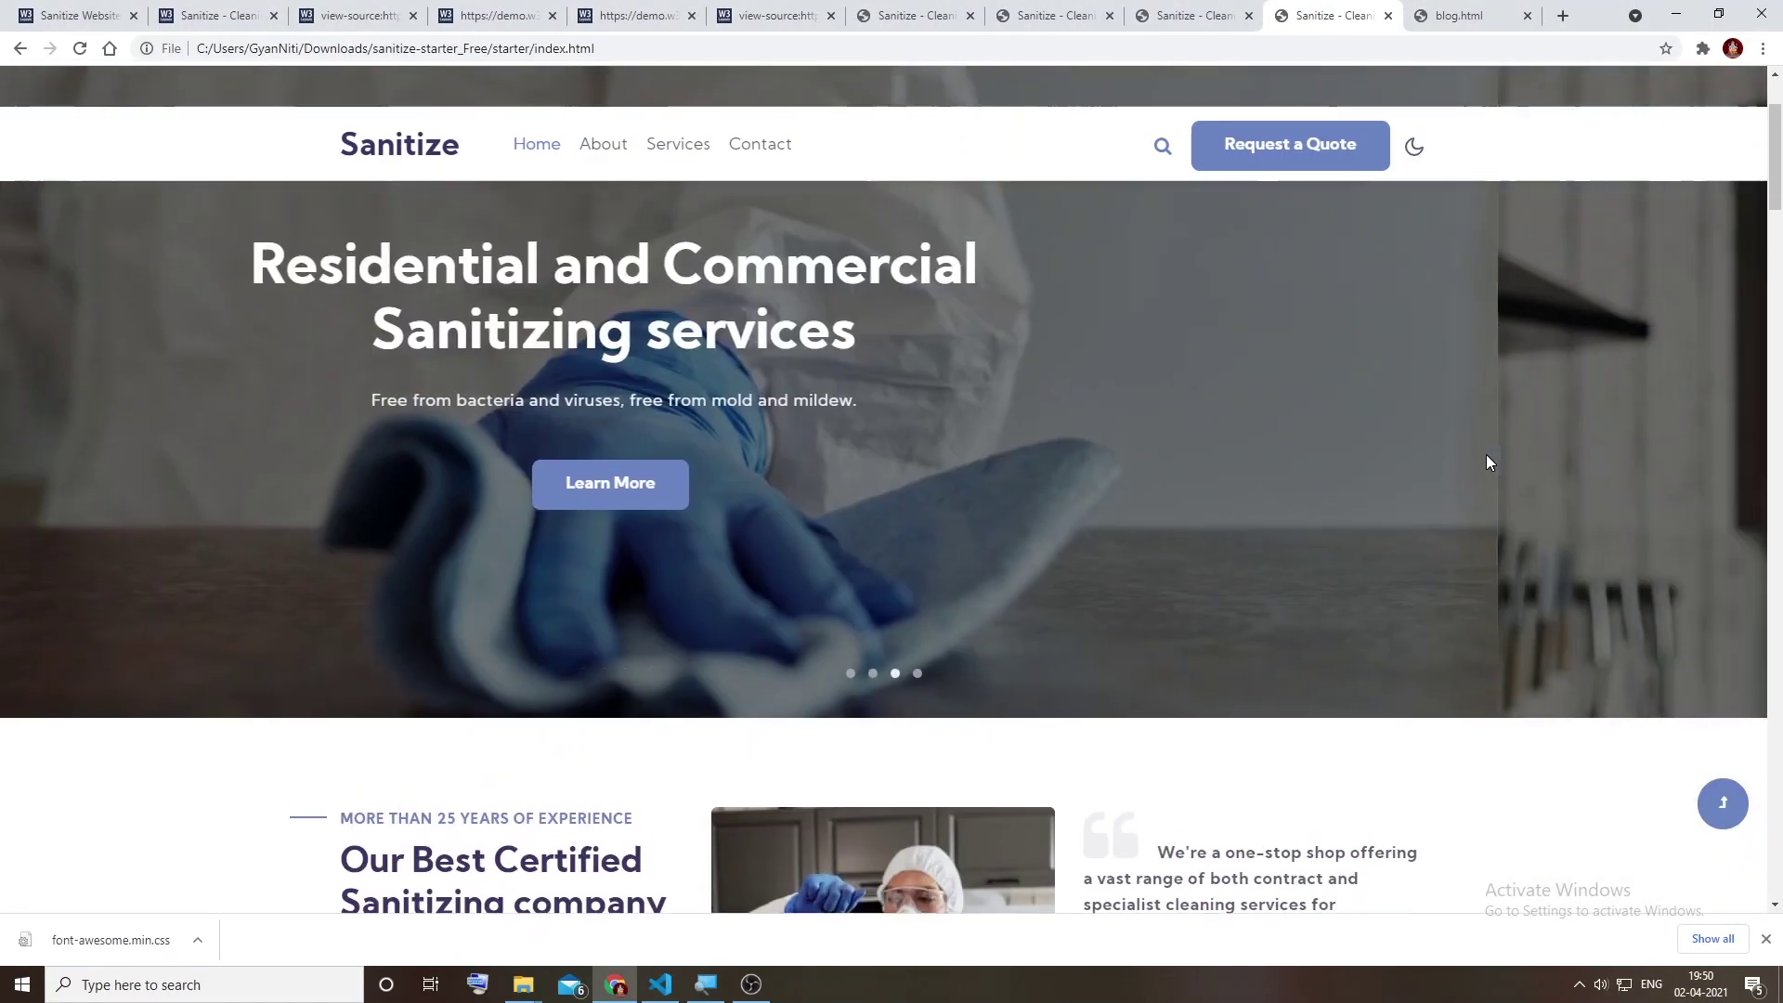
scroll(804, 232, down, 3)
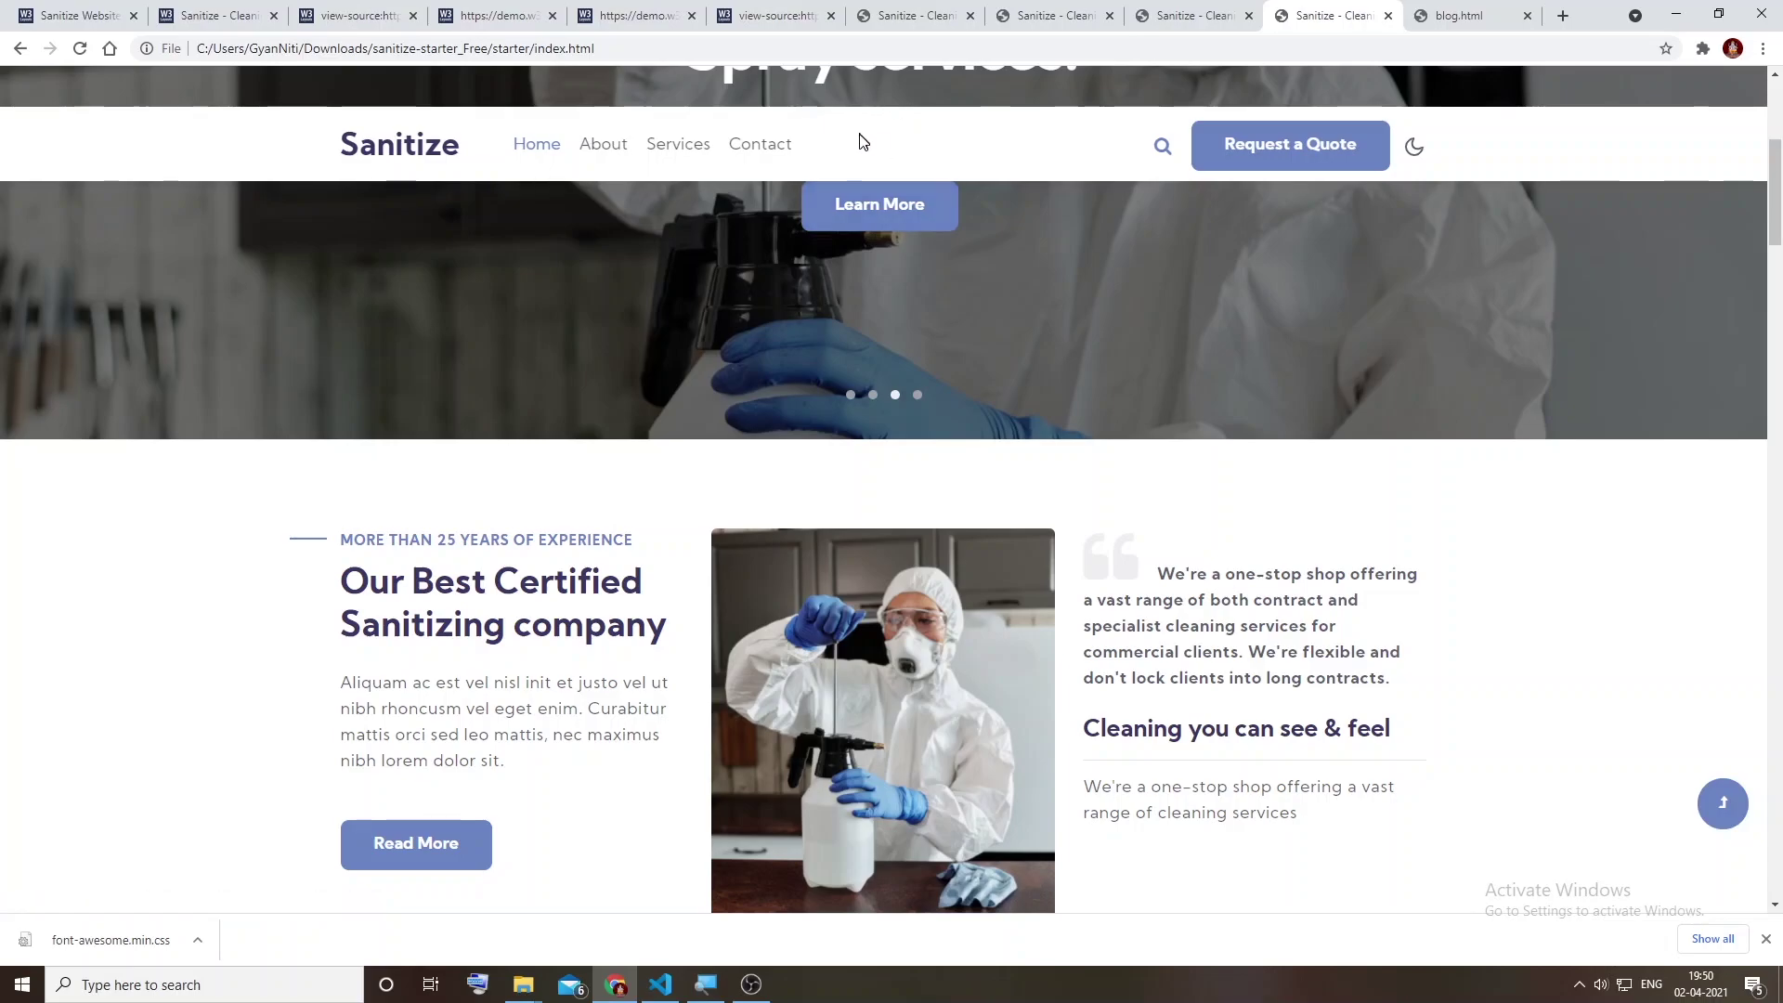
right_click(859, 136)
click(938, 405)
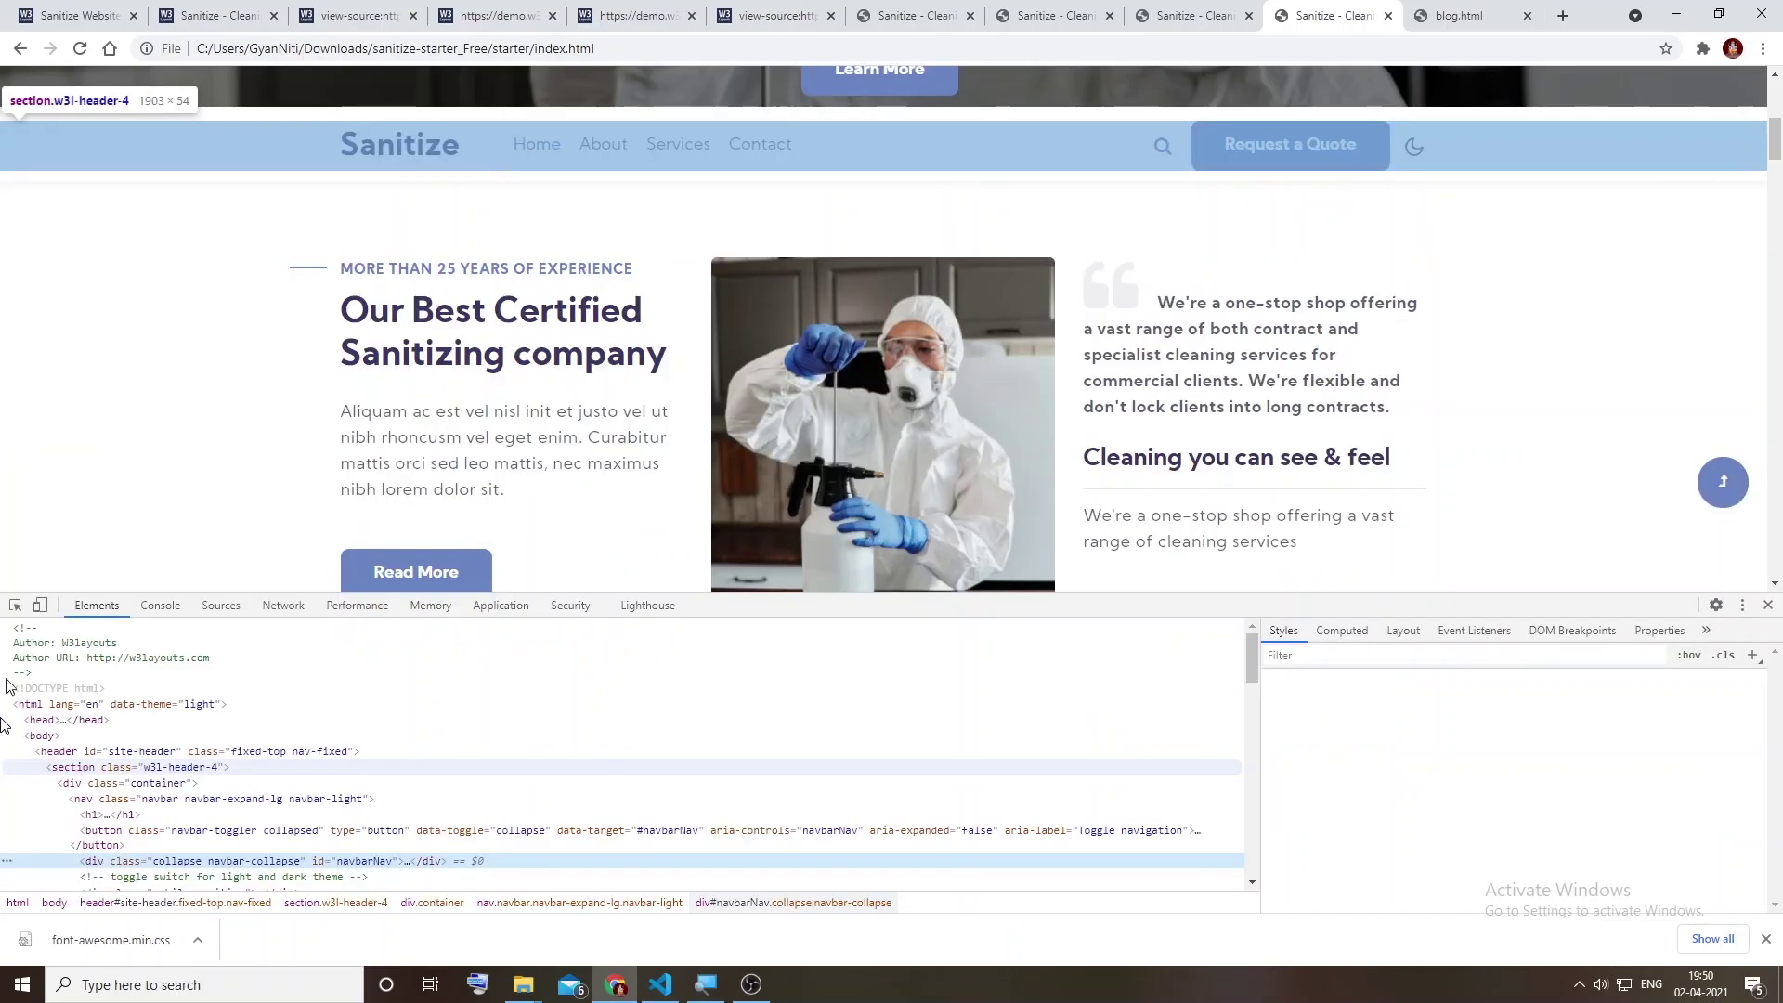
click(15, 604)
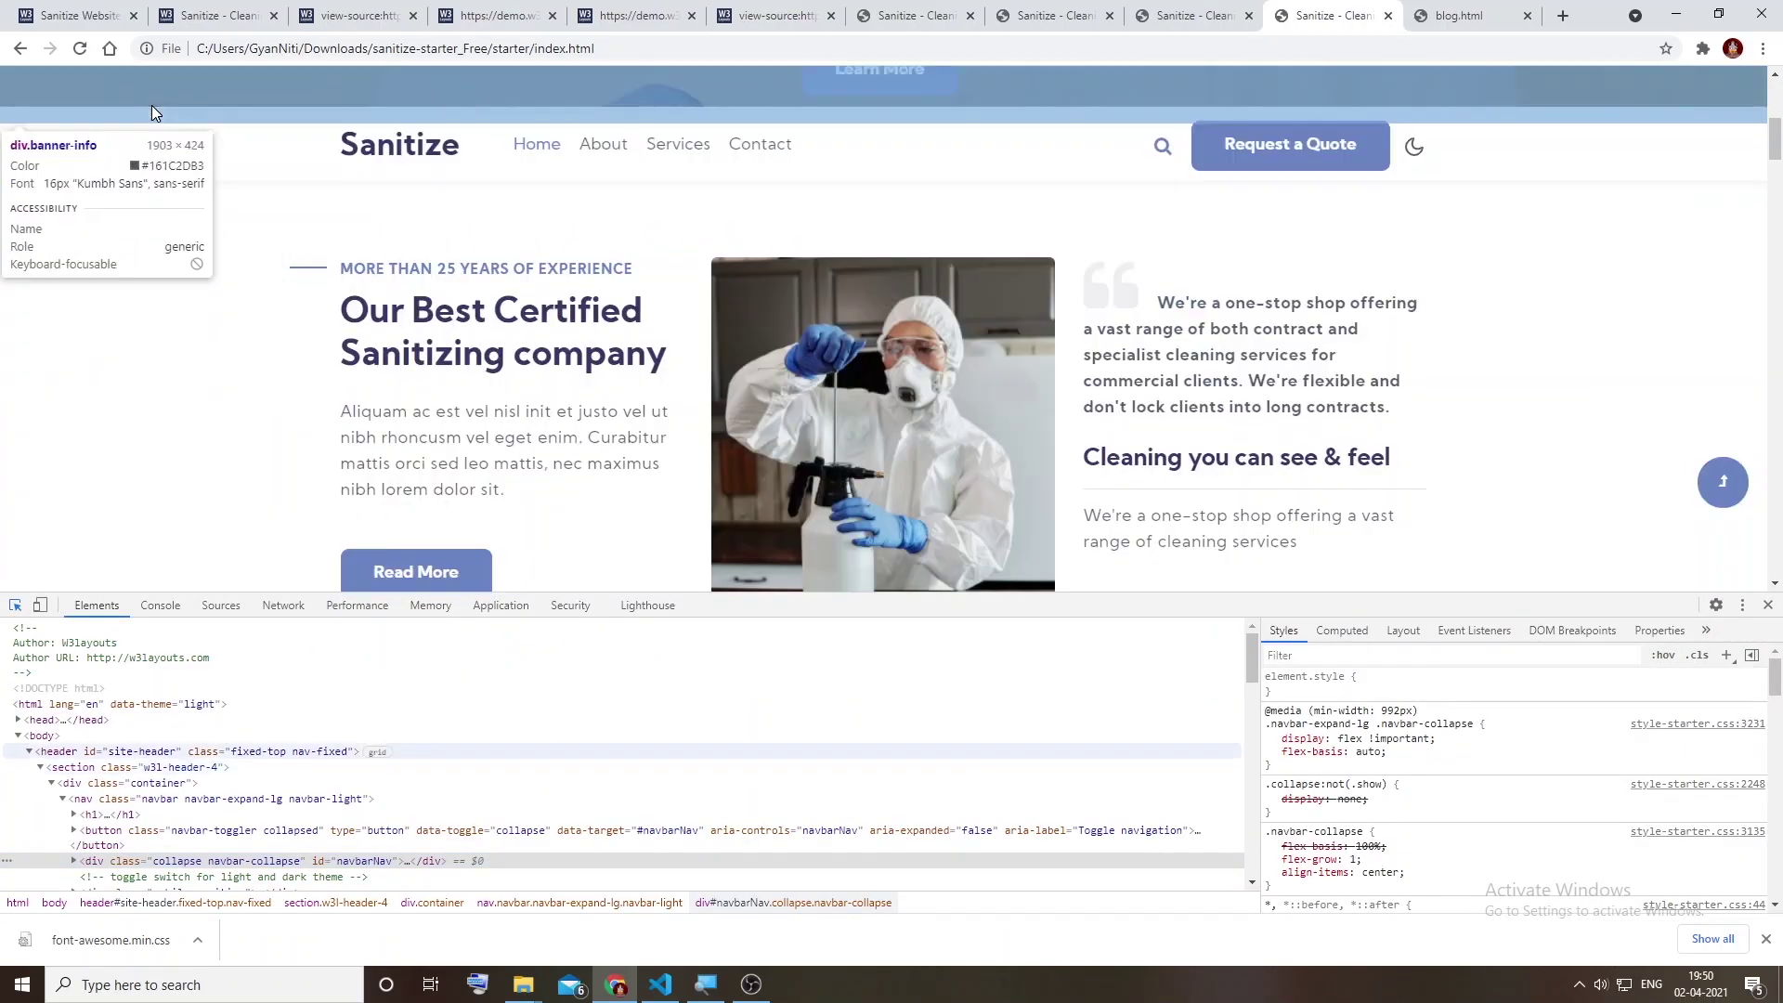
click(148, 130)
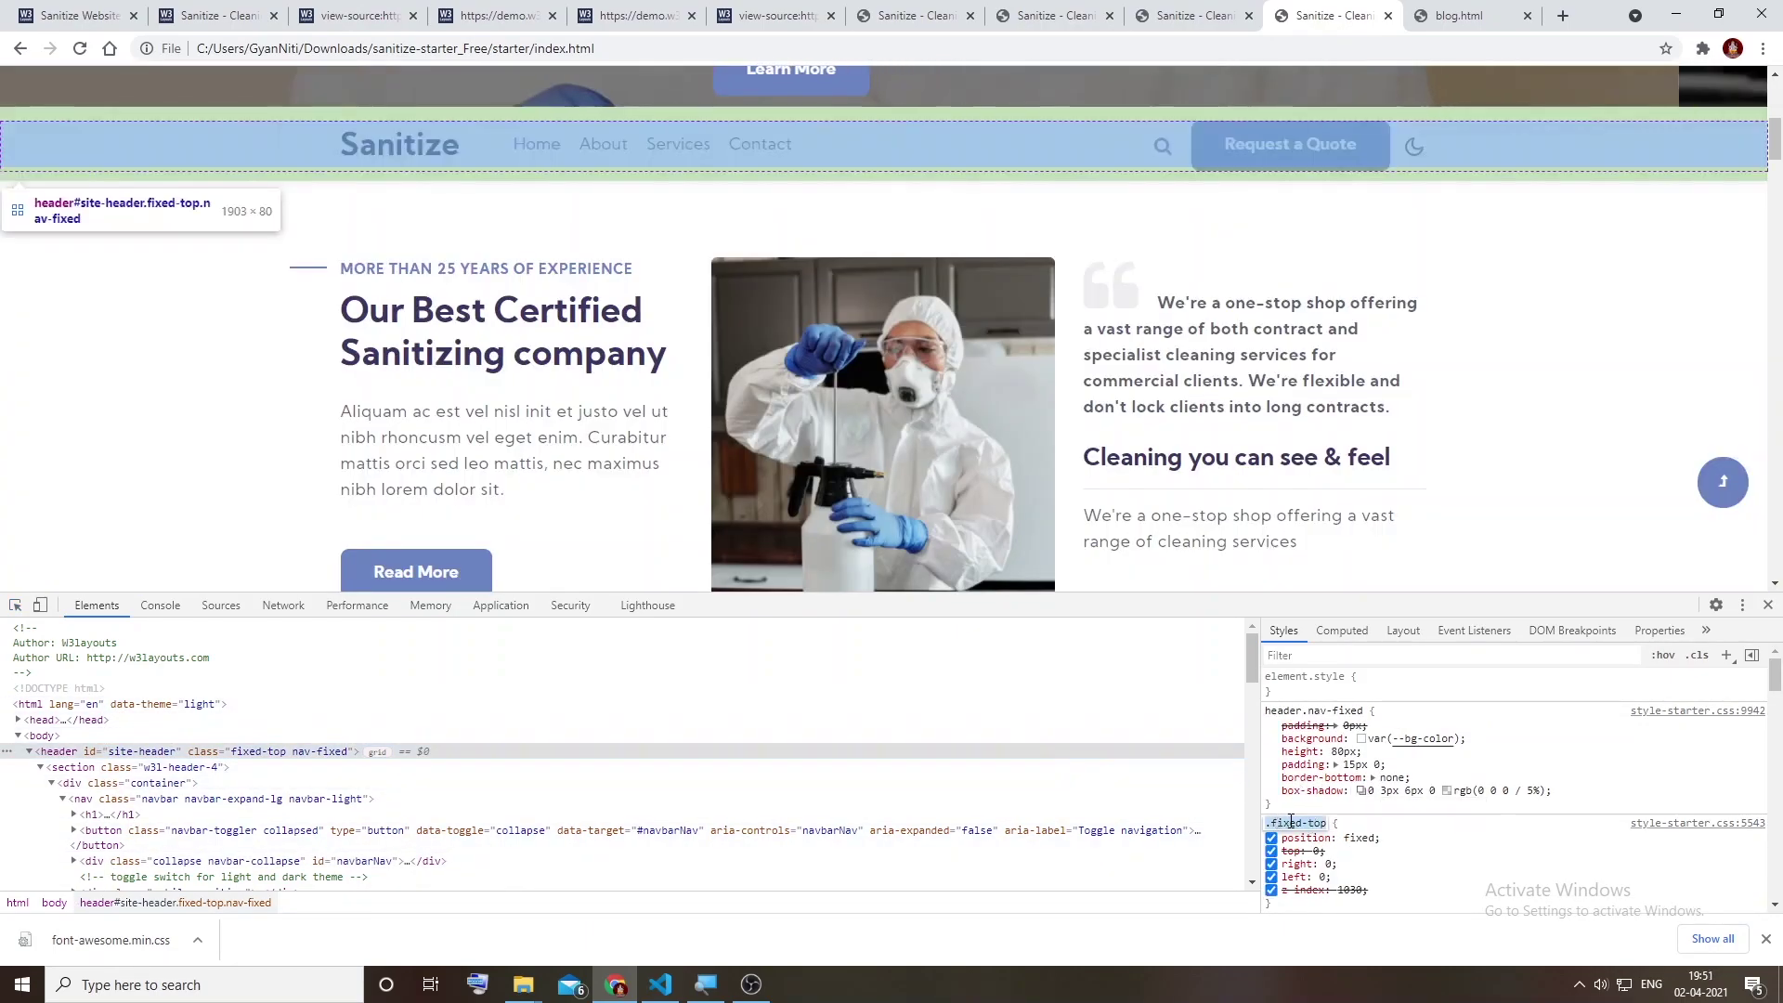
Step: Make style-starter.css's .fixed-top rule top: 0 !important, save, and reload the home page
key(alt+Tab)
key(alt+Tab)
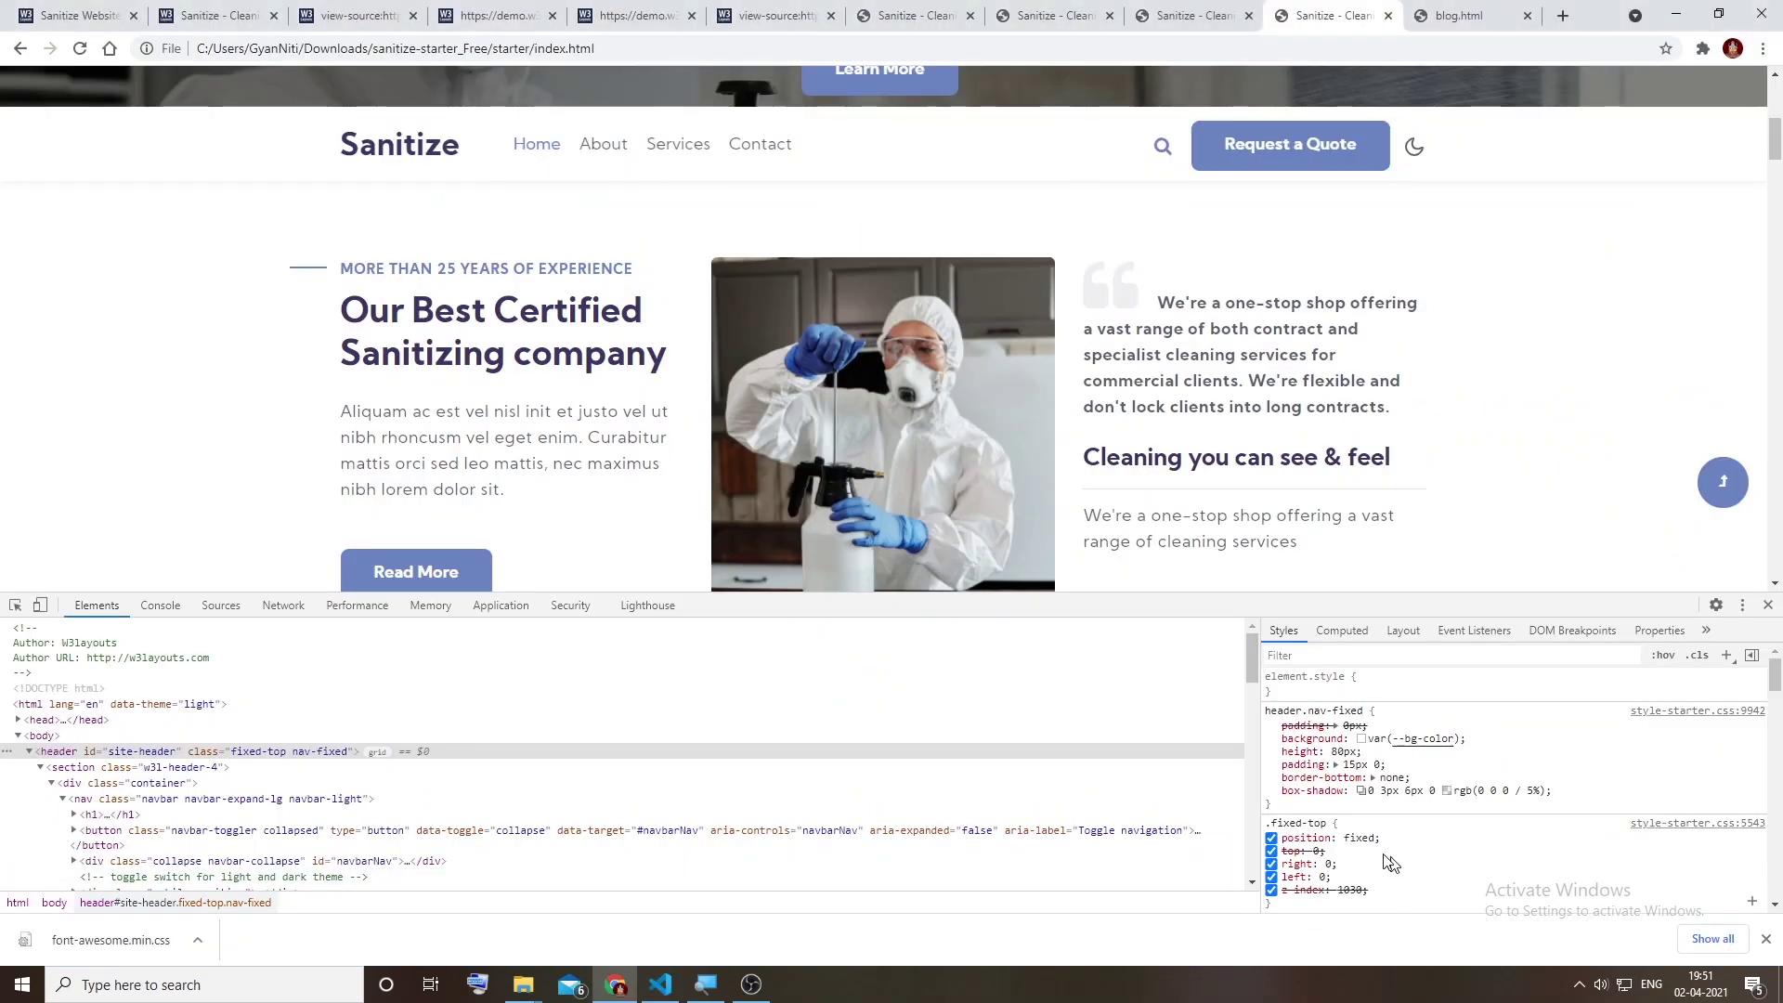
right_click(1284, 825)
key(ctrl+c)
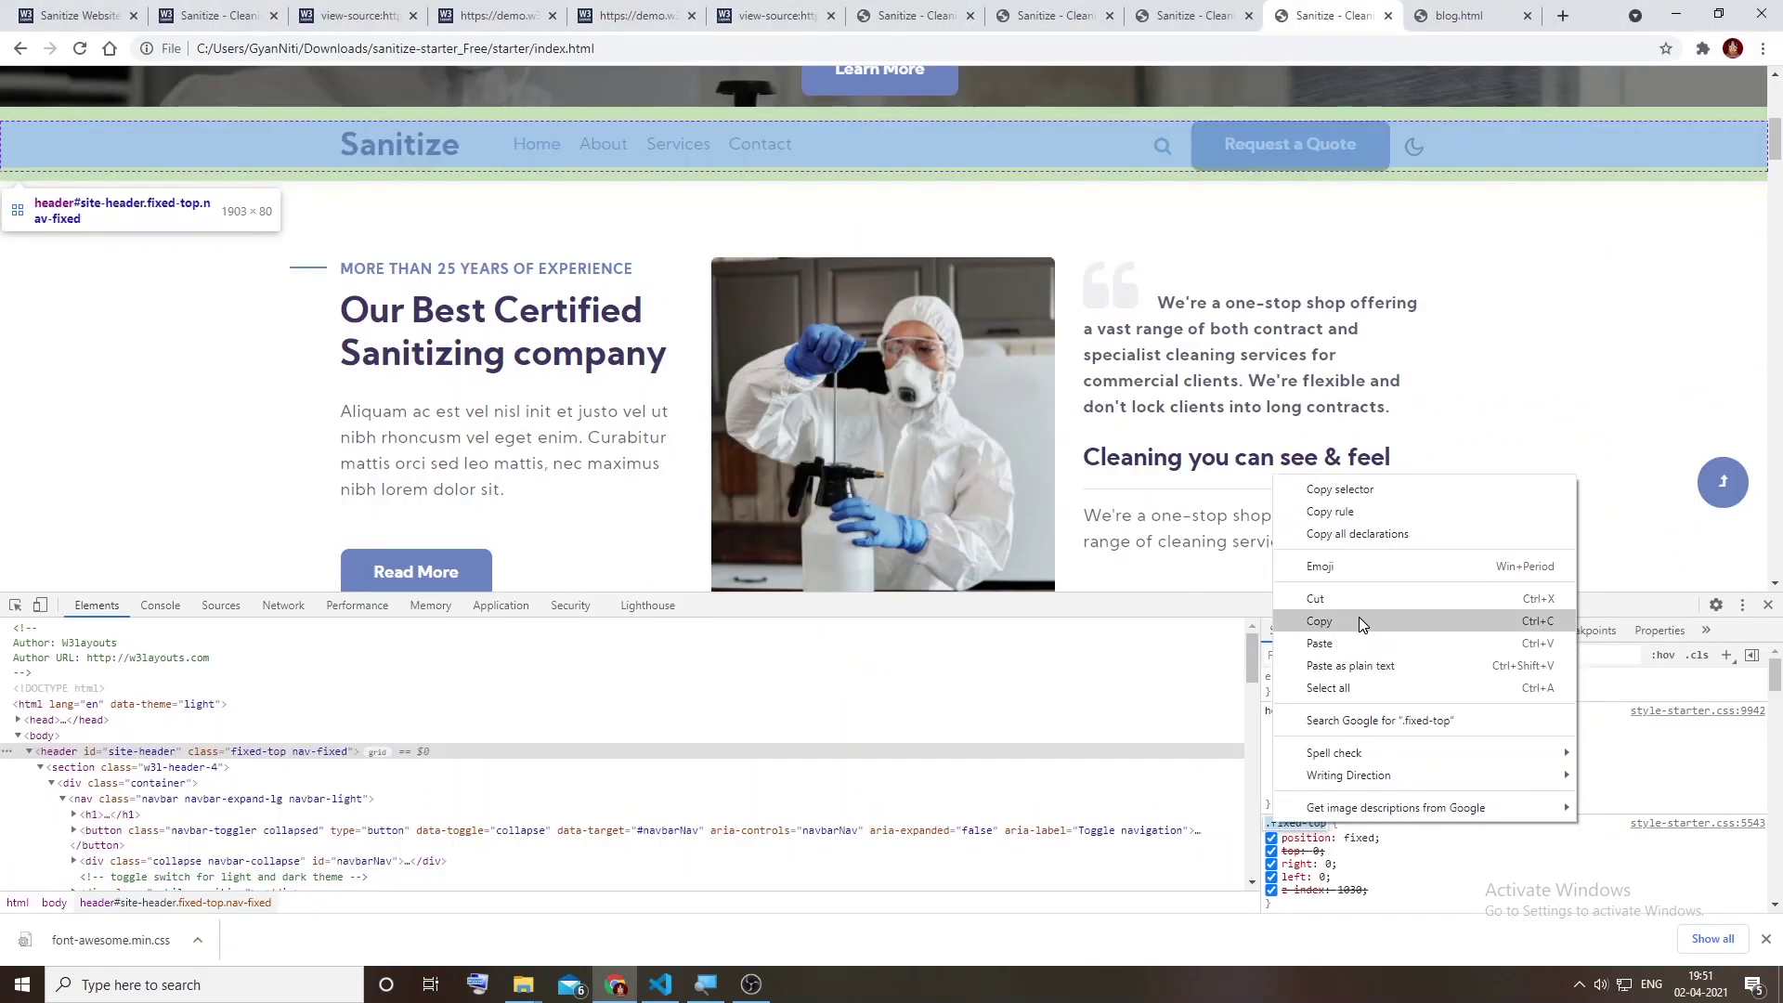
key(alt+Tab)
click(186, 425)
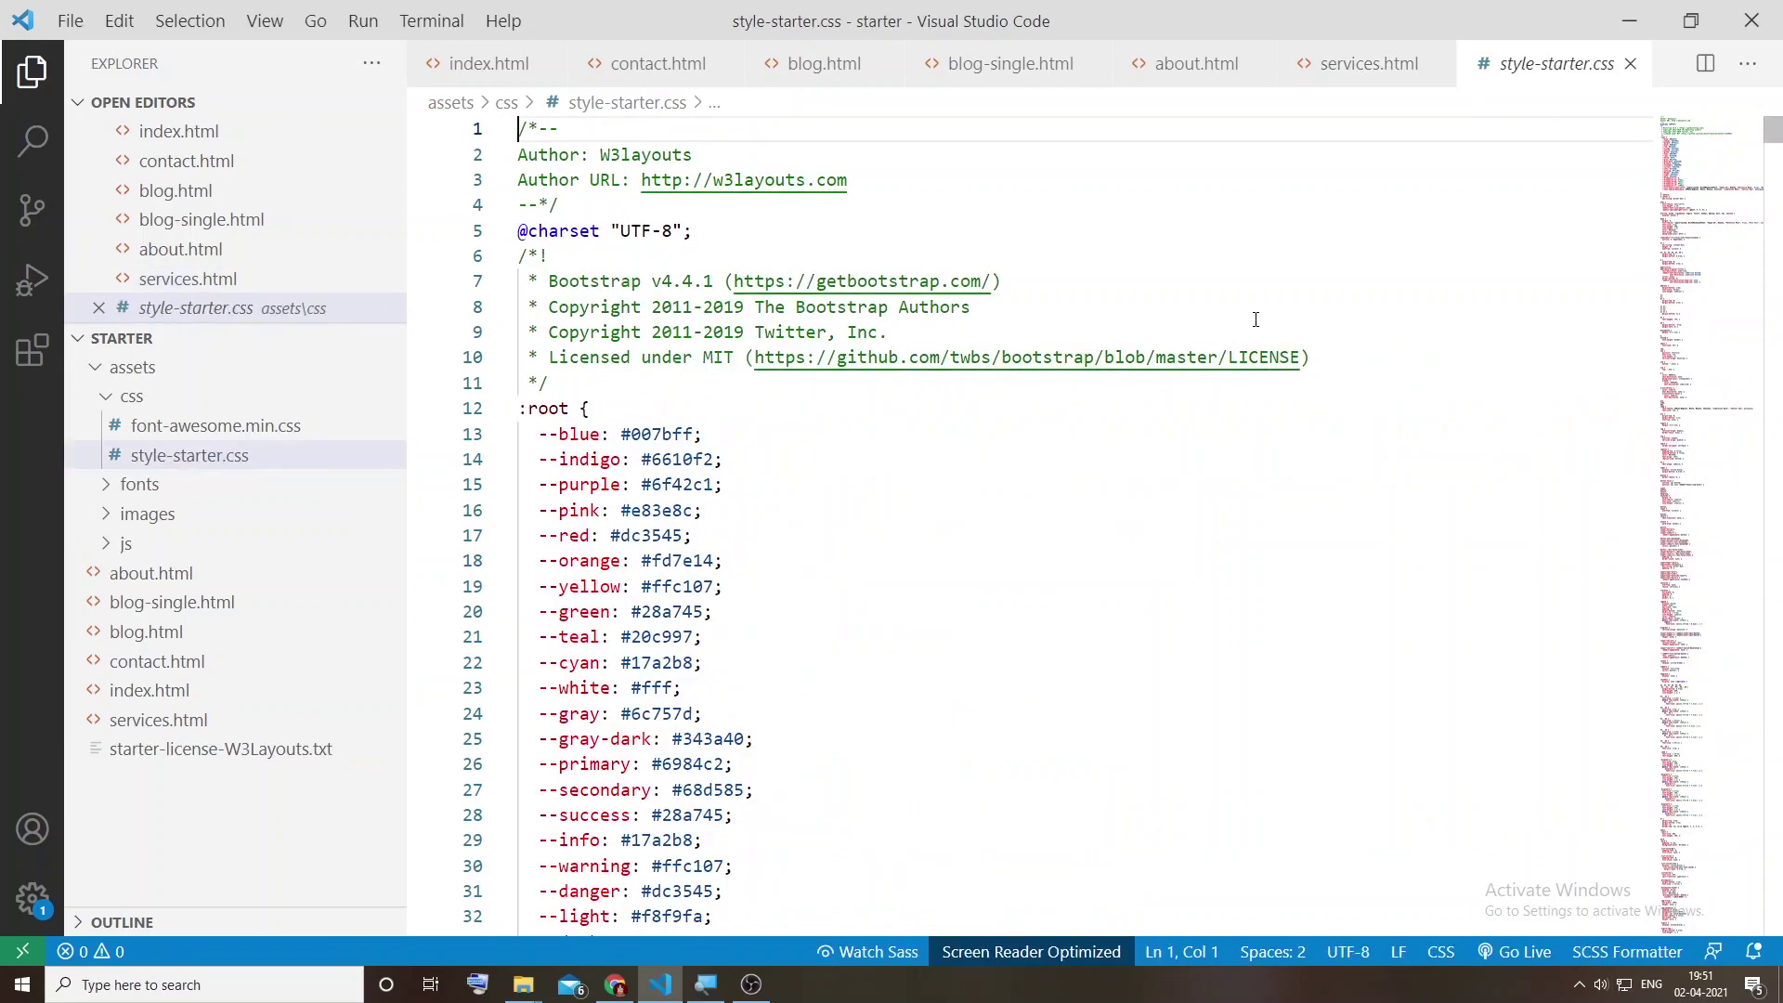
key(ctrl+f)
key(ctrl+v)
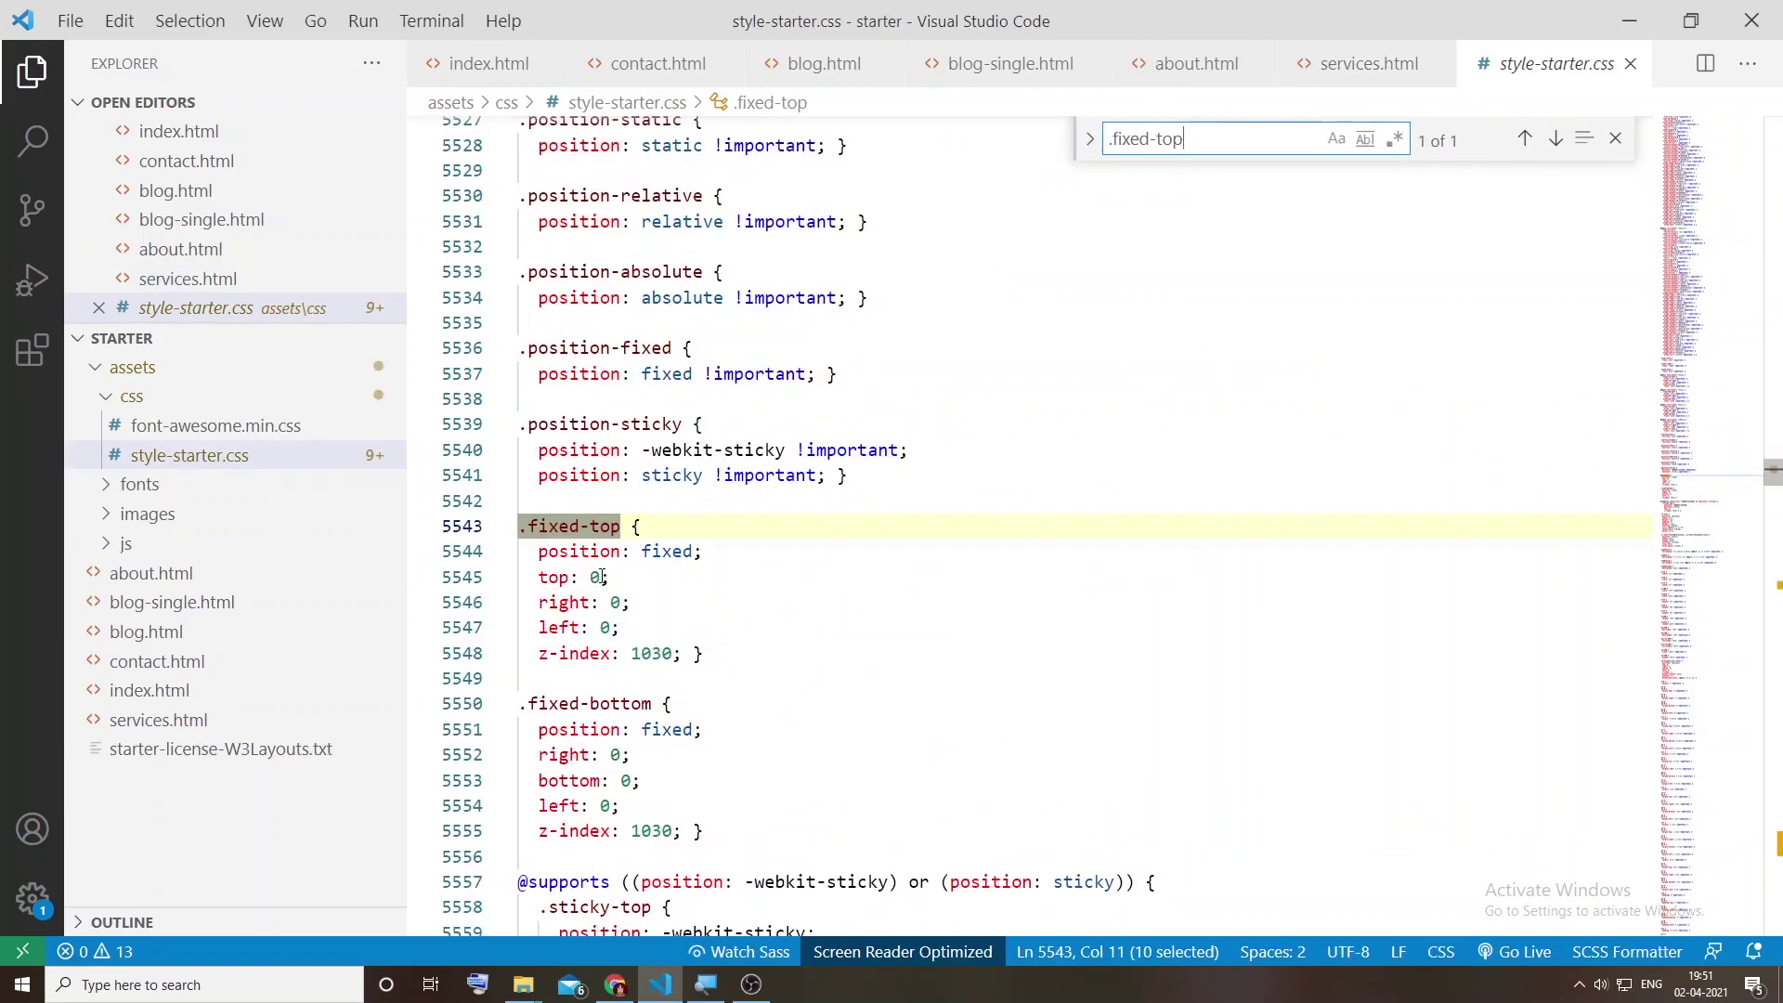
click(602, 576)
text(!important)
key(ctrl+s)
key(alt+Tab)
key(ctrl+r)
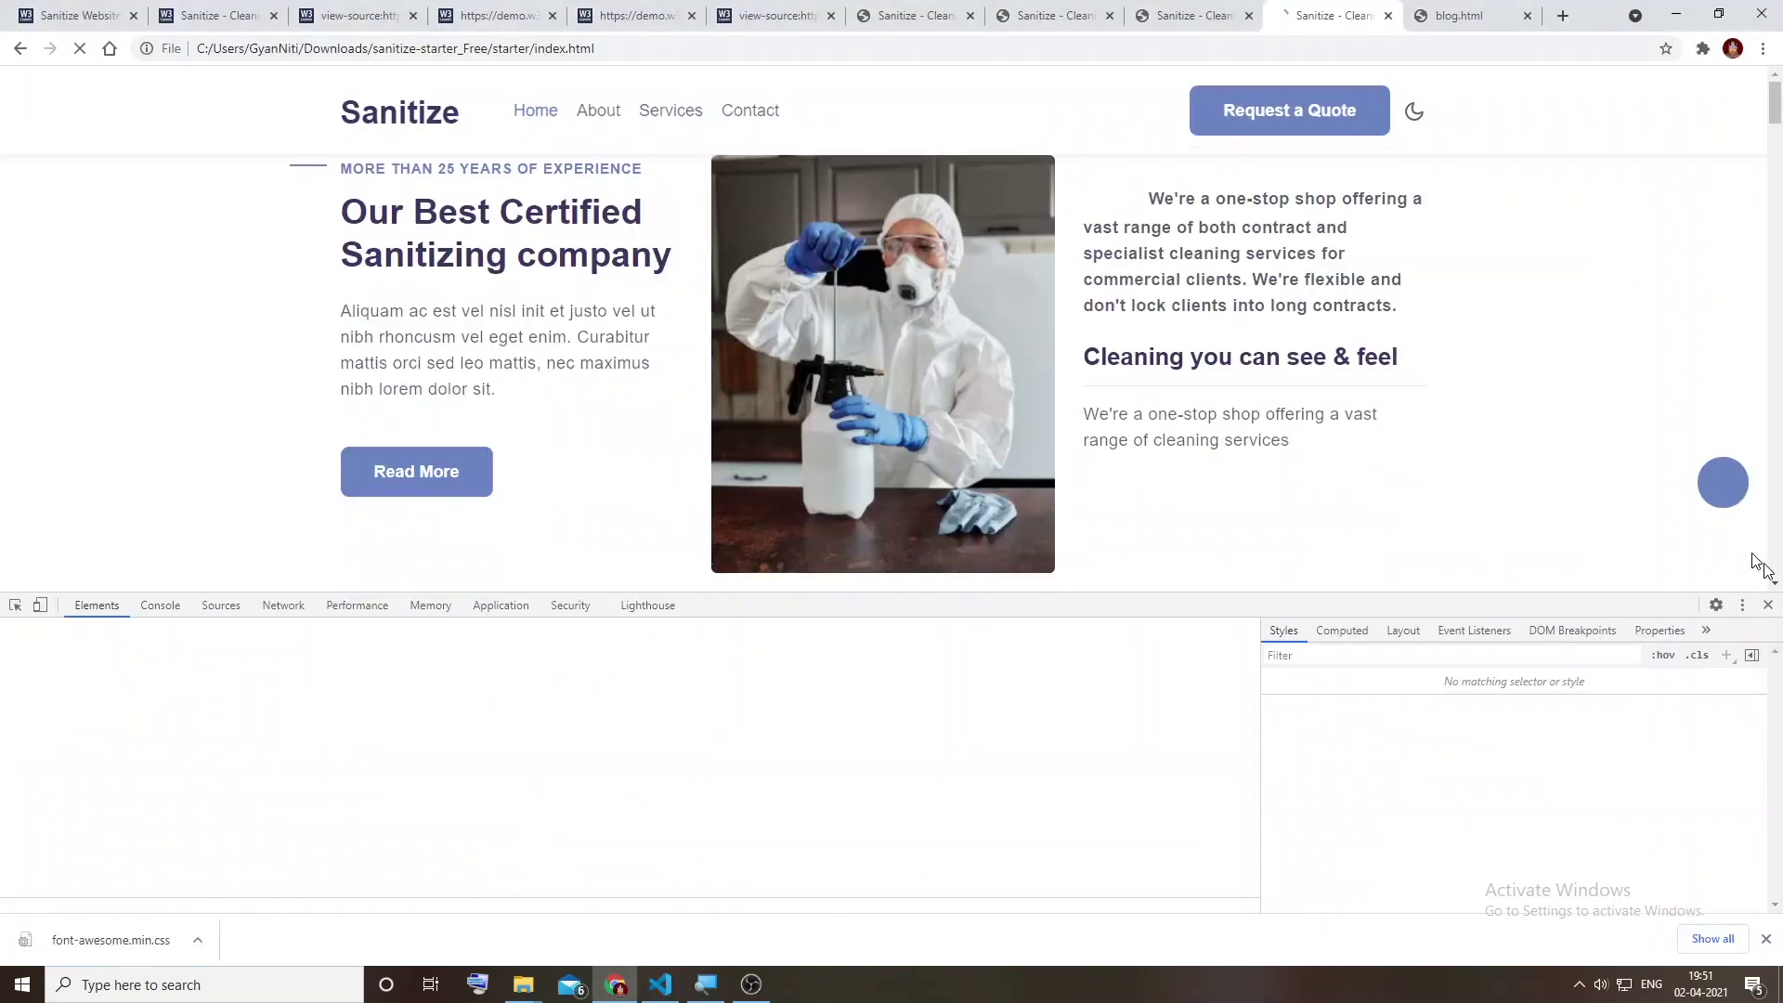
Step: Close DevTools, switch to dark theme and back to light, and open then close the search overlay
click(1767, 605)
scroll(1487, 604, up, 5)
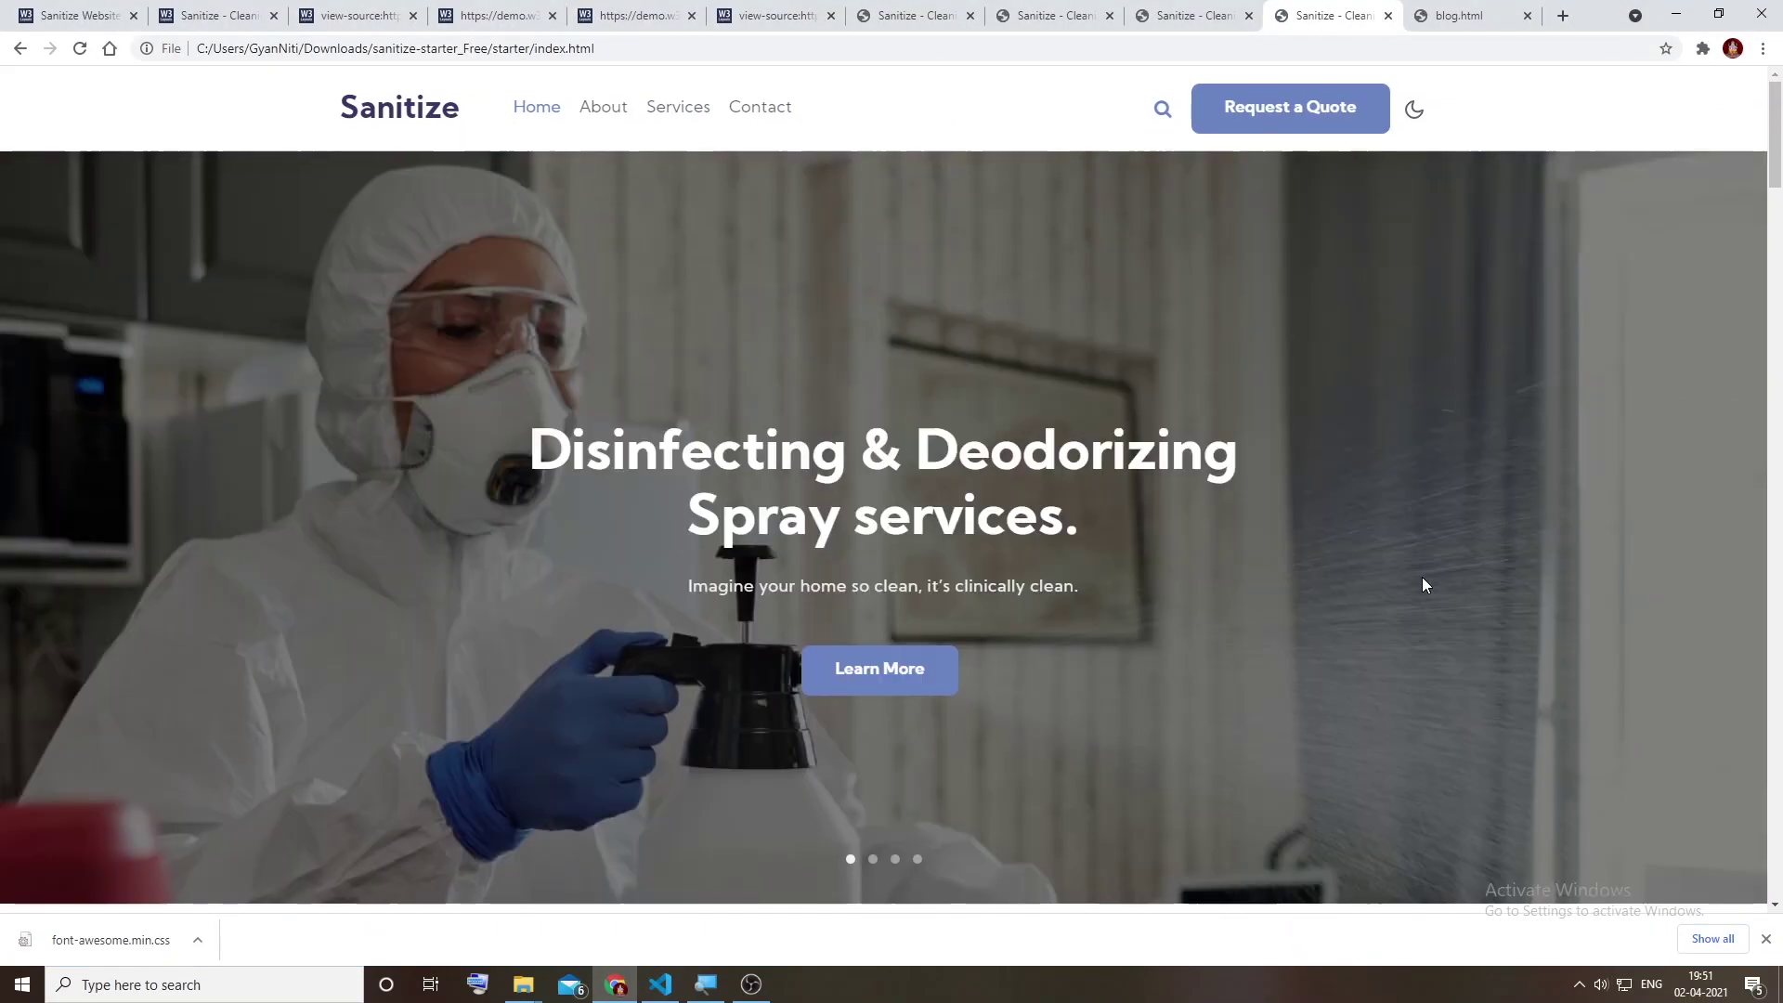
click(1413, 110)
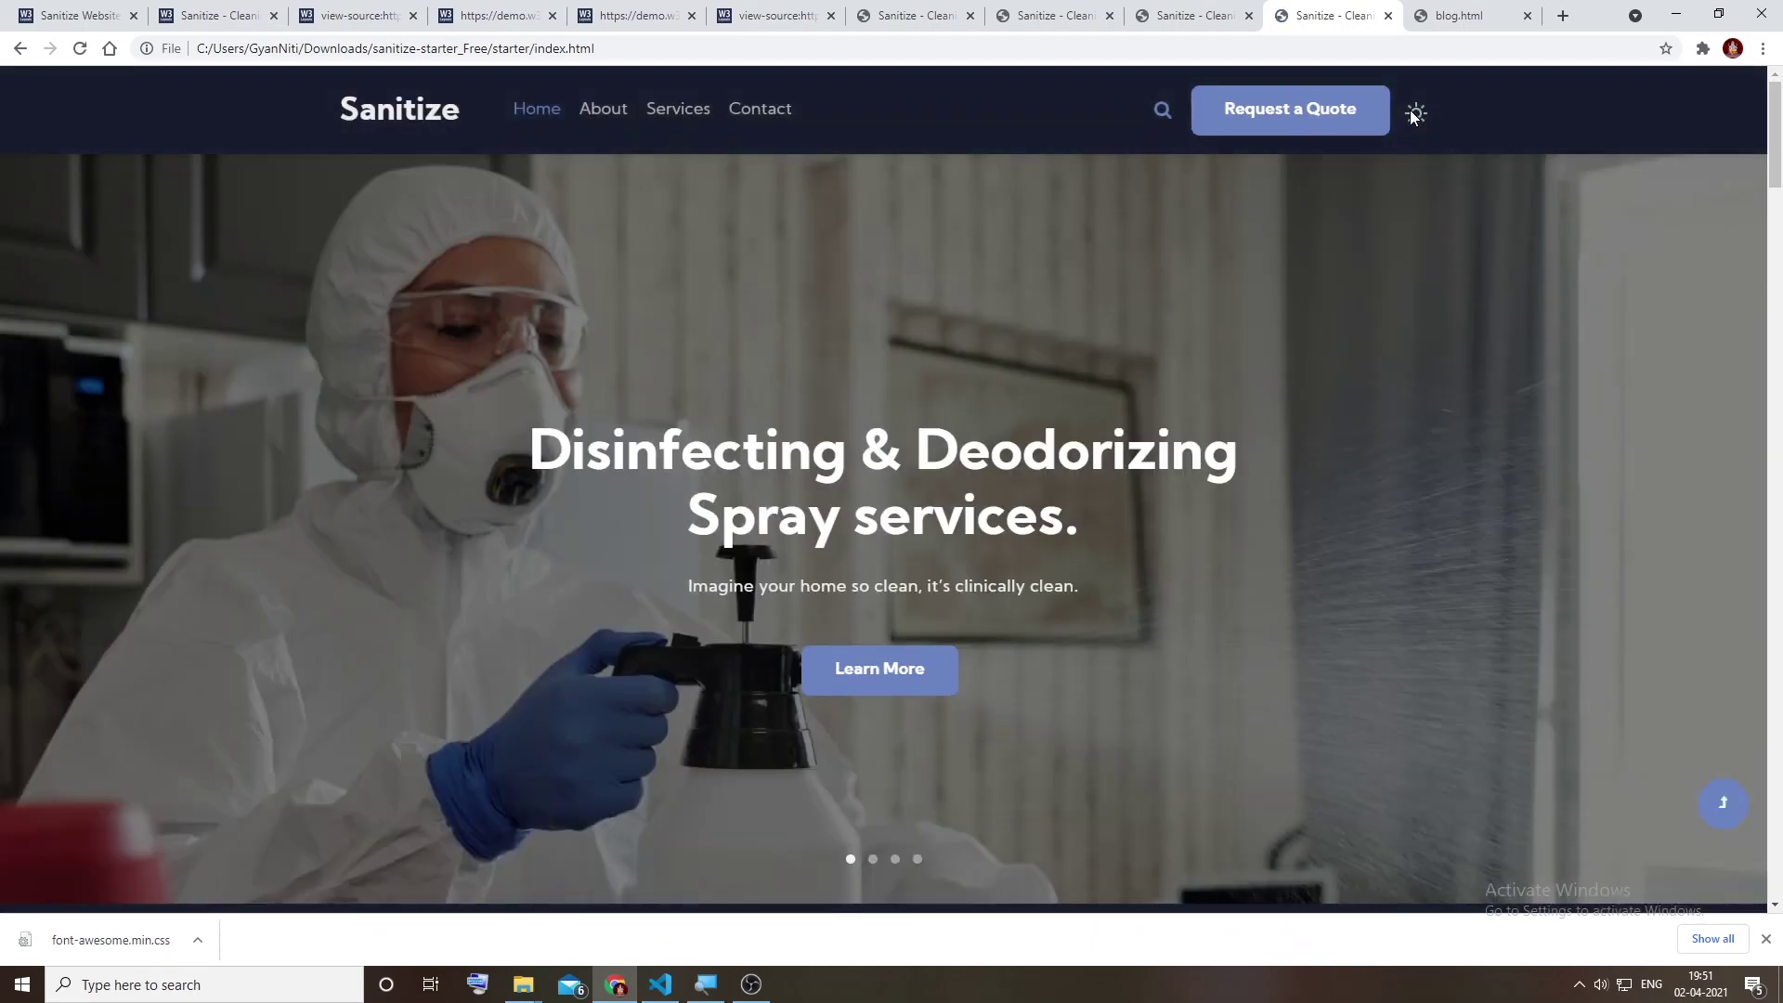
scroll(1245, 464, down, 20)
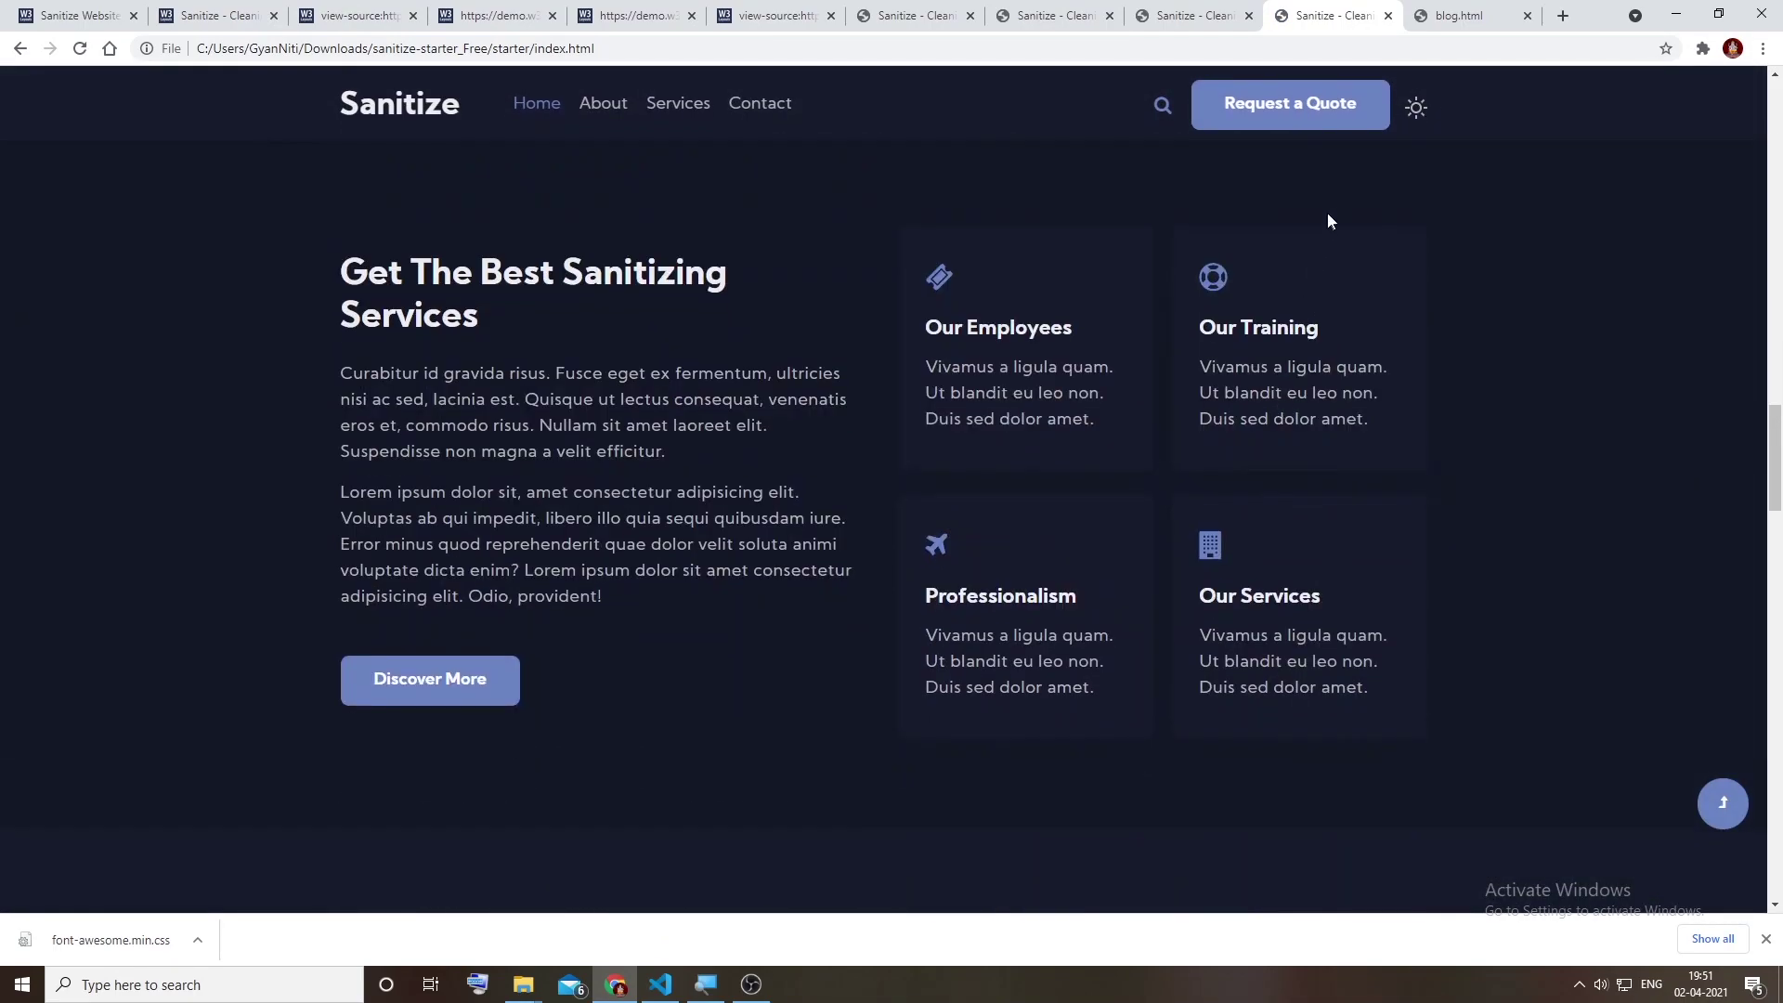
click(1416, 107)
click(1163, 107)
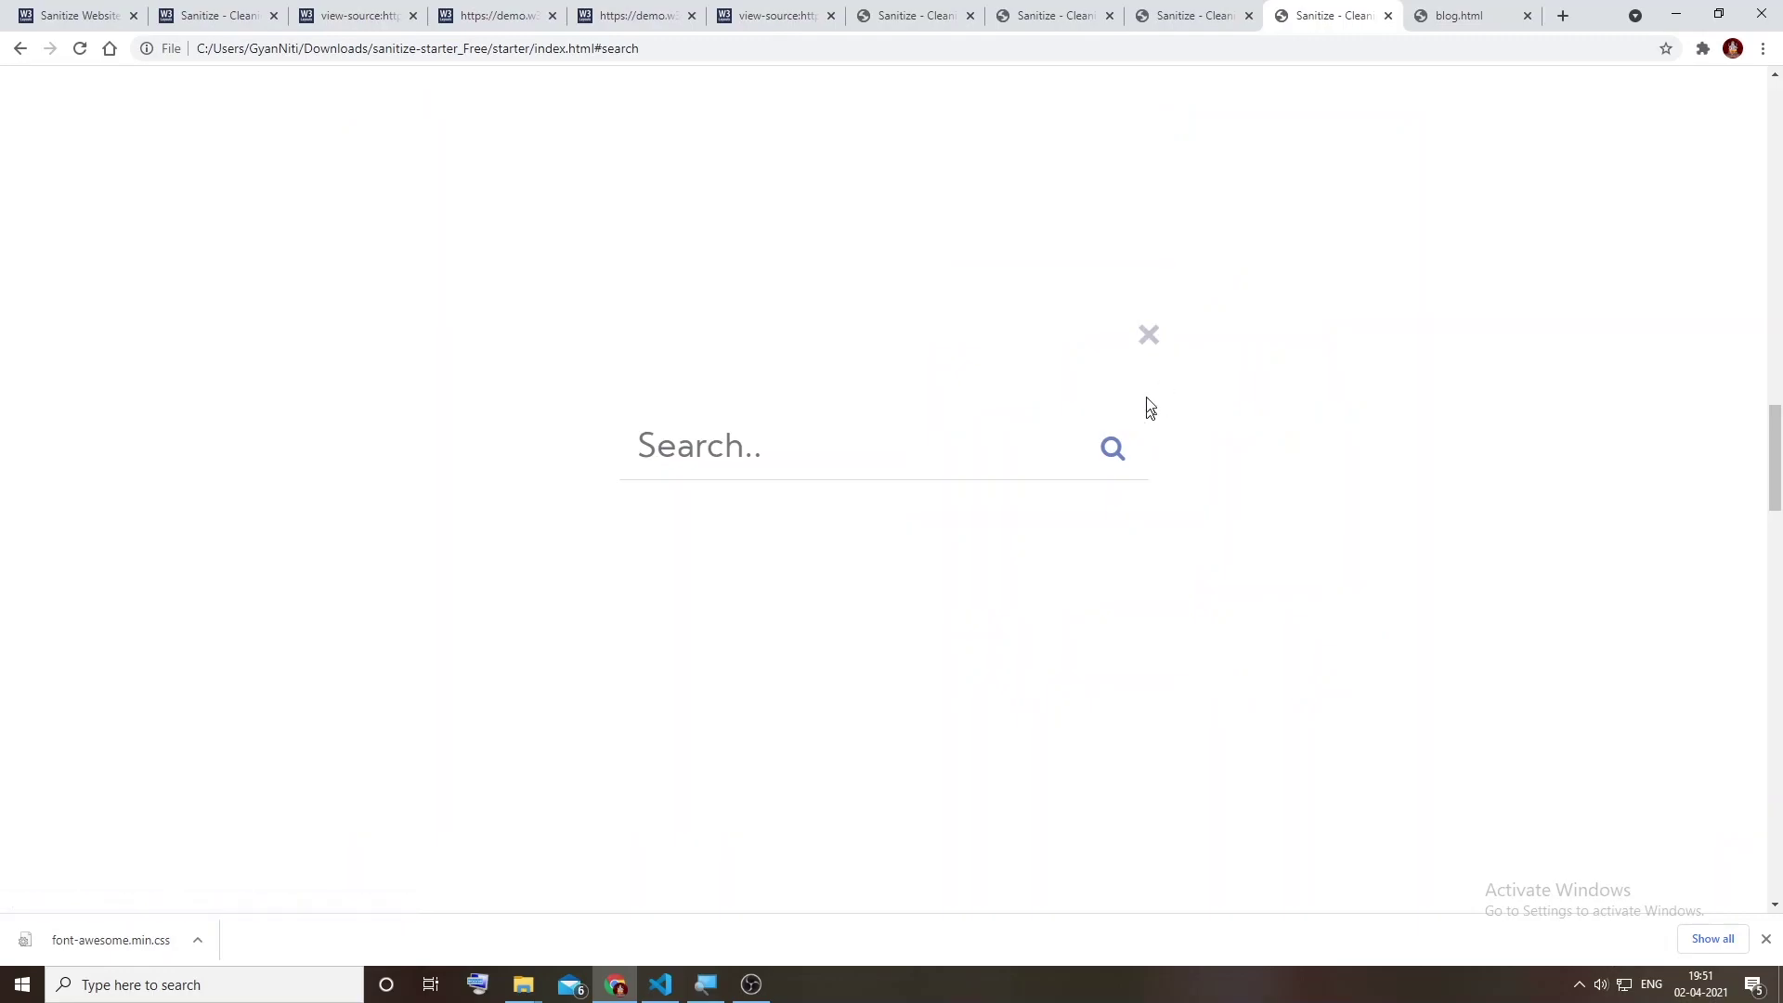
click(1149, 335)
scroll(1577, 533, down, 5)
scroll(1576, 534, up, 20)
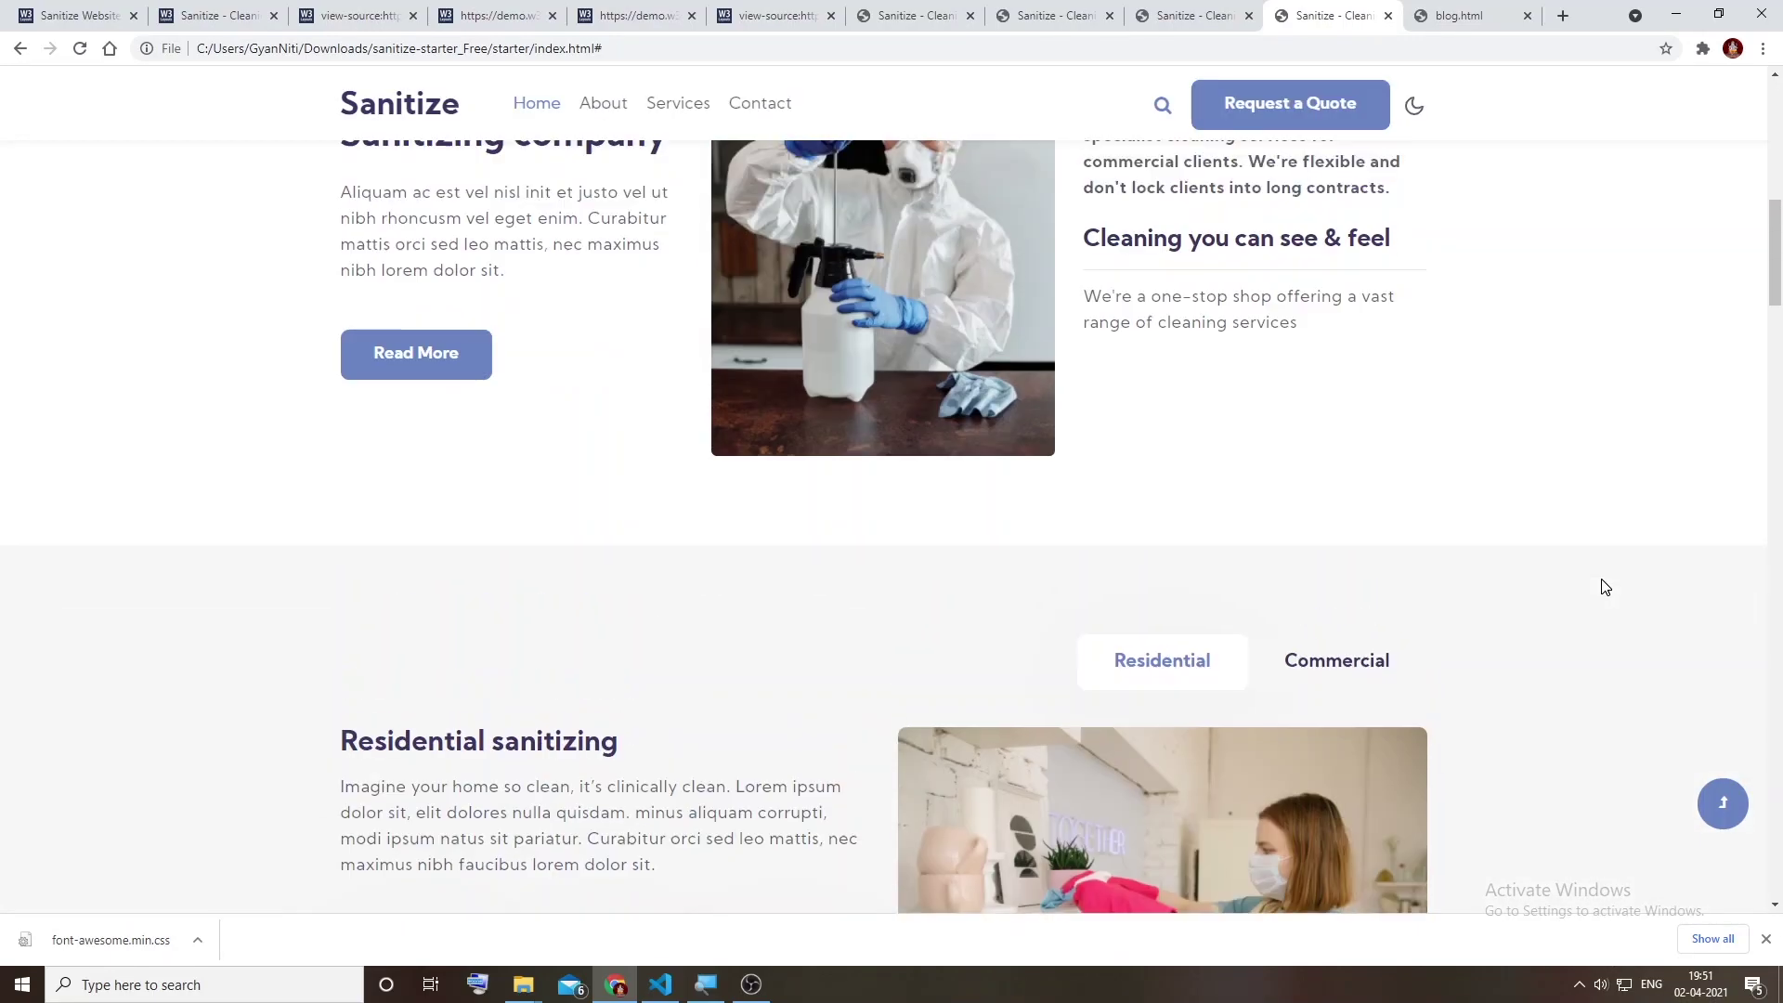
scroll(1602, 578, up, 4)
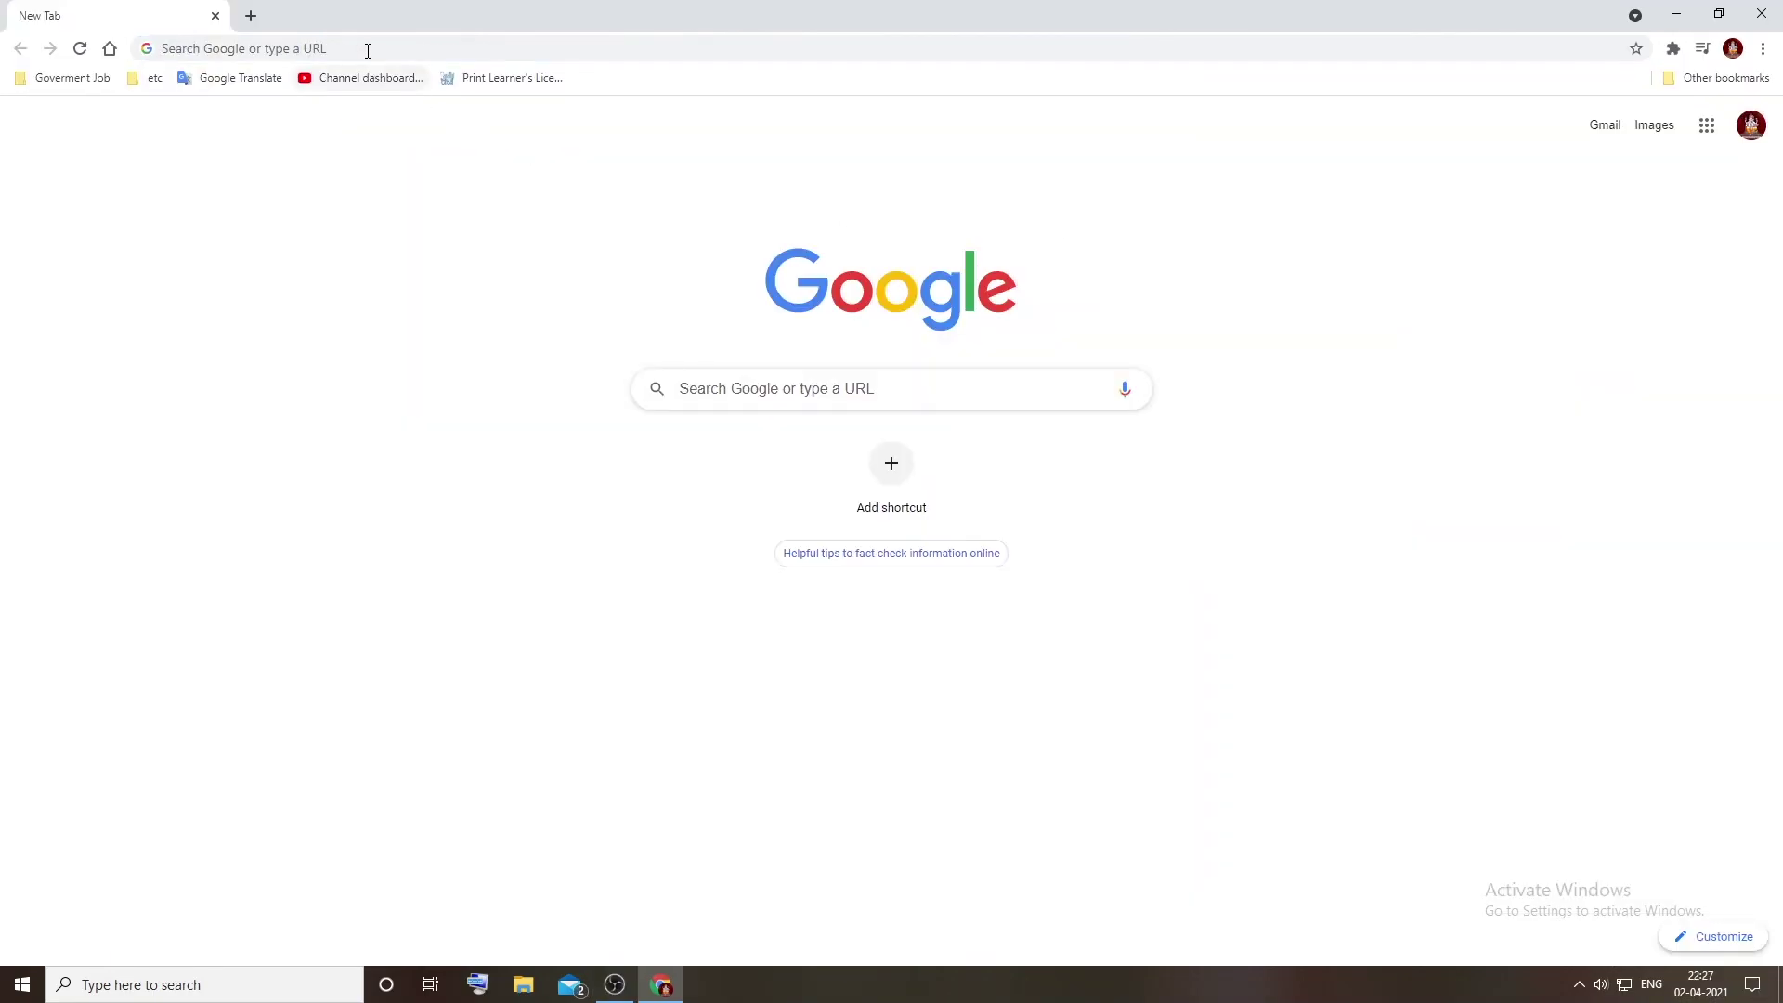
Step: Search Google for 'xampp server' and open the Apache Friends XAMPP site
click(367, 48)
text(xa)
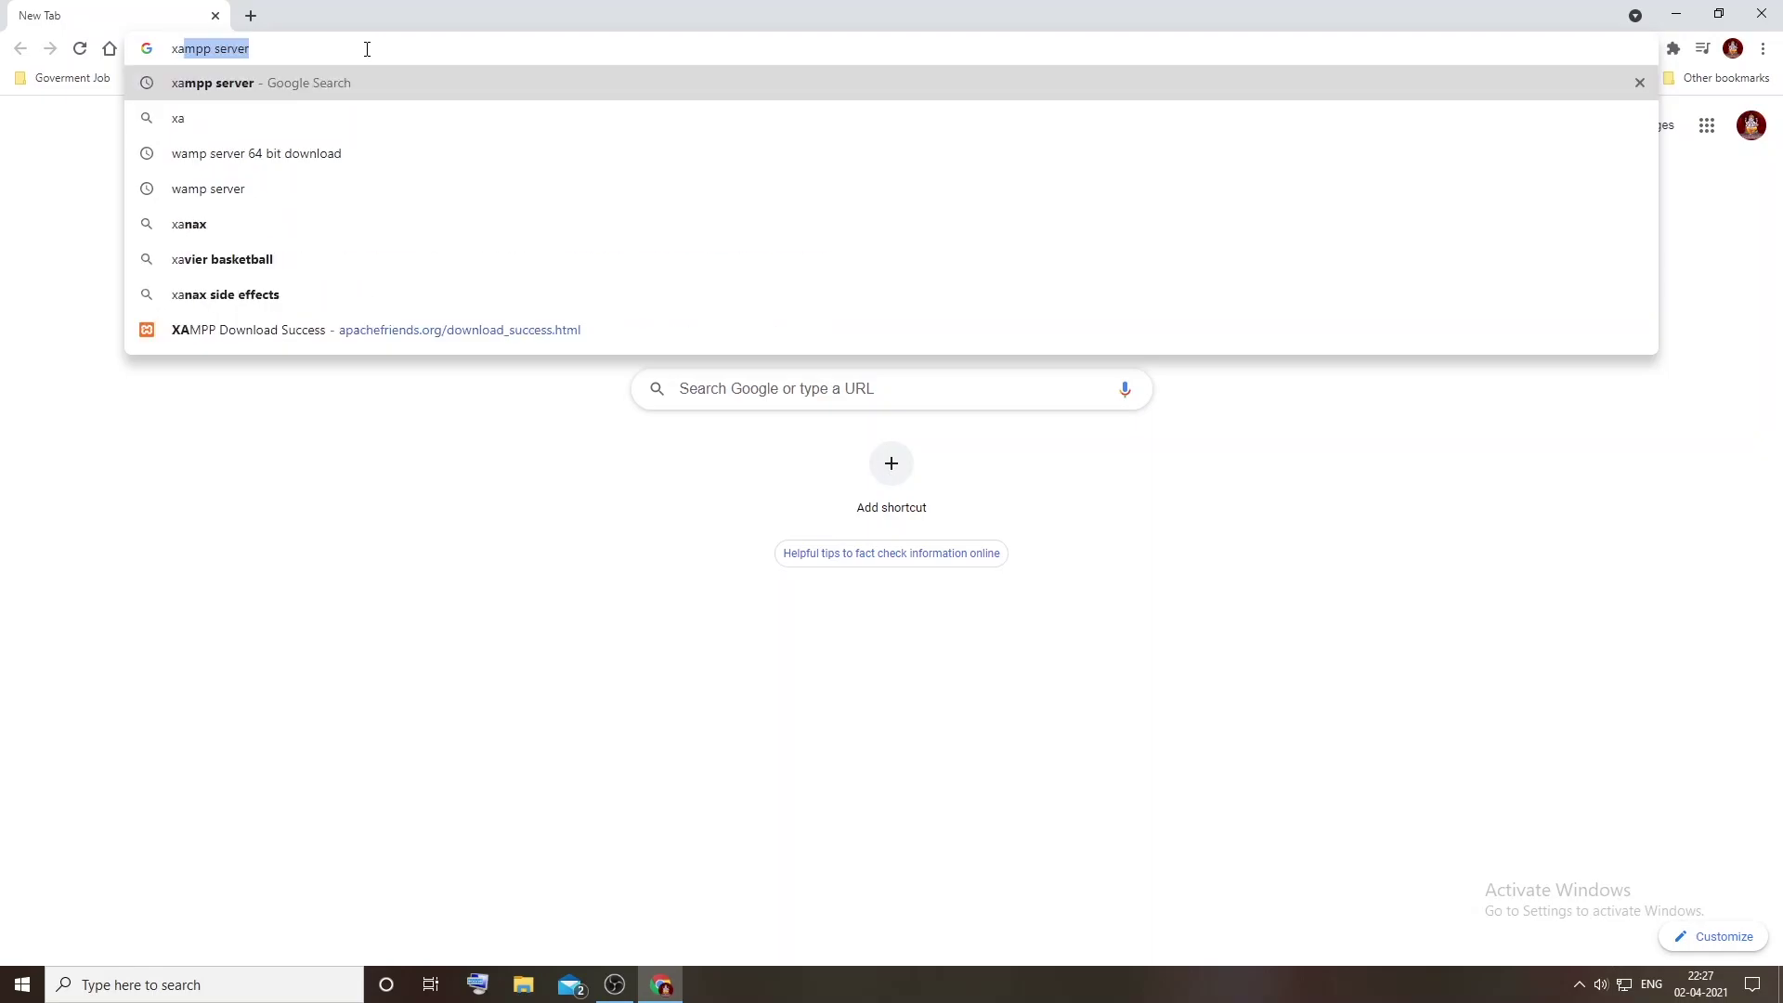
text(mmp se)
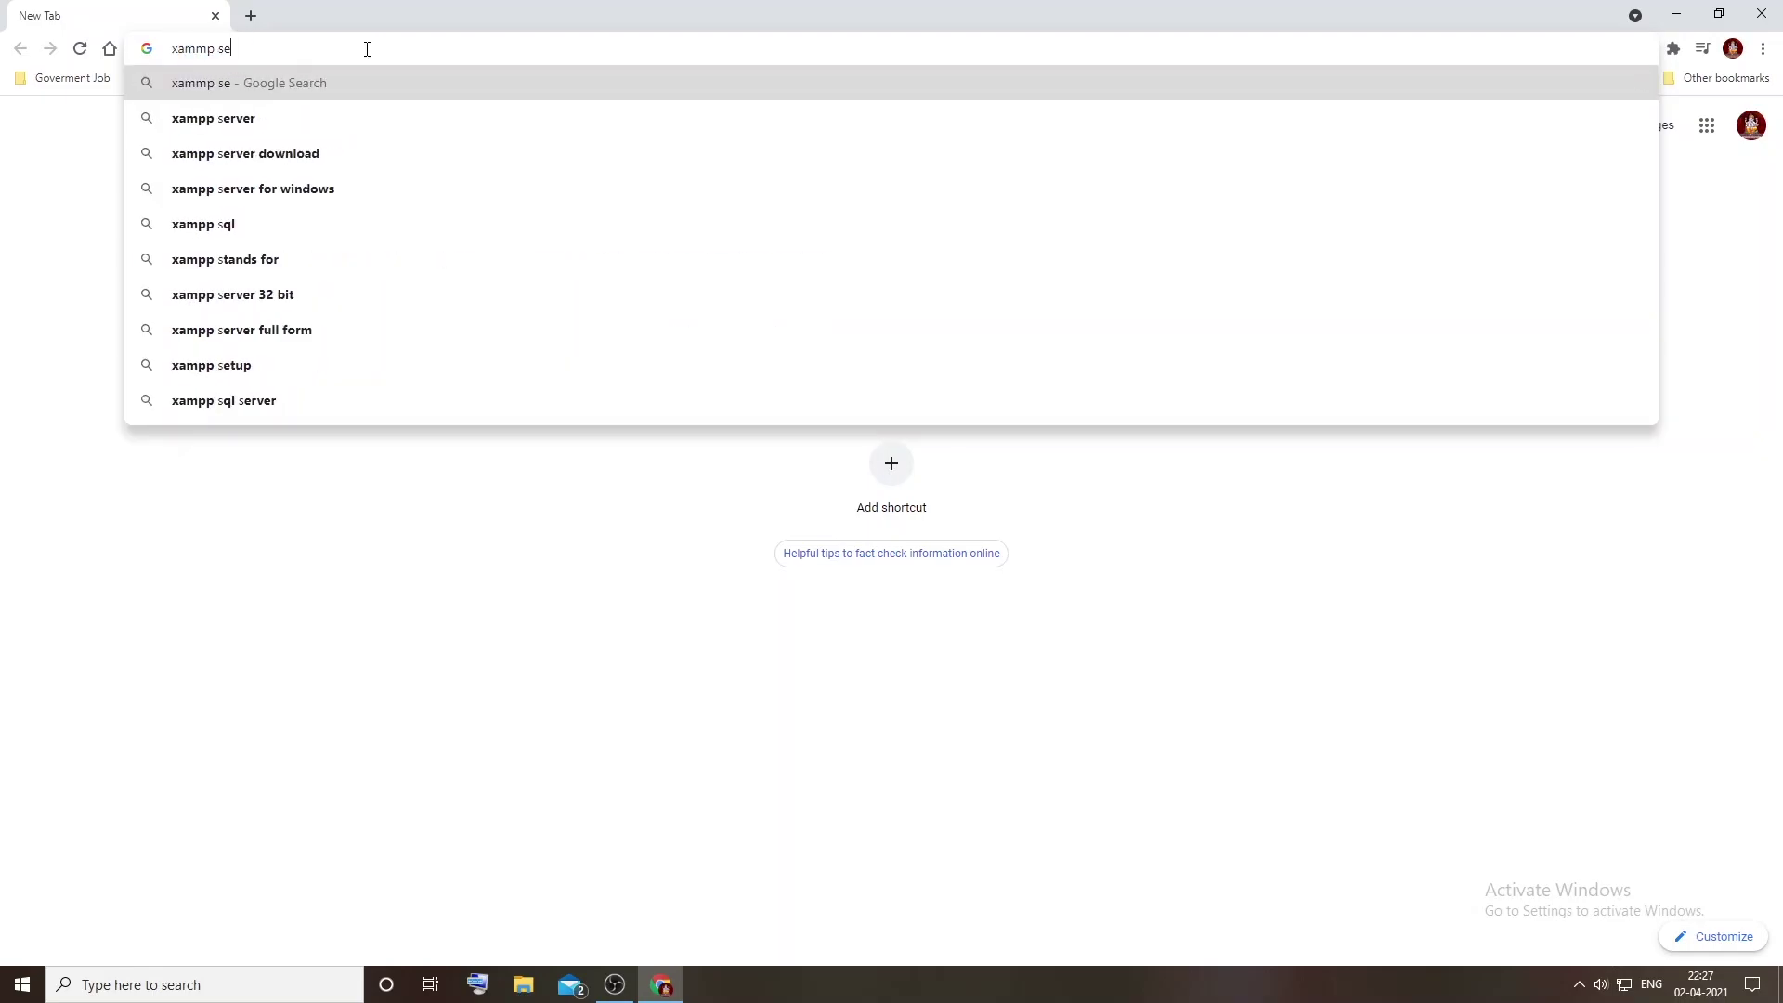
key(Down)
key(Return)
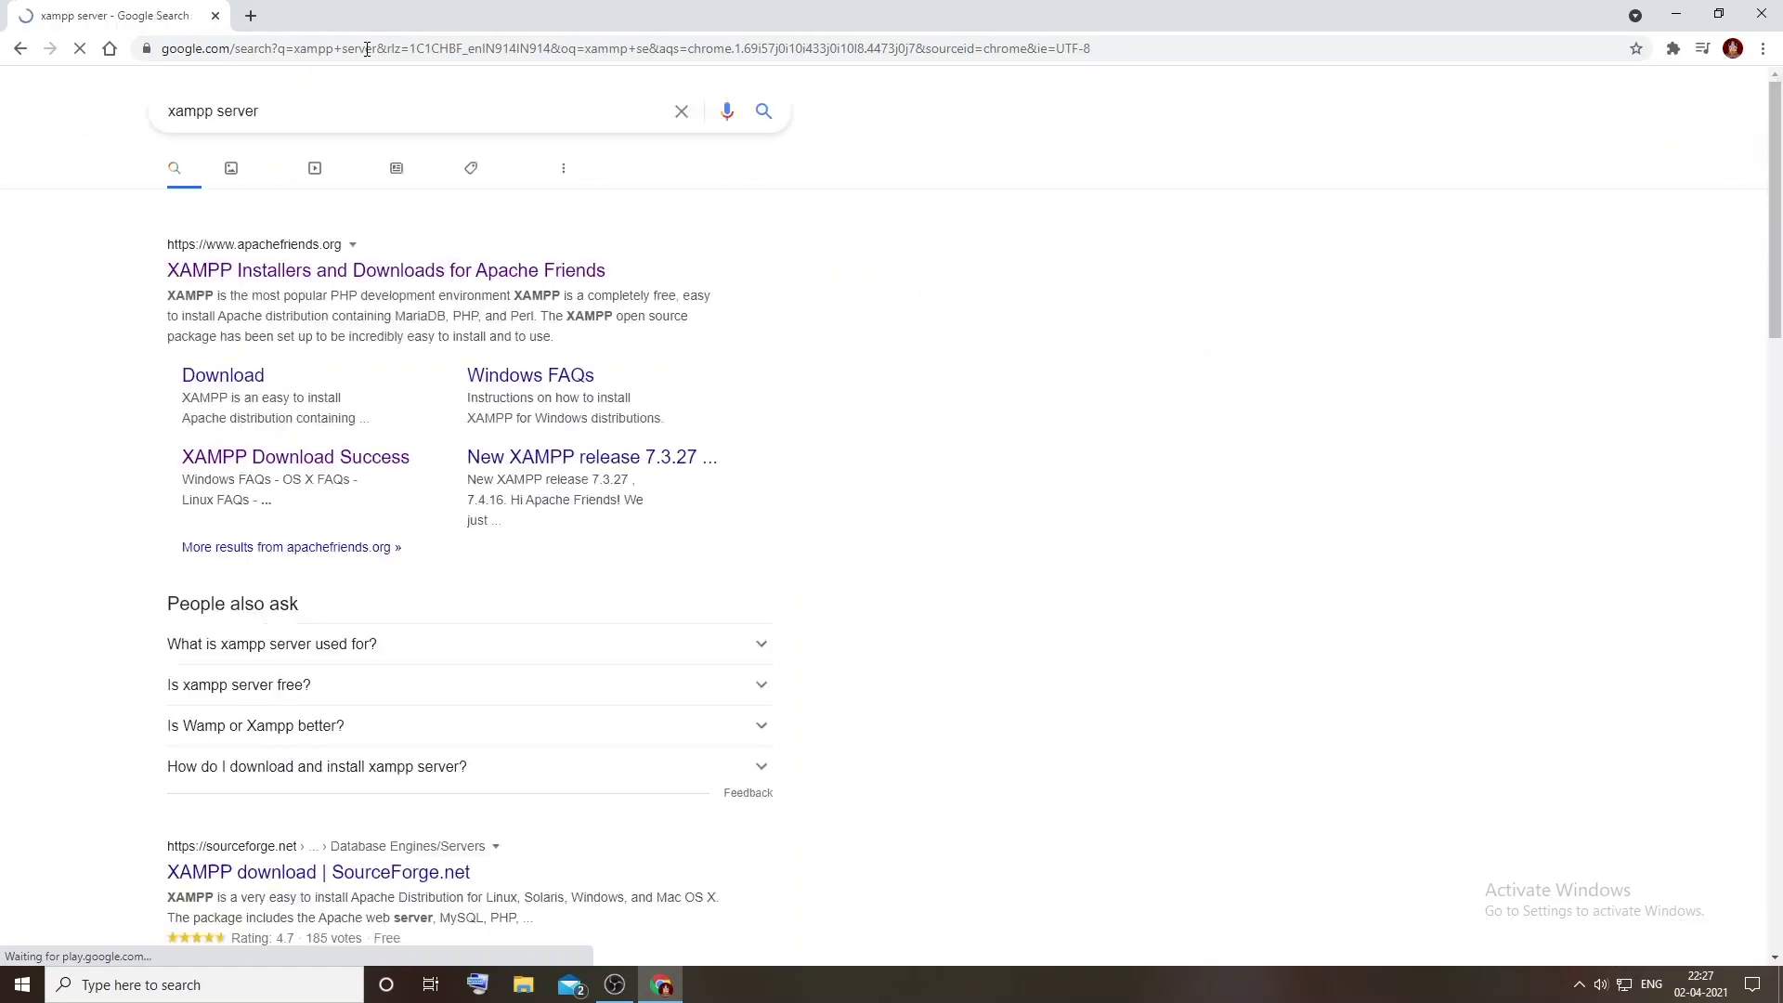
click(304, 274)
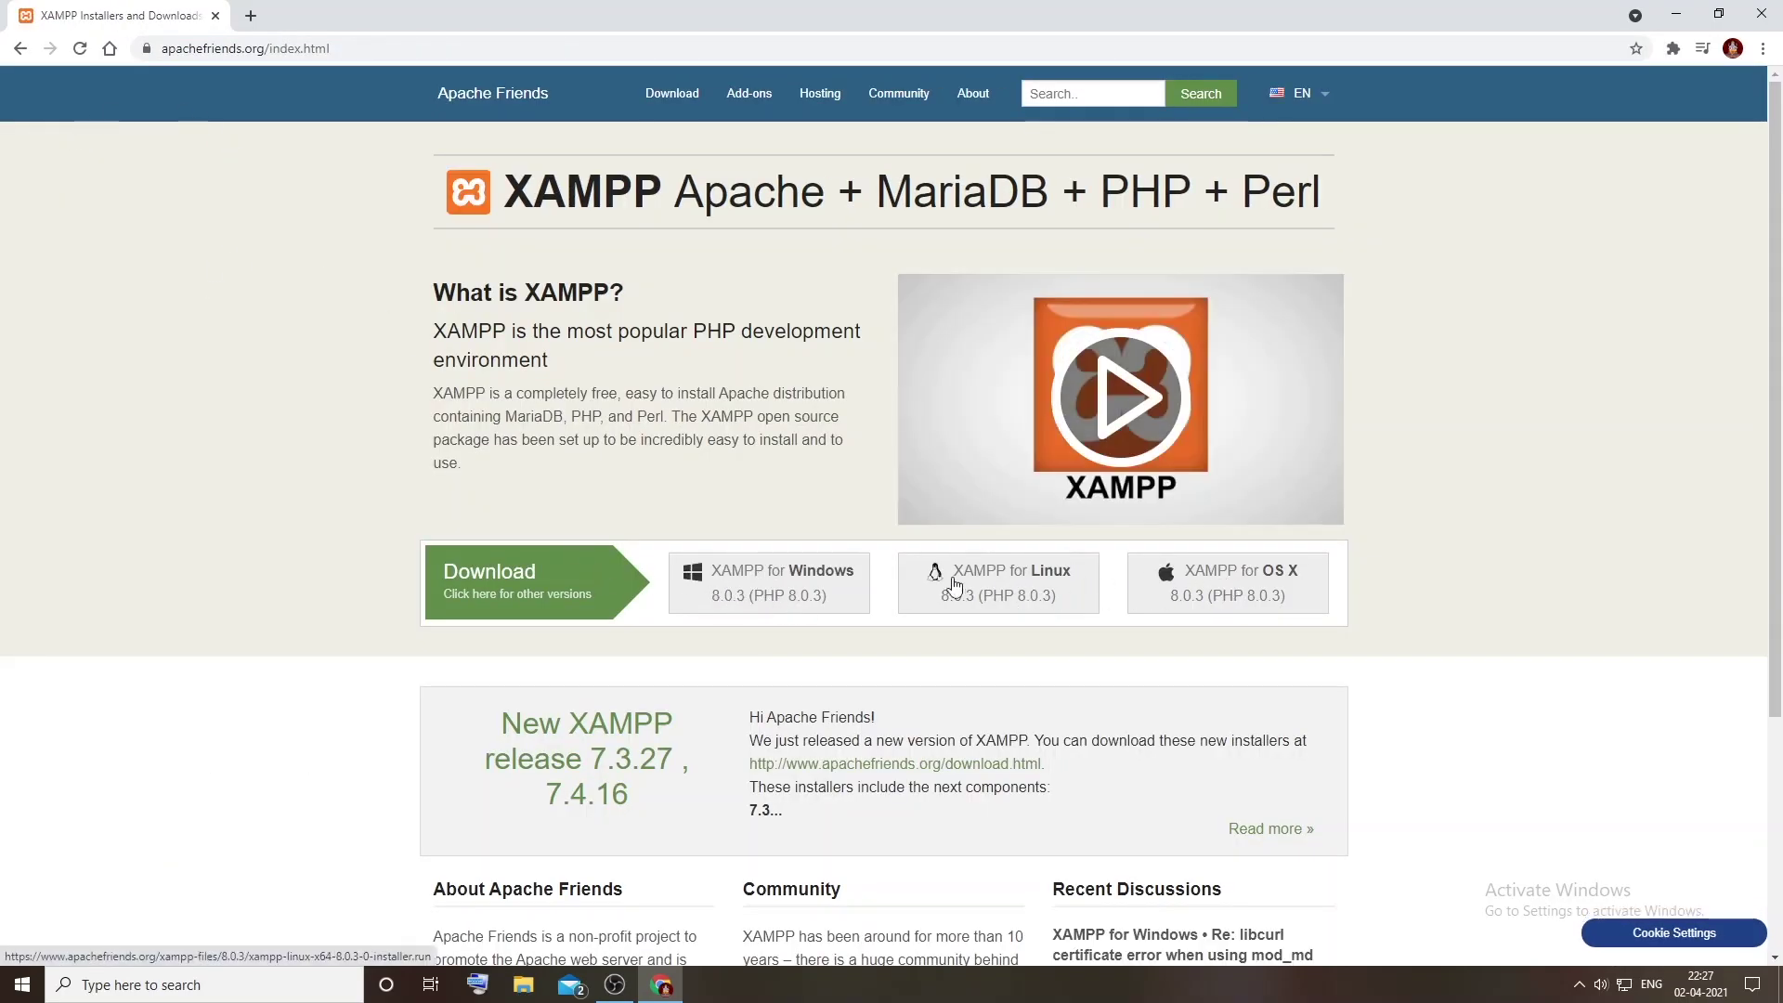
Step: Download the XAMPP for Windows installer and show it in the Downloads folder
click(818, 576)
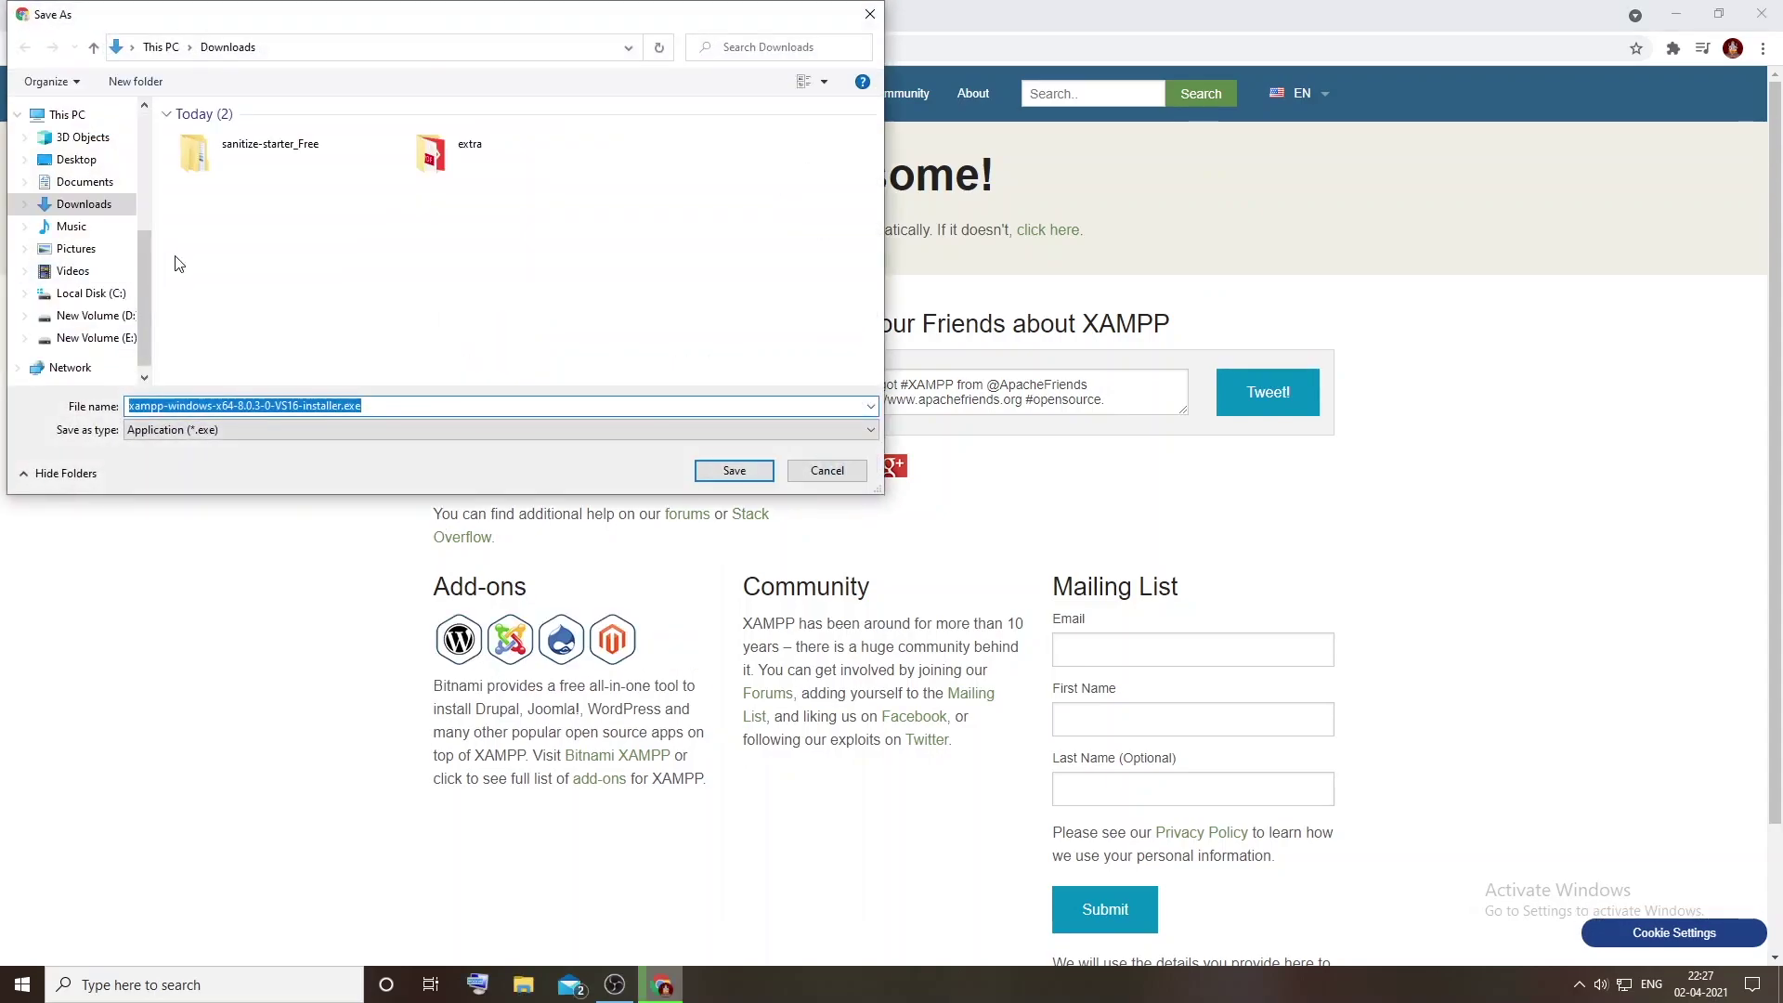
click(733, 474)
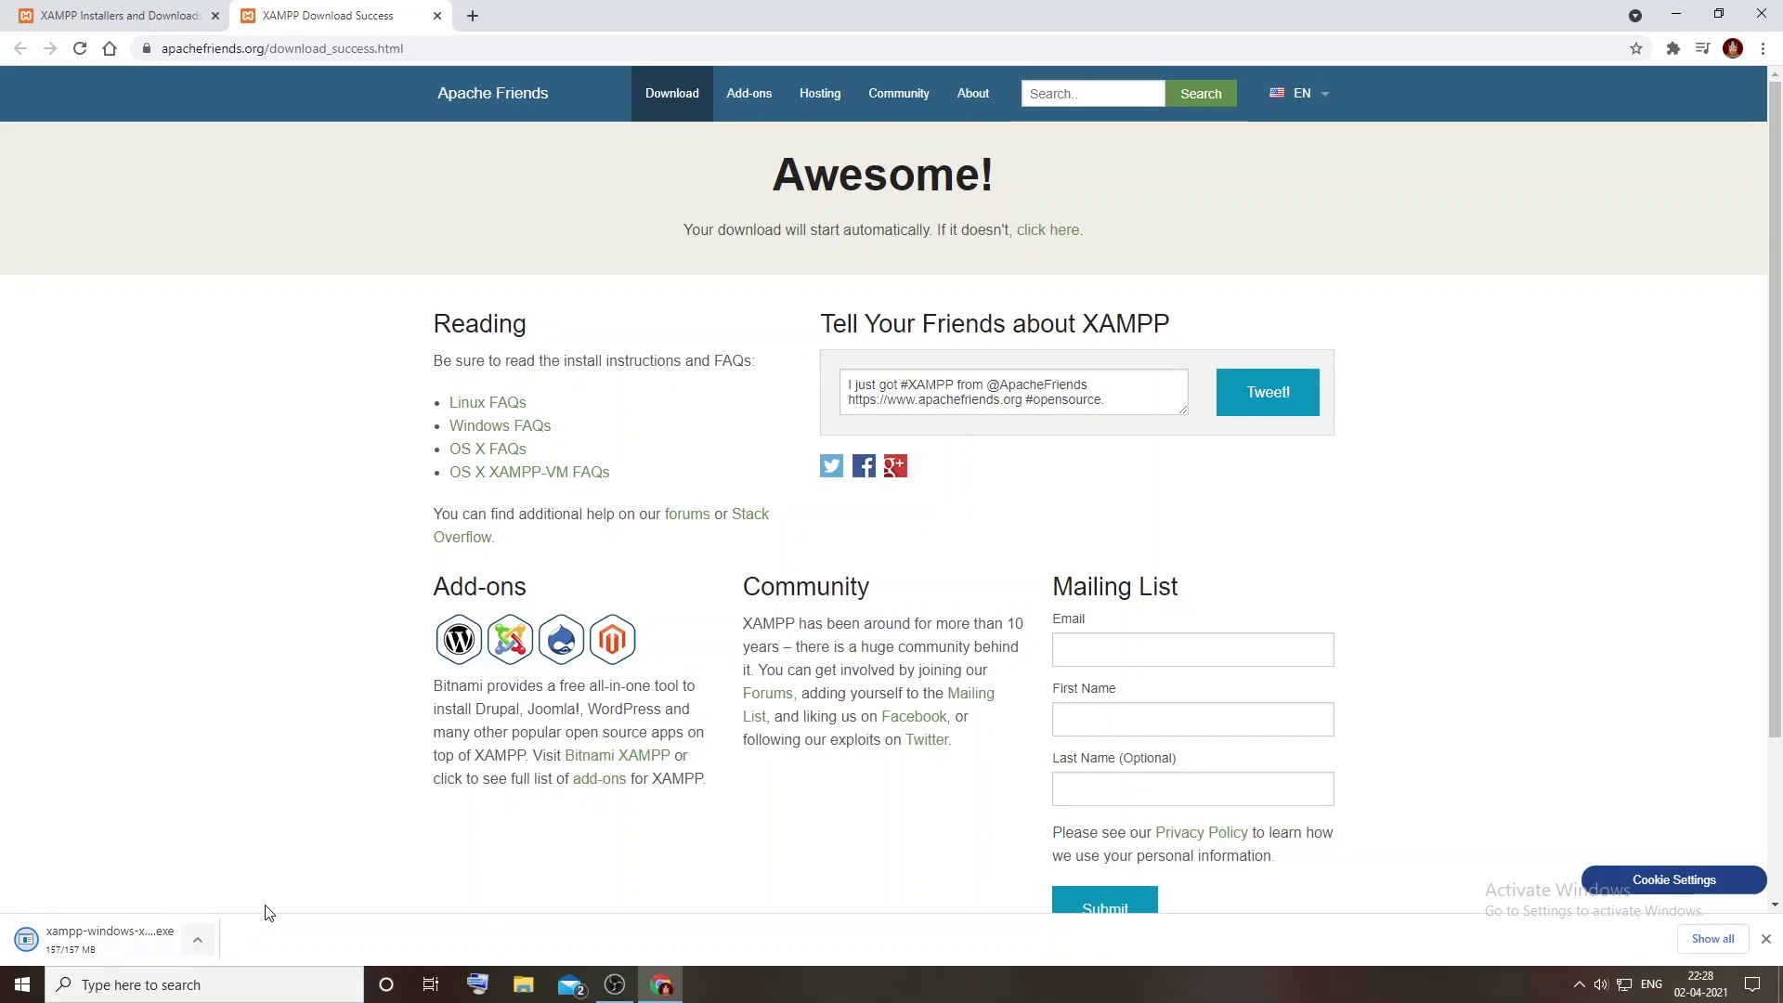
click(193, 940)
click(249, 878)
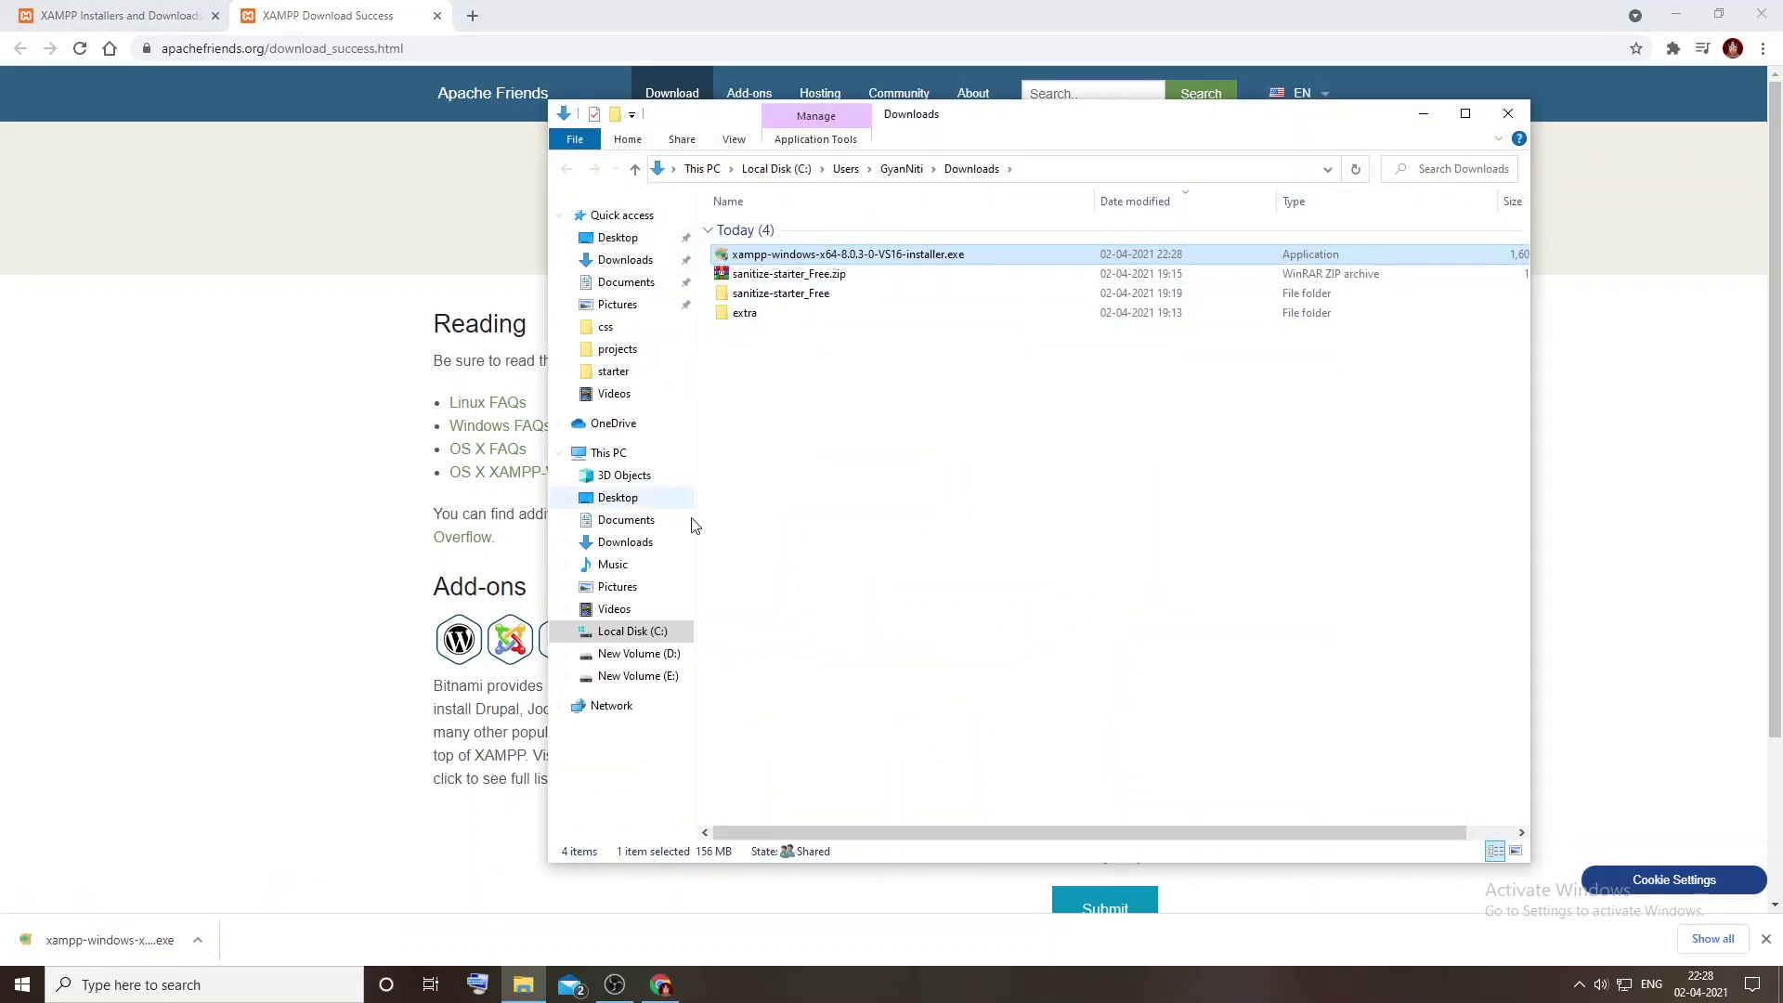
Step: Run xampp-windows-x64-8.0.3-0-VS16-installer.exe and acknowledge the UAC warning with OK
double_click(778, 258)
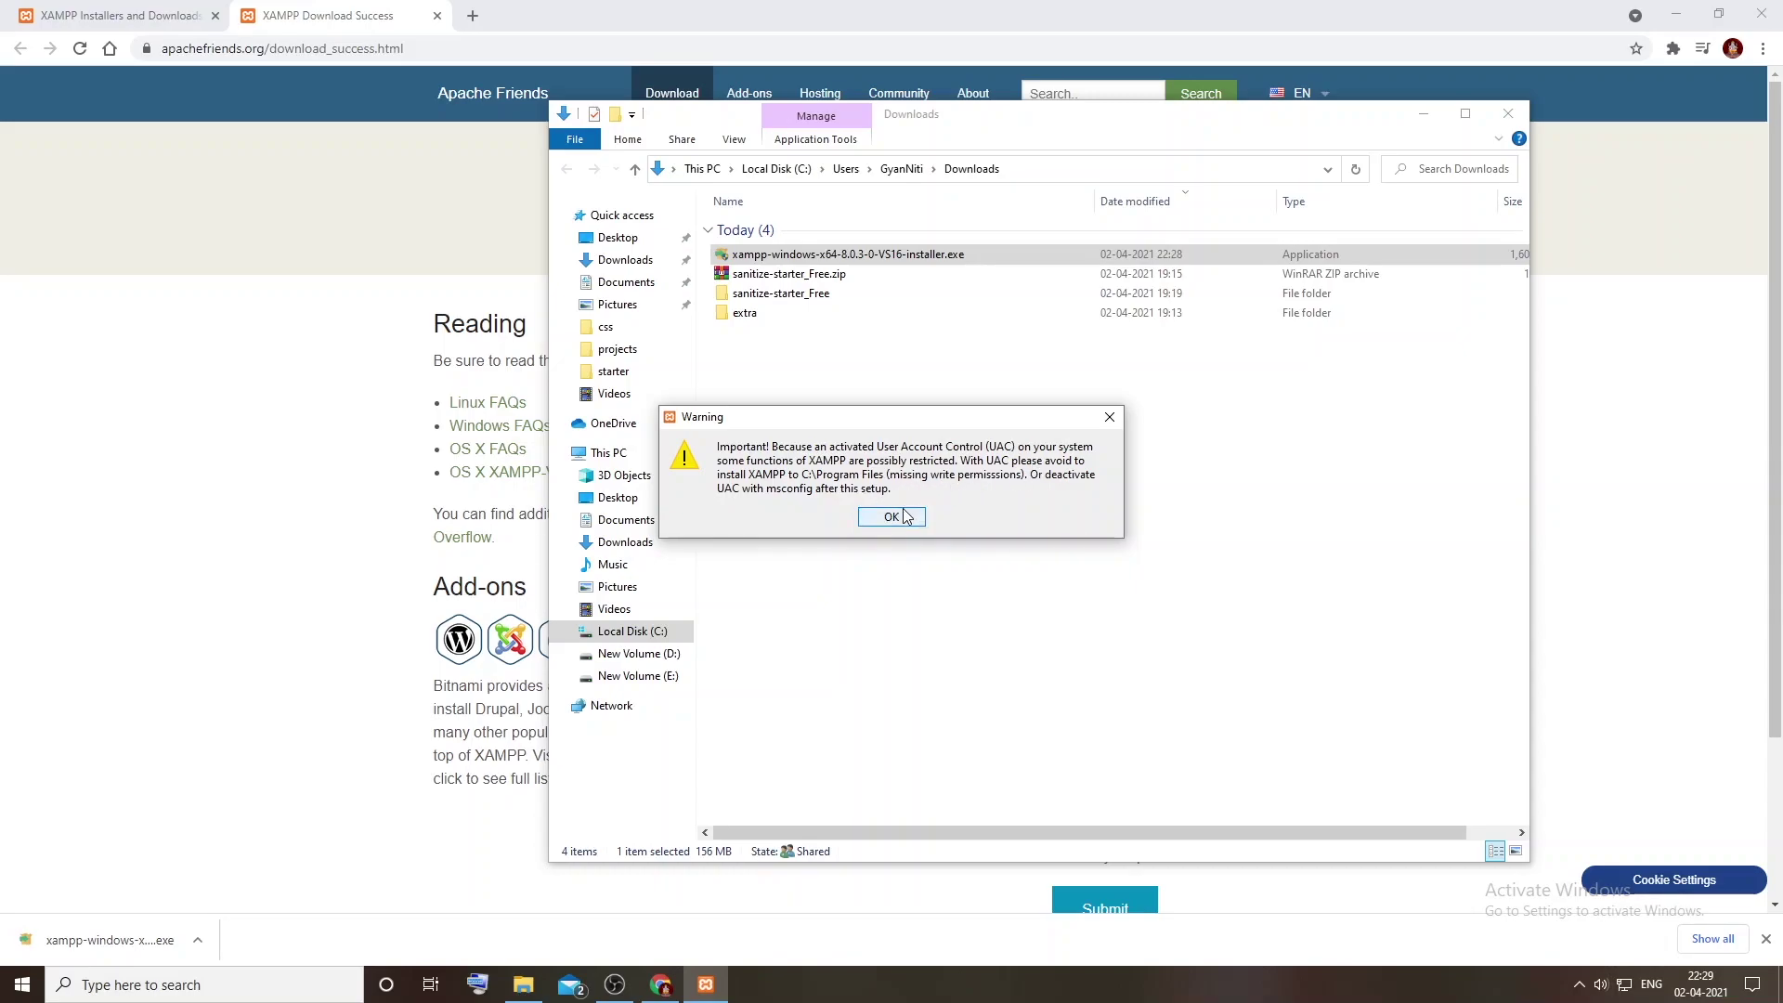
click(903, 517)
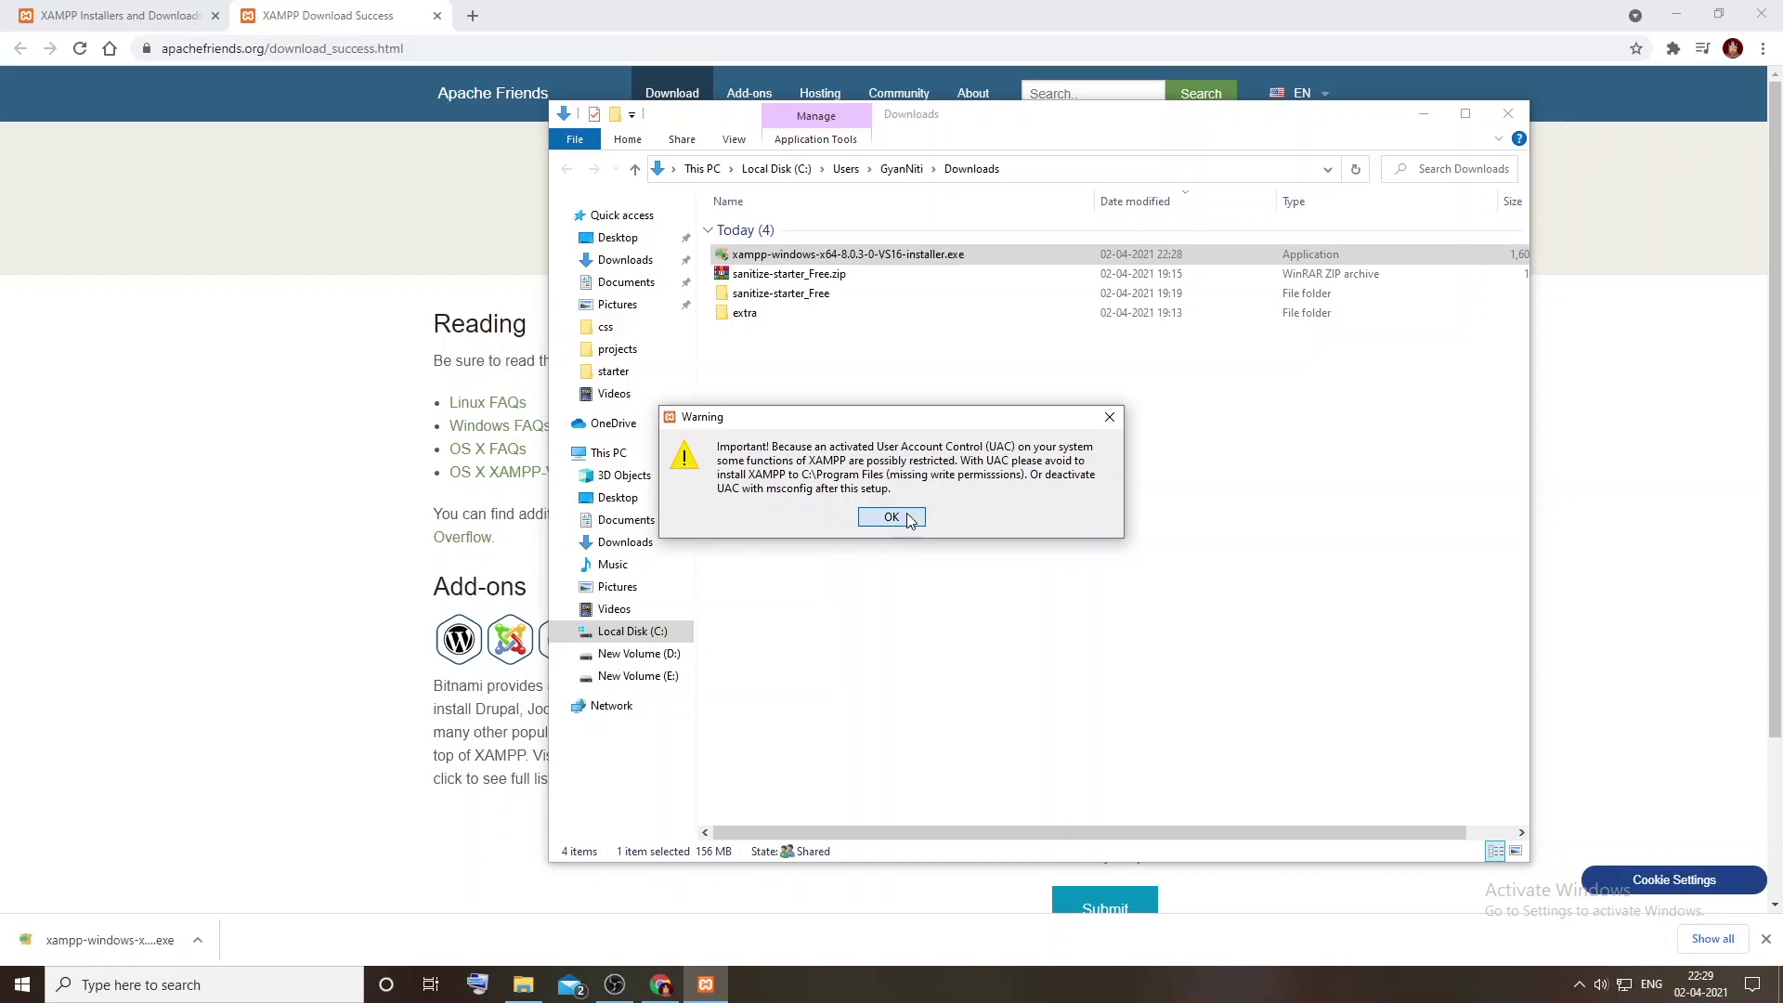
Step: Keep the default components and pick the project folder on drive E: as the install location
click(1009, 674)
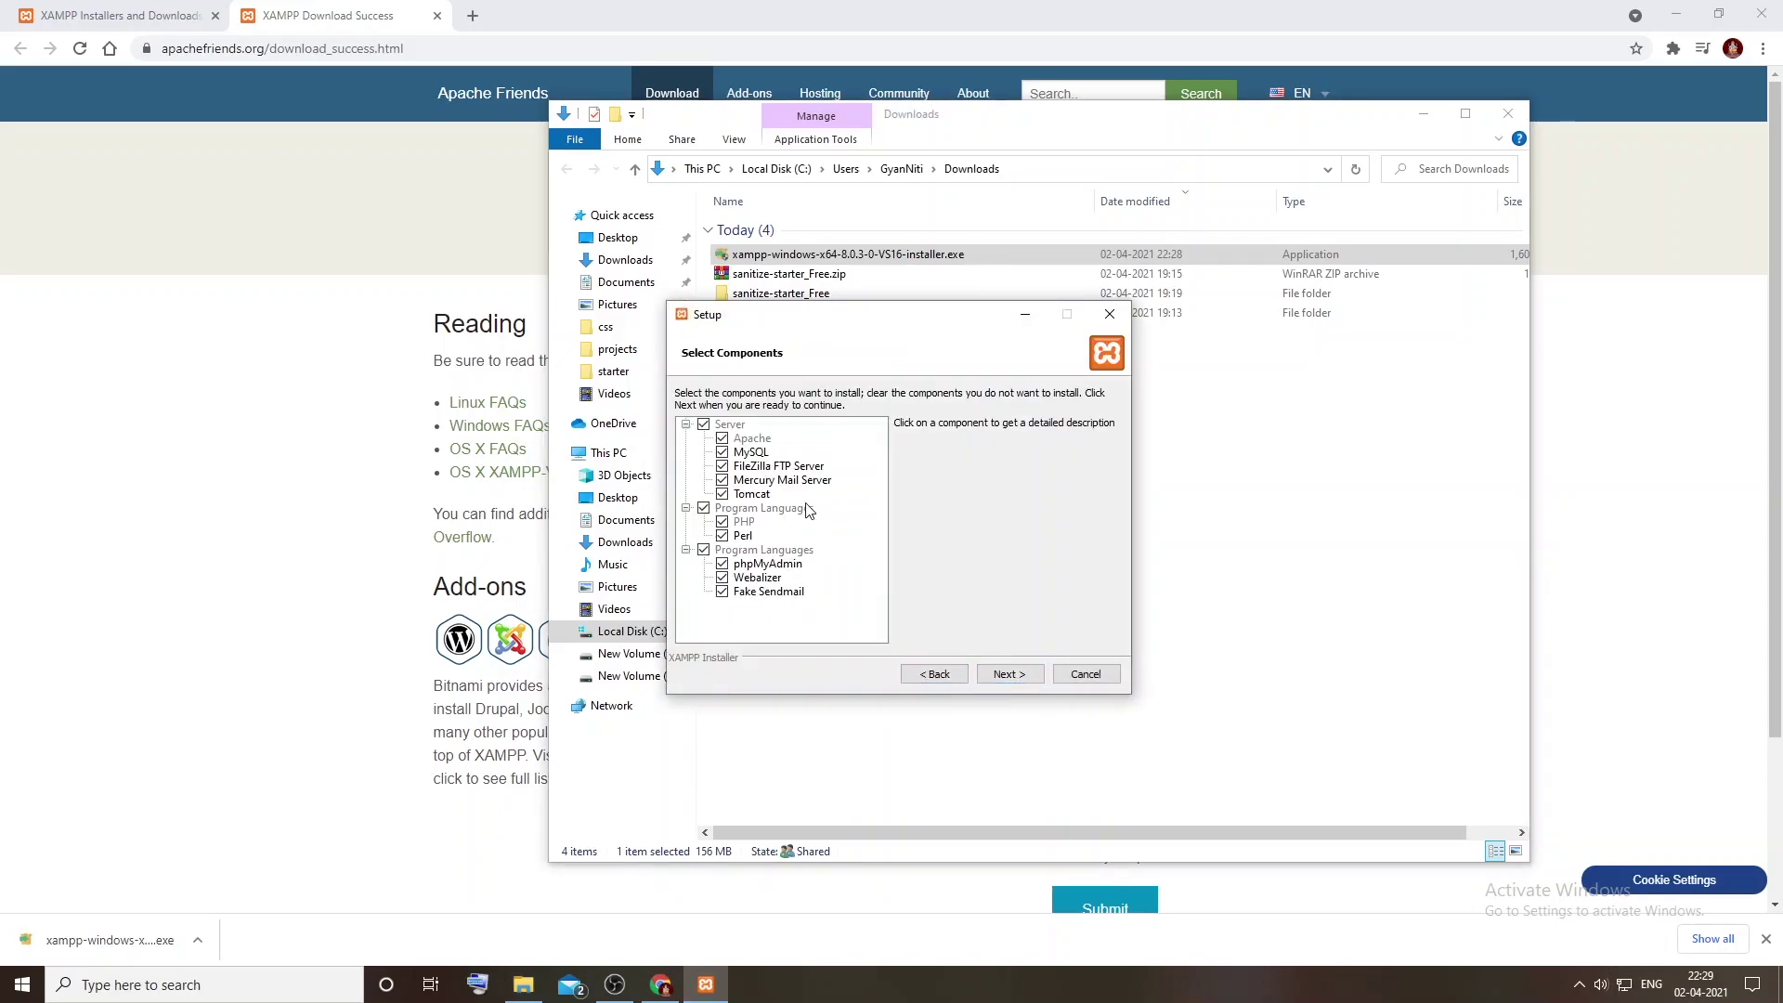
click(1024, 680)
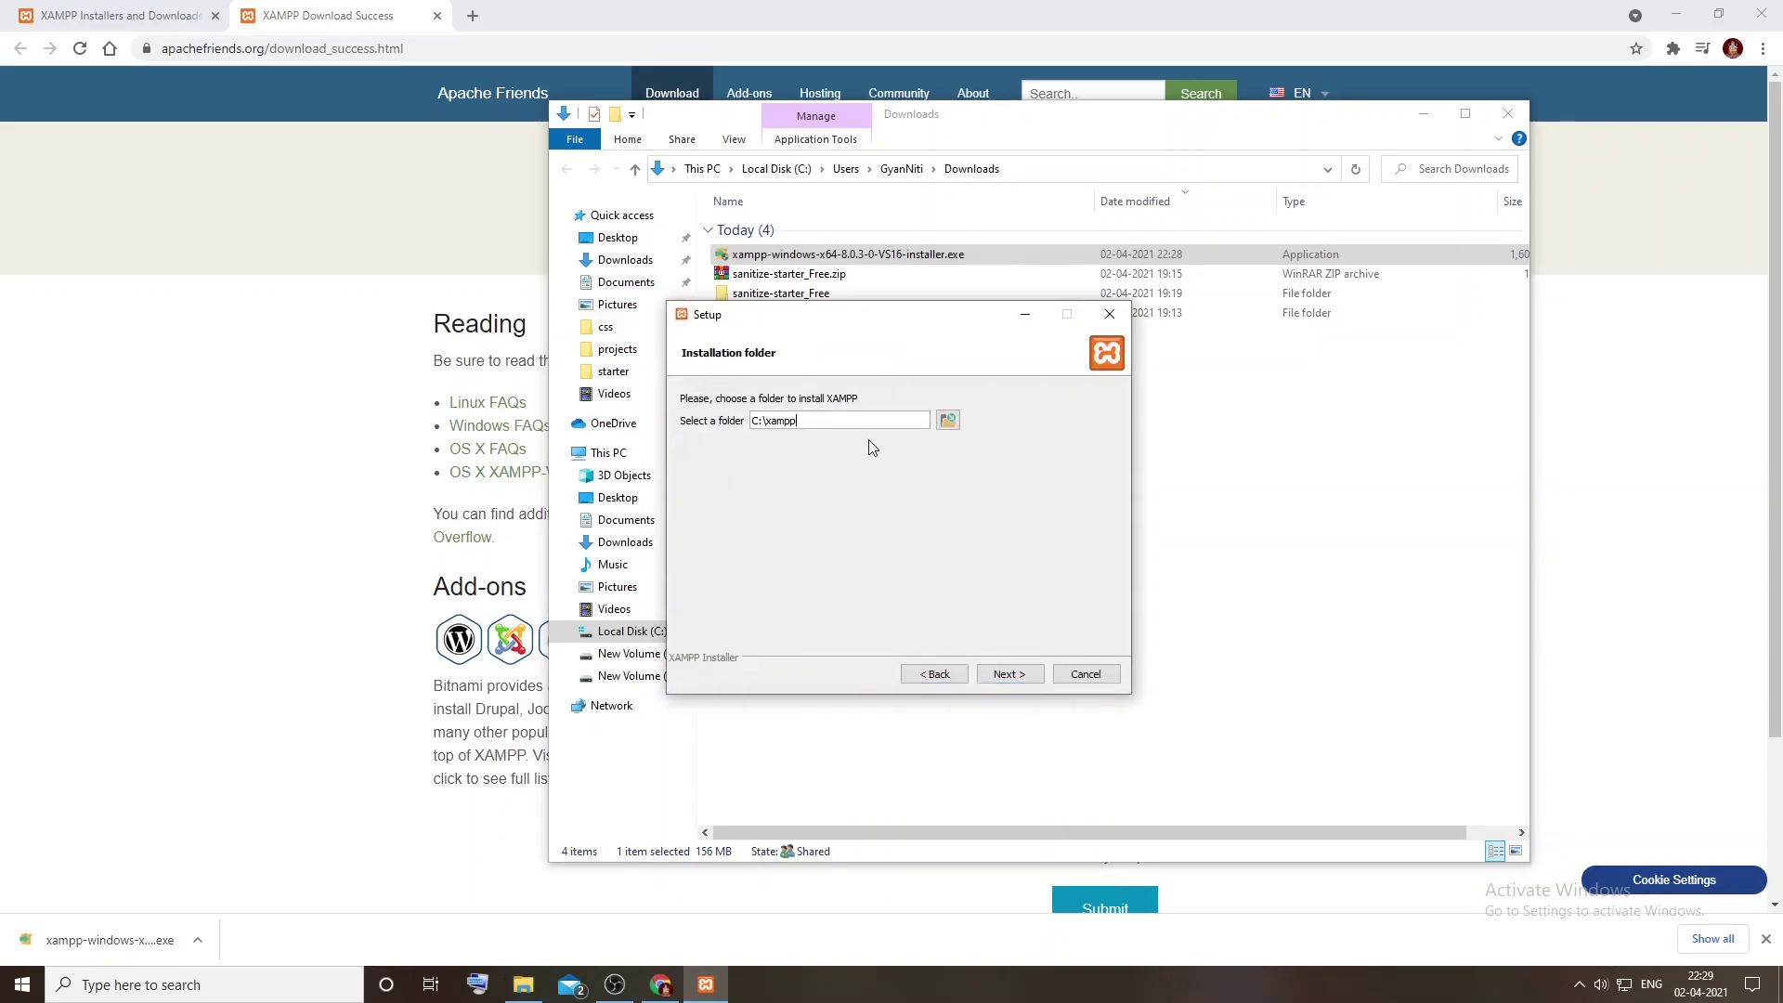
click(947, 420)
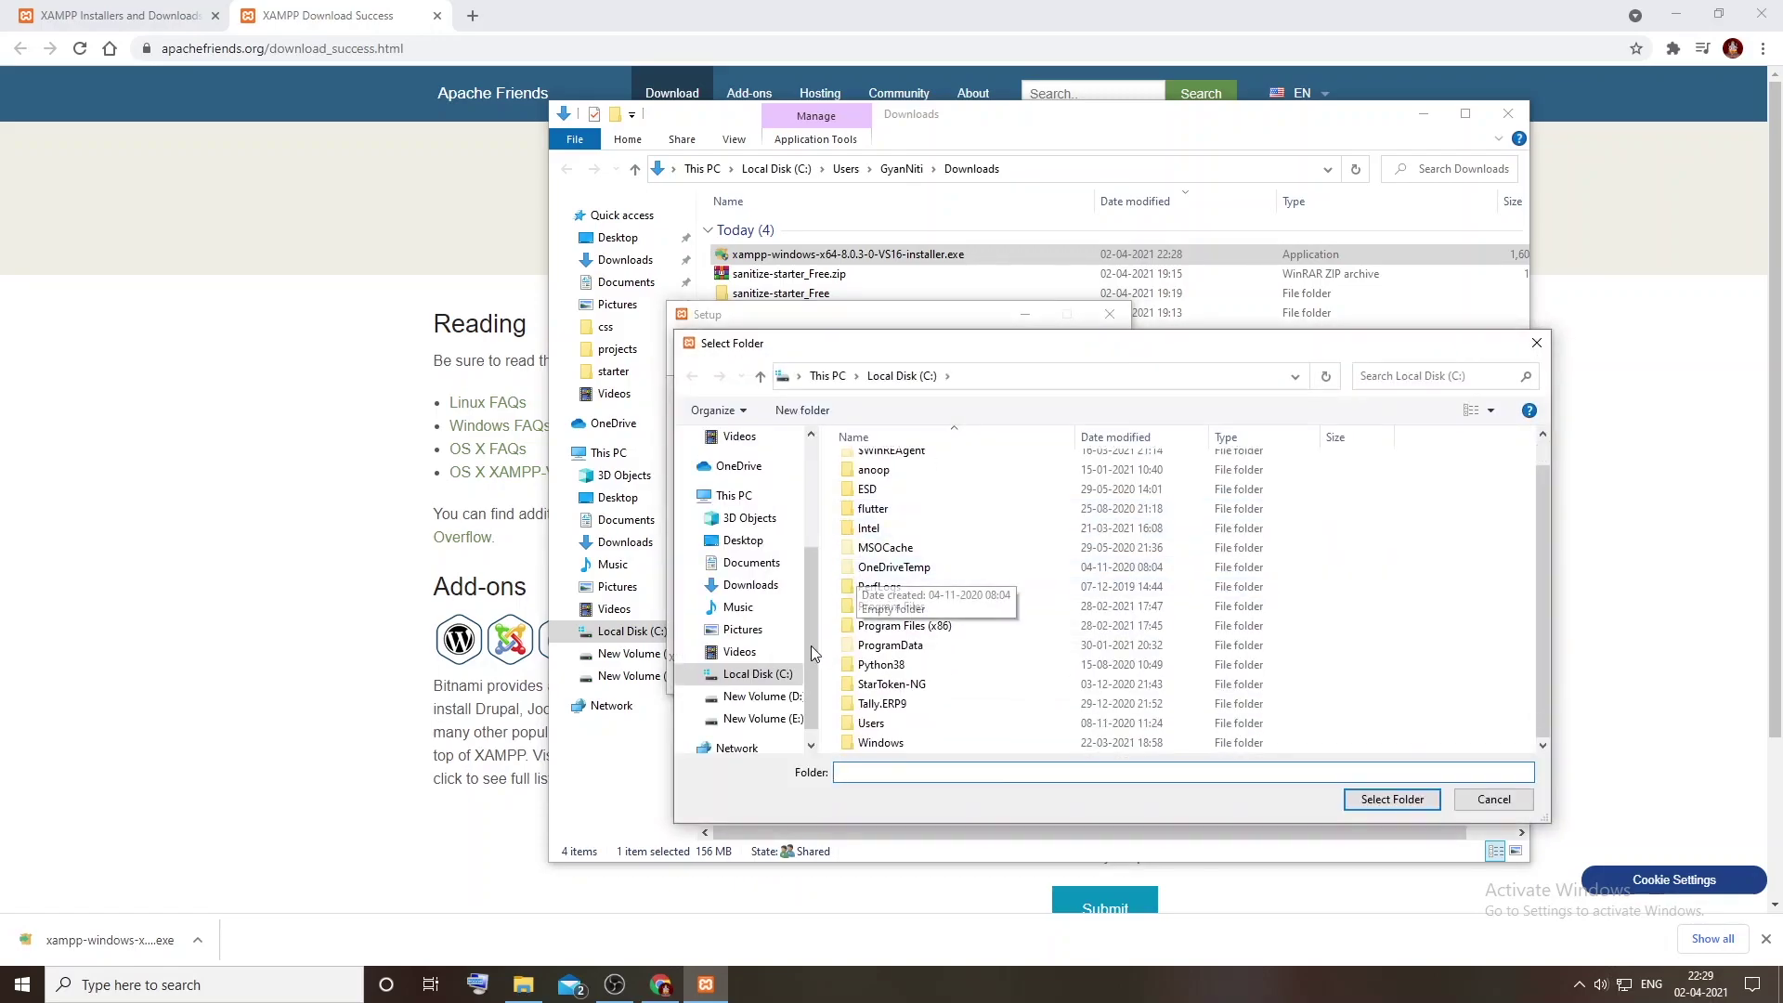
click(754, 718)
double_click(883, 562)
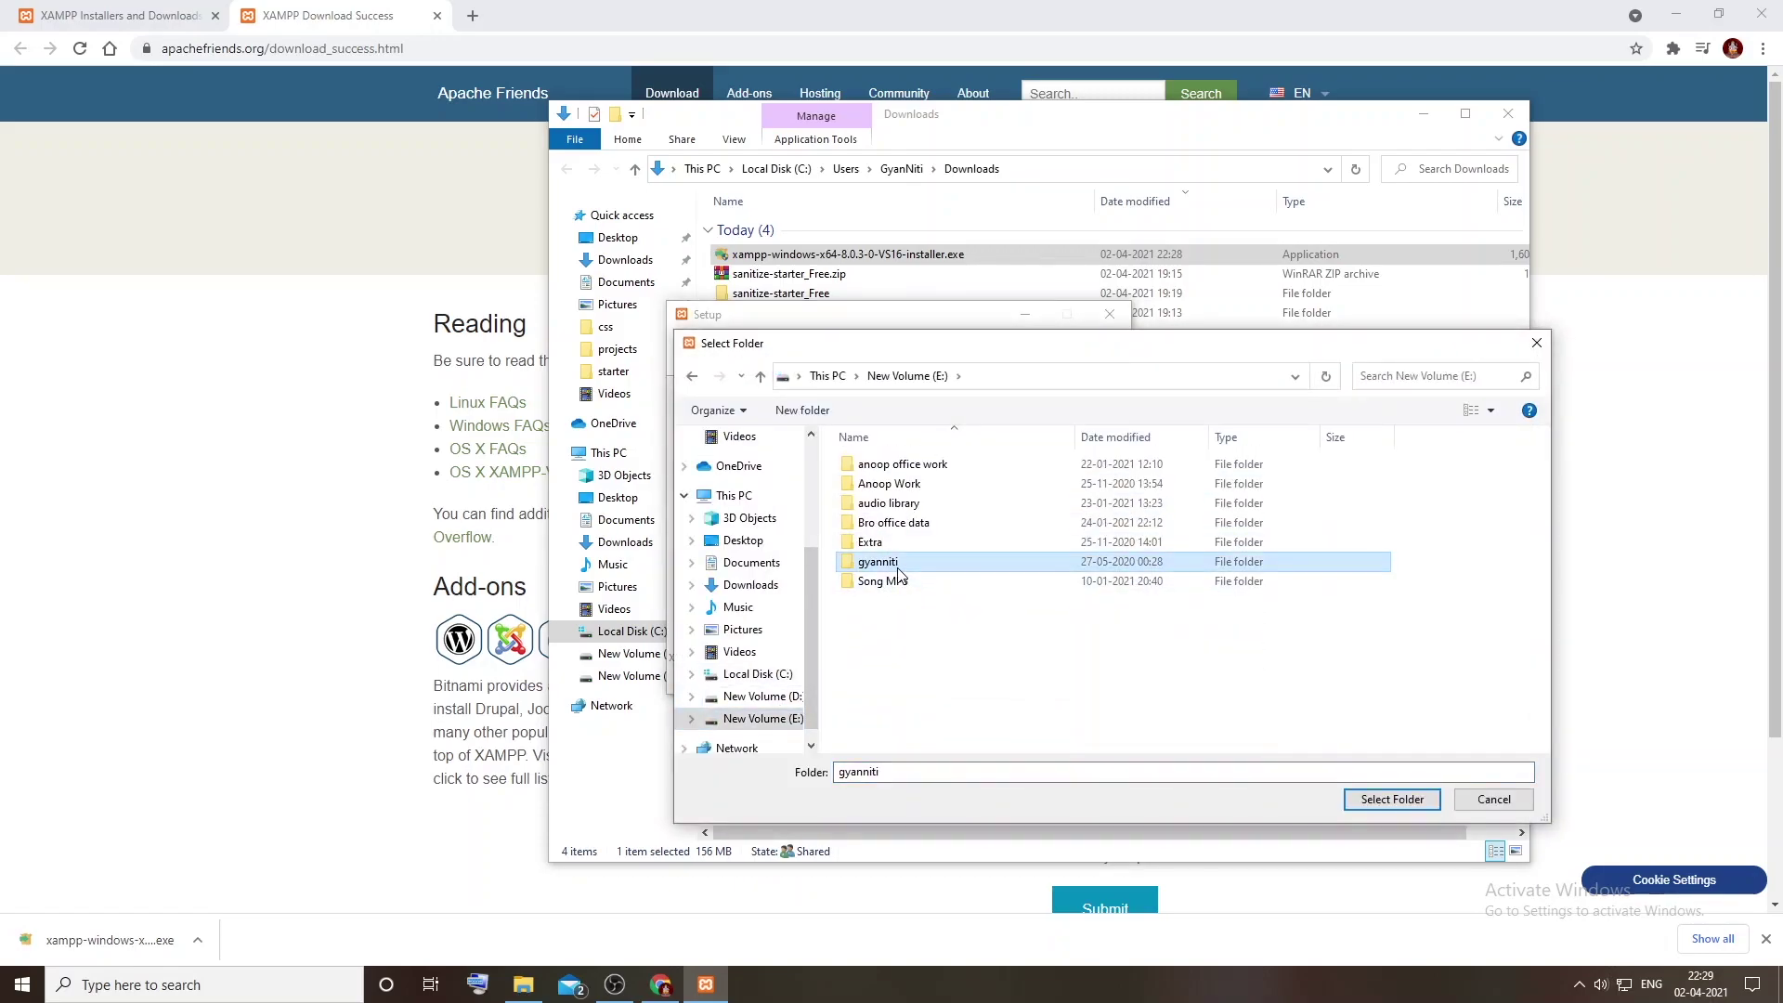
click(882, 484)
click(878, 489)
click(926, 543)
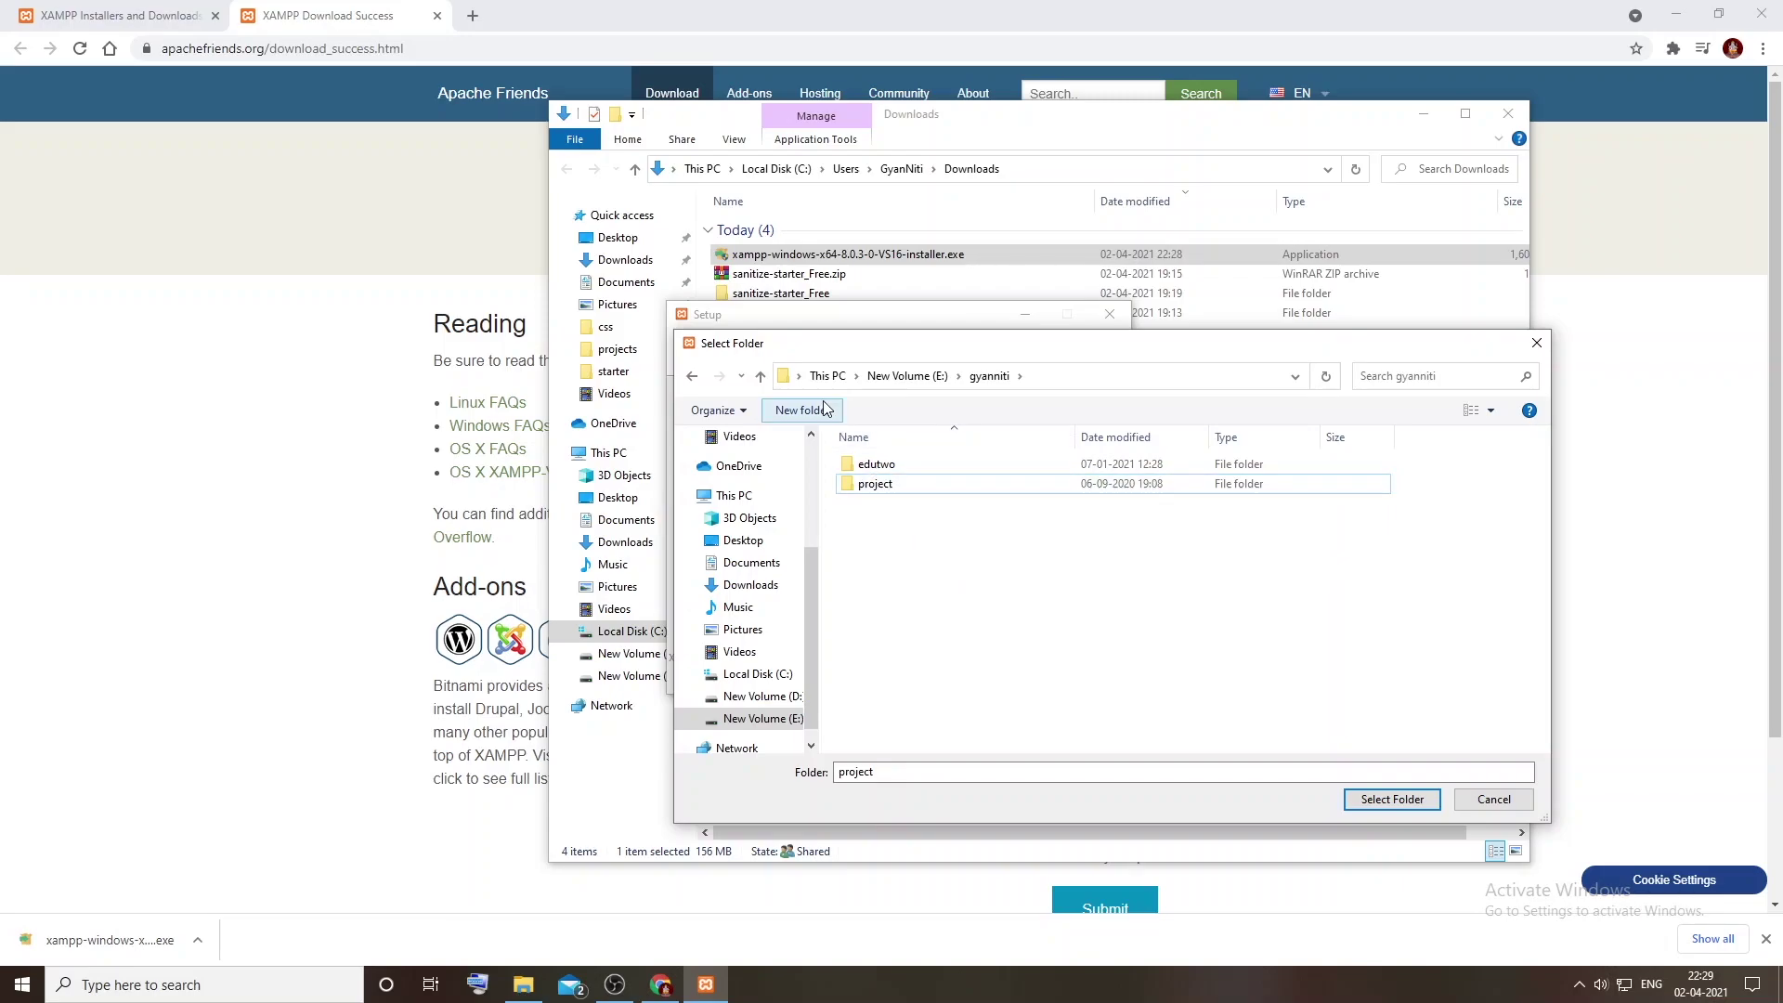
click(1393, 799)
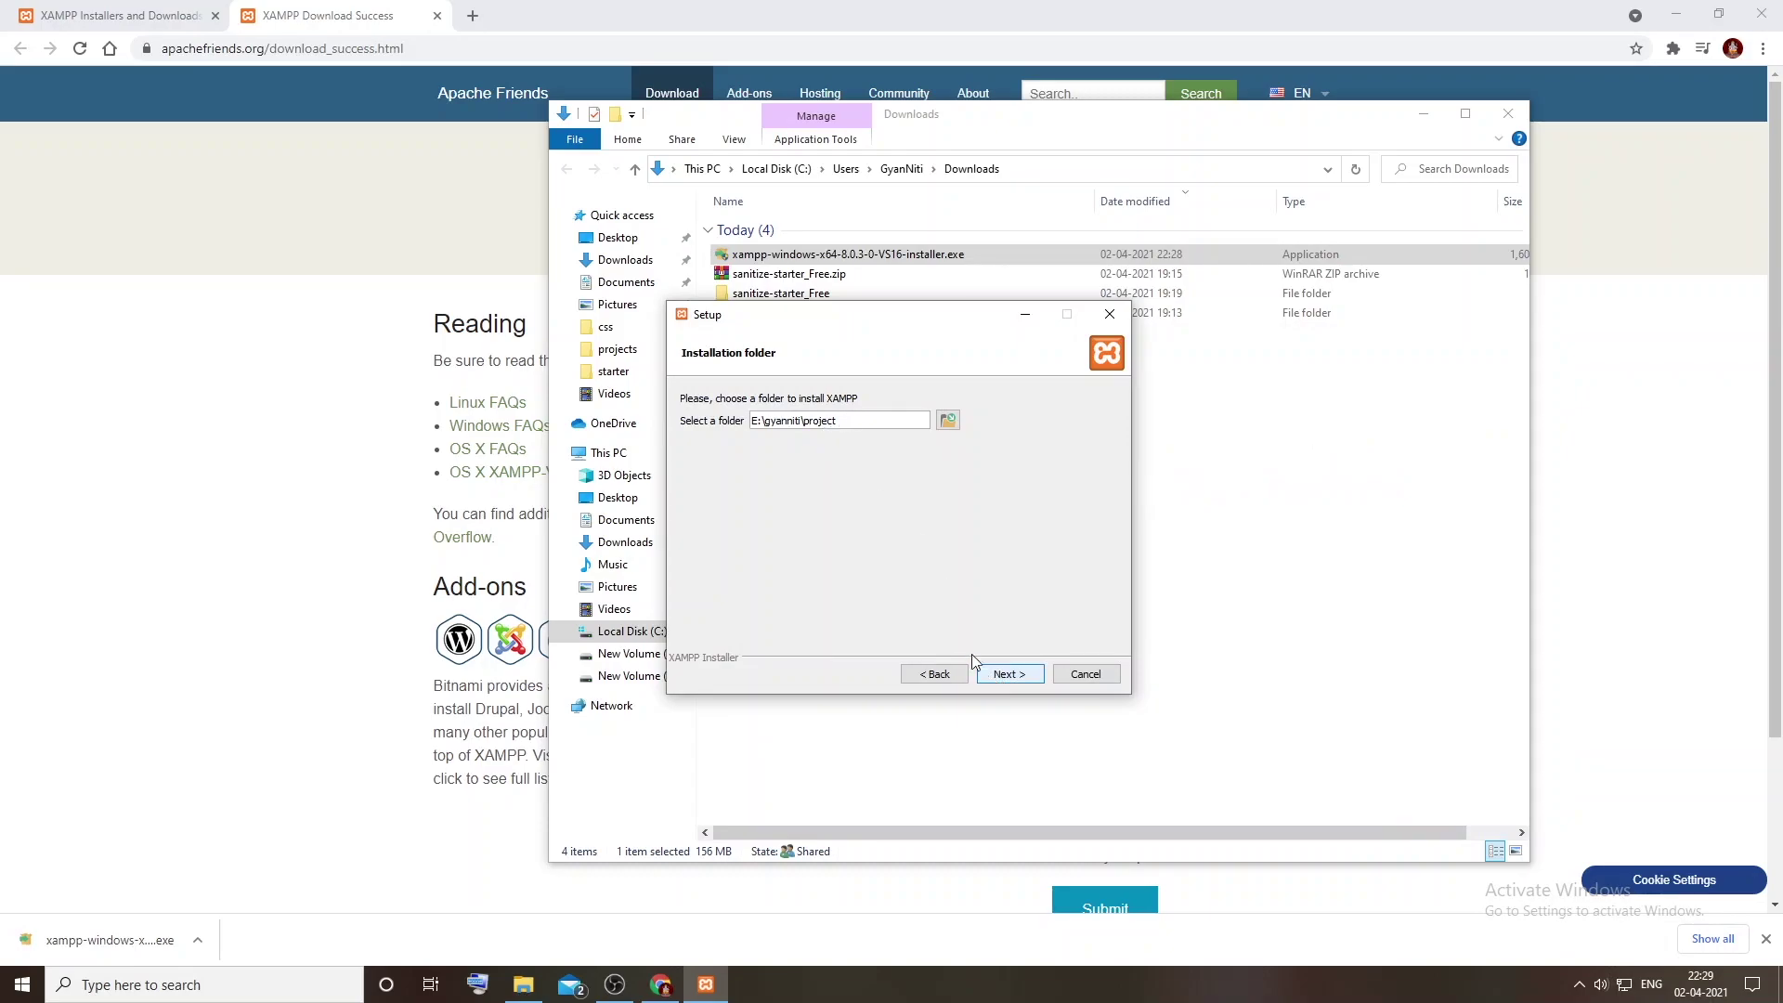
Step: Create a new 'xampp' folder inside project and select it as the installation folder
click(948, 420)
click(803, 410)
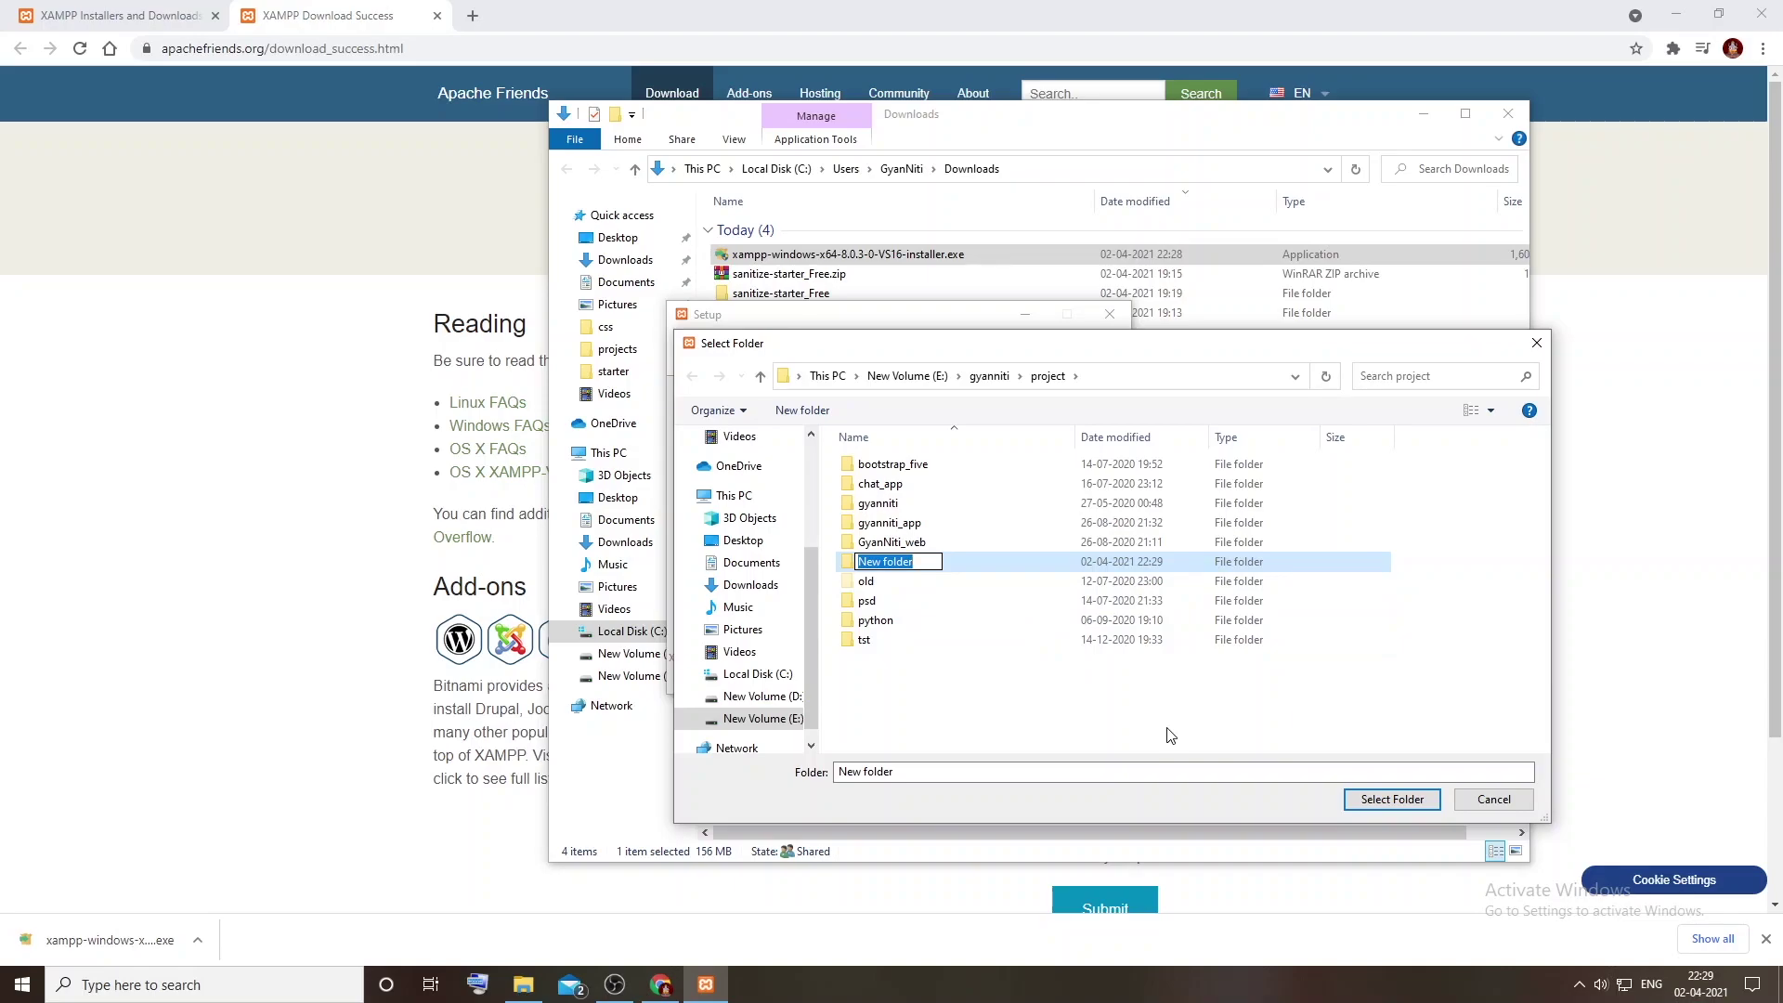
text(xamm)
key(BackSpace)
text(pp)
key(Return)
key(Return)
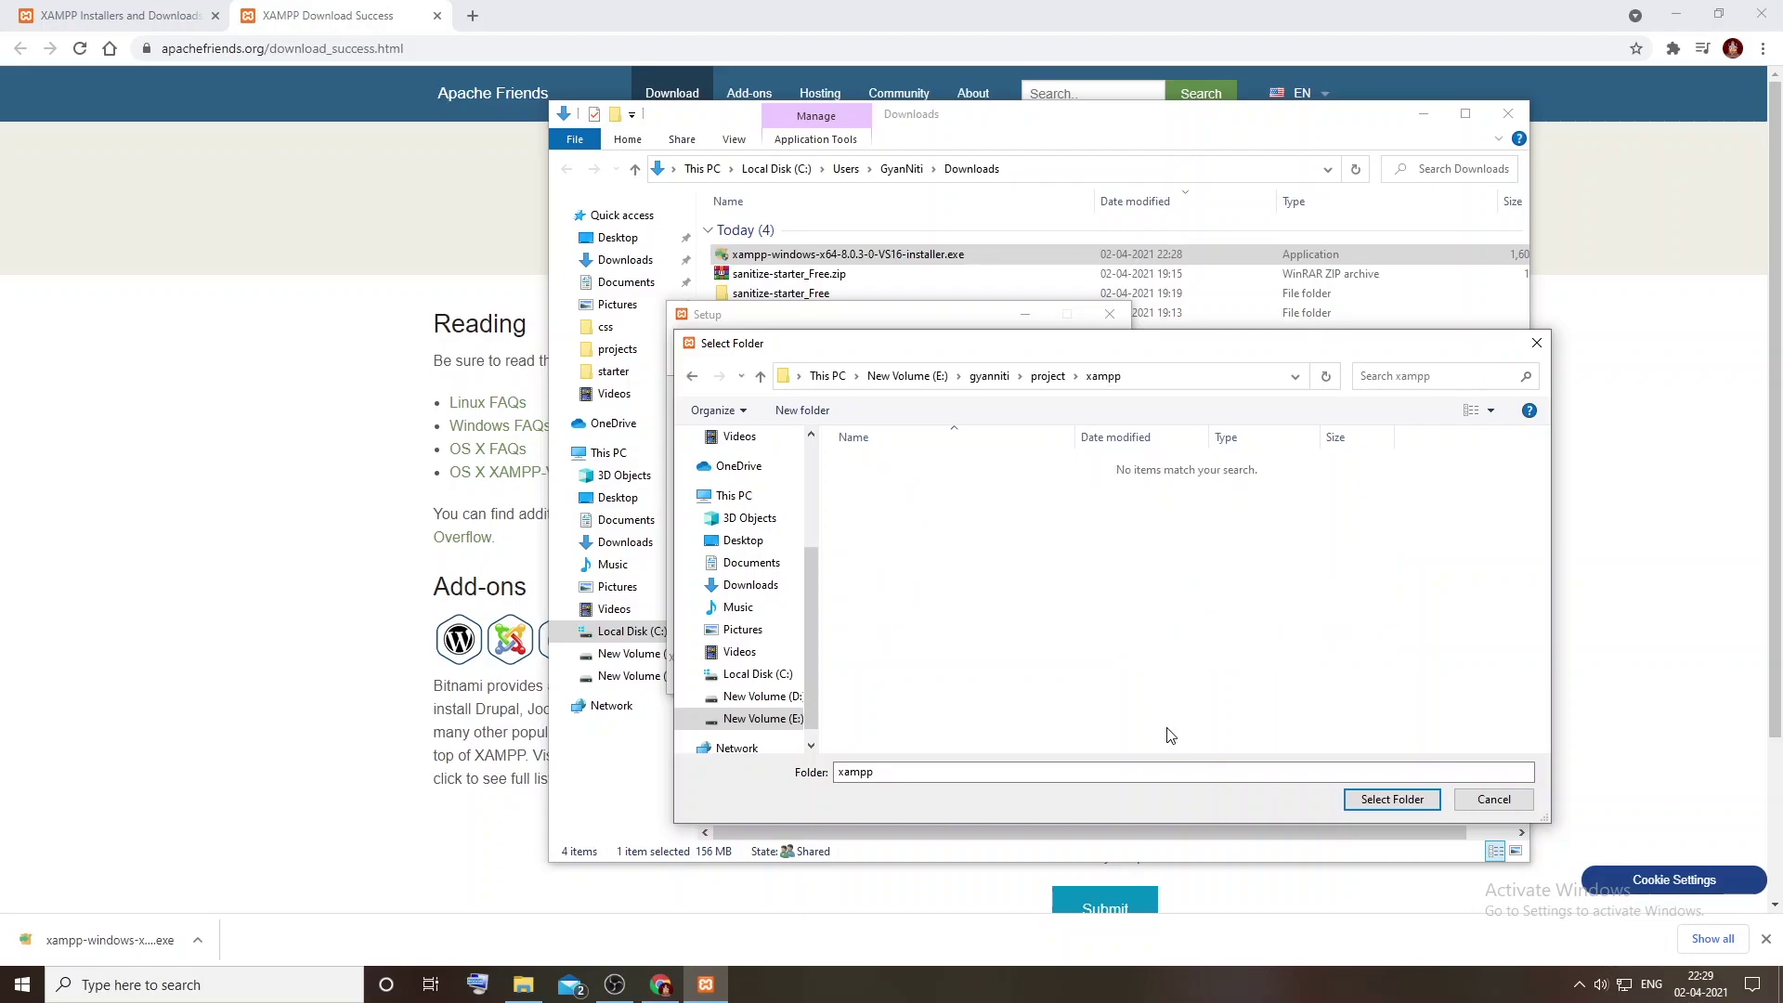
click(1392, 800)
Step: Keep English as the language, skip the Bitnami page, and start the XAMPP installation
click(1009, 674)
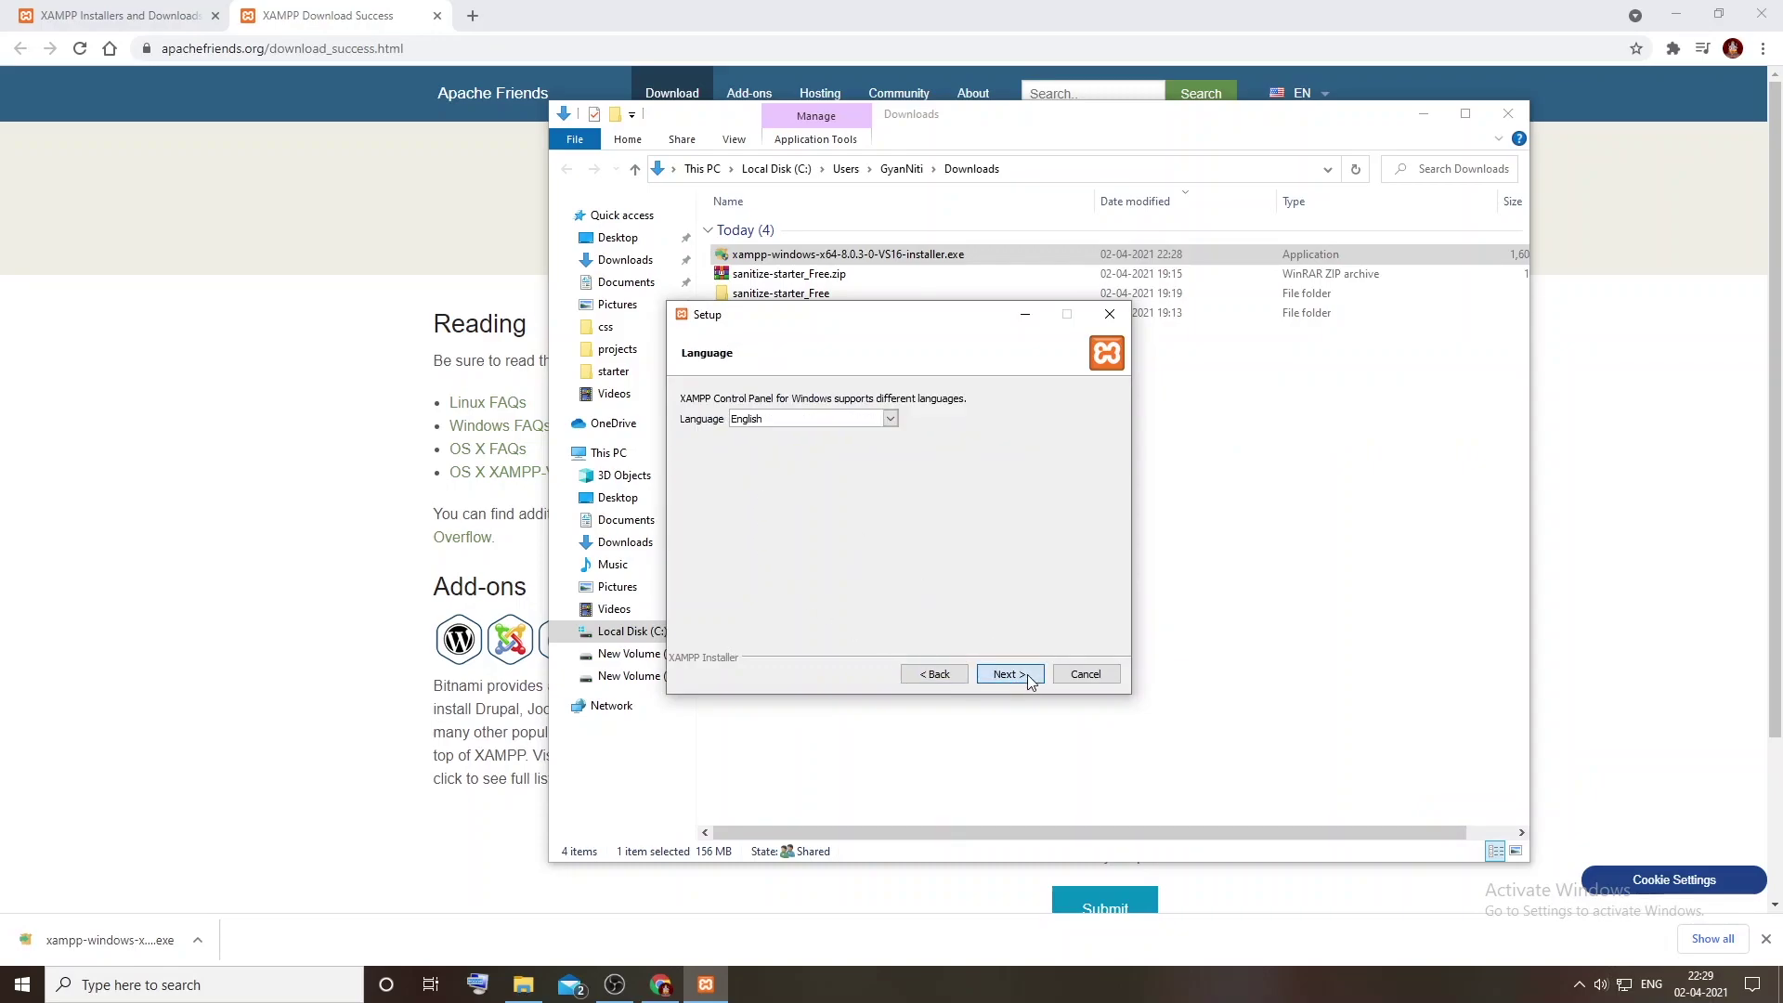
click(1028, 674)
click(1008, 675)
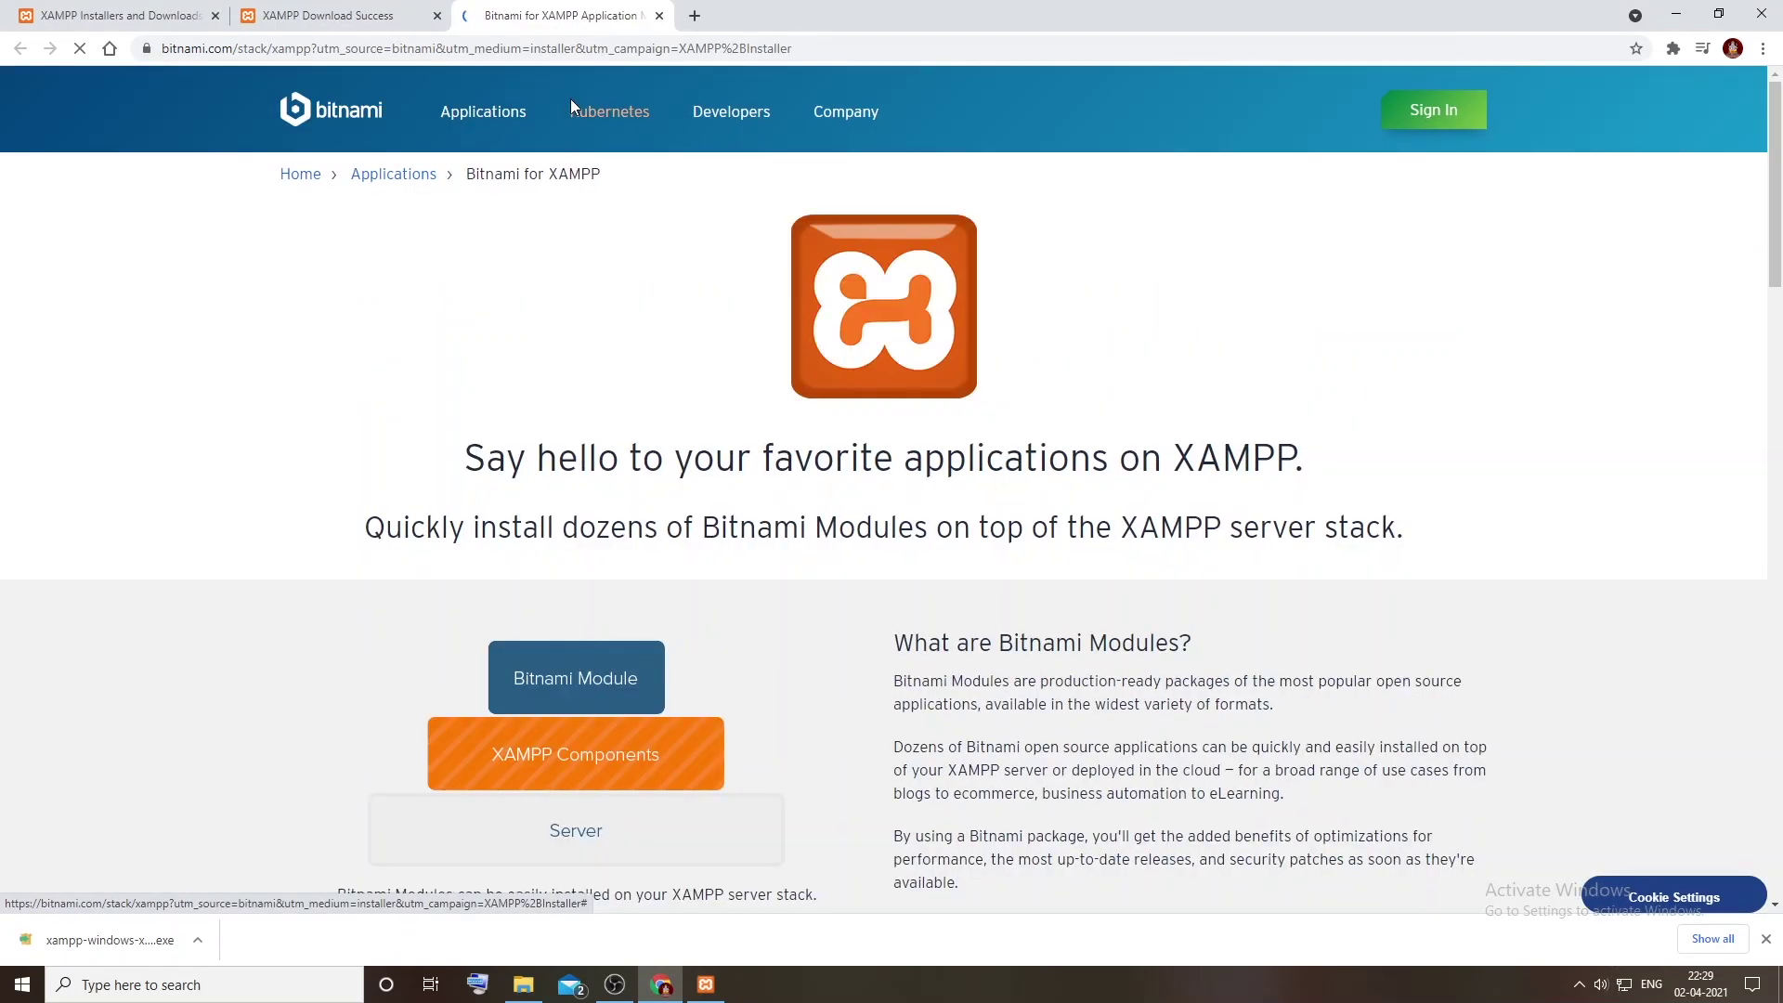
click(710, 987)
click(1009, 678)
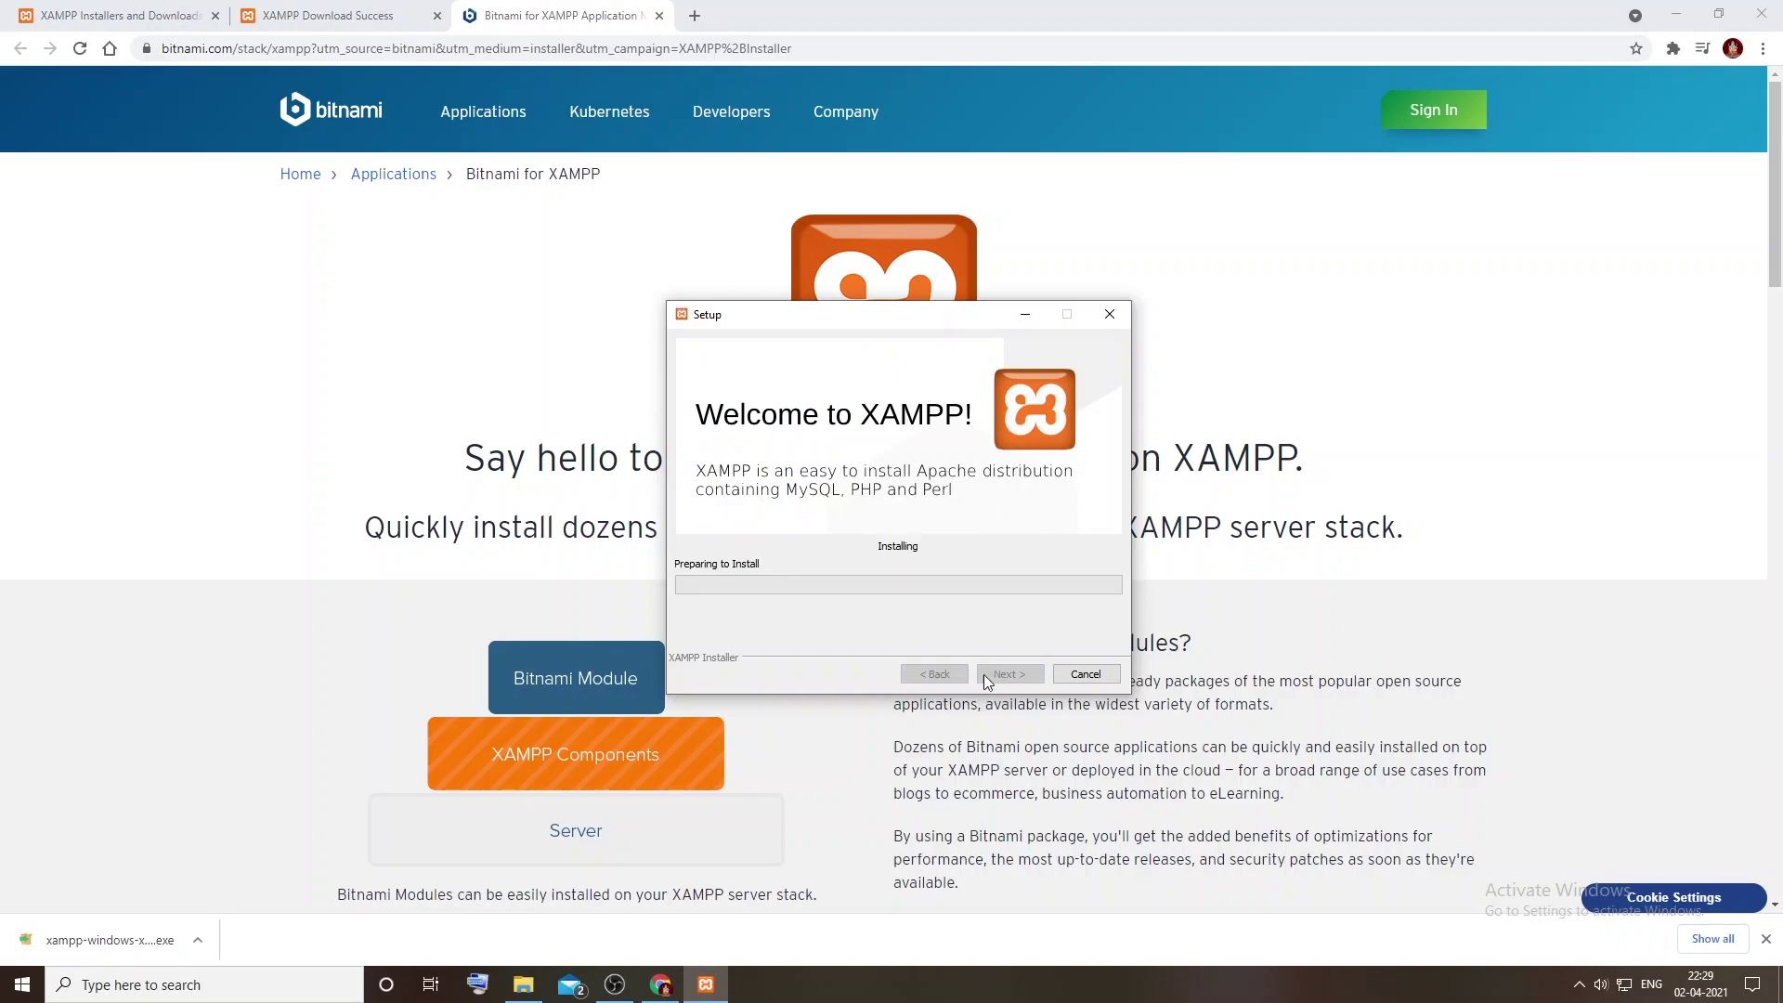
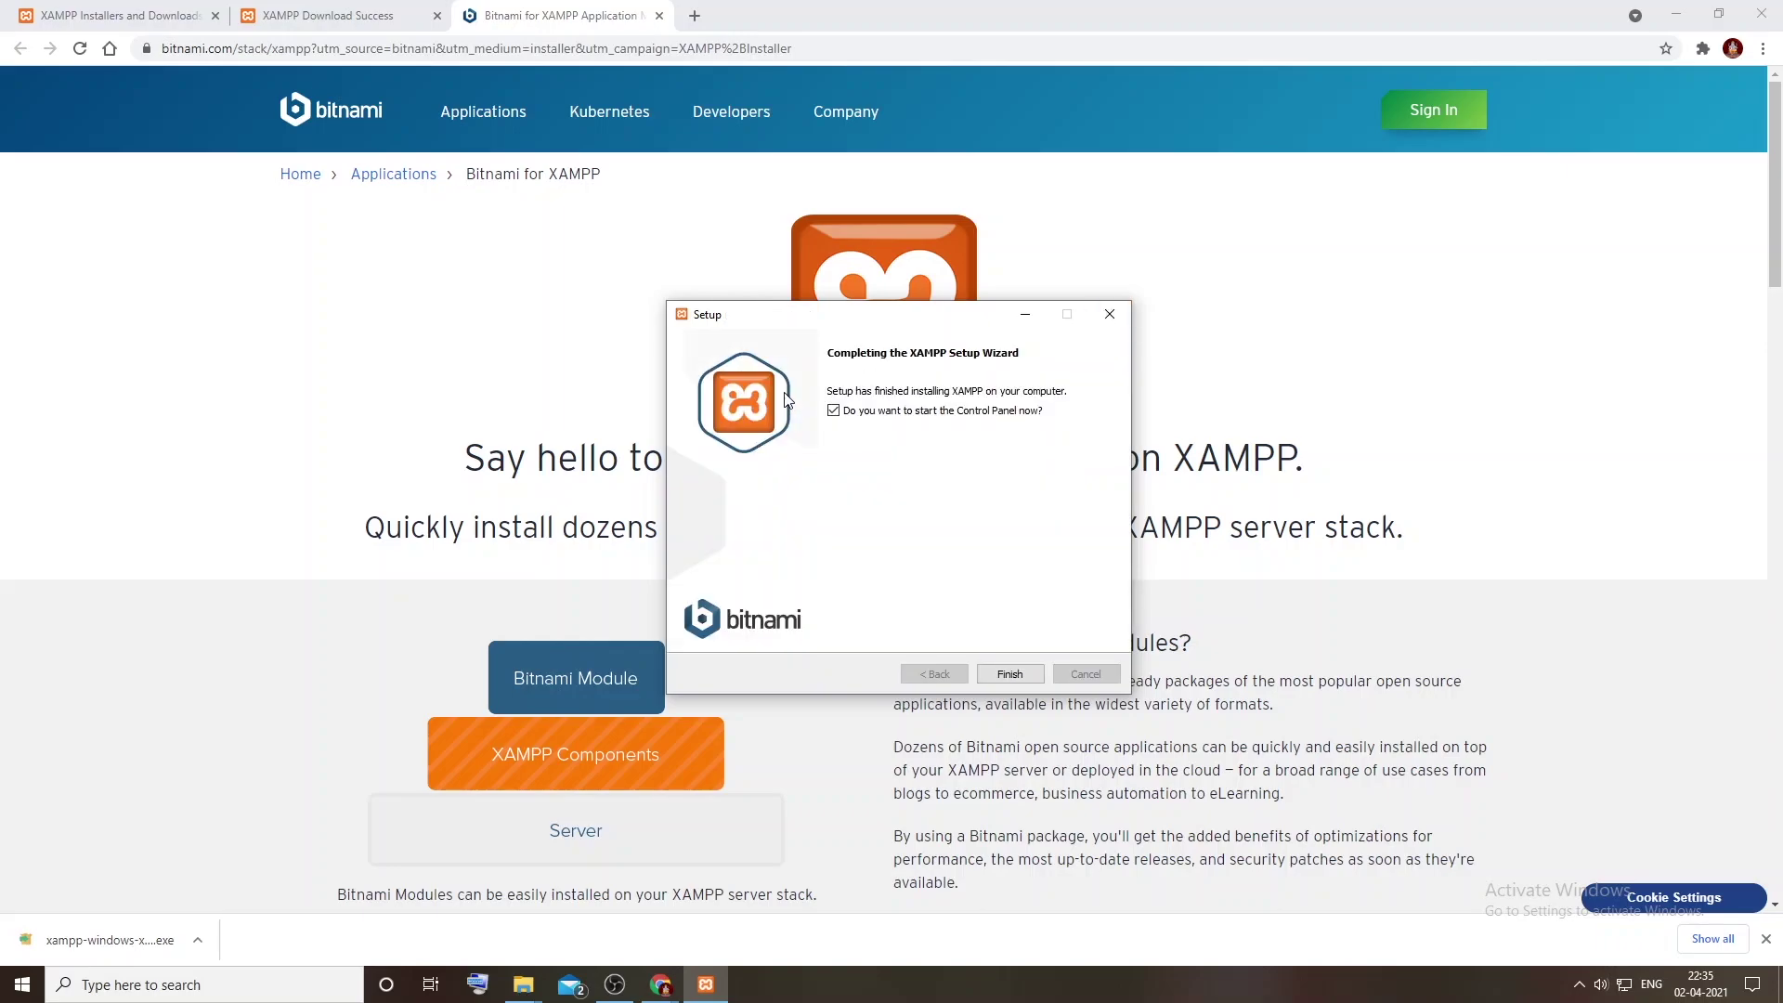
Step: Finish the XAMPP install, start Apache and MySQL, and allow Apache through the firewall
click(1009, 673)
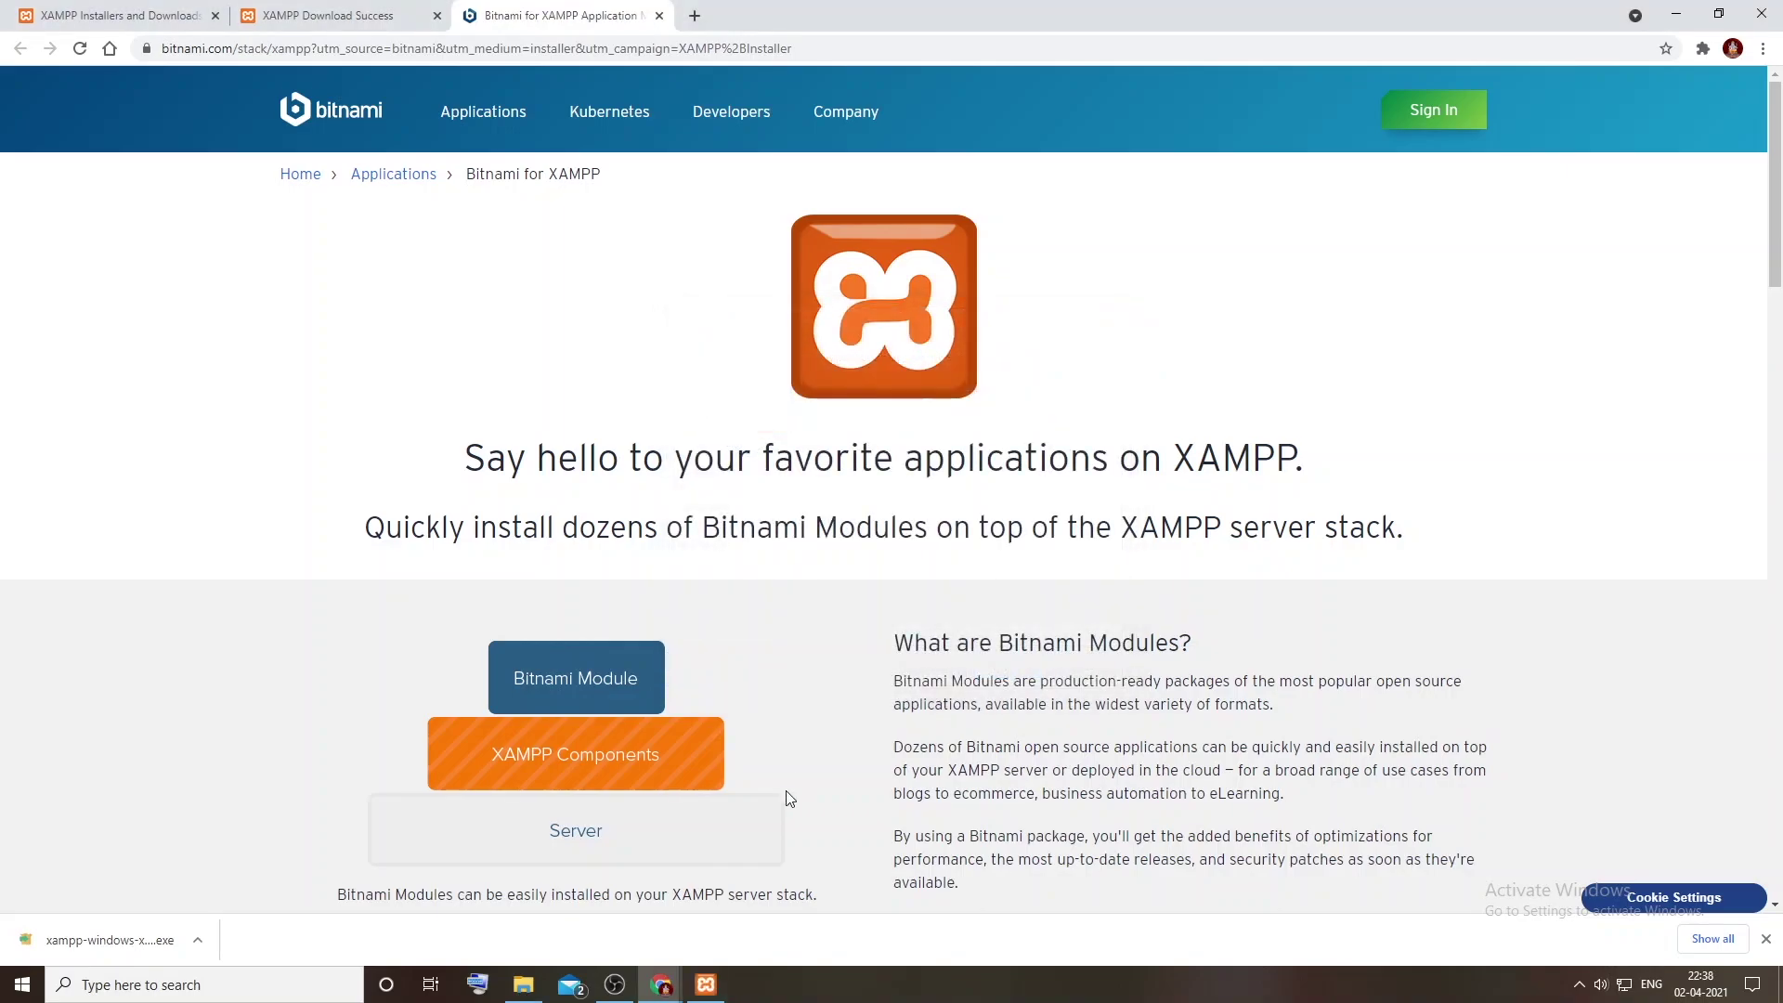
click(717, 975)
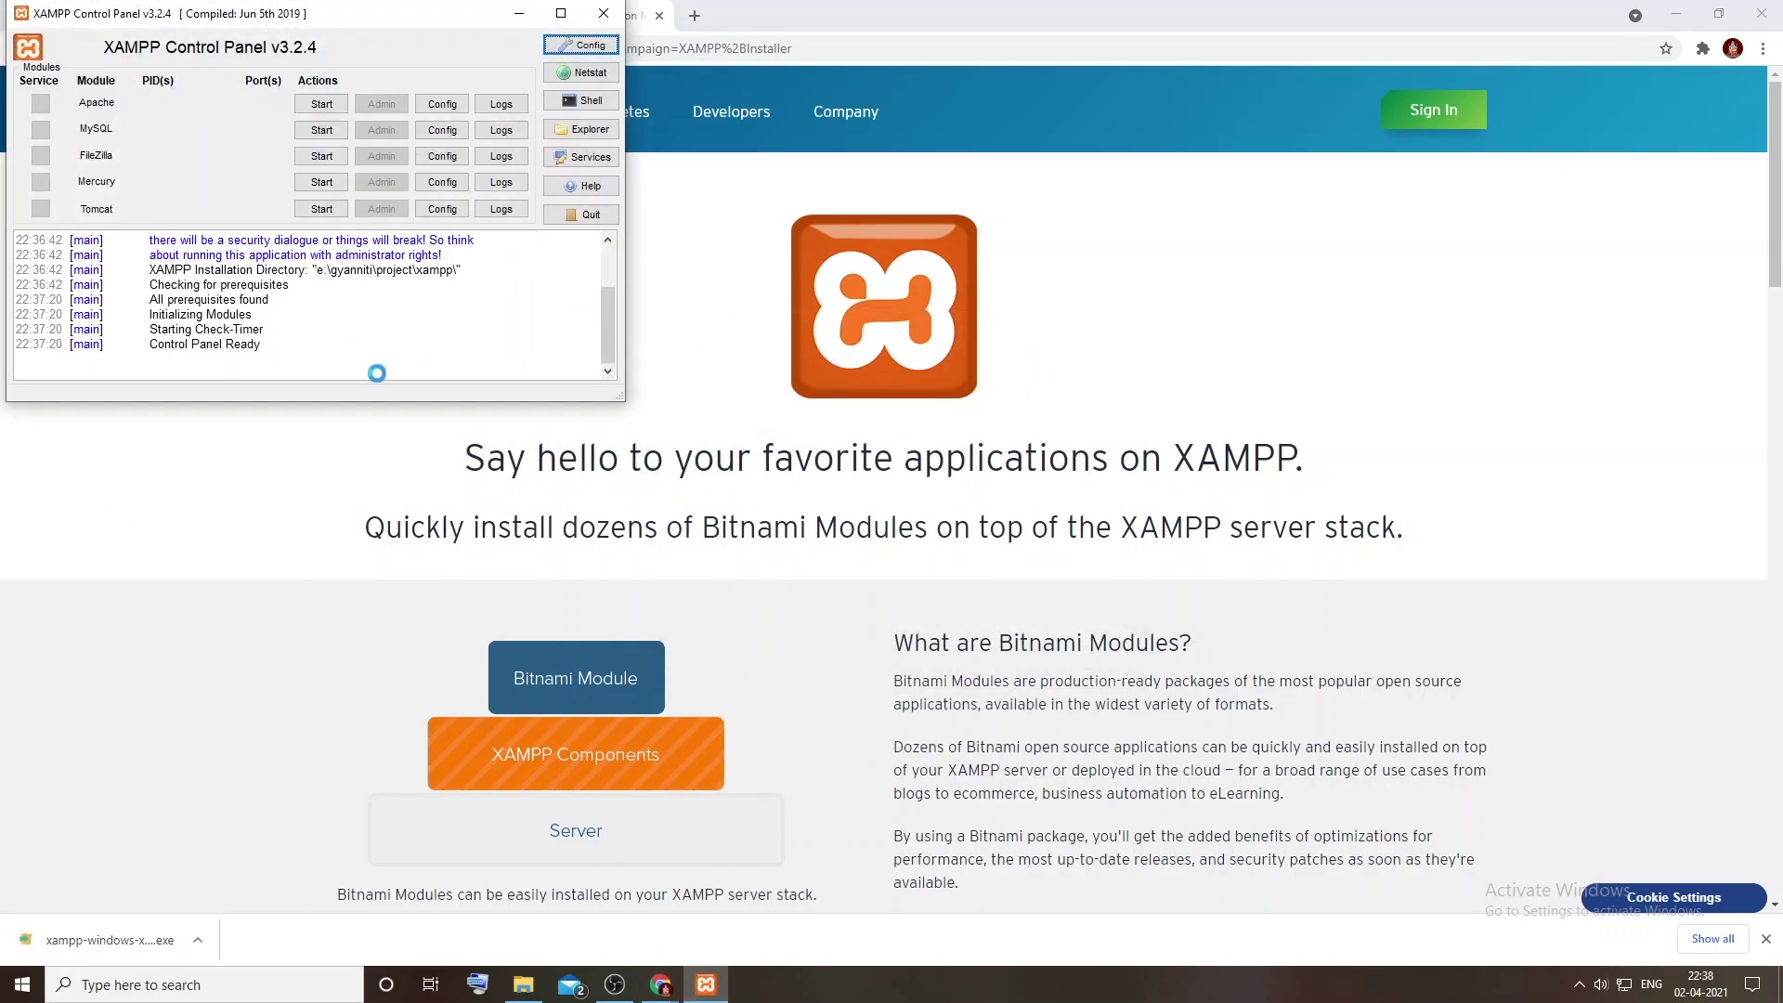
click(321, 103)
click(321, 130)
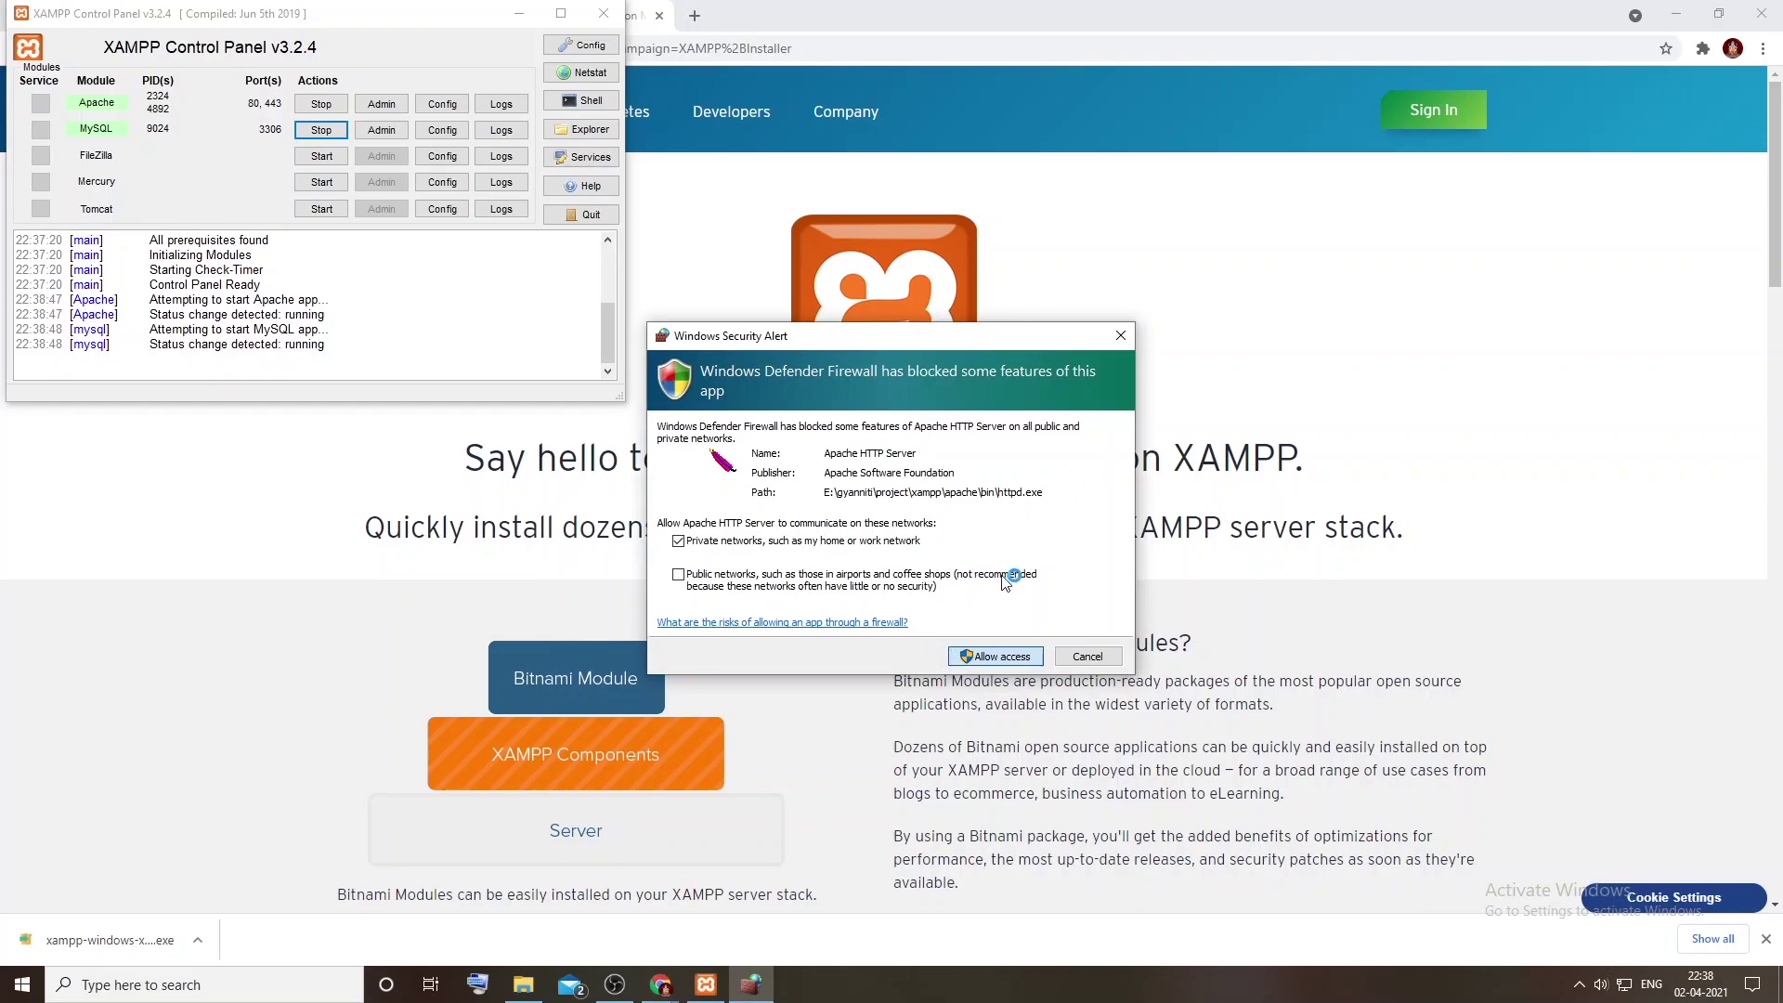
key(Return)
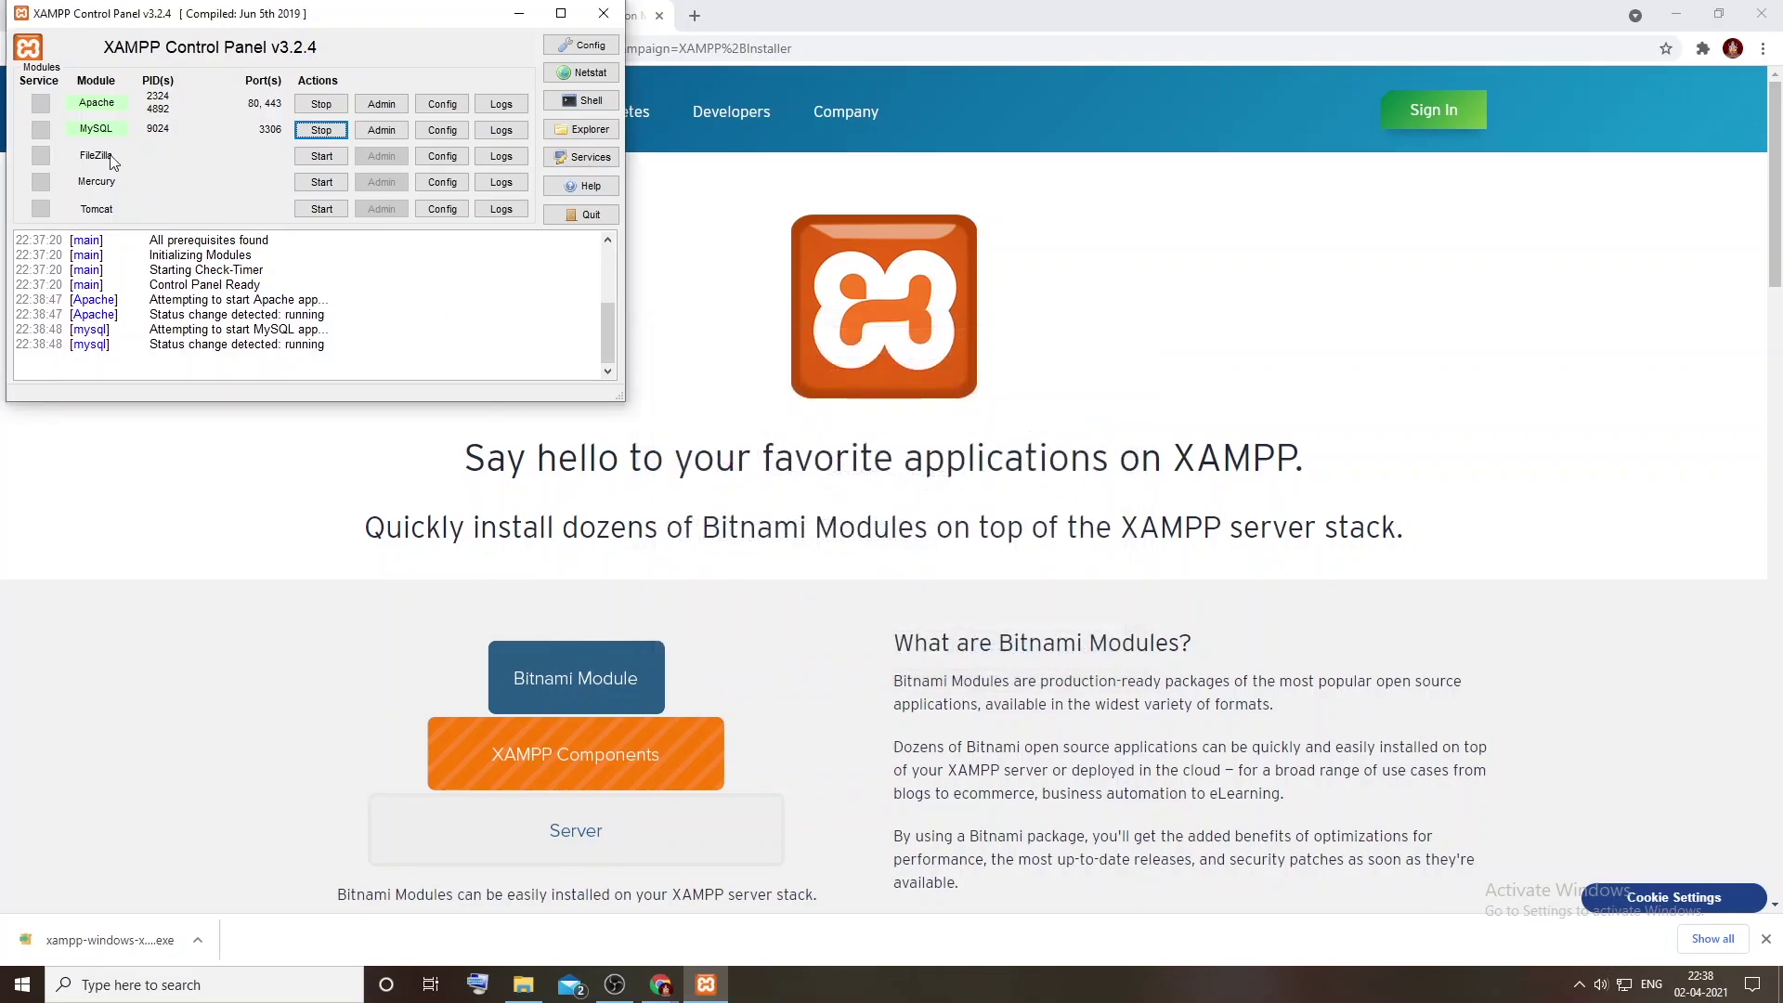
click(695, 17)
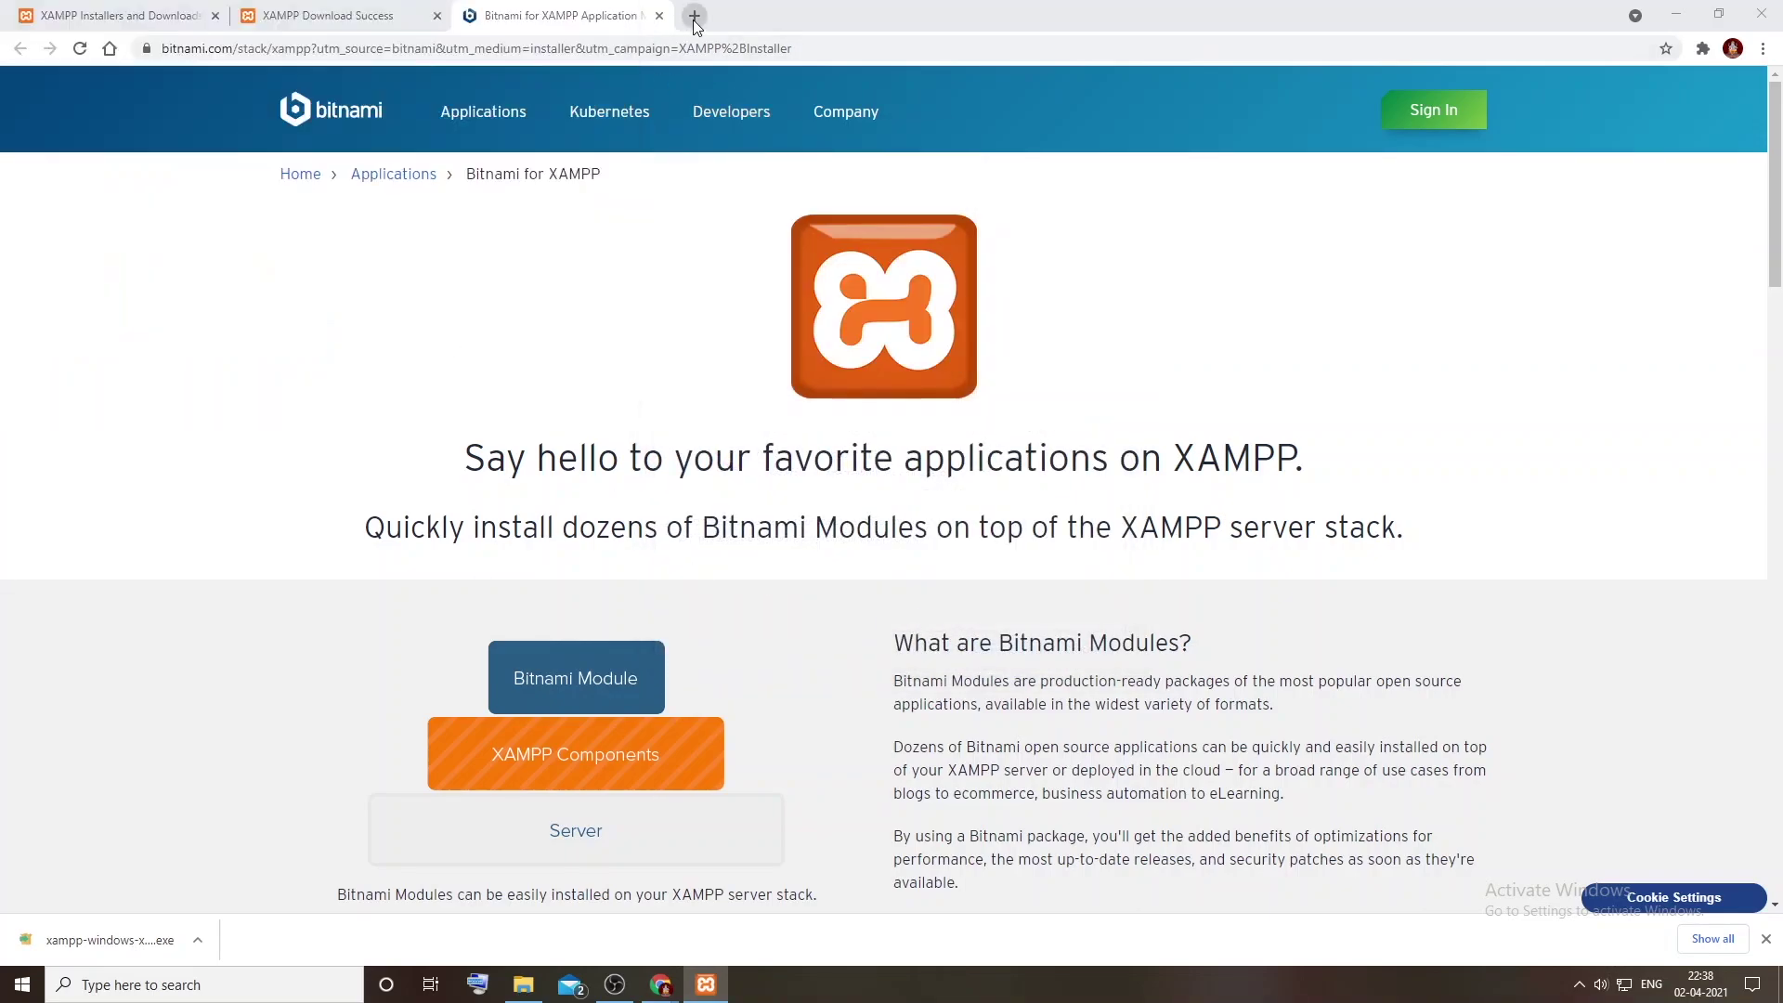
Step: Load localhost in Chrome to show the Welcome to XAMPP for Windows 8.0.3 page
click(658, 46)
text(l)
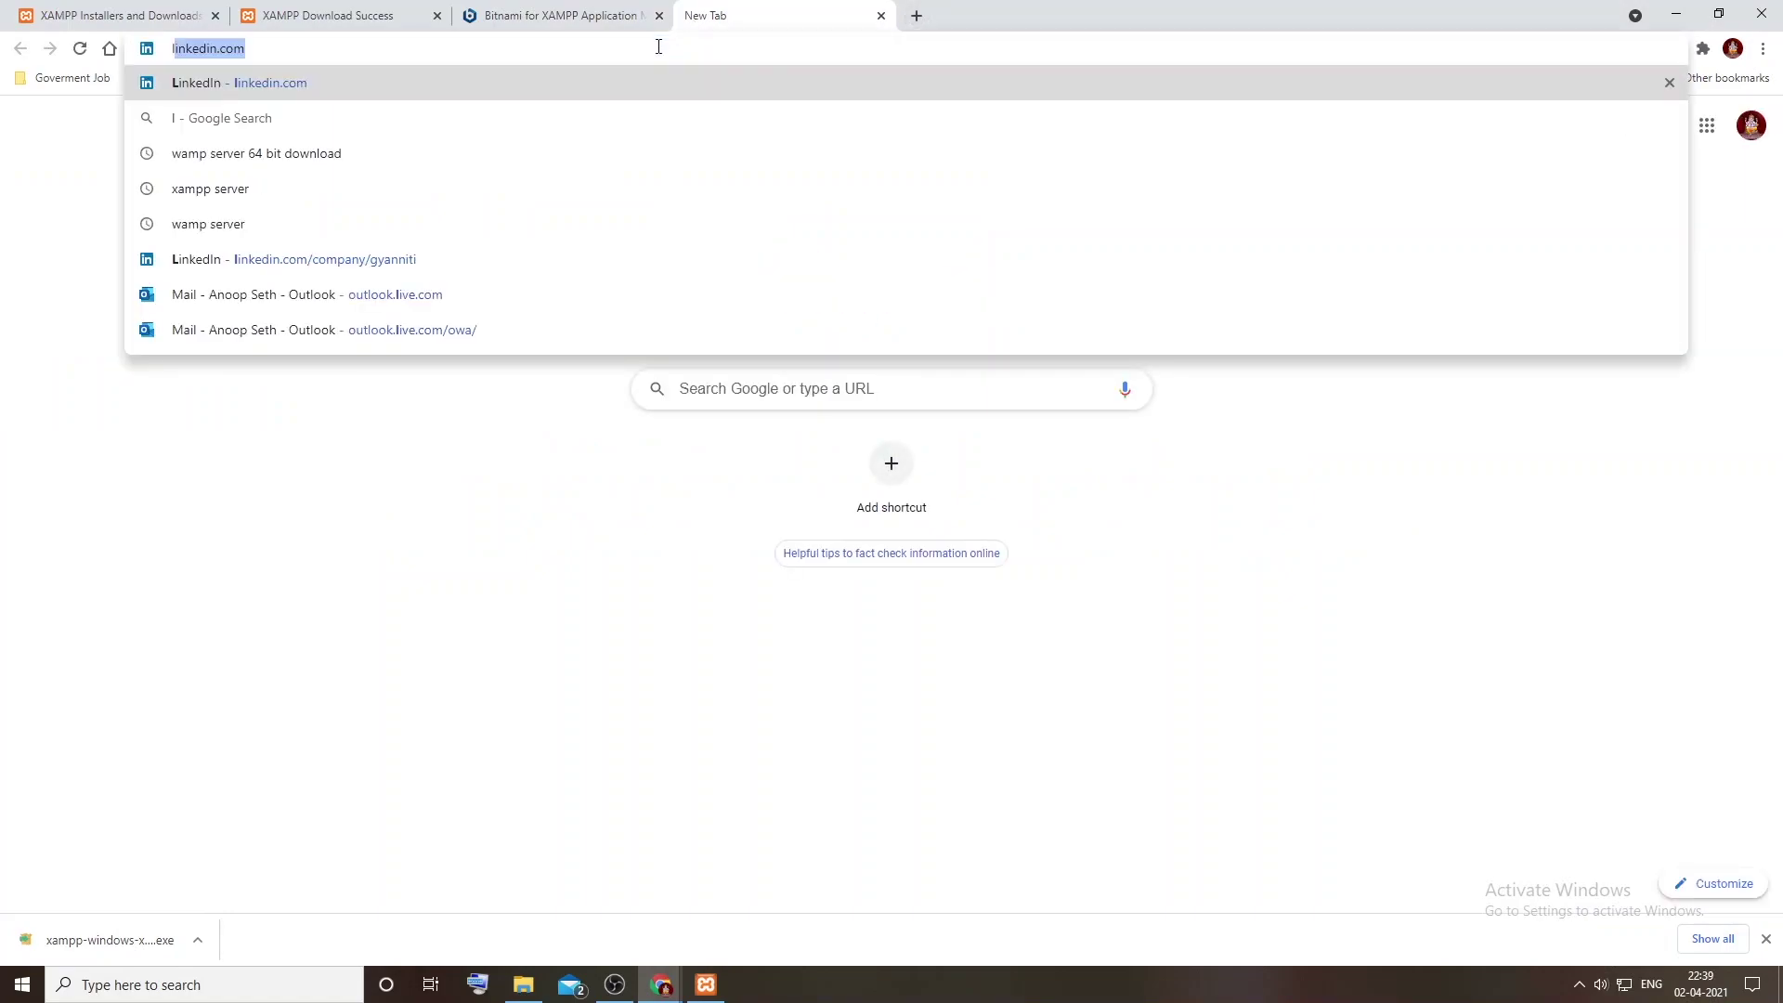
text(ocalhost)
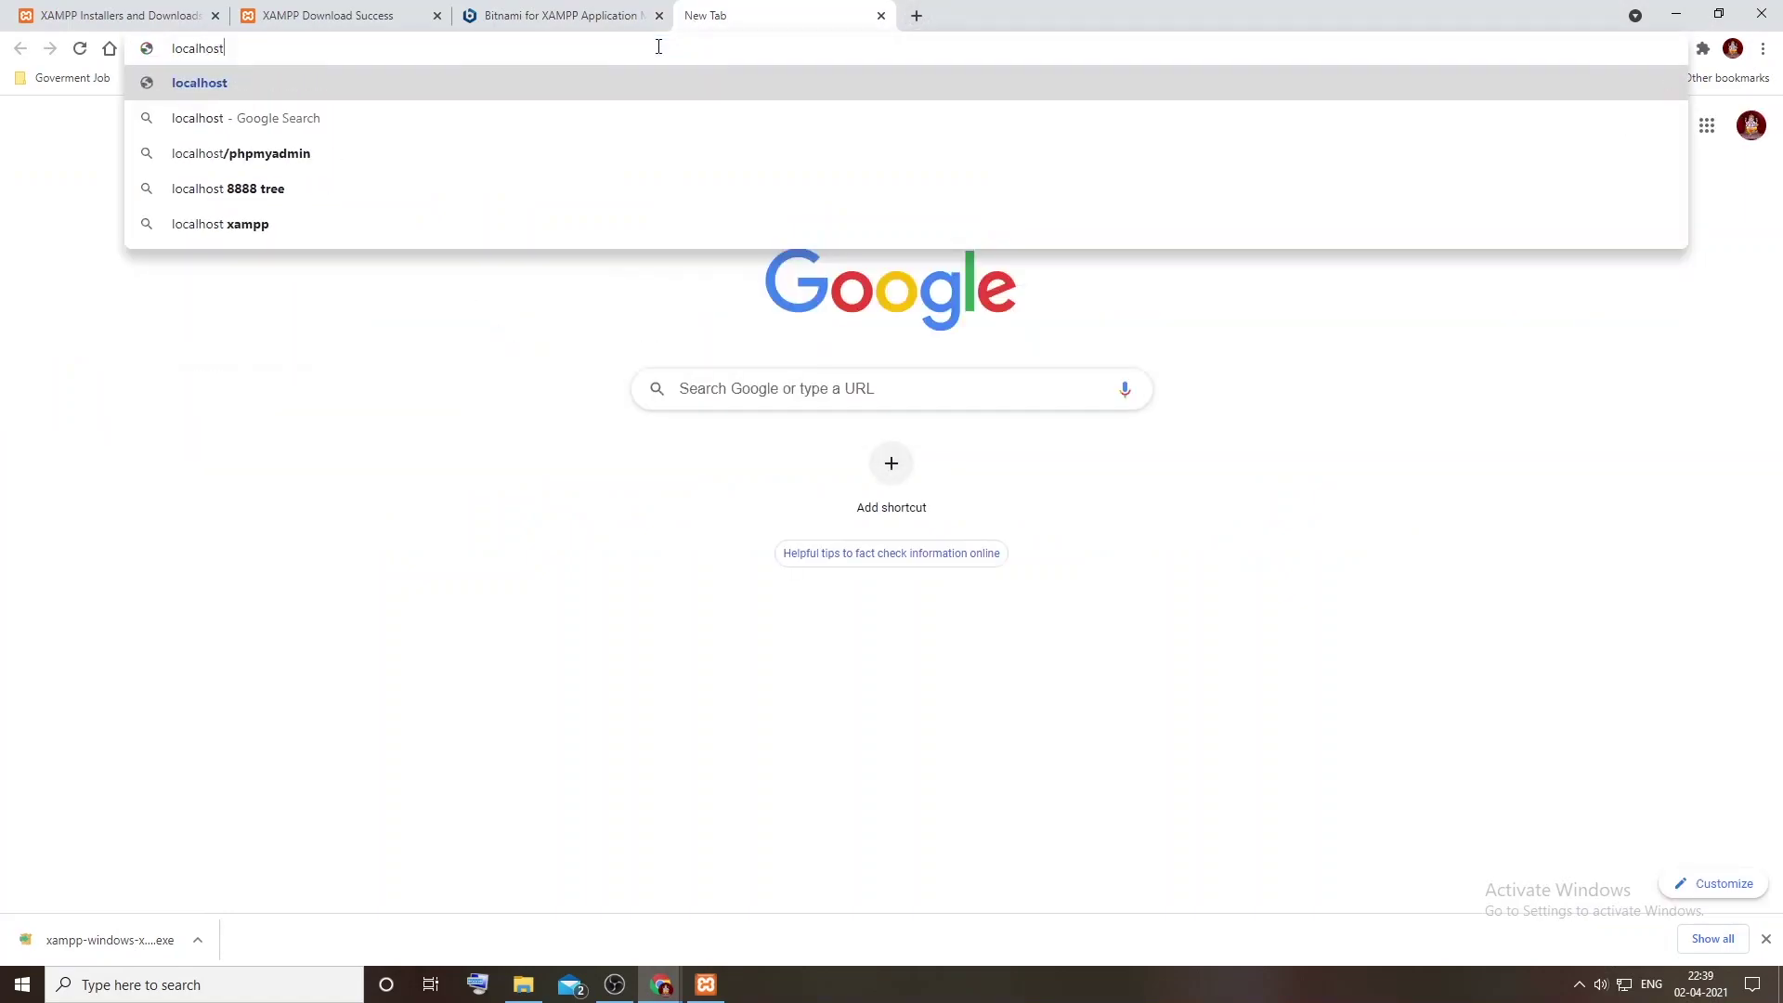
text(')
key(Return)
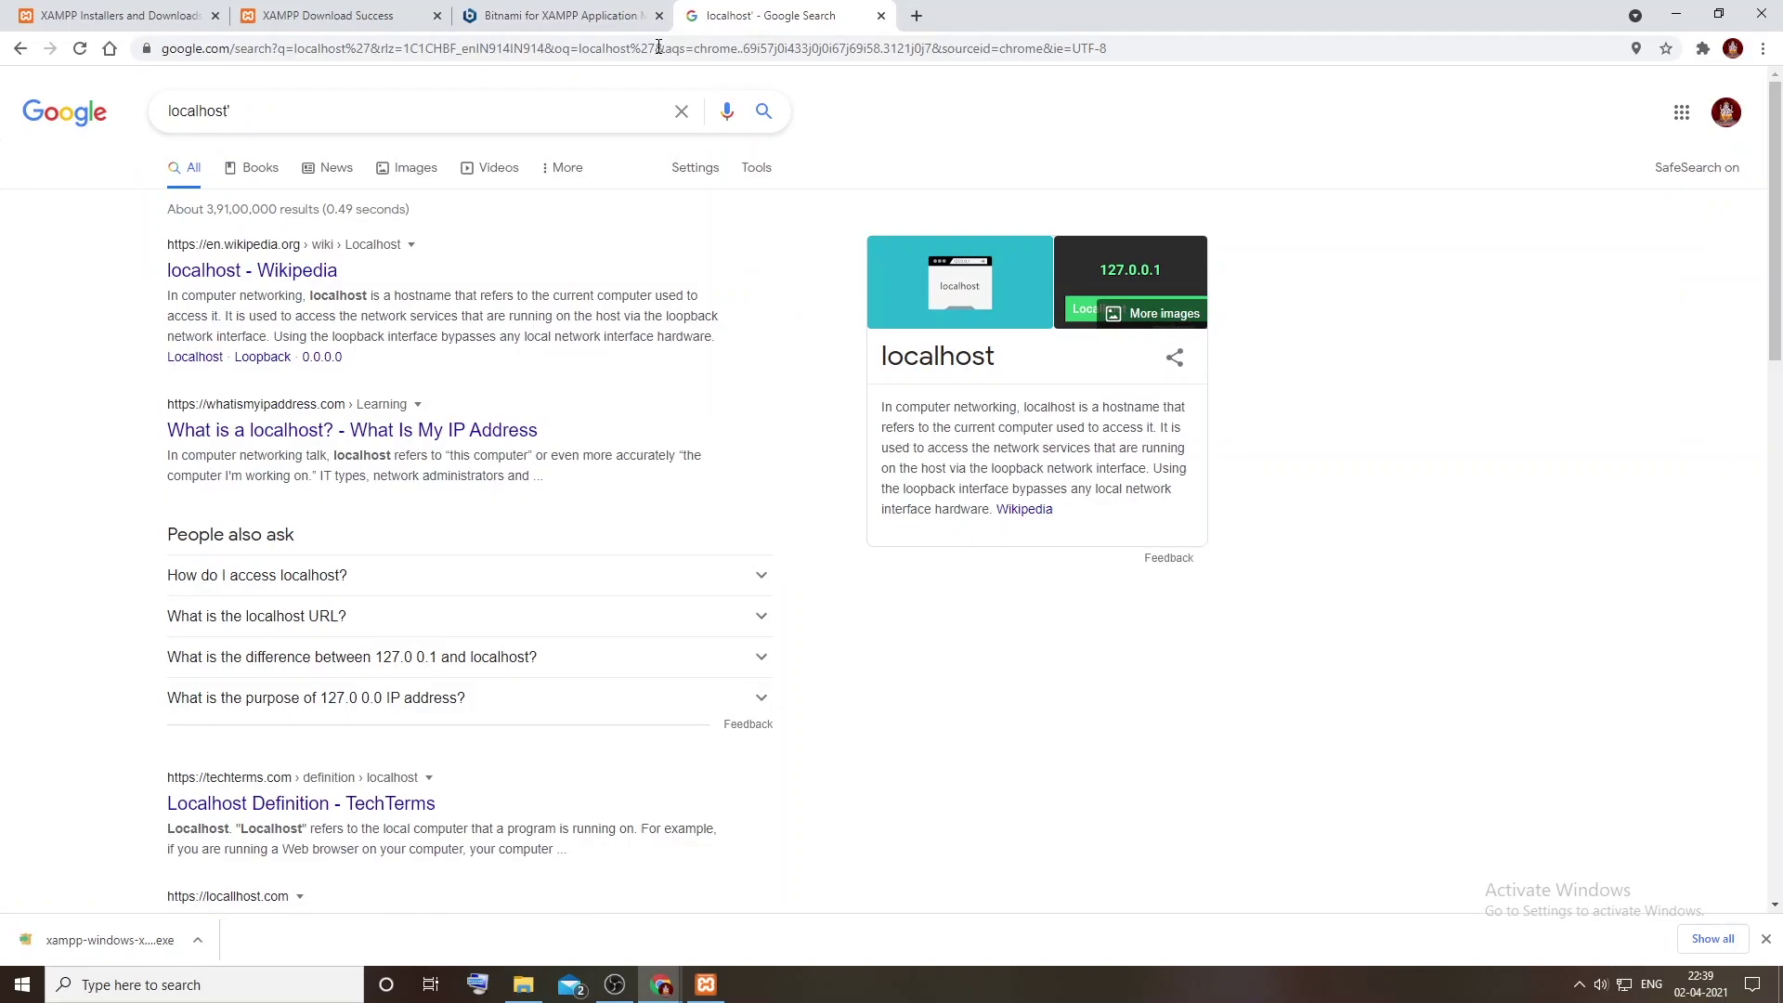
click(659, 46)
text(loc)
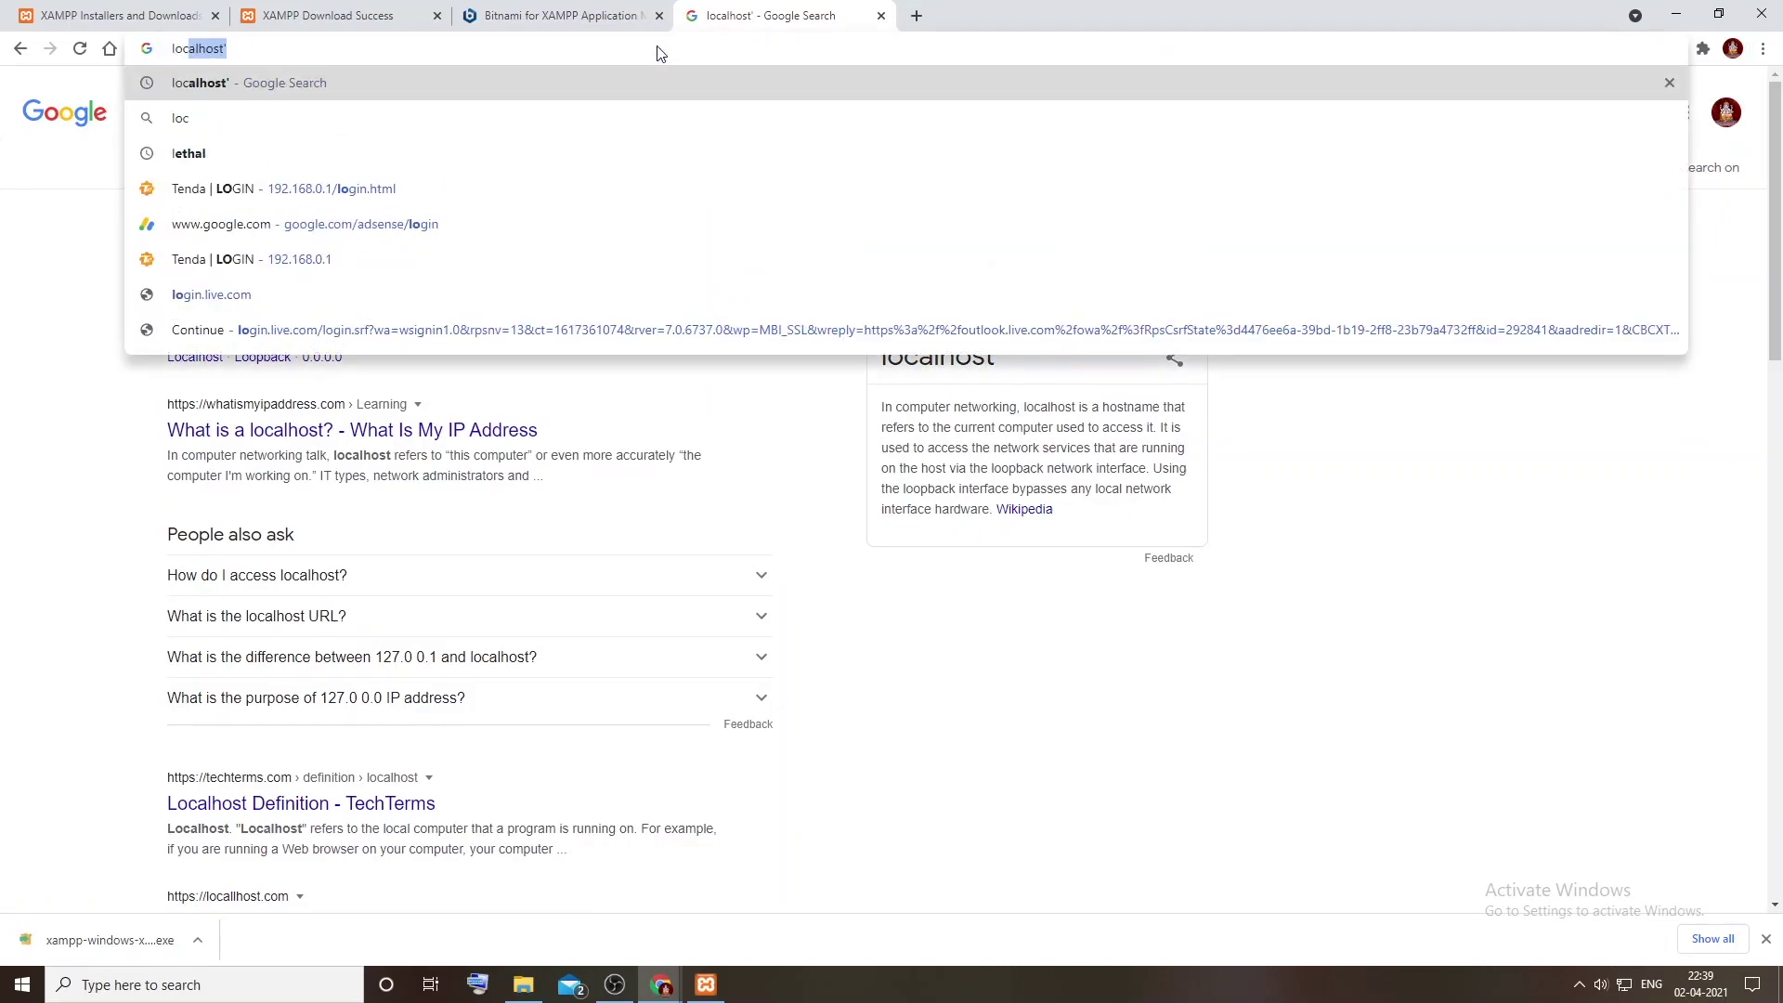
text(alhost)
key(Return)
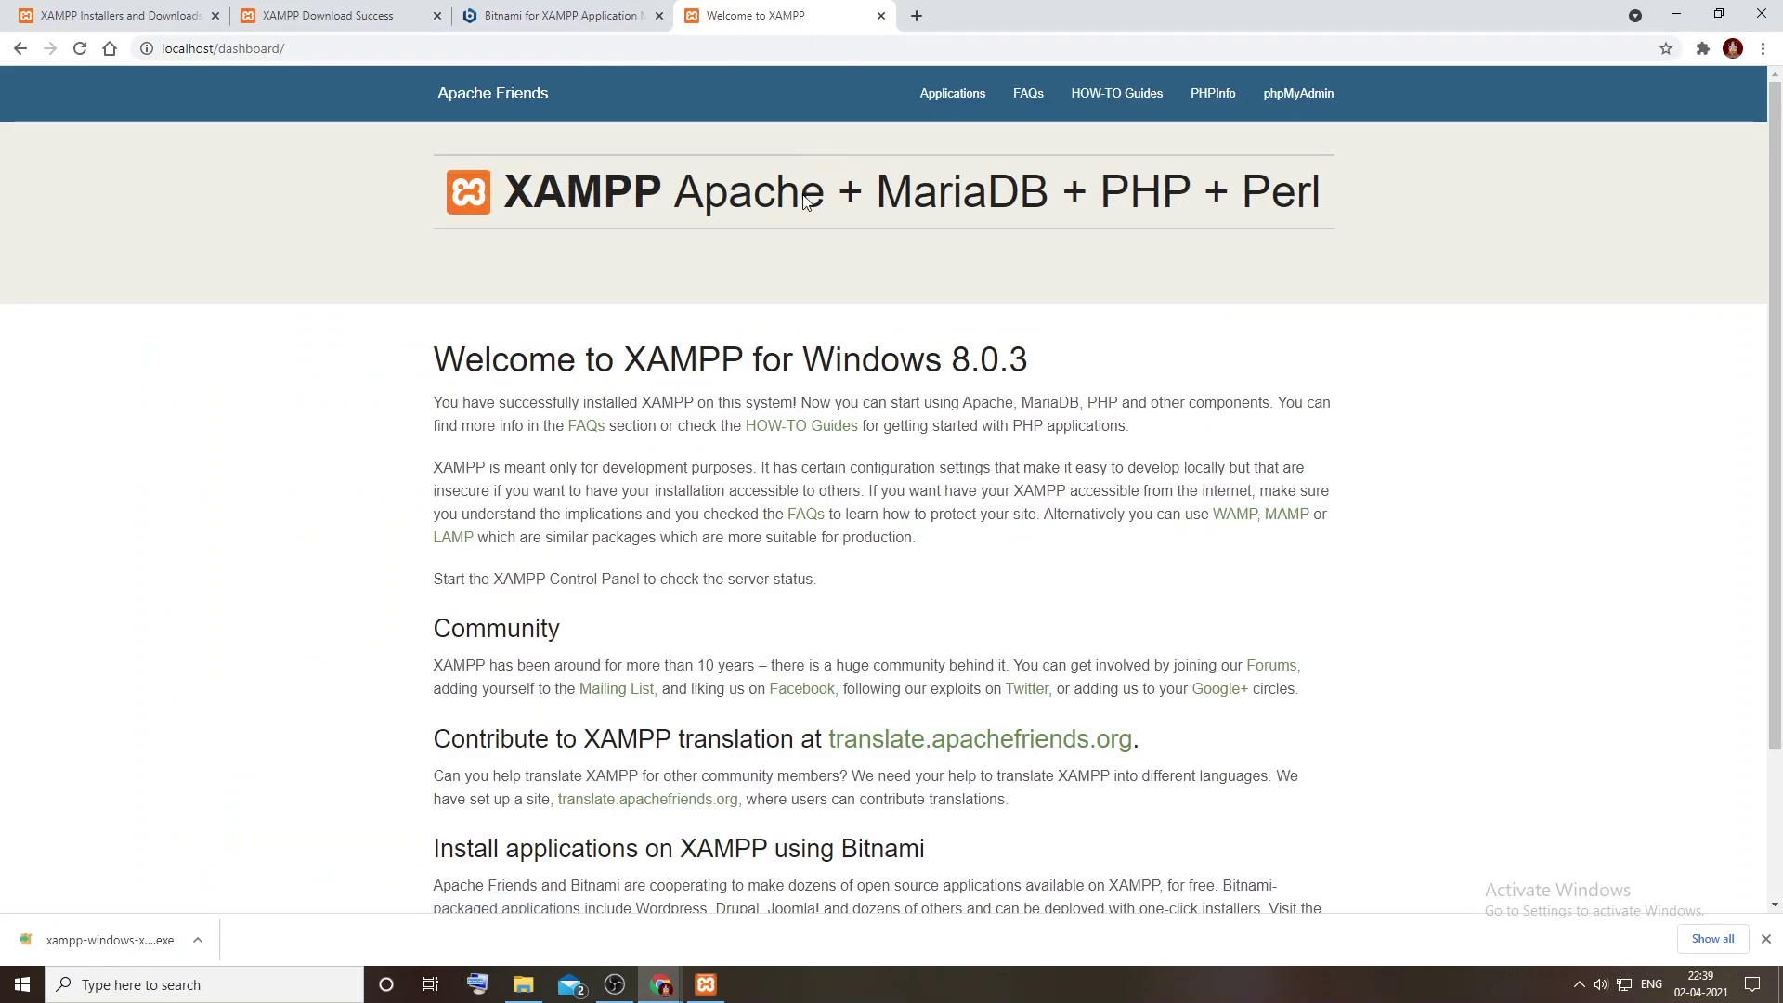
scroll(818, 306, down, 2)
scroll(830, 307, up, 2)
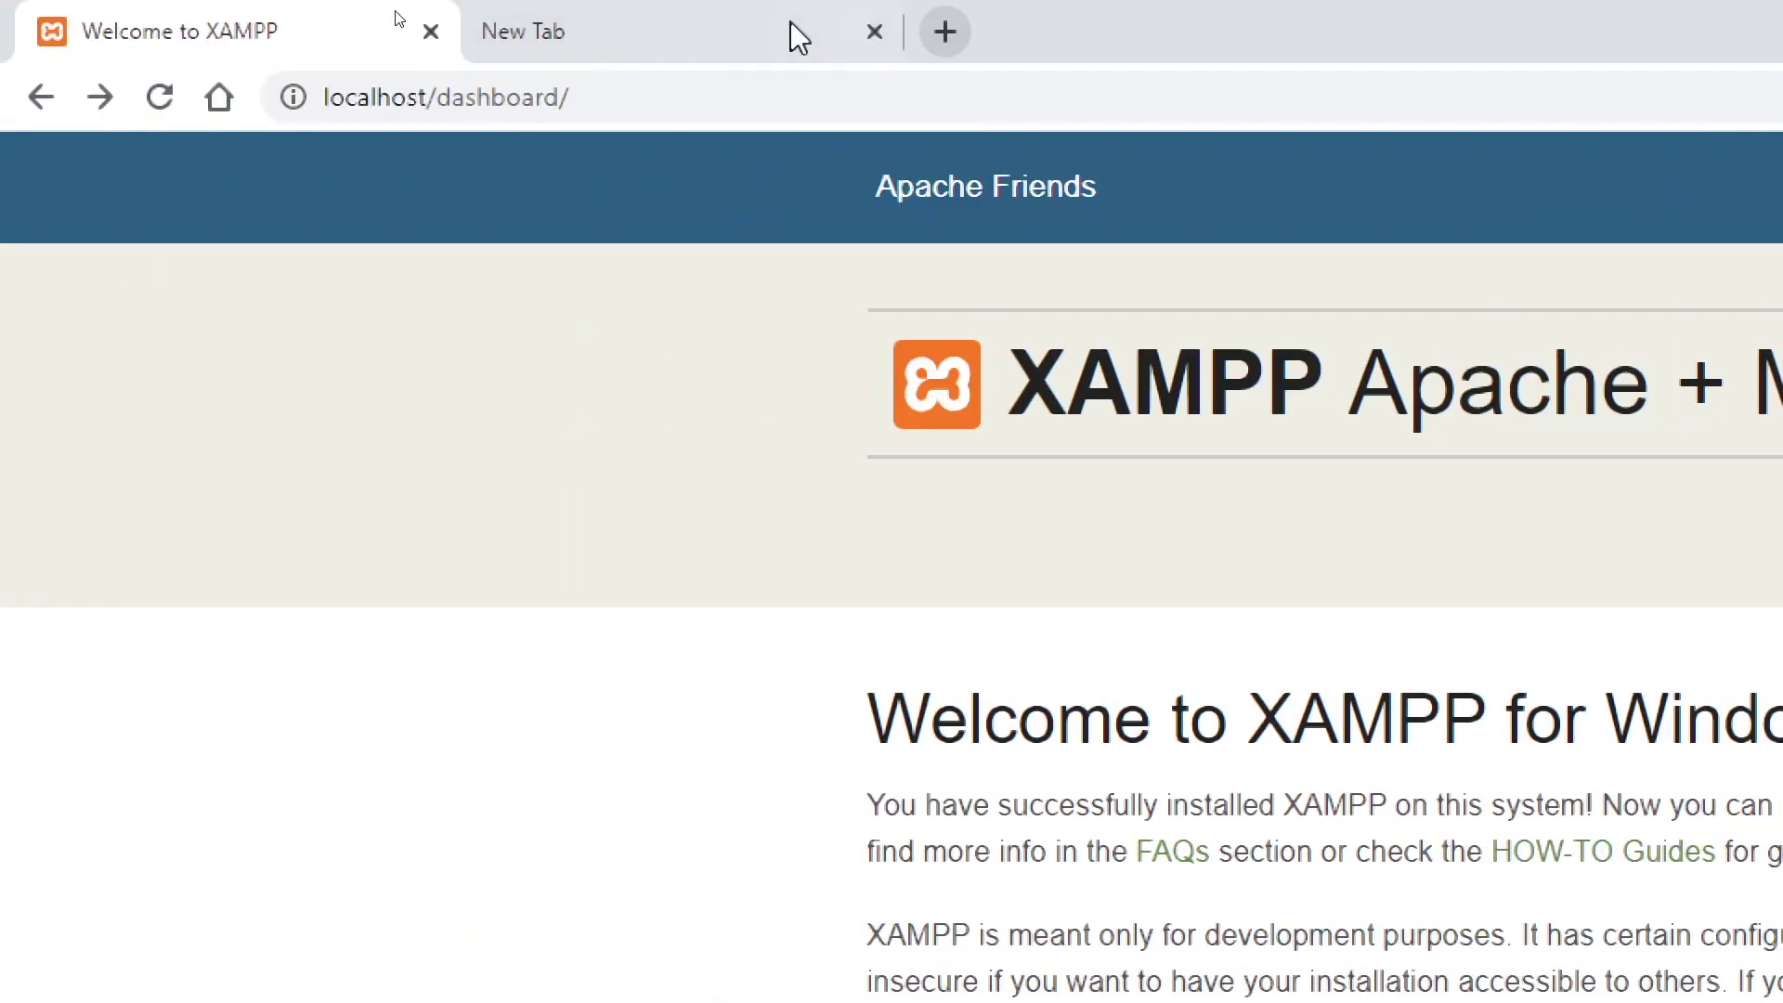
click(792, 36)
Step: Go to the wordpress.org download page and start downloading WordPress 5.7
click(521, 99)
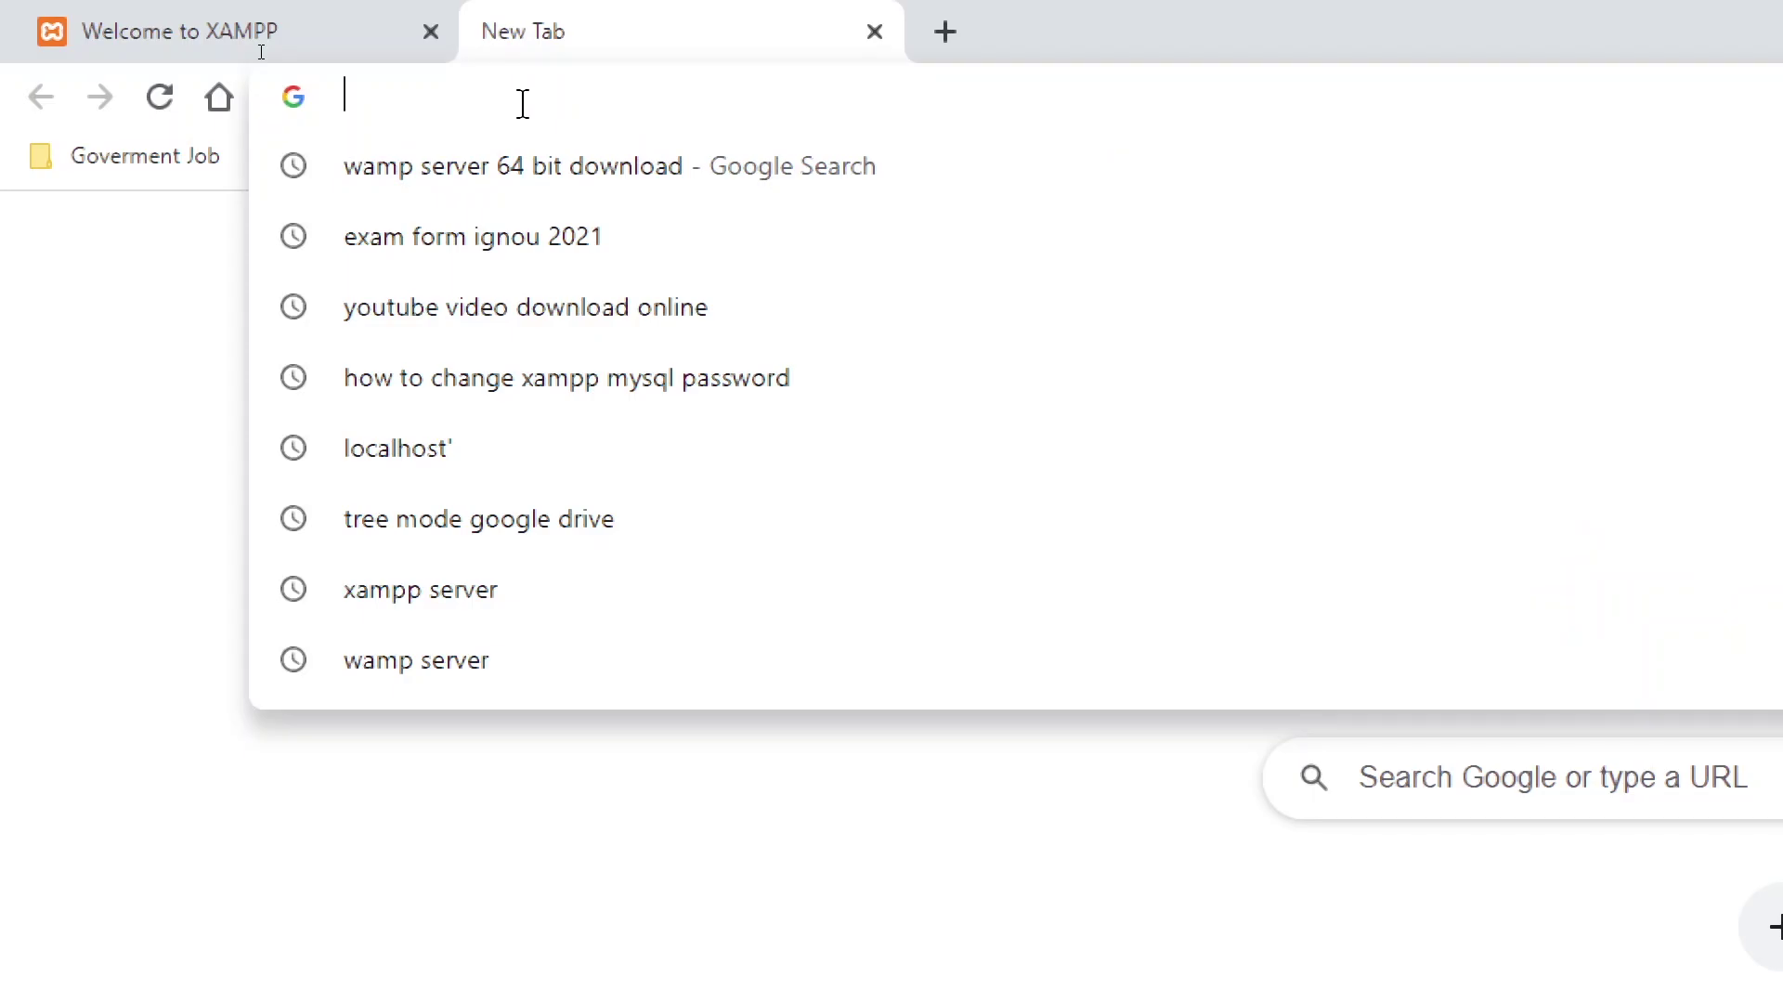
text(wordpress.org)
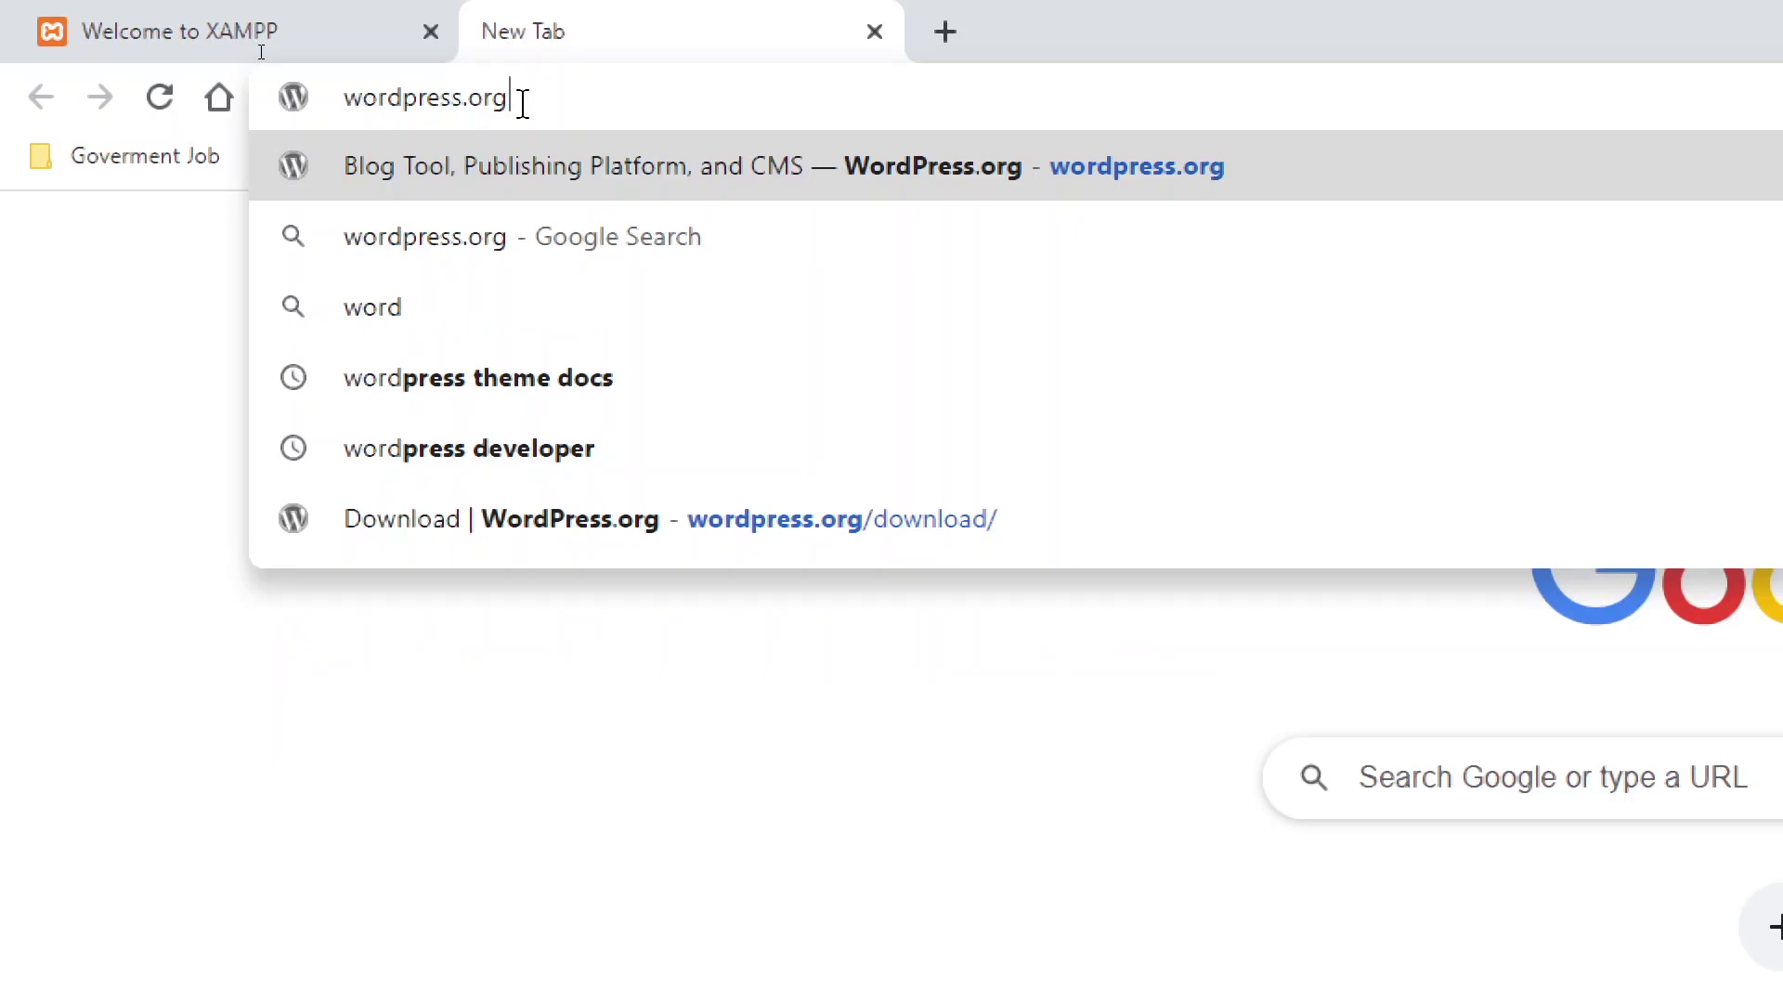
key(Down)
key(Down)
key(Down)
key(Down)
key(Down)
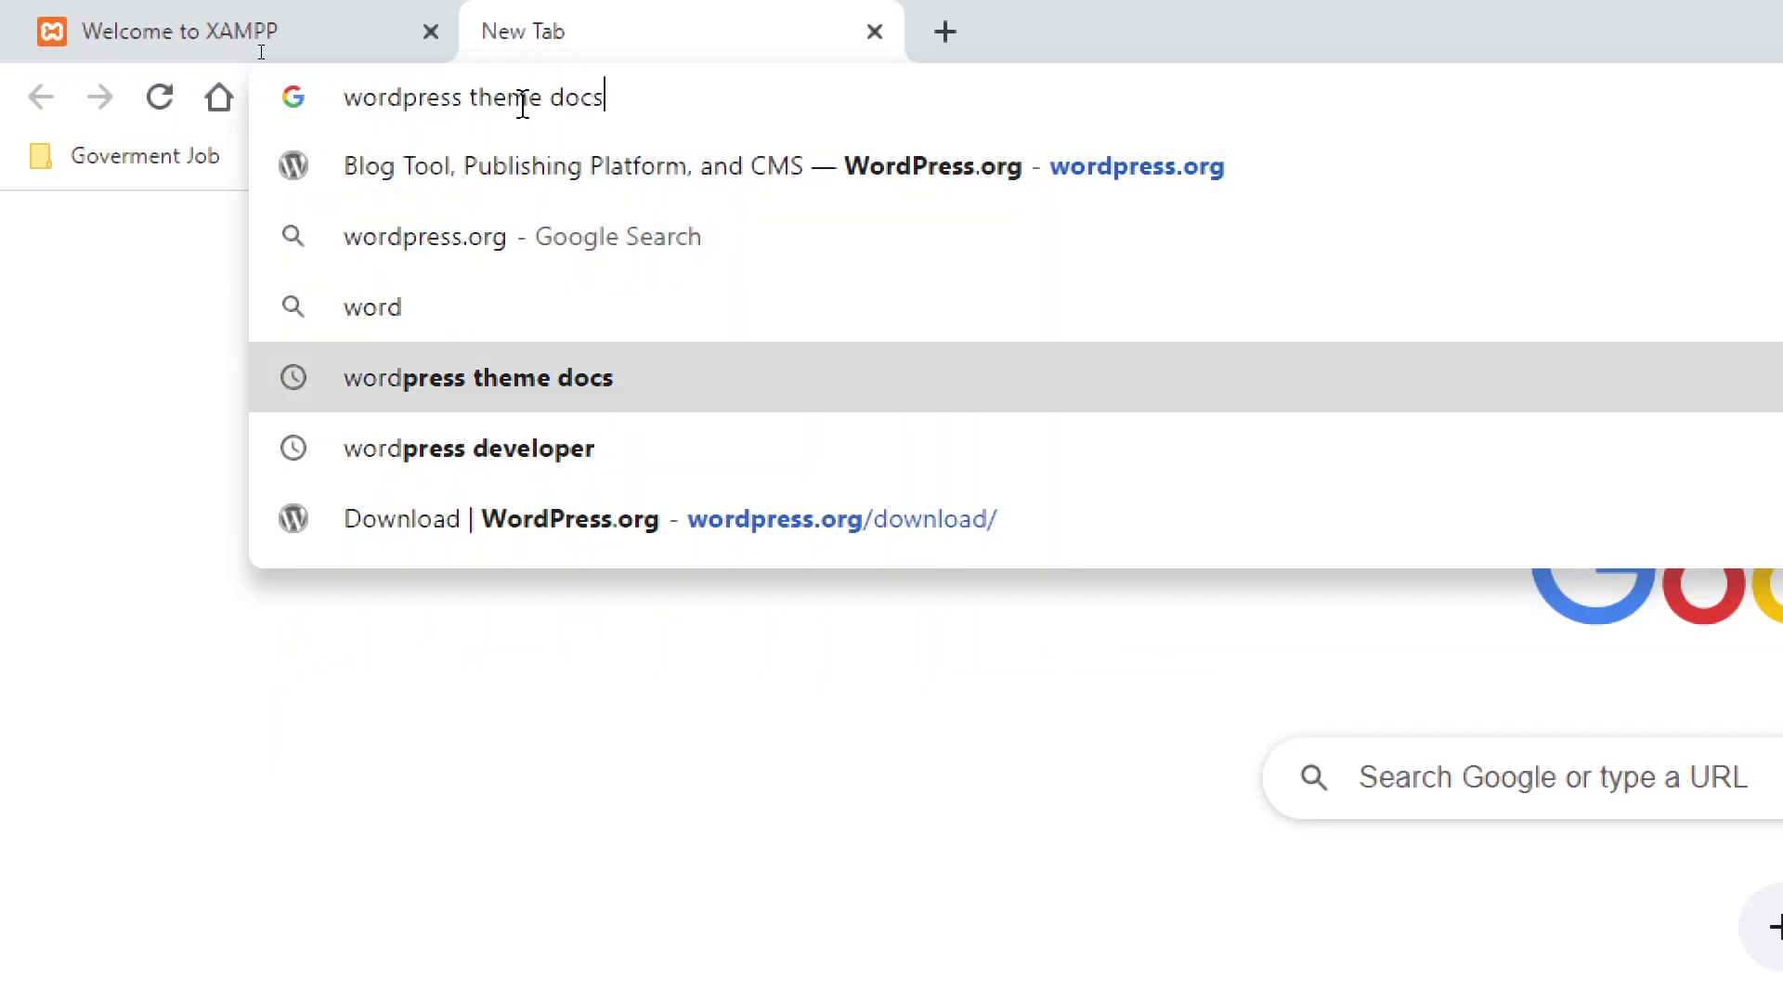
key(Return)
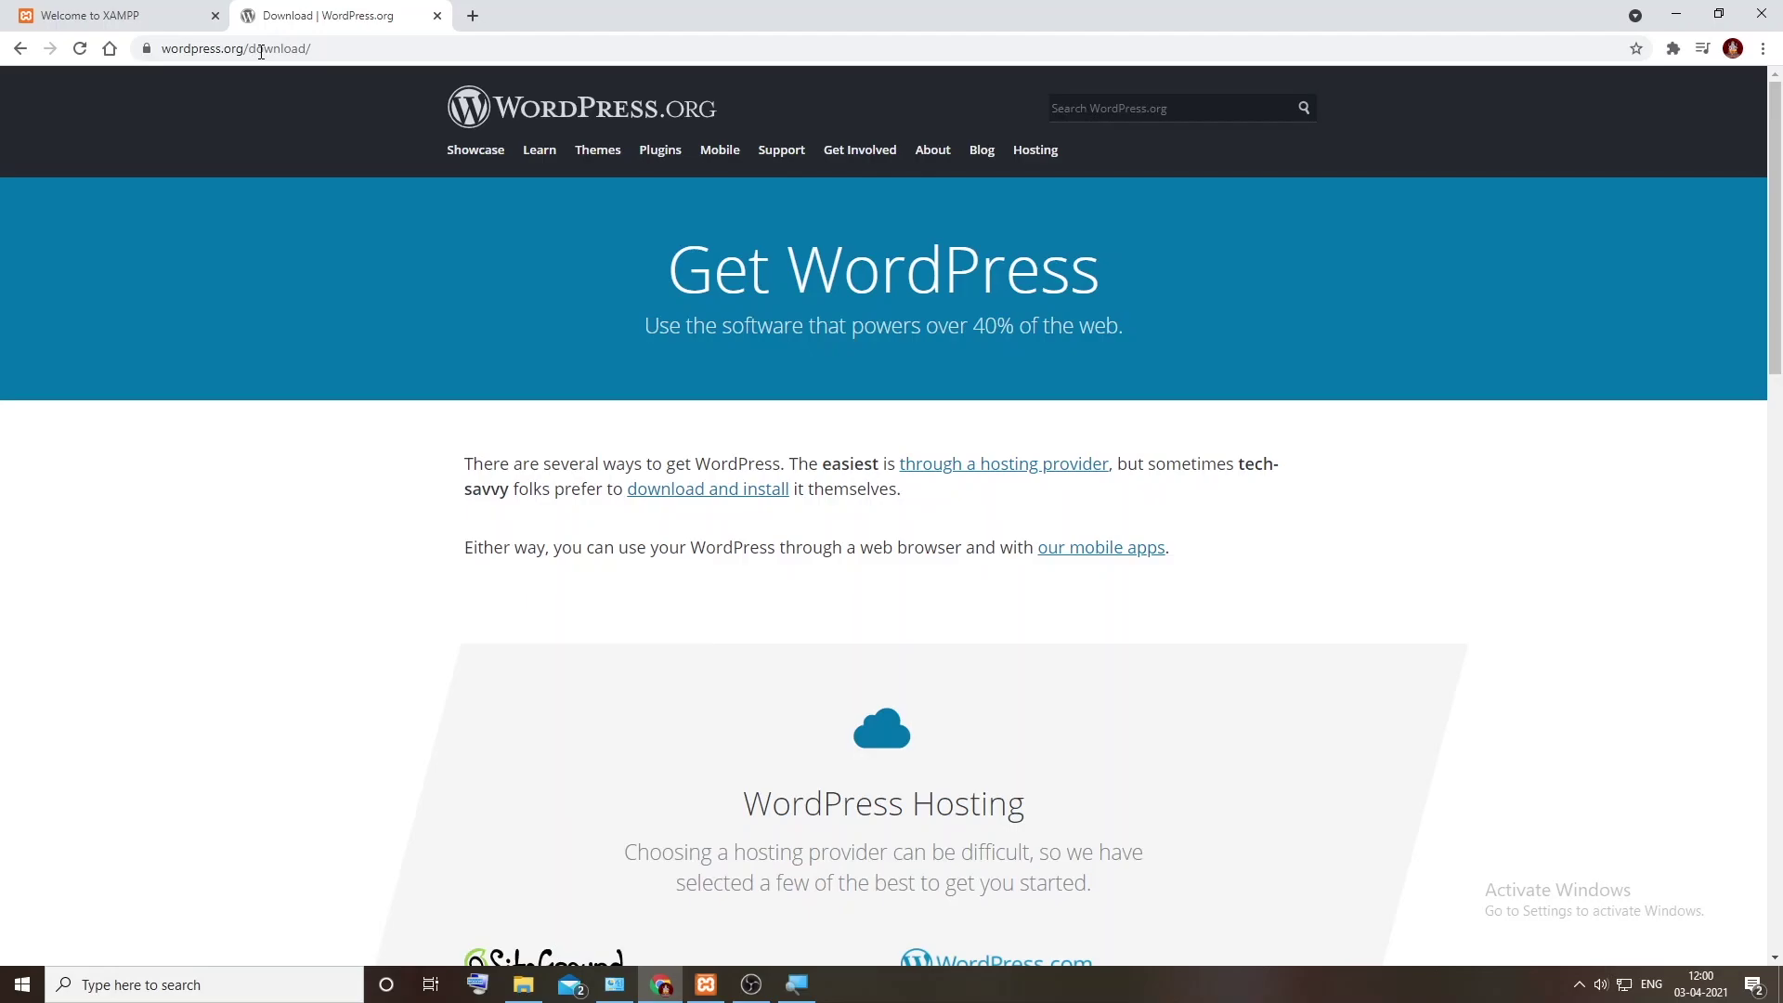
scroll(784, 371, down, 10)
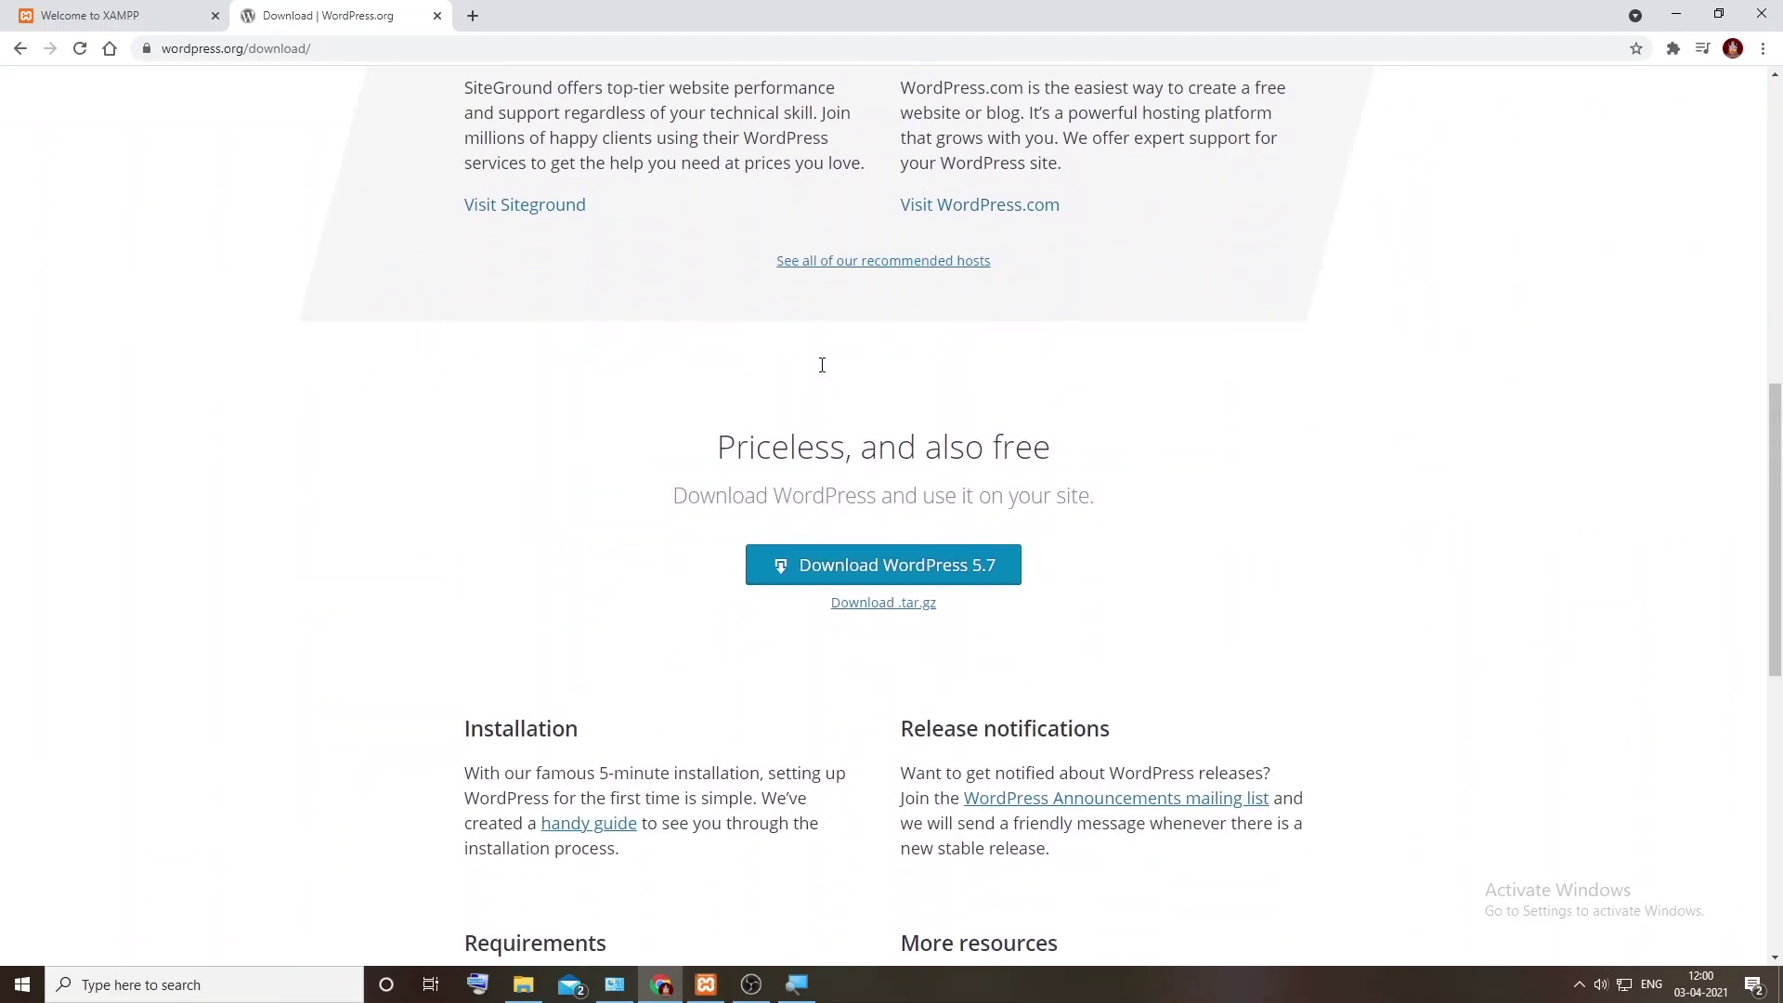
scroll(822, 372, down, 1)
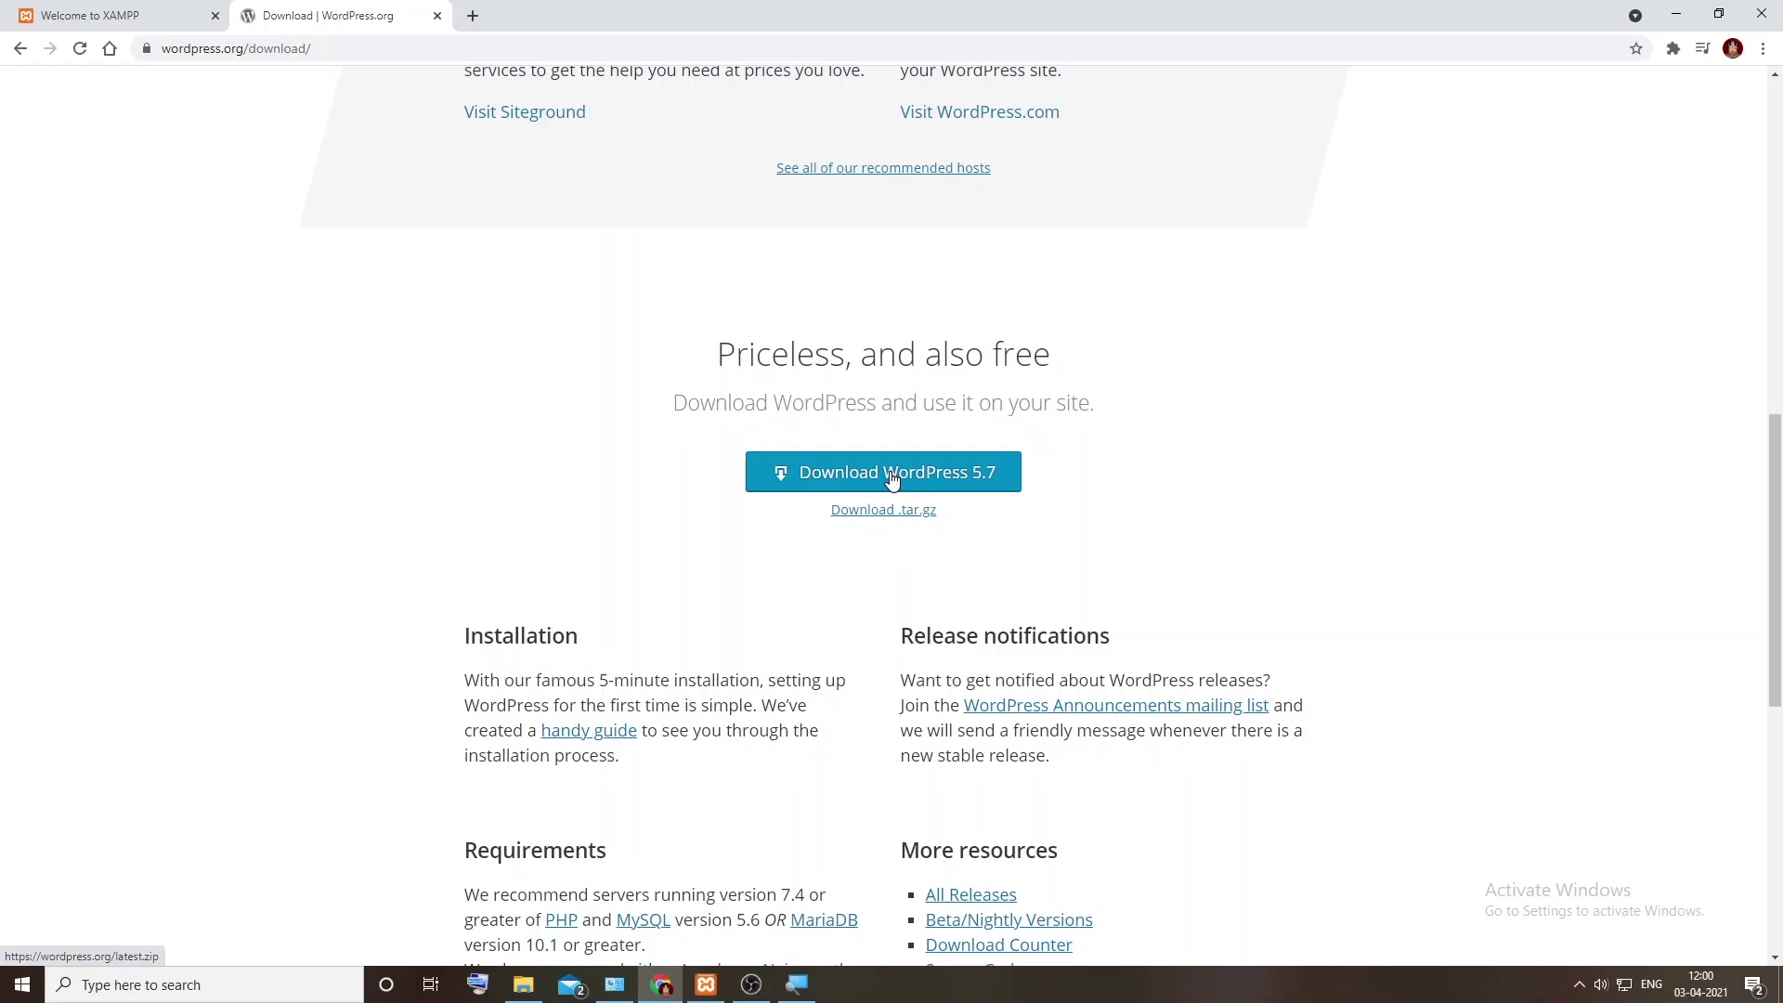
click(892, 476)
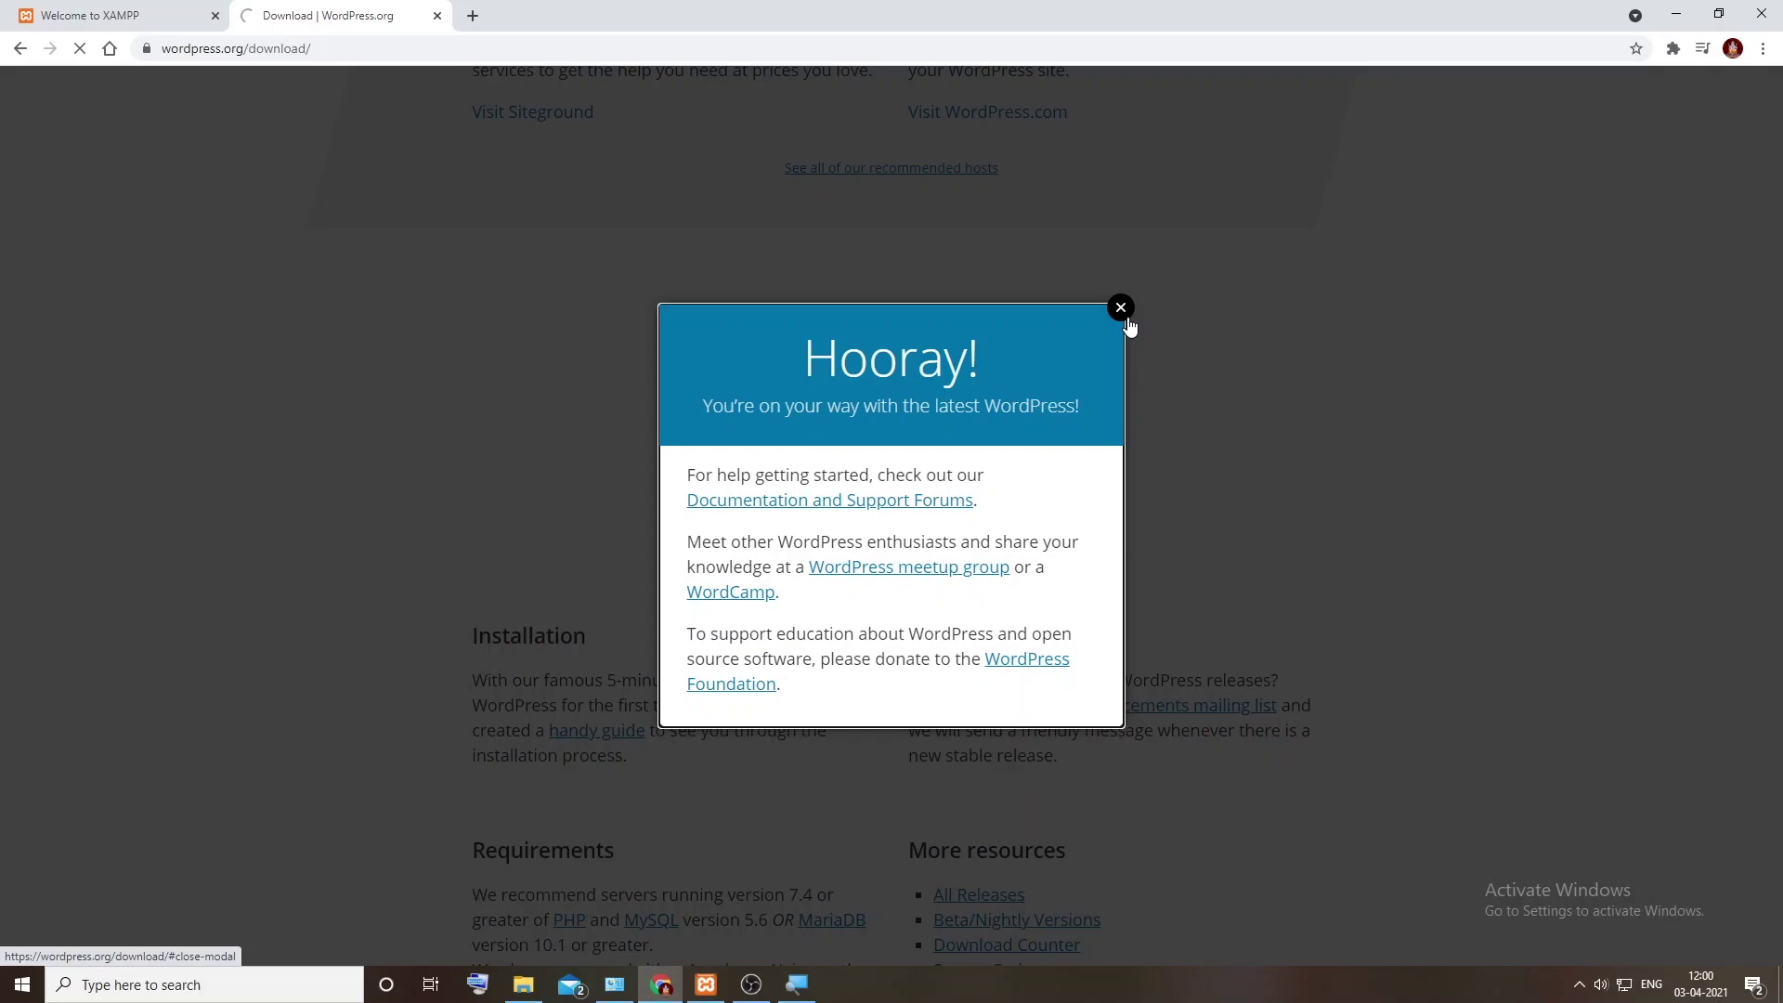
Step: Open the support forums in a new tab and save wordpress-5.7.zip to Downloads, showing it in its folder
right_click(811, 502)
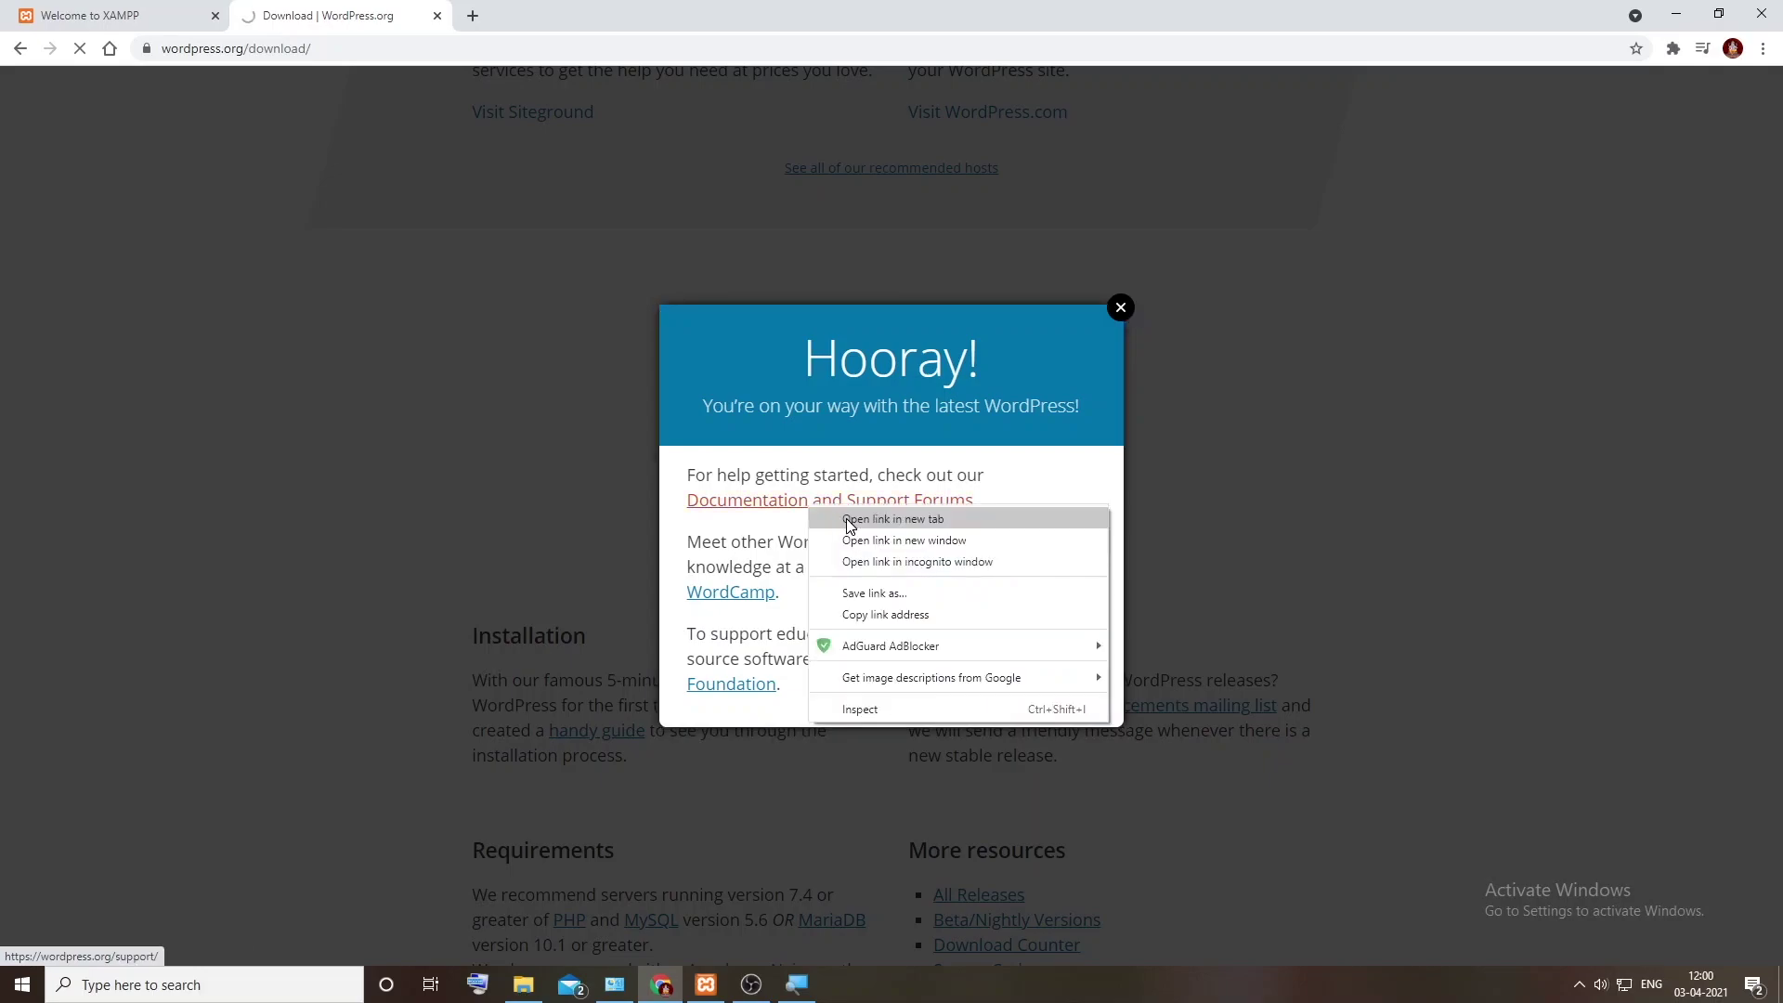
click(846, 518)
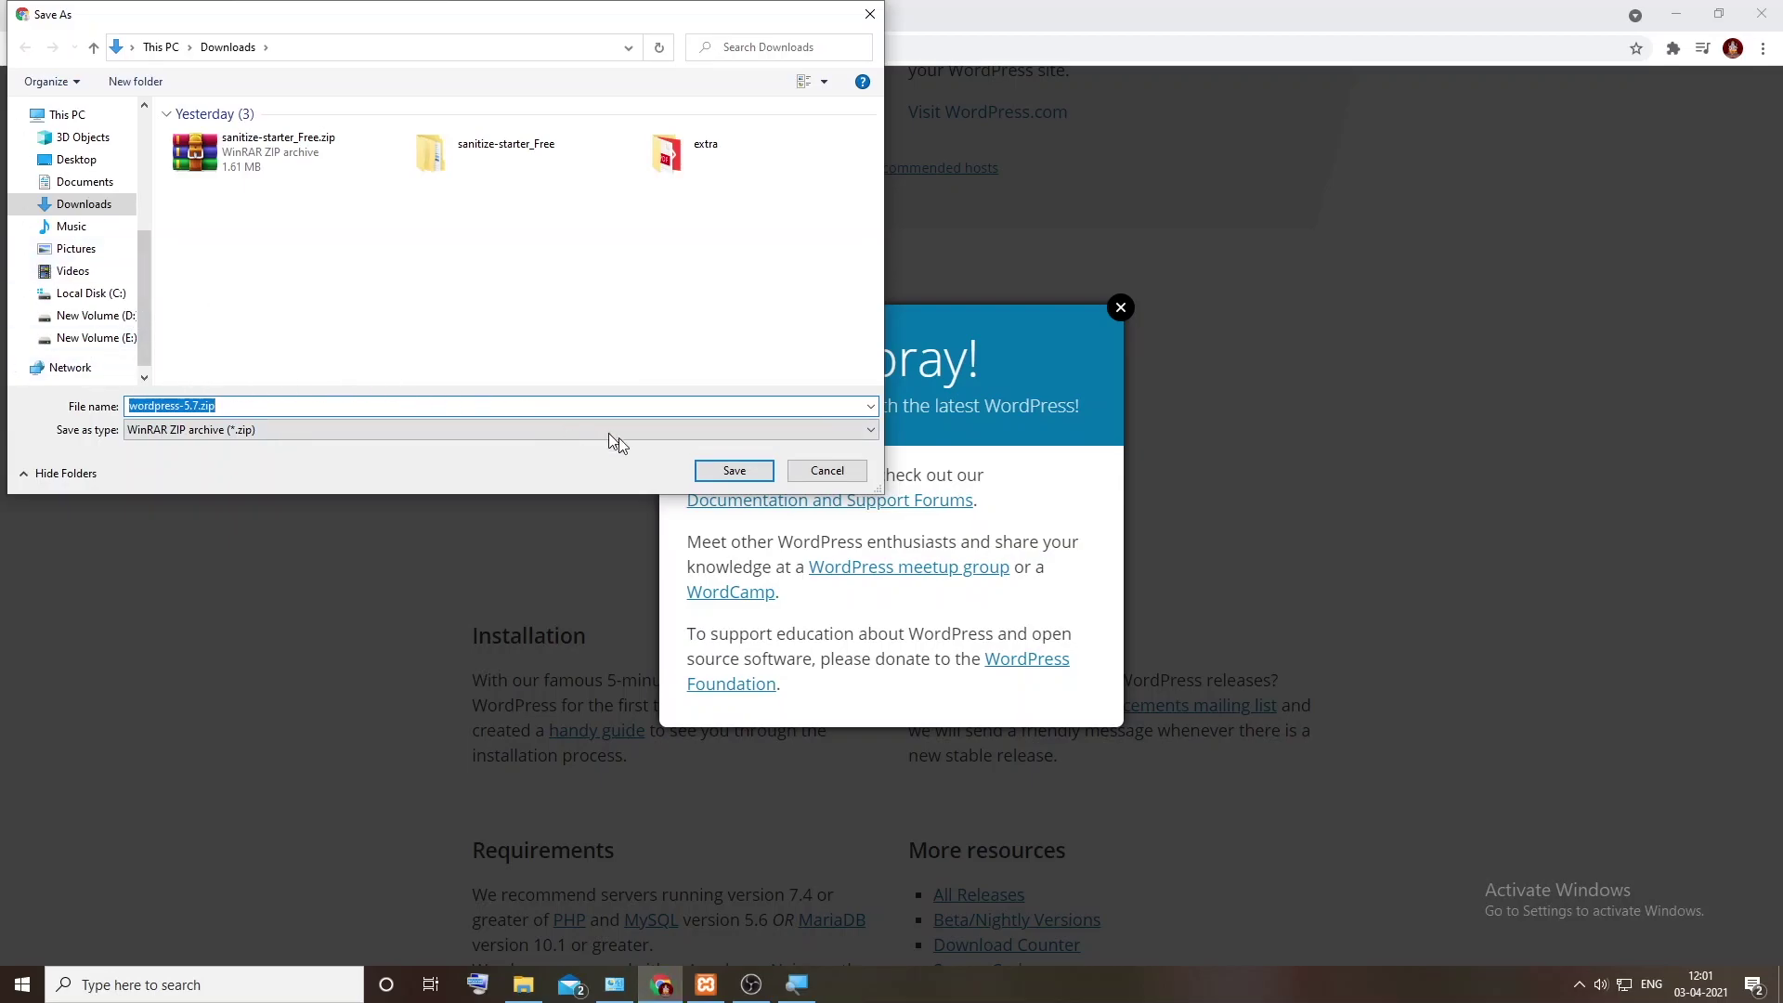
click(741, 471)
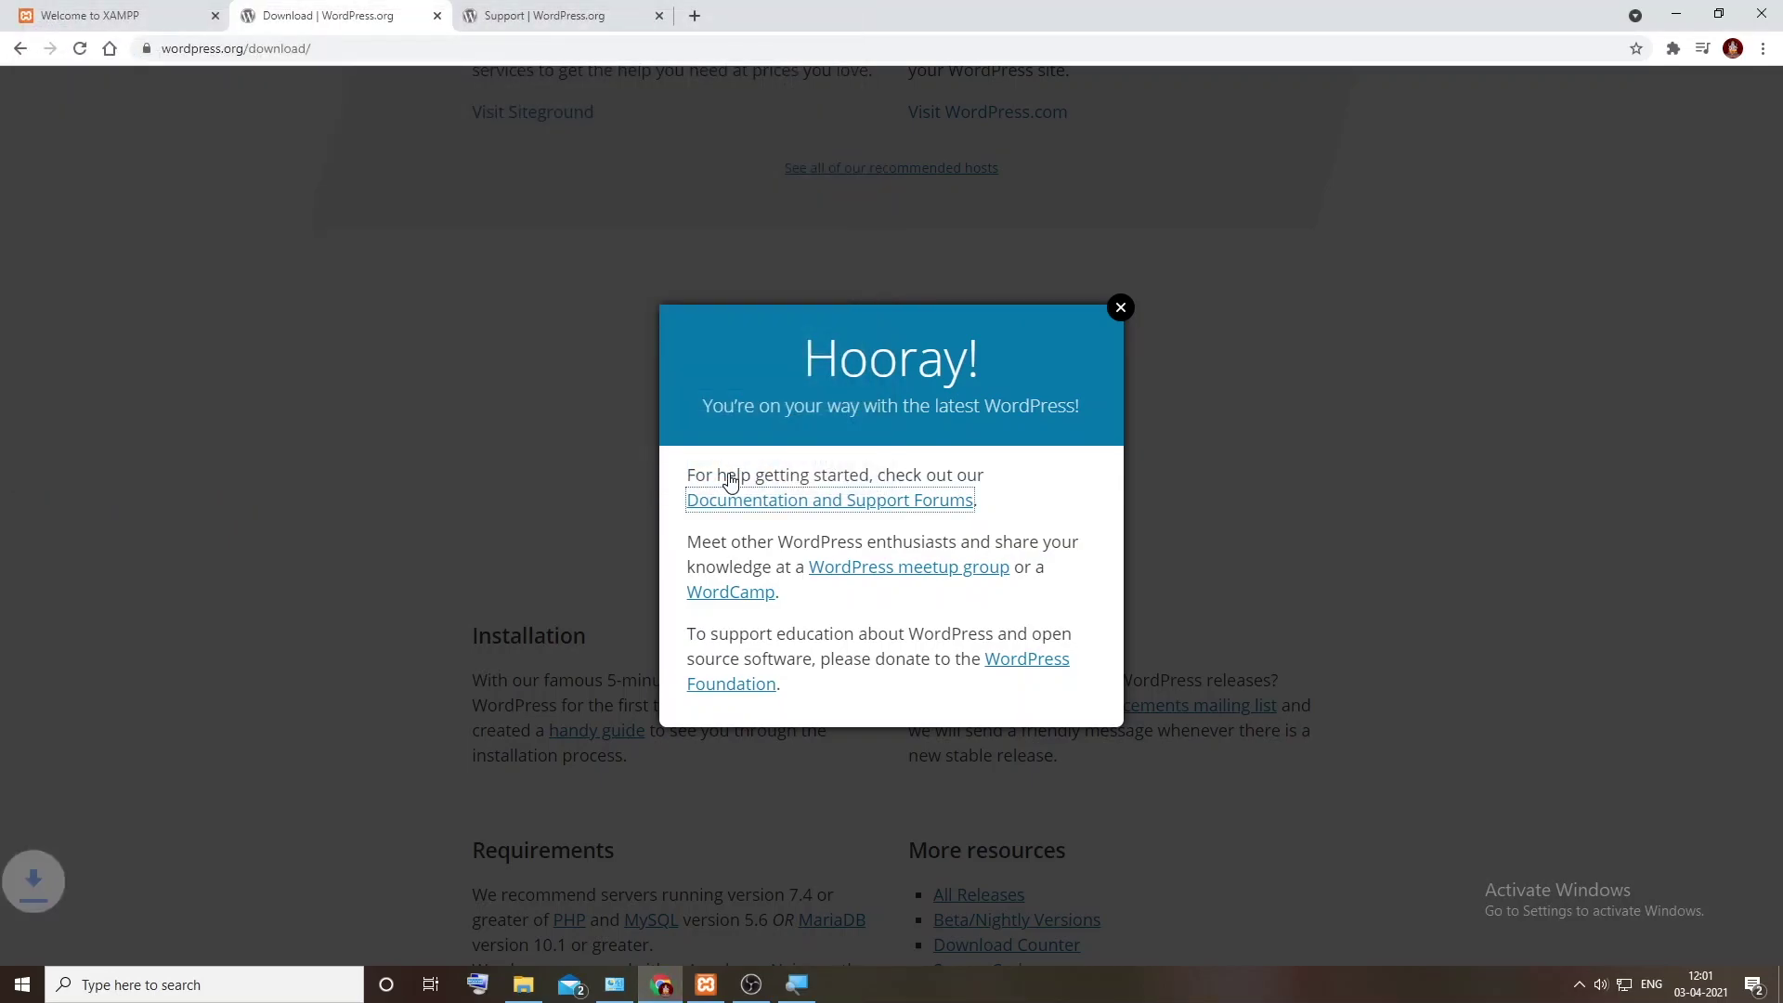
click(196, 940)
click(262, 883)
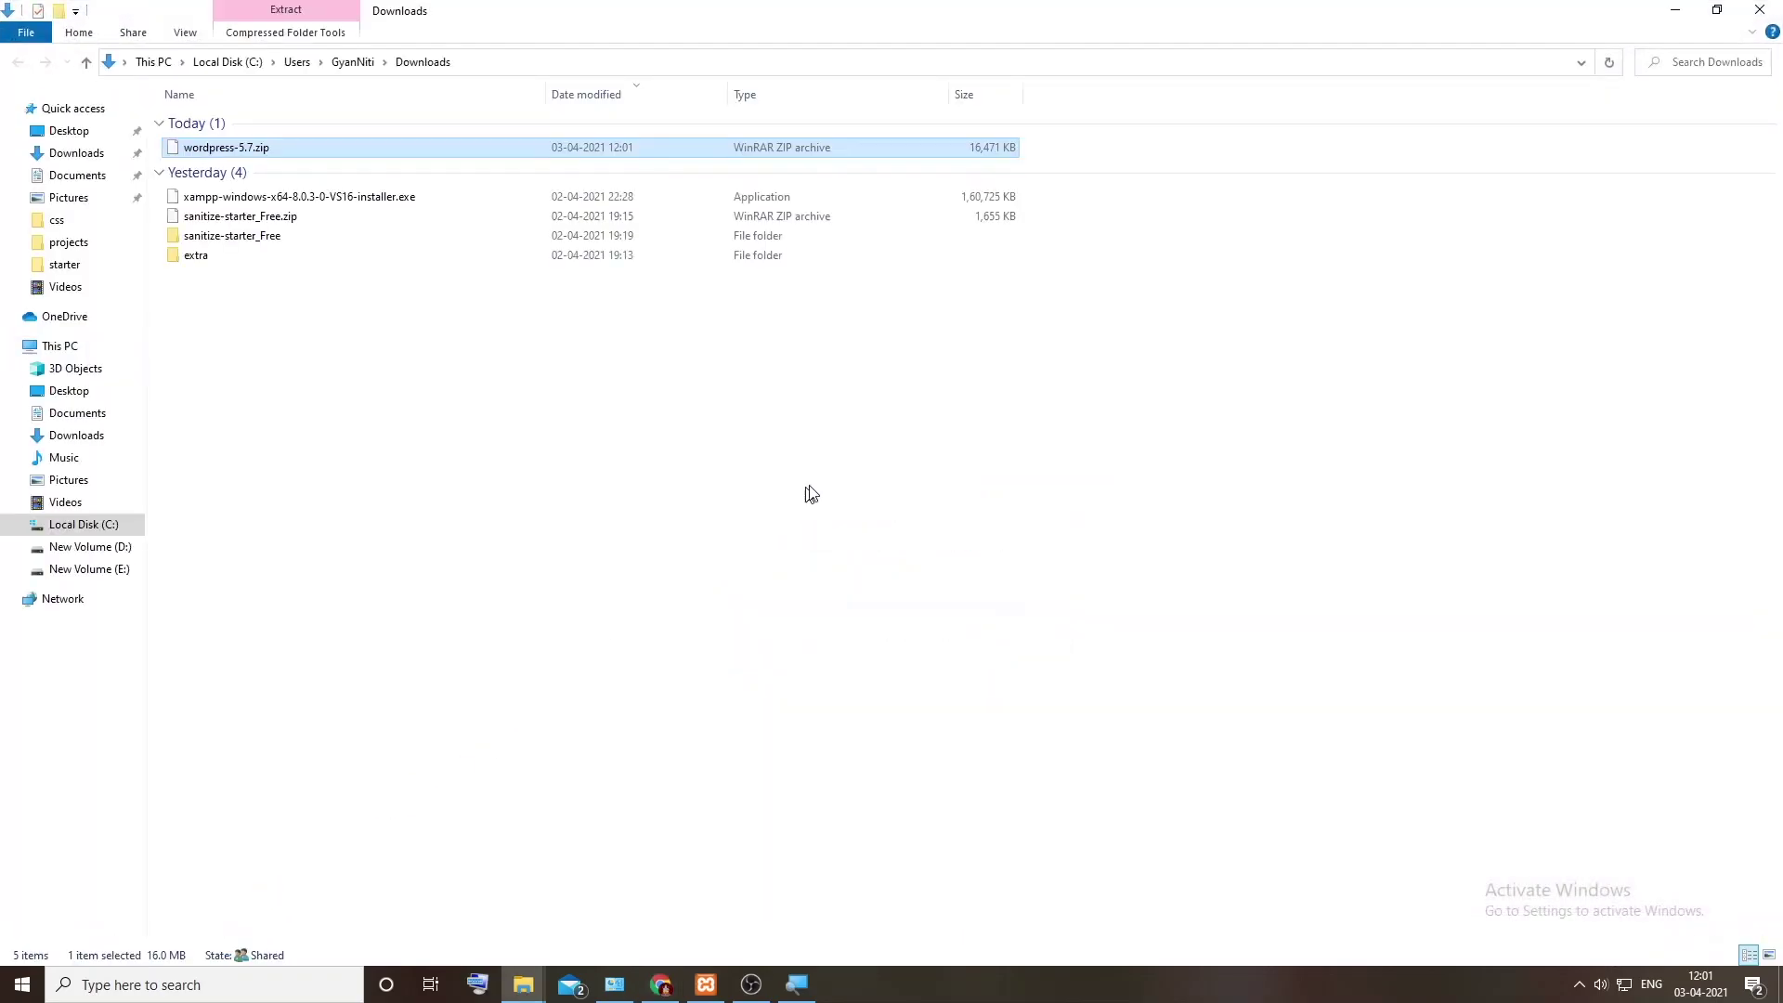
Step: Extract wordpress-5.7.zip into its own wordpress-5.7 folder and open it
click(290, 149)
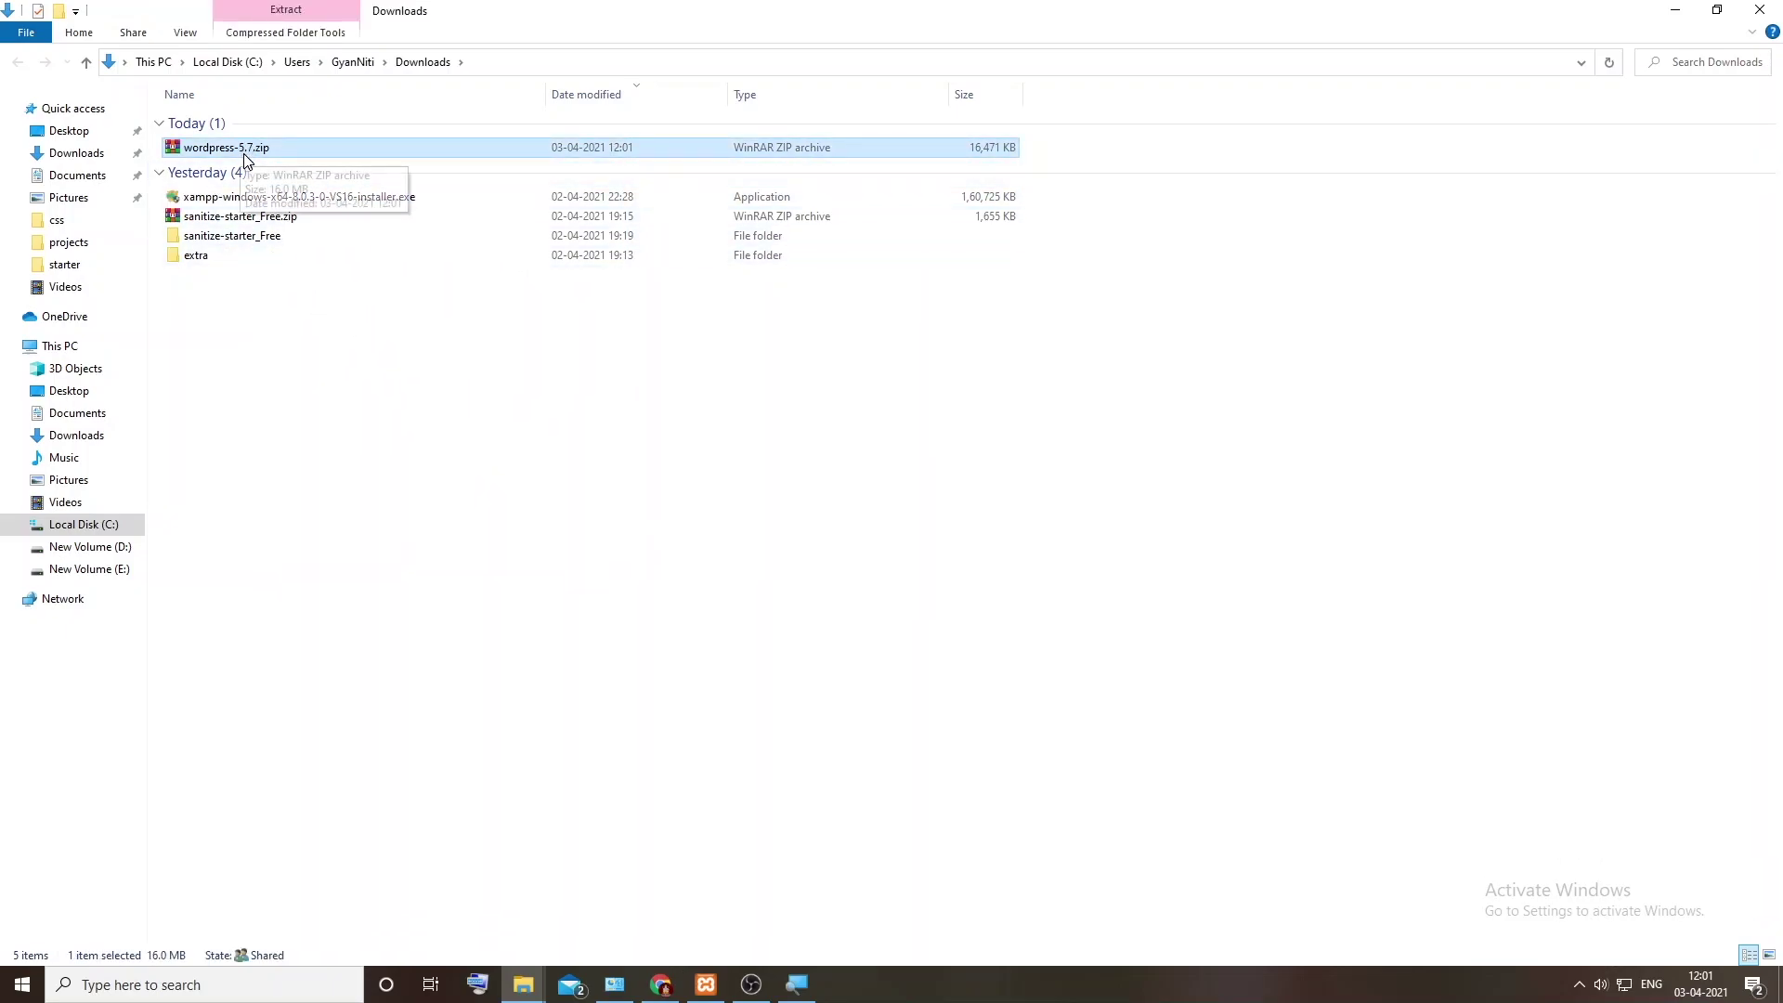
key(ctrl+KP_Add)
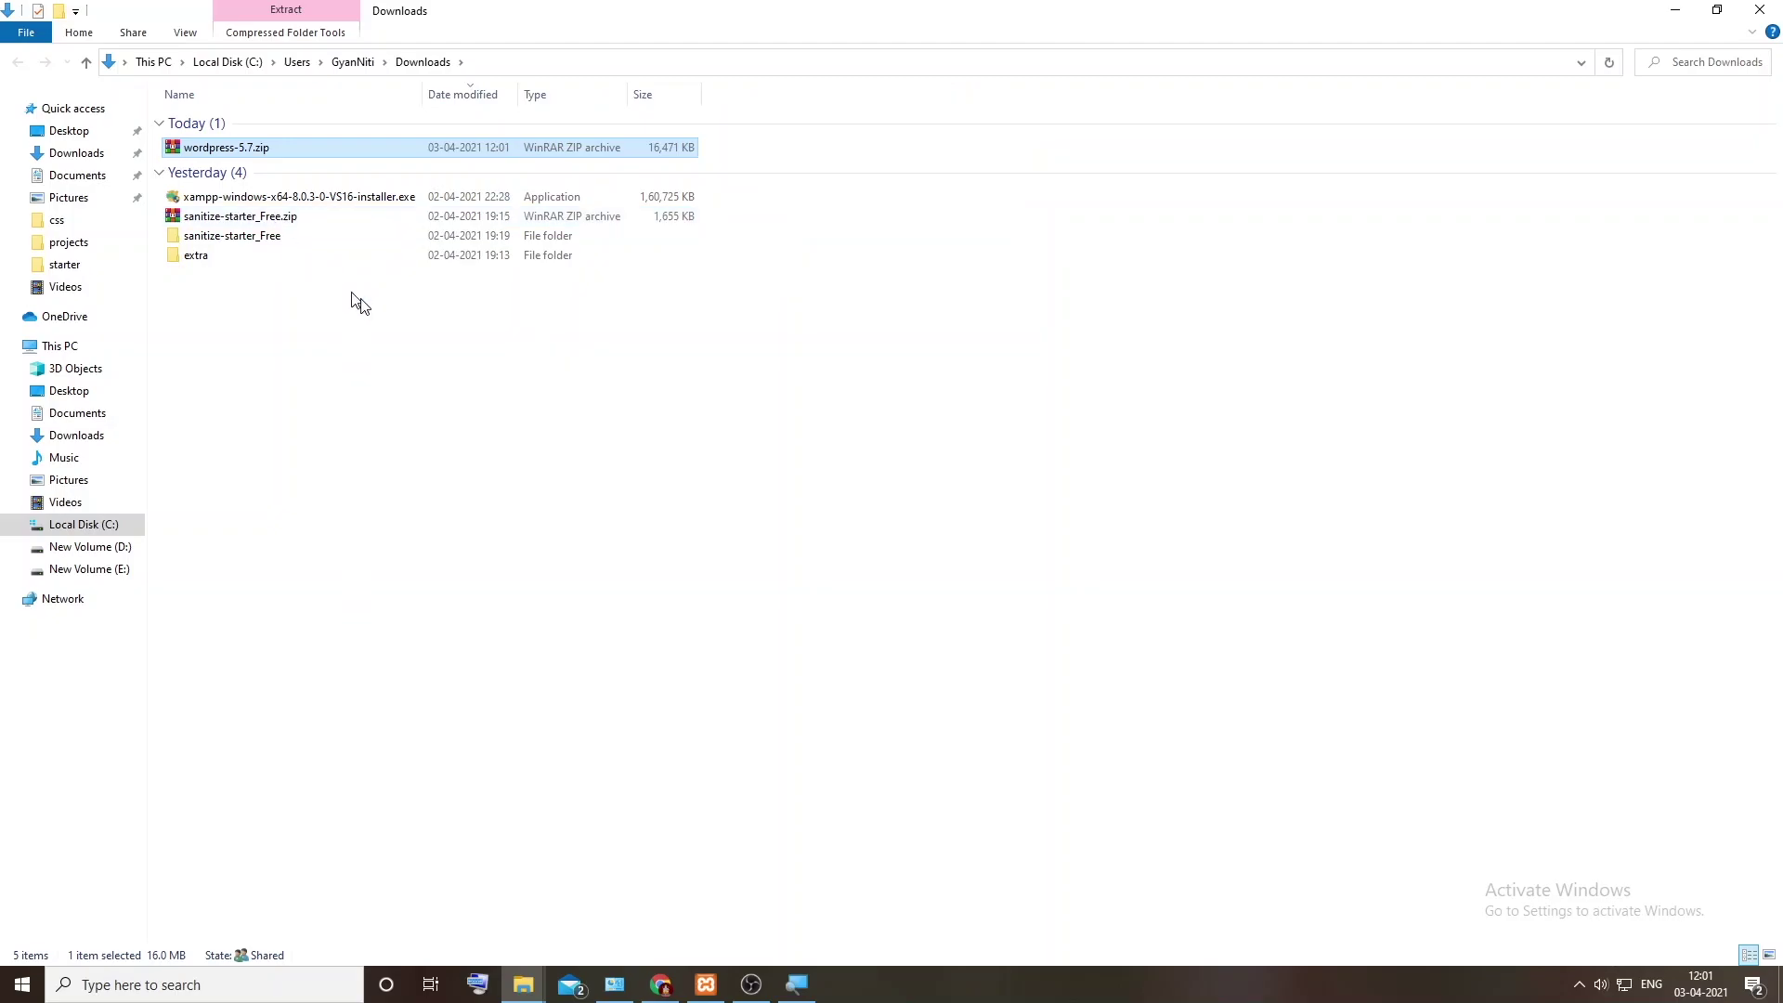
click(399, 346)
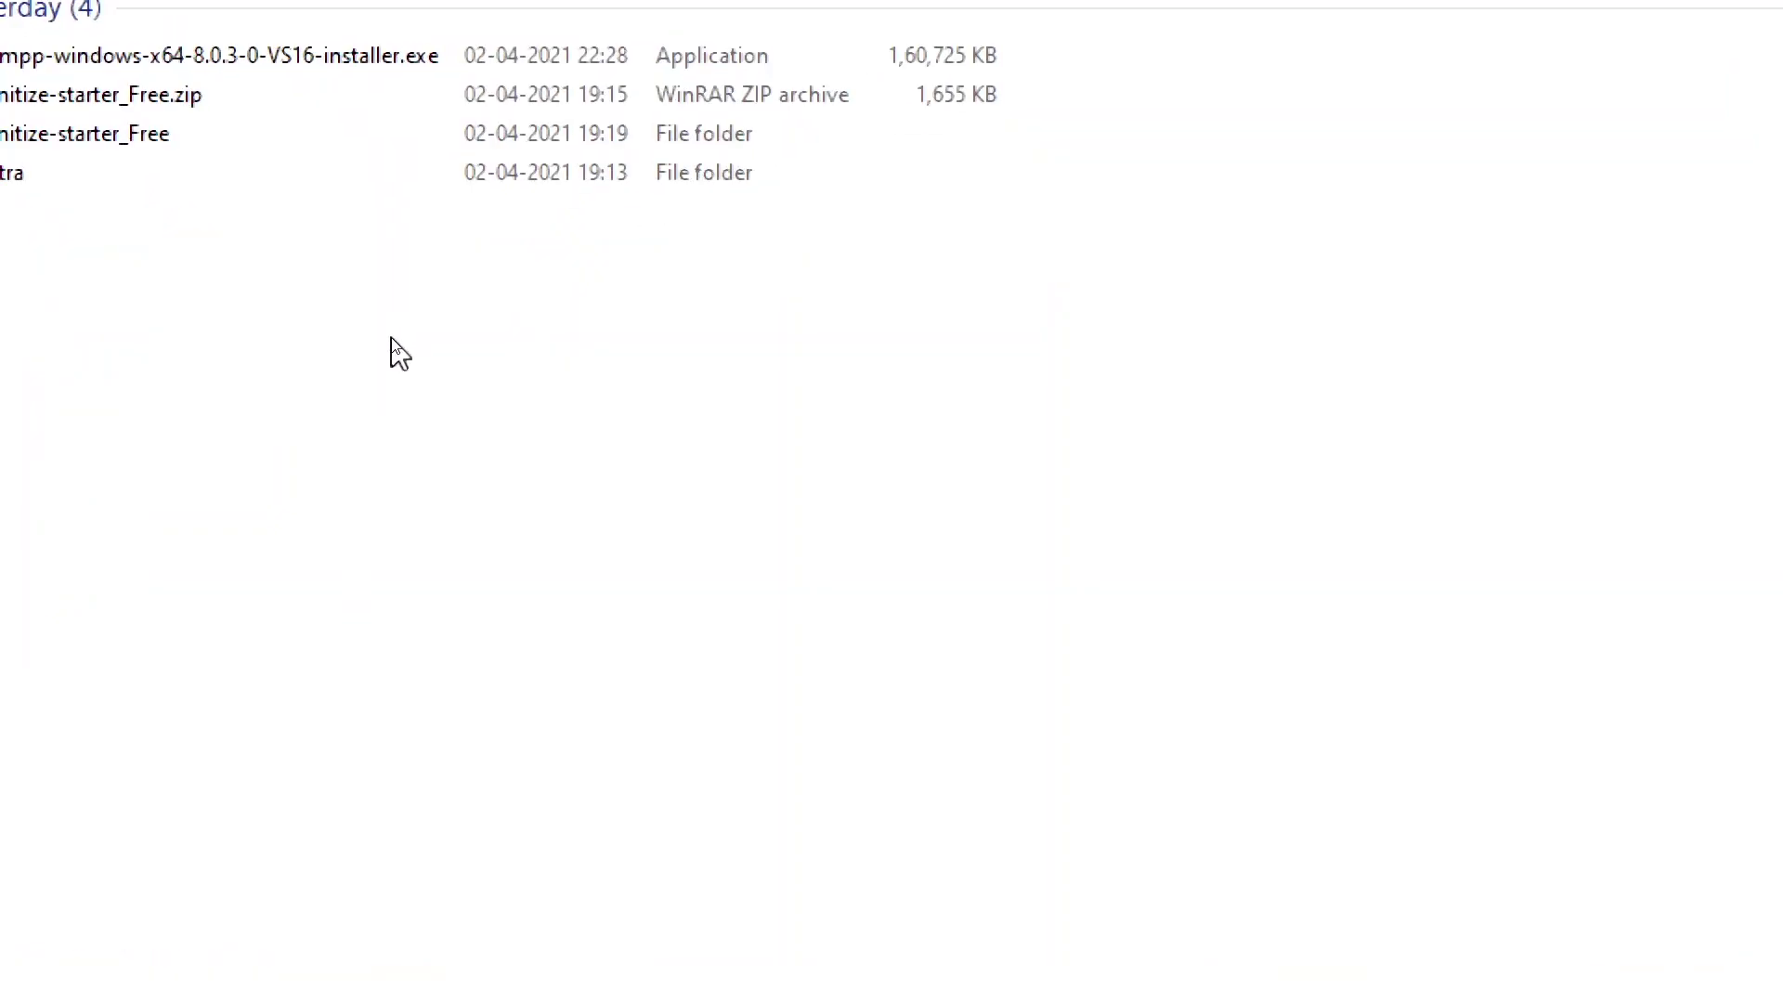
right_click(455, 288)
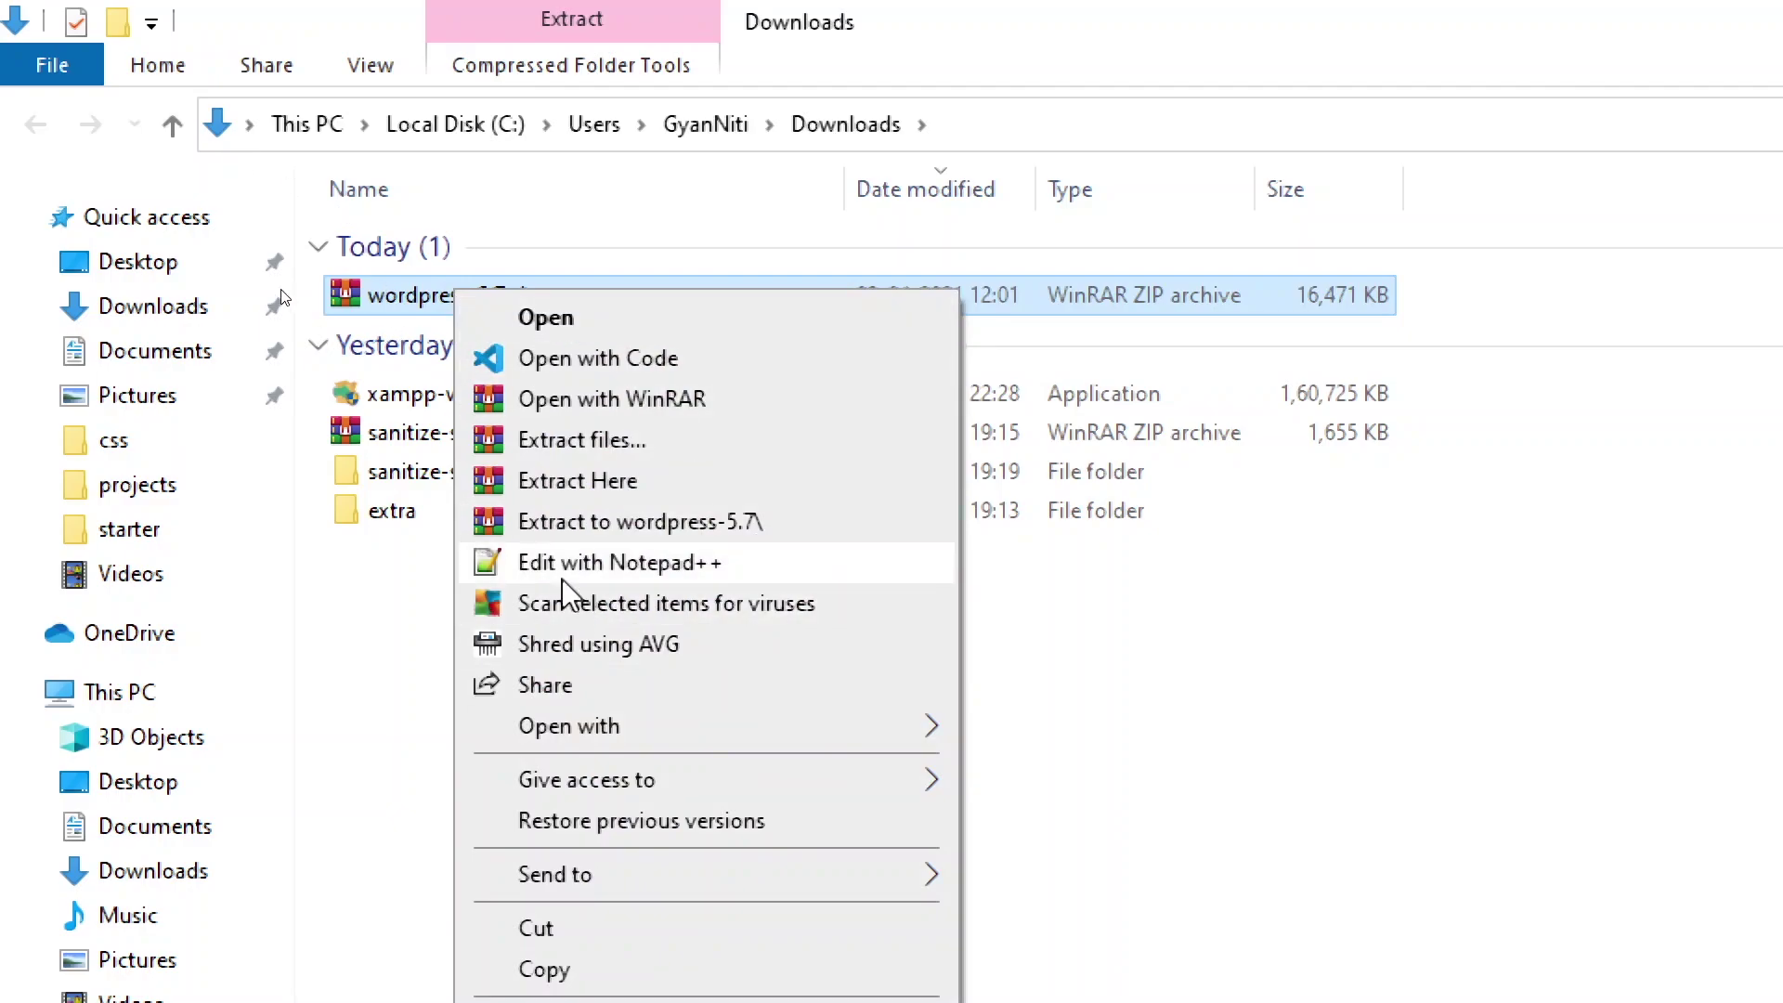
click(633, 526)
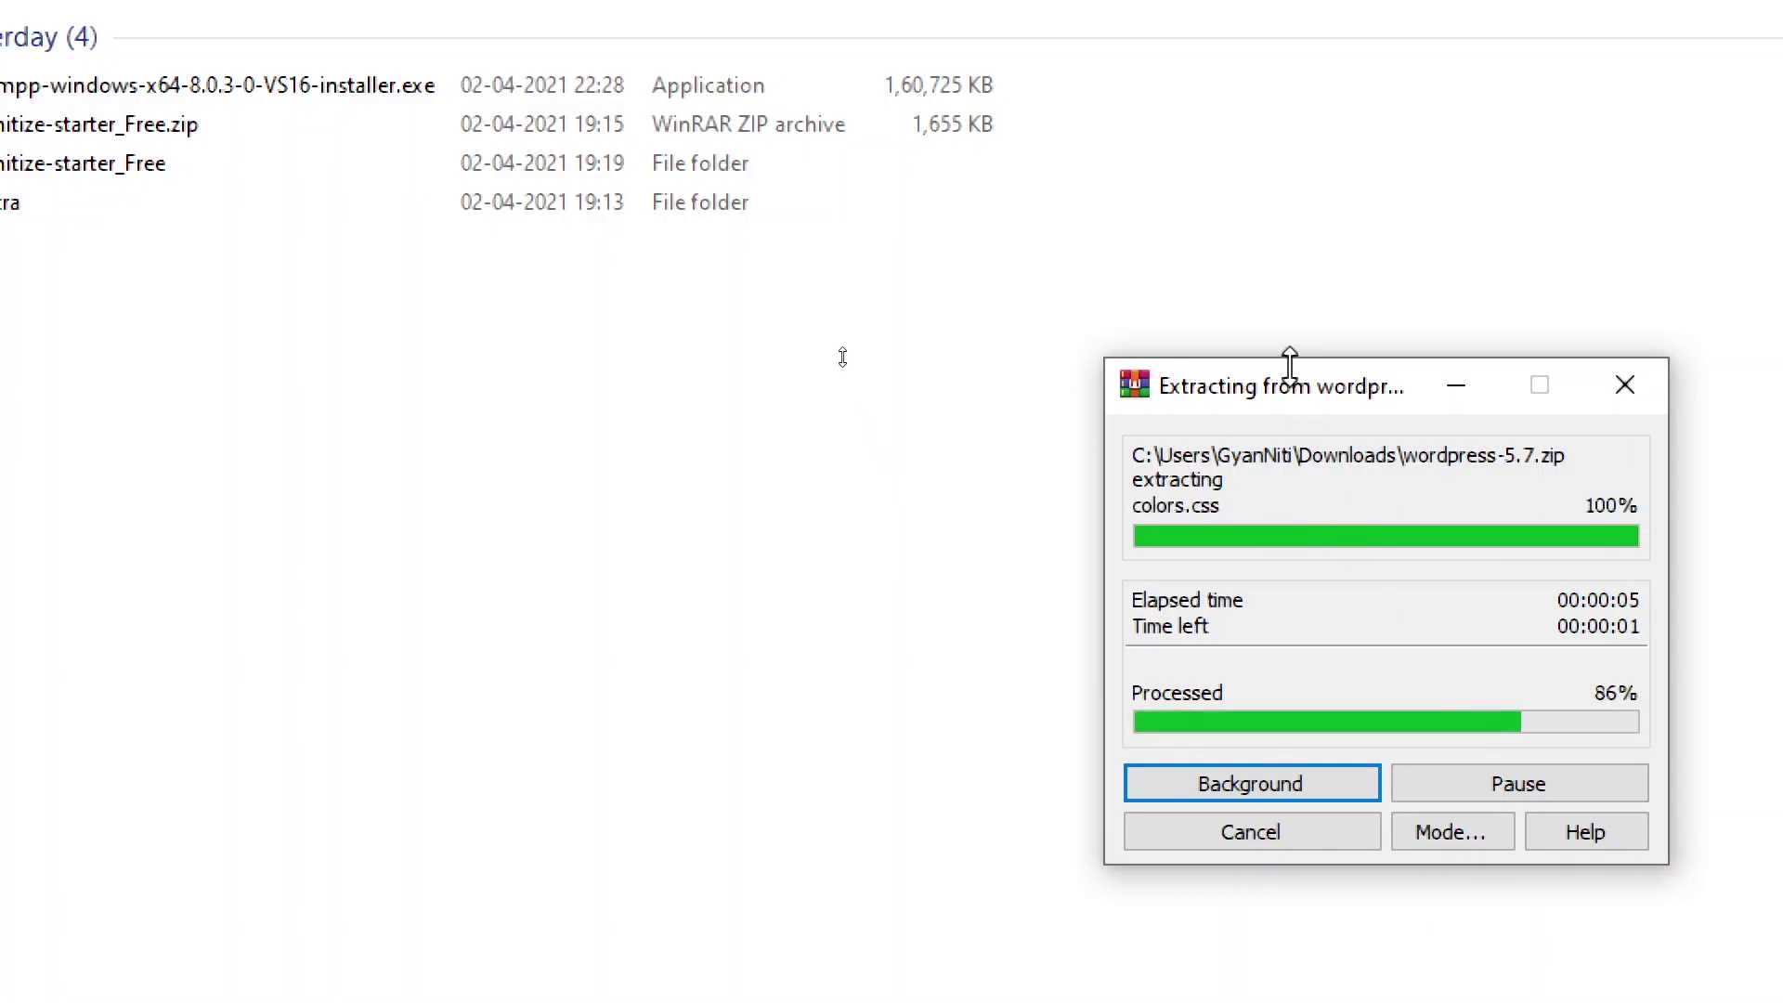
drag(1297, 388, 389, 346)
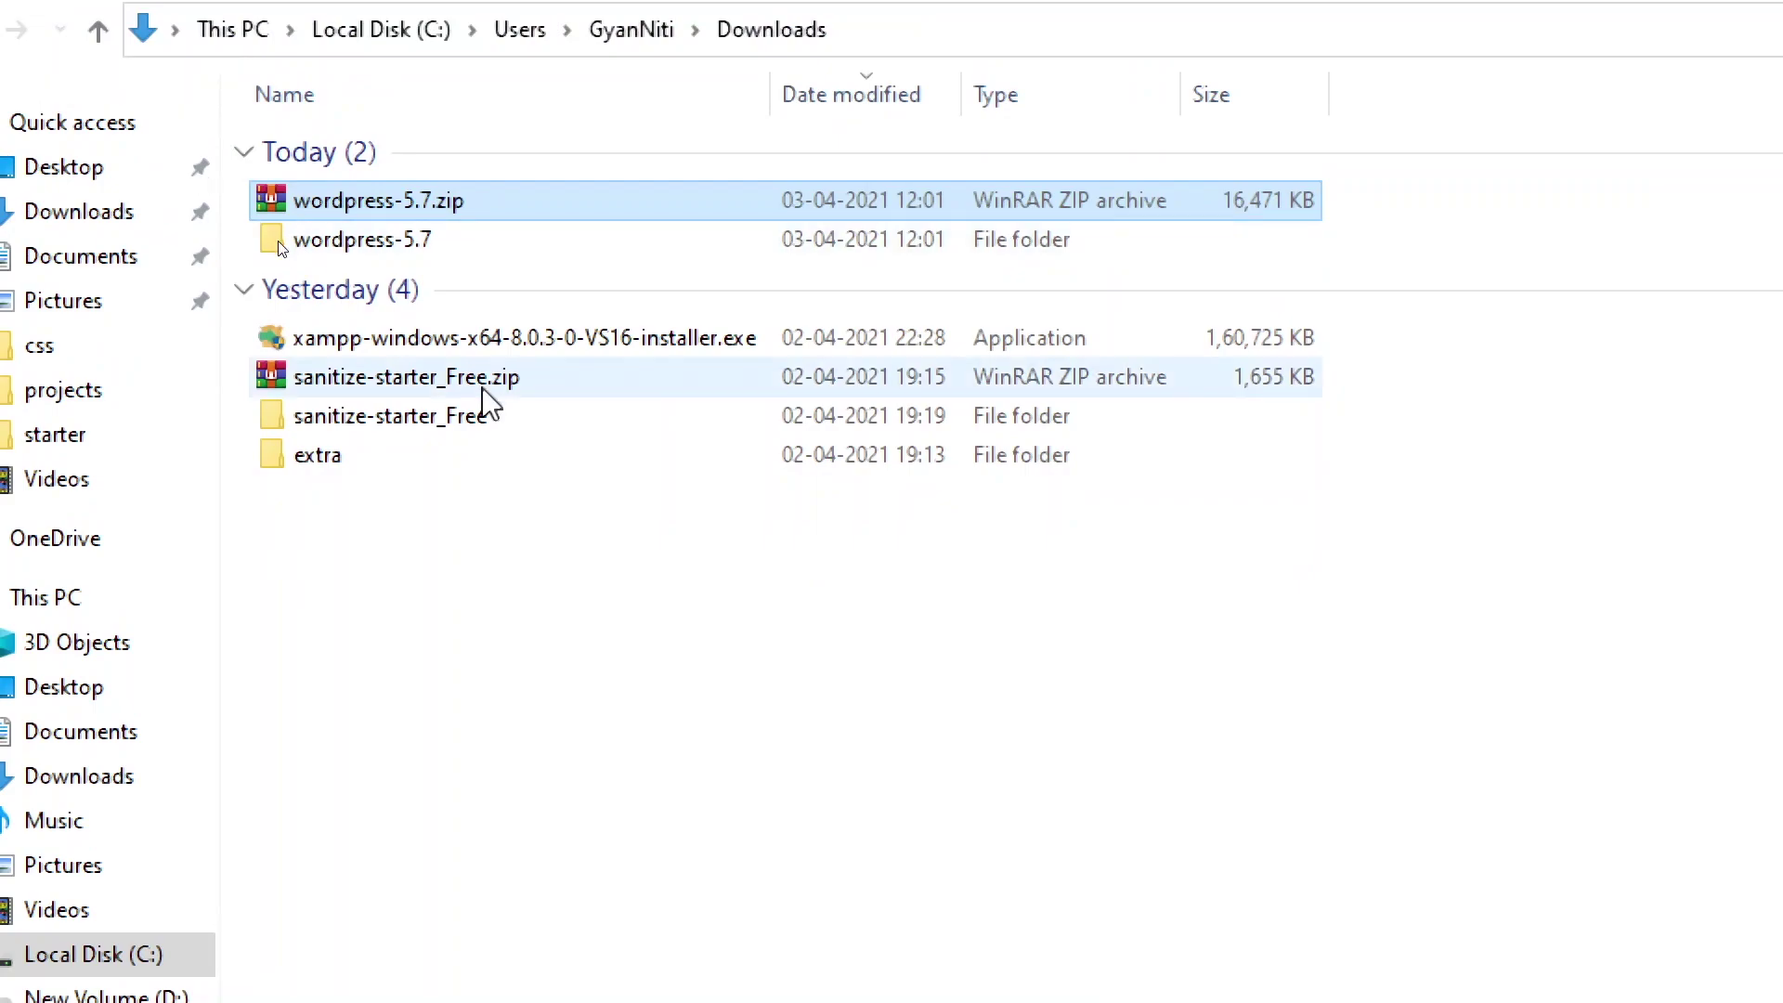
double_click(356, 237)
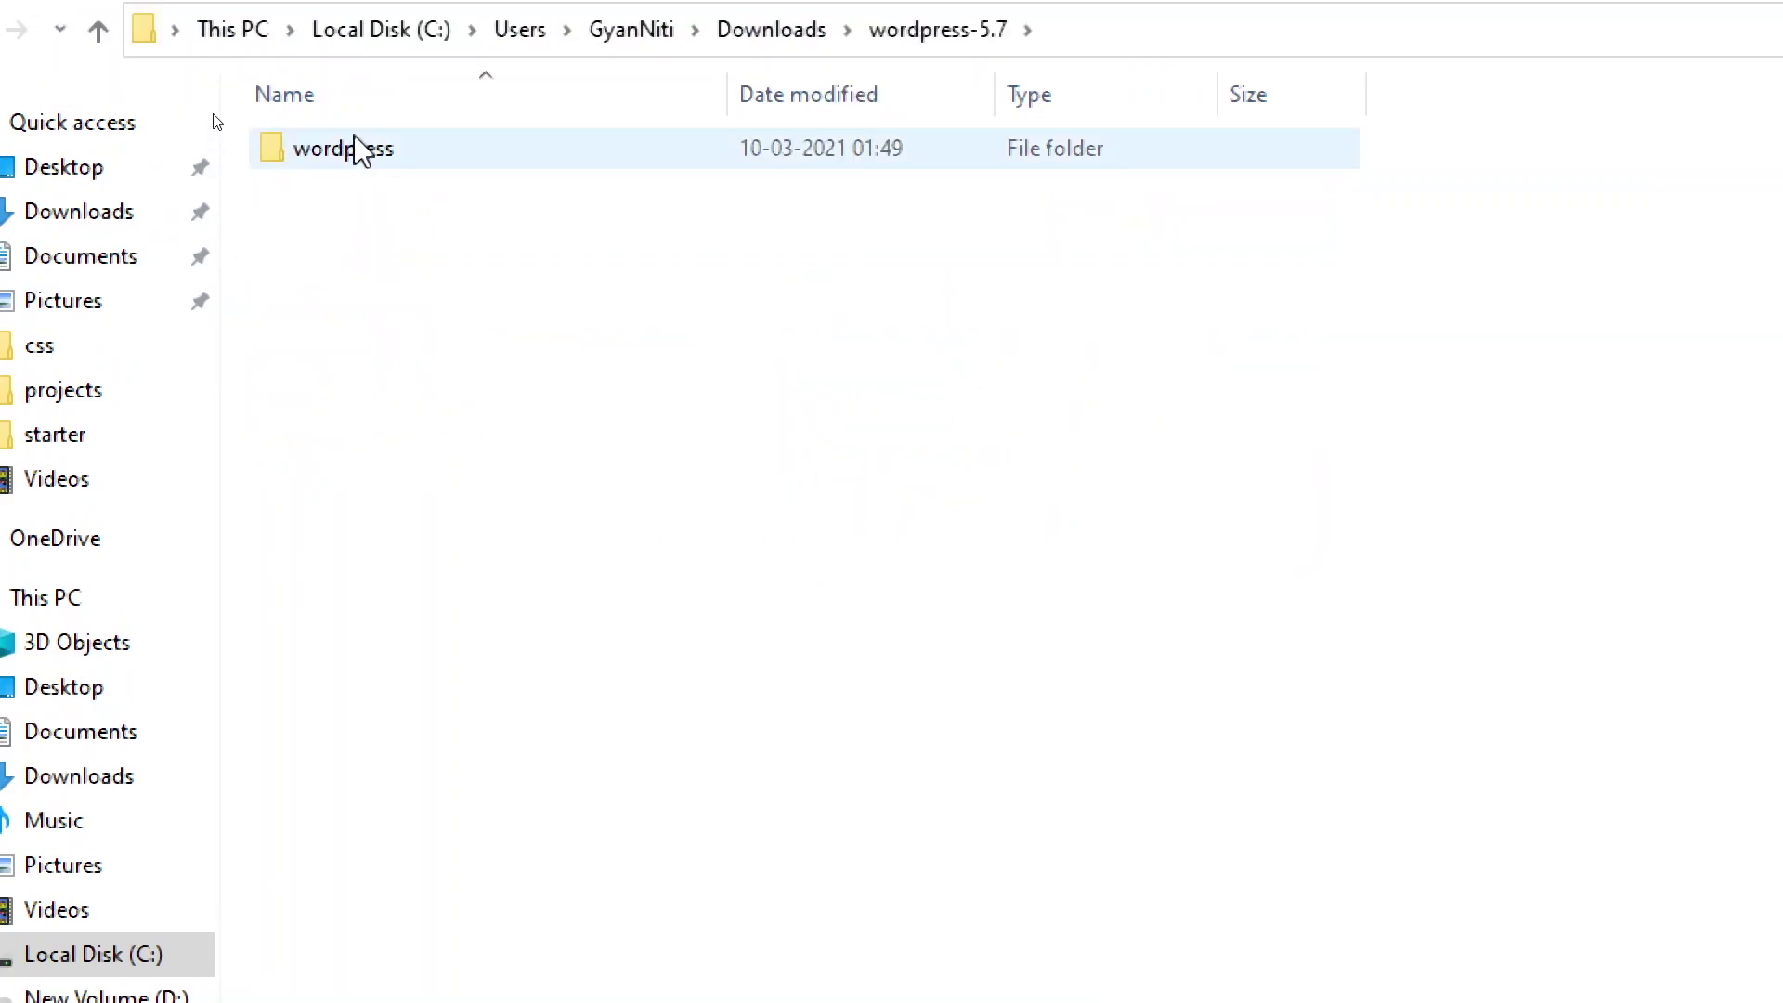
Step: Rename the inner wordpress folder to lrnhtml
double_click(351, 158)
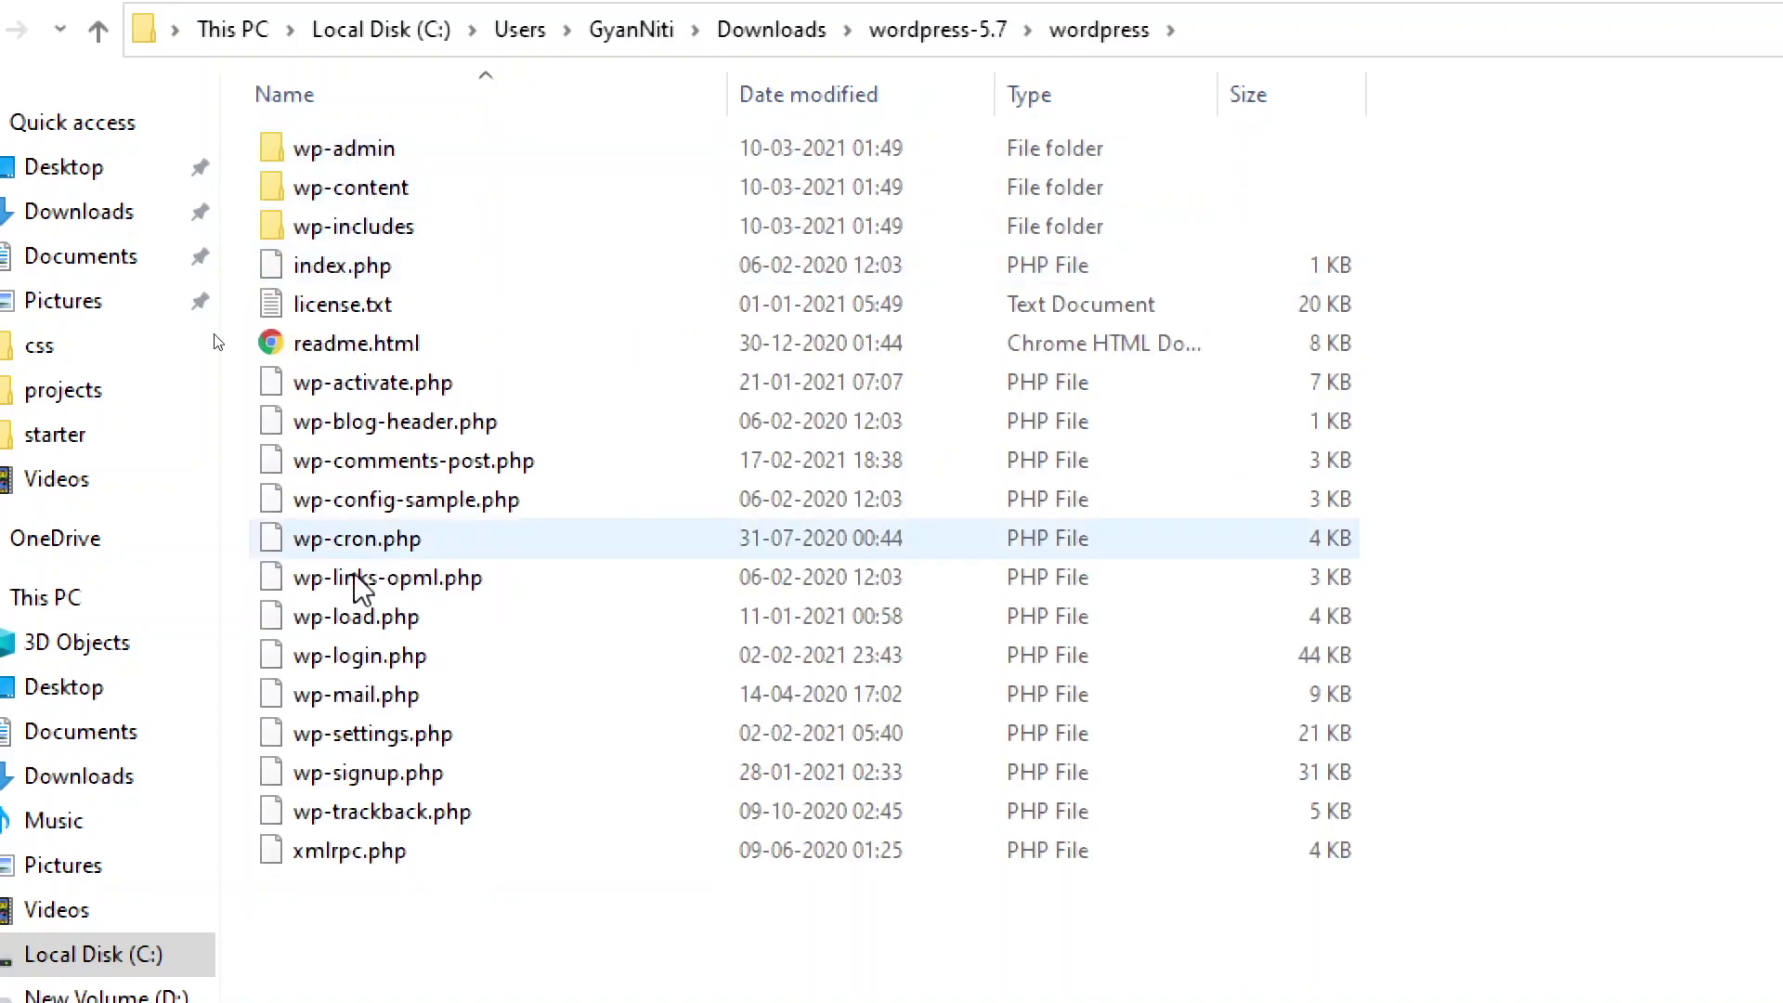
click(99, 124)
click(406, 287)
click(376, 249)
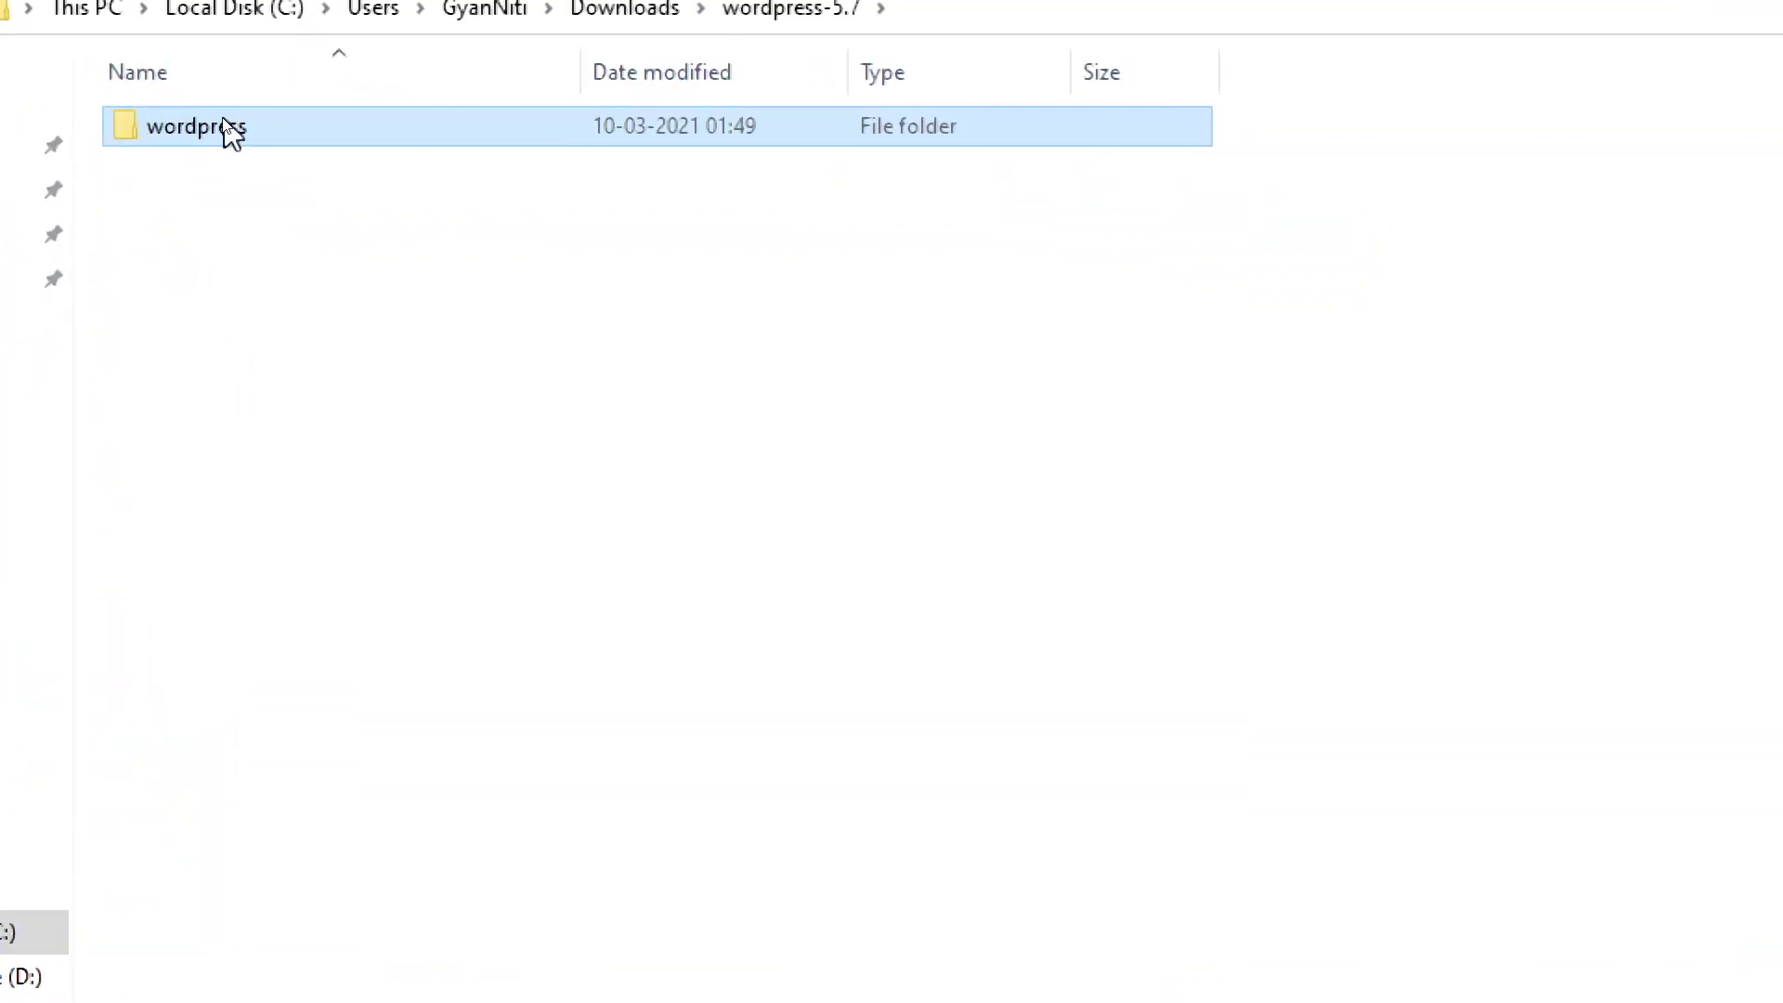
click(223, 125)
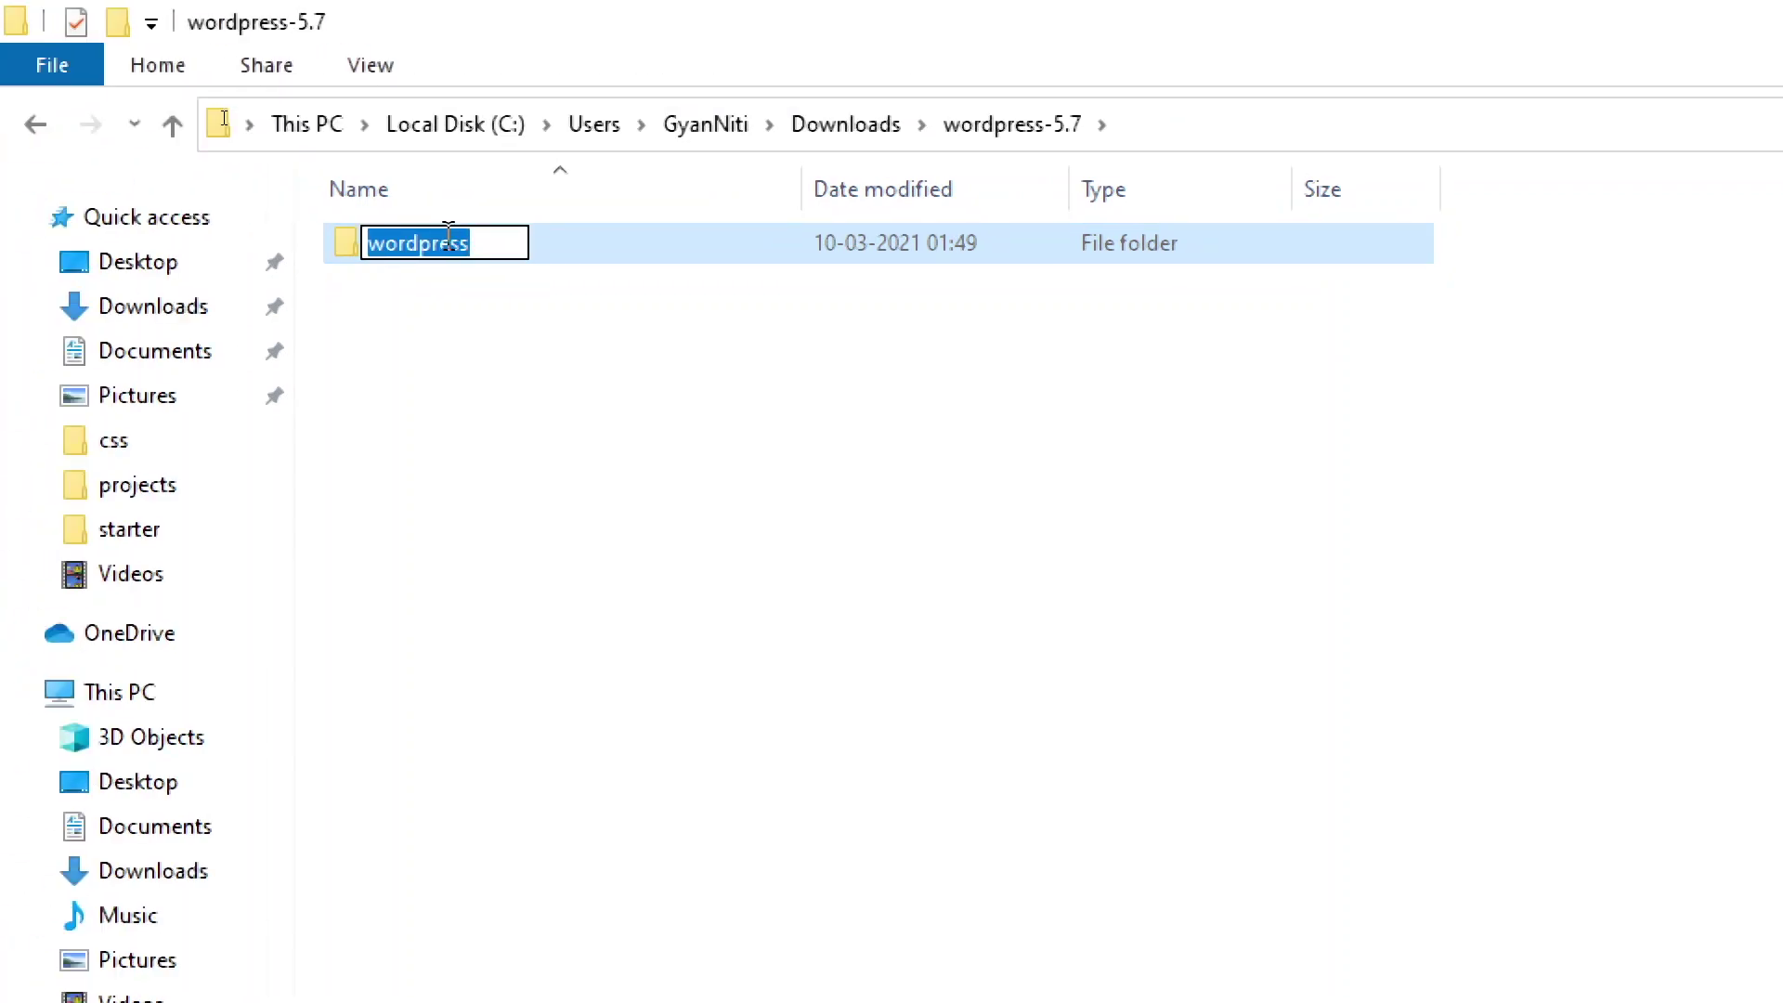
key(BackSpace)
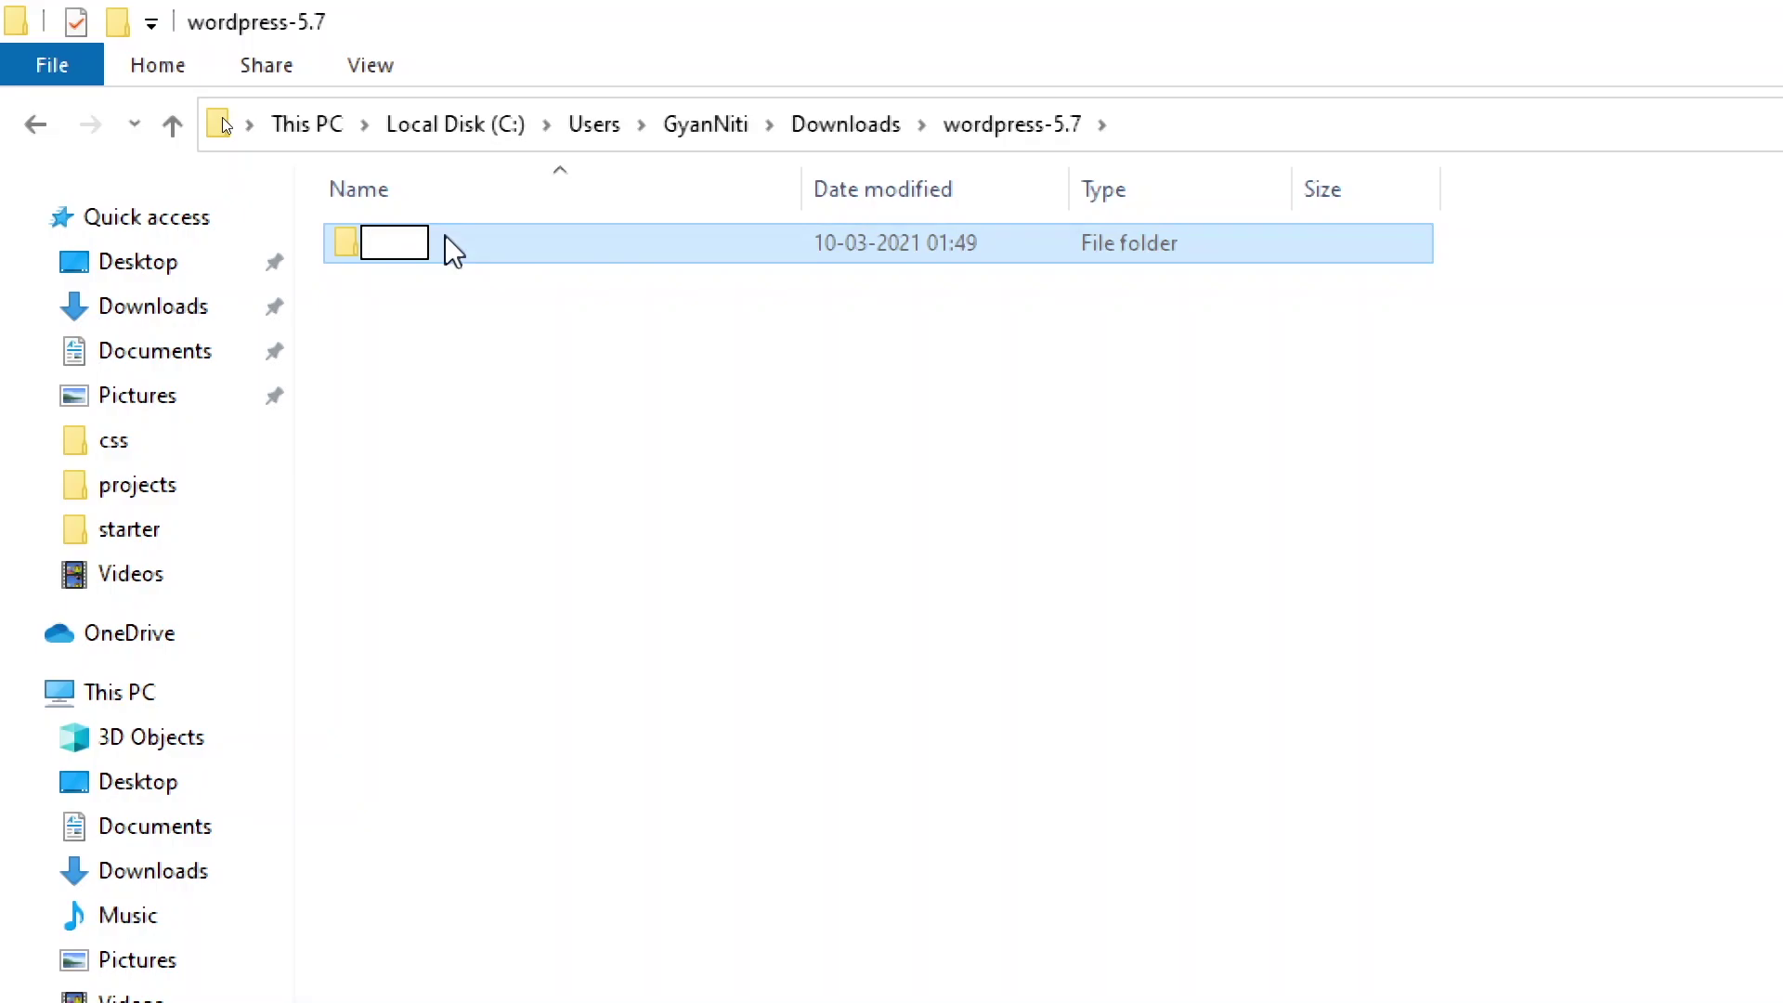
text(lrnhtml)
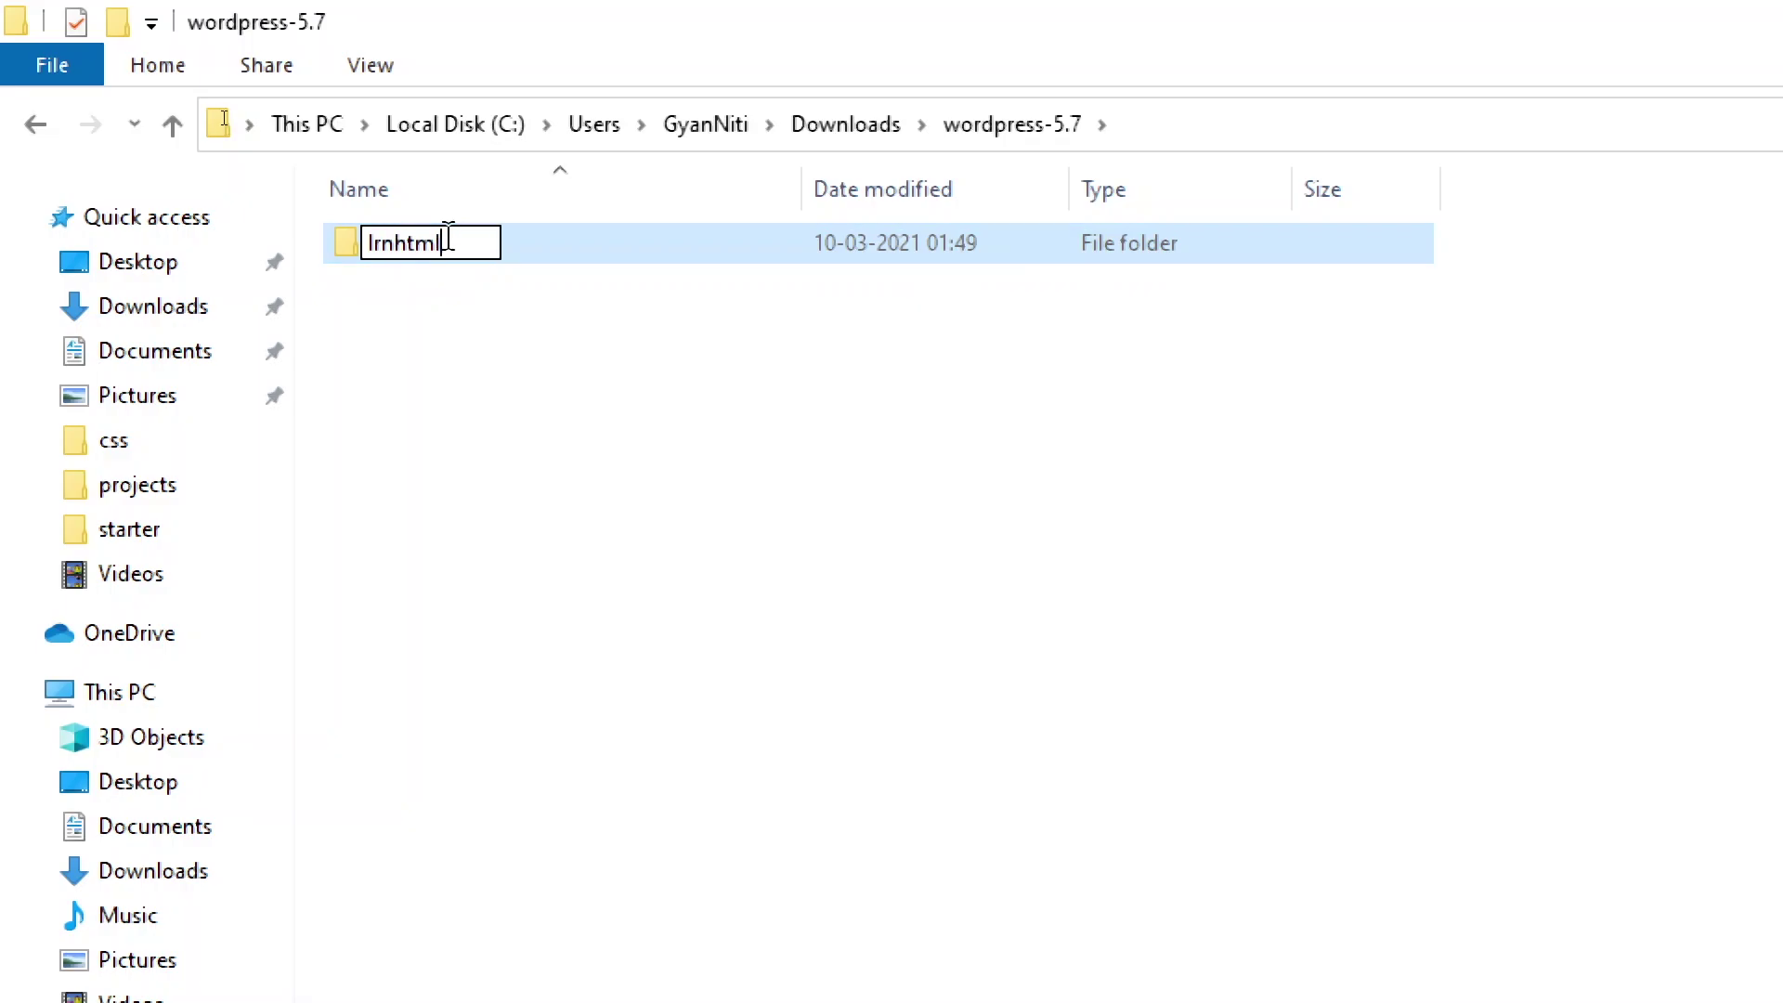
key(Return)
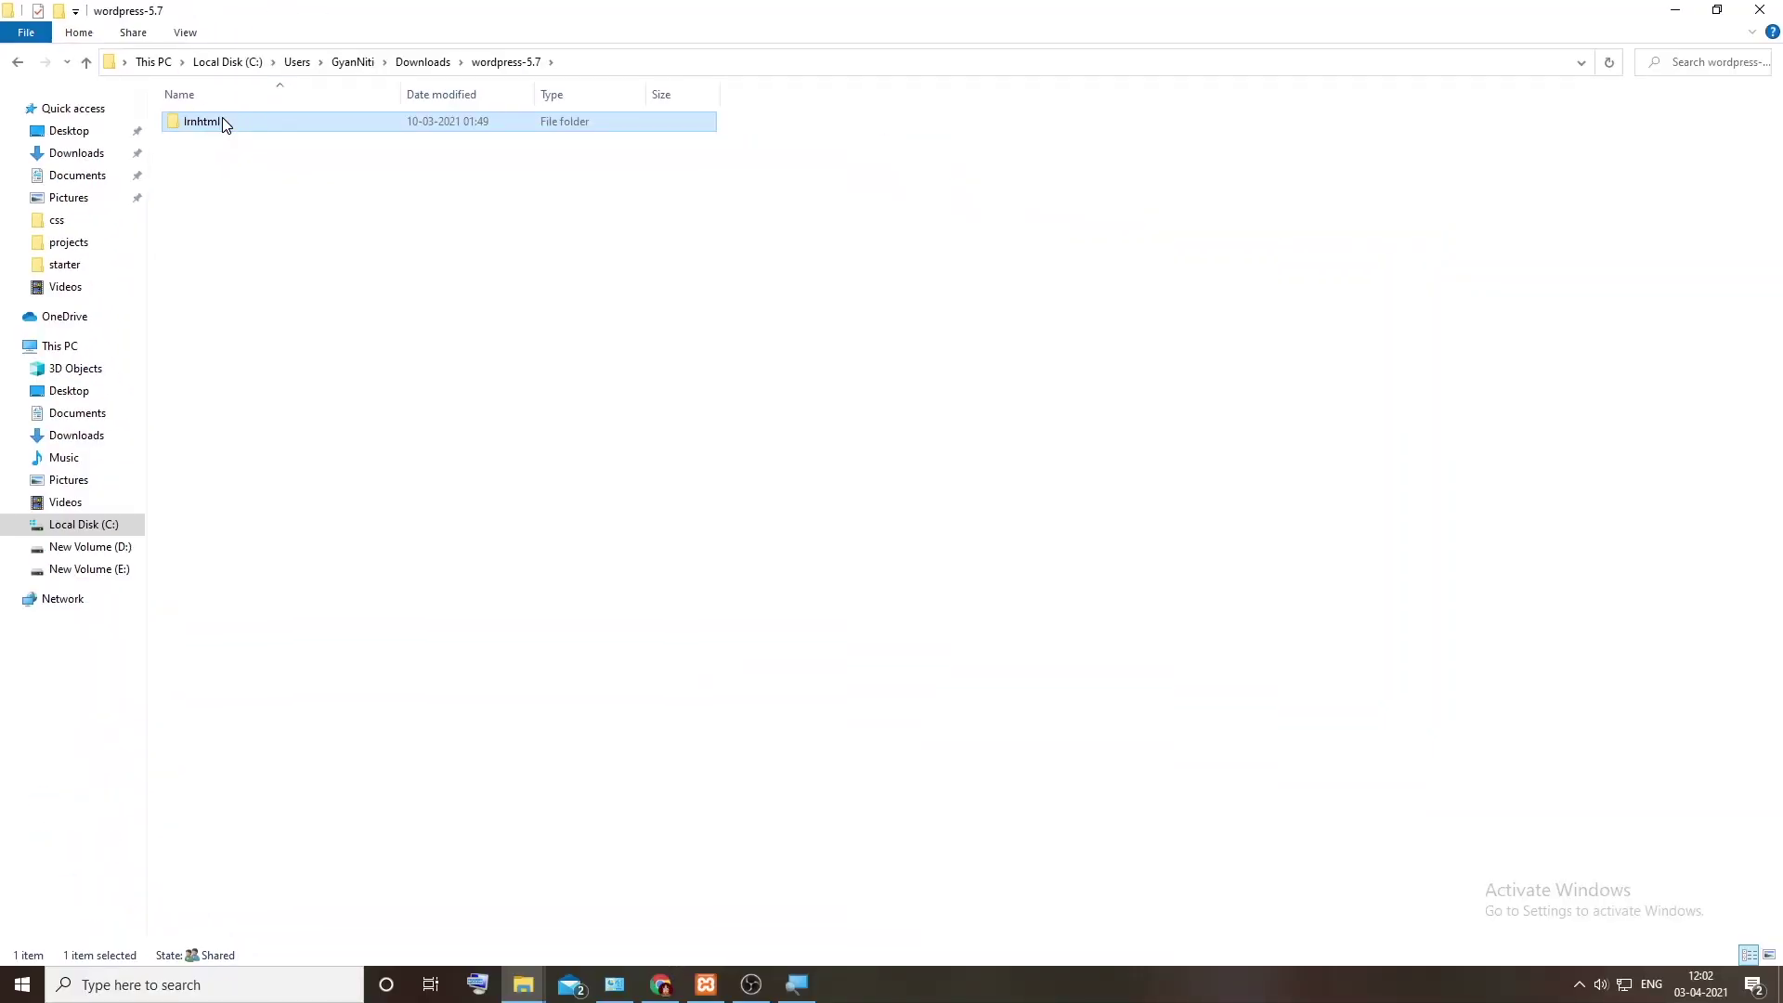
click(706, 984)
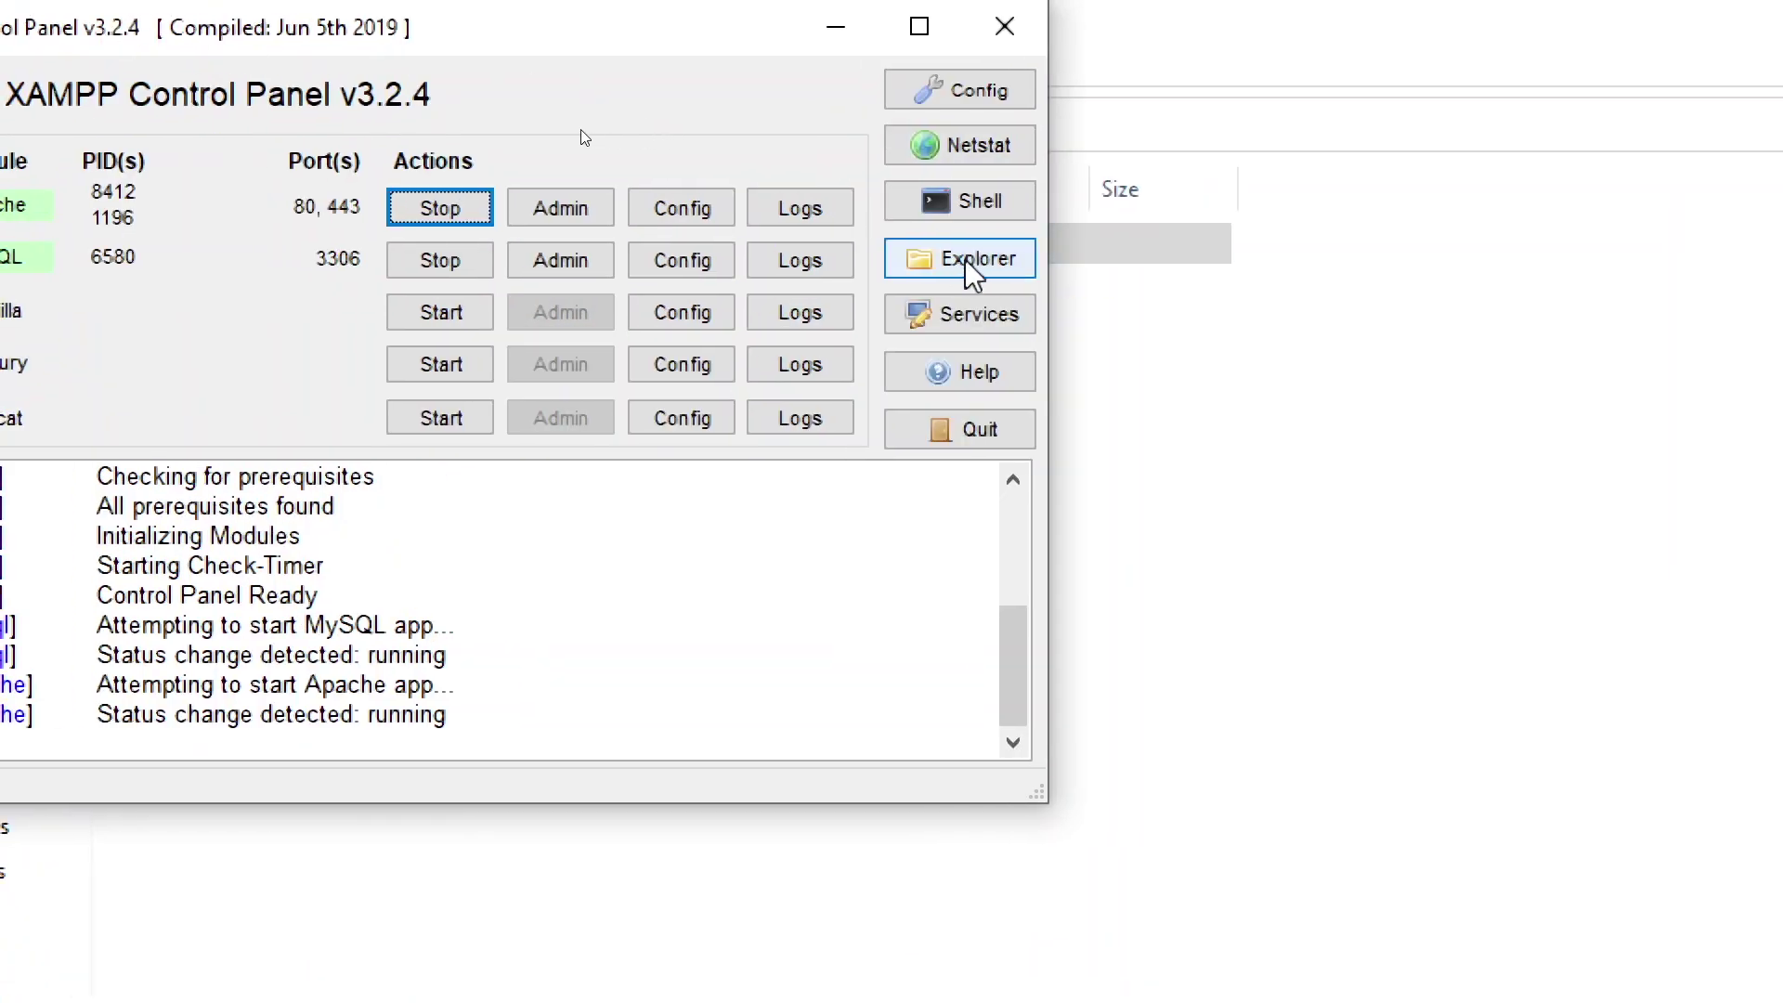
Step: Open the xampp htdocs web root folder in File Explorer
click(971, 263)
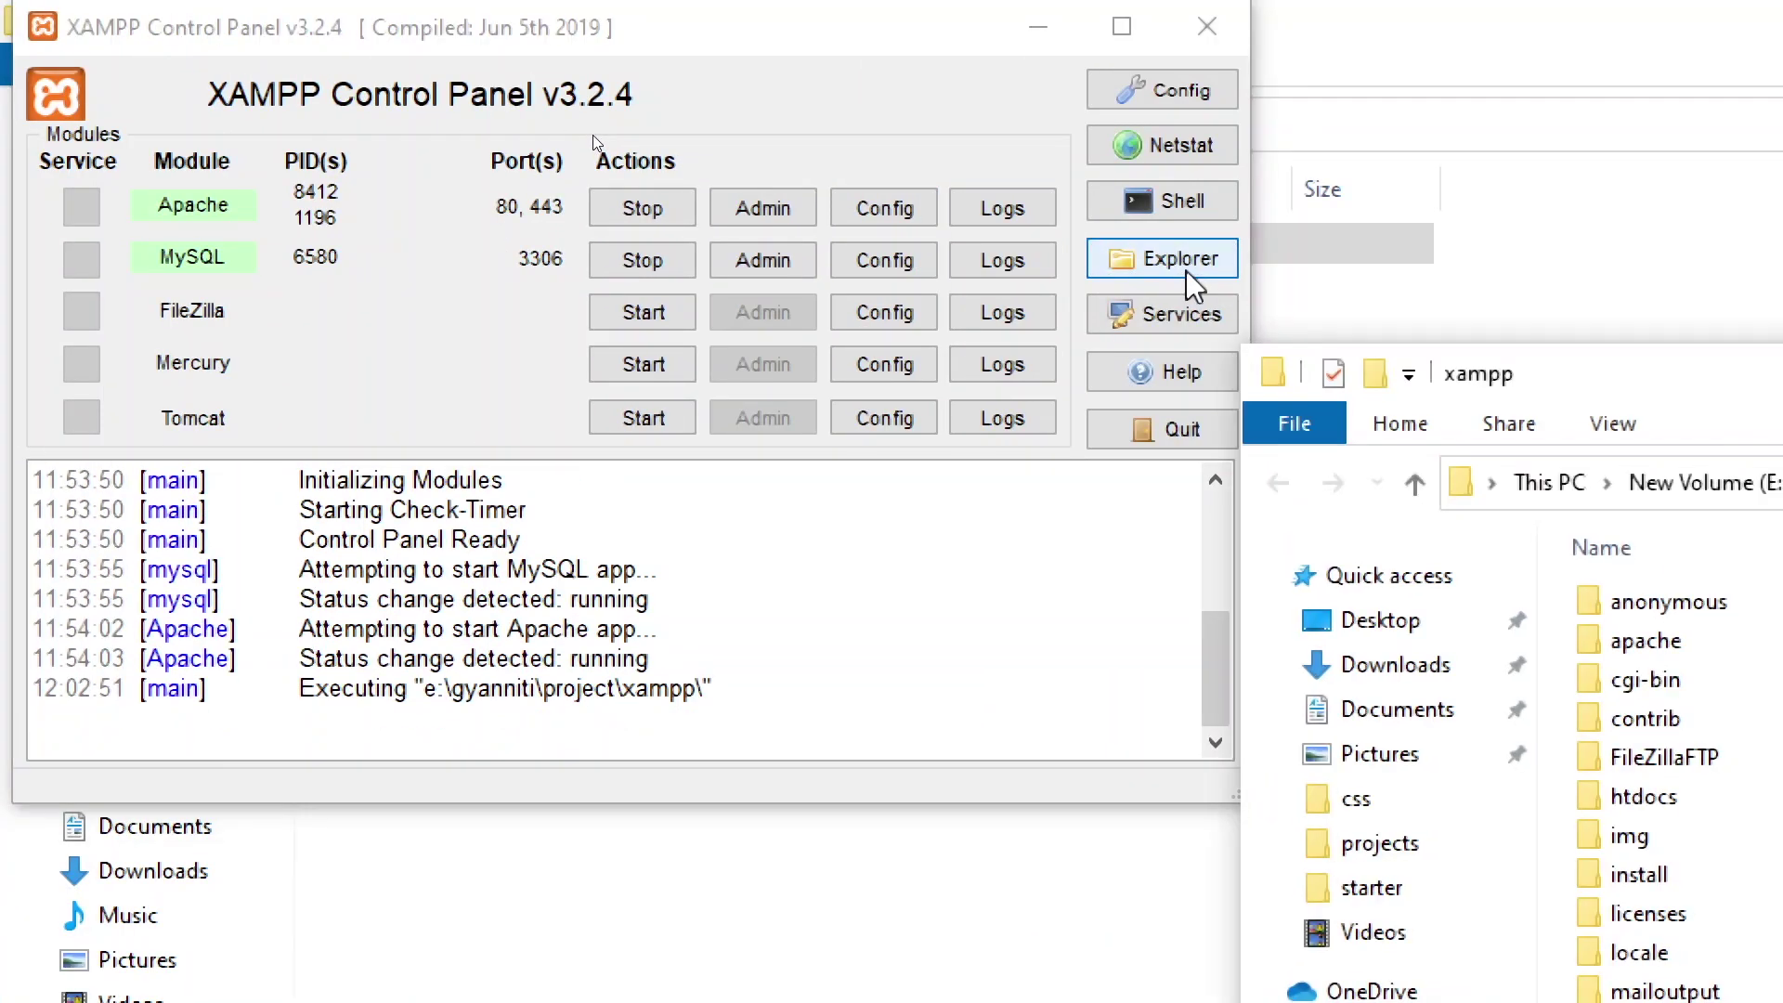
drag(1749, 370, 1083, 81)
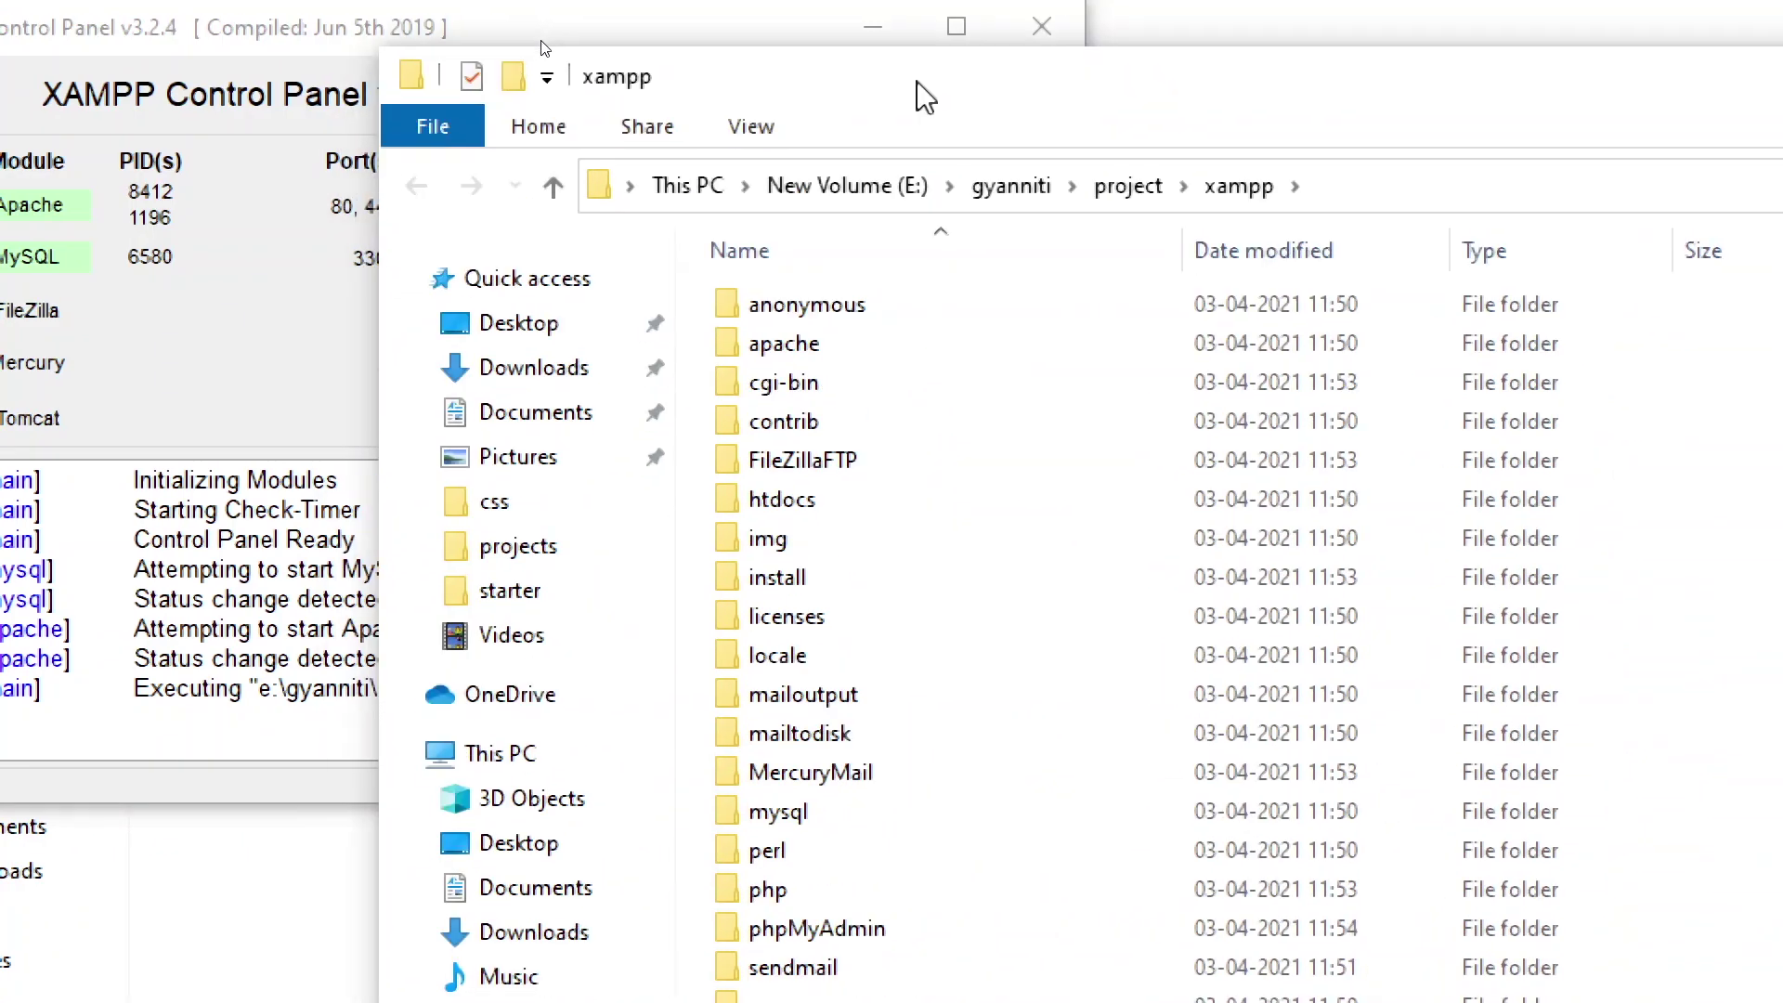
double_click(791, 502)
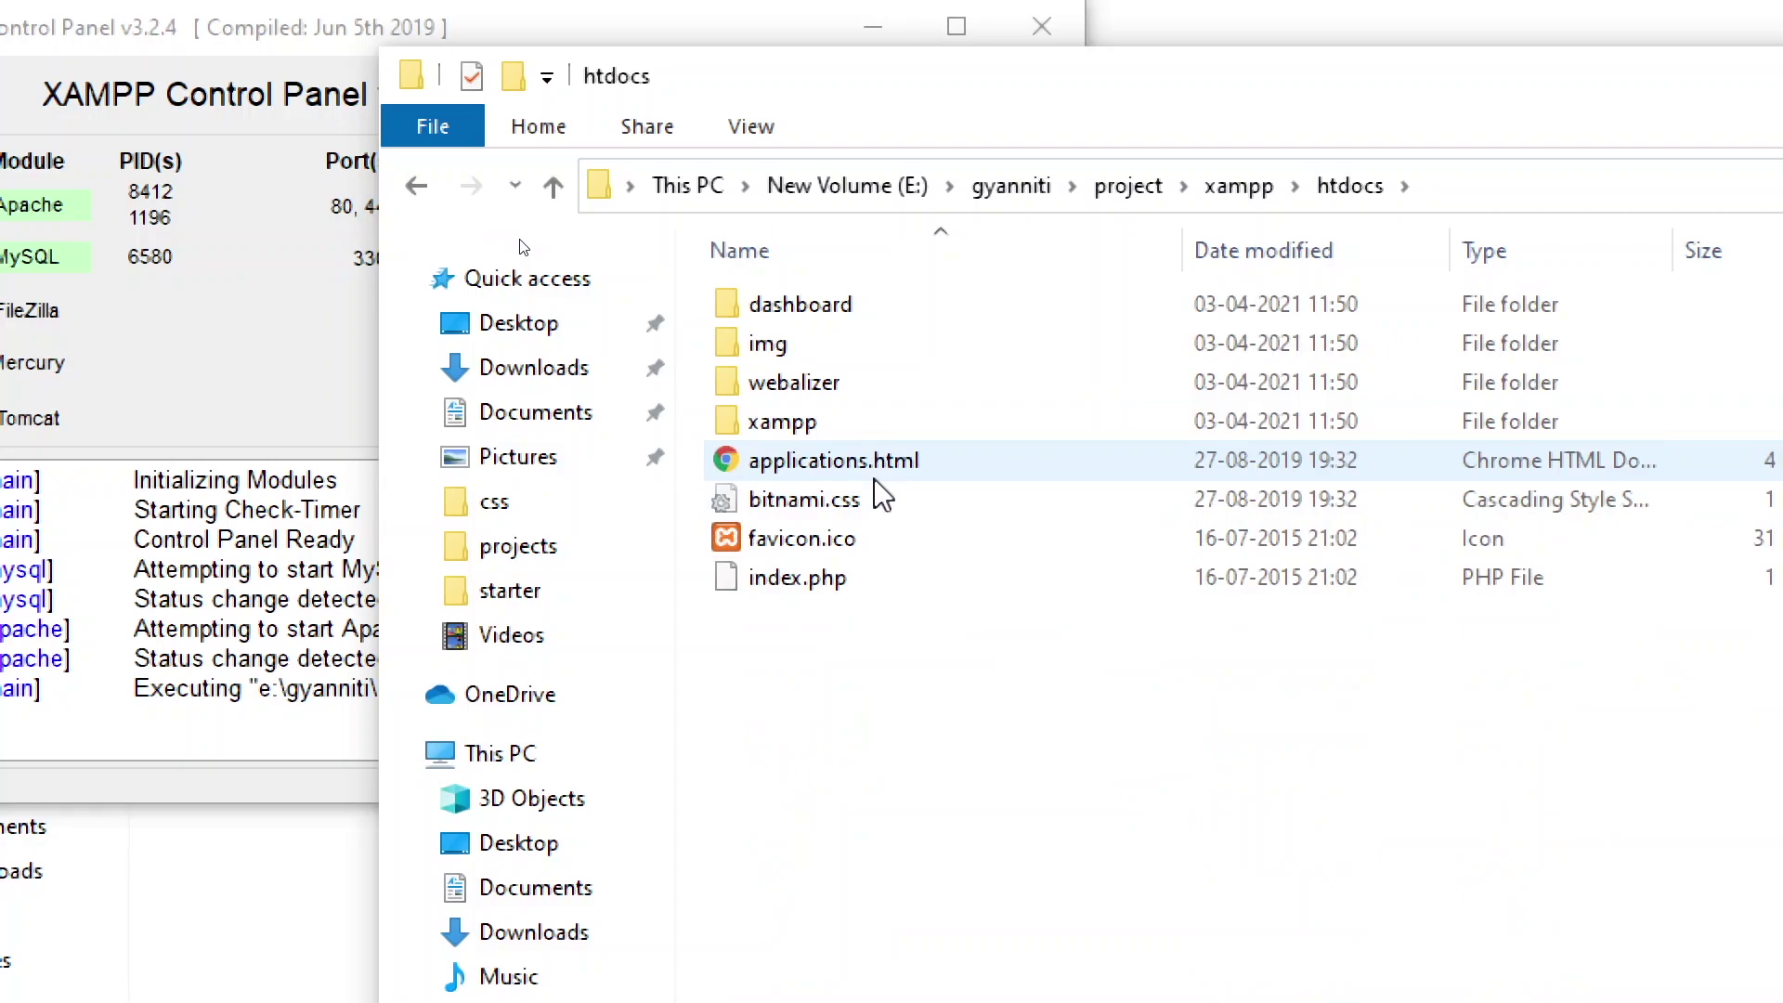
drag(1202, 75, 1509, 251)
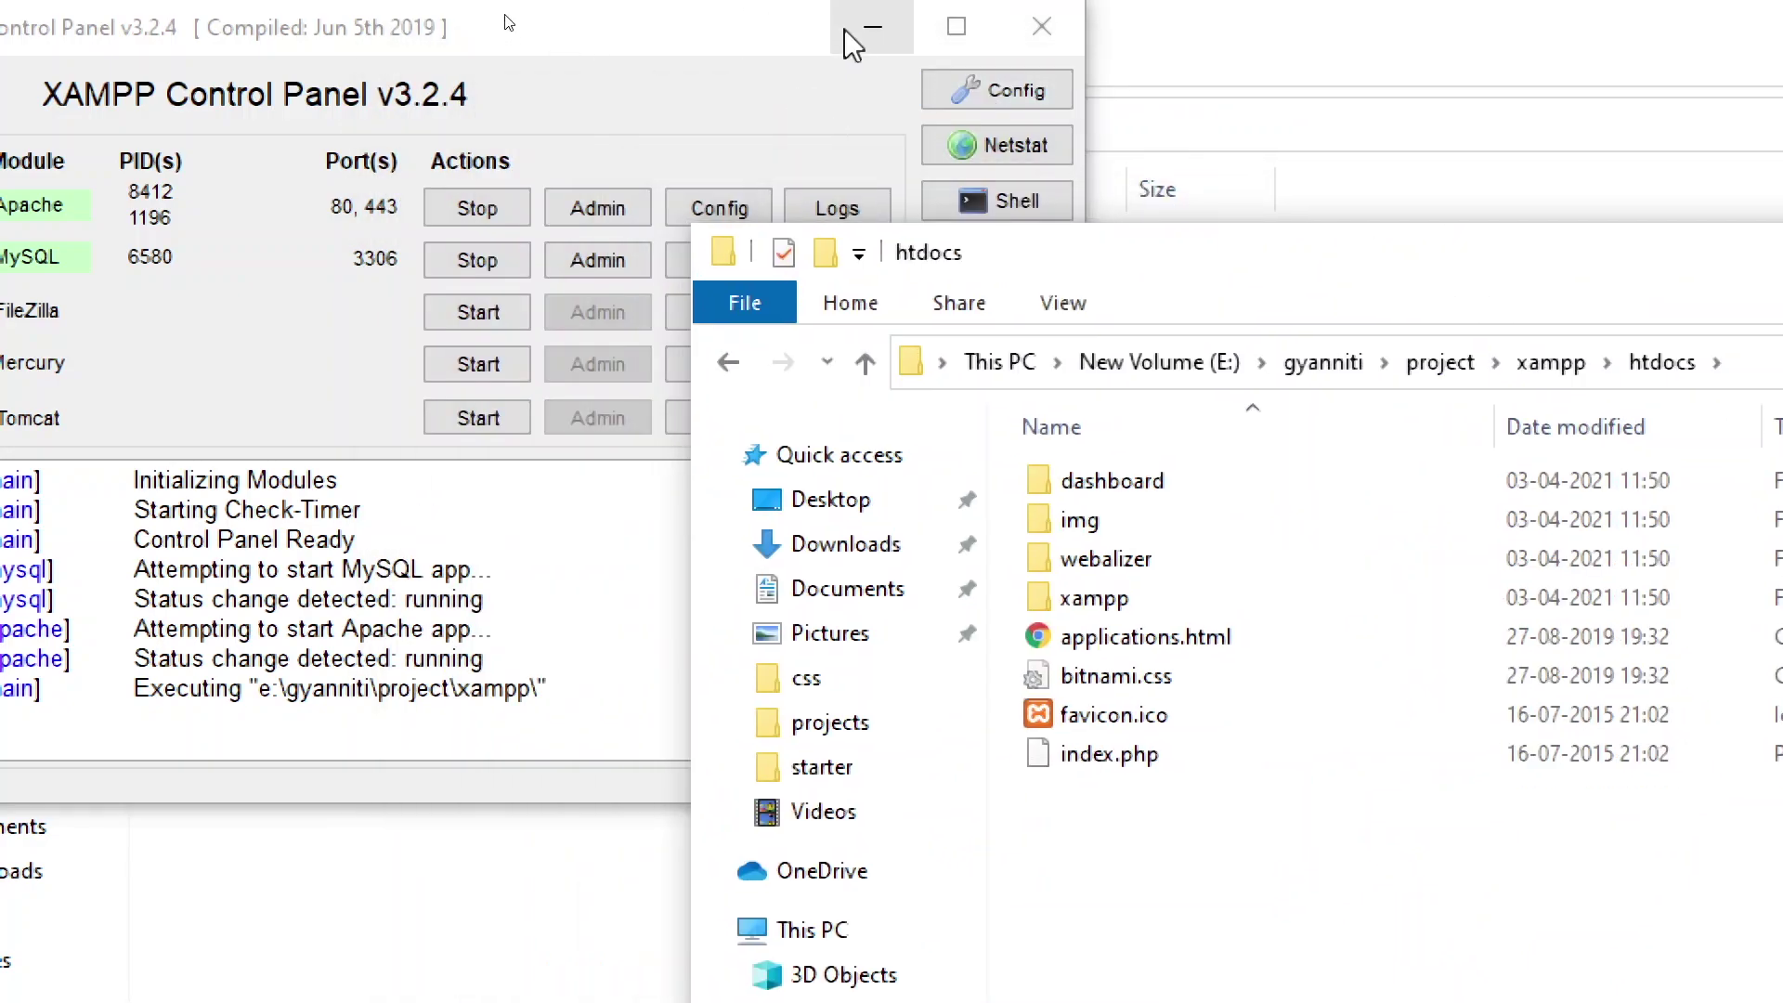
click(845, 33)
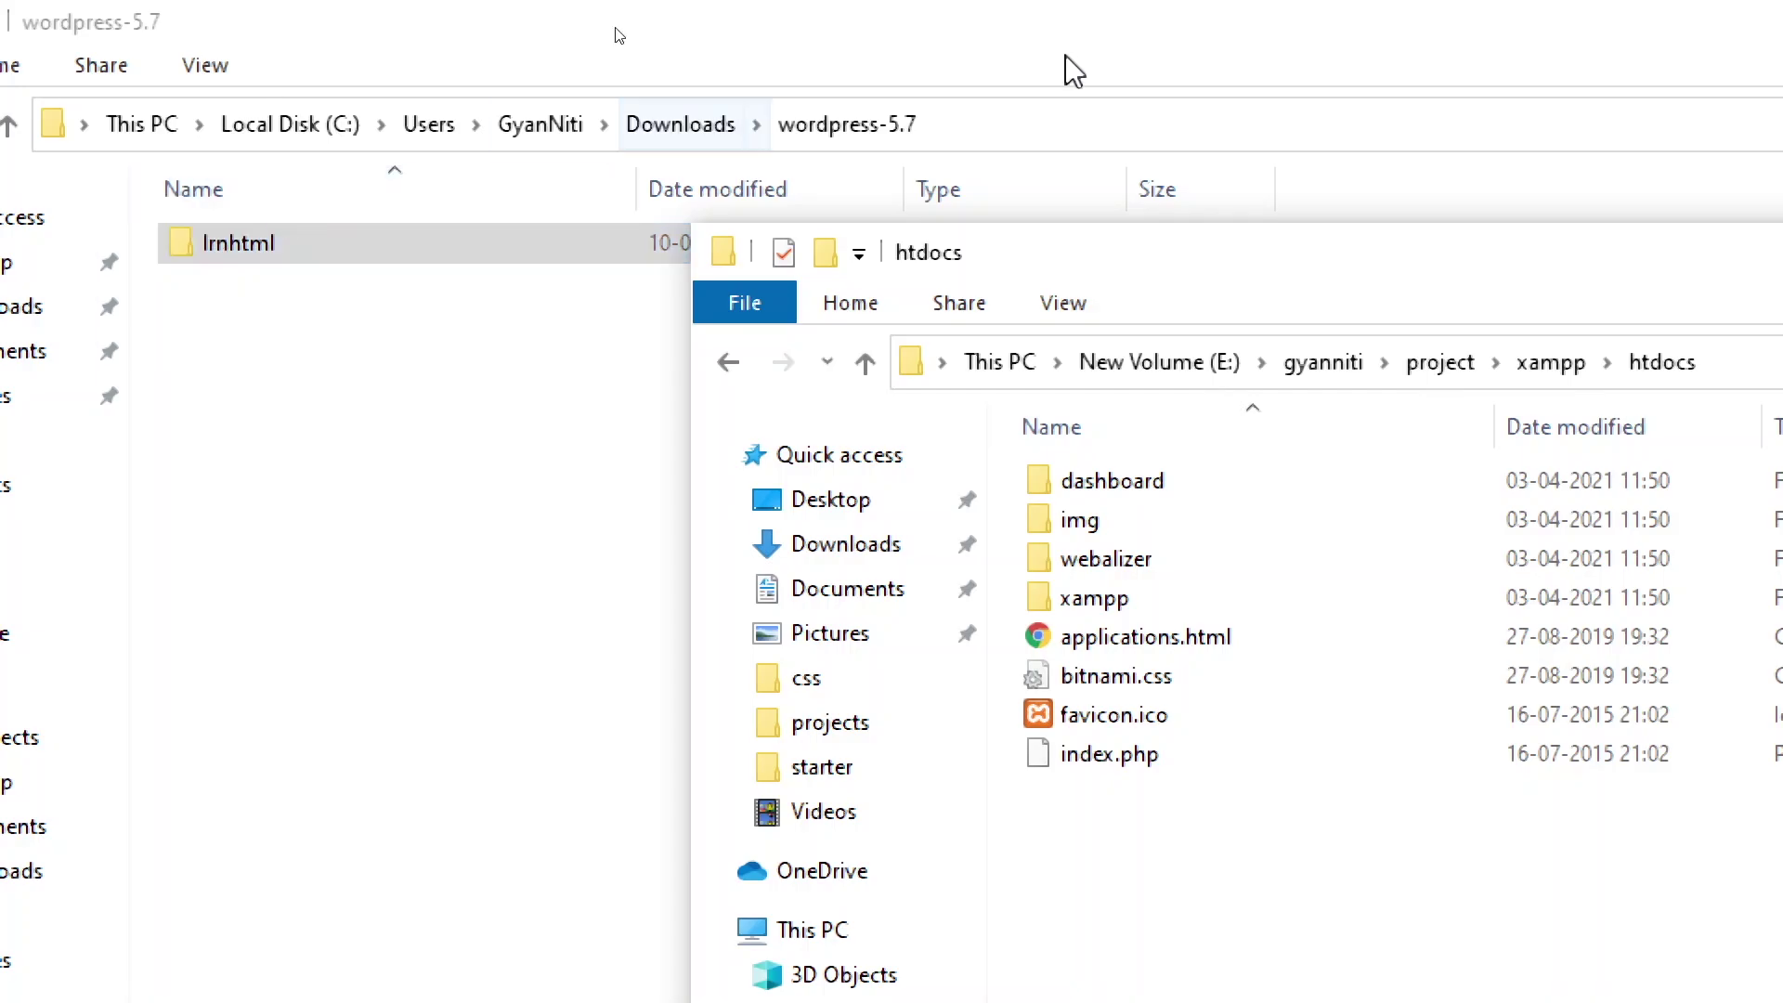
Step: Copy the lrnhtml folder and paste it into htdocs
double_click(234, 245)
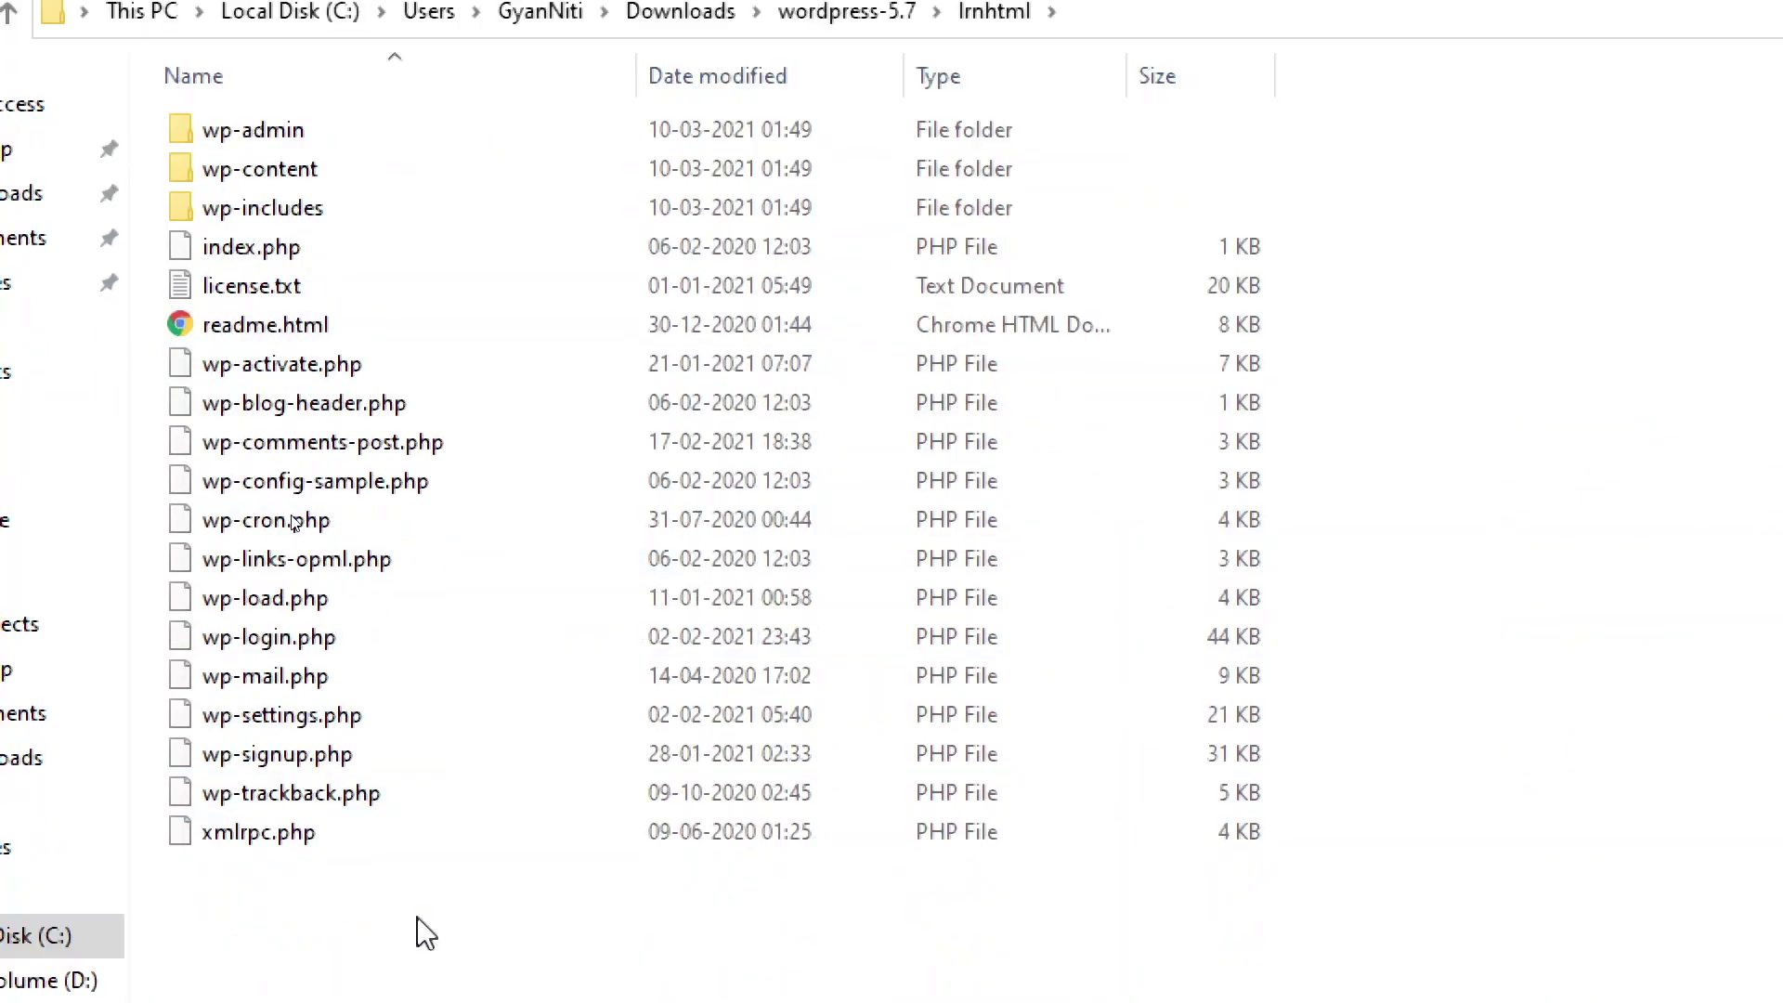
click(8, 13)
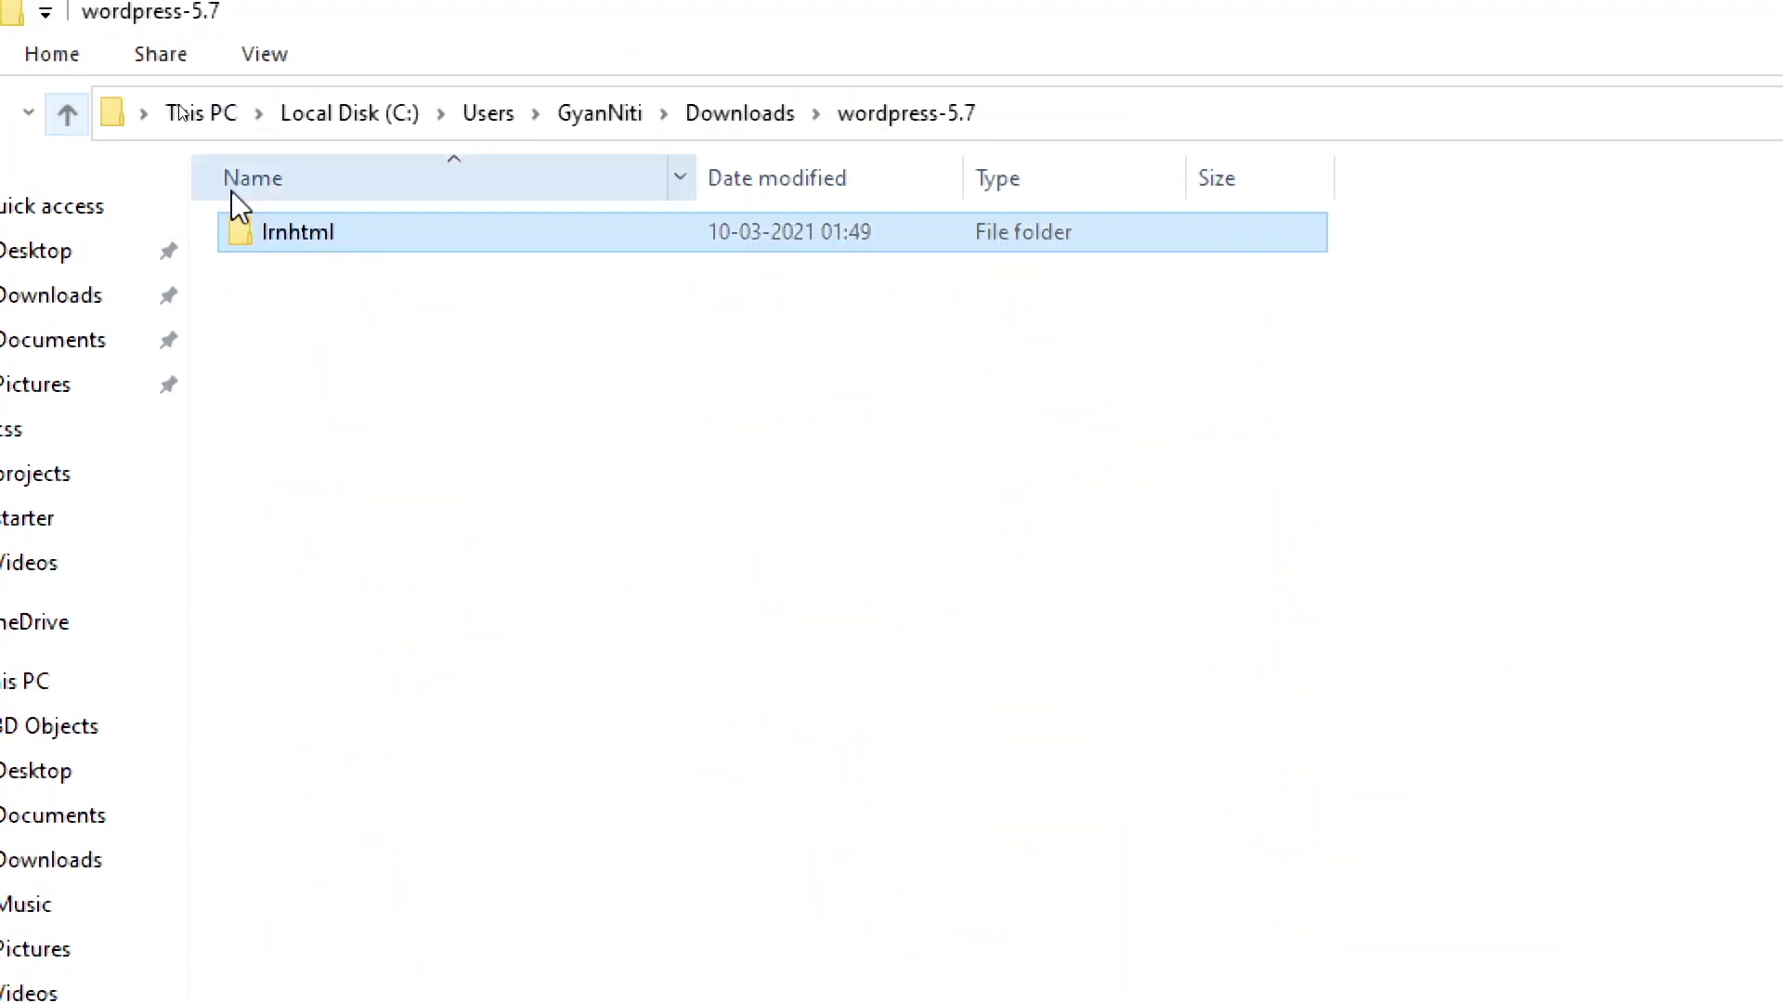
right_click(354, 237)
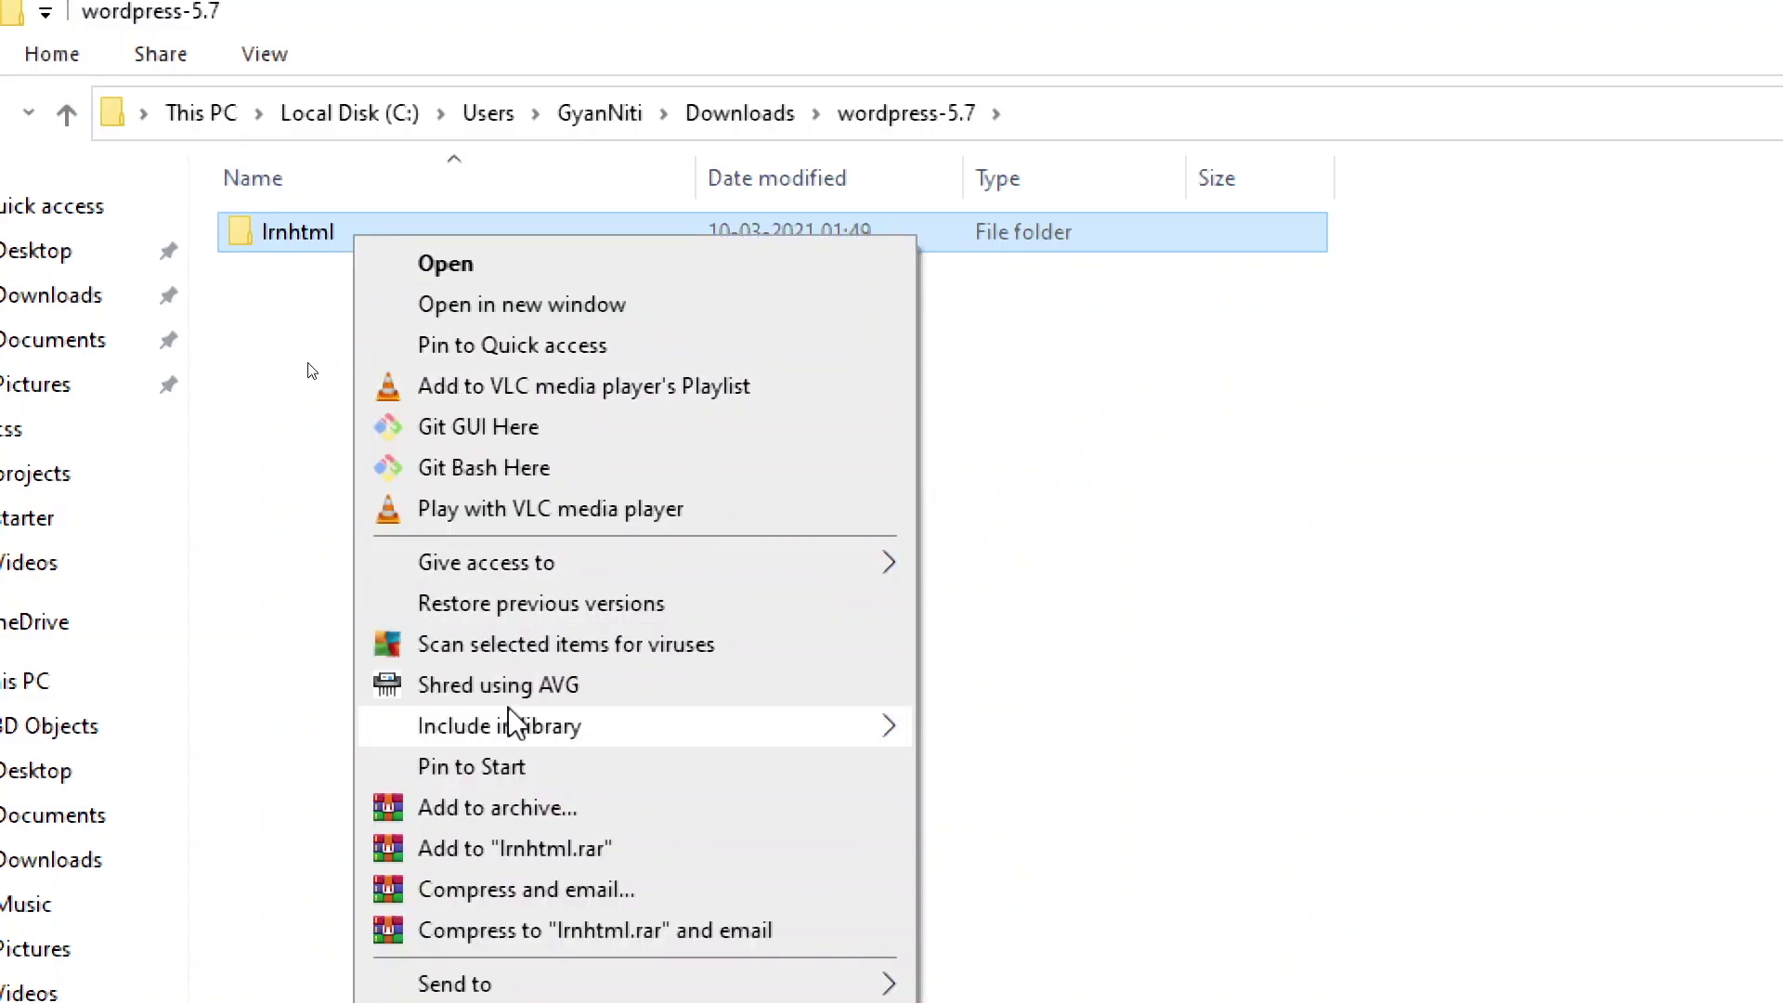
click(538, 932)
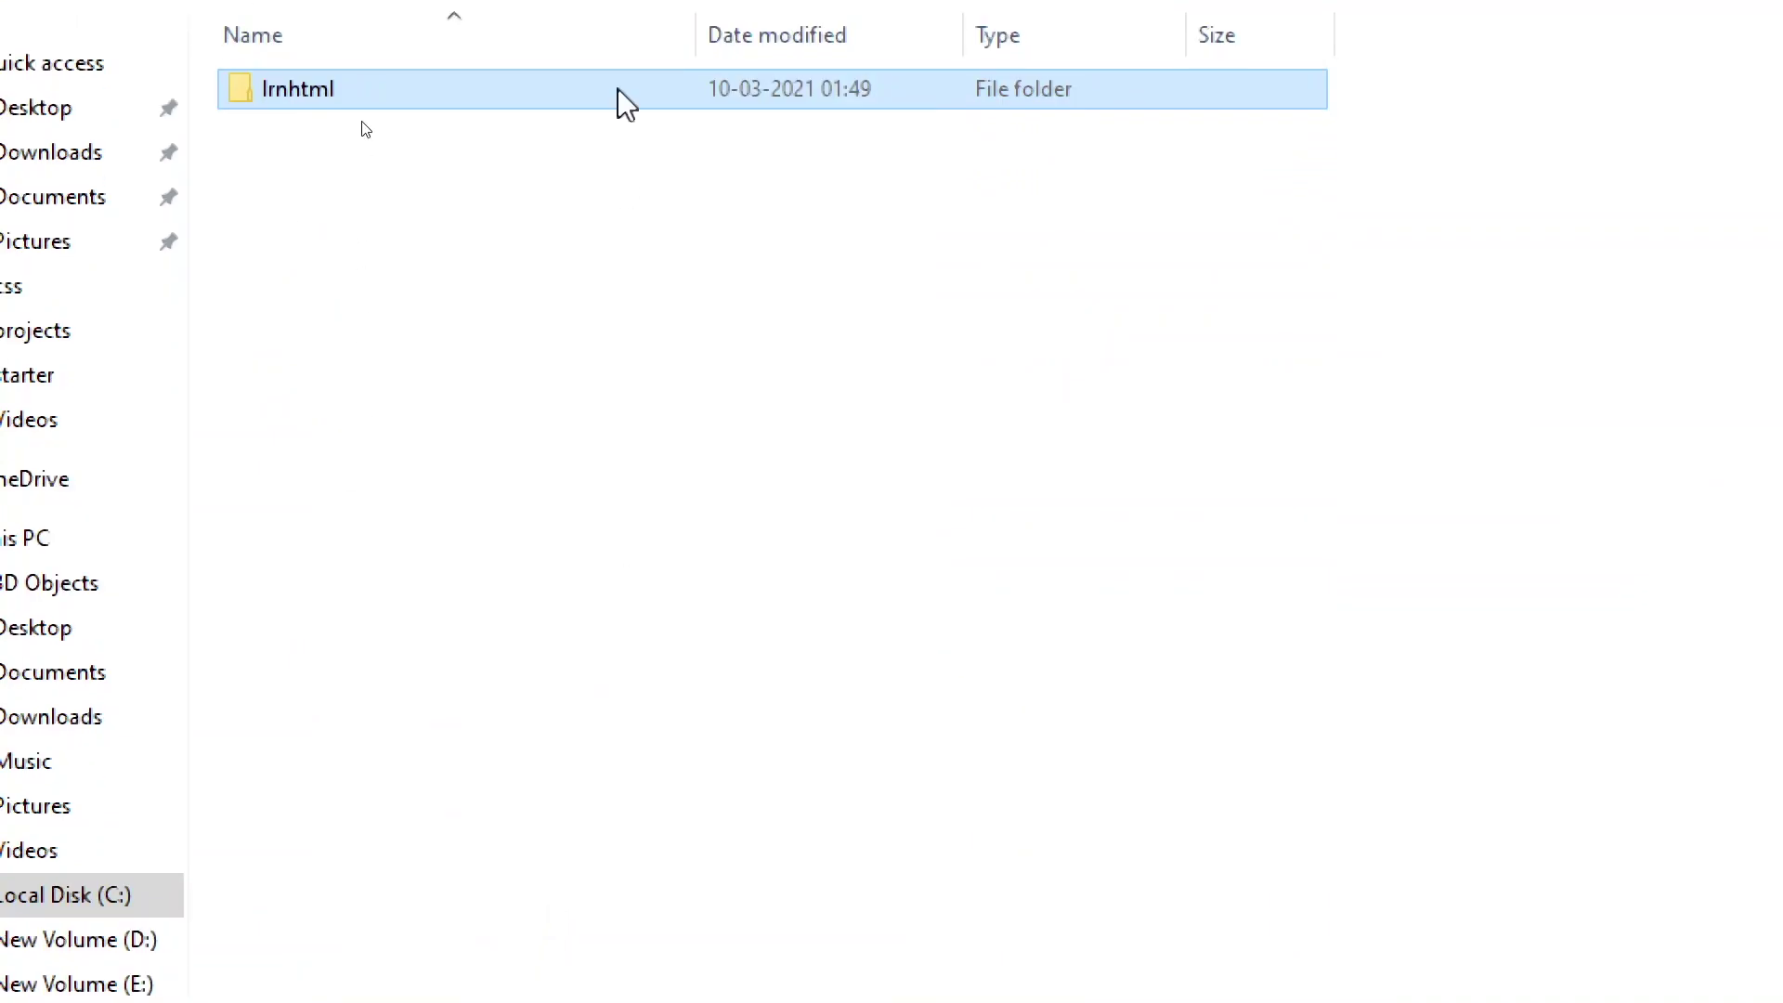
mouse_move(522, 985)
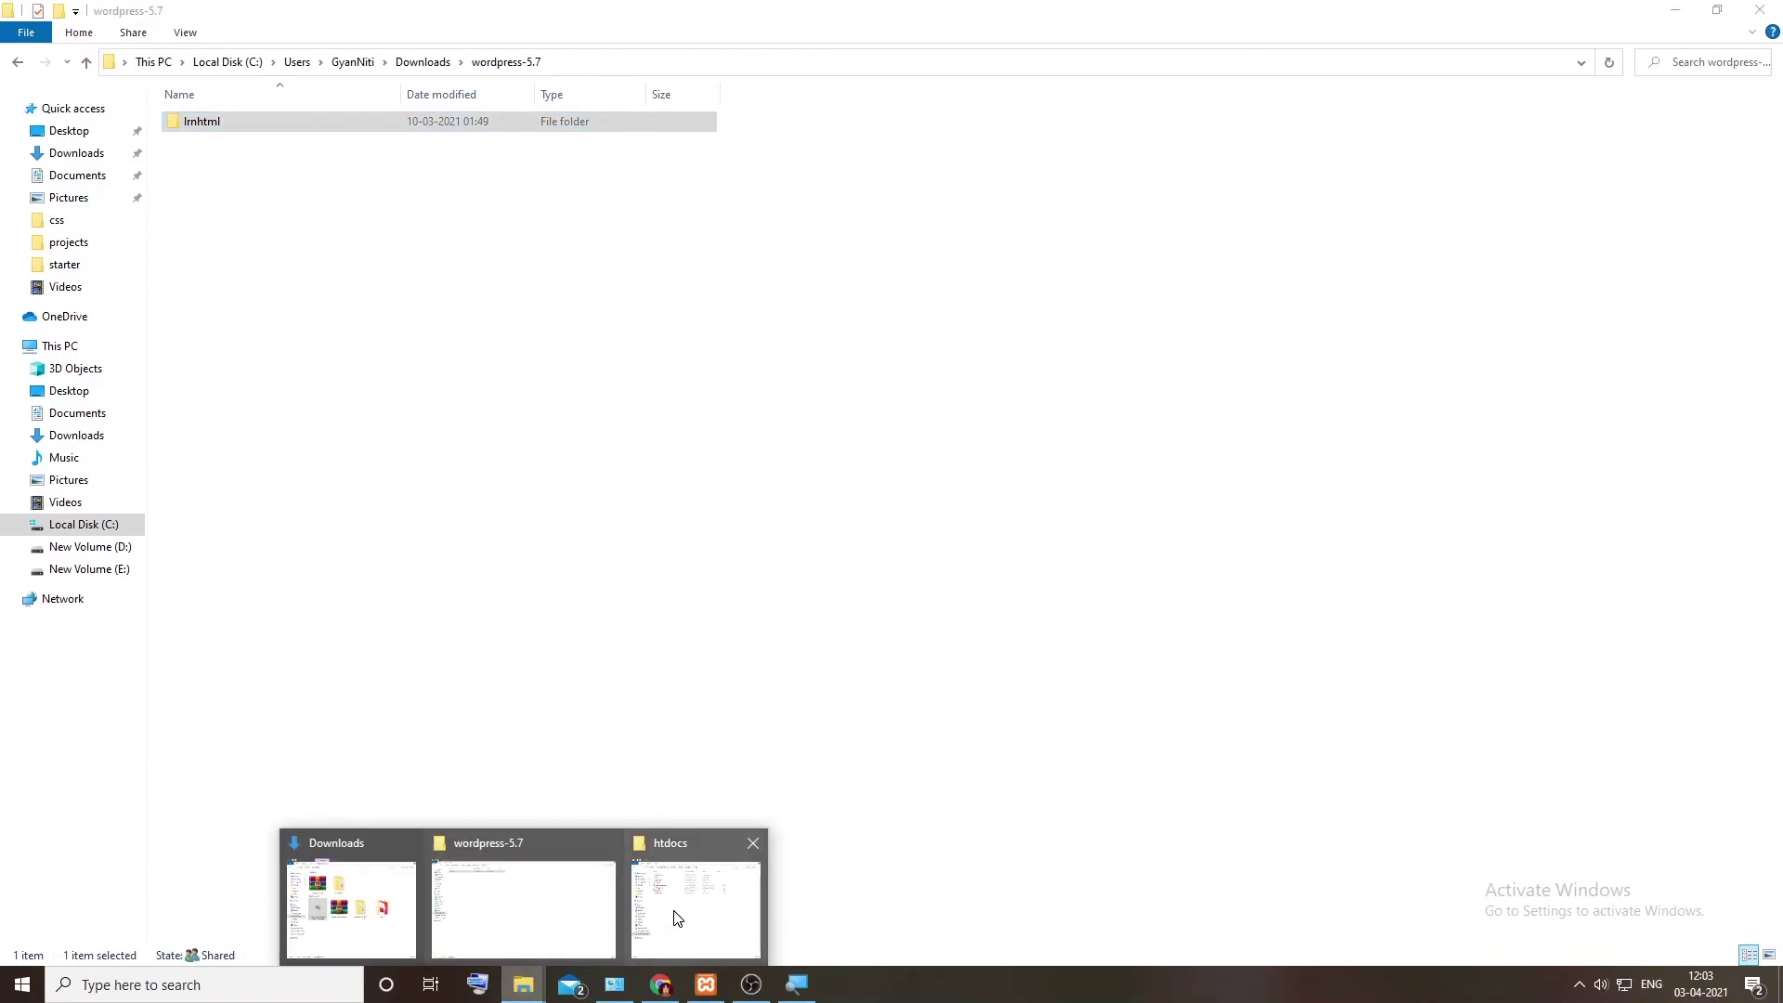
click(676, 919)
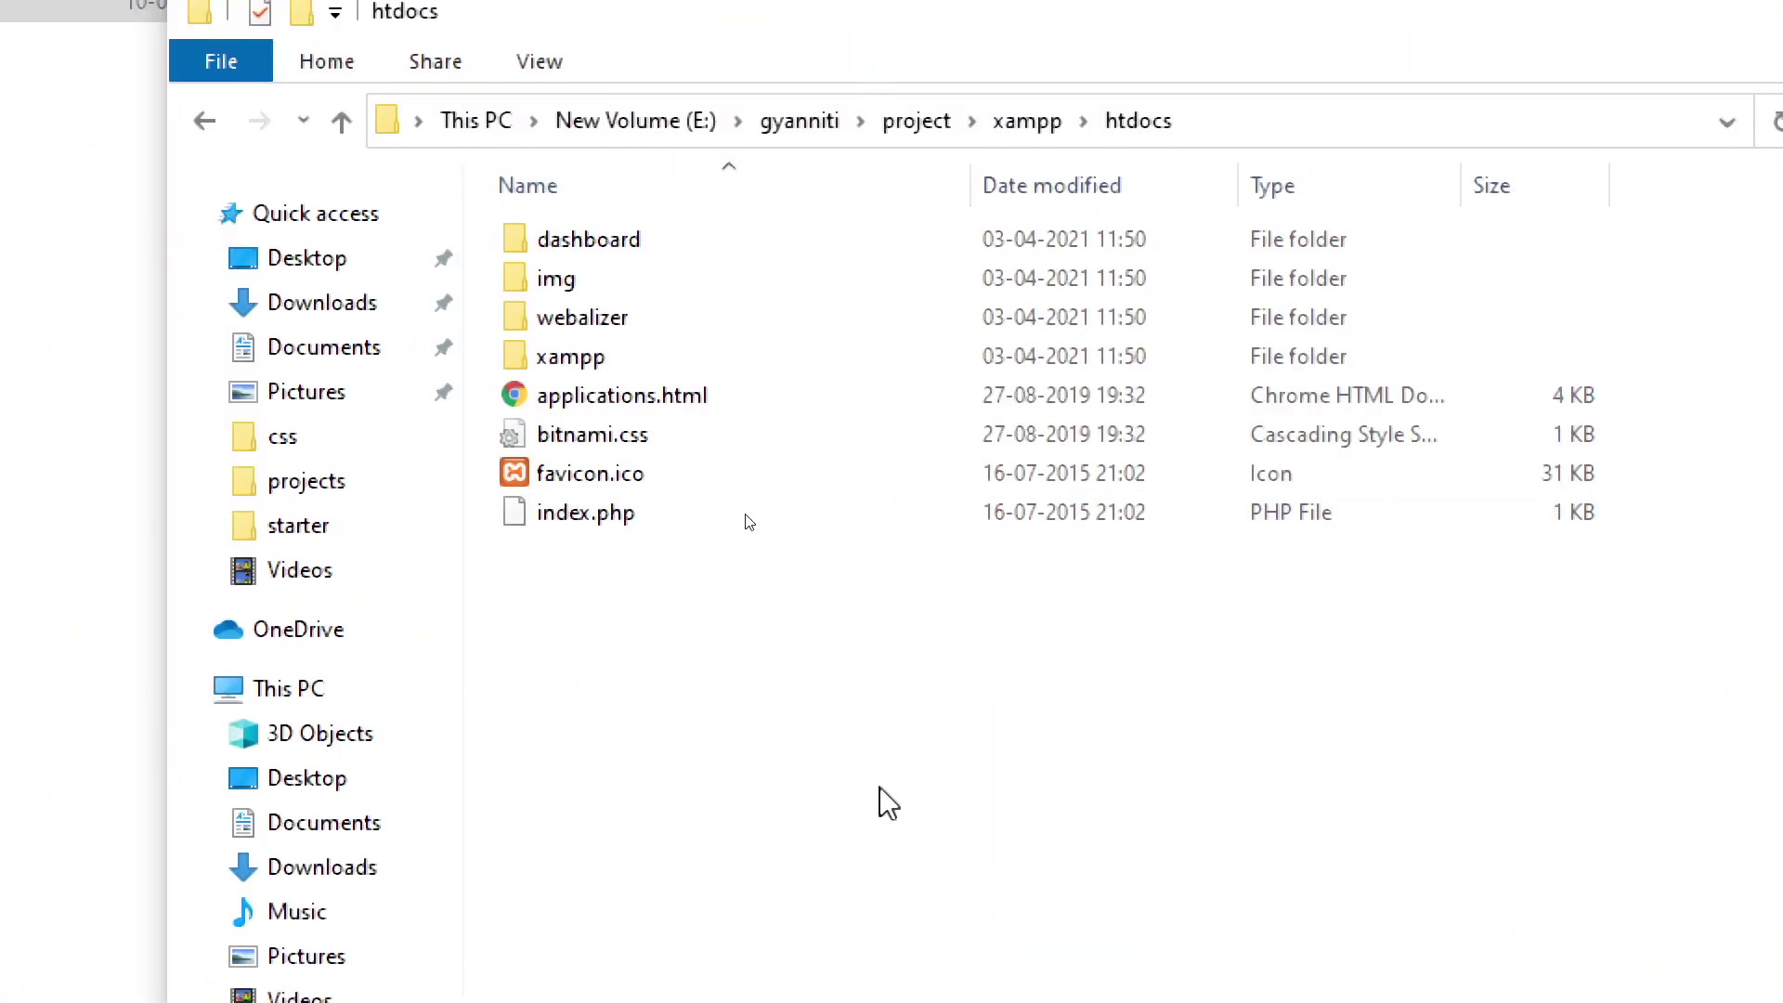
right_click(715, 766)
click(767, 951)
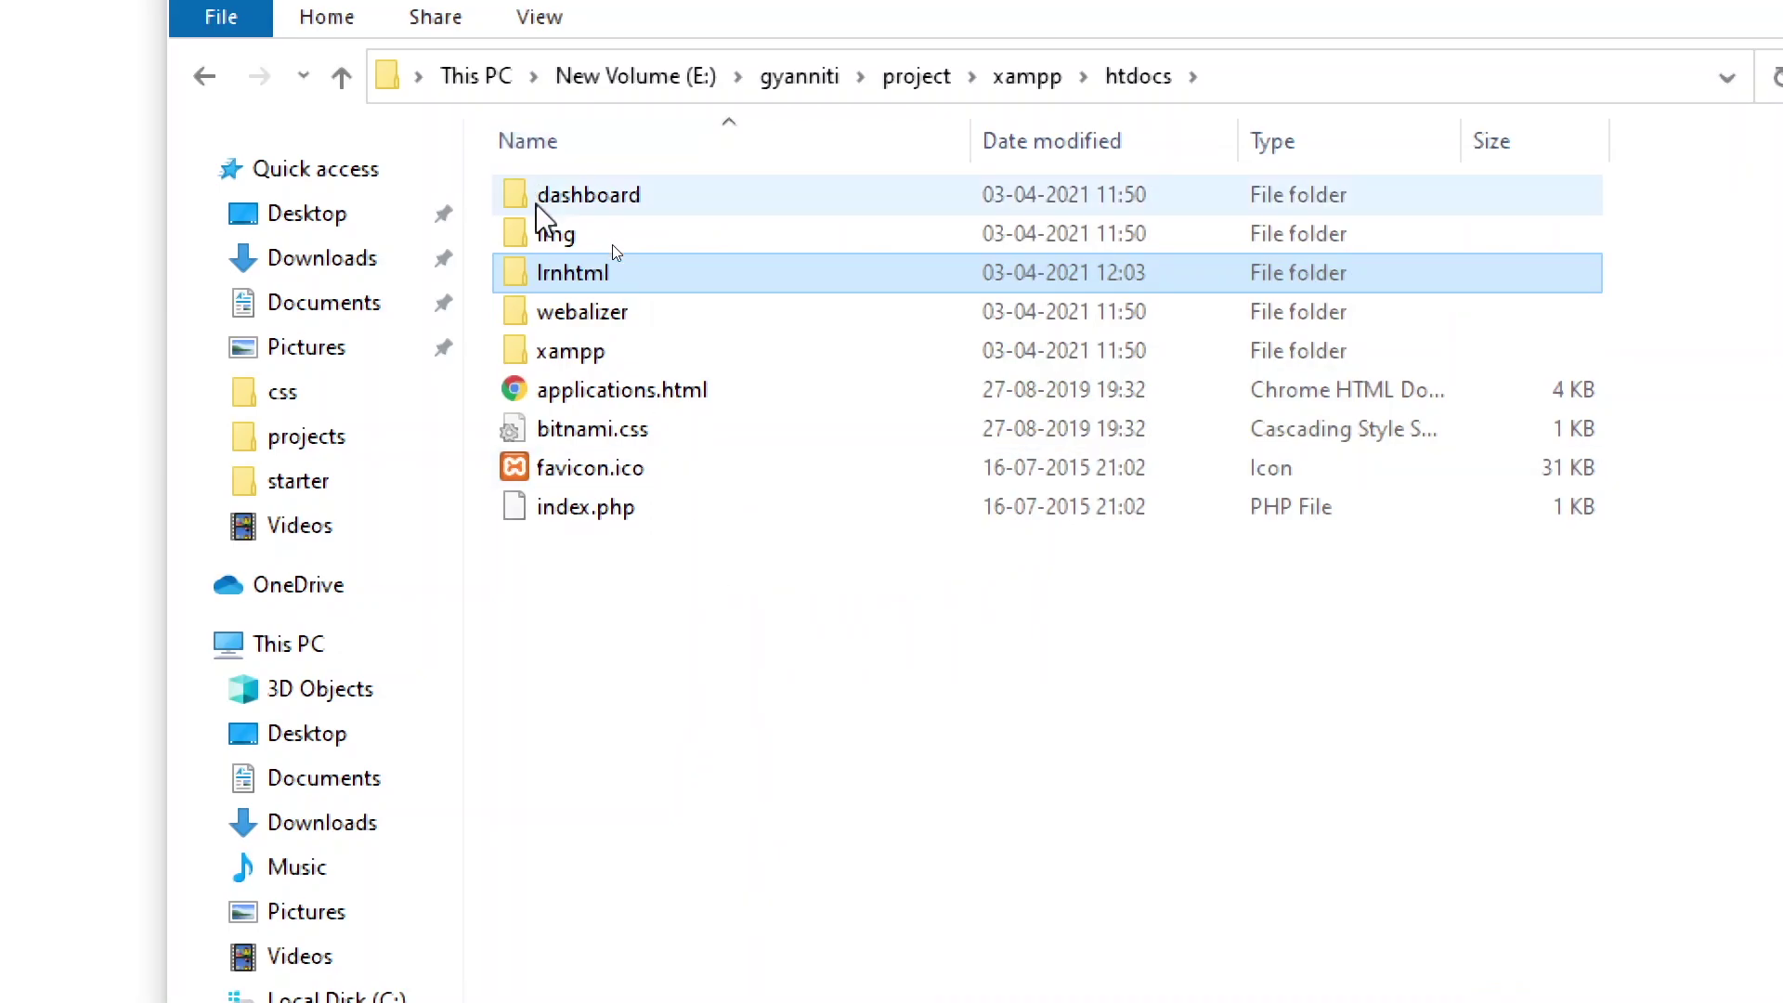
Step: Copy the folder name lrnhtml from its rename box, leaving the name unchanged
double_click(573, 276)
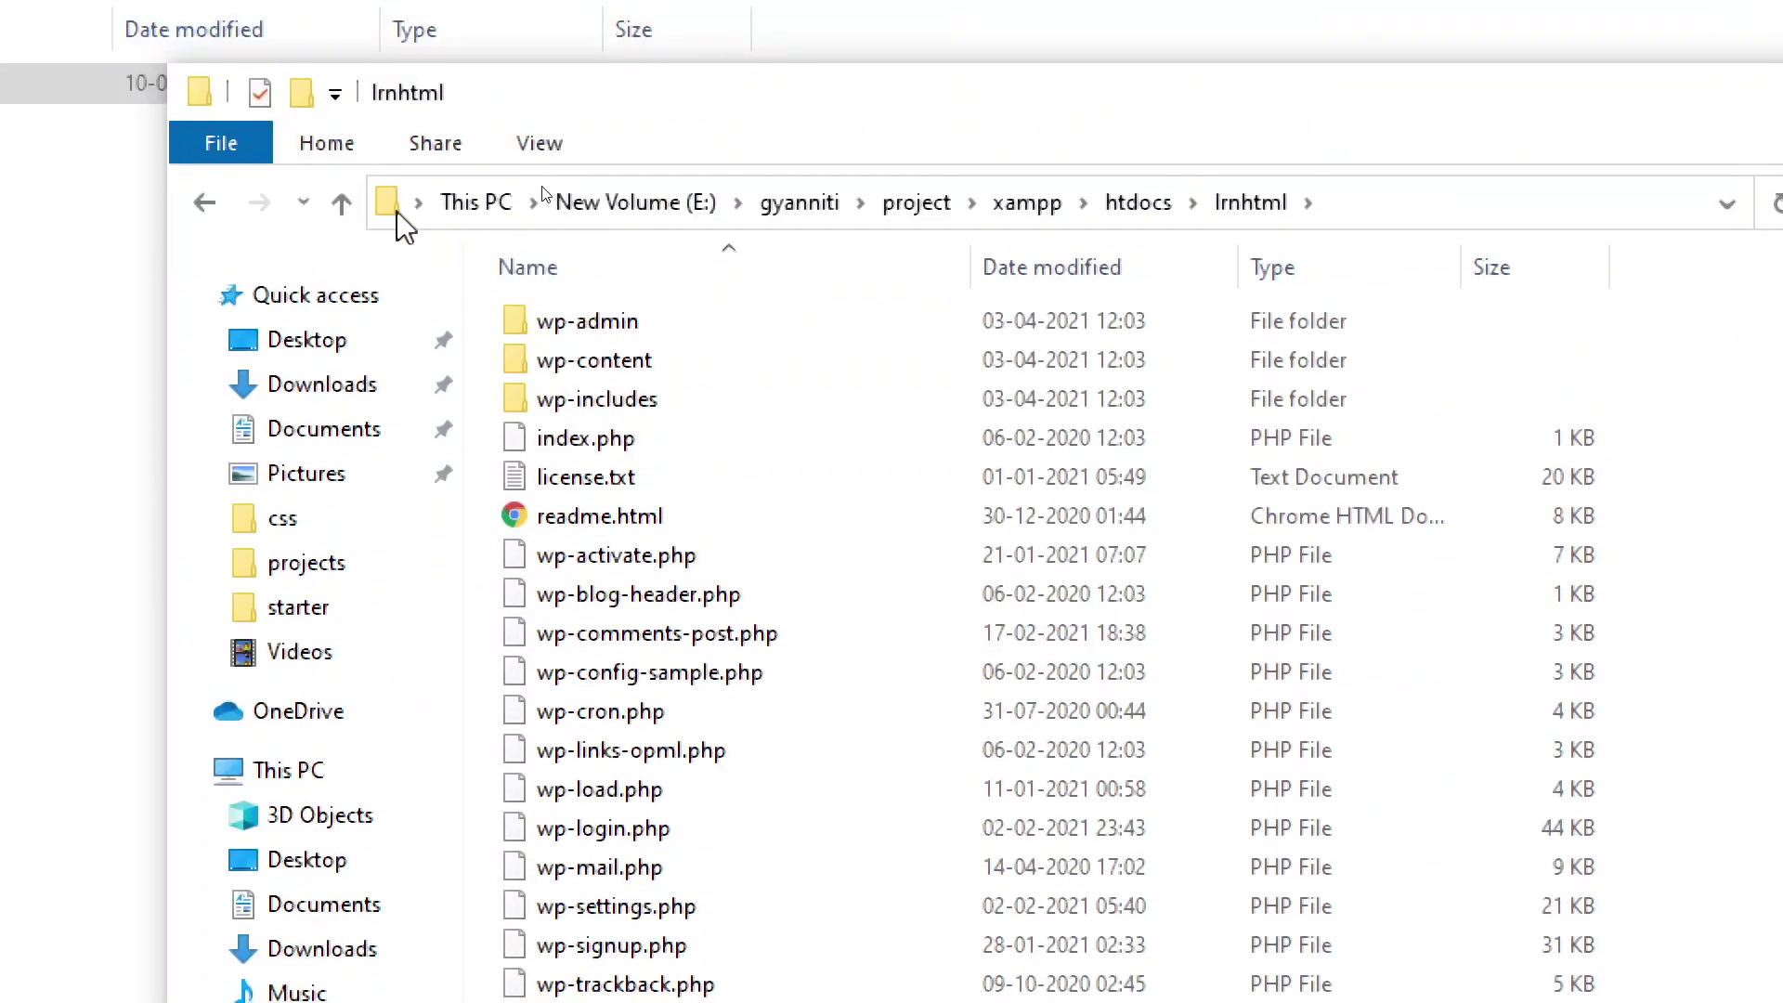
click(343, 71)
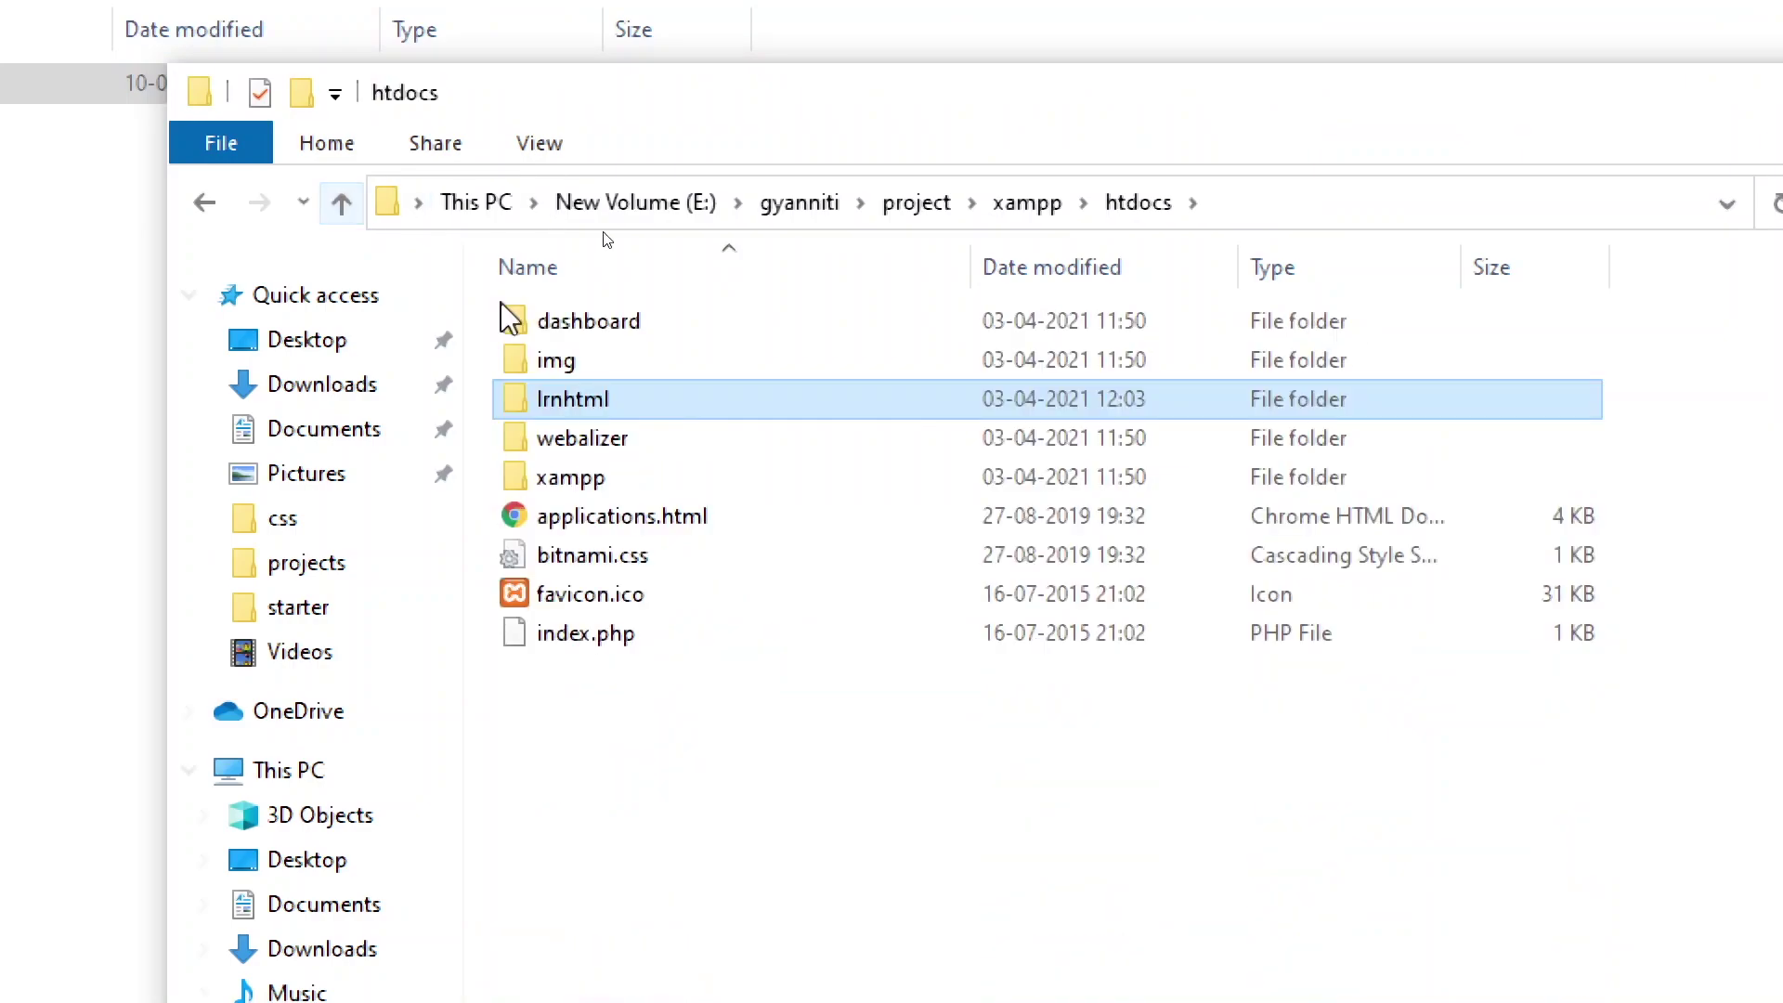
double_click(594, 409)
click(335, 197)
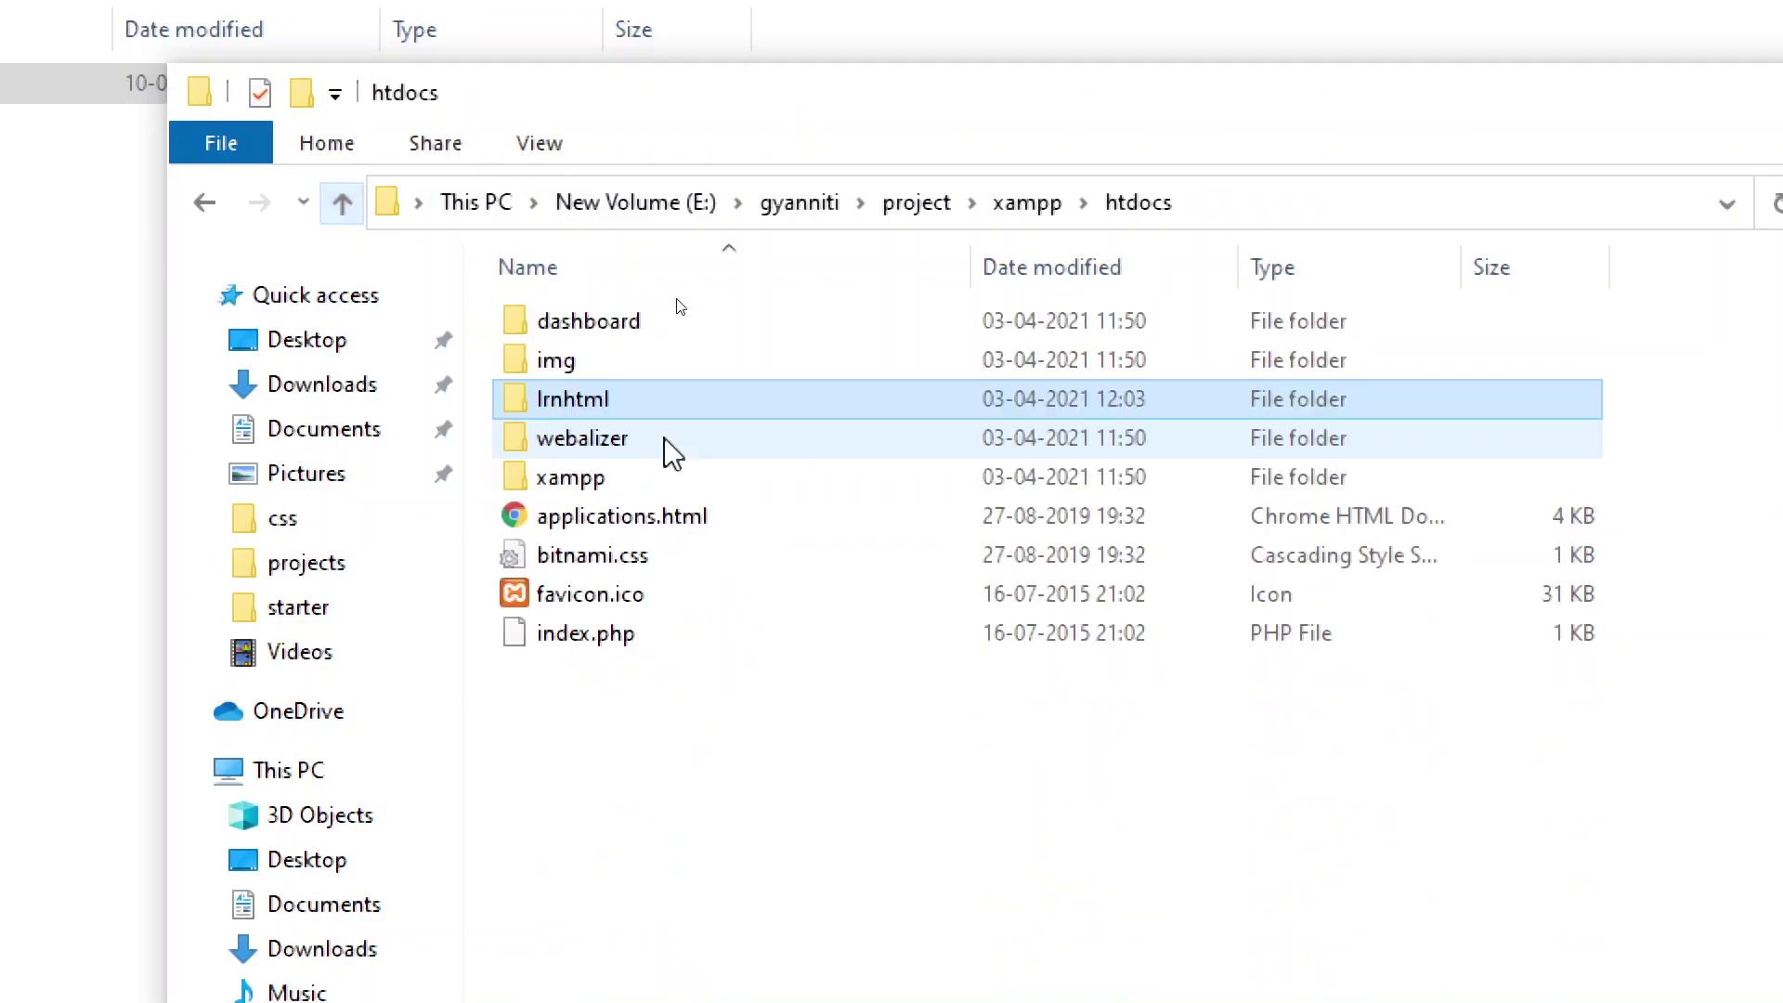
click(578, 401)
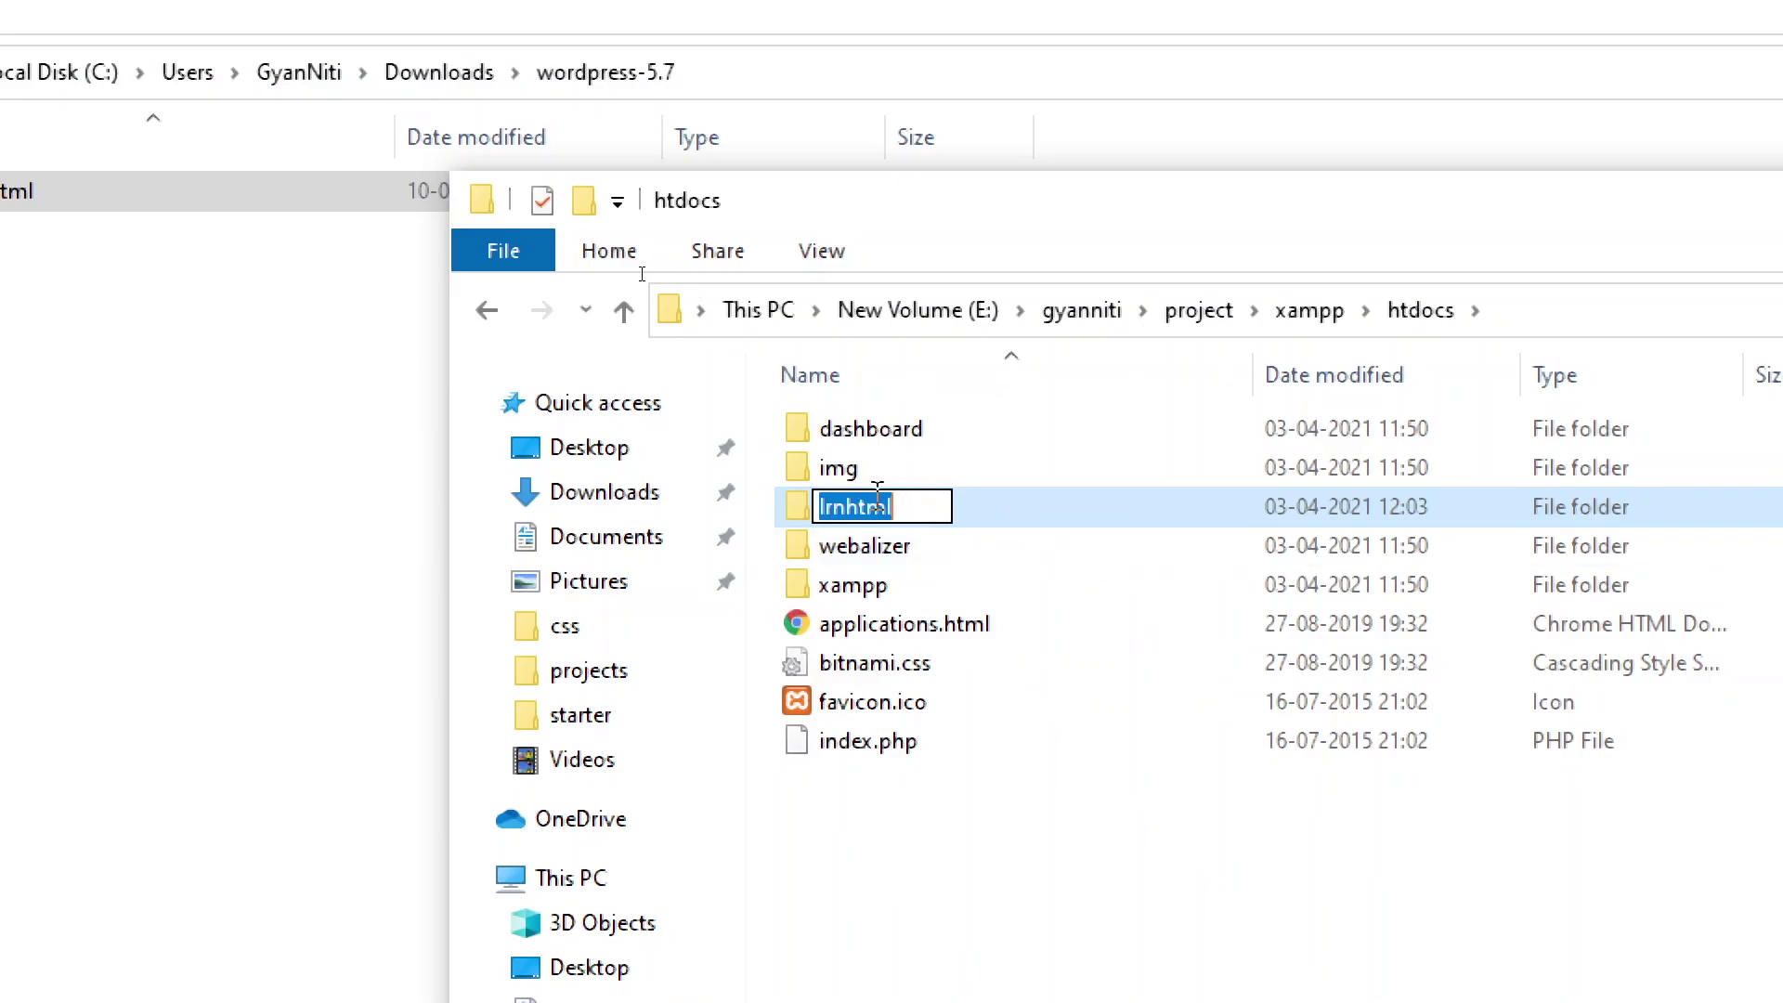
right_click(943, 517)
click(998, 615)
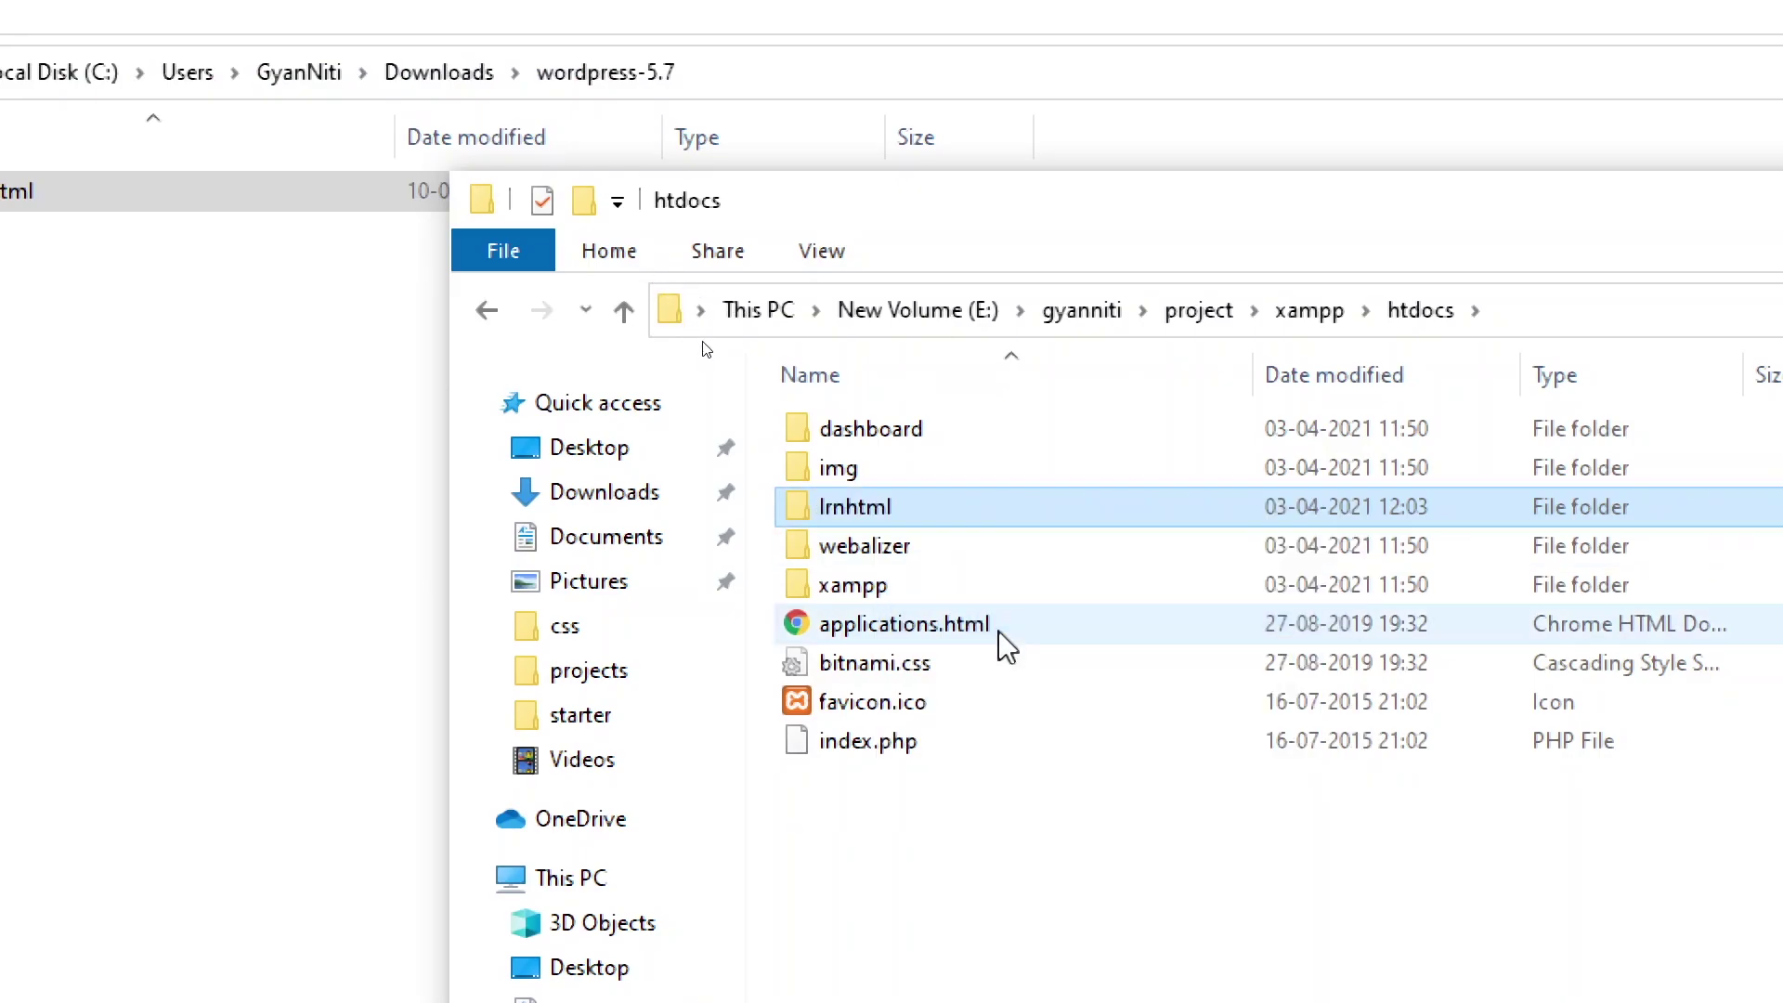
key(Escape)
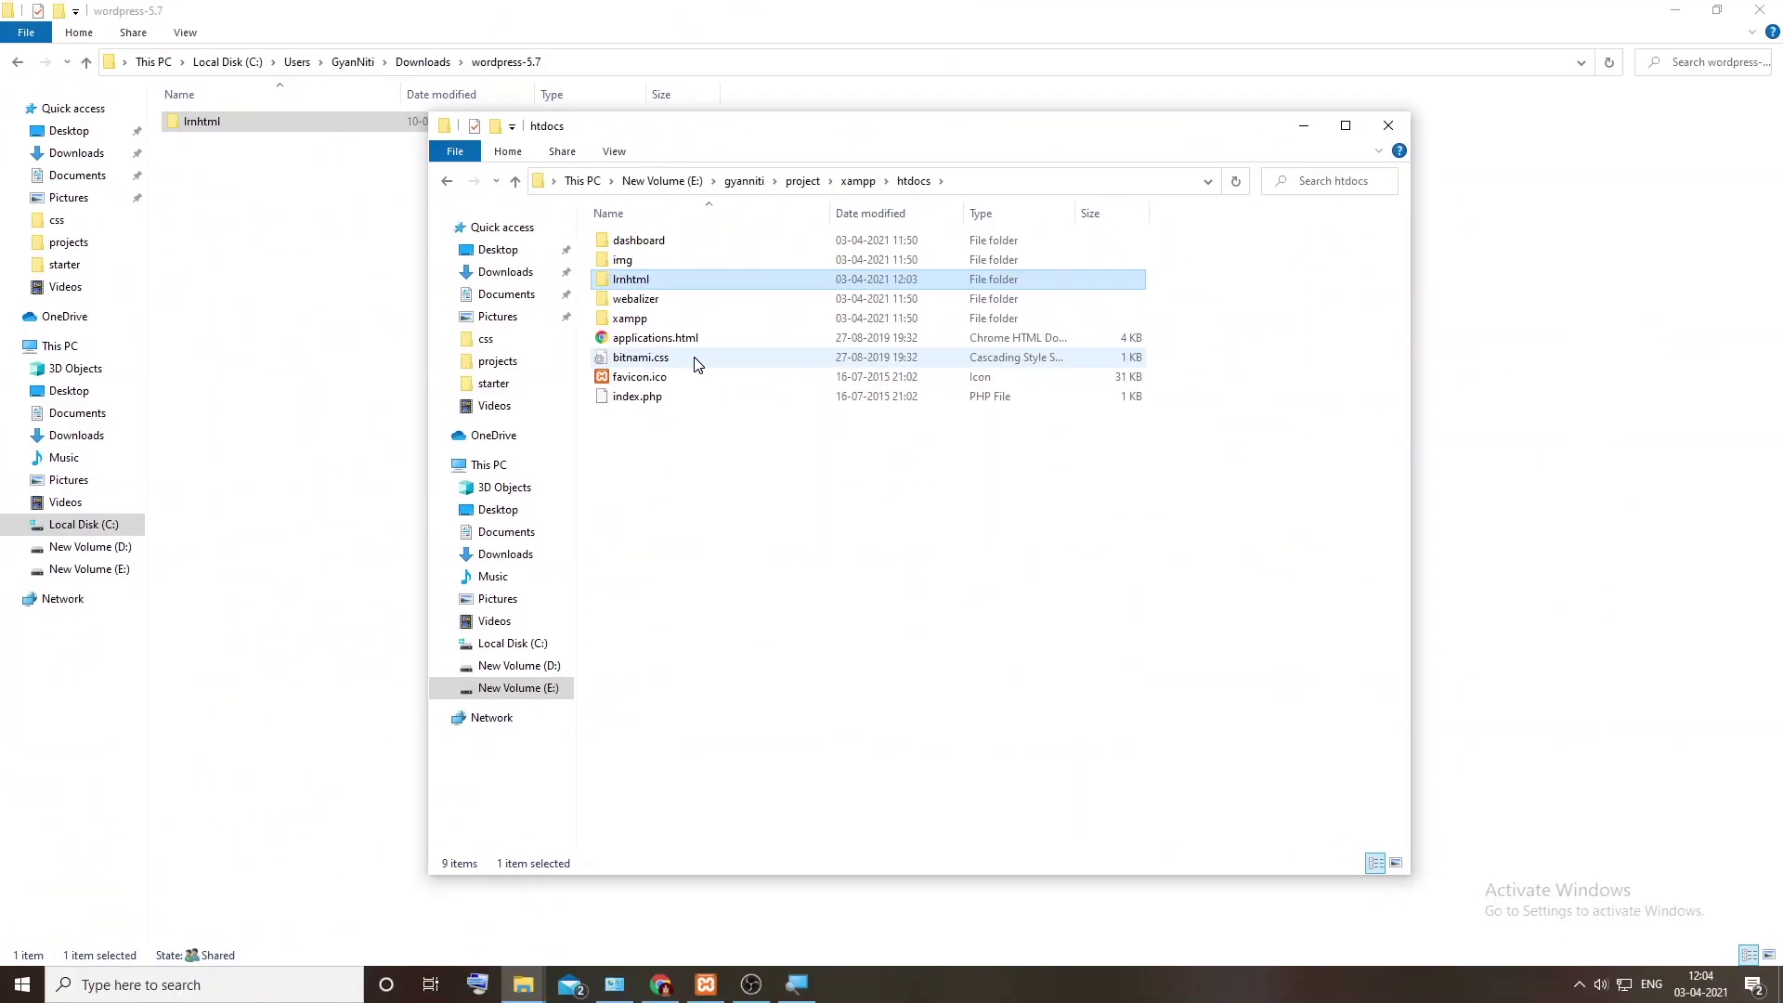
click(660, 985)
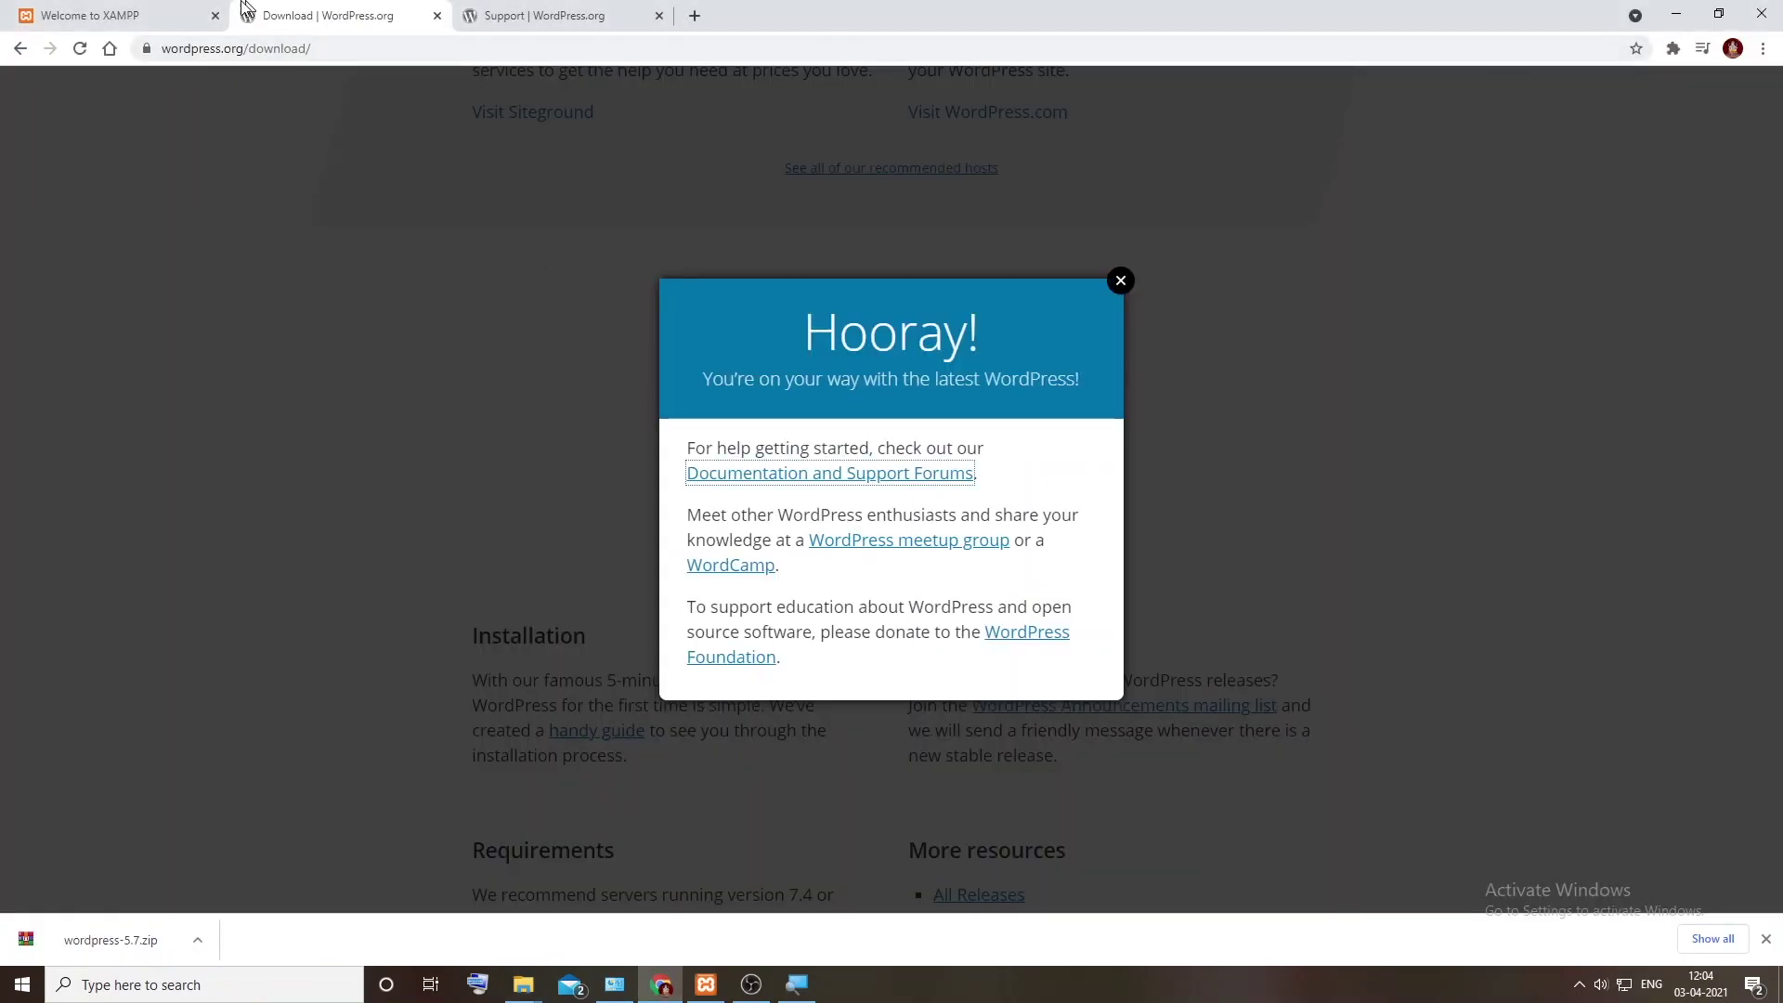
Step: Load localhost/lrnhtml in the XAMPP tab
click(140, 15)
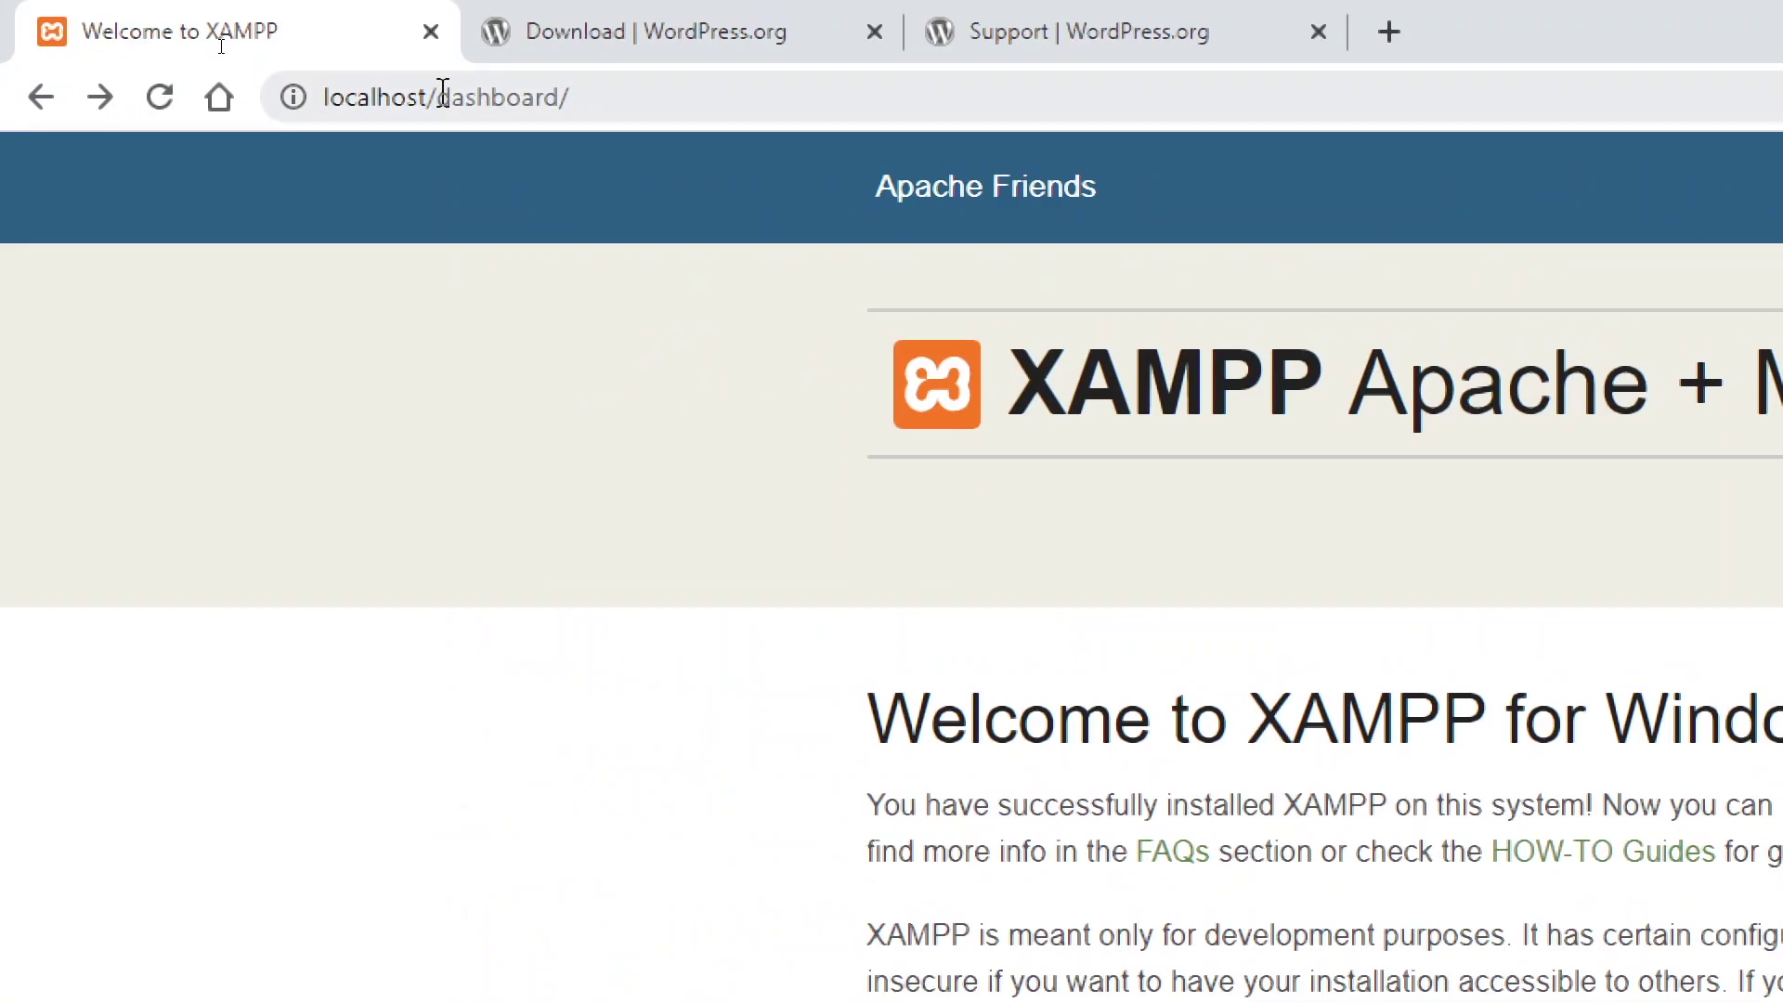
drag(437, 97, 752, 92)
text(lrnhtml)
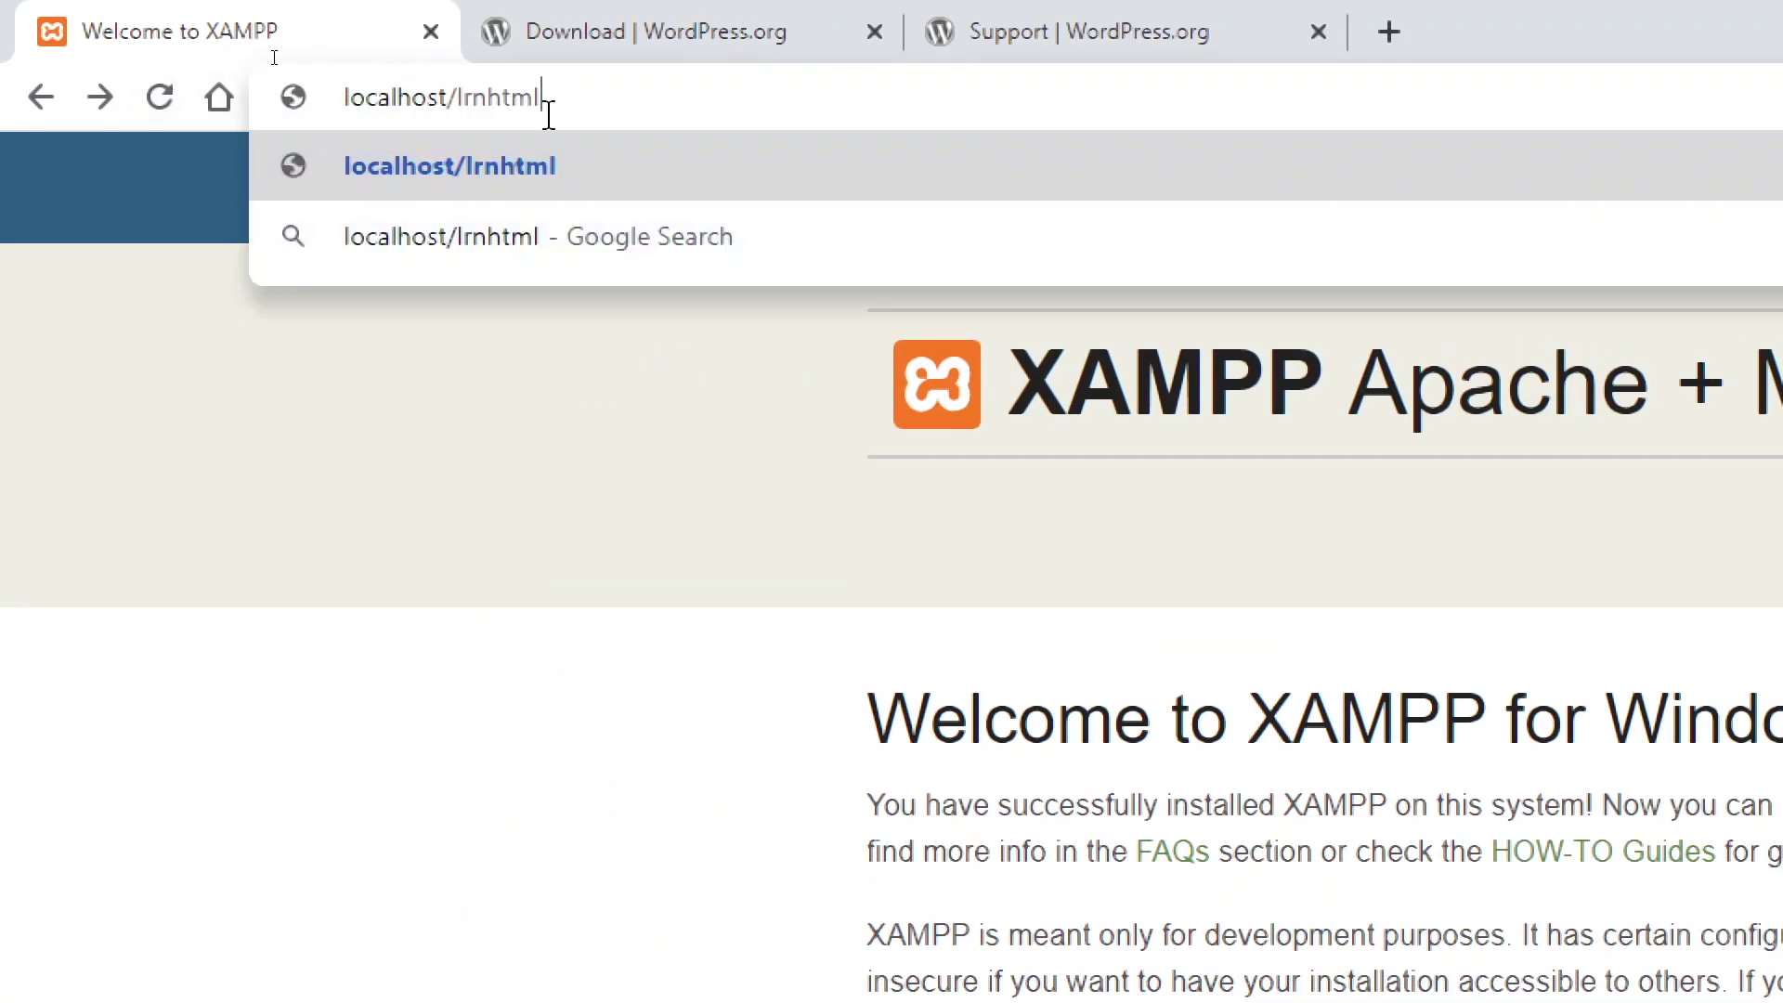
key(Return)
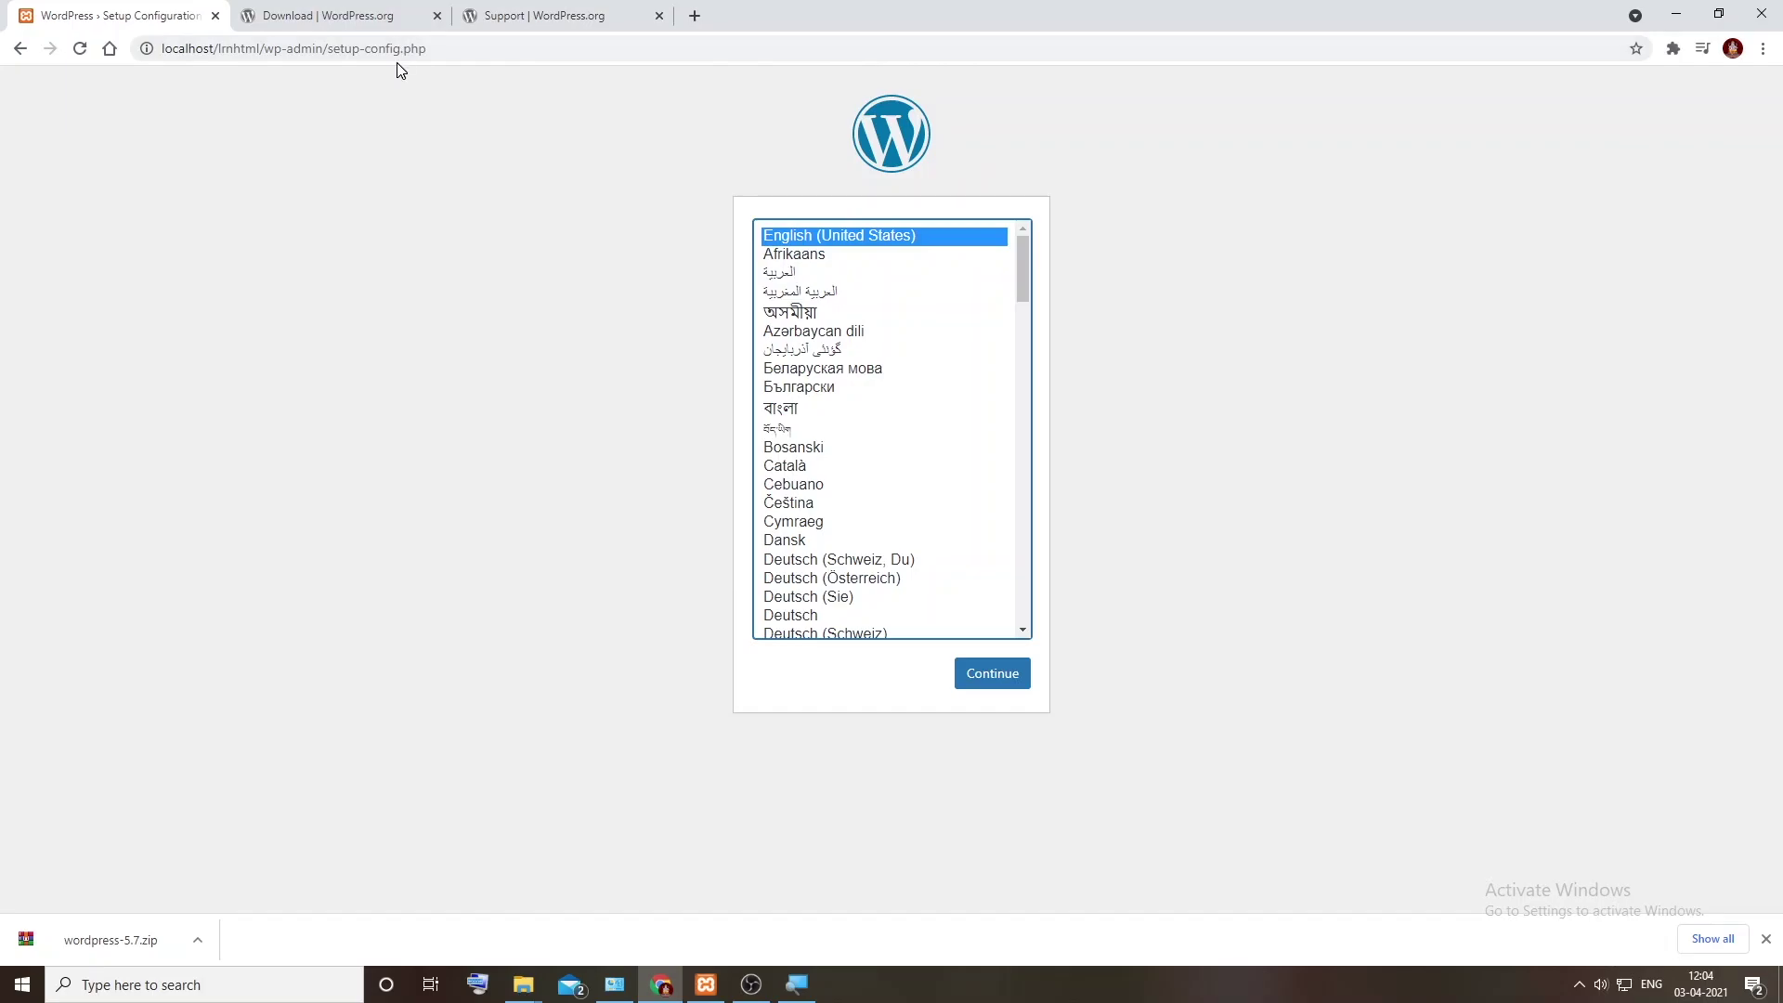
Step: Continue the WordPress setup in English and proceed with Let's go! to the database form
click(1016, 677)
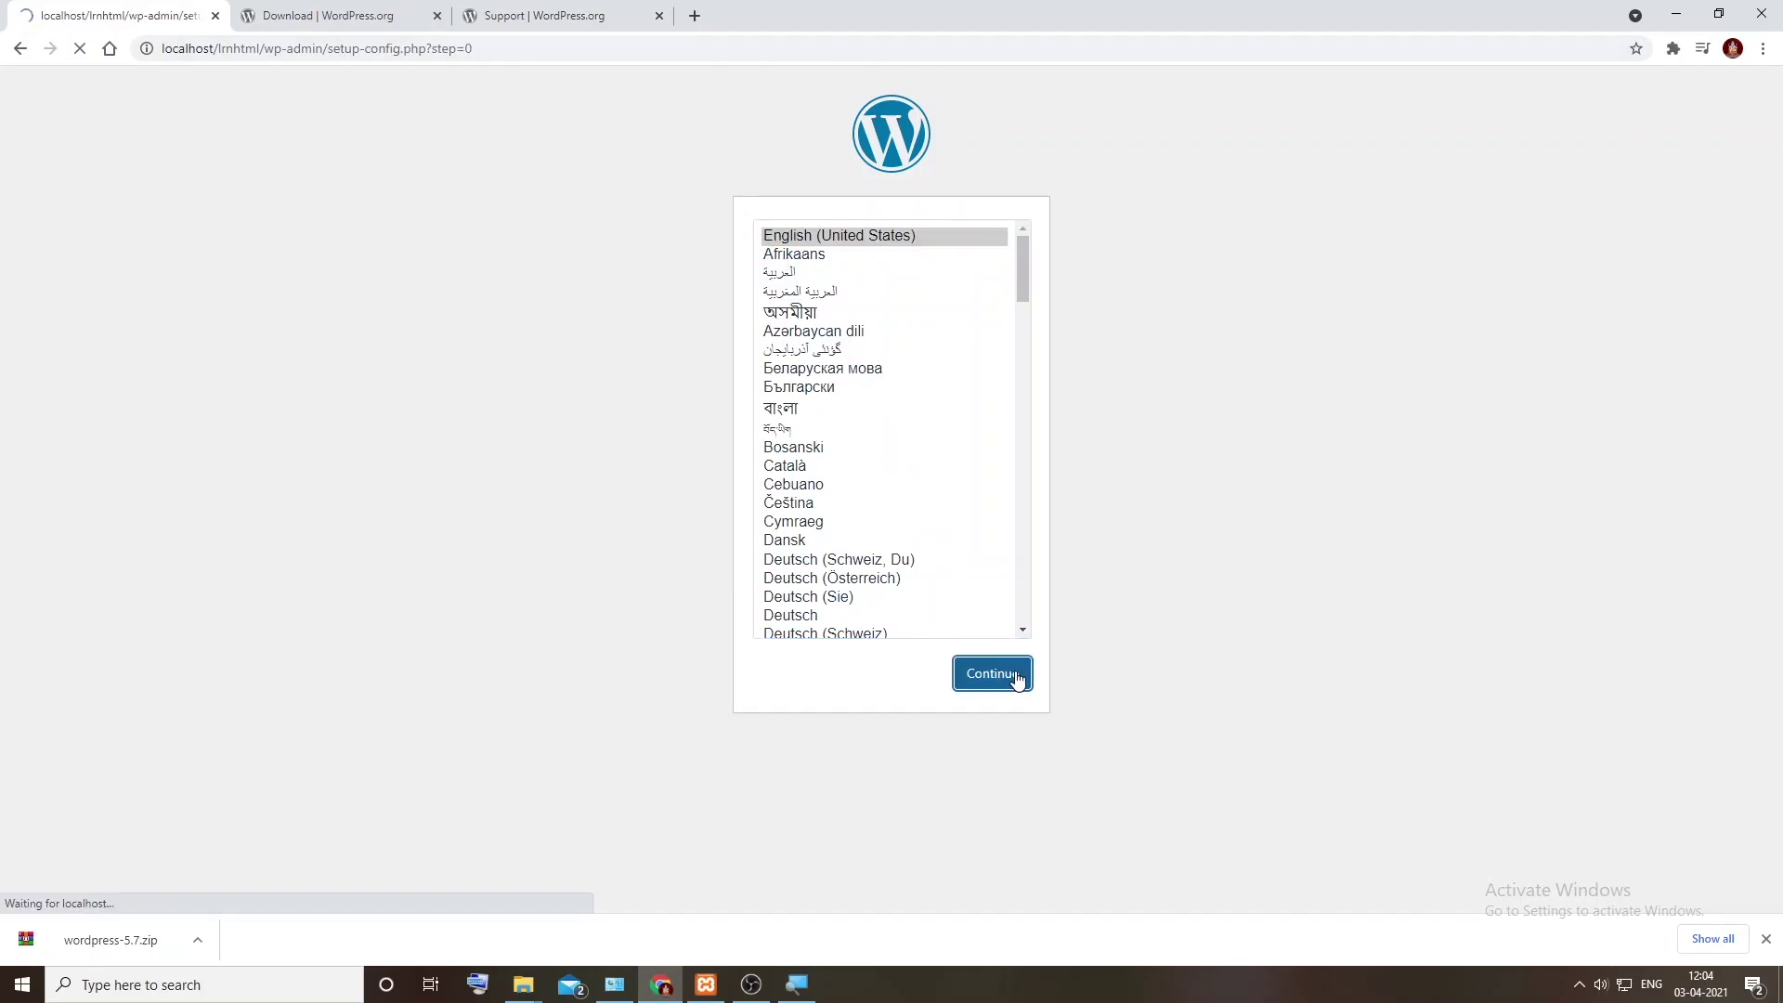
double_click(610, 291)
drag(685, 302, 871, 319)
click(839, 321)
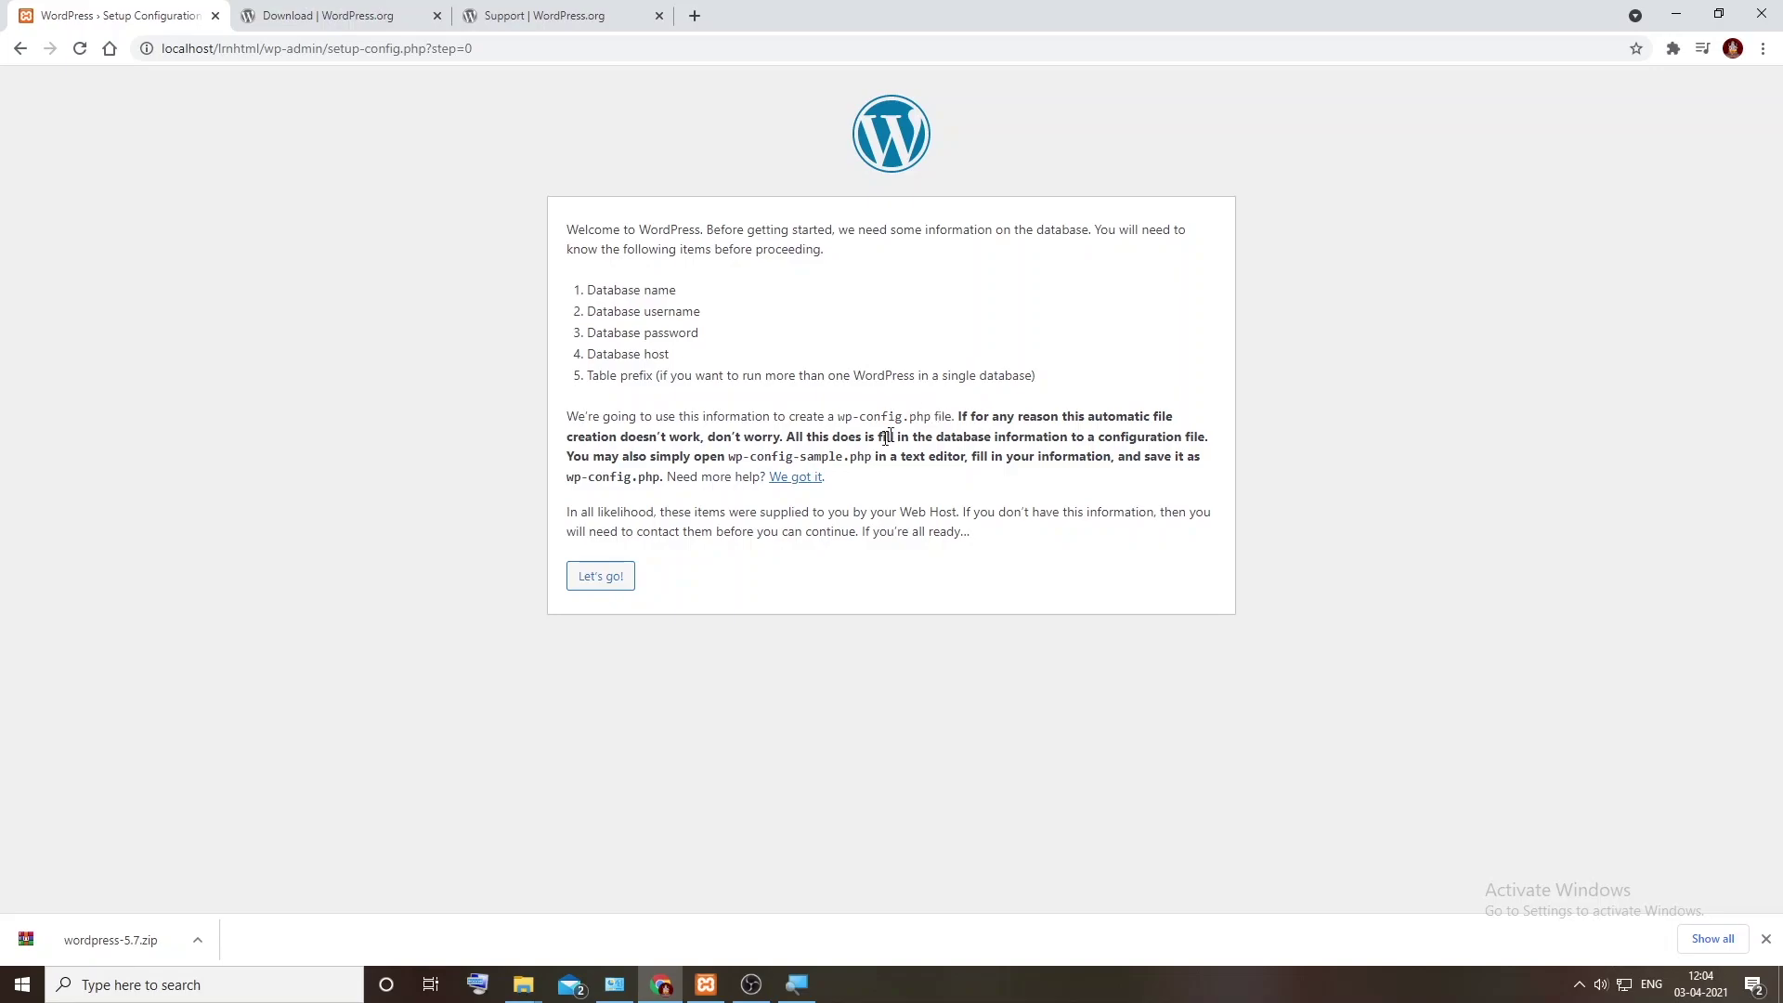
click(613, 585)
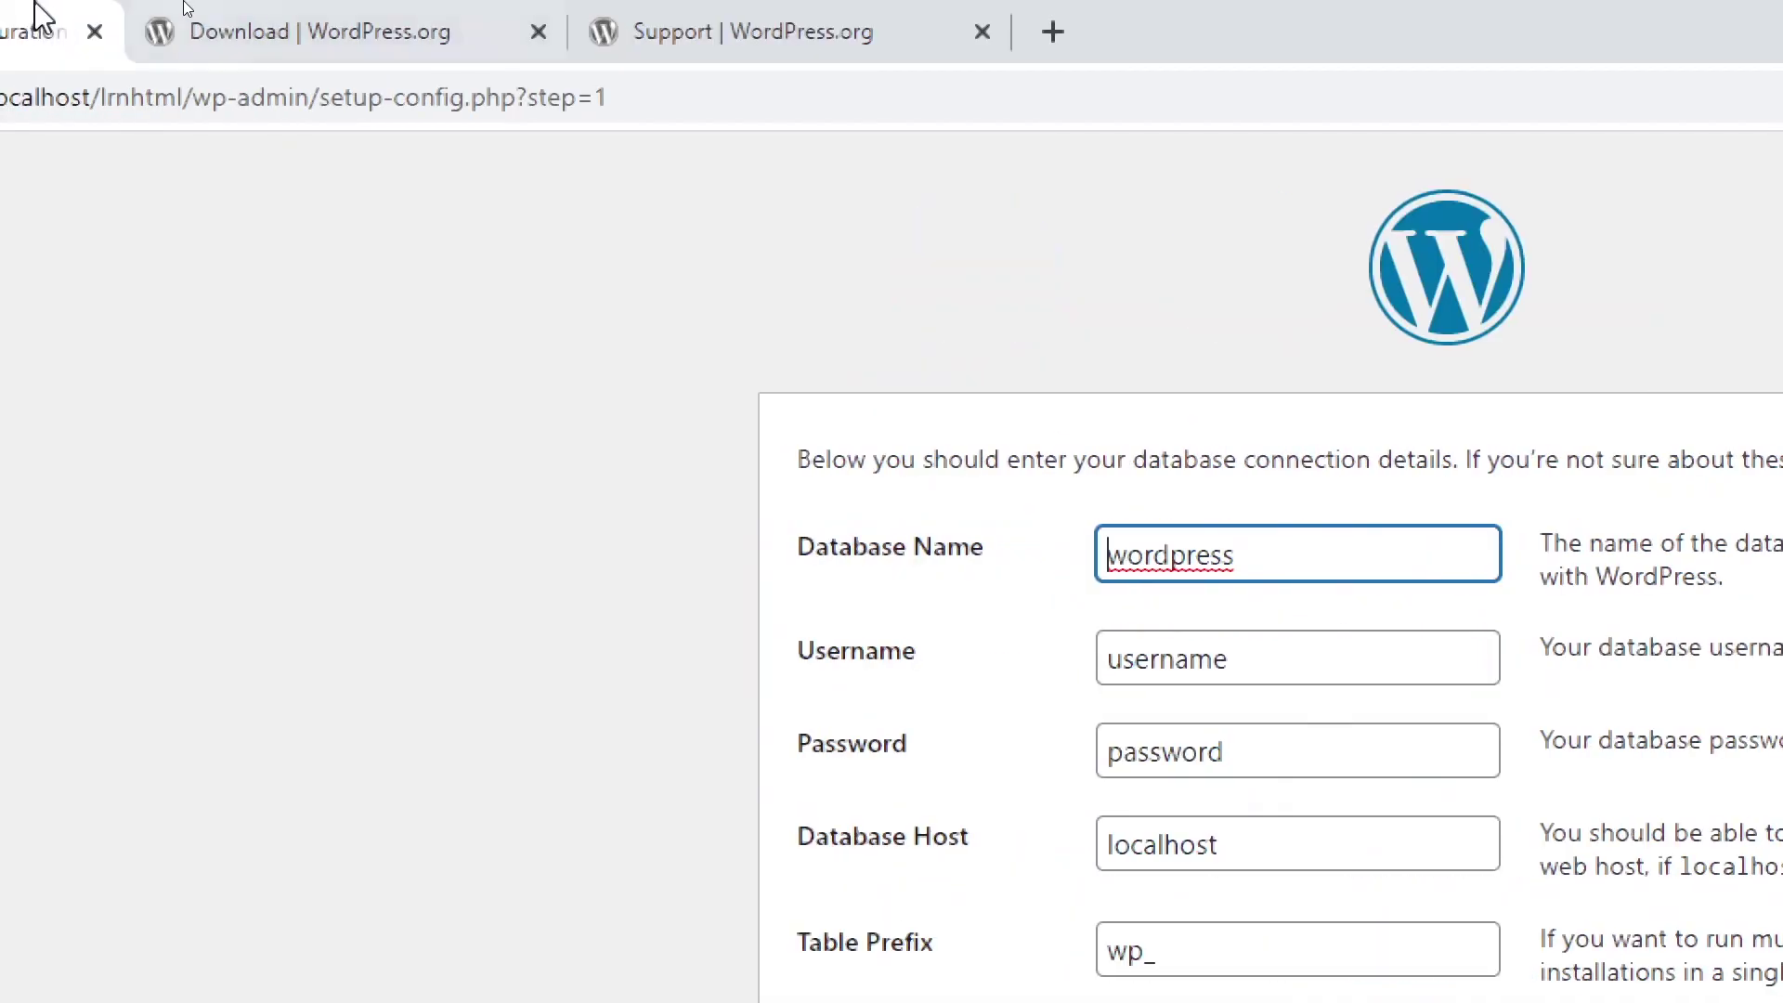
Step: Open phpMyAdmin from the localhost XAMPP dashboard and start a new database
click(278, 19)
click(311, 99)
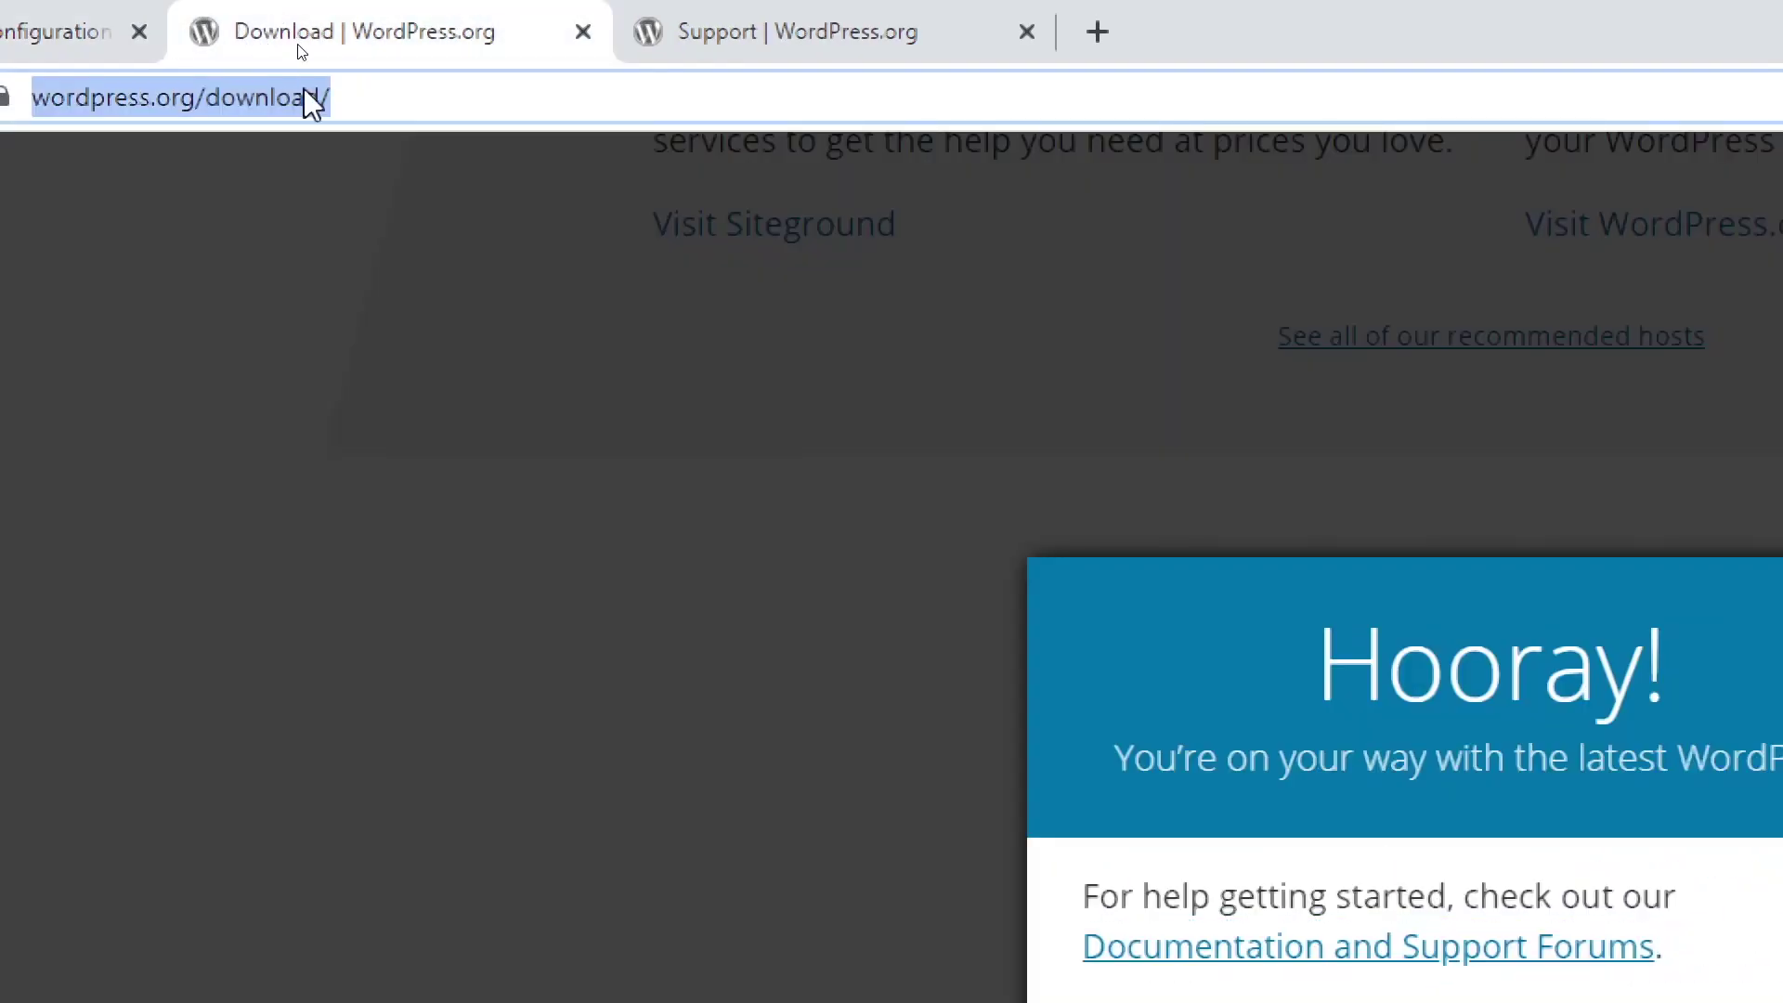
text(localhost)
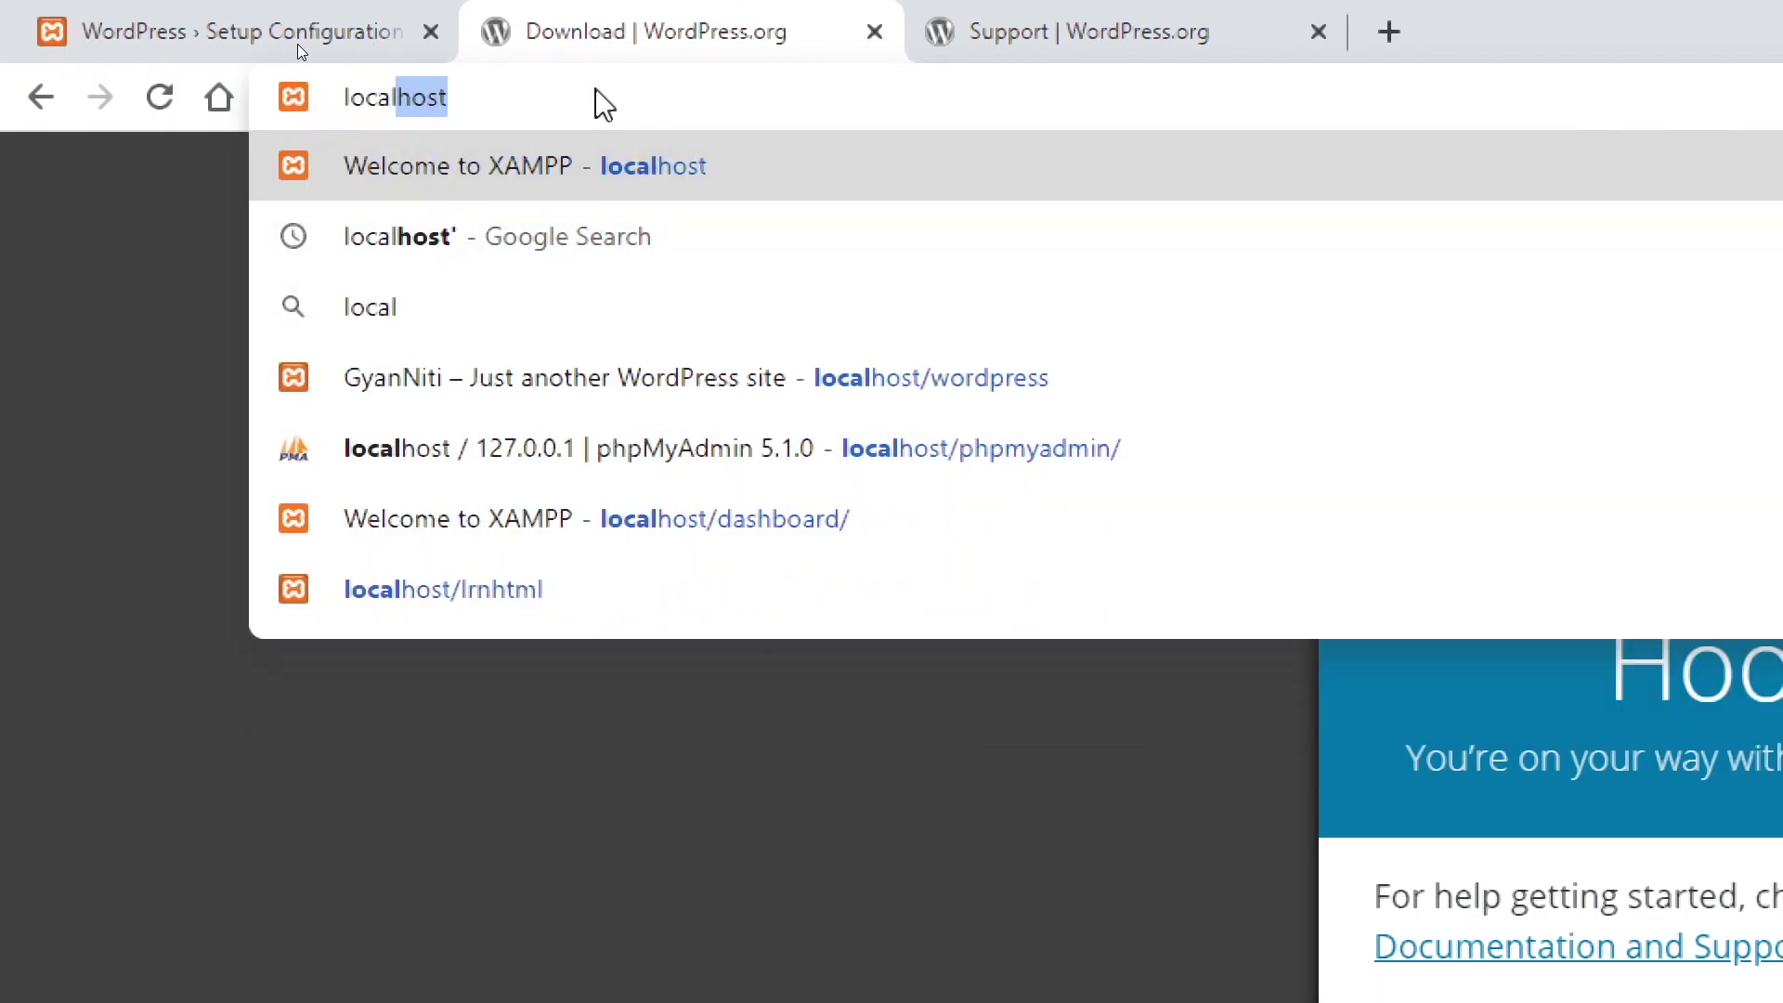
key(Return)
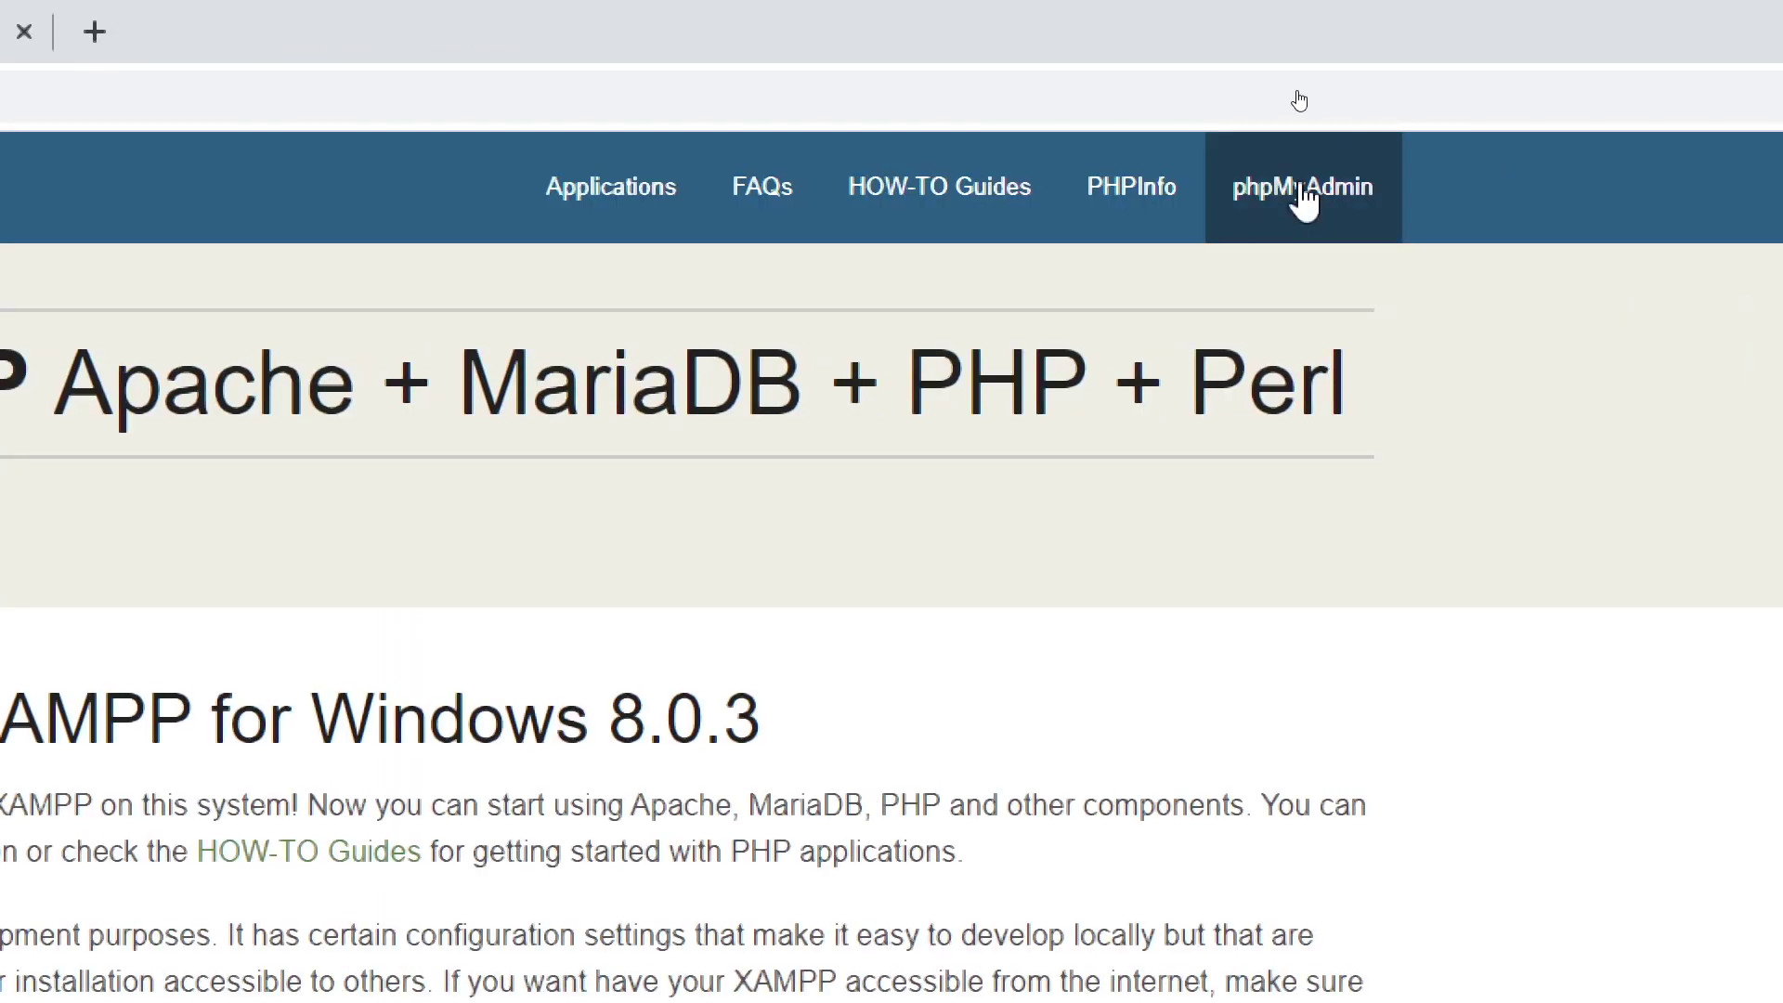
click(1305, 199)
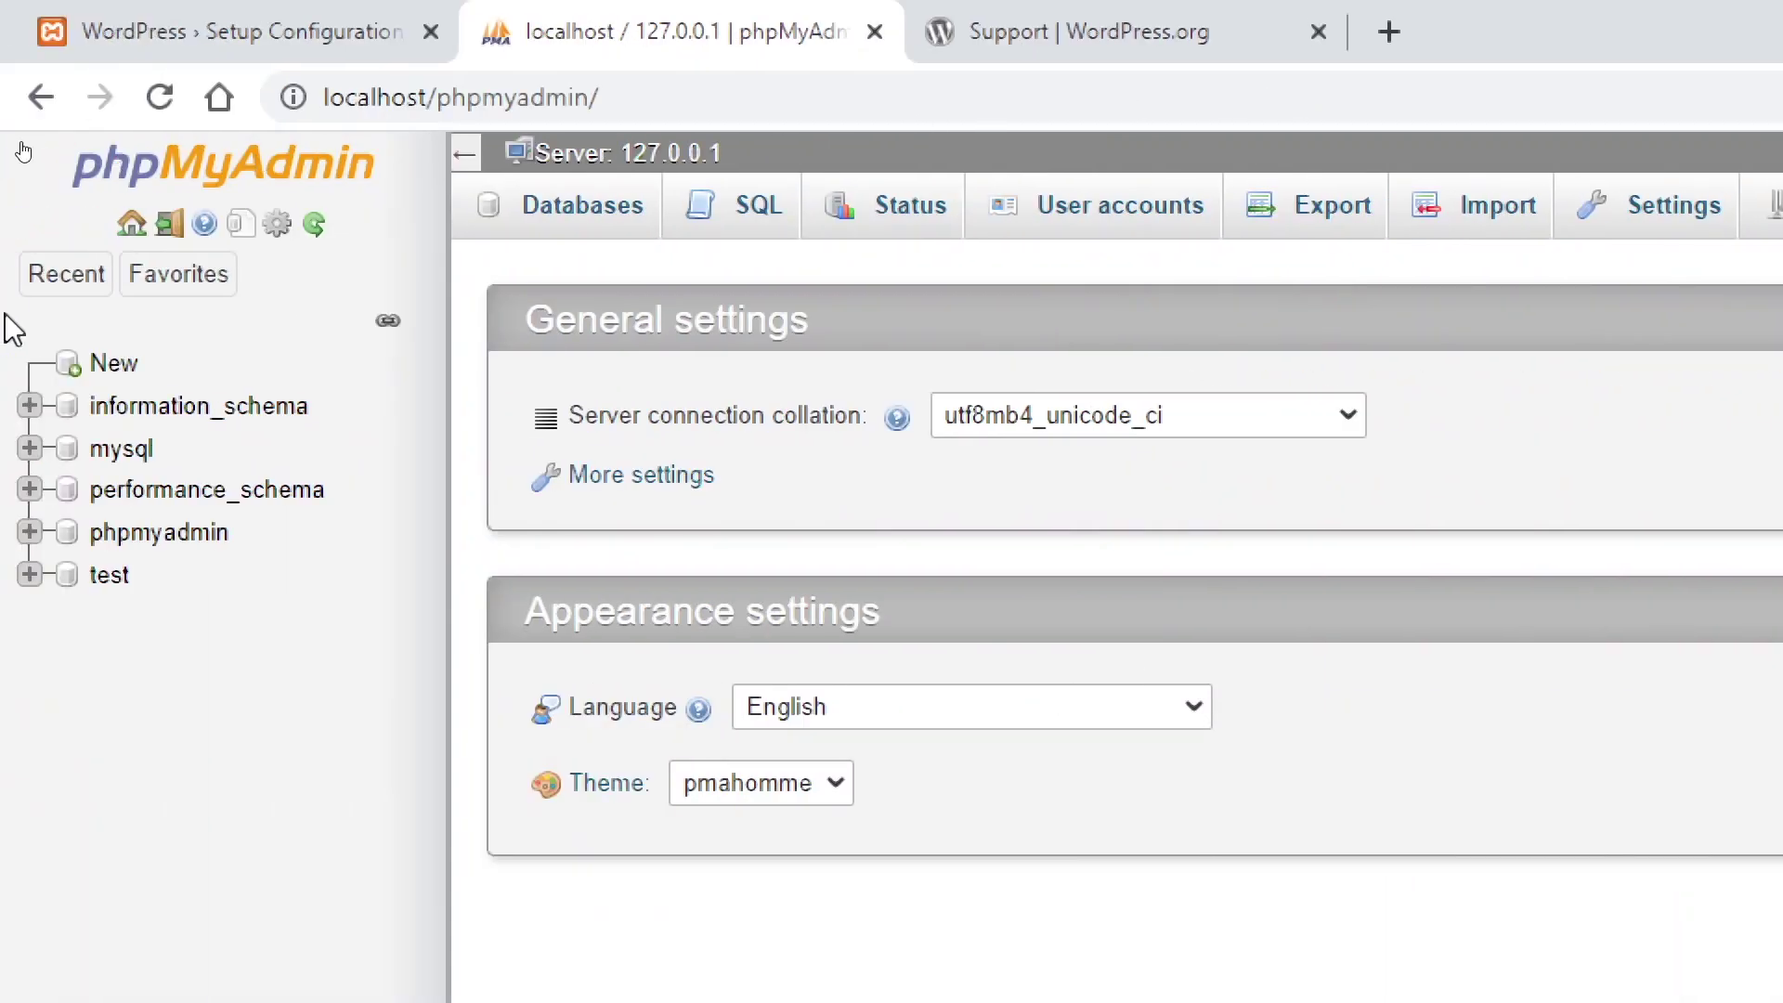
click(114, 371)
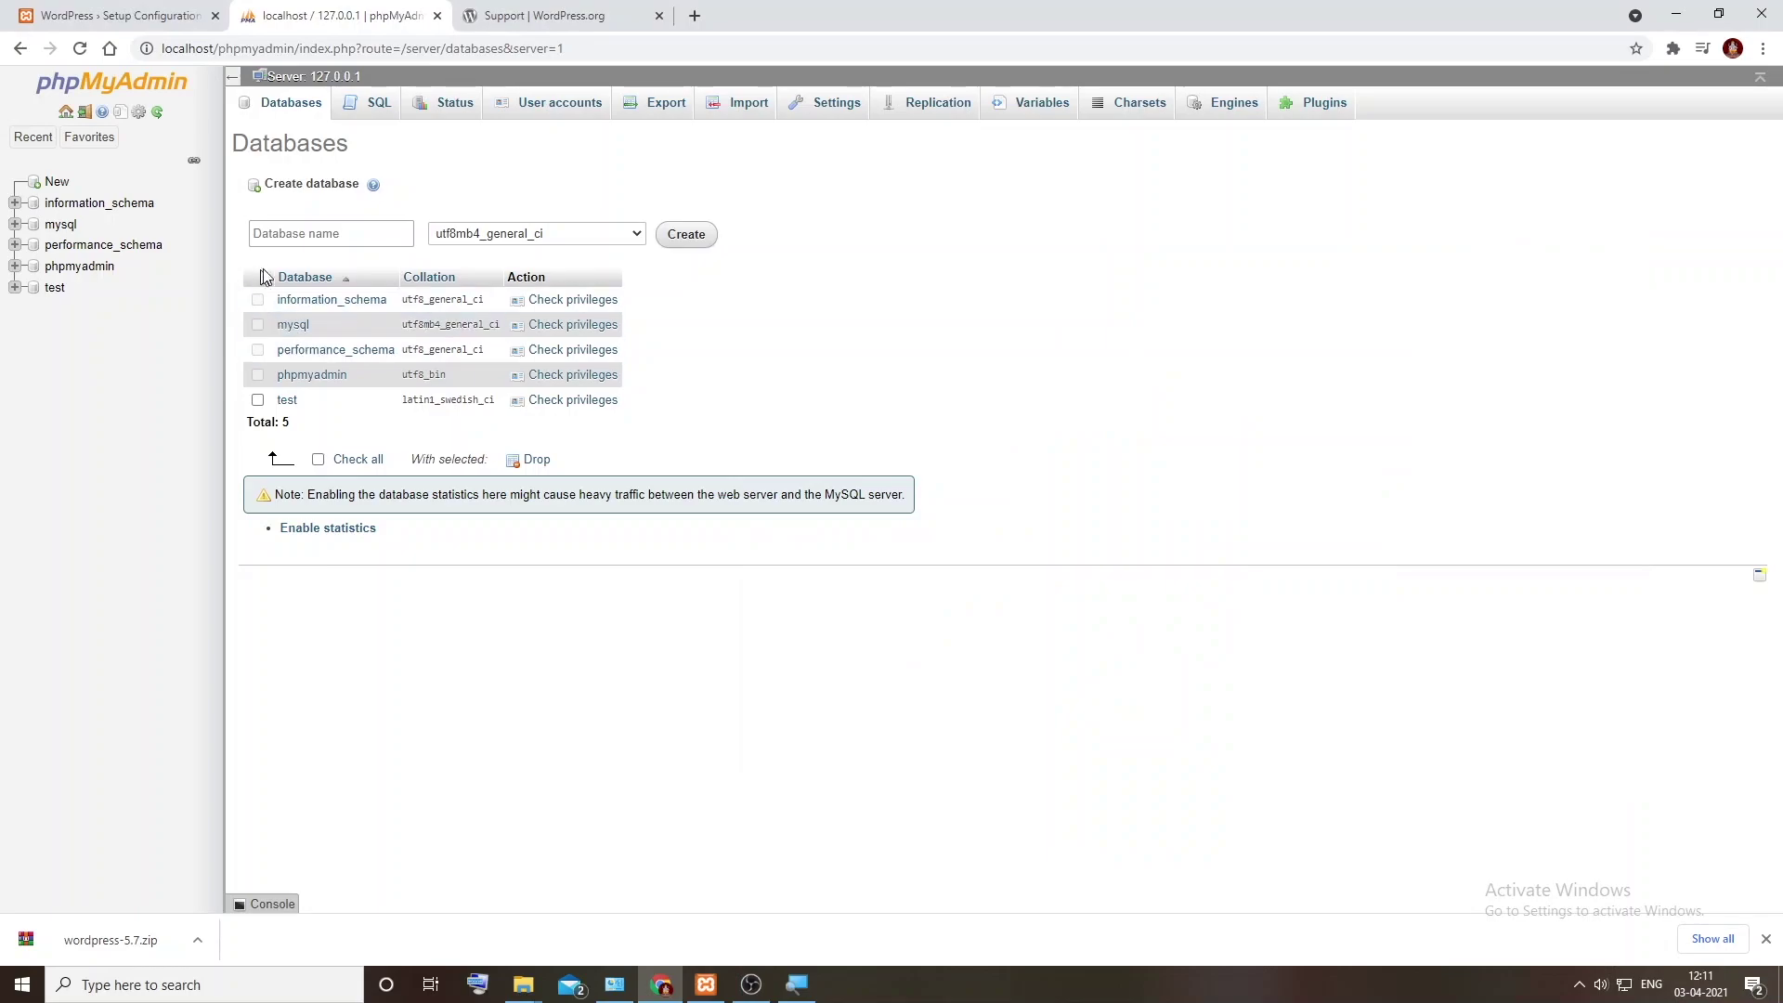
Step: Name the database lrnhtml_db, copy the name, and create it
click(307, 239)
text(lmhtml)
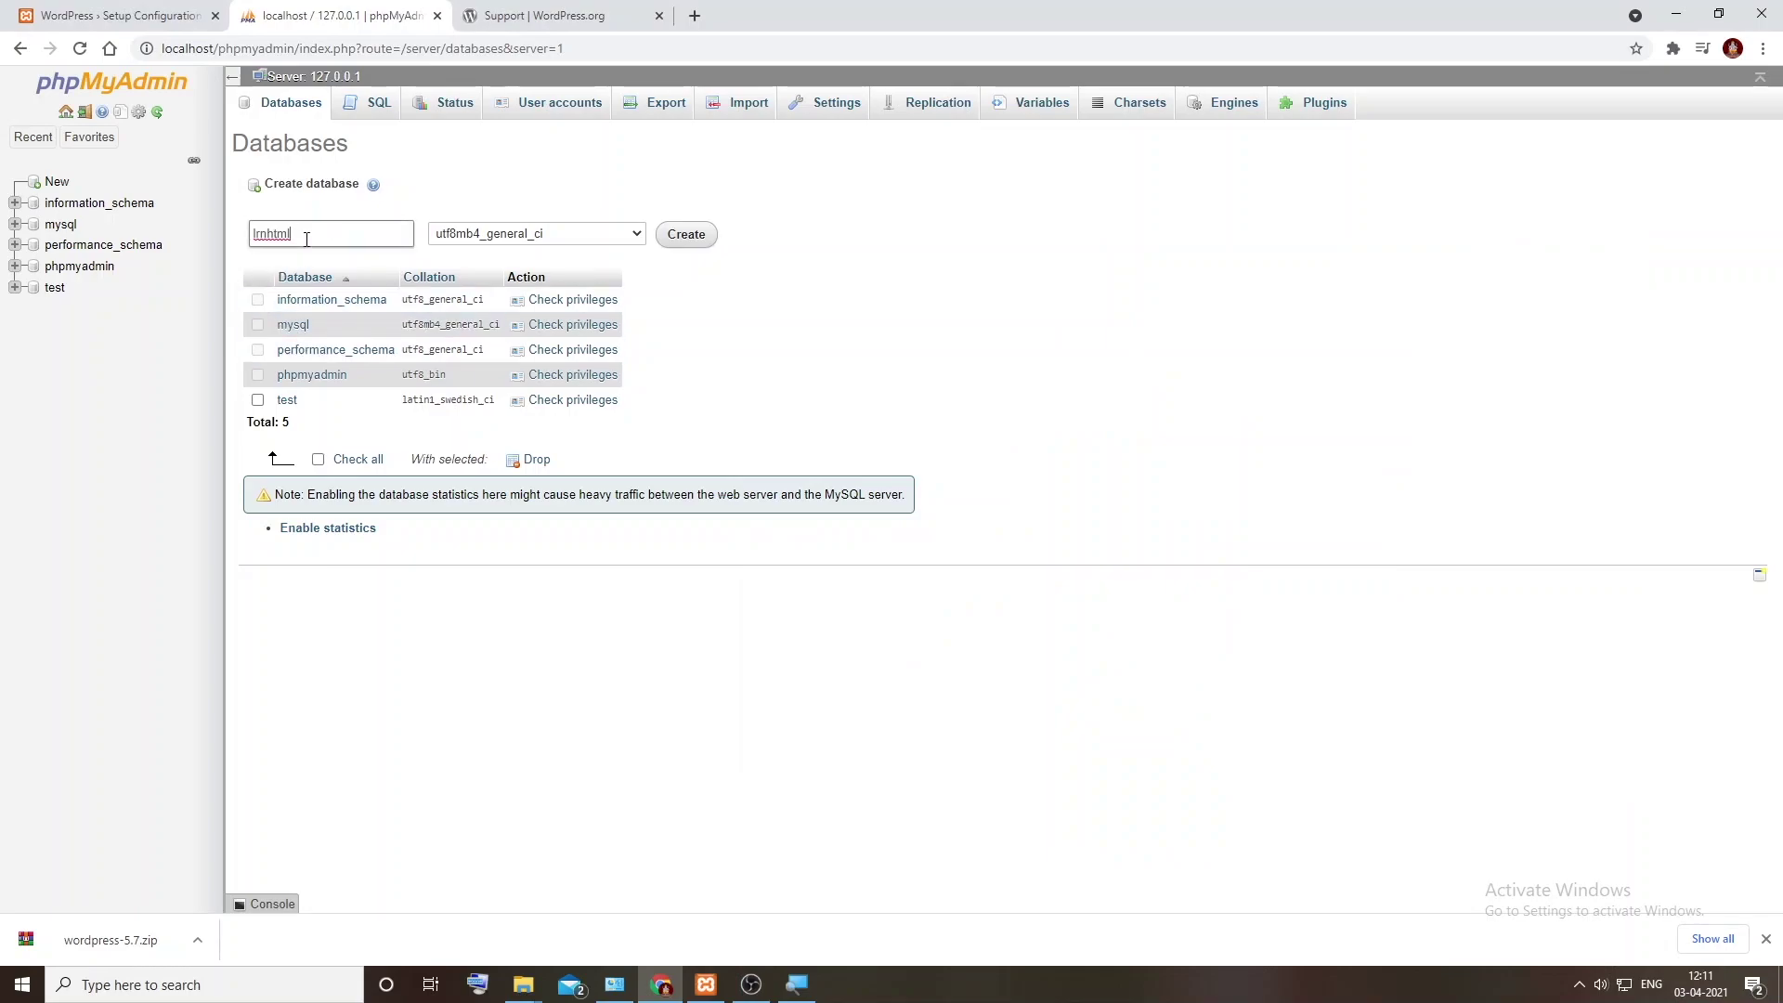
text(_db)
drag(295, 234, 249, 239)
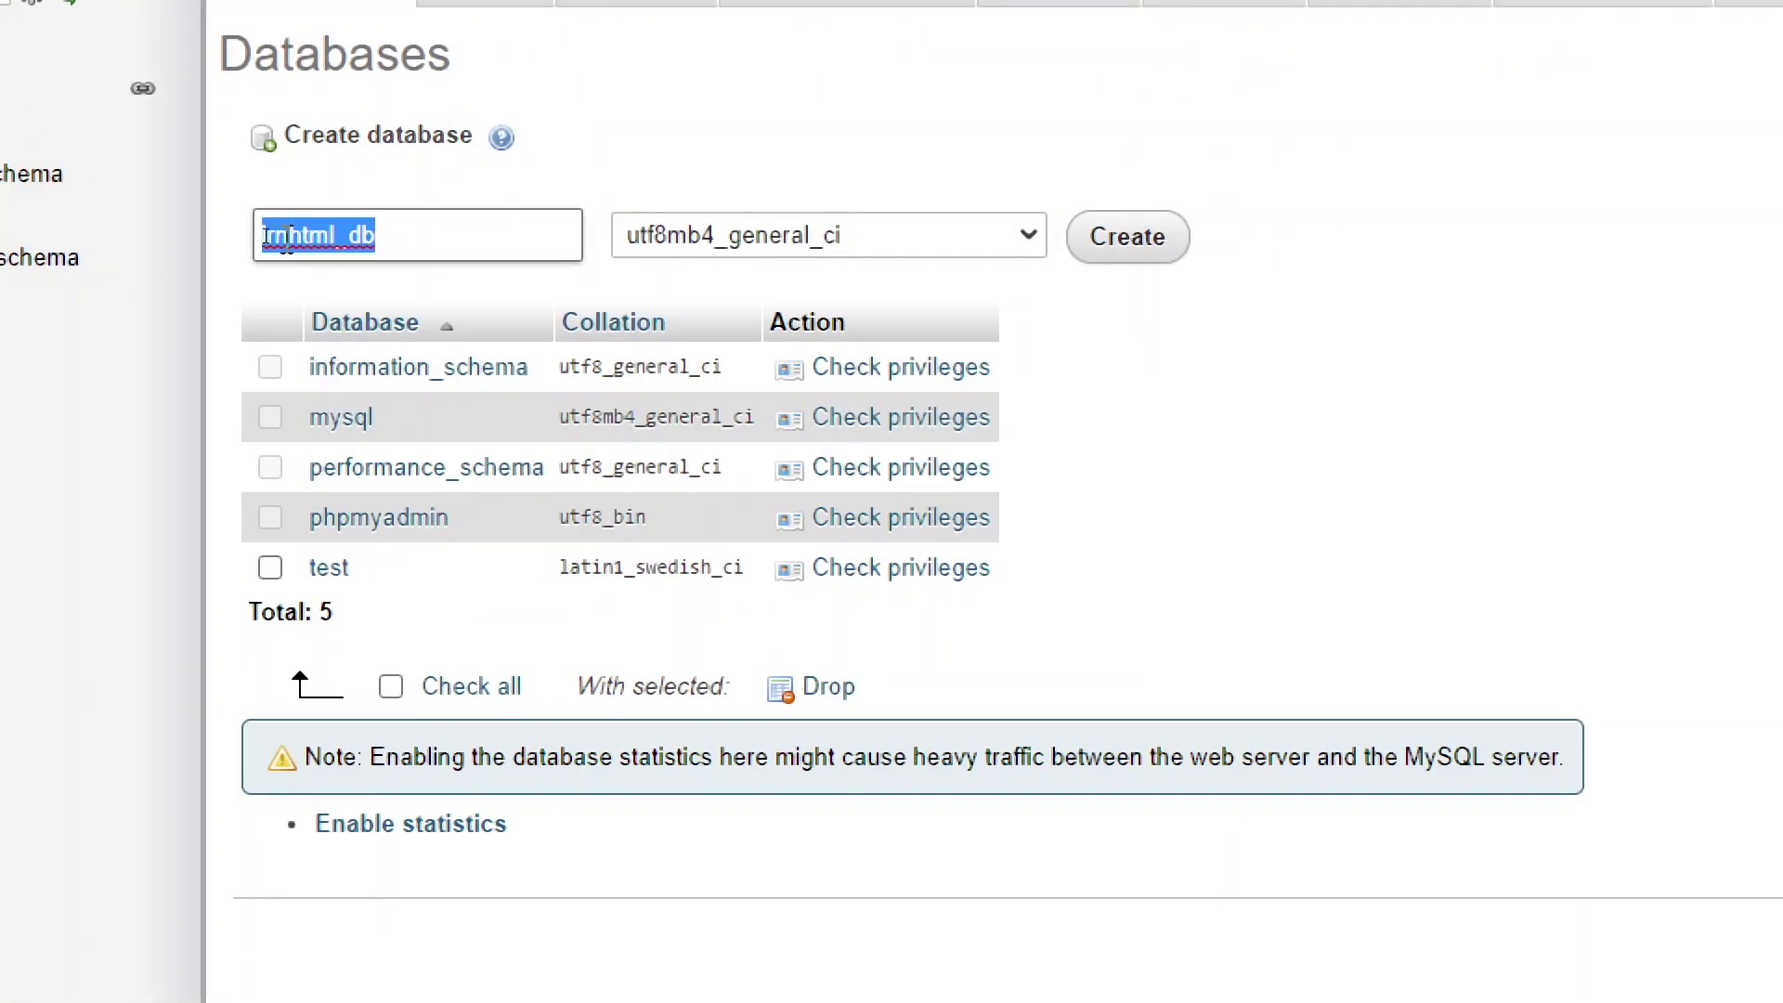
right_click(258, 238)
click(335, 339)
click(1128, 236)
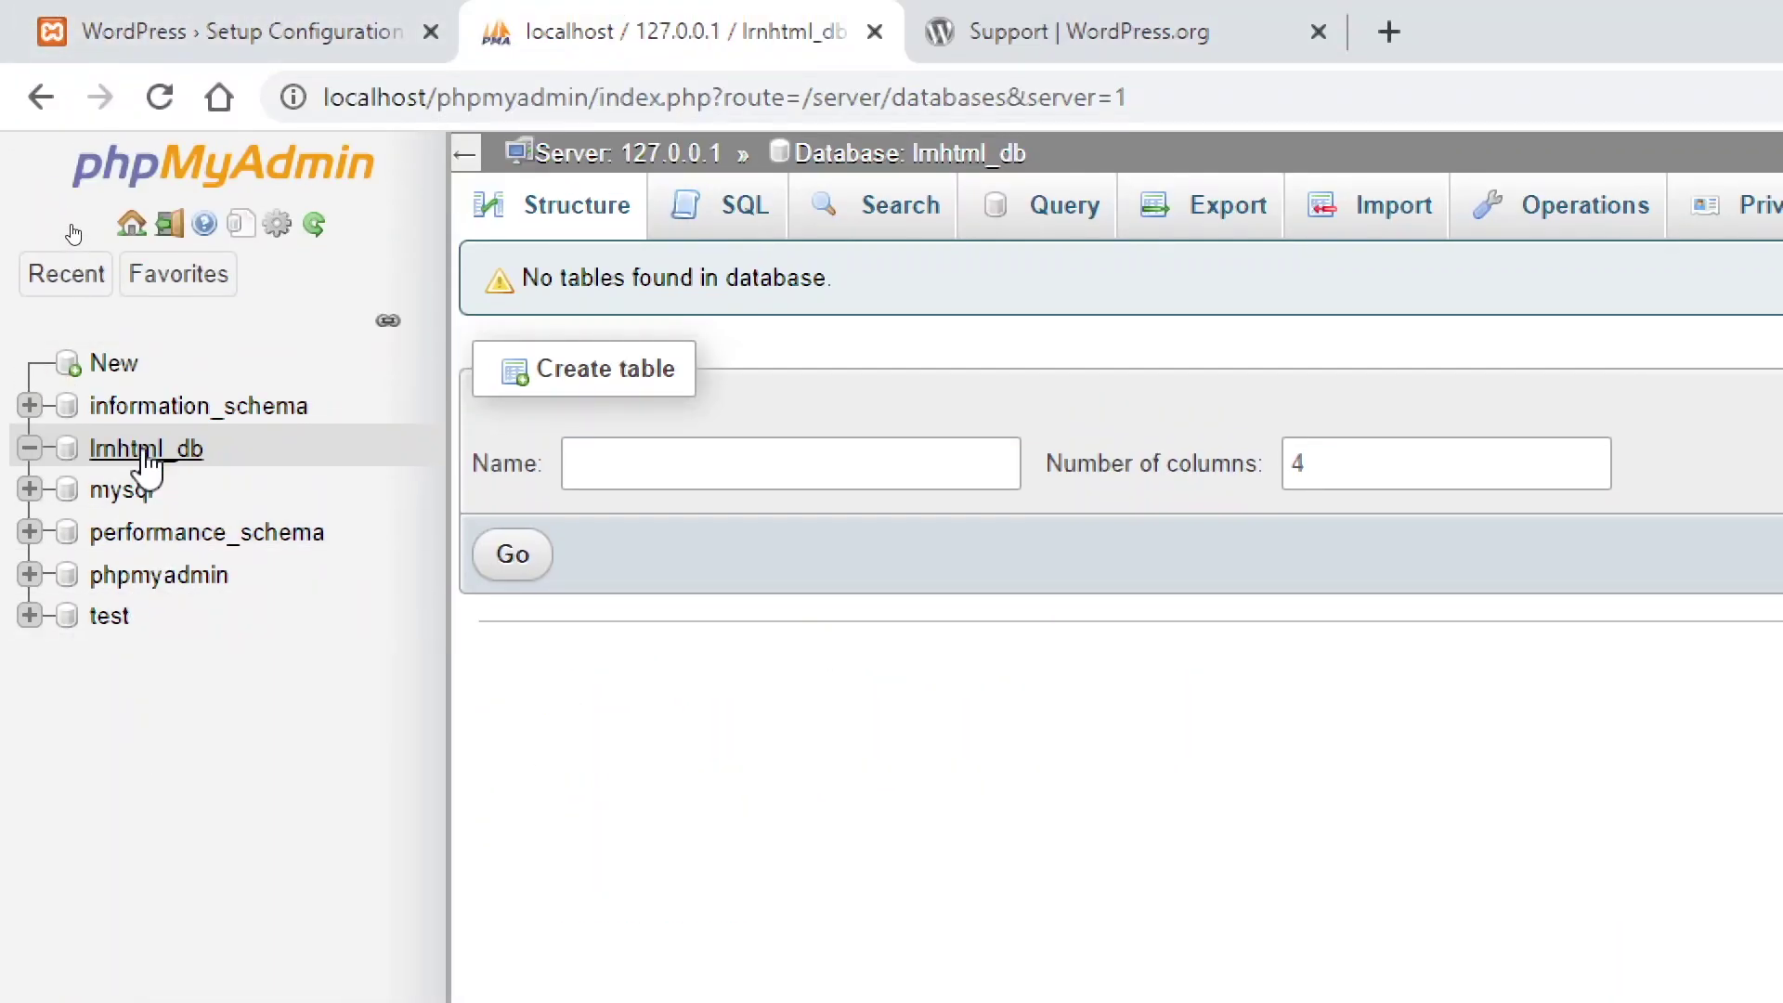
Step: Submit database lrnhtml_db, username root and an empty password, keeping localhost and wp_
click(243, 37)
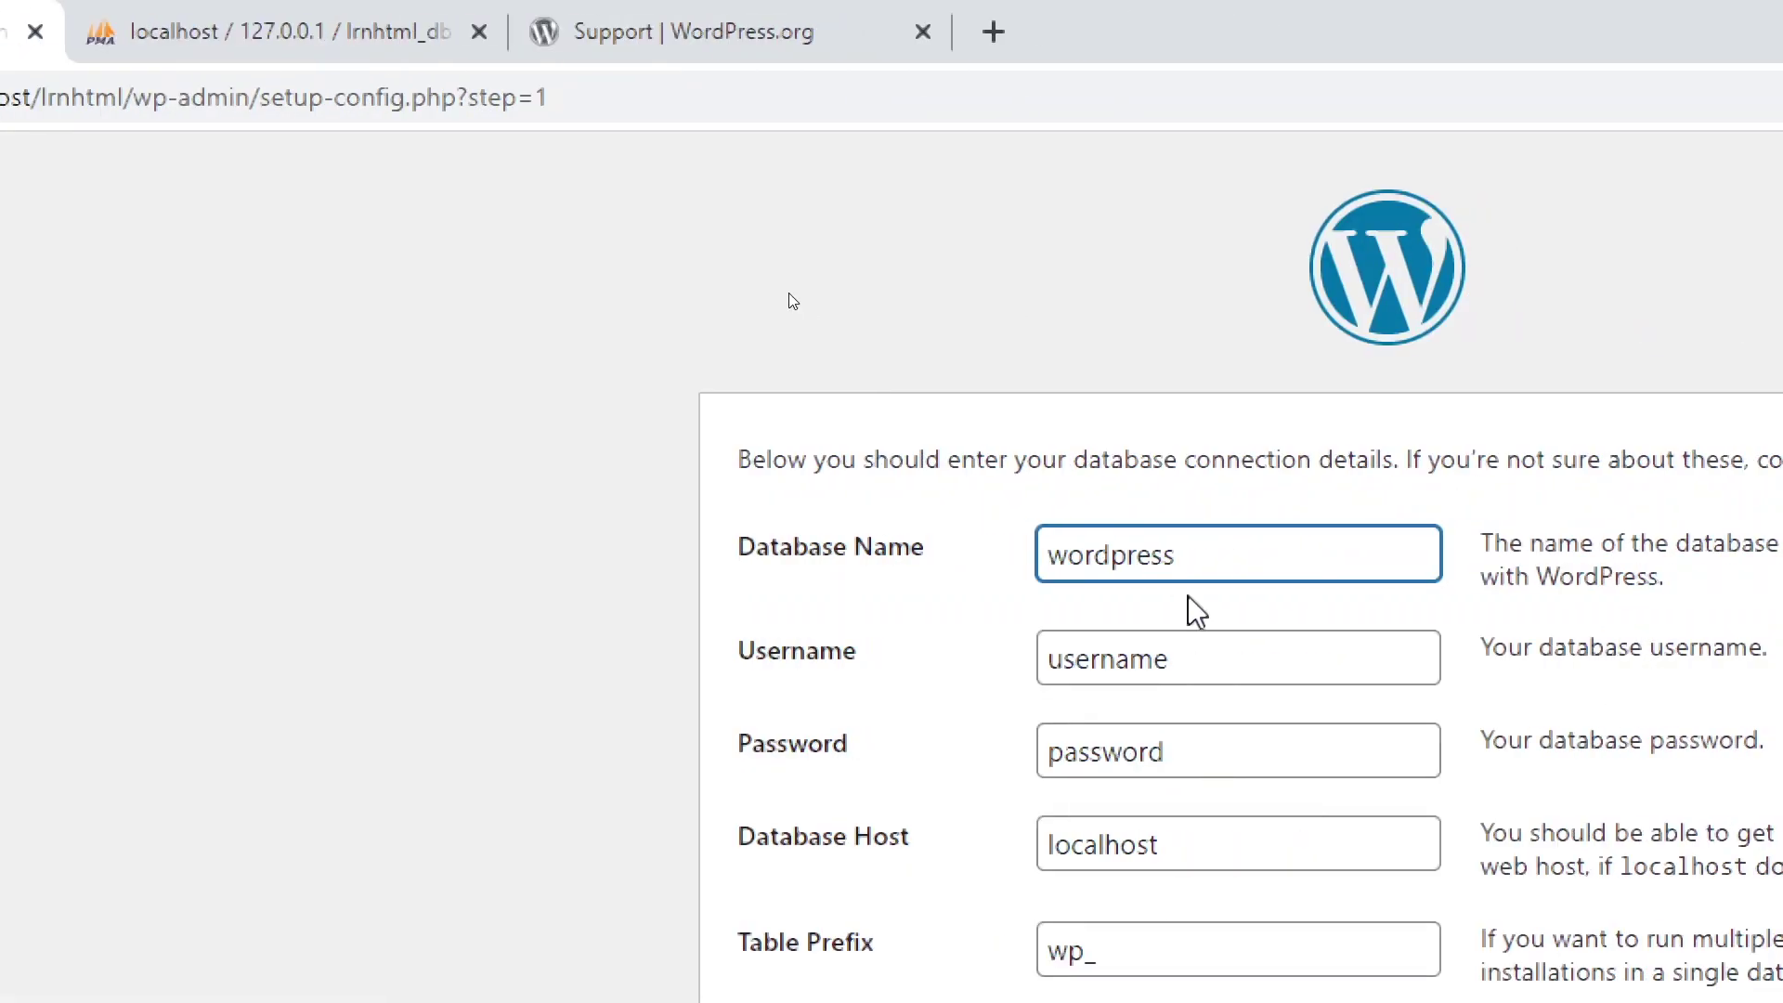
double_click(1151, 554)
right_click(1101, 563)
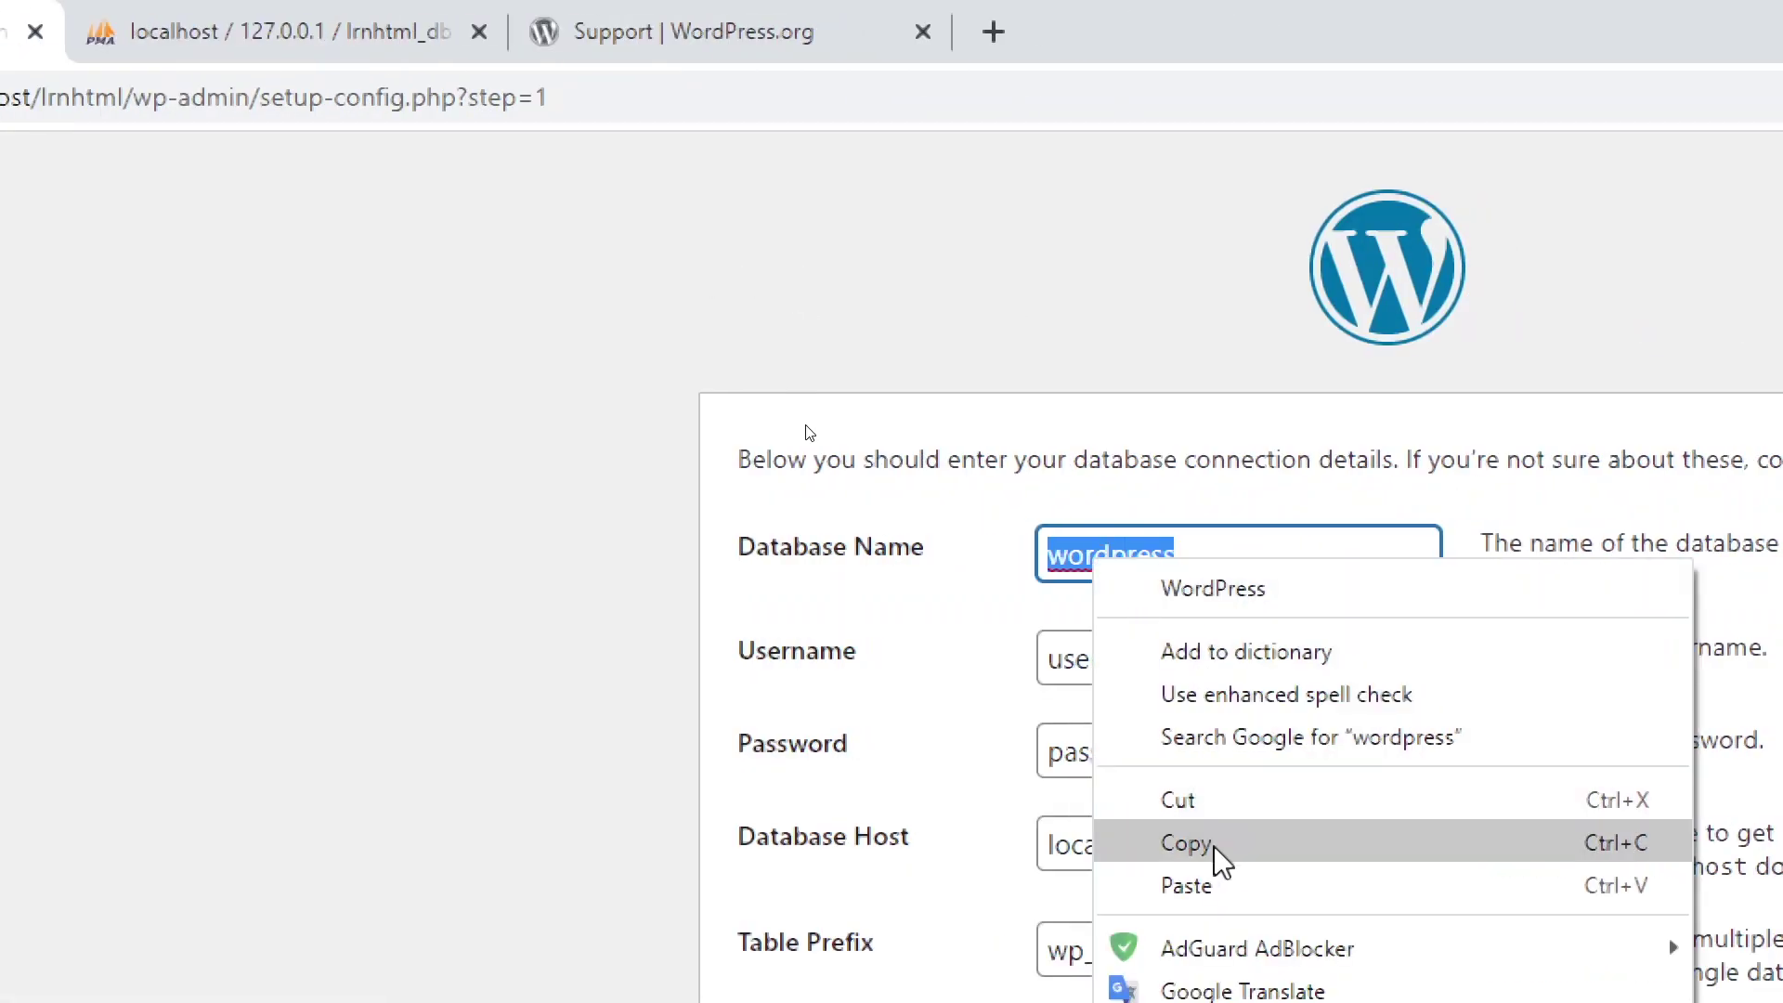
click(1231, 887)
key(Tab)
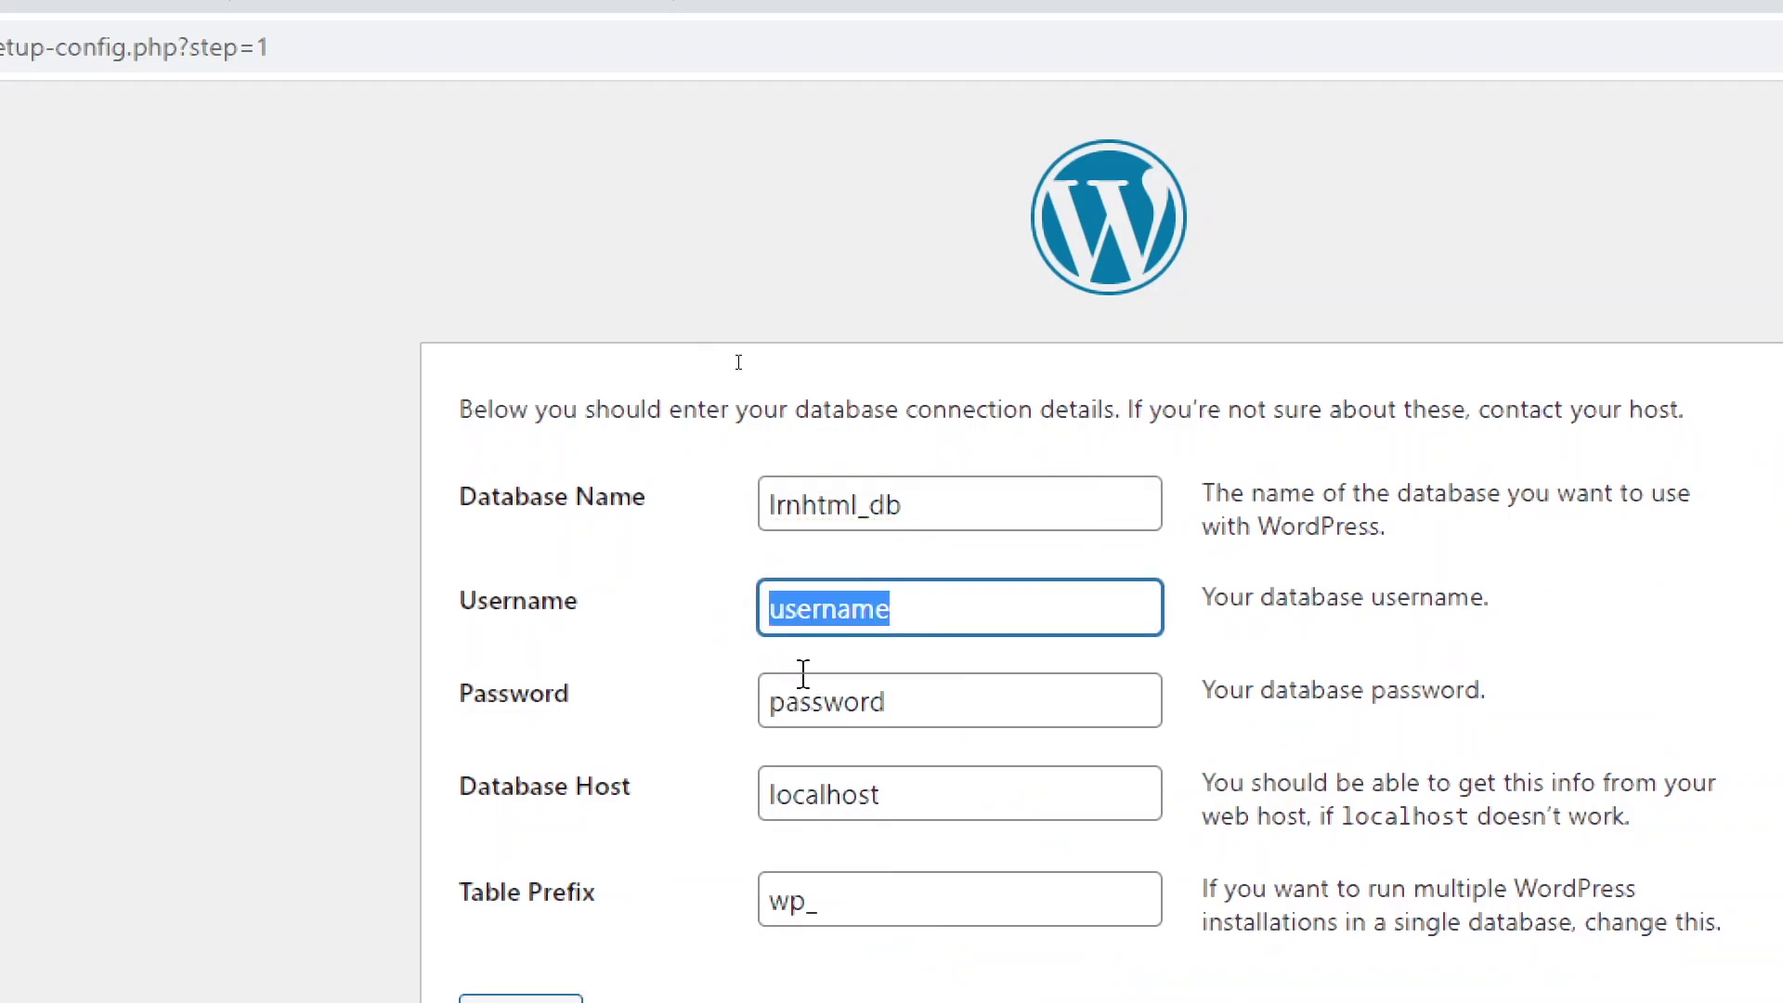
text(root)
key(Tab)
key(BackSpace)
click(1019, 706)
click(896, 808)
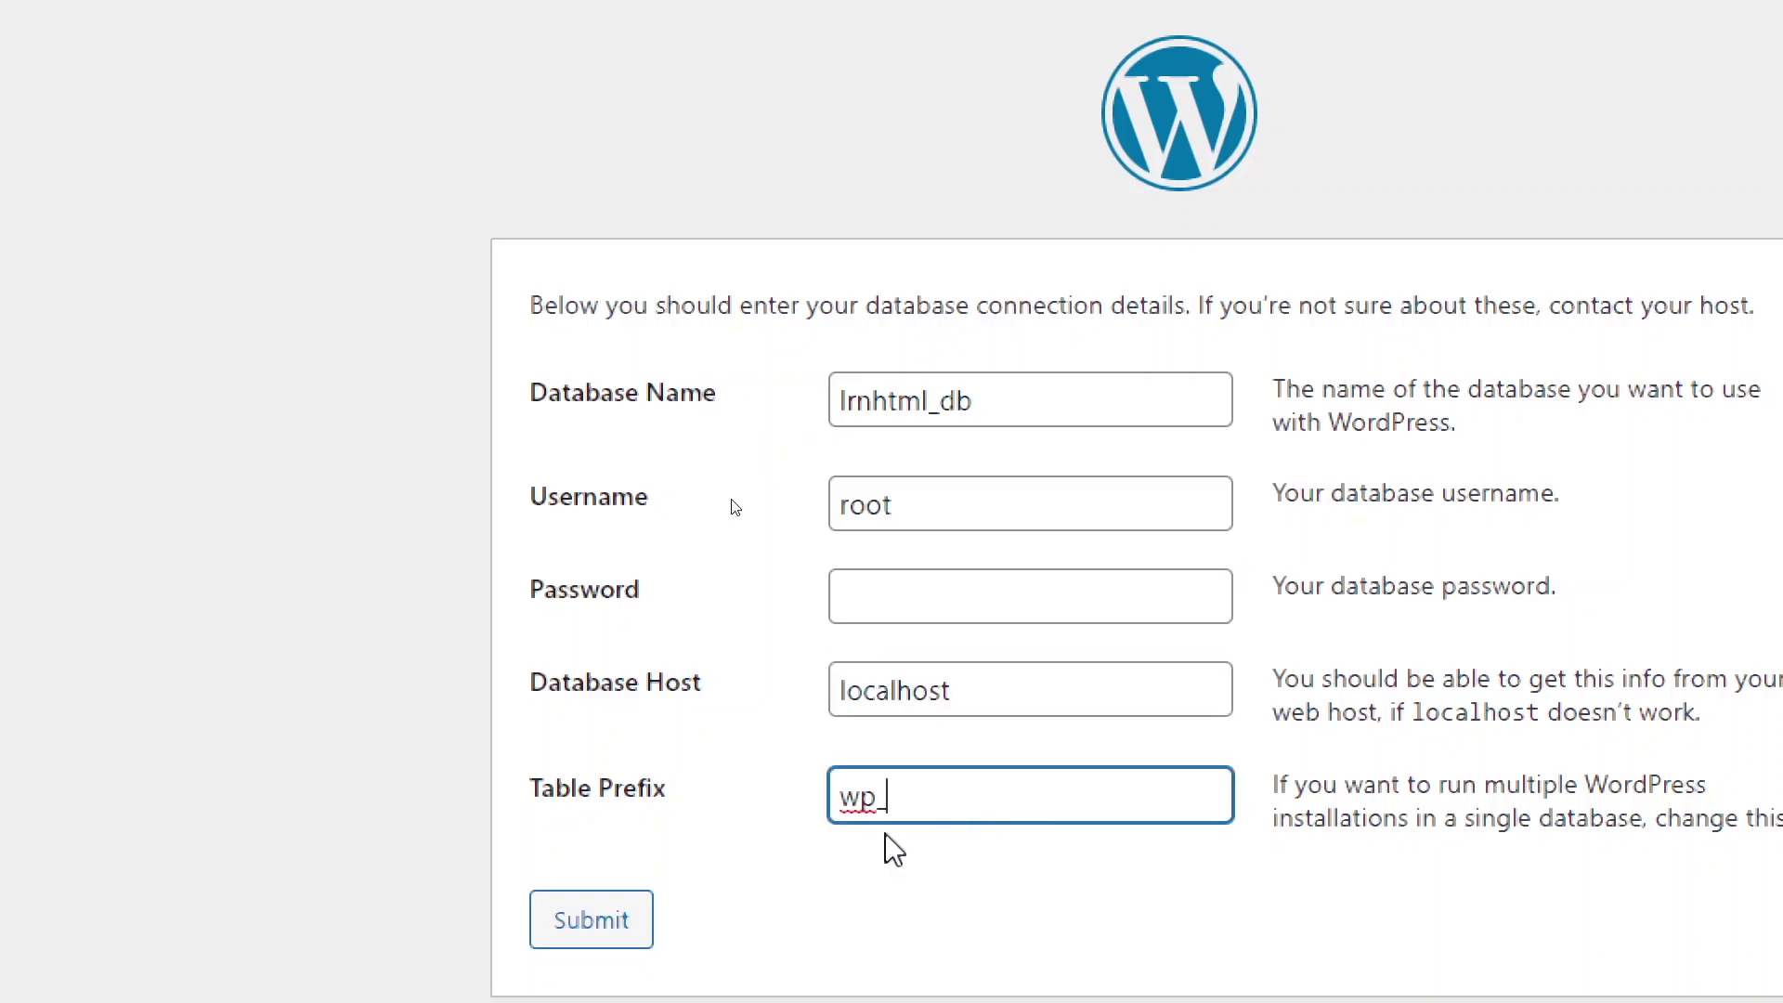
click(581, 929)
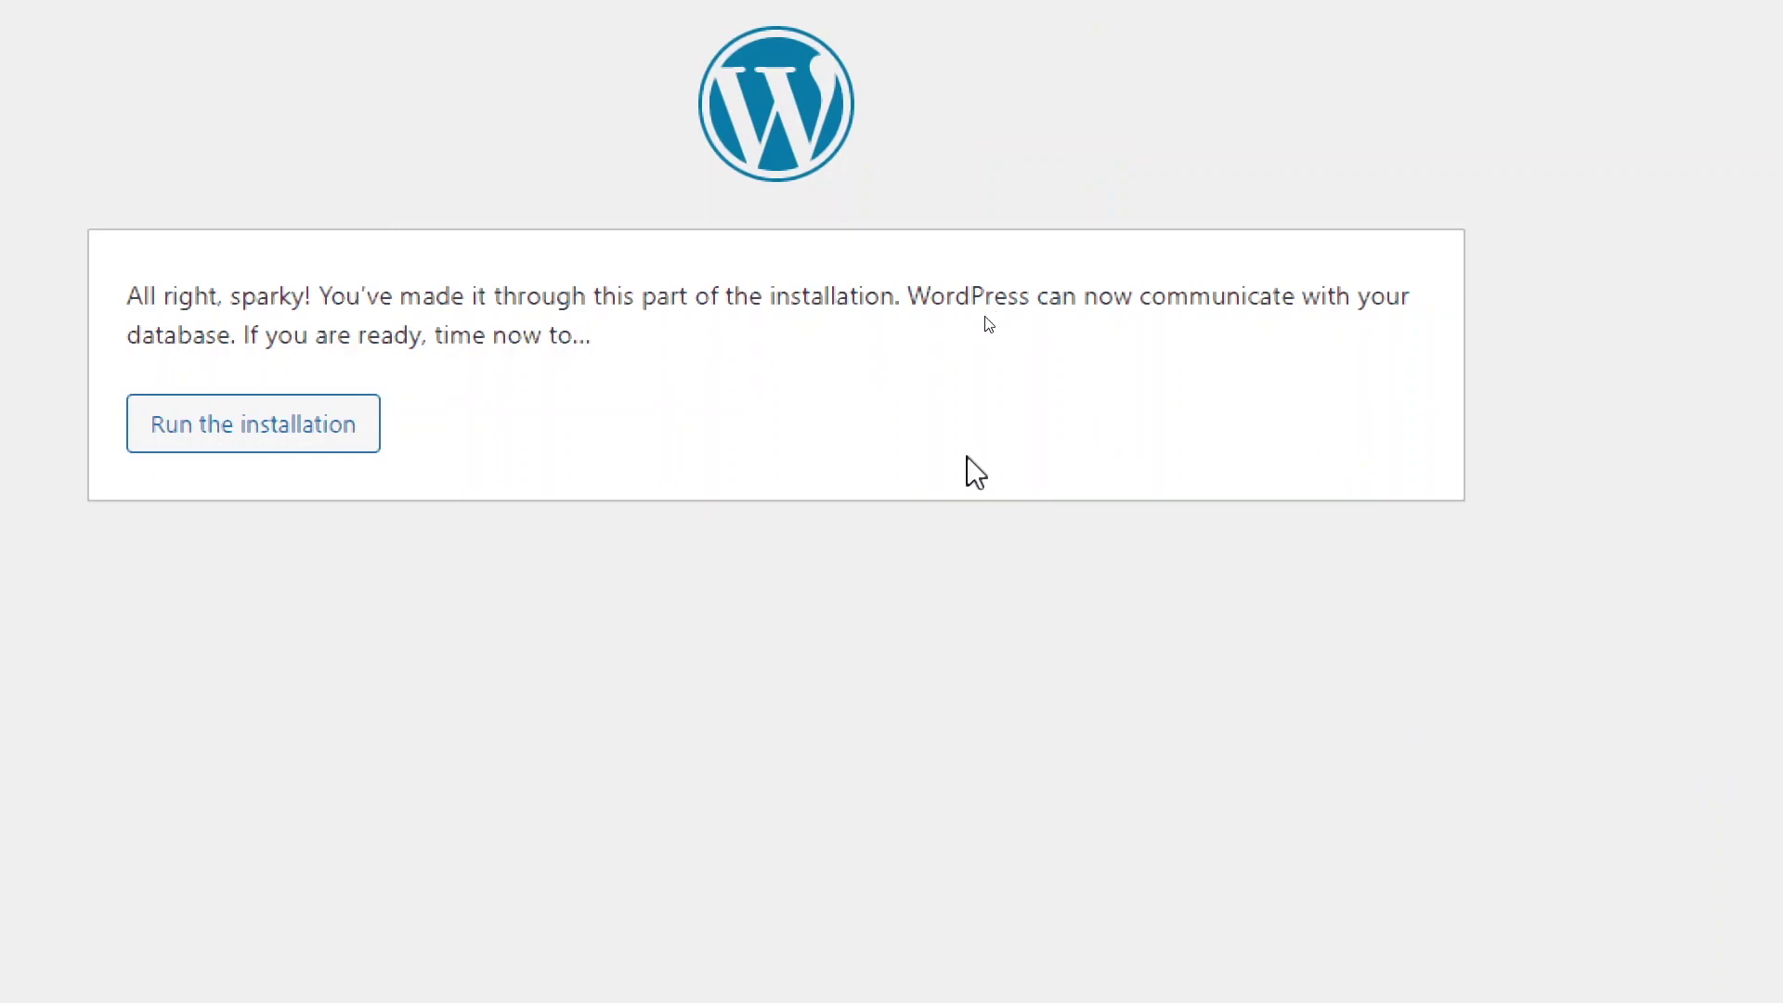
Step: Start the installation and set the Site Title to LrnHTML
click(666, 425)
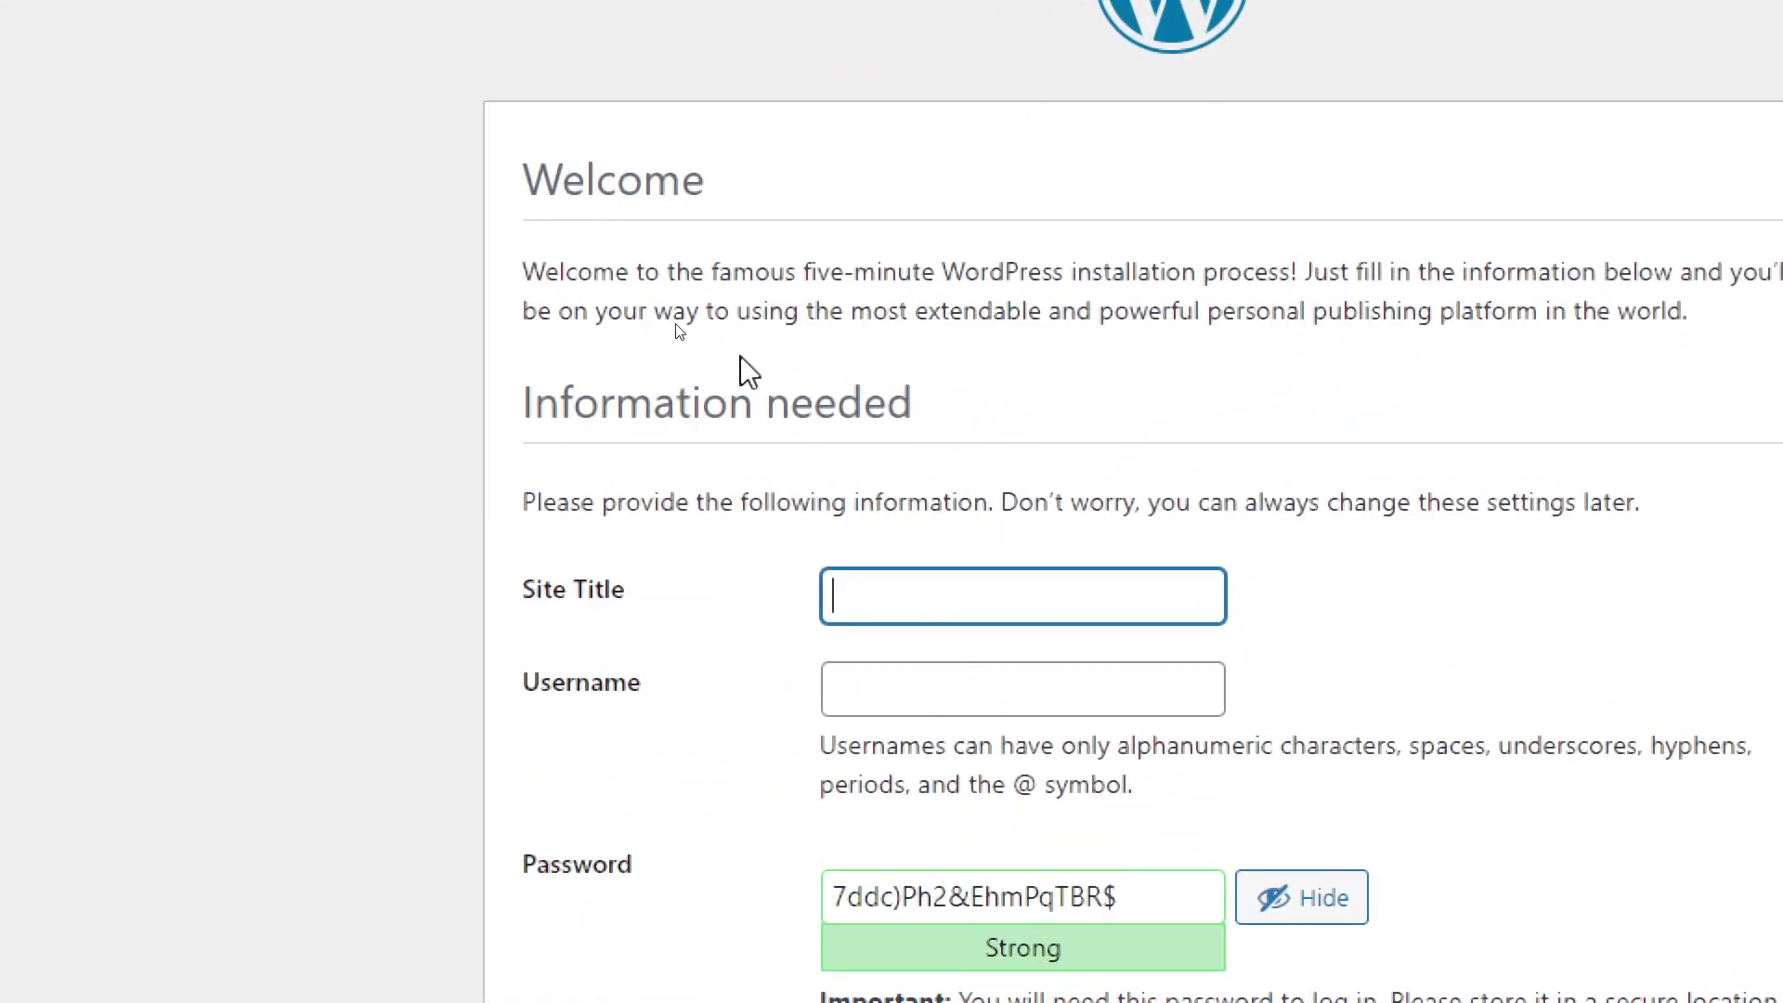
right_click(823, 443)
click(1269, 876)
drag(919, 599, 967, 602)
key(BackSpace)
drag(846, 596, 832, 596)
key(BackSpace)
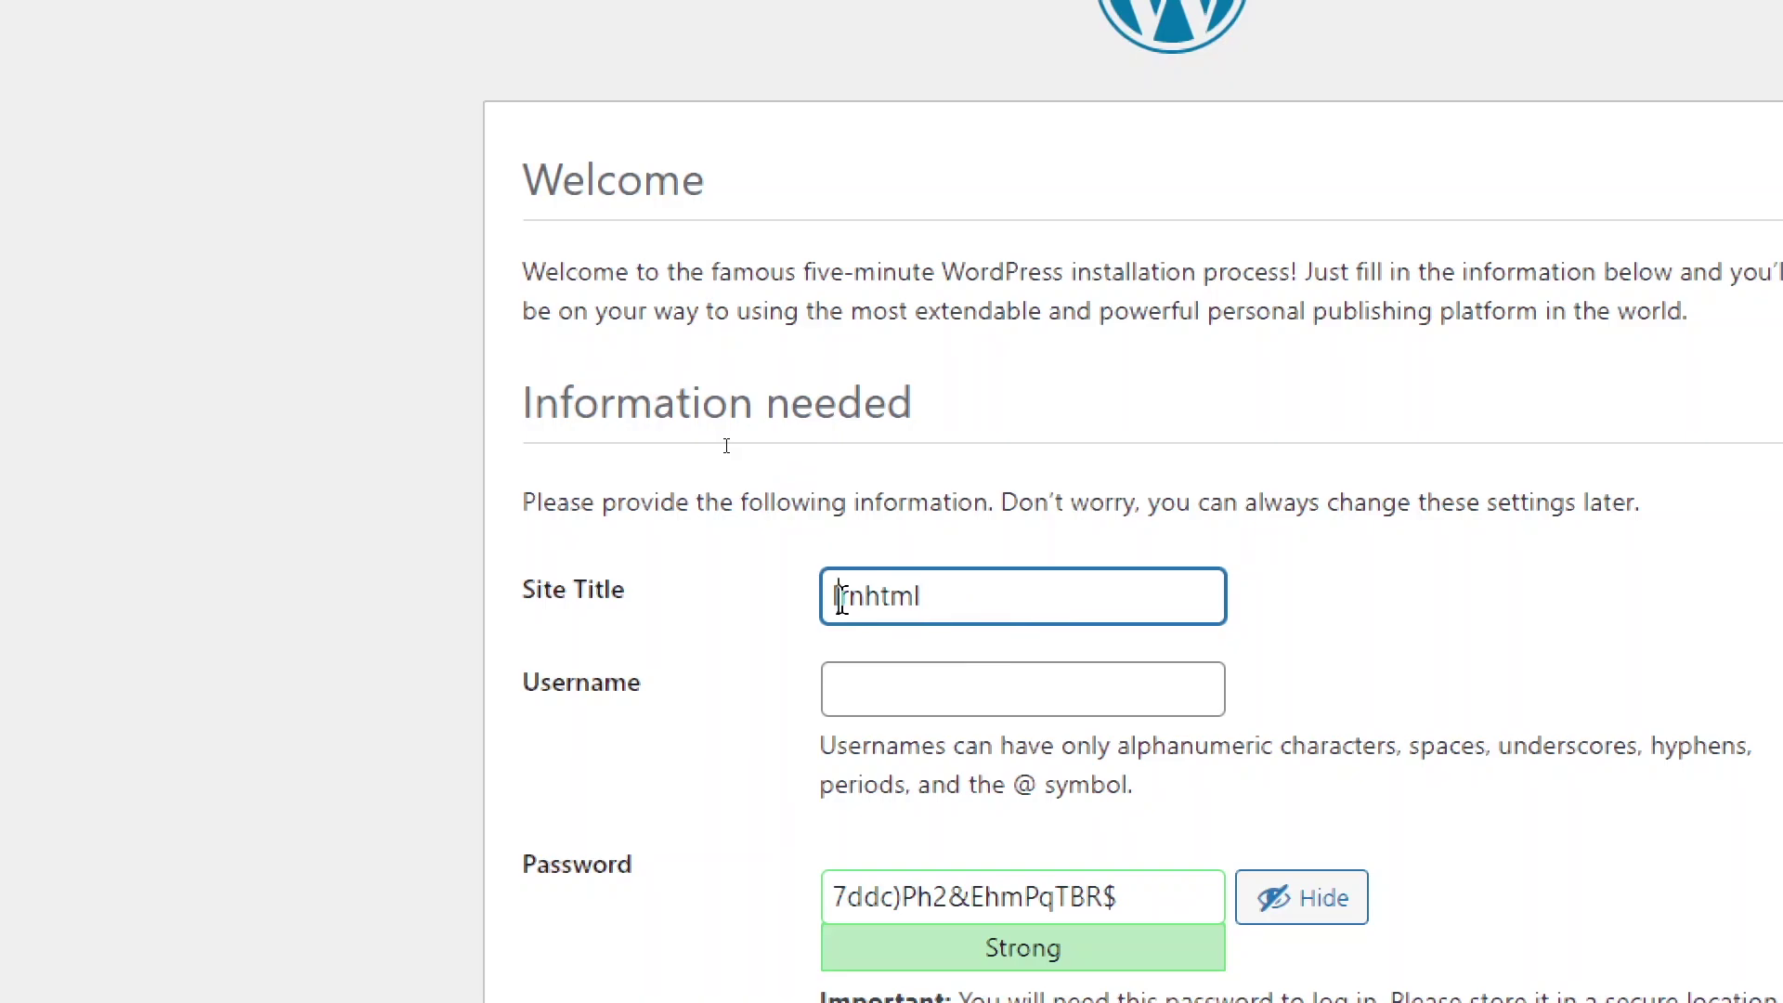
text(L)
drag(871, 597, 1088, 599)
text(HTML)
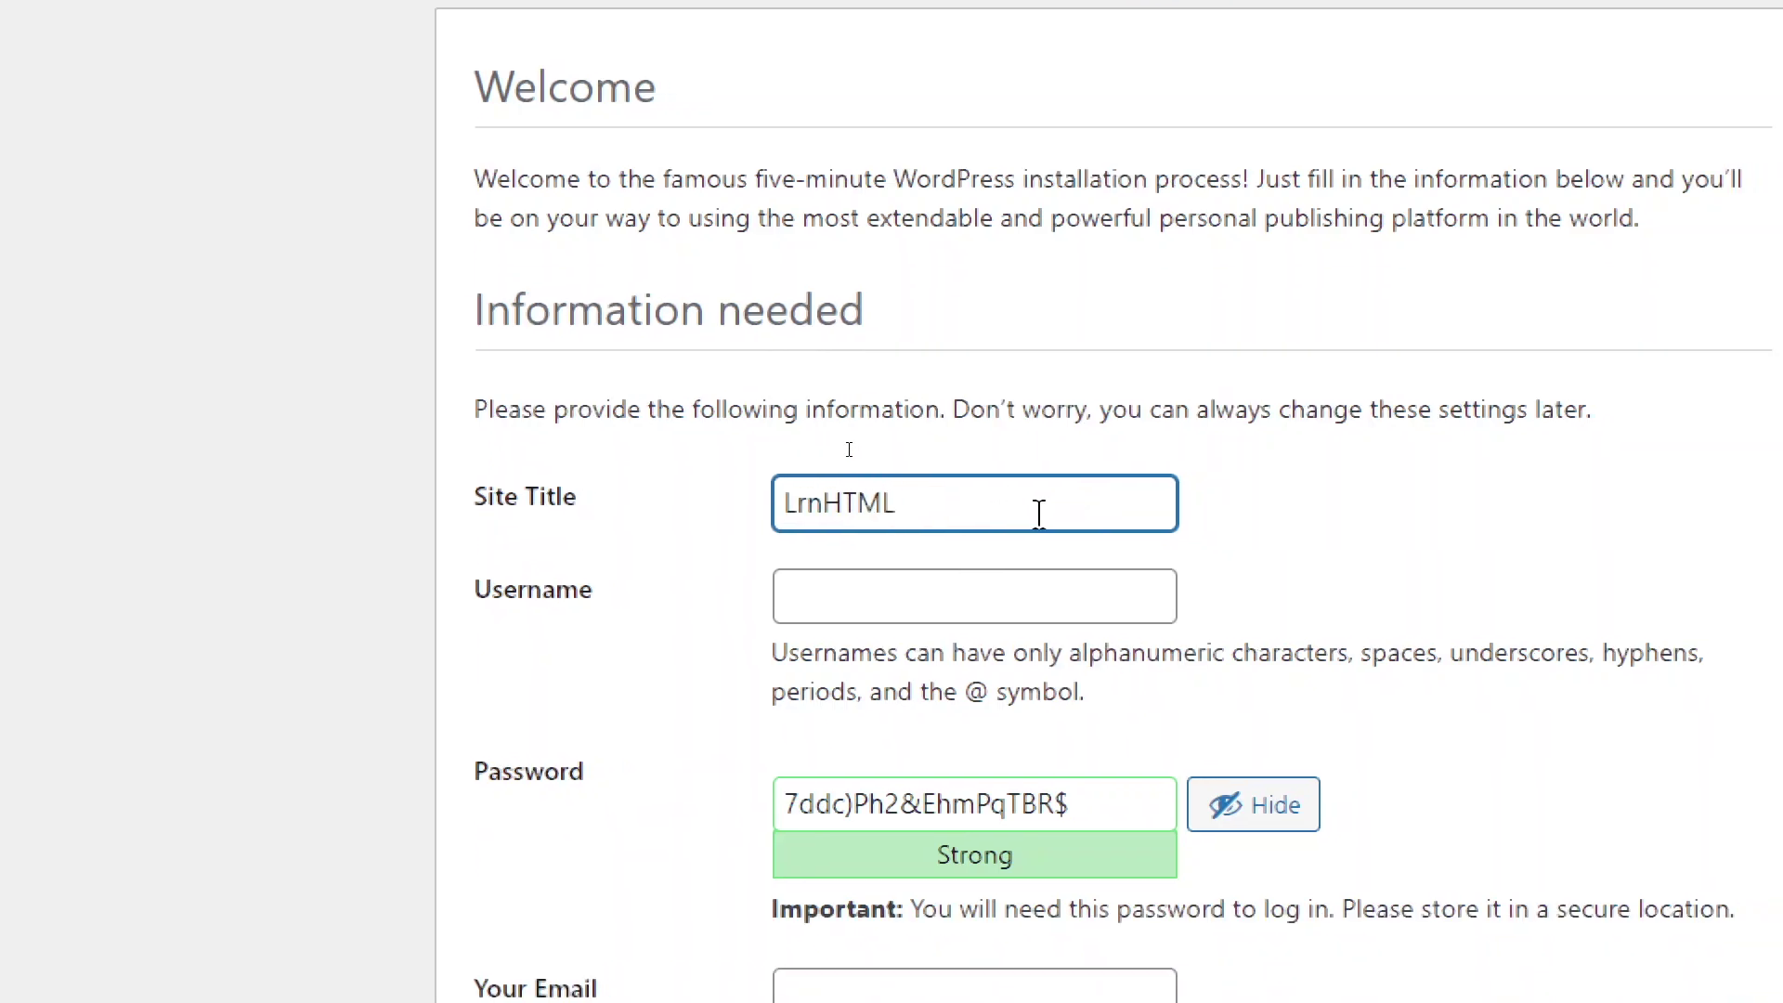
Step: Enter the admin username and reuse it as the password
click(969, 692)
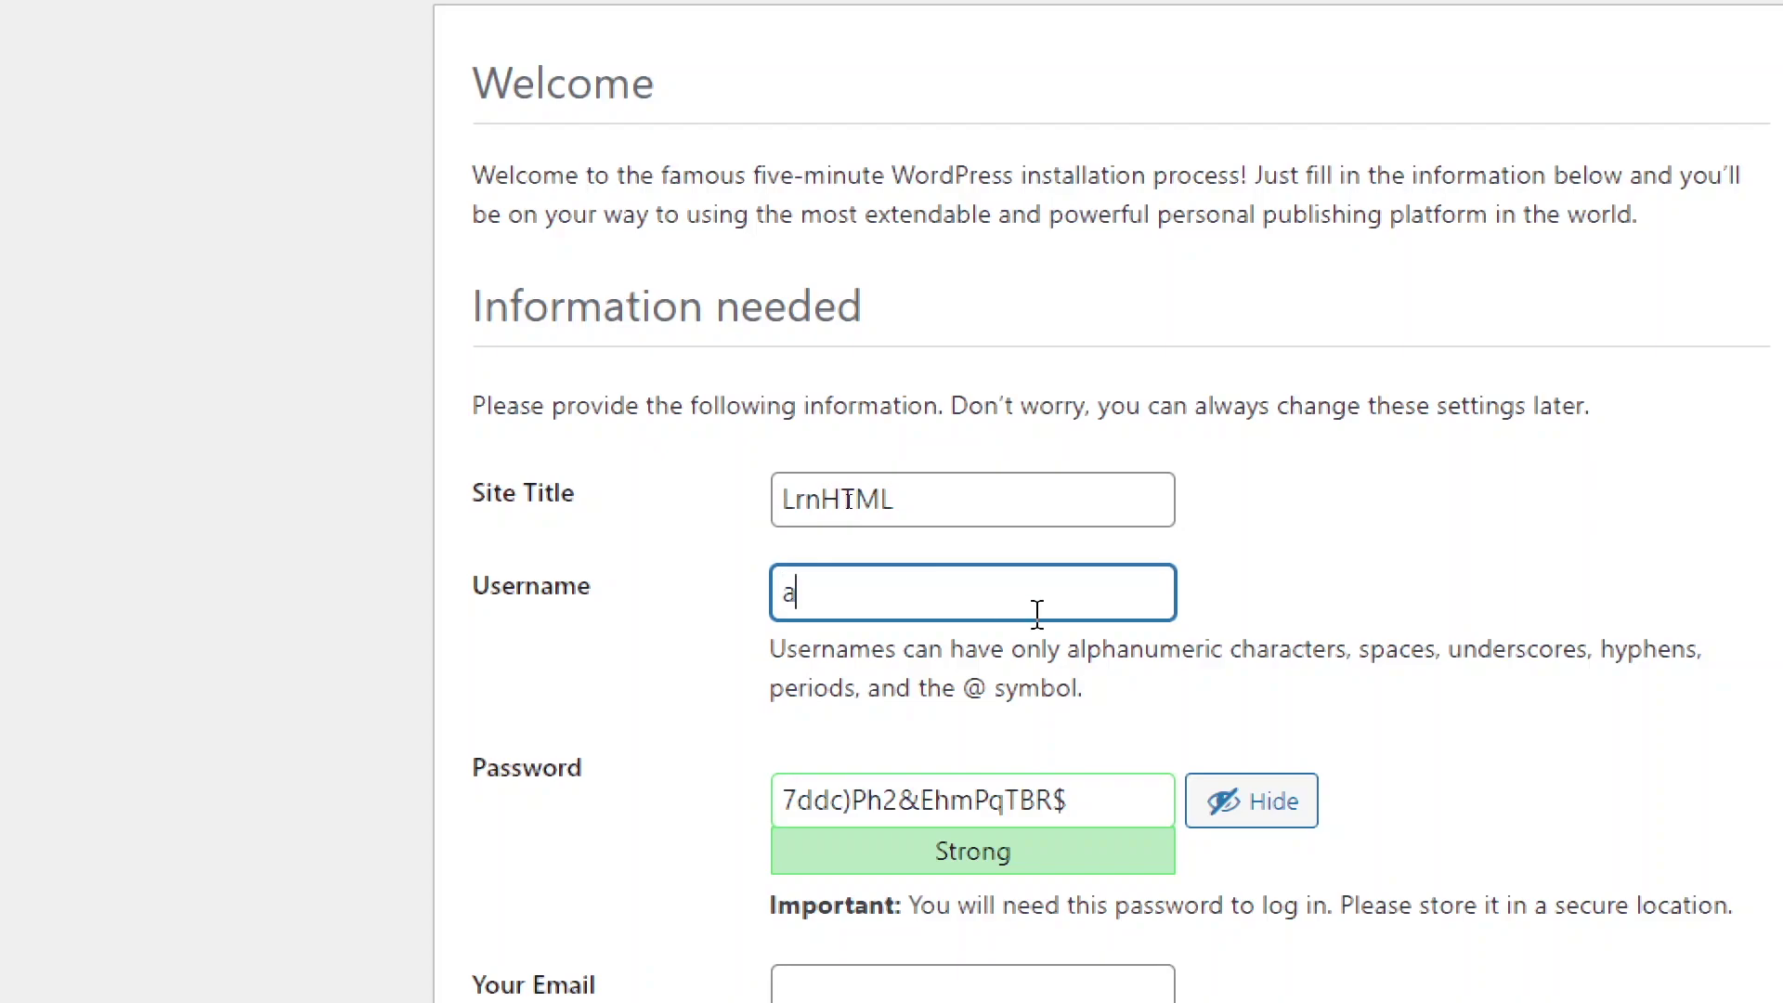
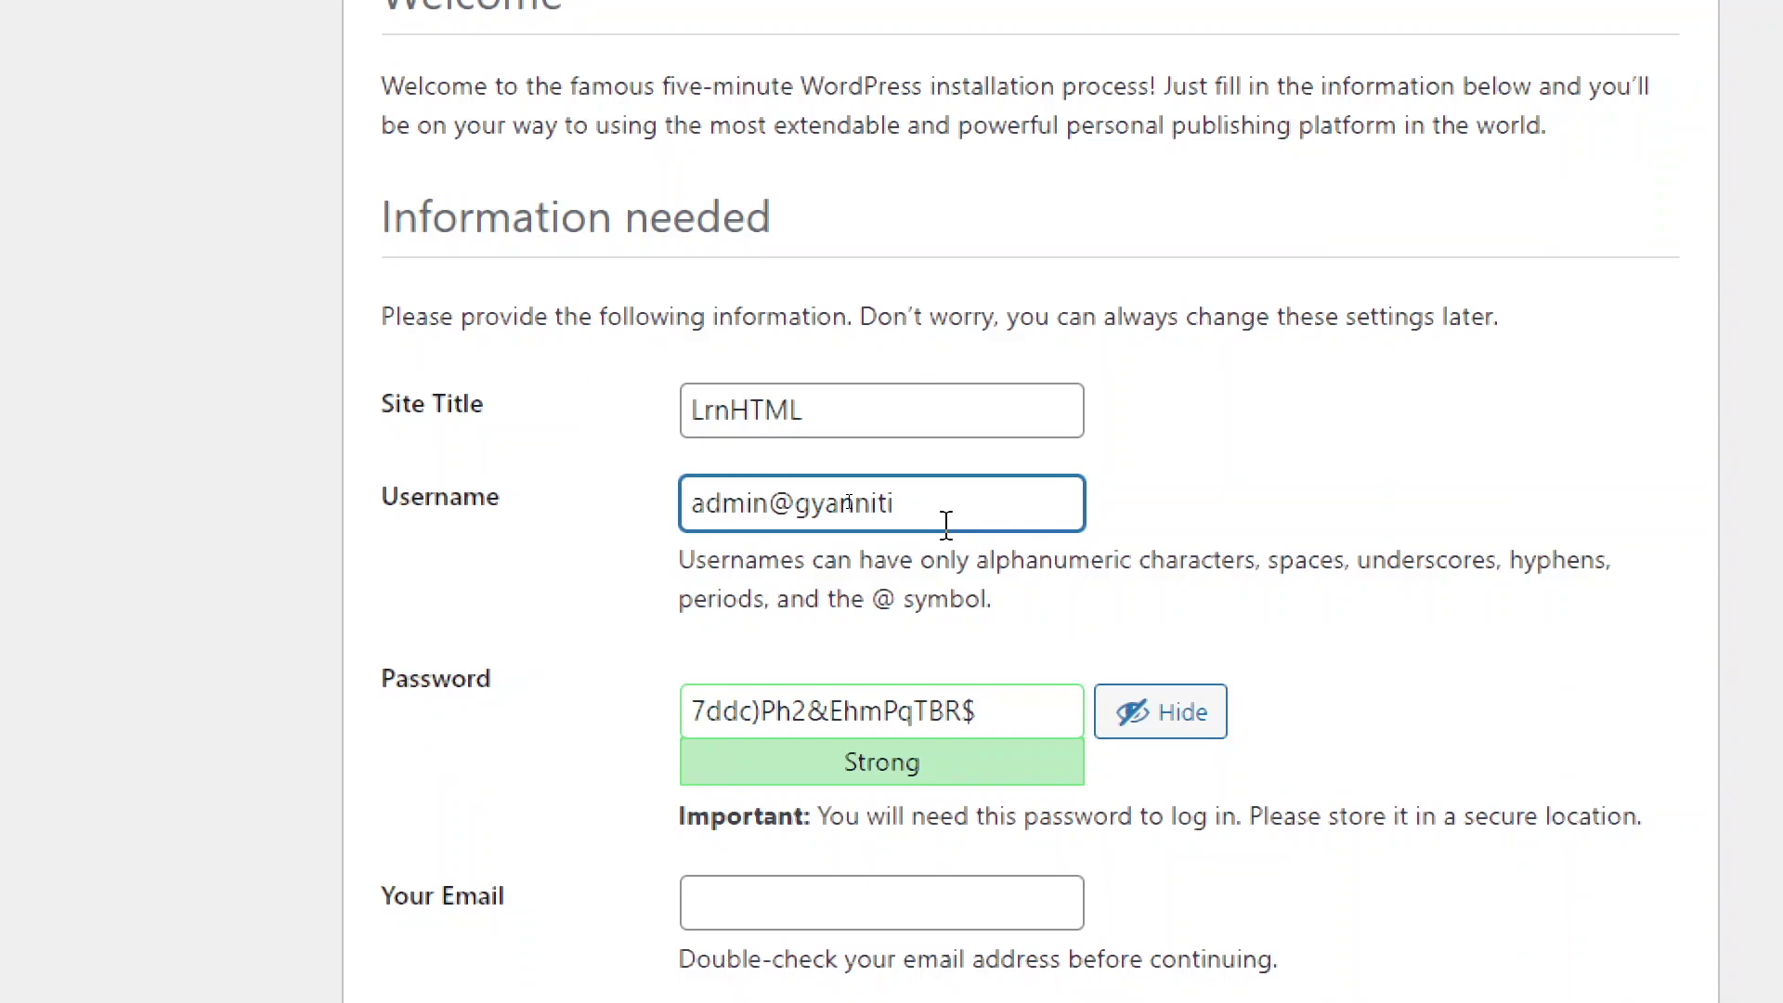
drag(767, 490, 1023, 494)
click(970, 500)
key(ctrl+a)
right_click(754, 509)
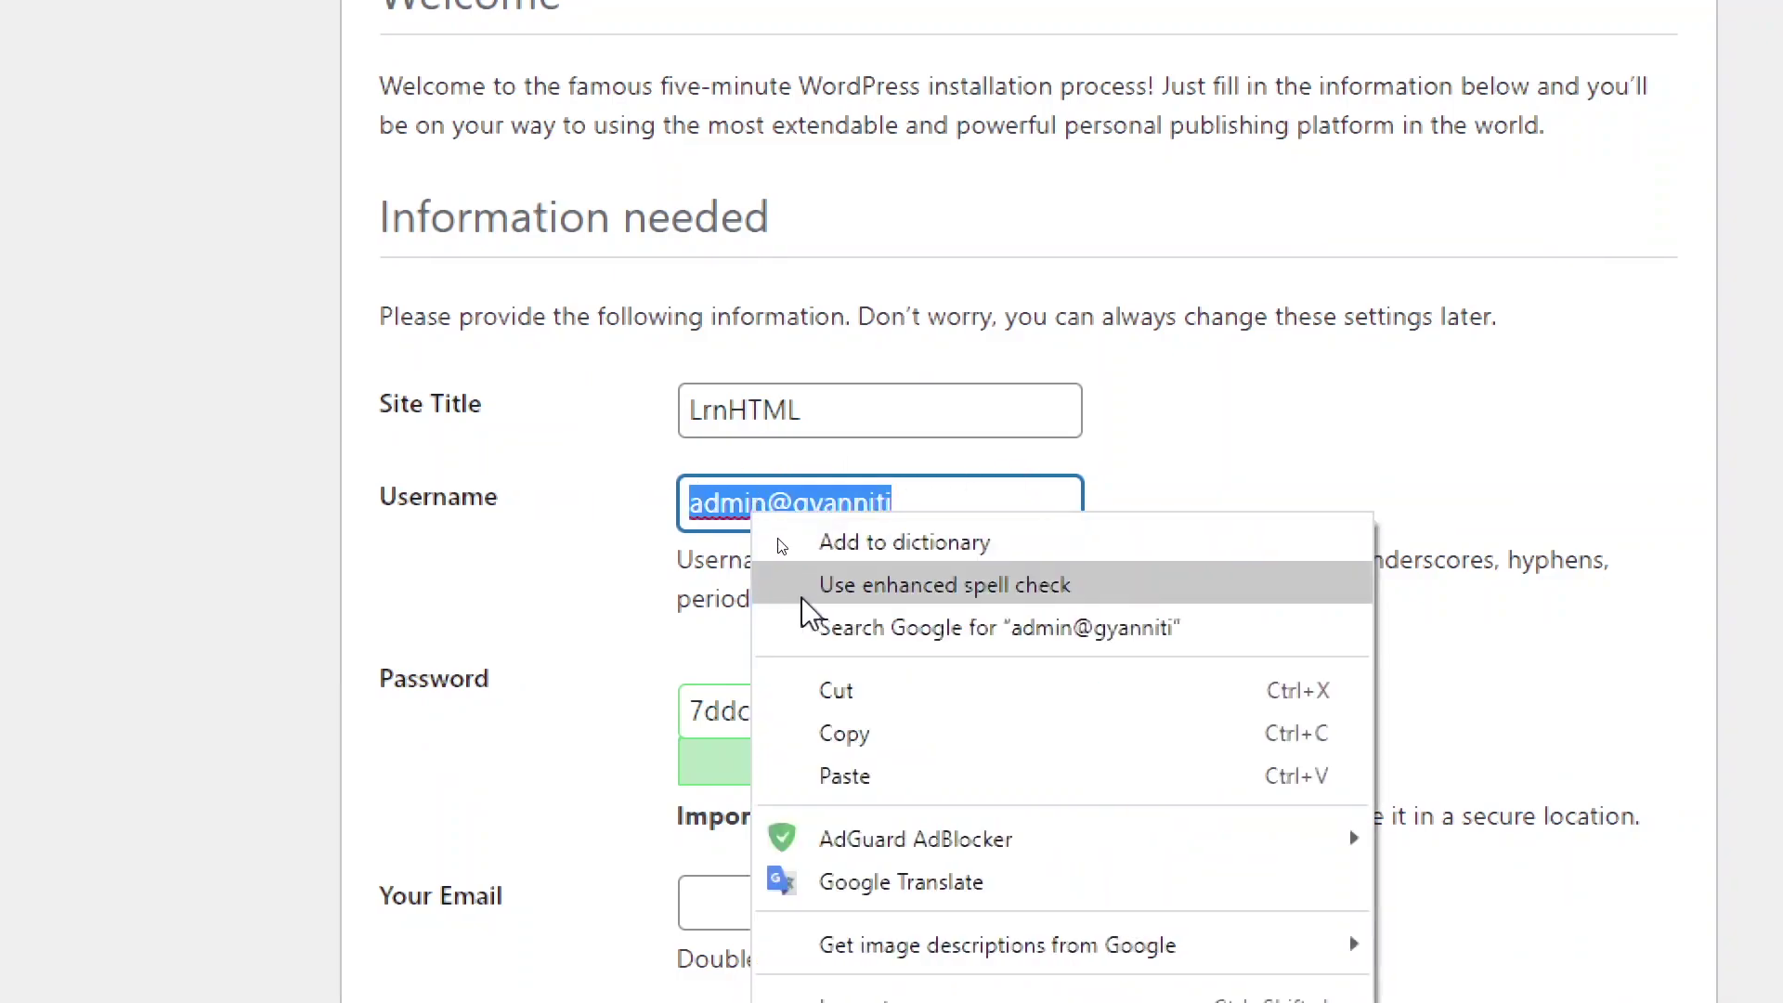
click(873, 736)
click(966, 710)
key(ctrl+a)
key(ctrl+v)
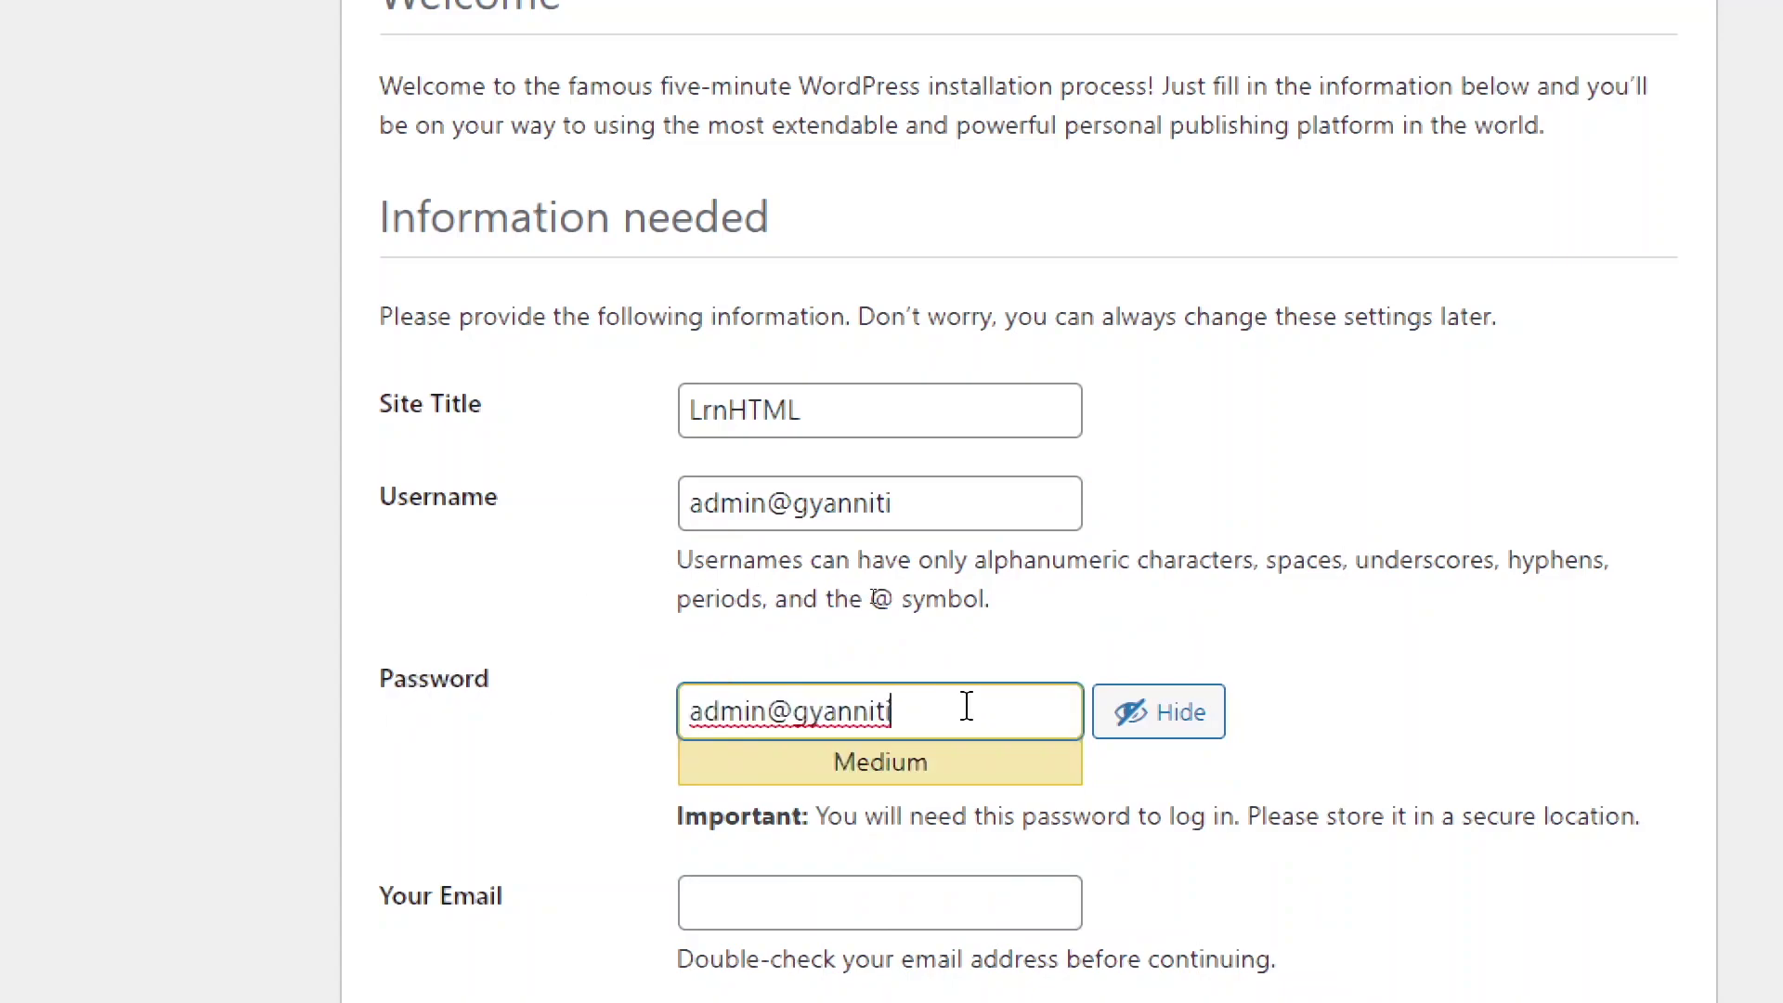
Step: Fill in the admin e-mail and tick Discourage search engines from indexing this site
scroll(1385, 975, down, 2)
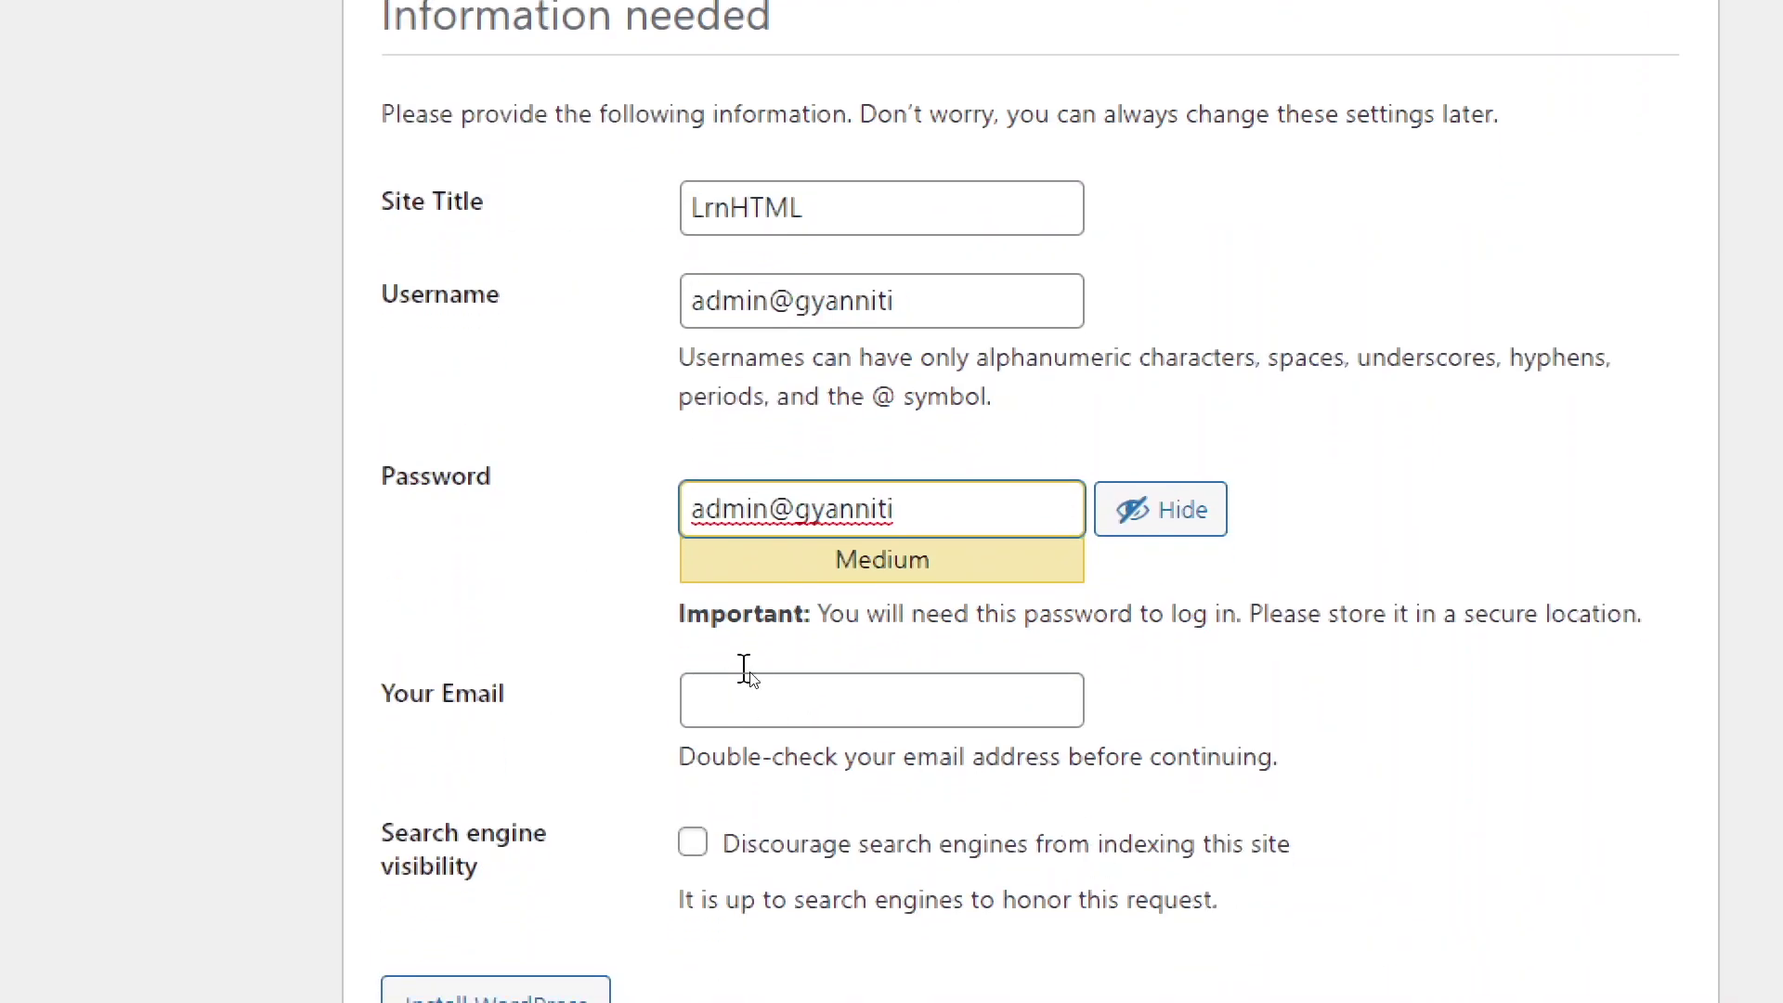
click(796, 706)
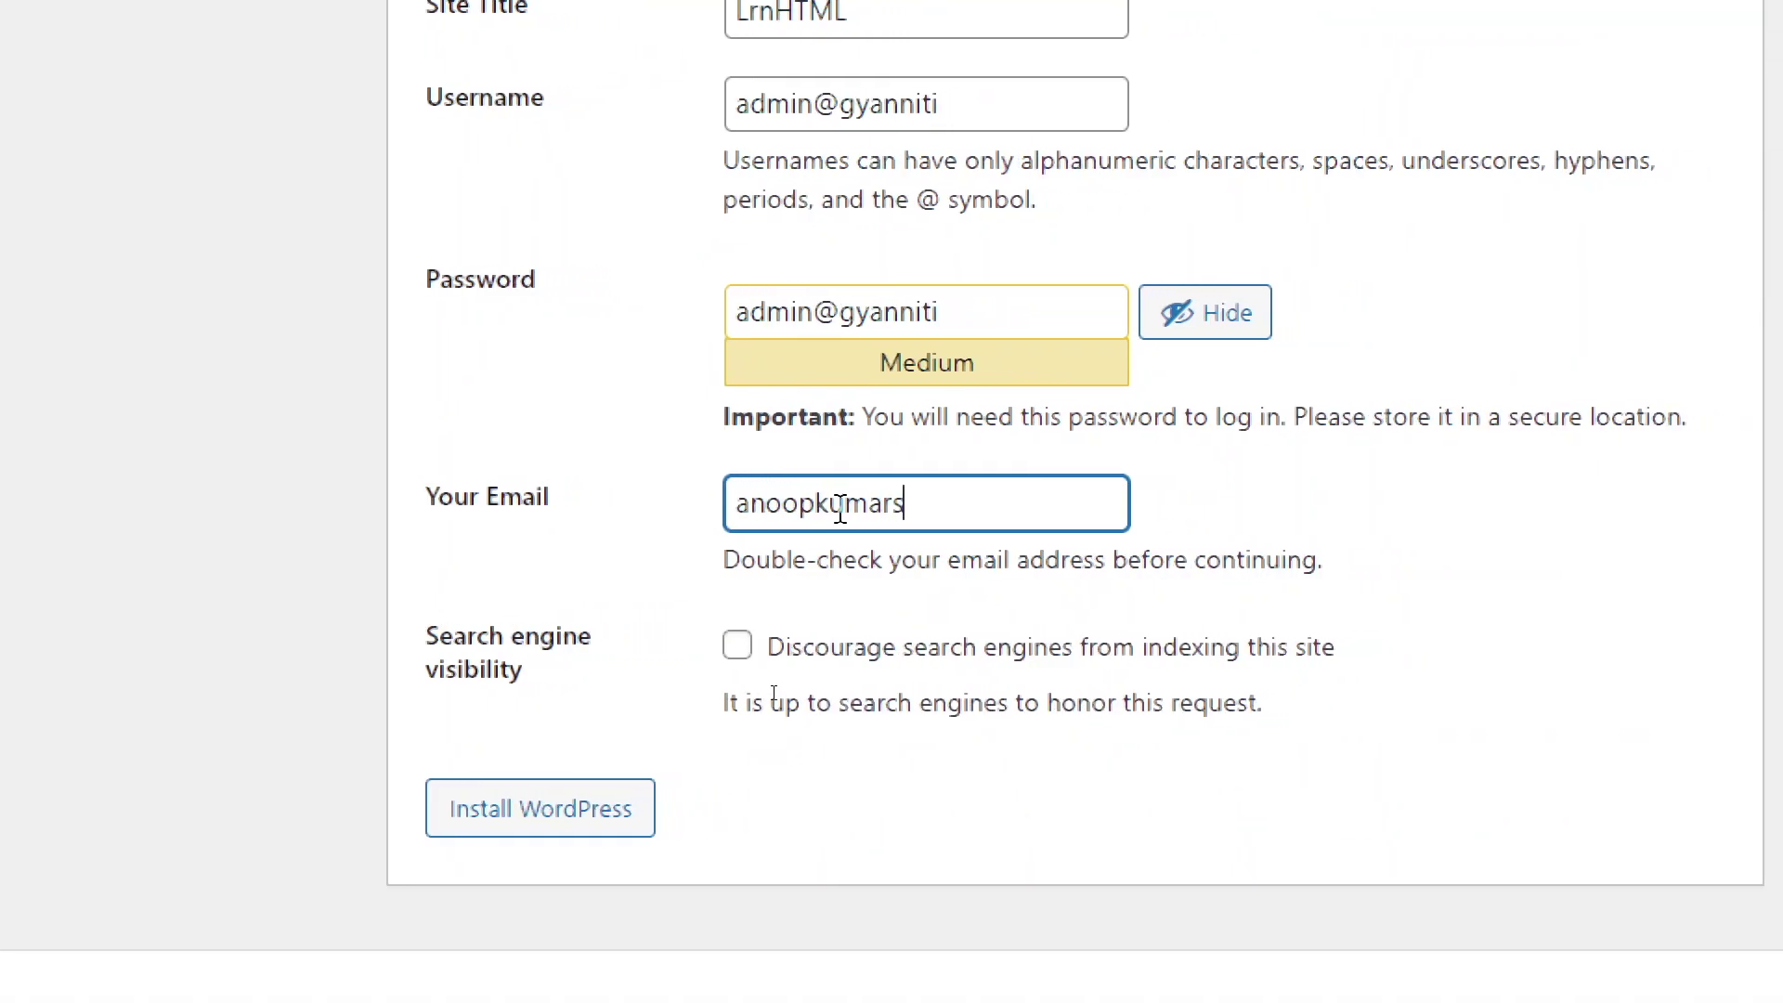
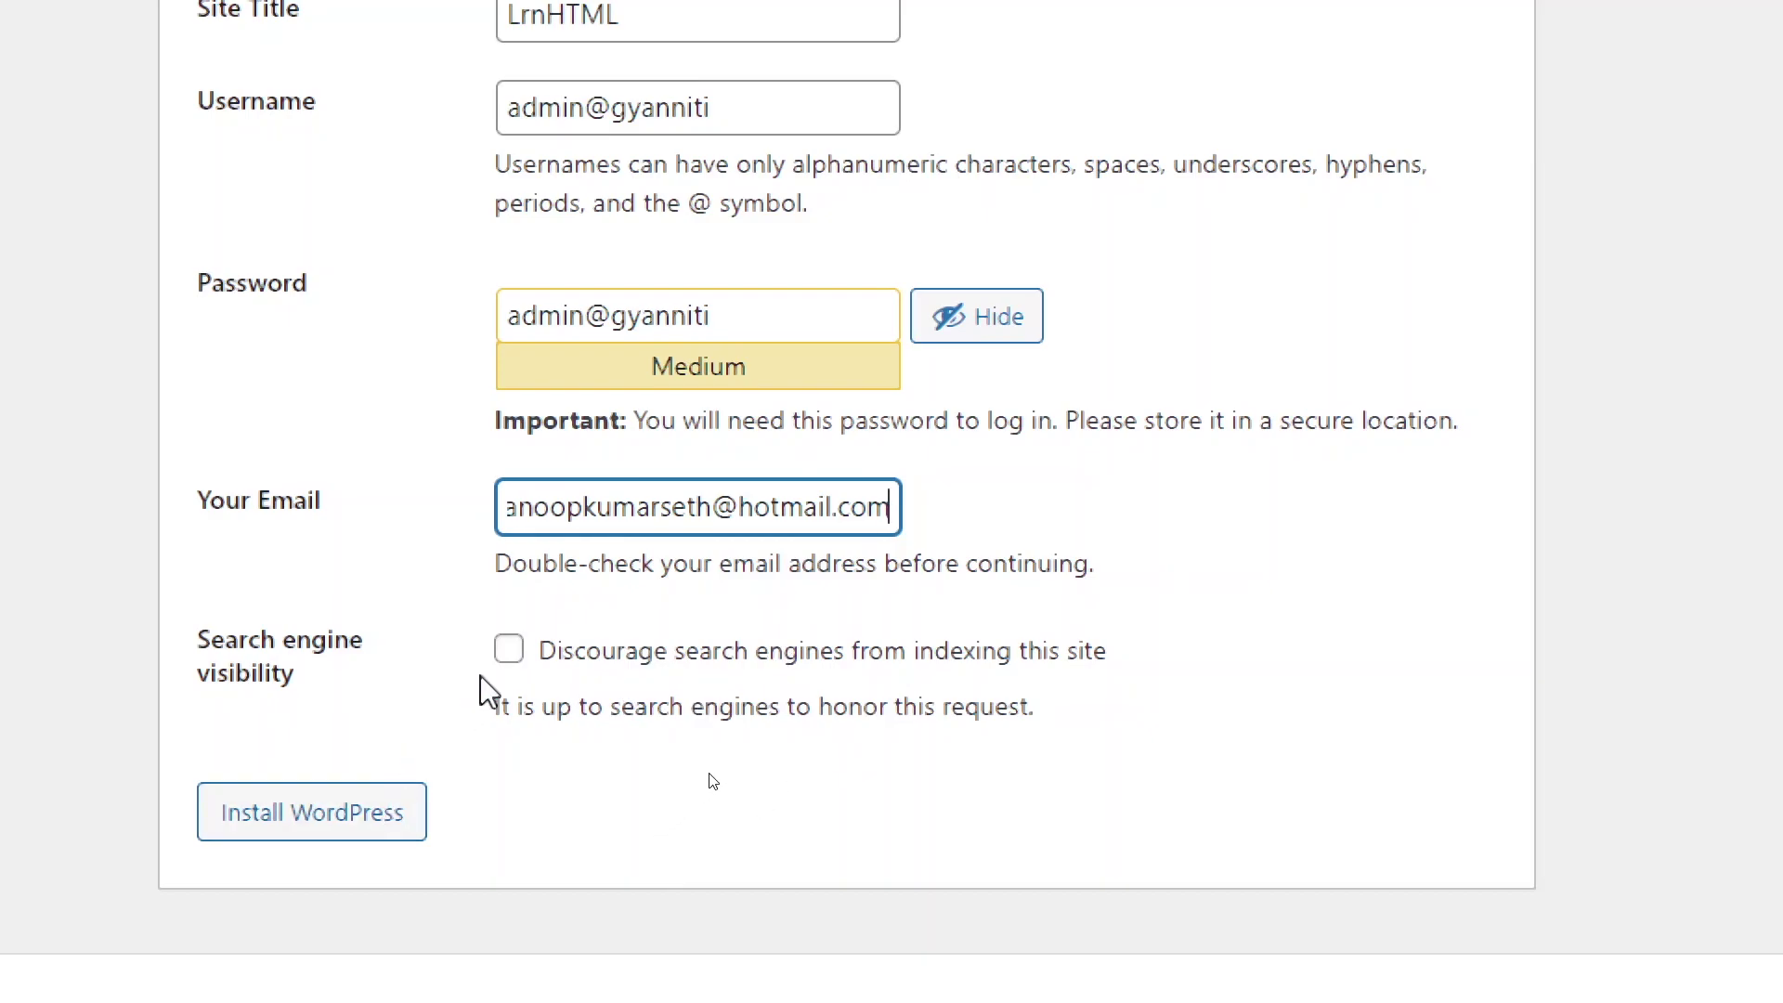
click(509, 650)
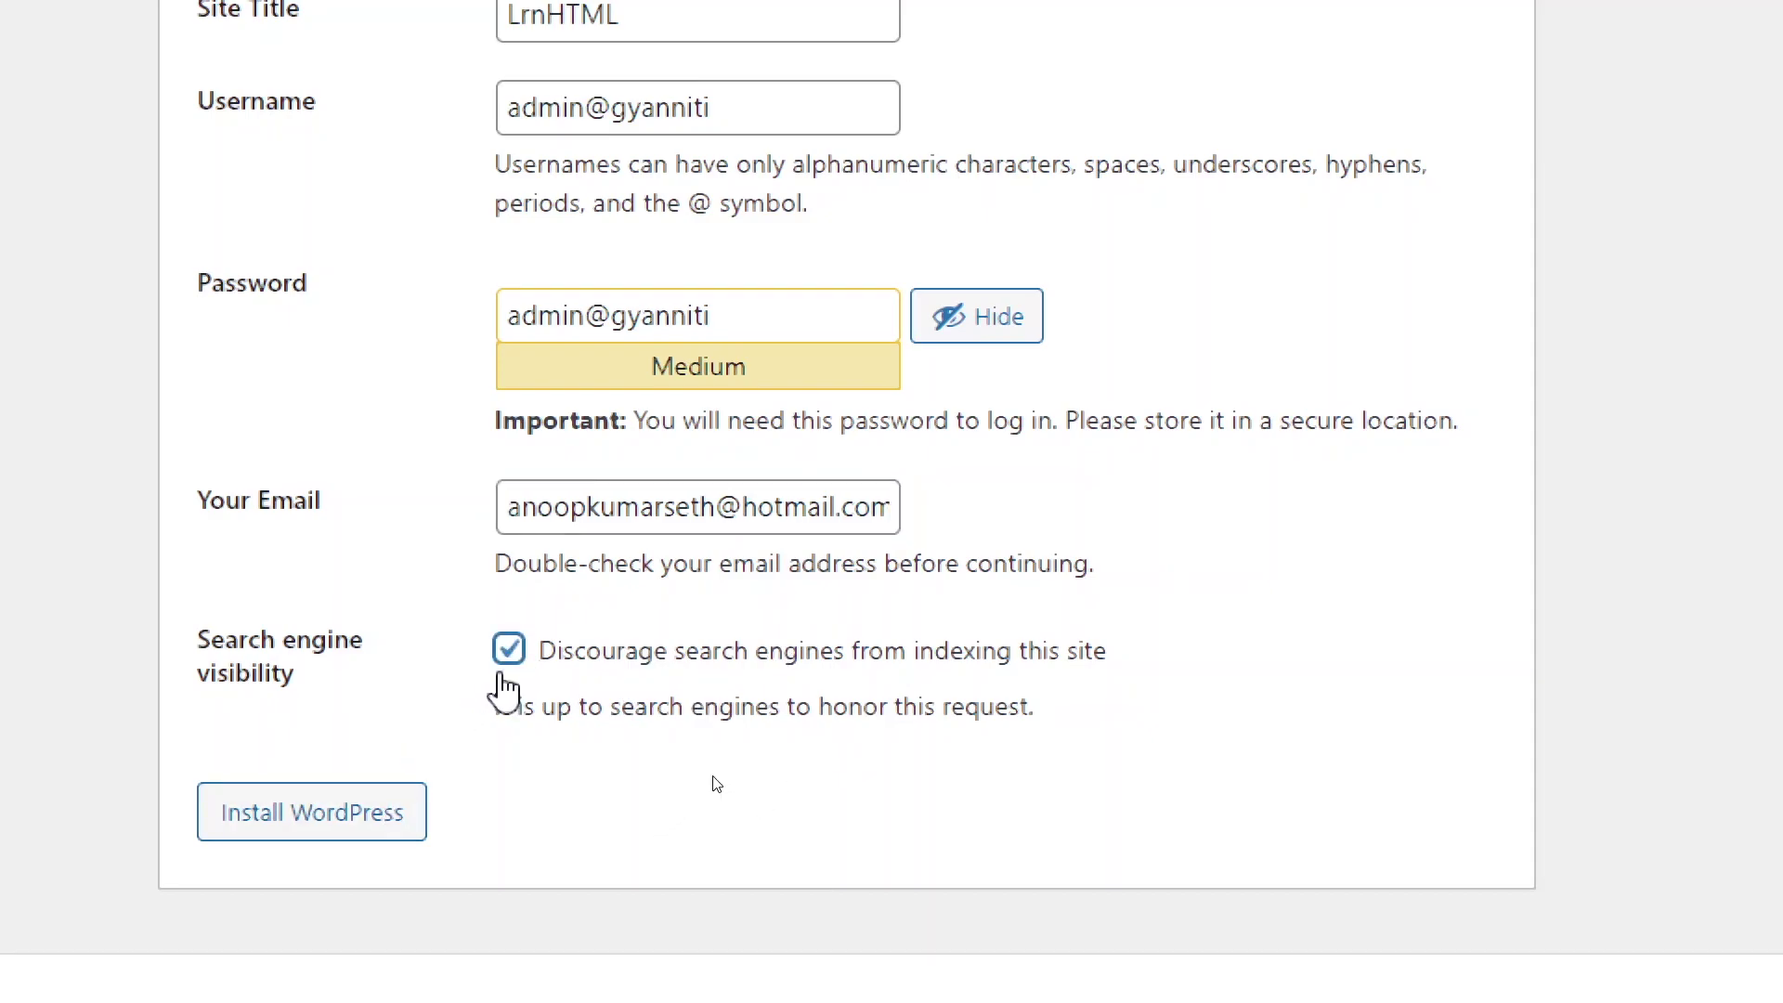
Step: Install WordPress, save the login in Chrome, and log in with the new admin account
click(360, 821)
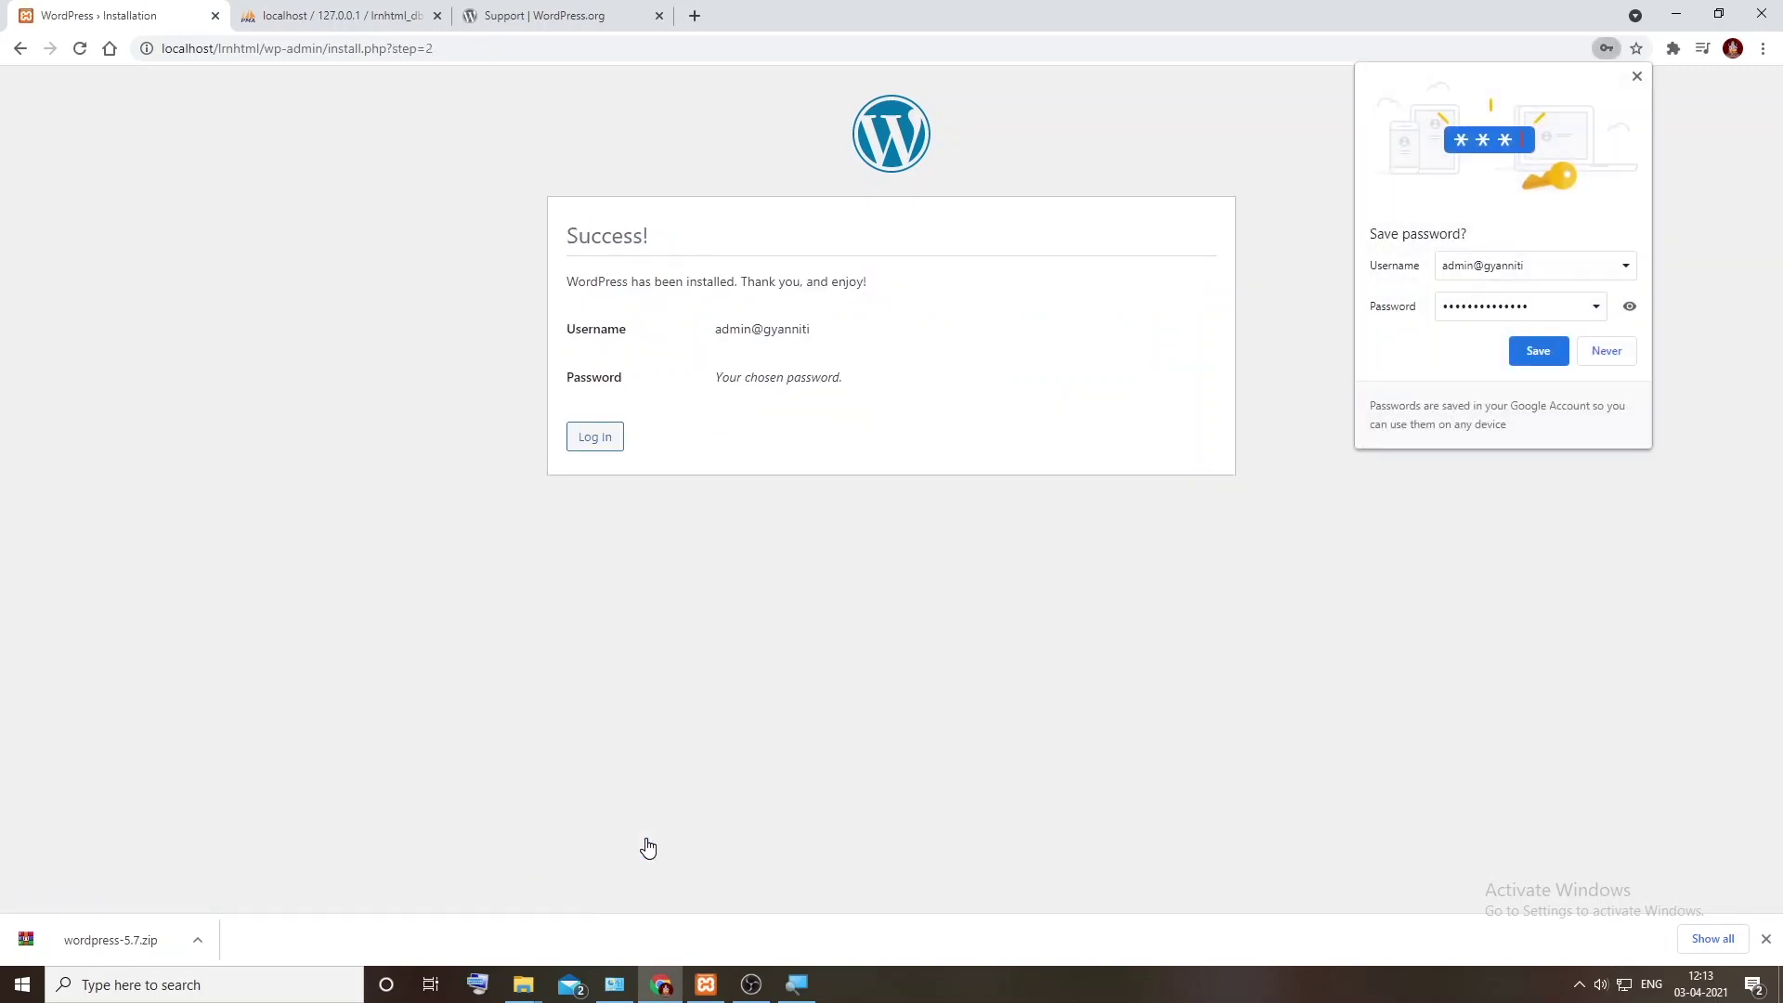
click(1536, 350)
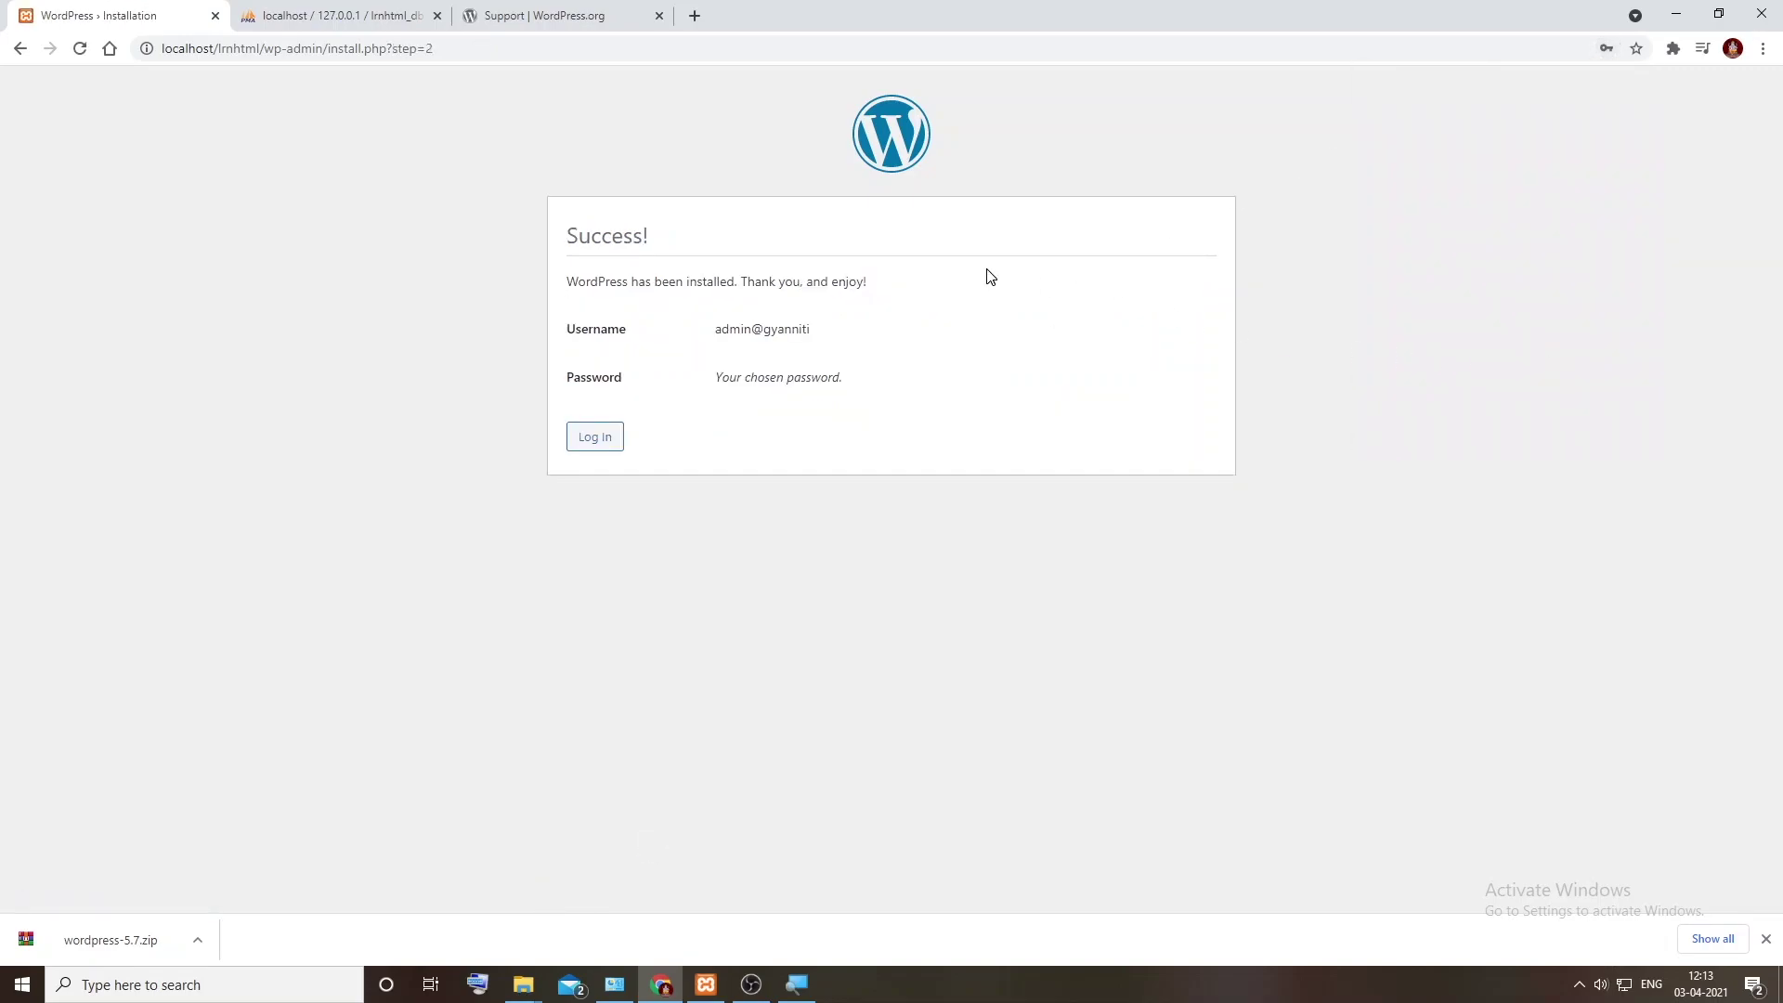
click(613, 437)
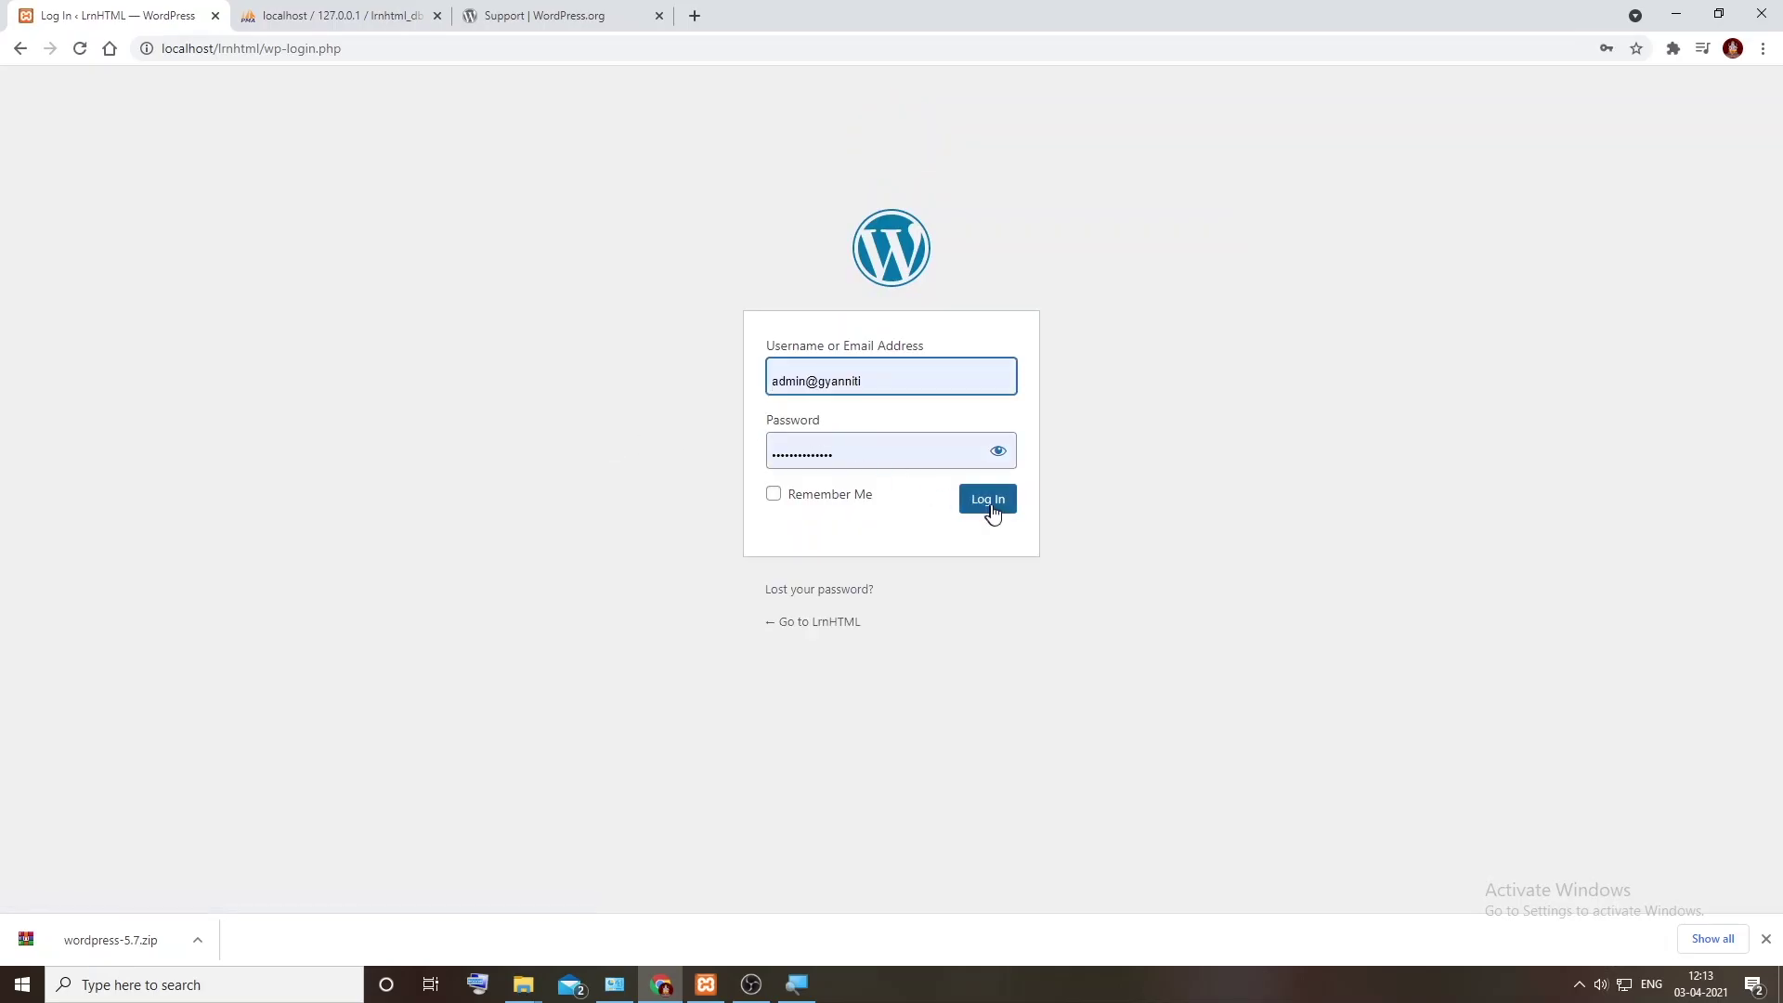
click(991, 511)
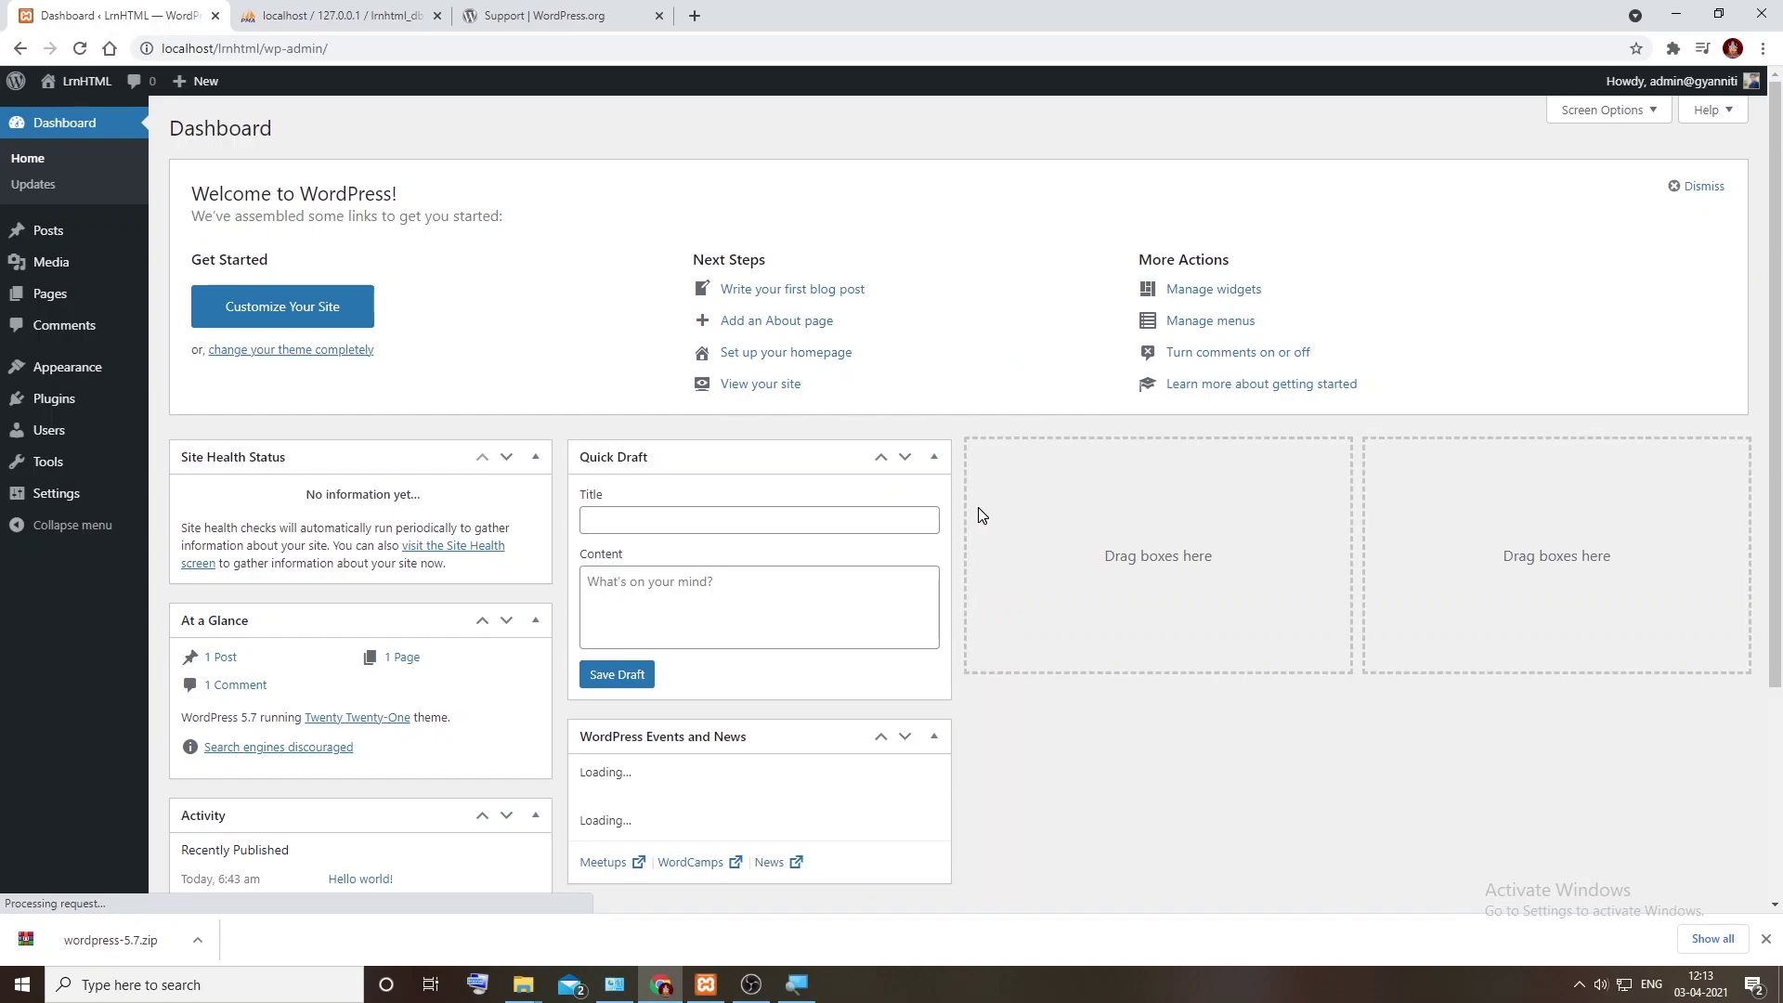
Step: Preview the LrnHTML front page with its Hello world! post in a new tab, then return to the Dashboard
mouse_move(82, 83)
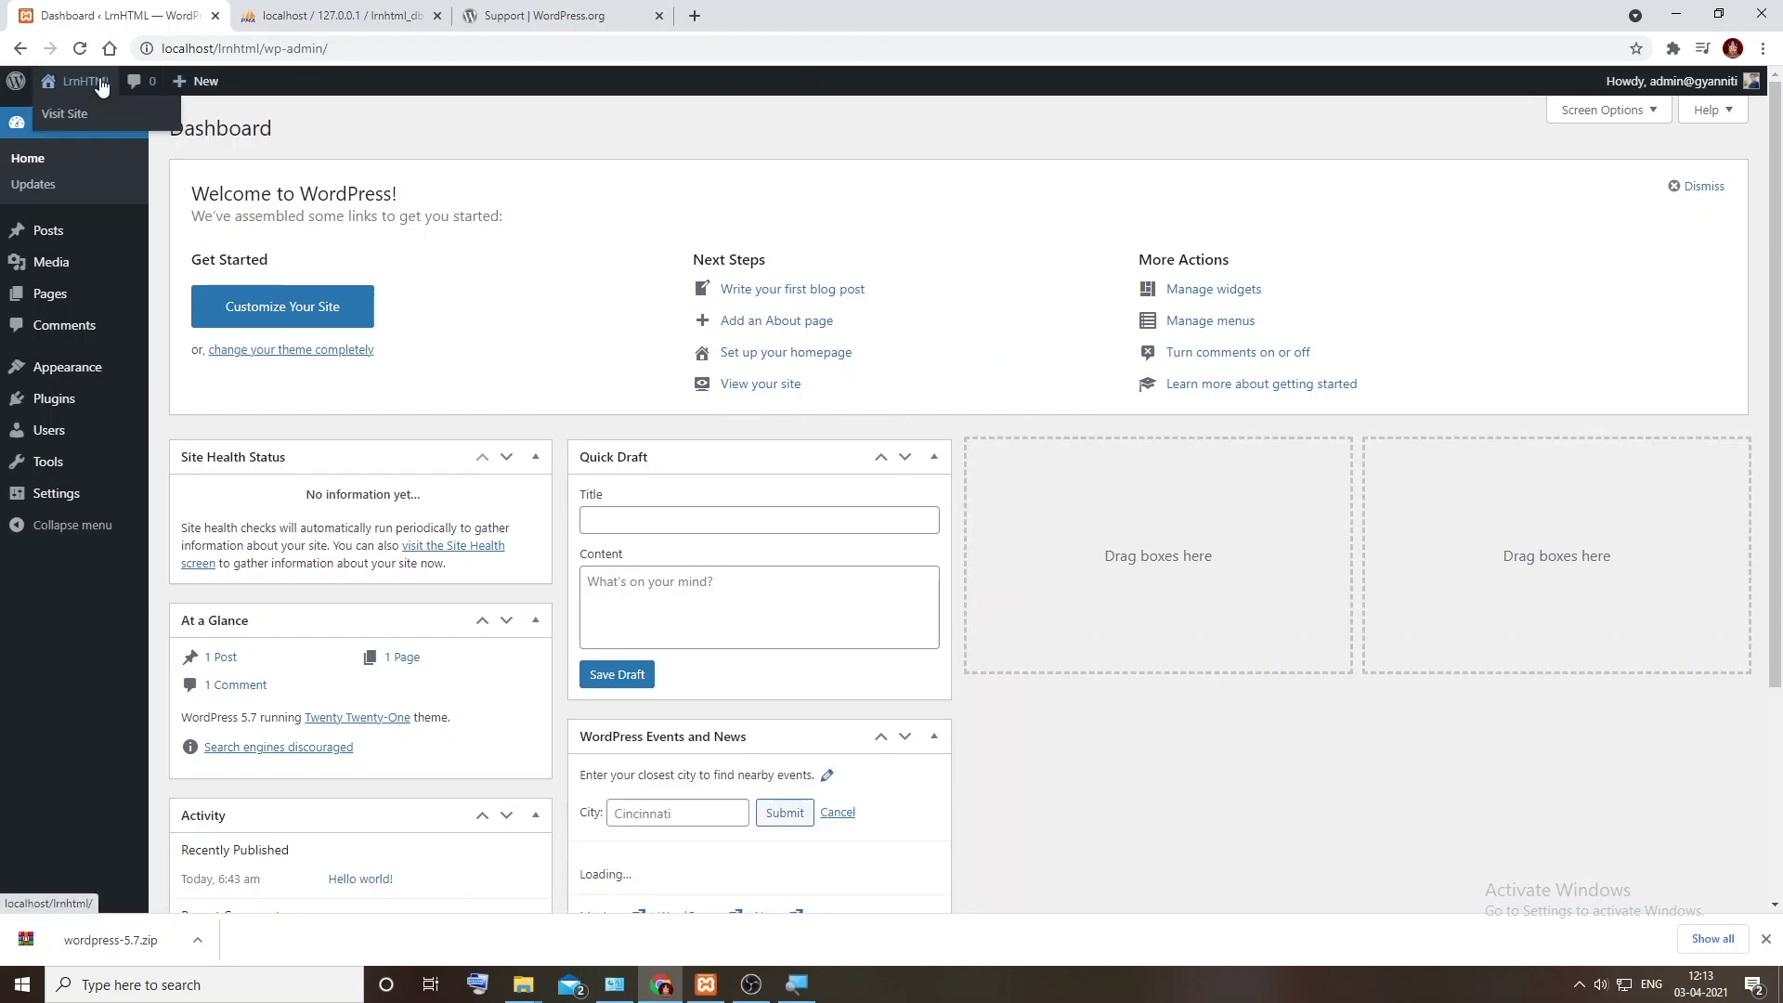
middle_click(82, 122)
click(377, 11)
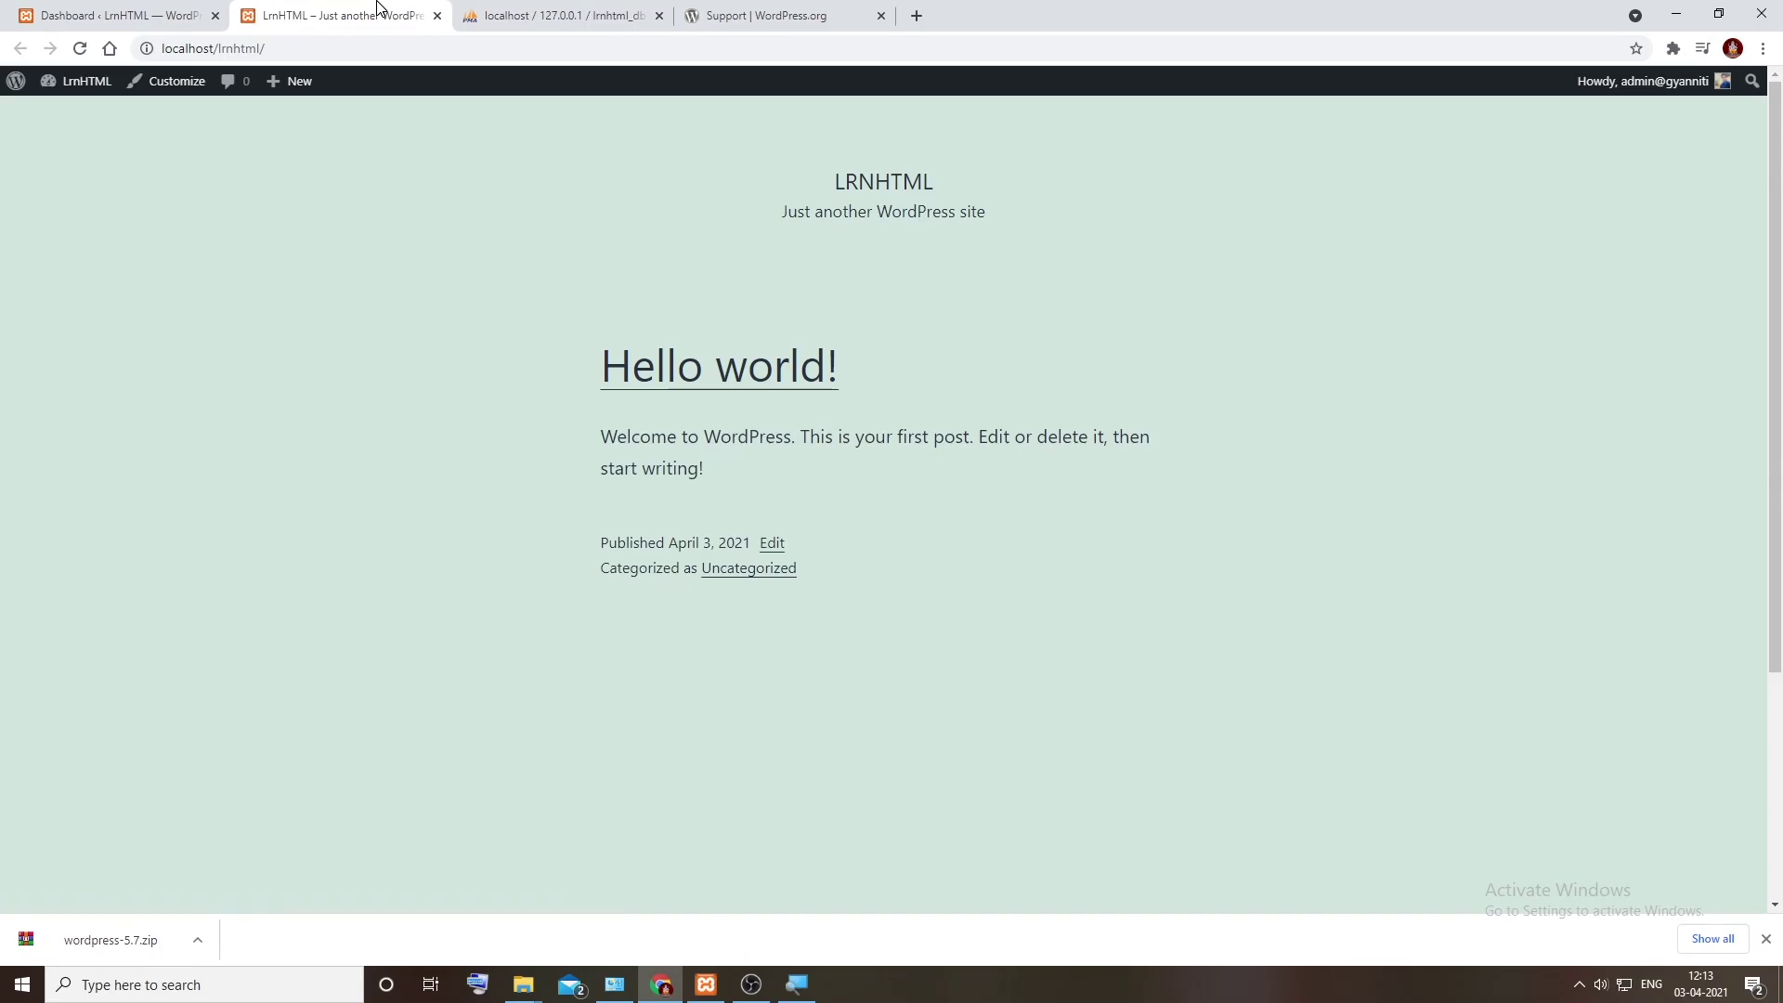
scroll(824, 270, down, 4)
scroll(837, 283, up, 4)
click(121, 15)
Step: Activate the Twenty Twenty theme from Appearance > Themes
mouse_move(66, 367)
click(199, 372)
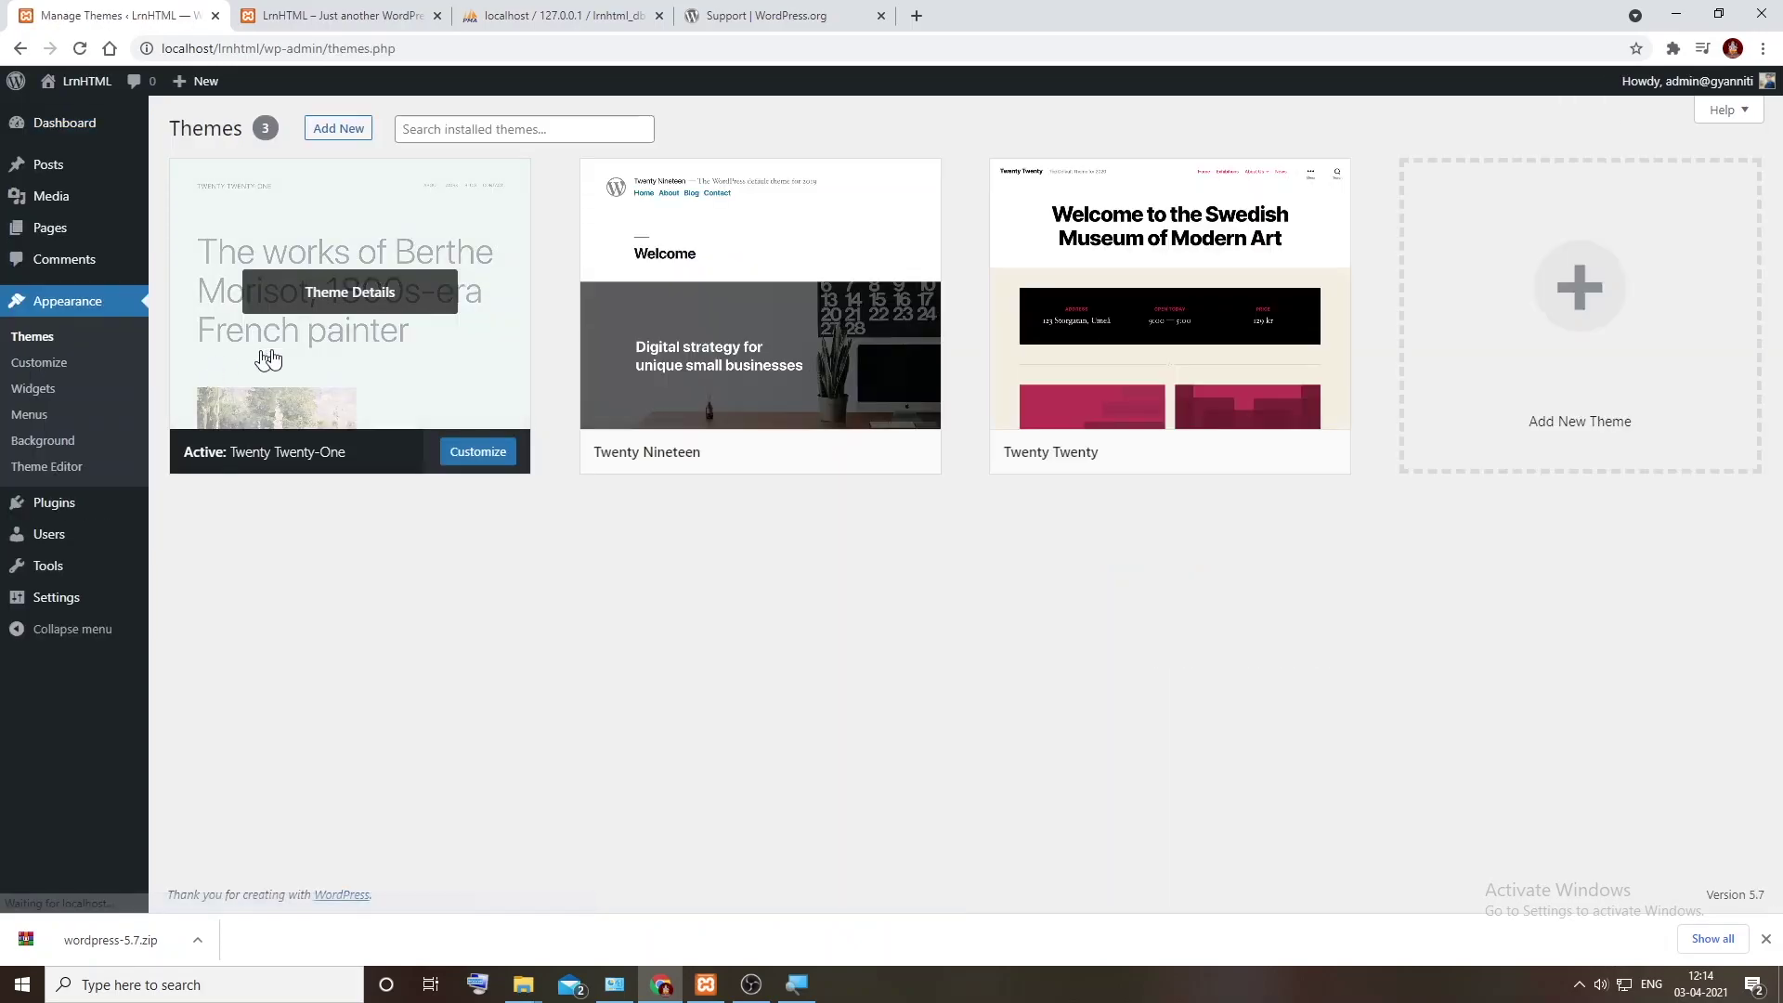
mouse_move(1271, 371)
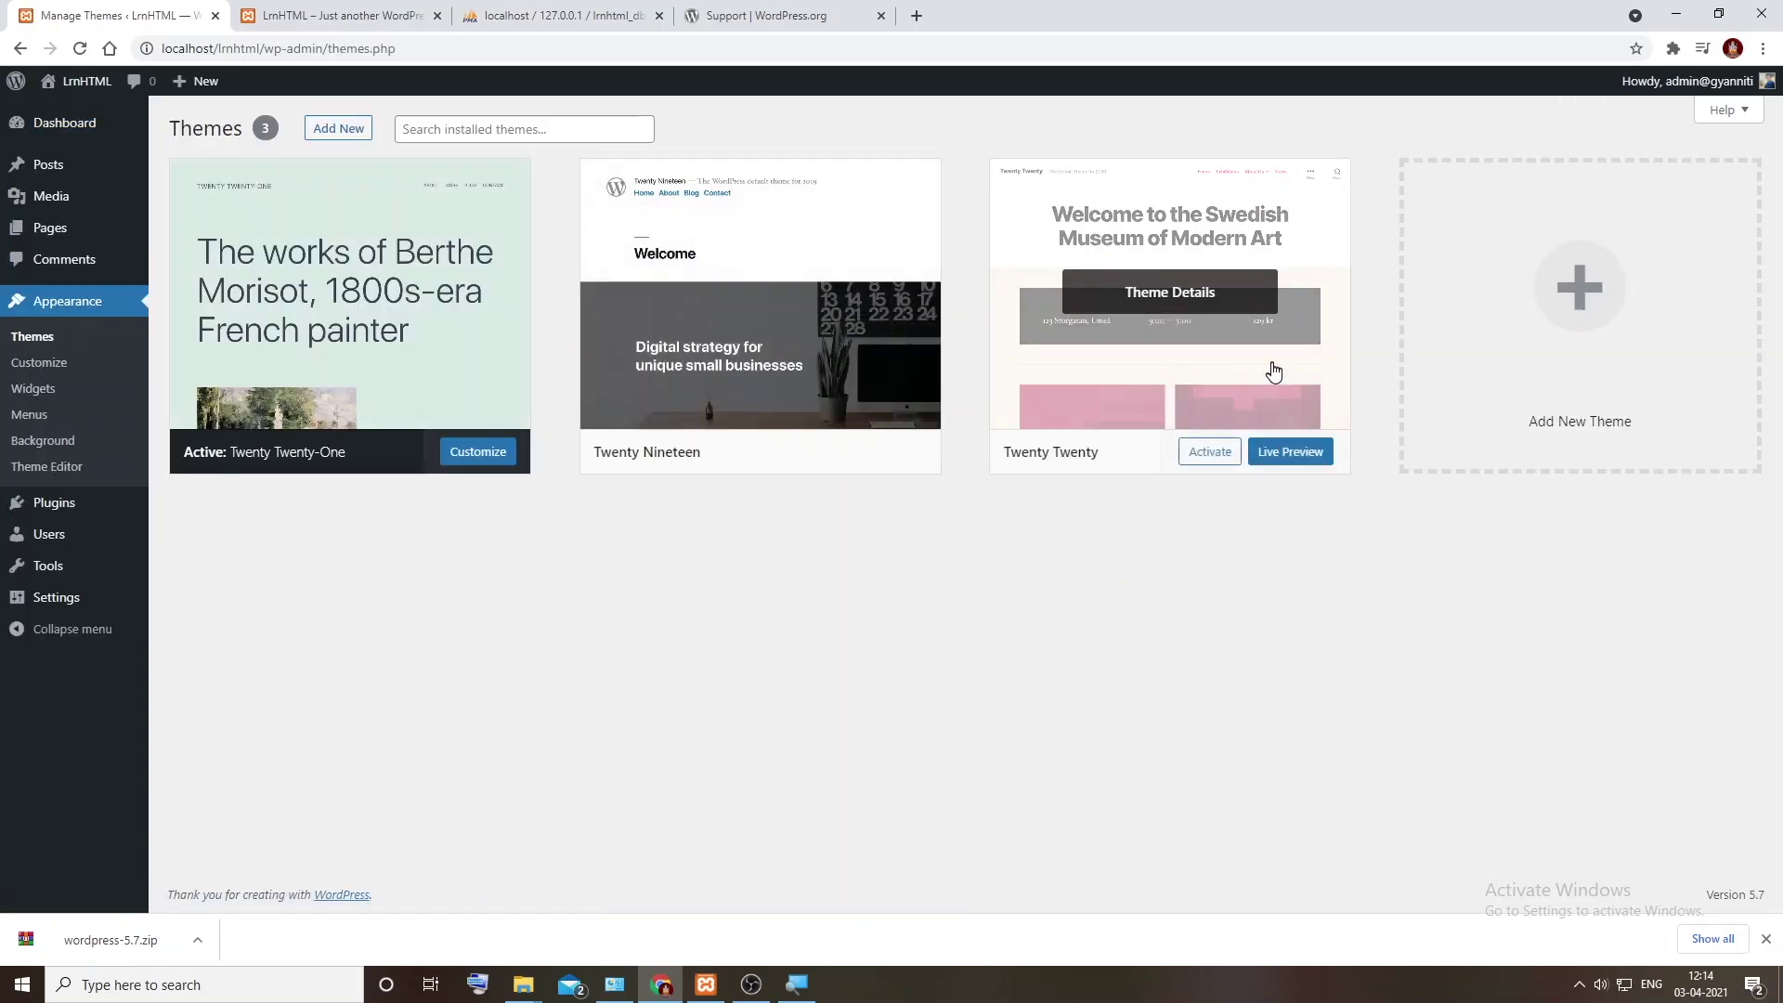
click(1223, 451)
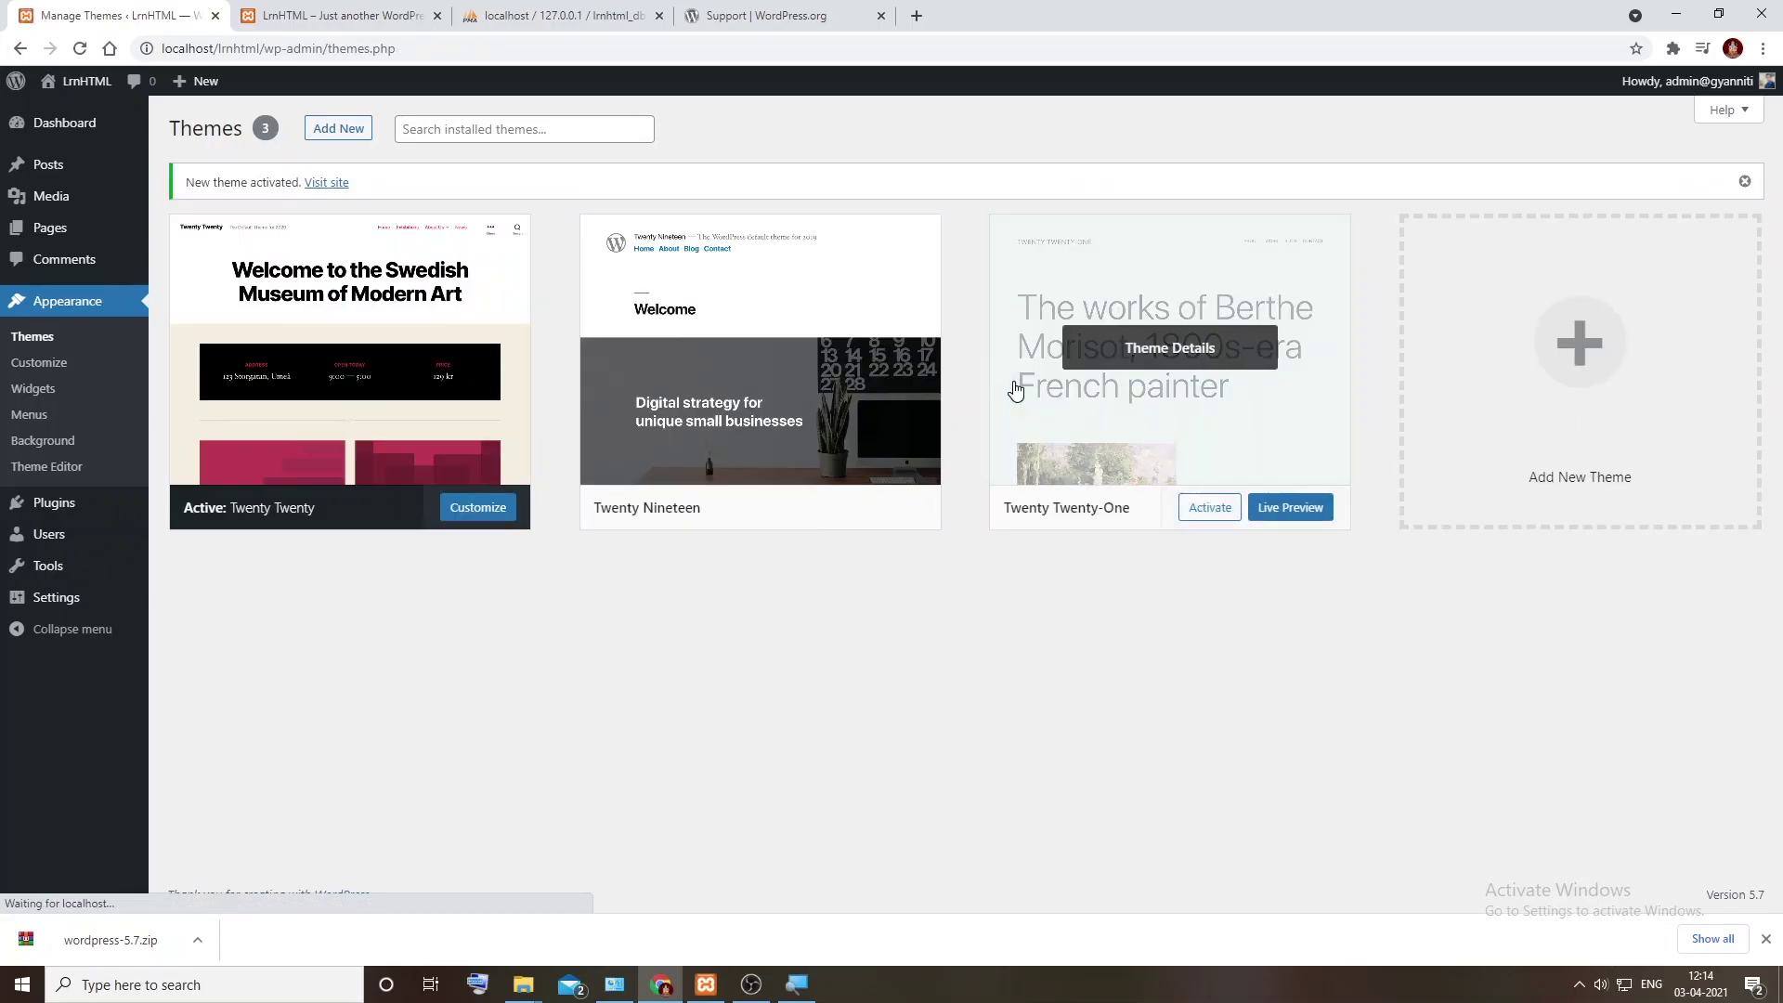
Step: Reload the LrnHTML front page to confirm the Twenty Twenty design, then go back to Themes
click(337, 15)
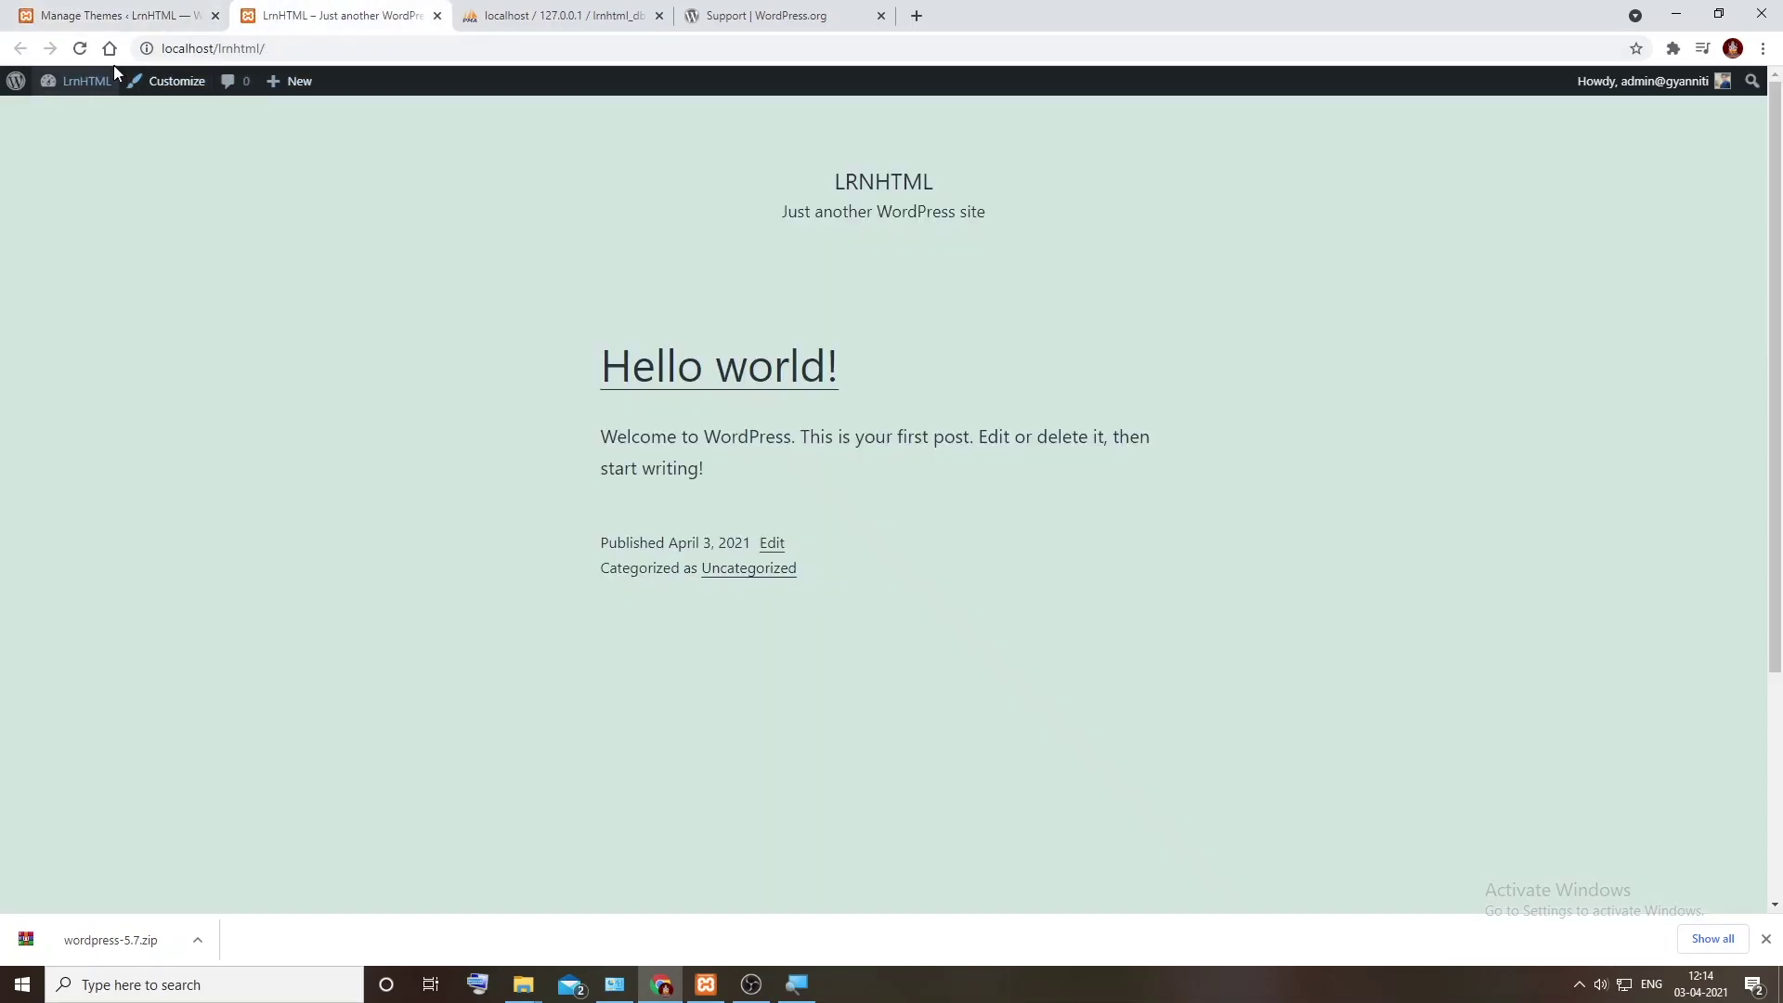
click(83, 48)
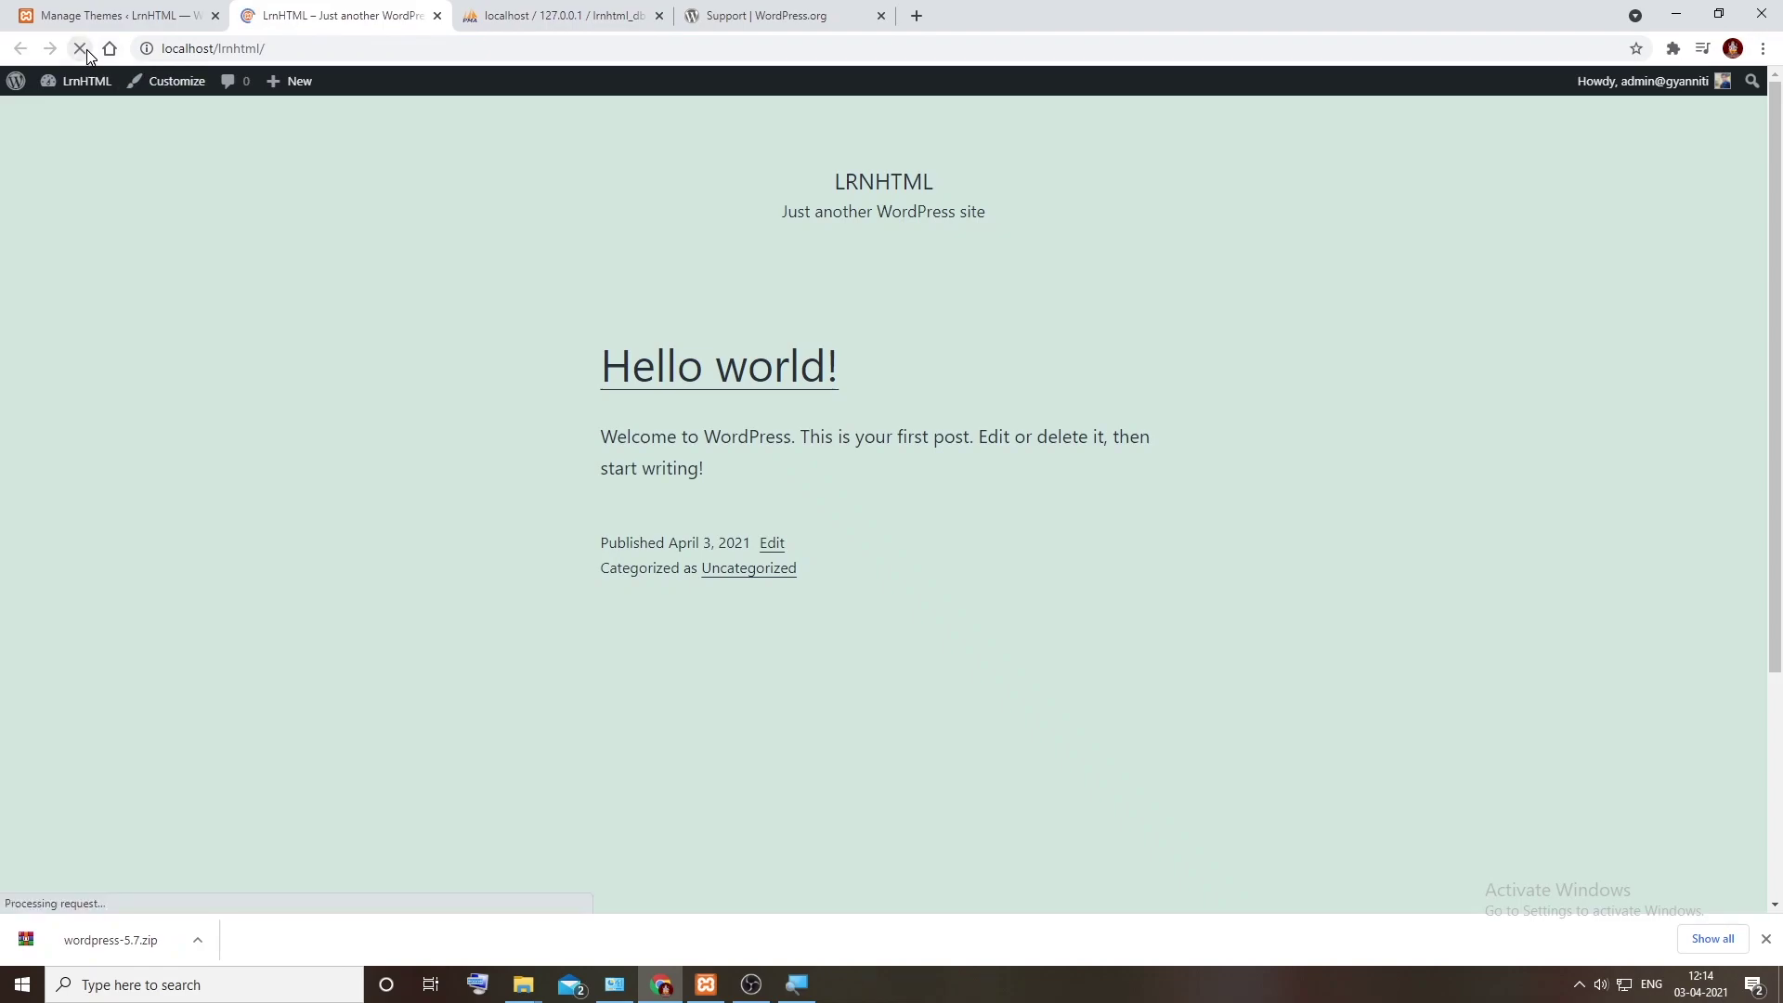
scroll(948, 432, down, 5)
scroll(955, 437, up, 5)
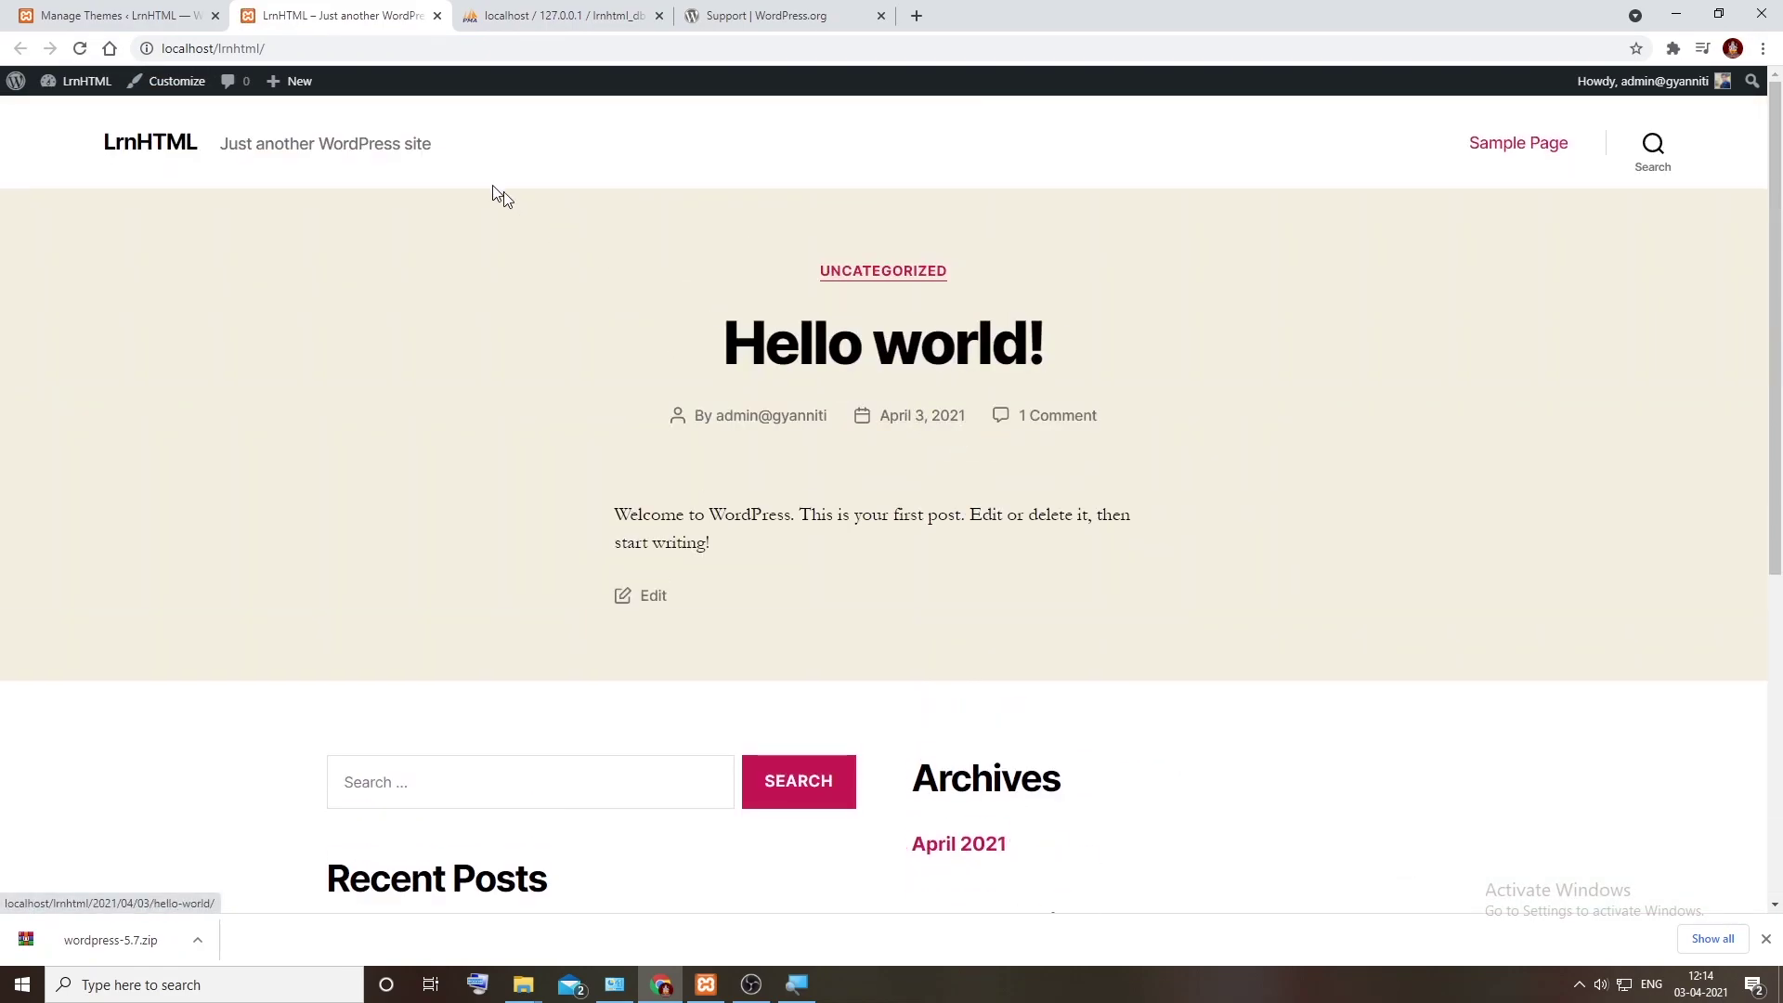
click(113, 15)
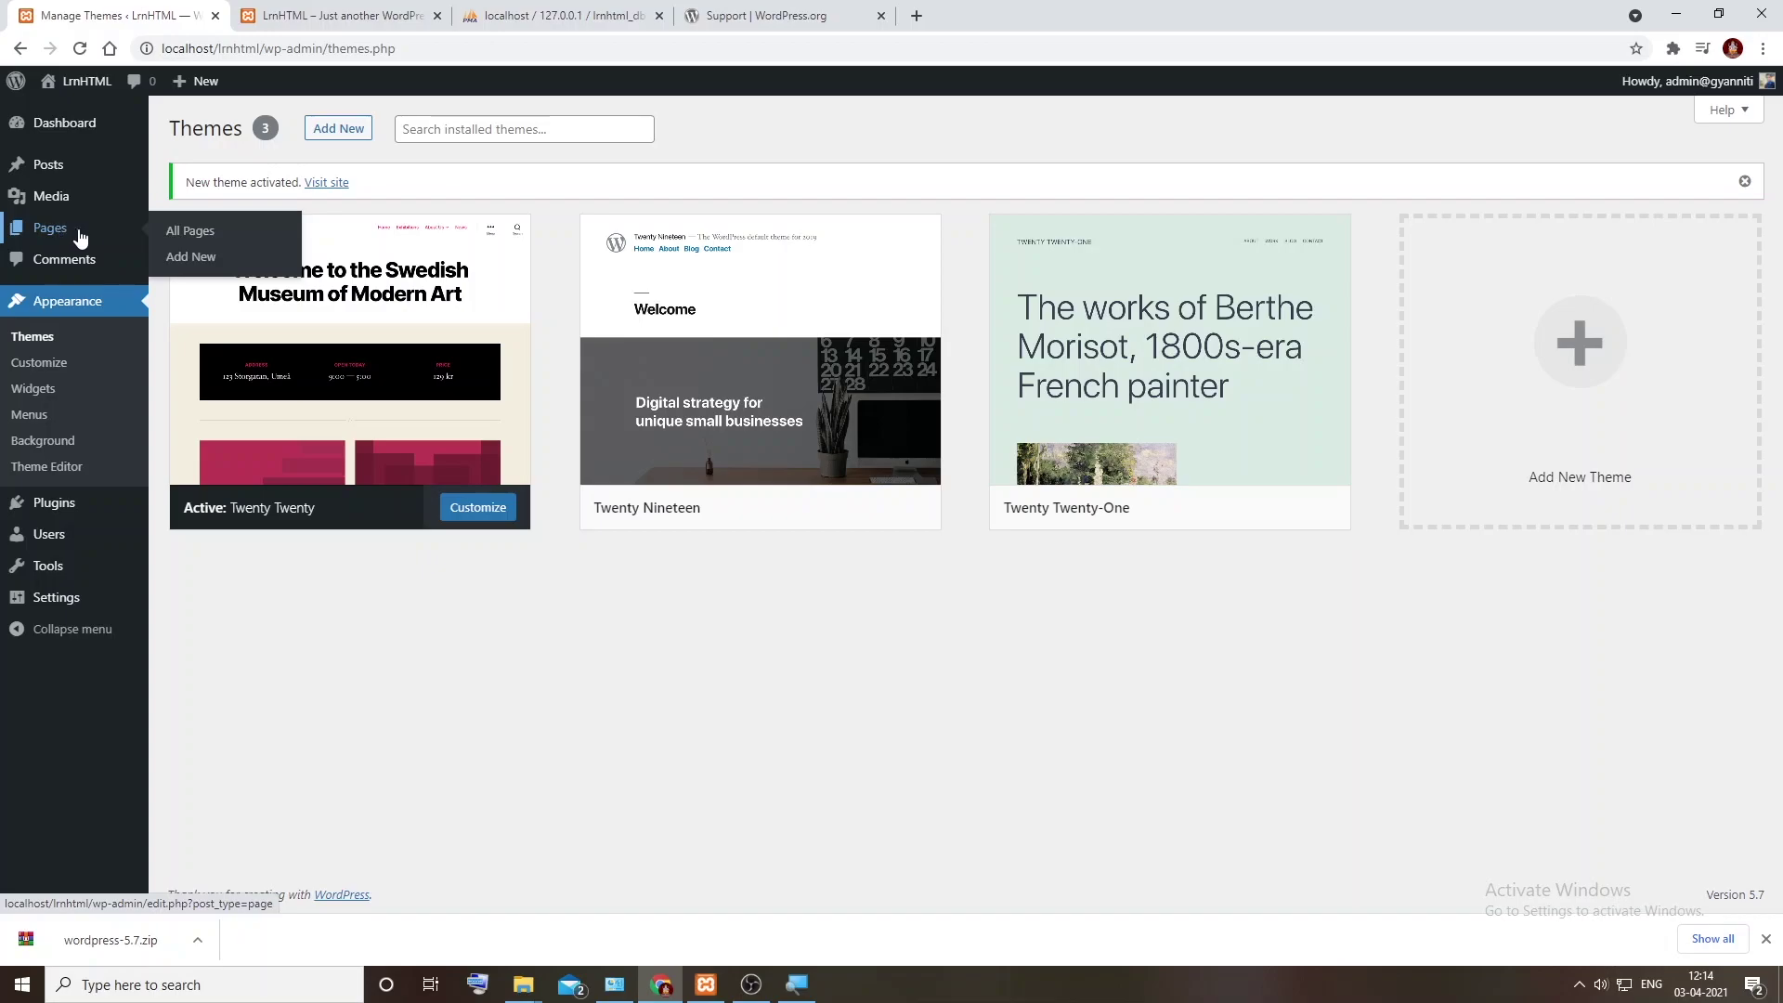